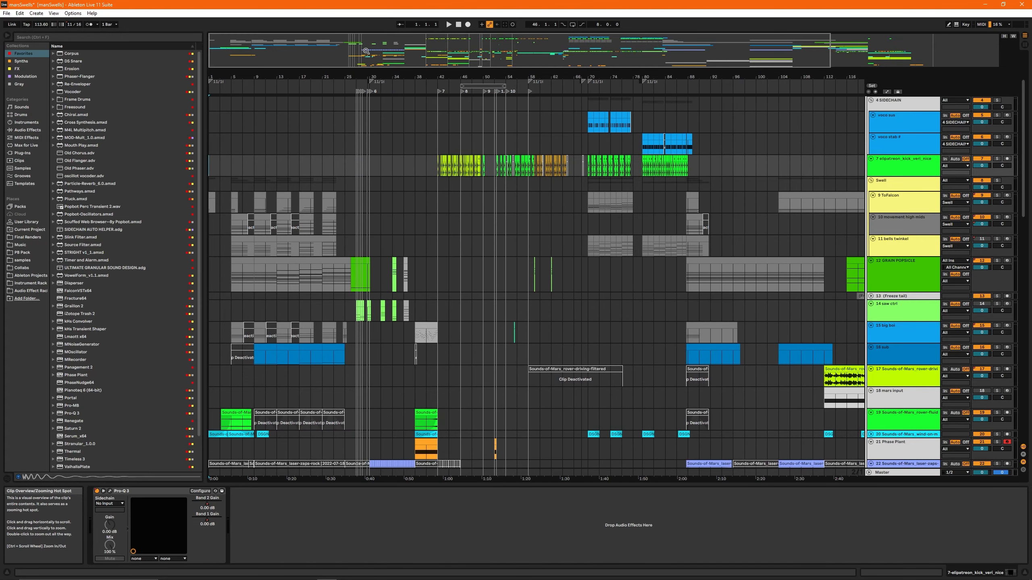
# - Play the intro of the arrangement from bar 1 and return the insert marker to the start
pyautogui.moveTo(367, 51); pyautogui.dragTo(364, 51)
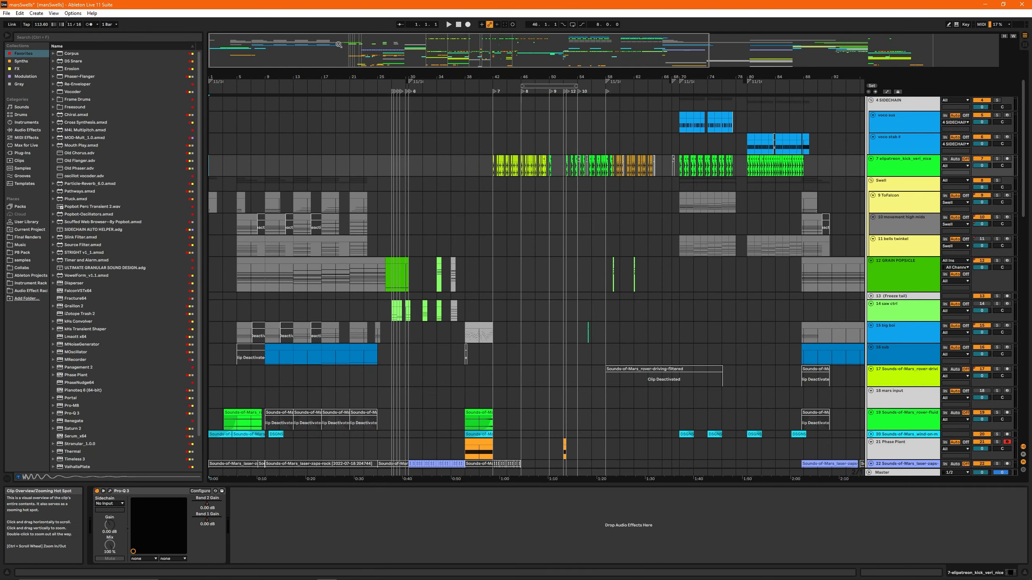
pyautogui.scroll(-3, 381, 120)
pyautogui.moveTo(304, 55); pyautogui.dragTo(331, 135)
pyautogui.scroll(3, 344, 168)
pyautogui.press('space')
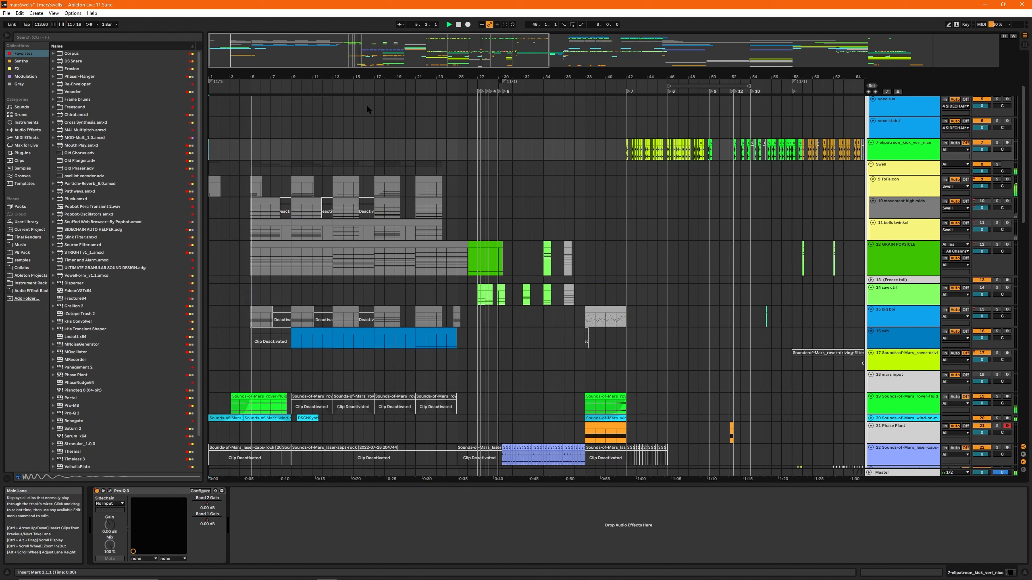
pyautogui.moveTo(375, 53); pyautogui.dragTo(309, 53)
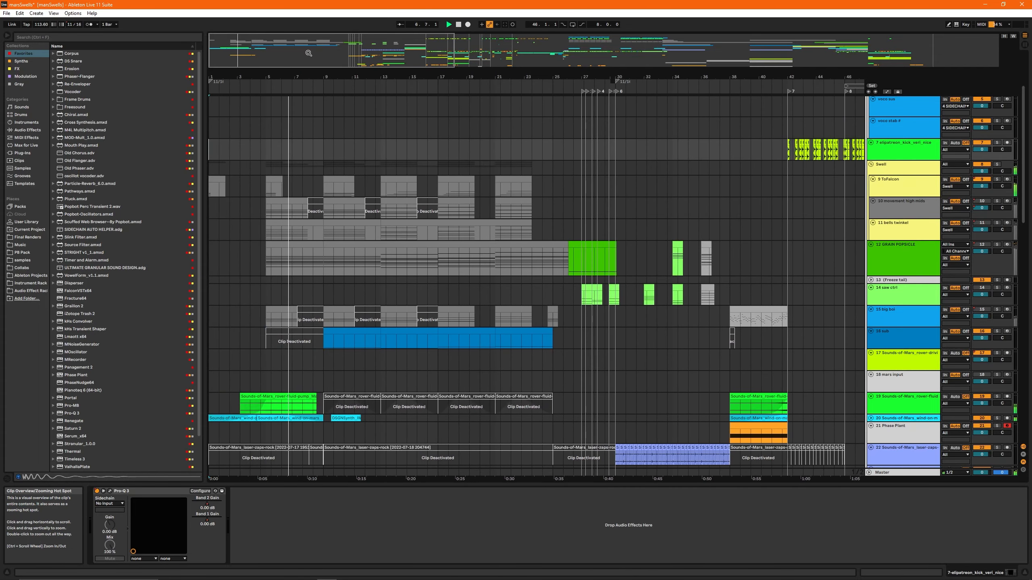
pyautogui.scroll(-4, 437, 184)
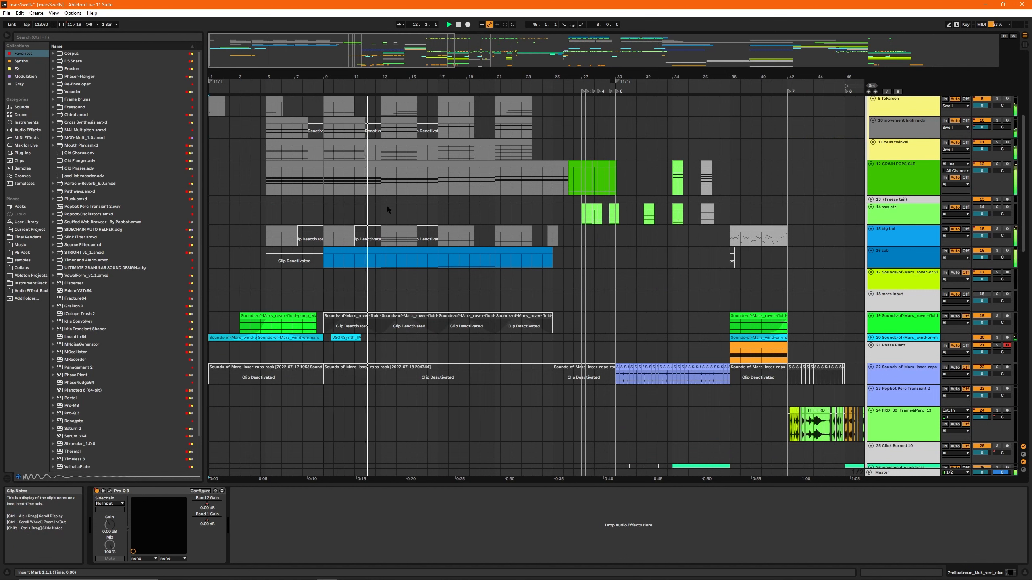
pyautogui.click(213, 175)
pyautogui.press('space')
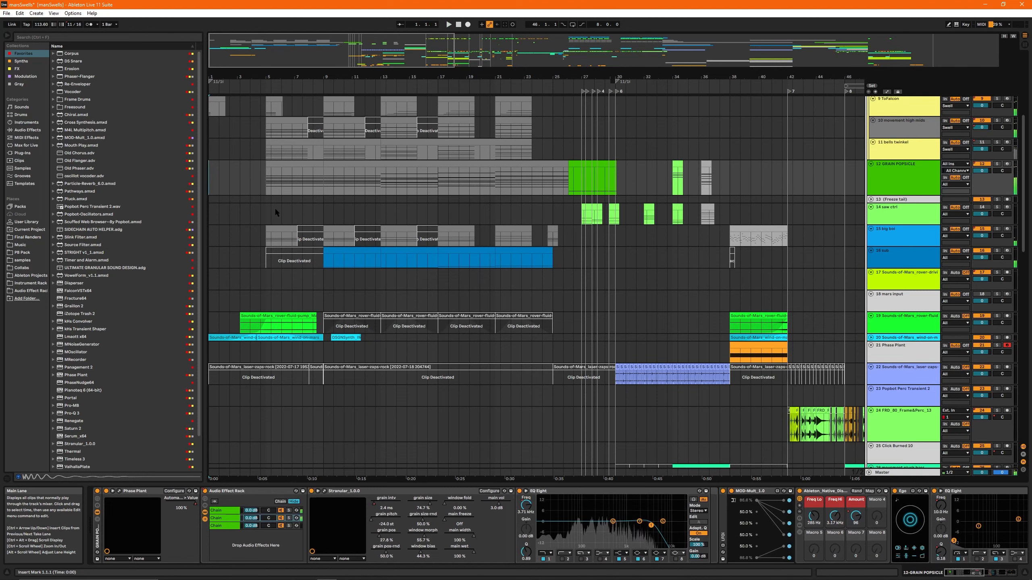
# - Solo the 9 ToFalcon track and play its first clip at bar 1
pyautogui.scroll(3, 275, 209)
pyautogui.click(218, 196)
pyautogui.press('s')
pyautogui.press('space')
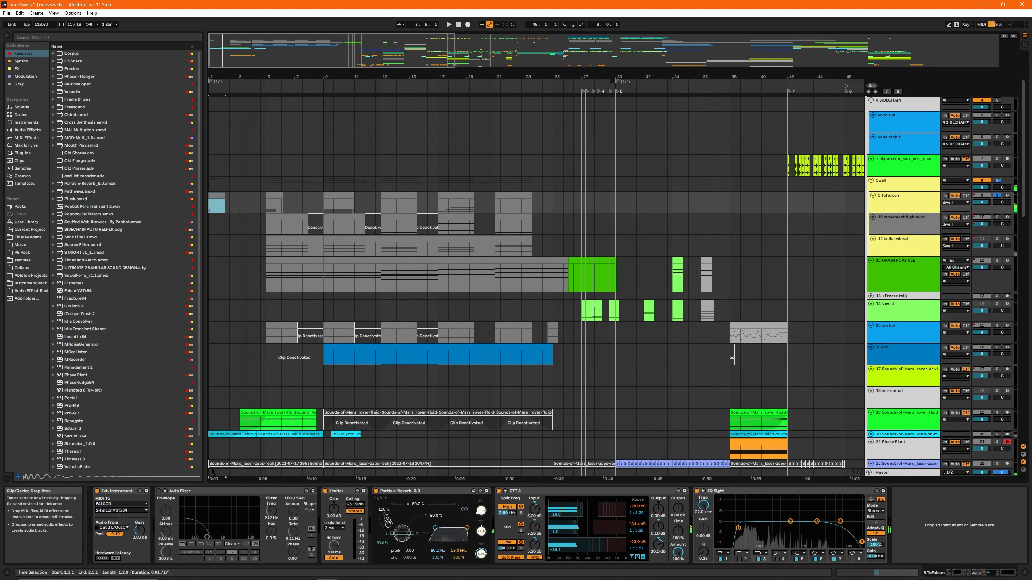
# - Inspect the FalconVSTx64 instrument on the FALCON track and reselect the first clip on 9 ToFalcon
pyautogui.scroll(3, 309, 343)
pyautogui.click(888, 108)
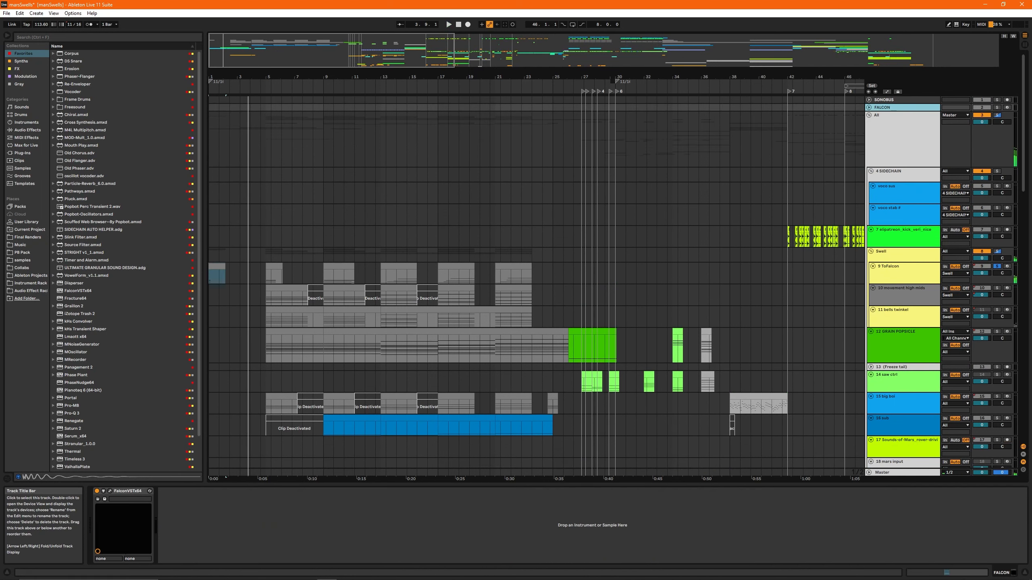
pyautogui.click(110, 491)
pyautogui.click(611, 140)
pyautogui.click(218, 266)
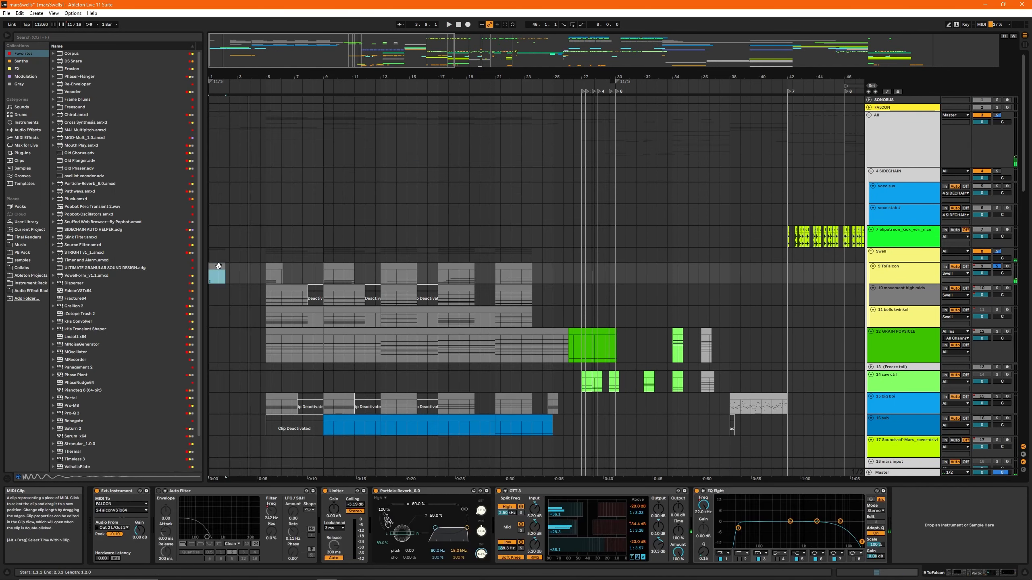
# - Examine the Particle-Reverb and OTT devices on 9 ToFalcon and replay its first clip
pyautogui.click(407, 491)
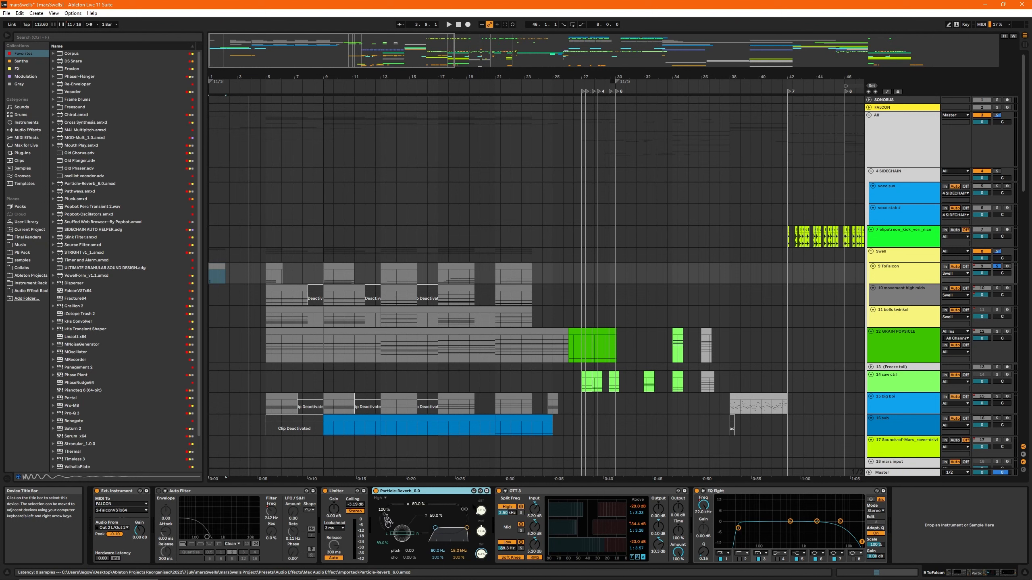
pyautogui.click(561, 493)
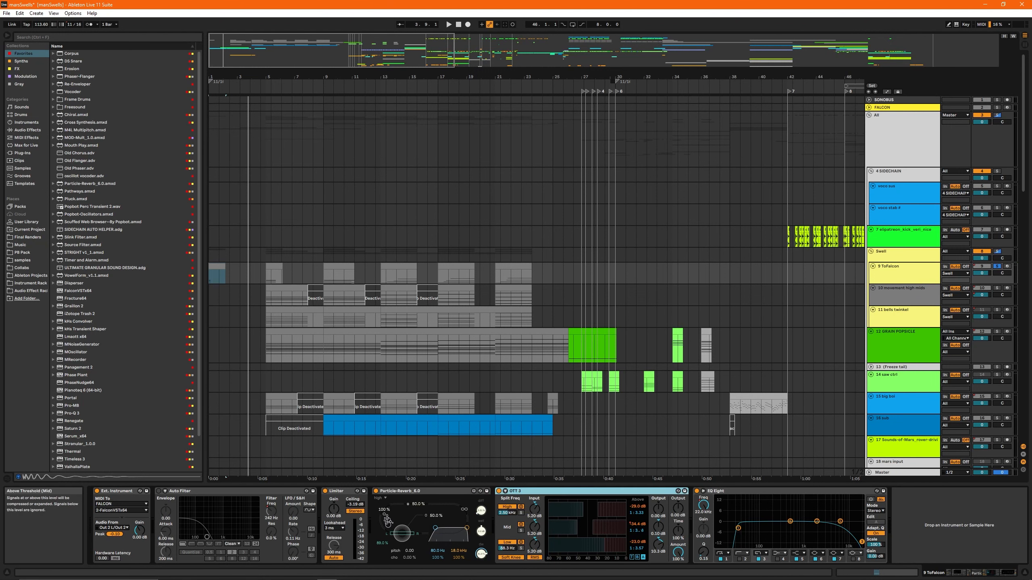
pyautogui.rightClick(630, 524)
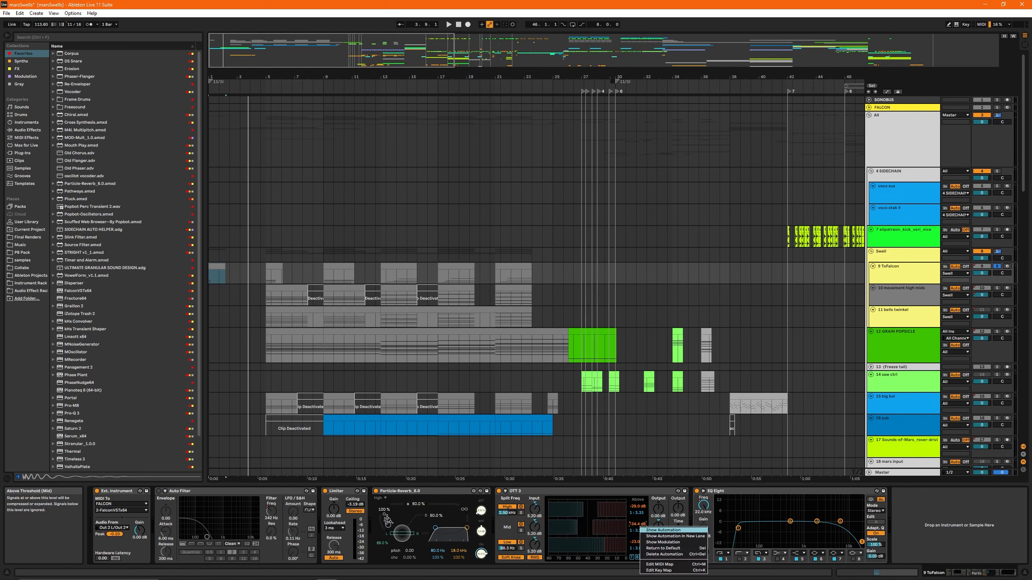
pyautogui.press('Escape')
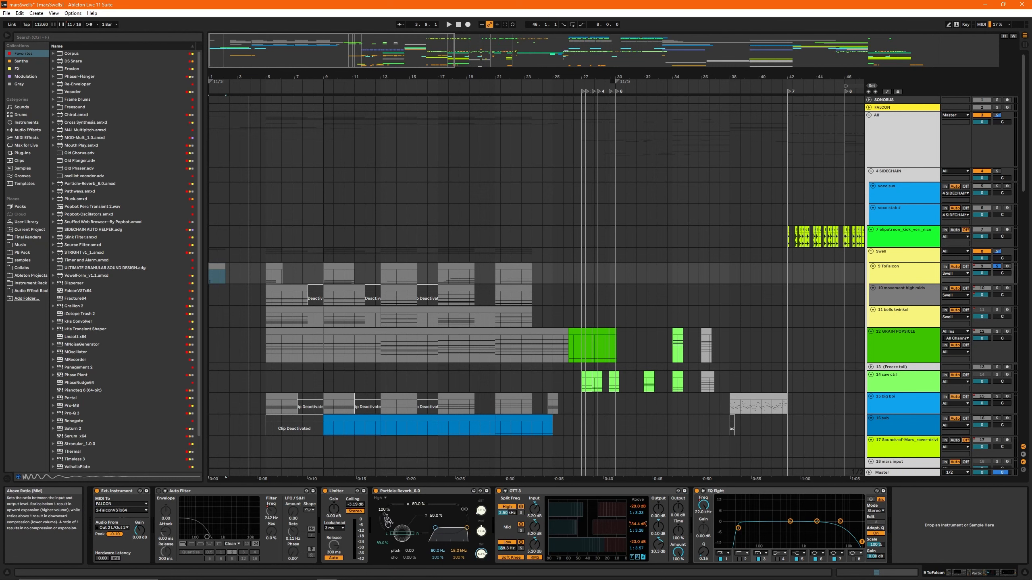
pyautogui.click(217, 264)
pyautogui.press('space')
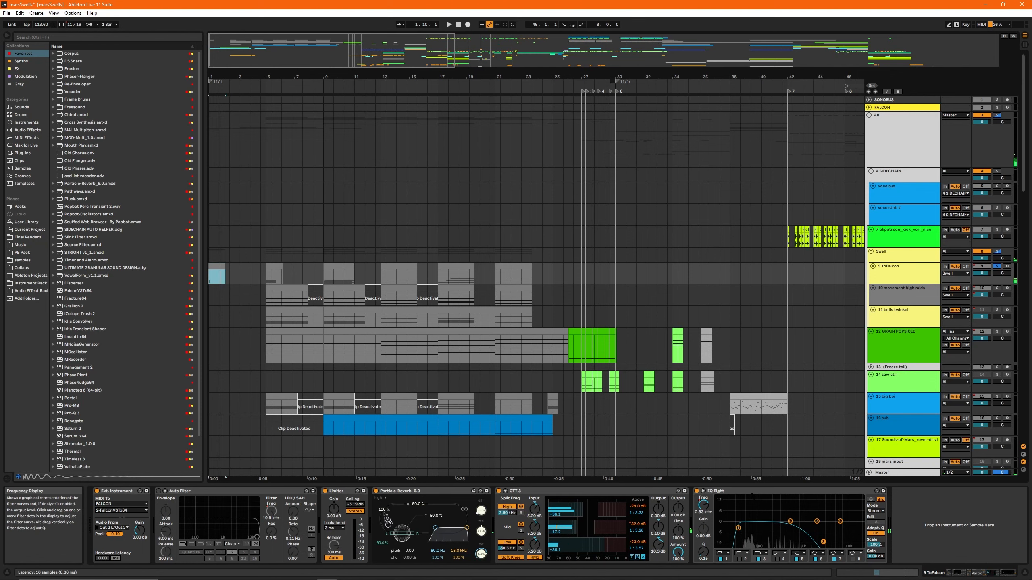
# - Examine the Spectrum on the Master track while the soloed ToFalcon clip plays
pyautogui.scroll(-5, 246, 271)
pyautogui.scroll(-3, 247, 273)
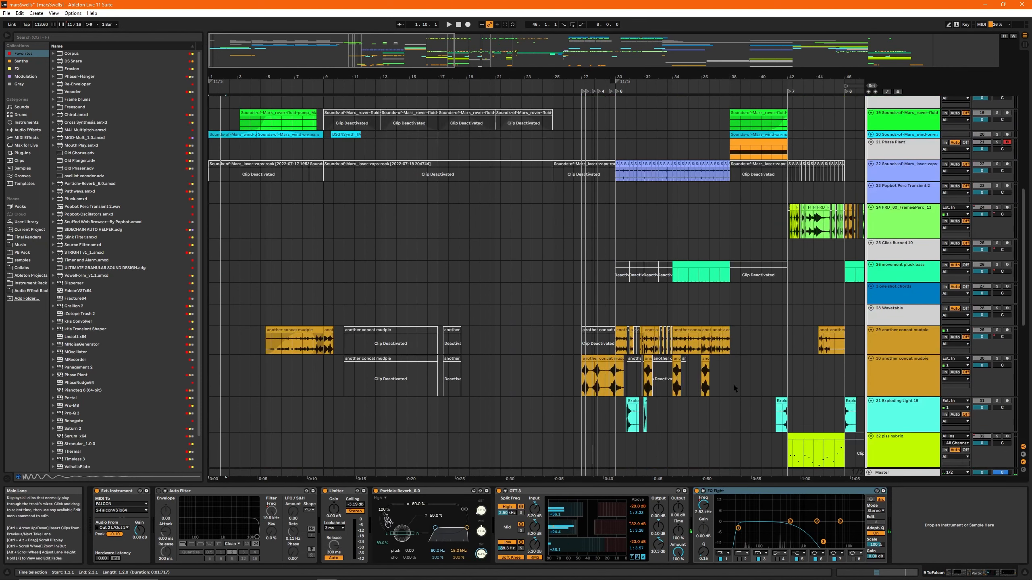
pyautogui.click(890, 472)
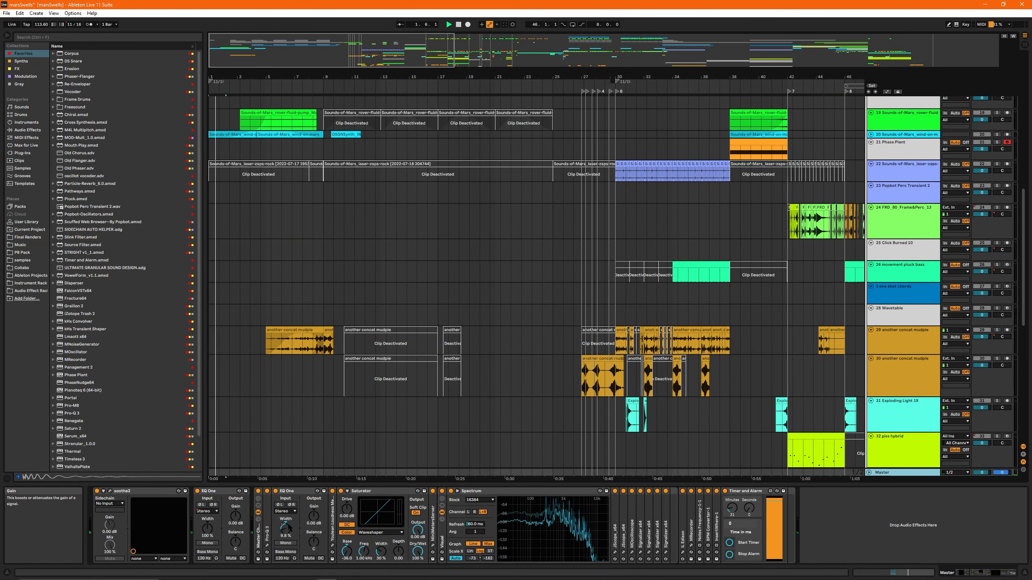
pyautogui.scroll(1, 319, 336)
pyautogui.scroll(10, 319, 336)
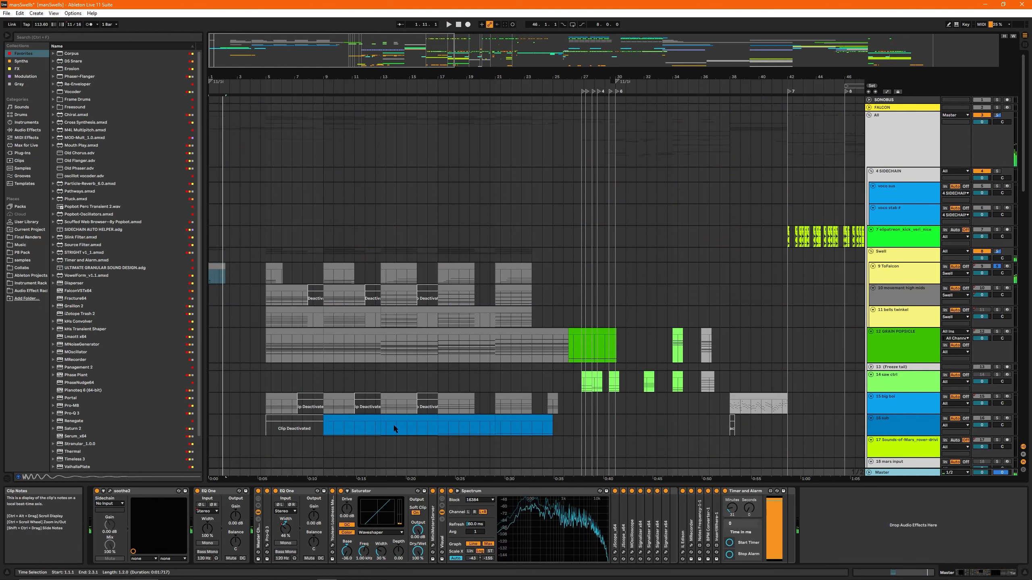
# - Solo and play the Sounds-of-Mars_wind-on-mars track, and unfold it to show its waveforms
pyautogui.scroll(-2, 351, 224)
pyautogui.scroll(-5, 276, 239)
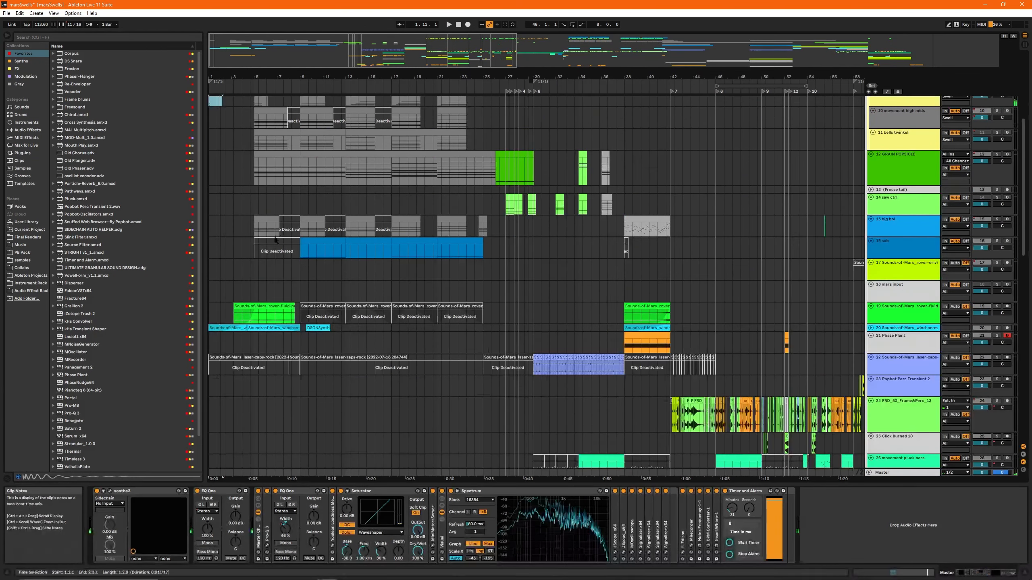
pyautogui.scroll(-4, 275, 240)
pyautogui.click(251, 198)
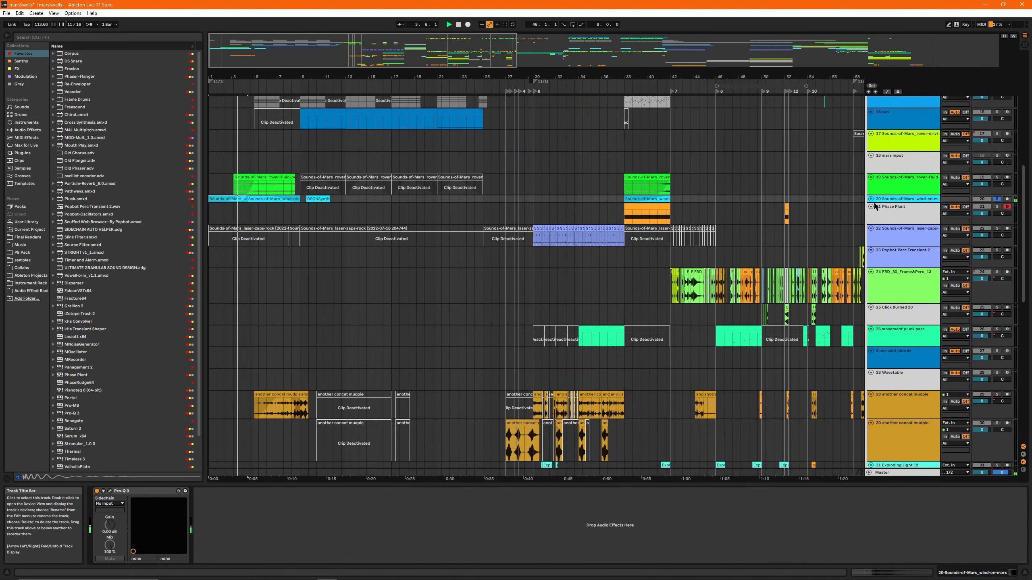
pyautogui.click(871, 199)
pyautogui.press('+')
pyautogui.press('+')
pyautogui.press('+')
pyautogui.press('+')
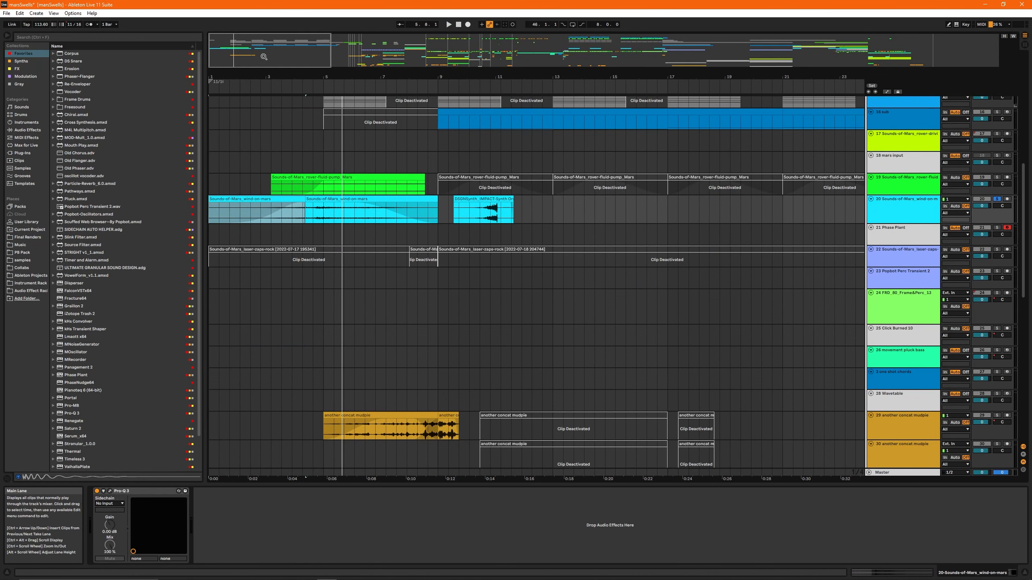
# - Switch the solo from the wind-on-mars track to the rover-fluid-pump track and play its clip from bar 5
pyautogui.click(318, 210)
pyautogui.press('s')
pyautogui.scroll(5, 271, 108)
pyautogui.scroll(4, 364, 384)
pyautogui.click(417, 365)
pyautogui.press('s')
pyautogui.press('space')
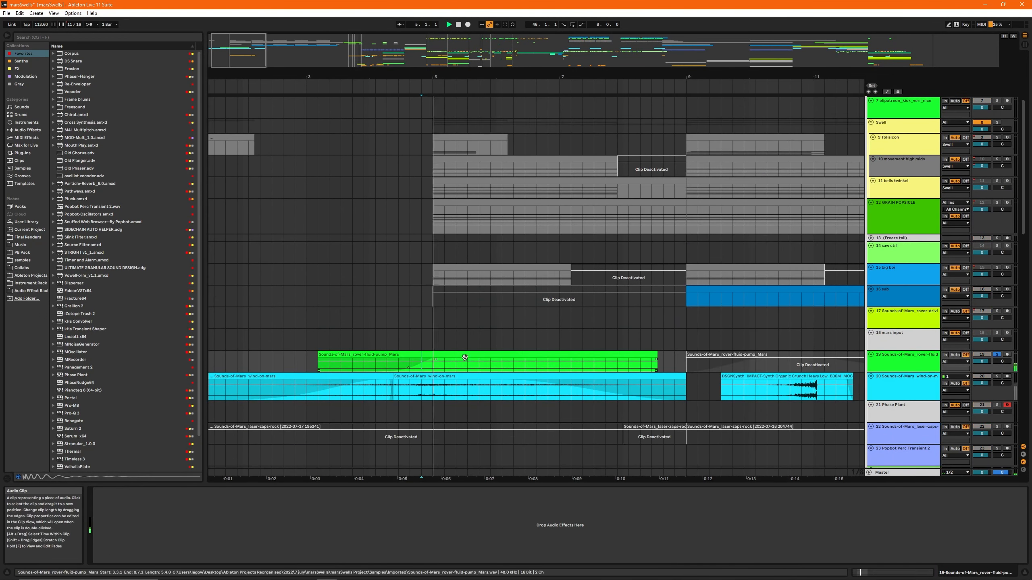
pyautogui.press('space')
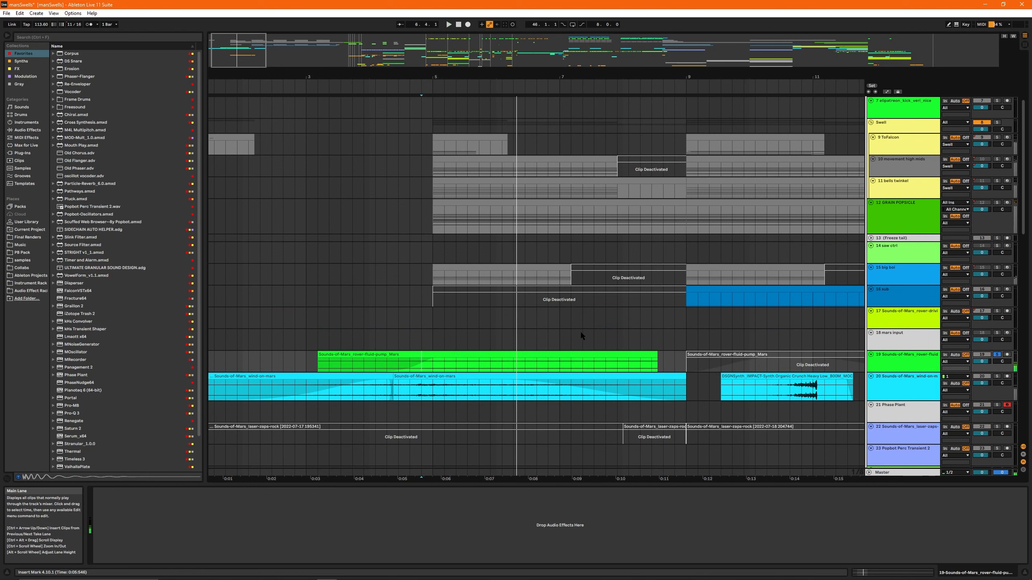
# - Clear the rover-fluid-pump solo and select bars 1 to 5 across the 25 Click Burned 10 and 26 movement pluck bass tracks
pyautogui.scroll(-2, 534, 300)
pyautogui.scroll(3, 602, 280)
pyautogui.press('s')
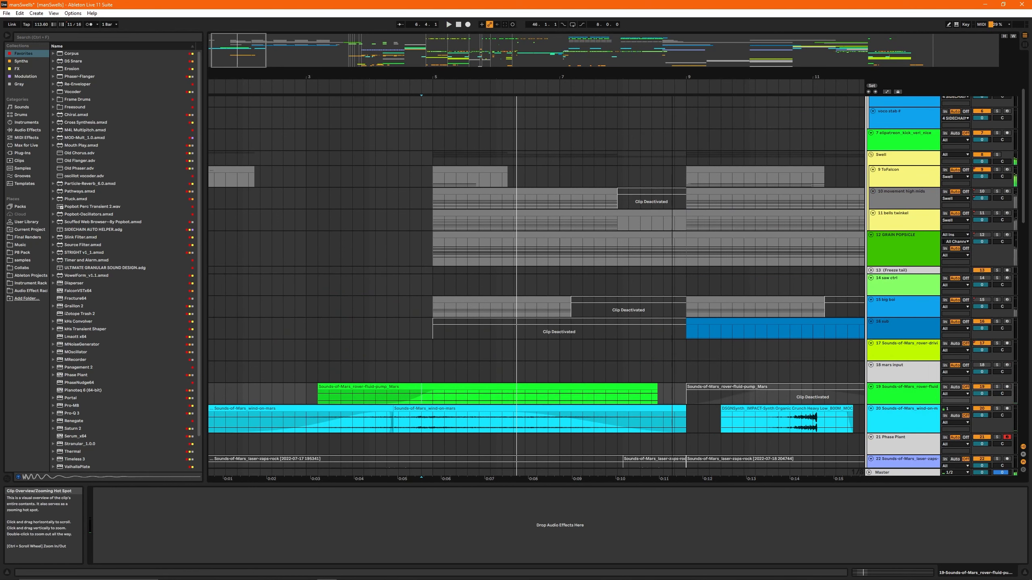
pyautogui.scroll(-8, 325, 291)
pyautogui.moveTo(340, 288); pyautogui.dragTo(162, 307)
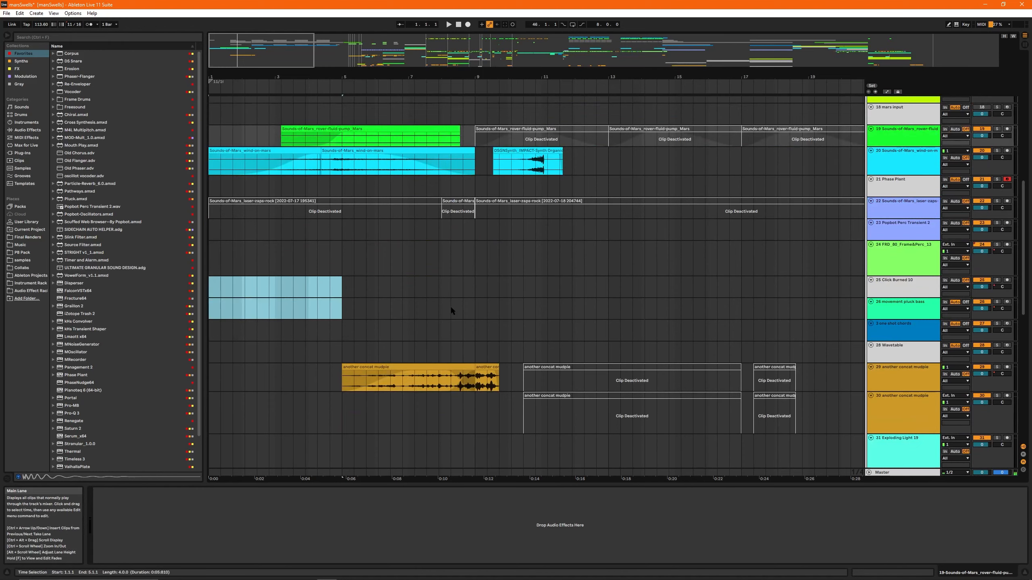
pyautogui.scroll(-3, 337, 296)
# - Solo the 29 another concat mudpie track and play its first clip
pyautogui.moveTo(244, 75); pyautogui.dragTo(245, 55)
pyautogui.scroll(2, 312, 252)
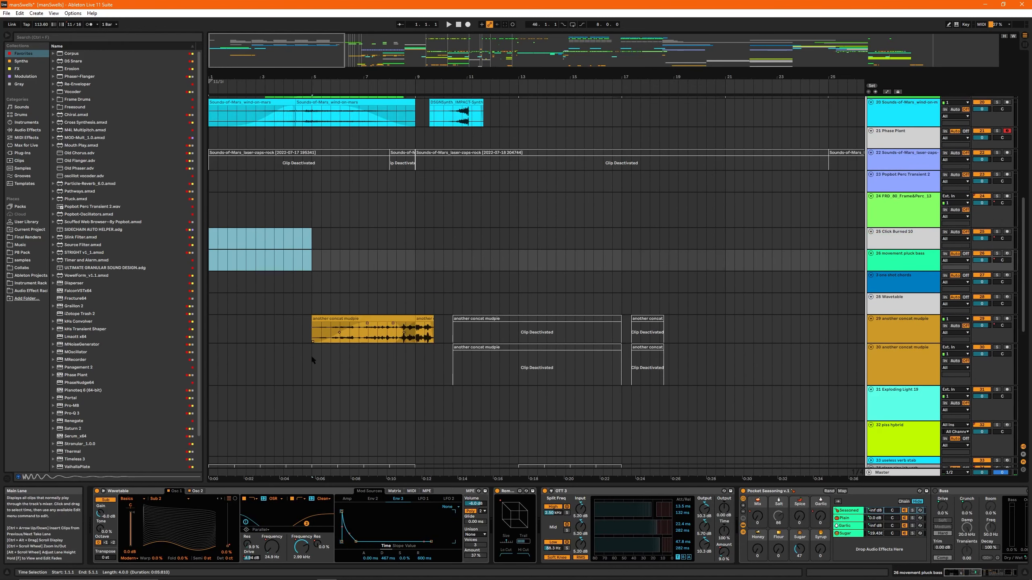
pyautogui.click(378, 336)
pyautogui.press('s')
pyautogui.press('space')
pyautogui.moveTo(417, 77); pyautogui.dragTo(498, 97)
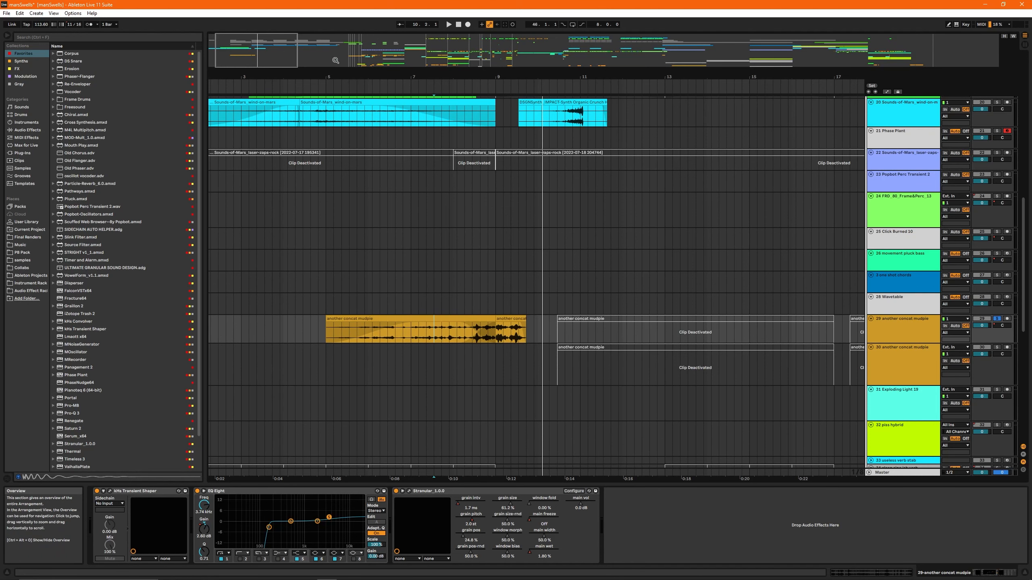
# - Replay the end of the soloed another concat mudpie clip from position 8.10.1
pyautogui.moveTo(286, 54); pyautogui.dragTo(290, 74)
pyautogui.press('space')
pyautogui.click(436, 333)
pyautogui.press('space')
pyautogui.press('space')
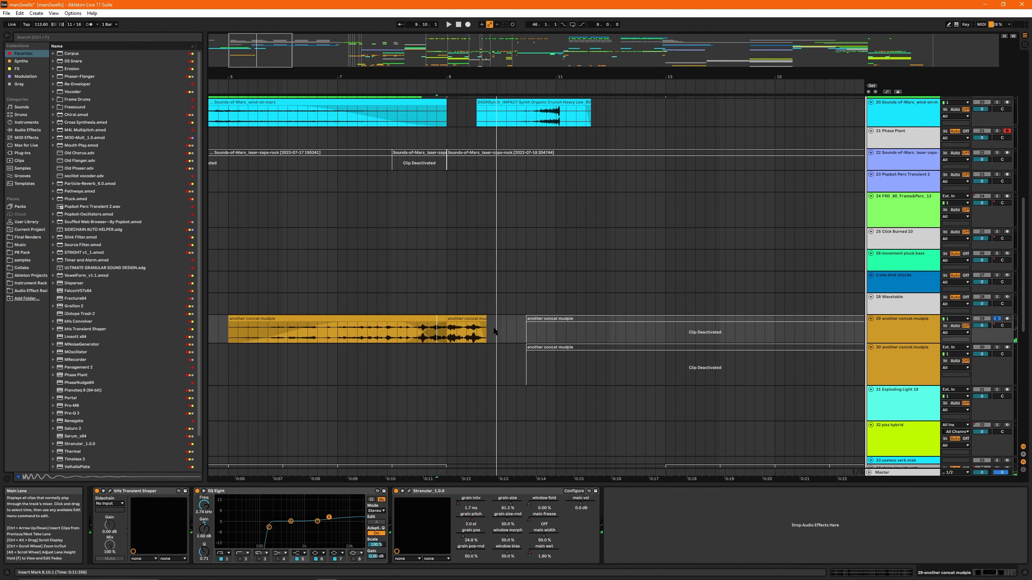
# - Clear the another concat mudpie solo and play the full arrangement from bar 5
pyautogui.moveTo(239, 40); pyautogui.dragTo(239, 50)
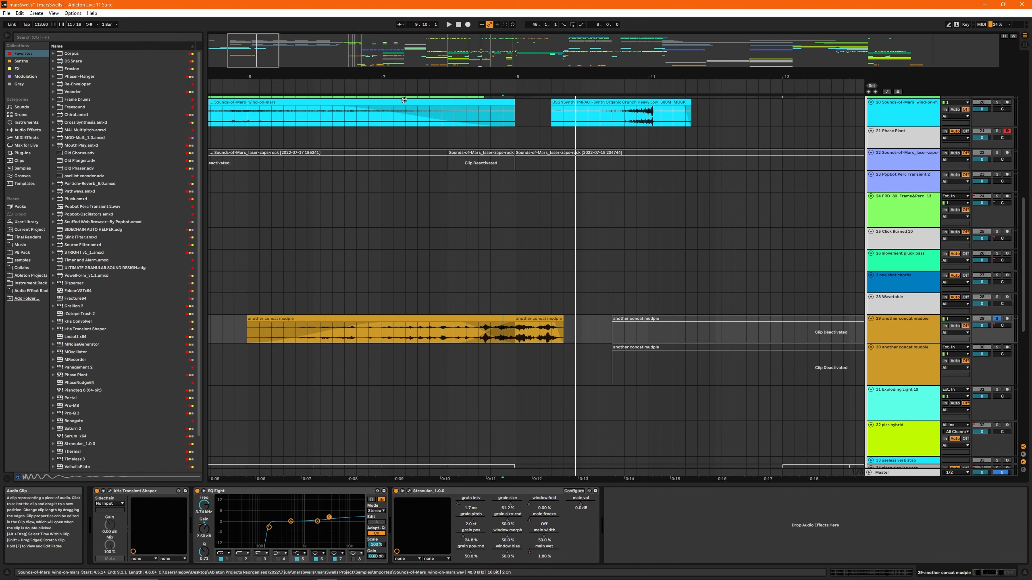
pyautogui.moveTo(276, 57); pyautogui.dragTo(279, 54)
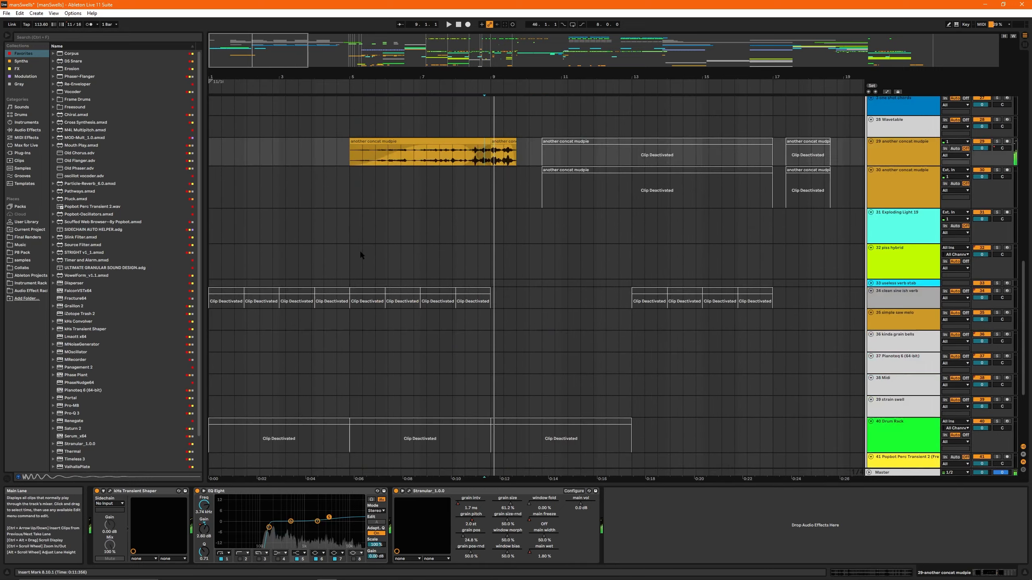
pyautogui.click(353, 237)
pyautogui.press('space')
pyautogui.moveTo(472, 77); pyautogui.dragTo(422, 76)
pyautogui.scroll(4, 423, 197)
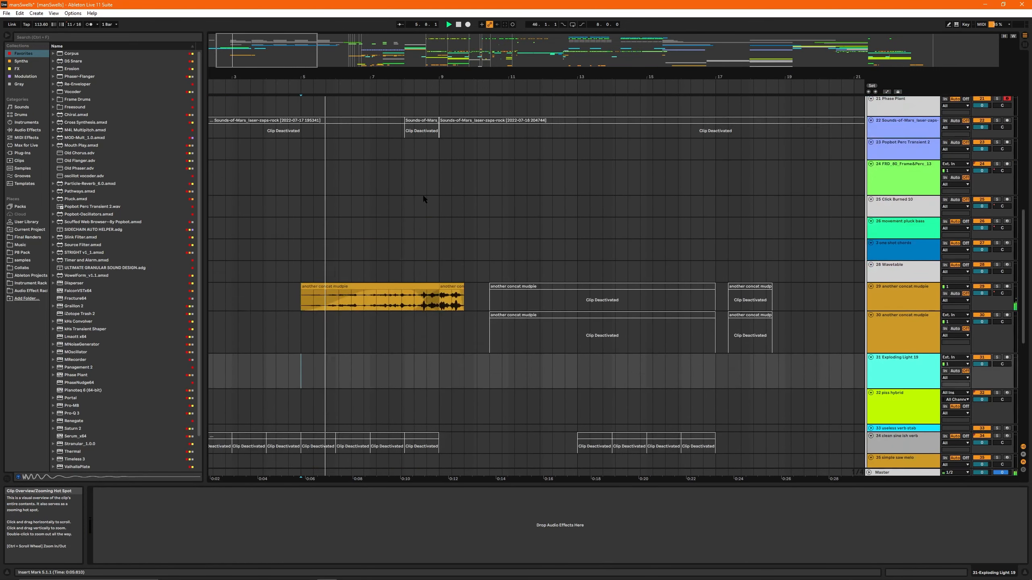
pyautogui.scroll(5, 424, 199)
pyautogui.scroll(5, 428, 203)
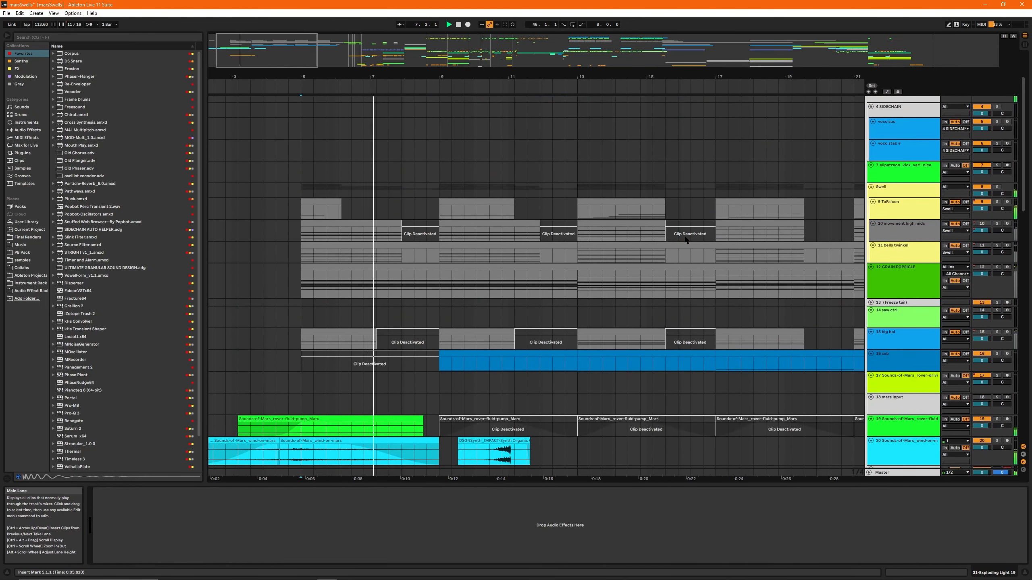
# - Place the insert marker at bar 9 and examine the Master track's devices, ending on the 14 saw ctrl track
pyautogui.click(439, 190)
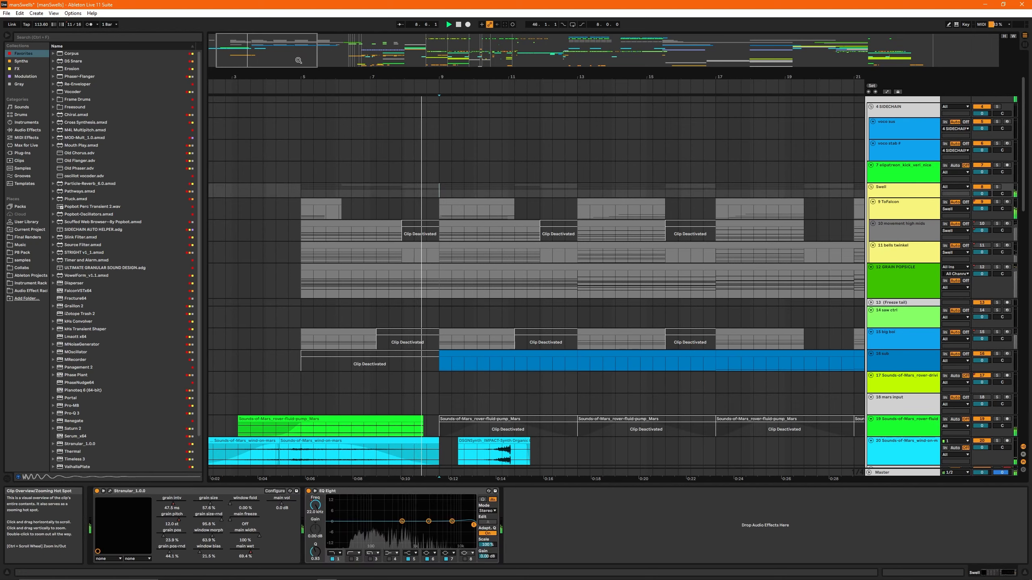
pyautogui.moveTo(299, 60); pyautogui.dragTo(286, 58)
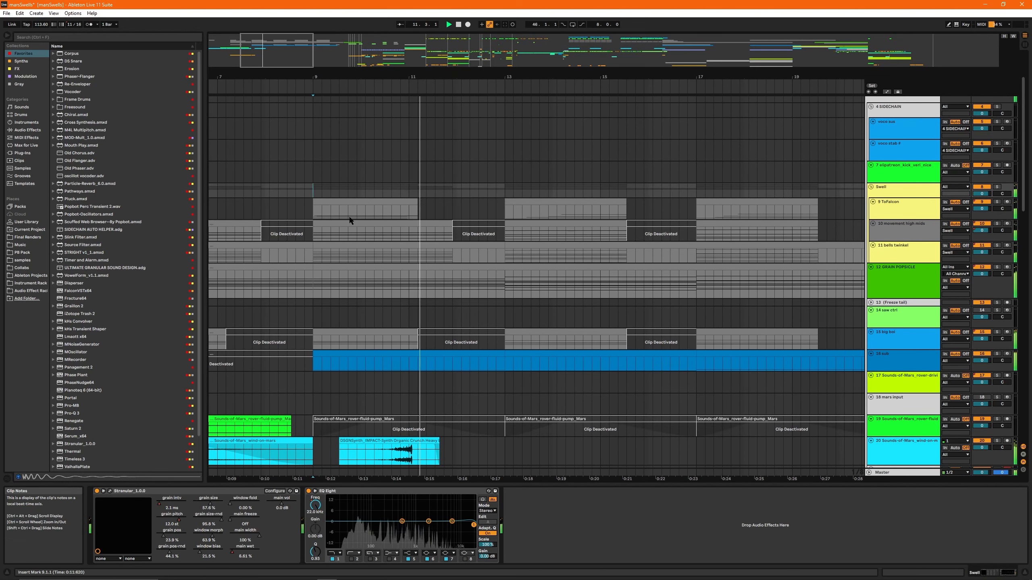
pyautogui.click(318, 168)
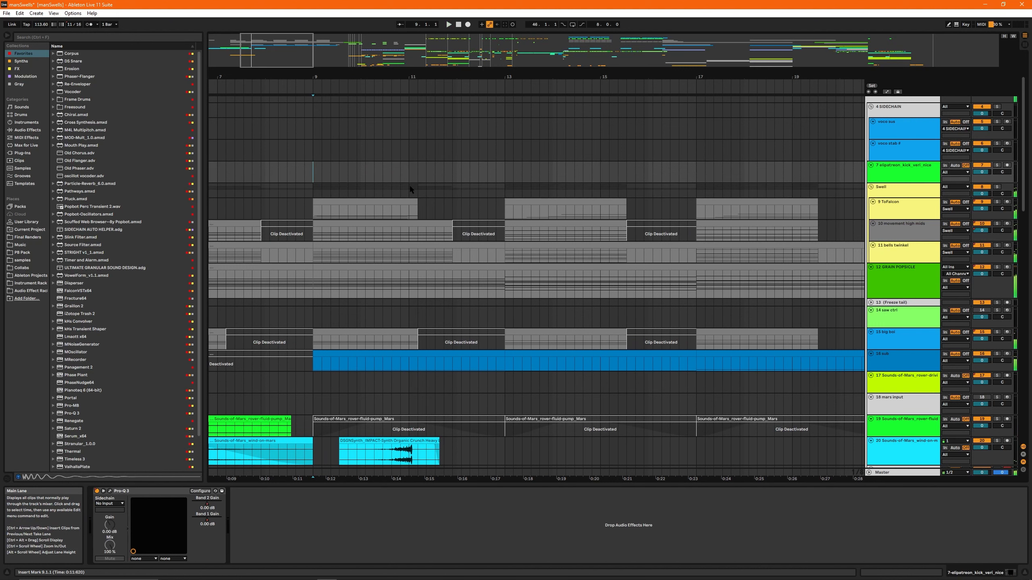
pyautogui.click(893, 472)
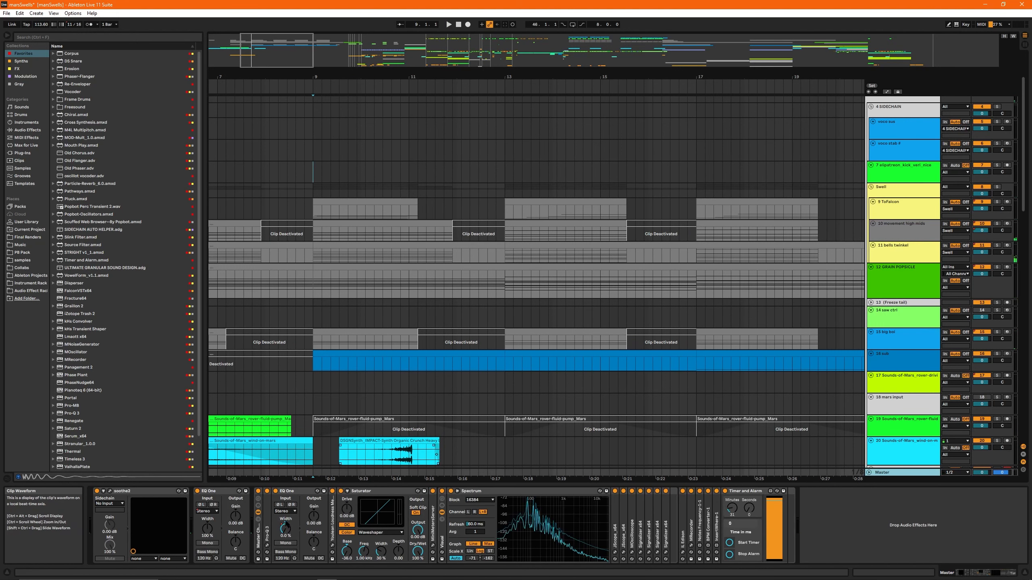
pyautogui.click(317, 318)
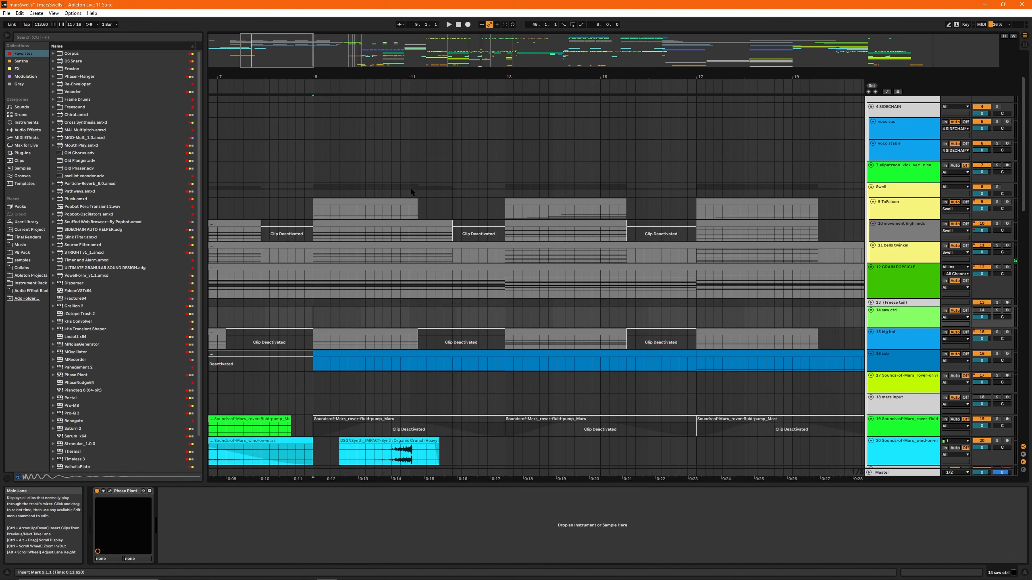
# - Check the Swell group's devices over bars 11 to 12 and select the GRAIN POPSICLE clip starting at bar 9
pyautogui.moveTo(411, 191); pyautogui.dragTo(499, 186)
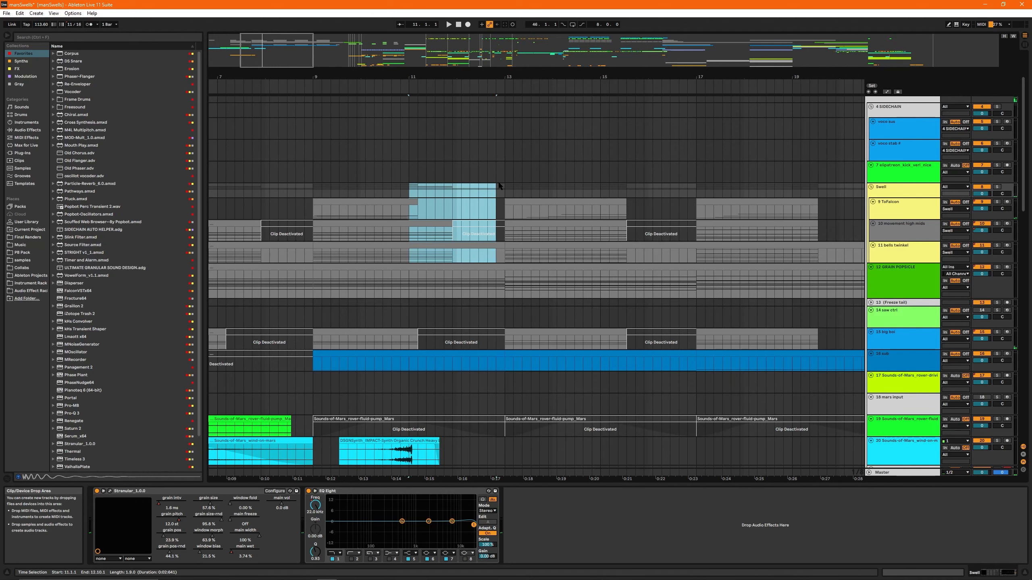
pyautogui.click(295, 202)
pyautogui.scroll(-5, 453, 333)
pyautogui.scroll(5, 330, 268)
pyautogui.click(330, 268)
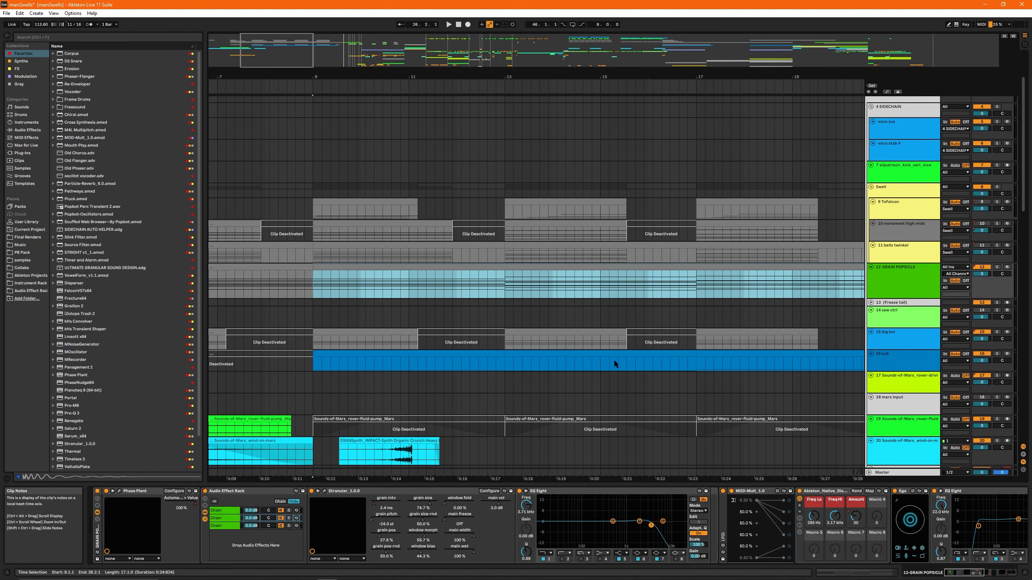
# - Open GRAIN POPSICLE's Phase Plant, place its window clear of the device chain, and look through the effects that follow it
pyautogui.moveTo(321, 42); pyautogui.dragTo(321, 33)
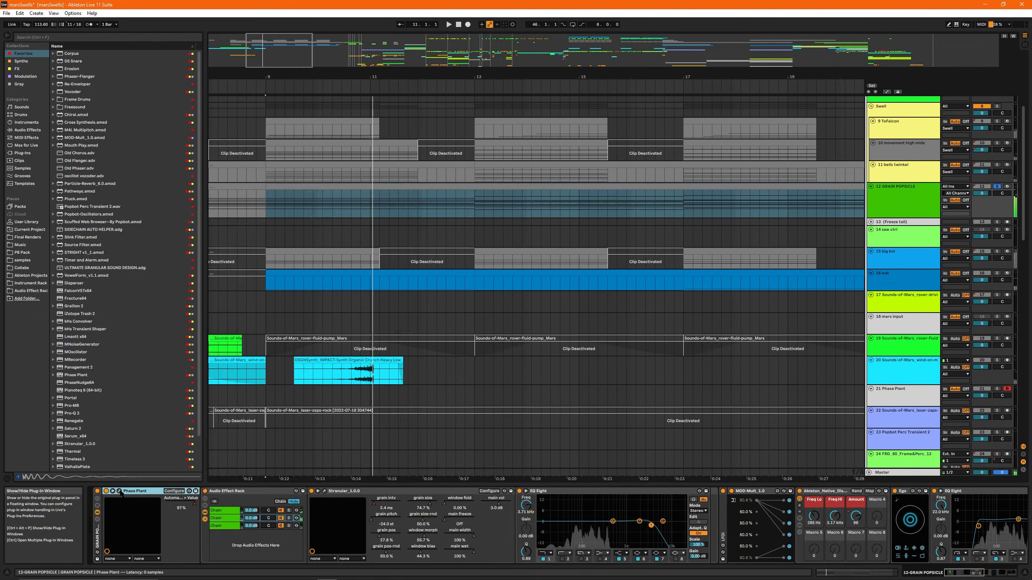
pyautogui.click(118, 491)
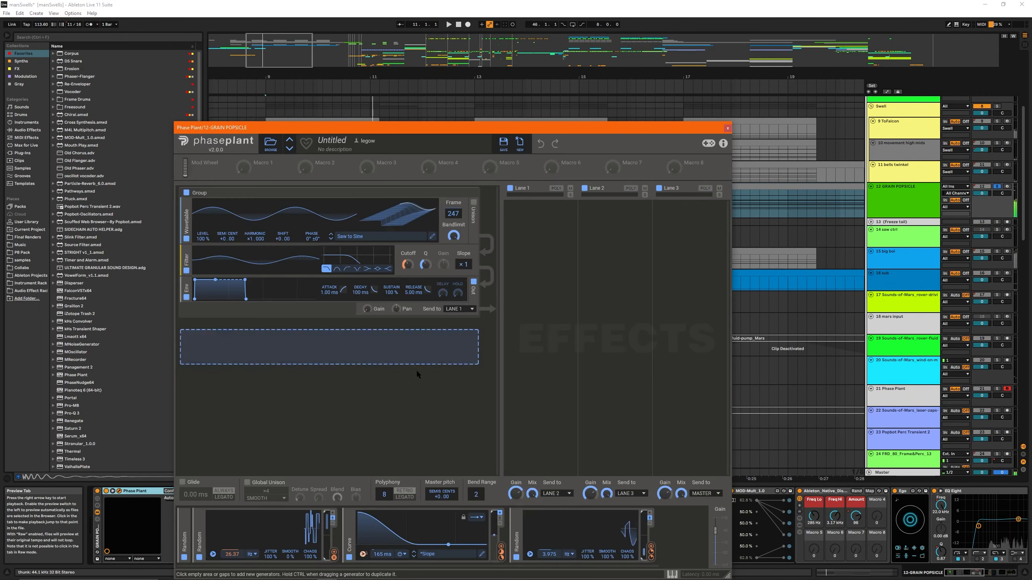
pyautogui.moveTo(360, 136); pyautogui.dragTo(302, 43)
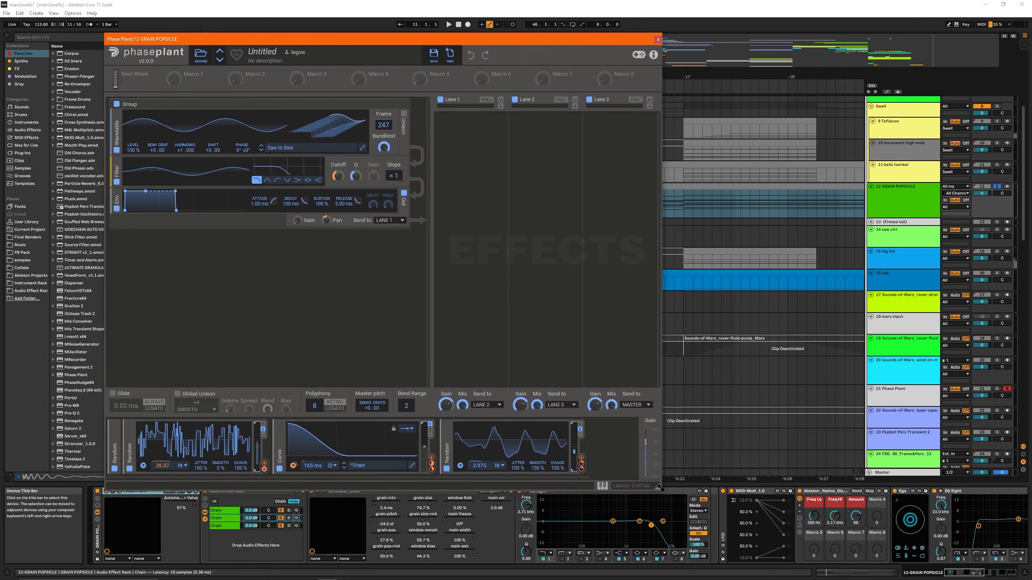
pyautogui.moveTo(377, 491); pyautogui.dragTo(377, 460)
pyautogui.click(714, 508)
pyautogui.hscroll(10, 717, 513)
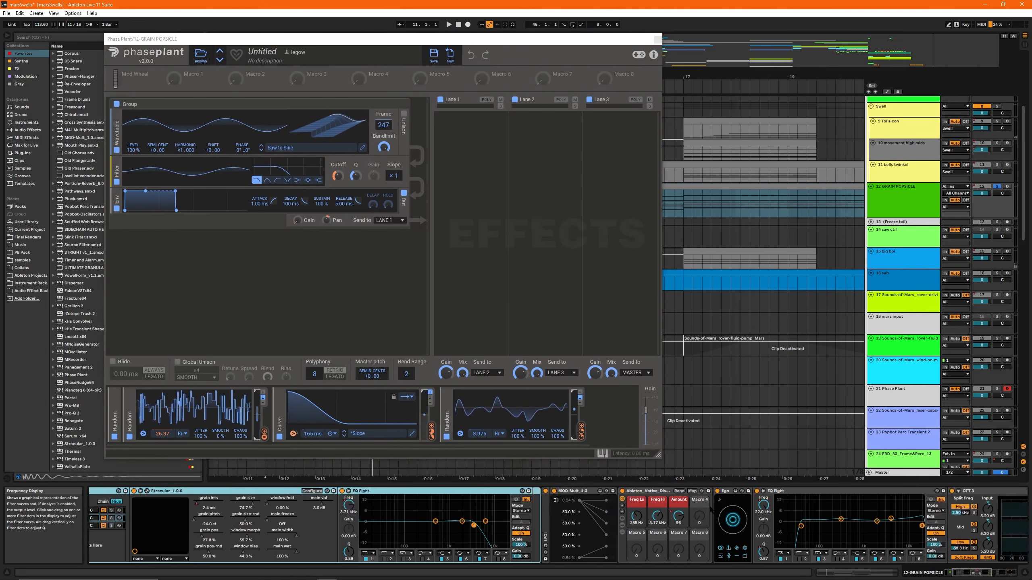
pyautogui.hscroll(-10, 718, 515)
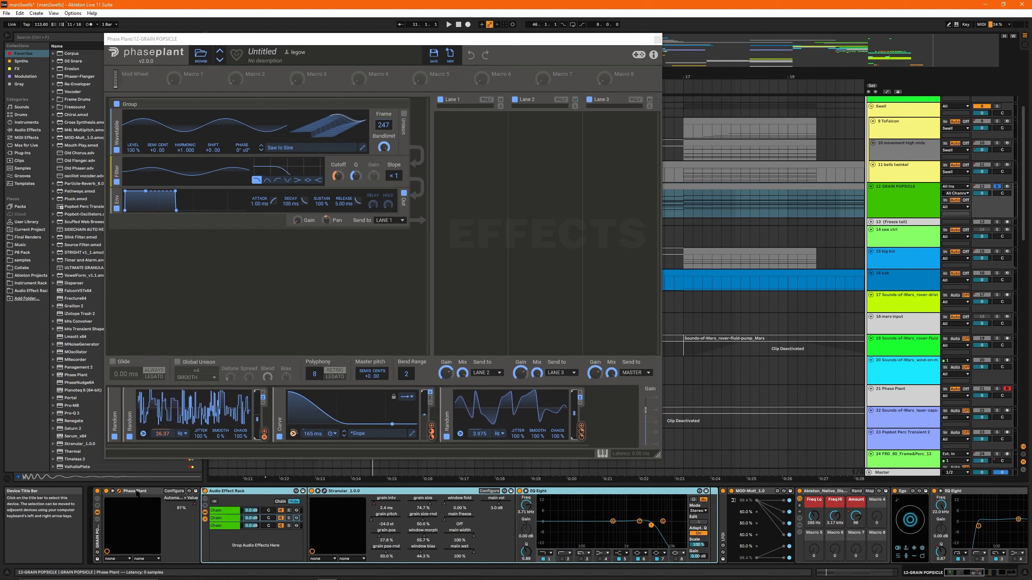
# - Ungroup GRAIN POPSICLE's instrument rack and group all effects after Phase Plant into one audio effect rack
pyautogui.click(138, 497)
pyautogui.rightClick(97, 531)
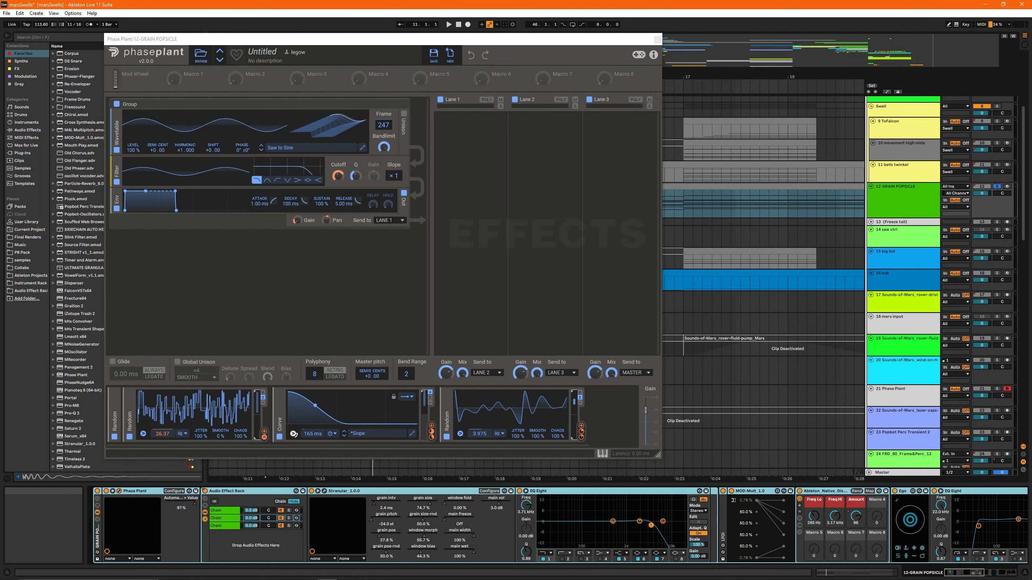
pyautogui.click(227, 491)
pyautogui.hscroll(10, 569, 524)
pyautogui.keyDown('shift'); pyautogui.click(894, 491); pyautogui.keyUp('shift')
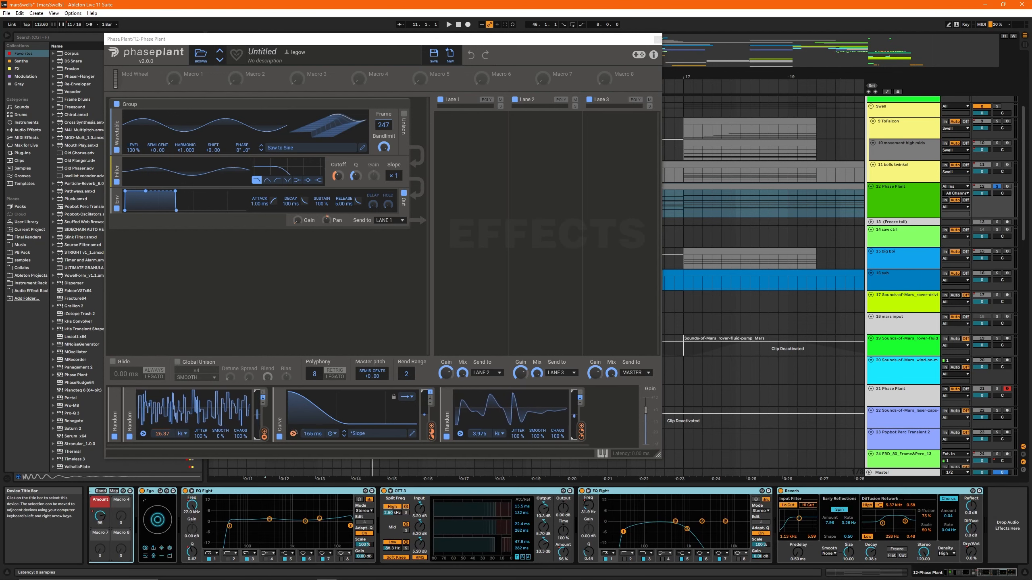
pyautogui.hotkey('ctrl', 'g')
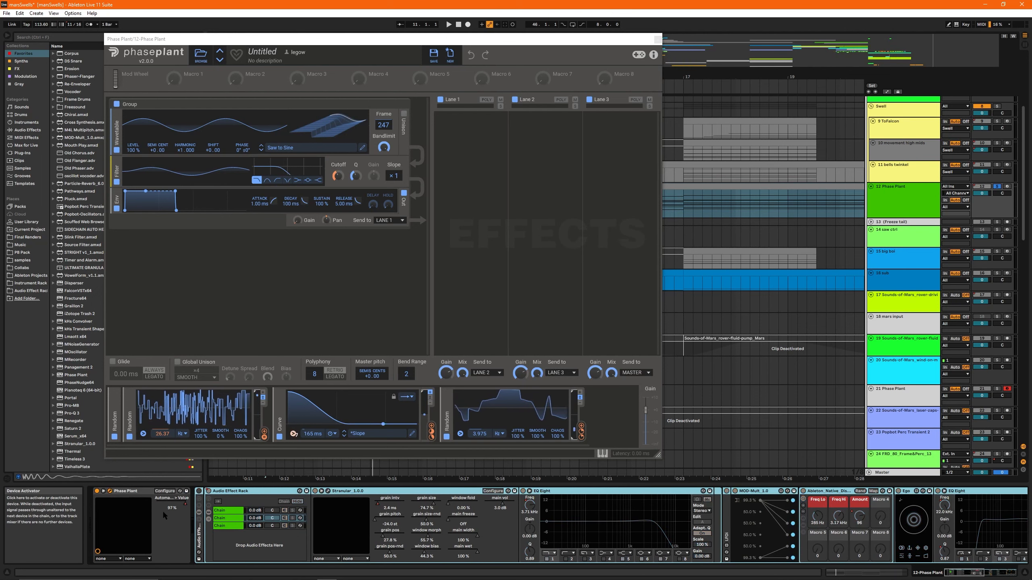
# - Deactivate the audio effect rack and play the dry Phase Plant sound from bar 9
pyautogui.press('0')
pyautogui.click(140, 491)
pyautogui.press('space')
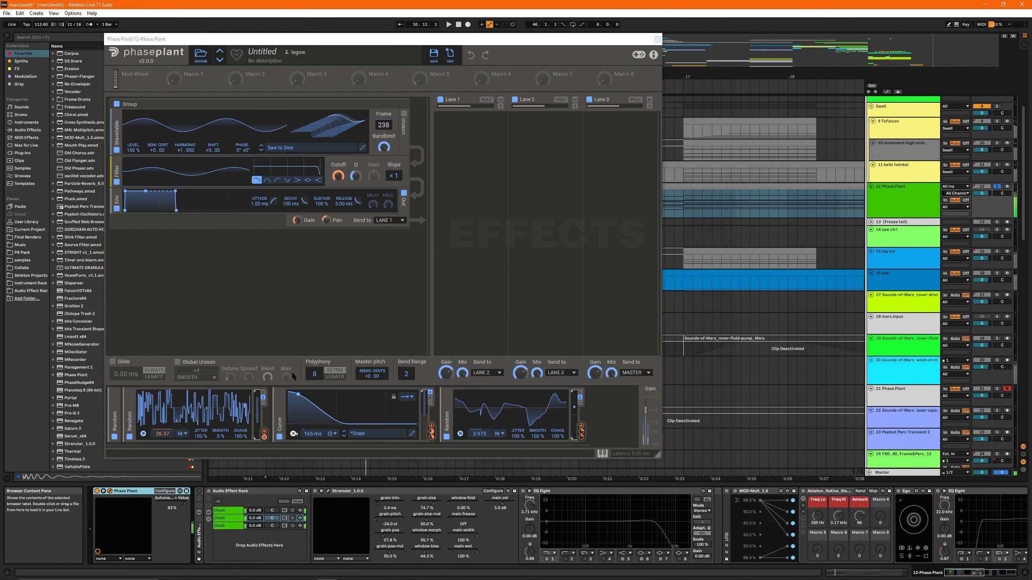
# - Move the Phase Plant window off the arrangement clips and examine the Random modulation on the Curve modulator's trigger
pyautogui.click(317, 43)
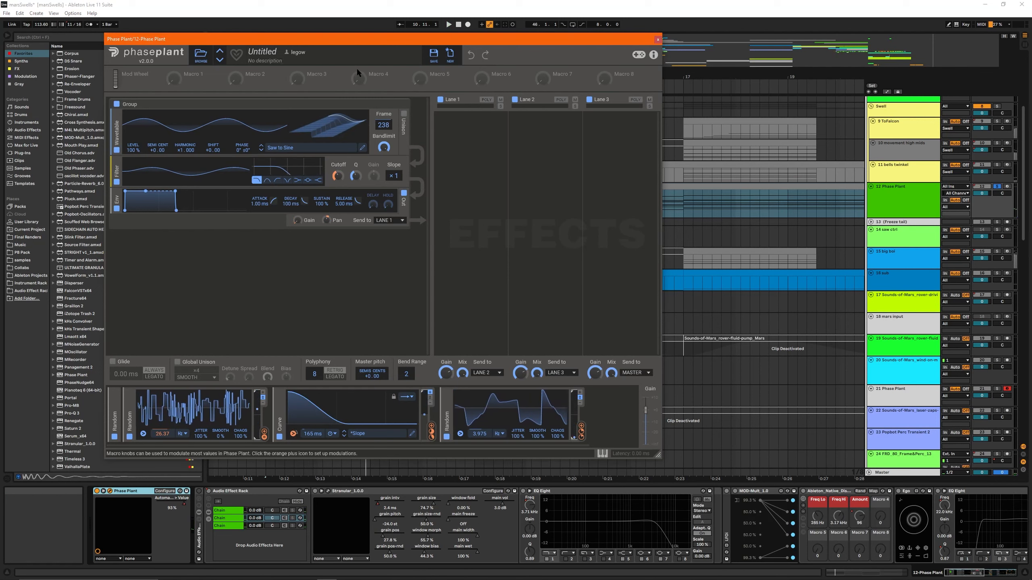
pyautogui.moveTo(318, 42); pyautogui.dragTo(610, 126)
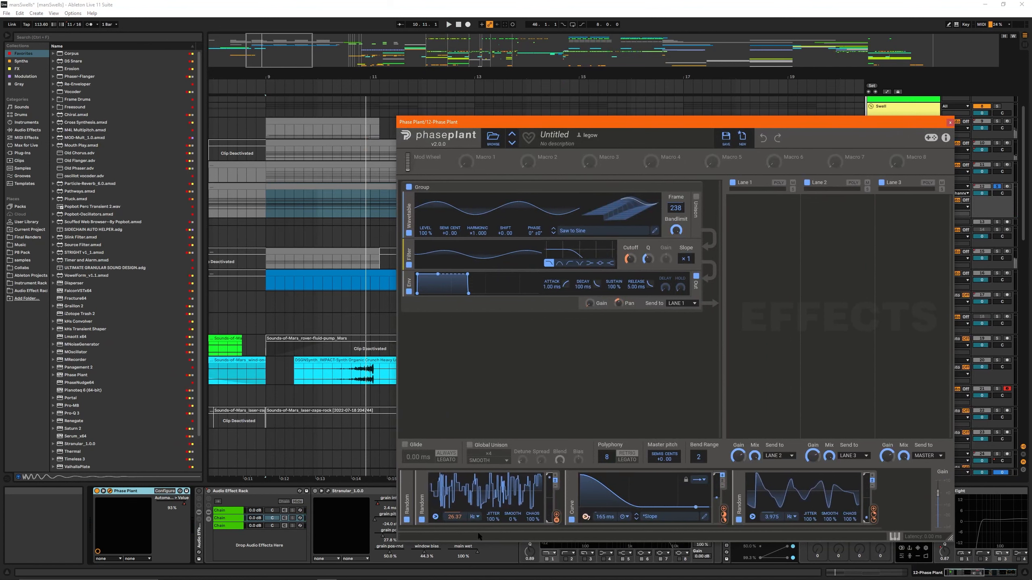
pyautogui.hscroll(-2, 490, 494)
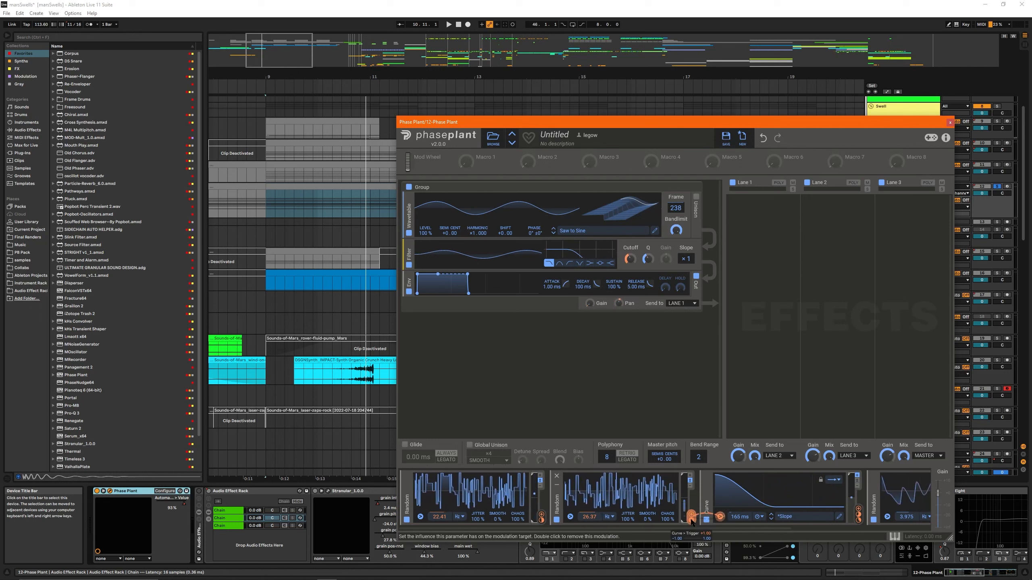
pyautogui.rightClick(720, 526)
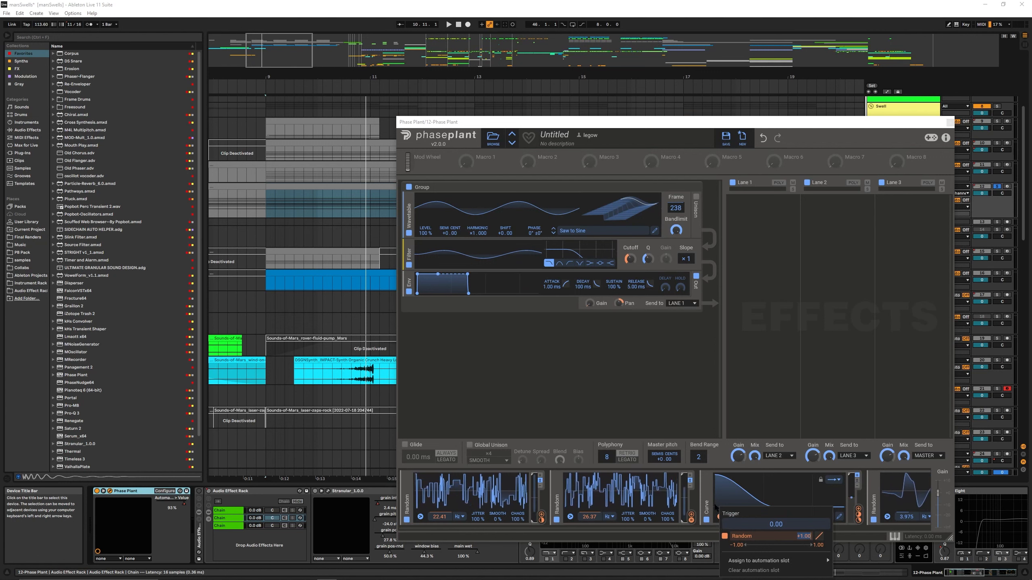
pyautogui.click(718, 525)
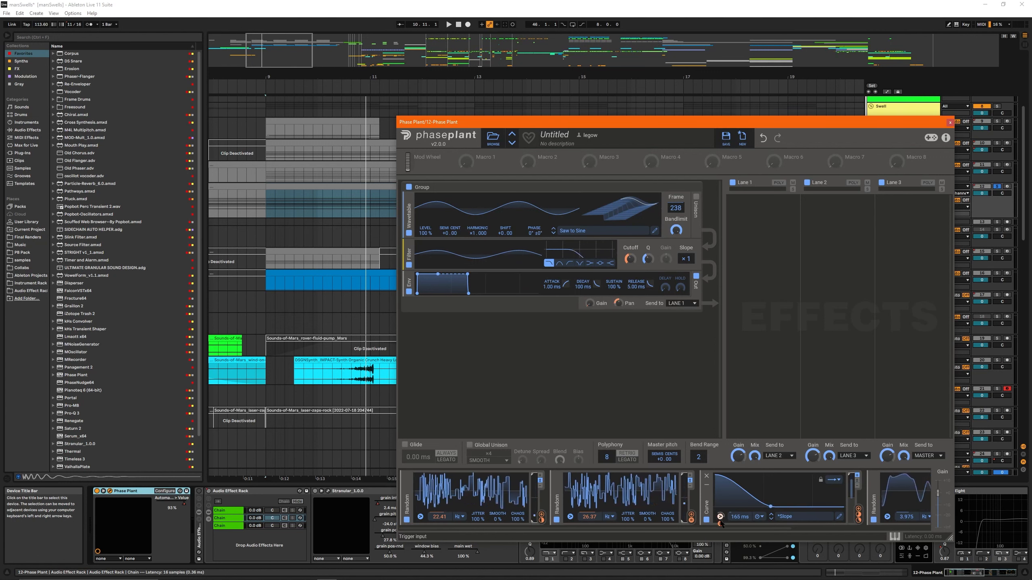
pyautogui.rightClick(720, 522)
pyautogui.click(724, 509)
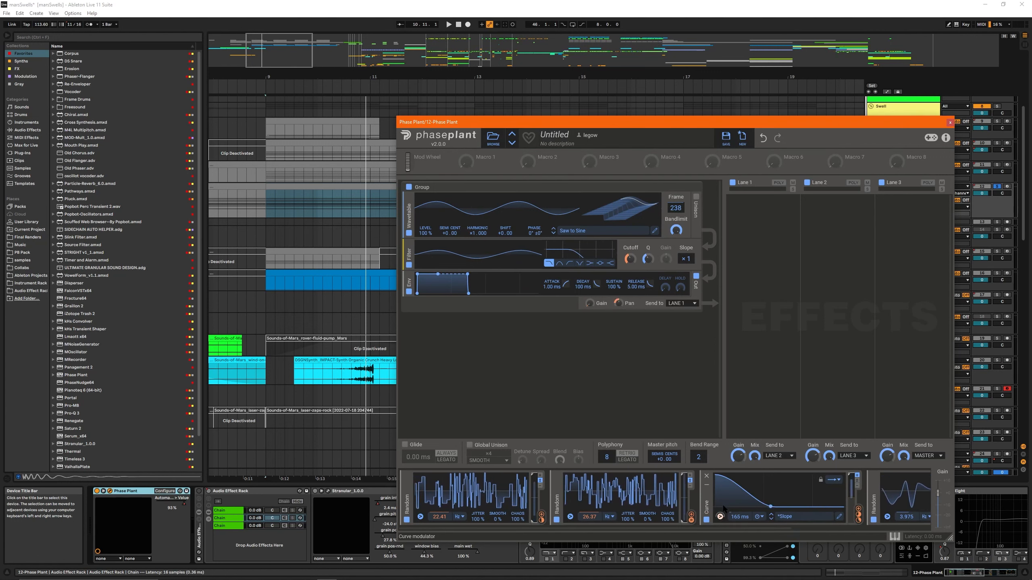
pyautogui.rightClick(690, 523)
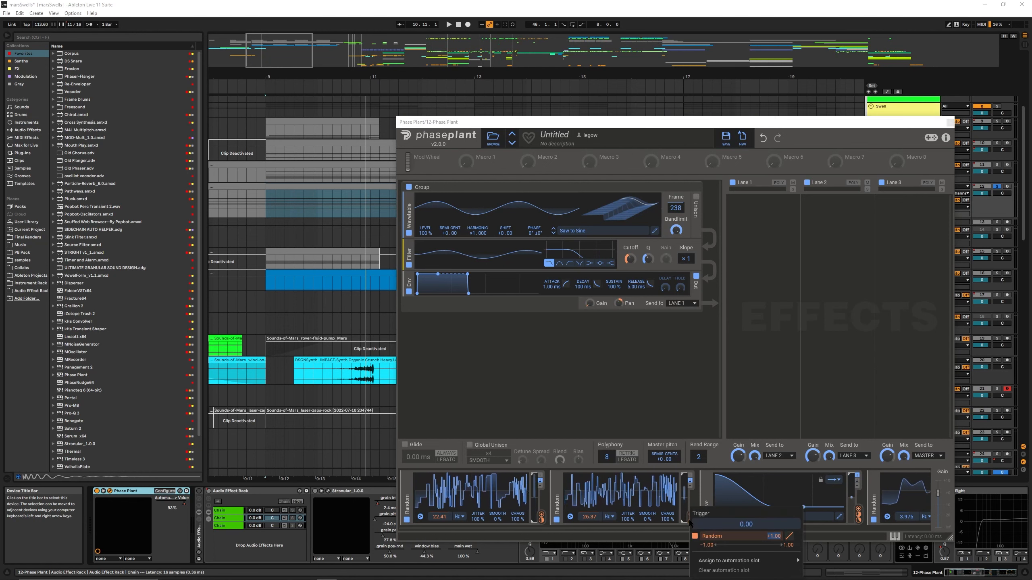
pyautogui.click(723, 515)
# - Slow the Random modulator feeding the Curve trigger to 2.780 Hz and examine the trigger's threshold display
pyautogui.rightClick(721, 517)
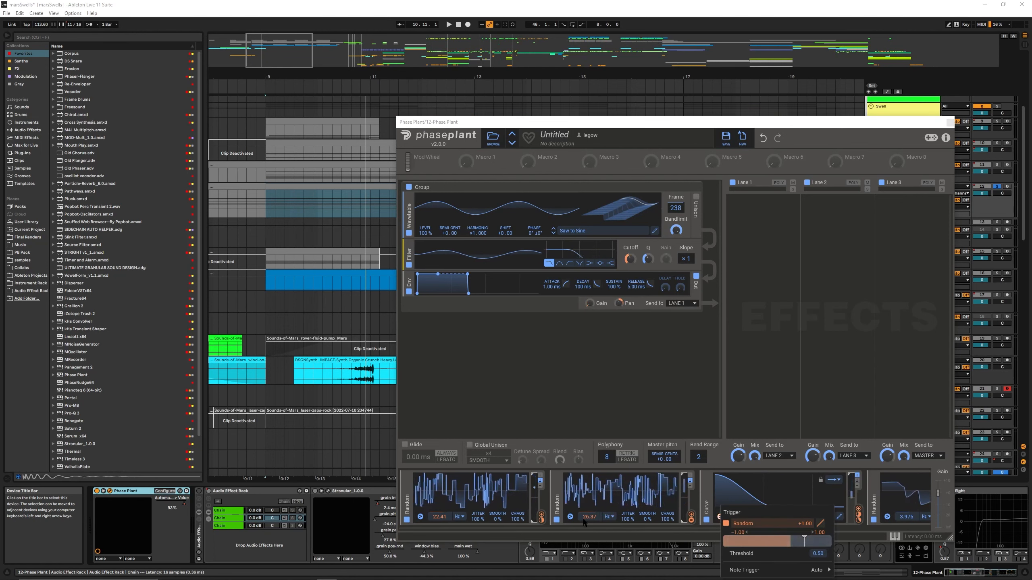
pyautogui.click(696, 539)
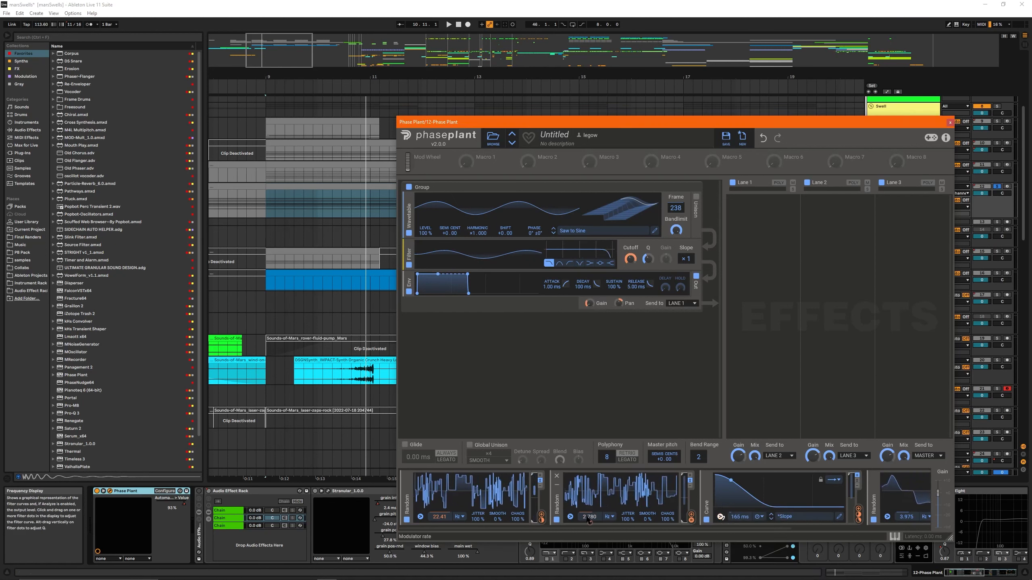
pyautogui.rightClick(720, 516)
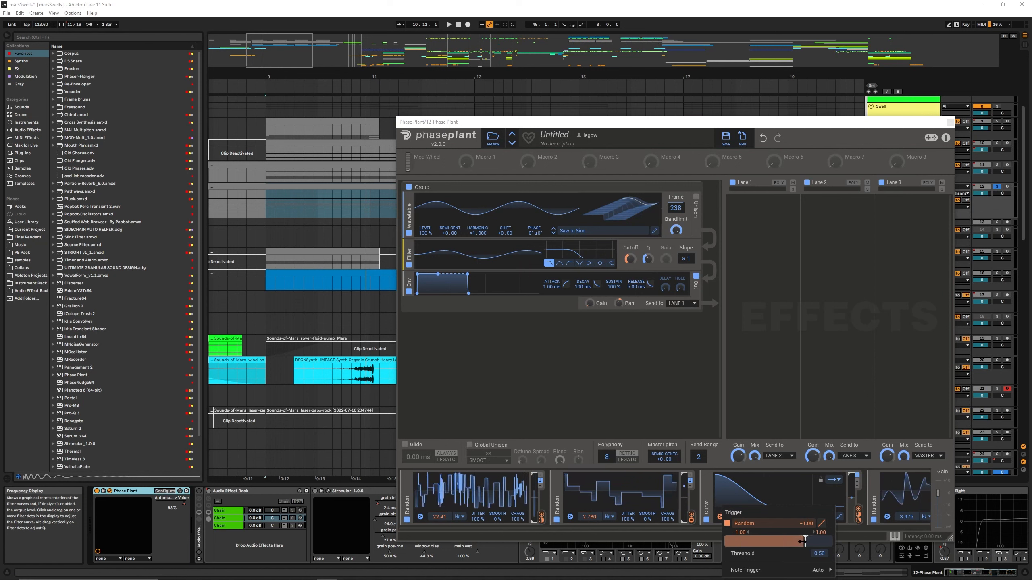
pyautogui.click(616, 515)
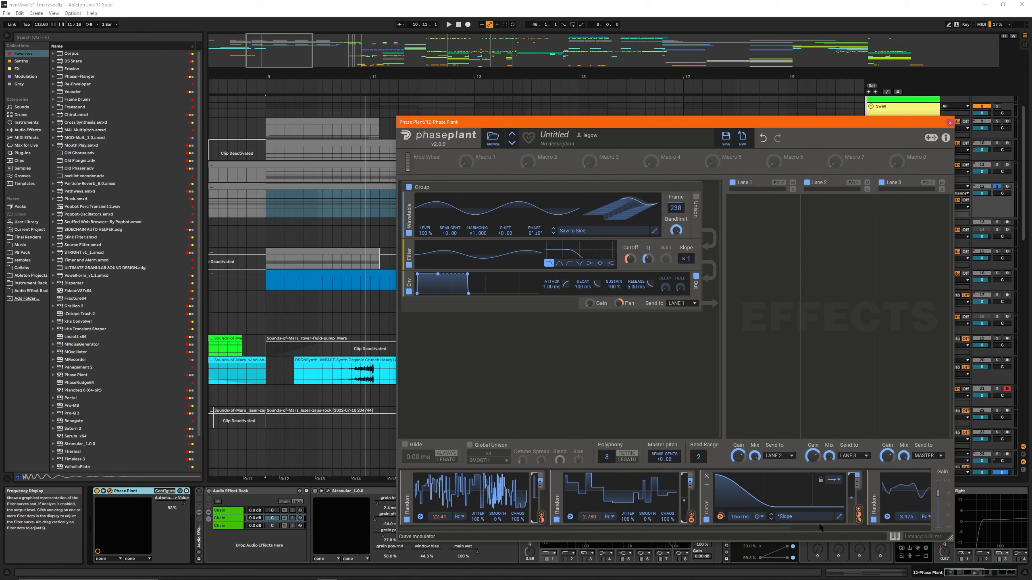
pyautogui.scroll(-2, 752, 508)
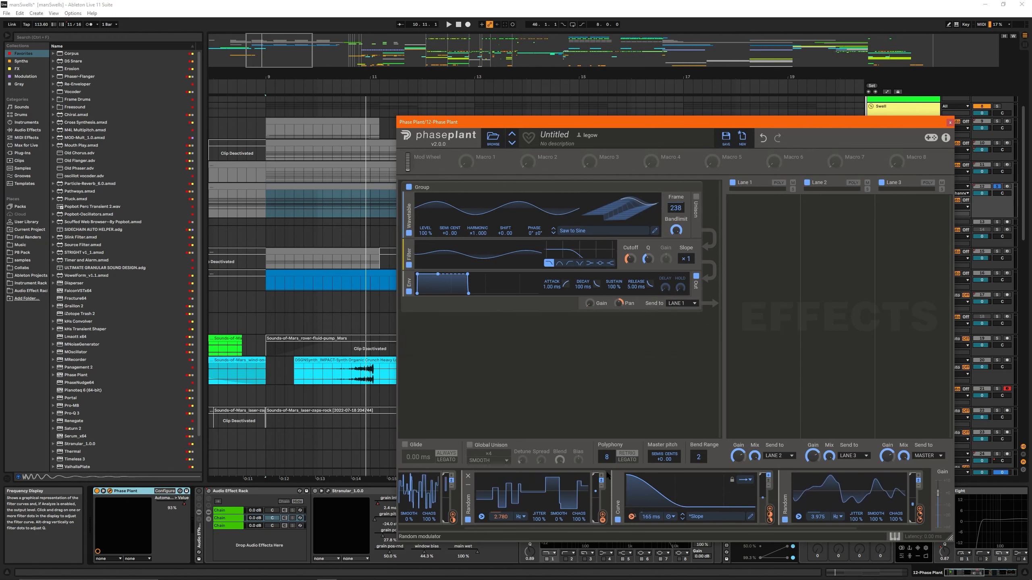
# - Arm track 12 for recording, close its Phase Plant window, and play the clip from bar 9 without effects
pyautogui.click(1007, 186)
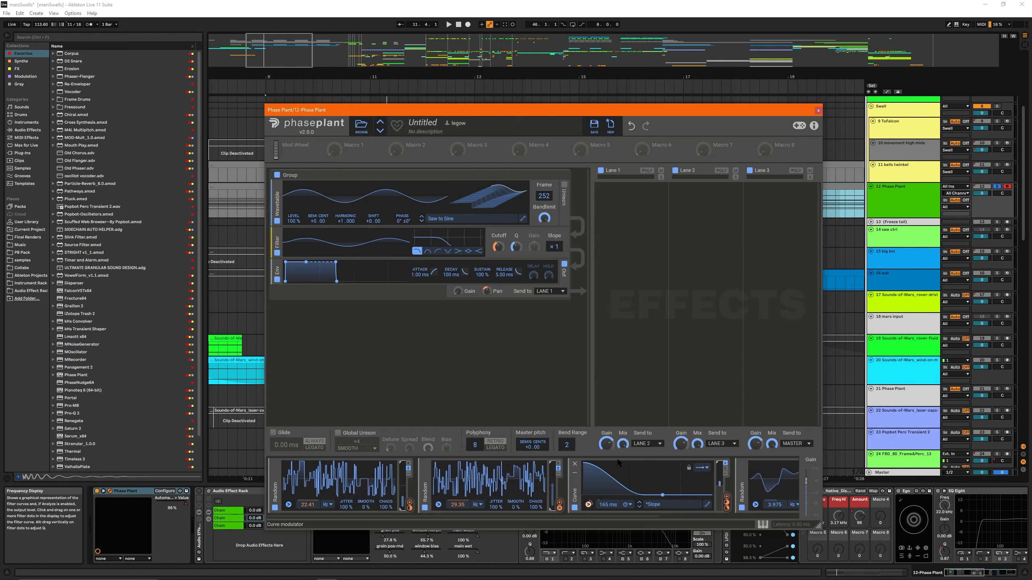
pyautogui.click(818, 110)
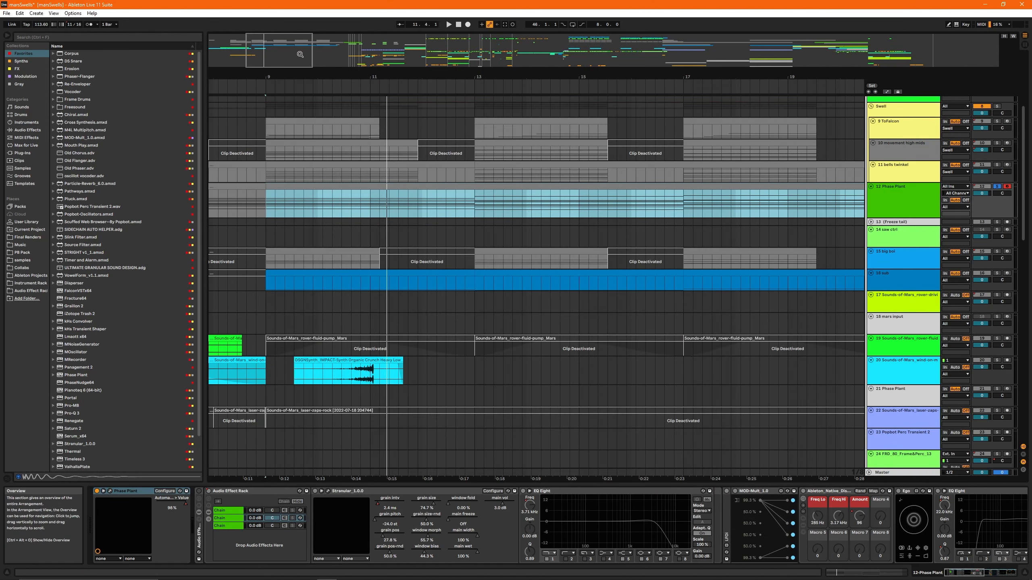
pyautogui.press('space')
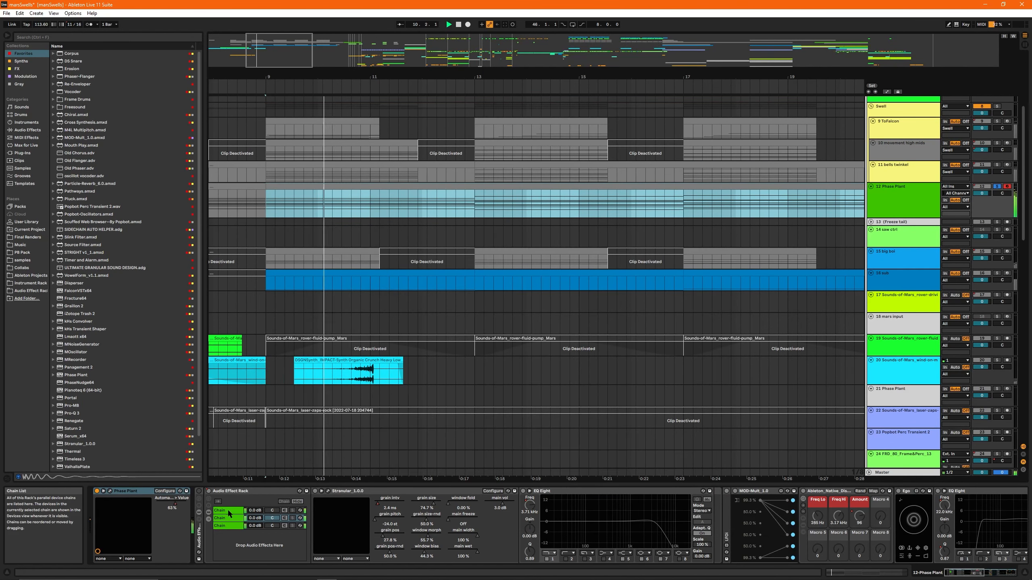
# - Reactivate the audio effect rack, show its first chain's devices, and play the Phase Plant clip from bar 9
pyautogui.click(204, 503)
pyautogui.click(208, 491)
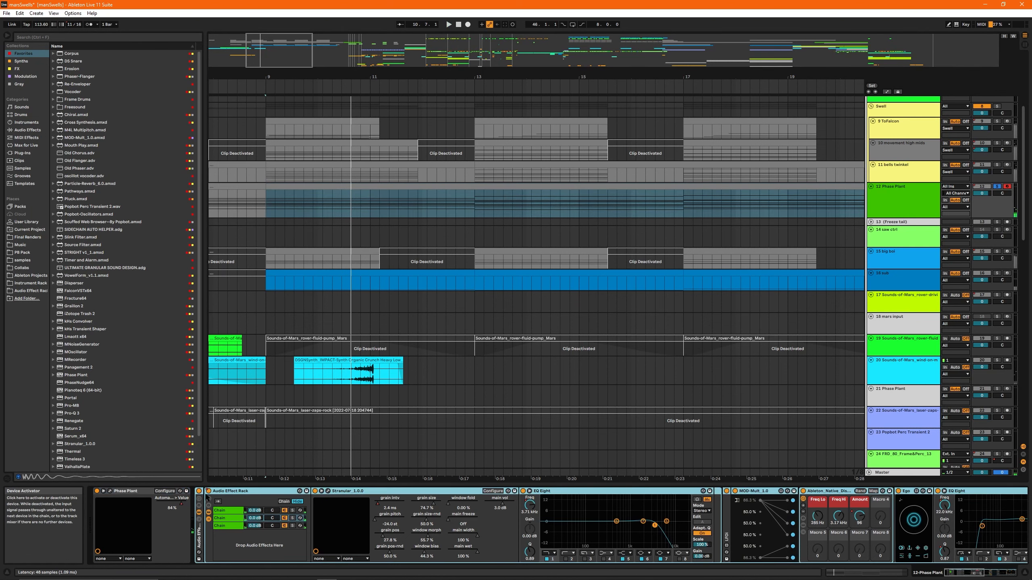
pyautogui.click(226, 511)
pyautogui.press('space')
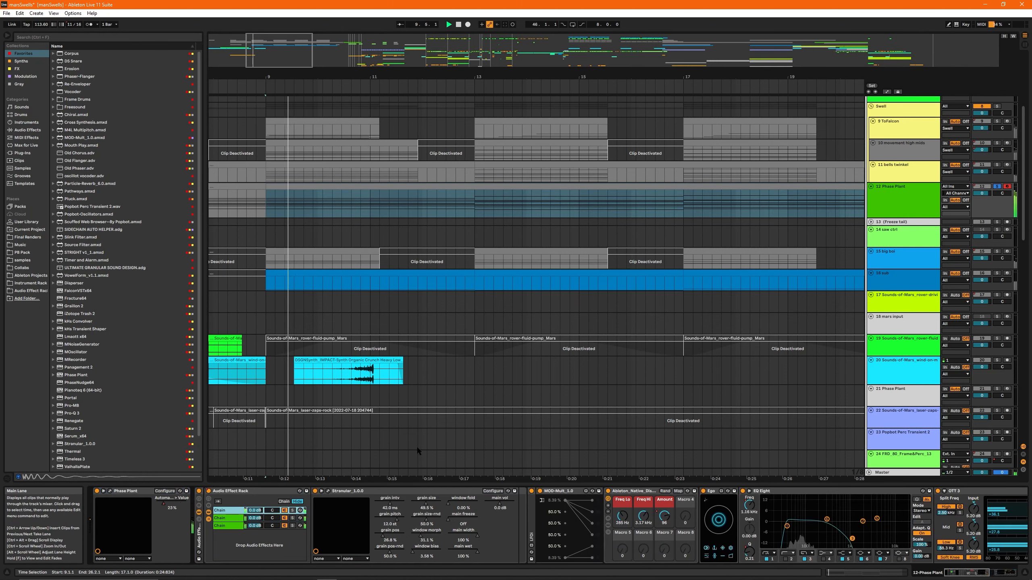
pyautogui.click(302, 187)
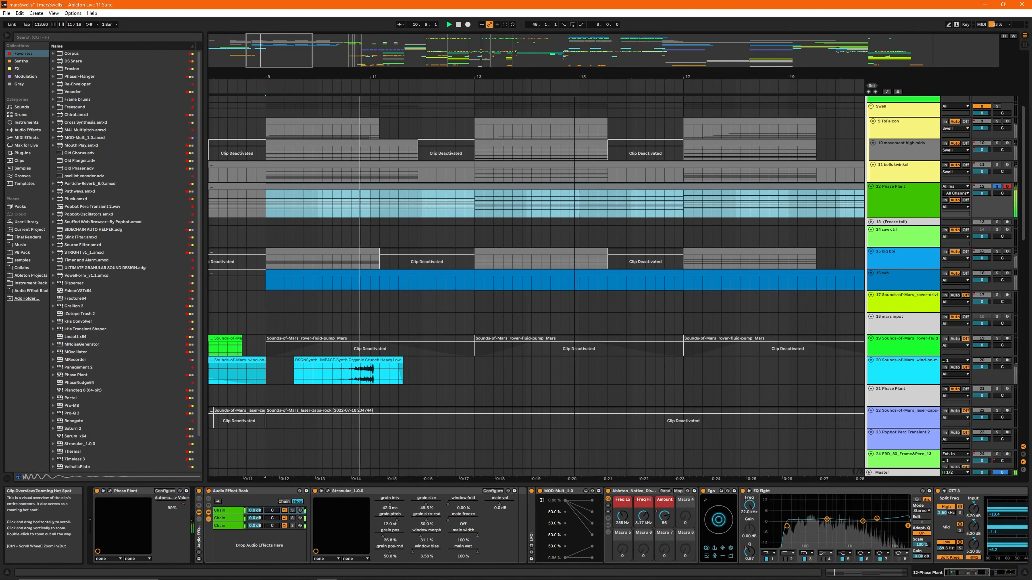
# - Solo the 11 bells twinkel track and play its clip from bar 9
pyautogui.moveTo(288, 61); pyautogui.dragTo(288, 43)
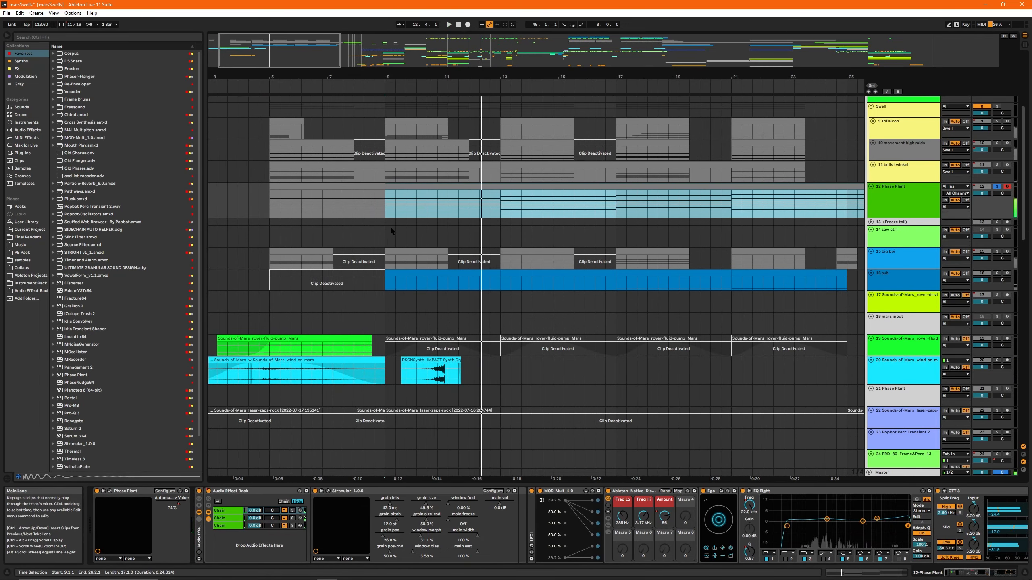
pyautogui.scroll(3, 508, 325)
pyautogui.click(408, 270)
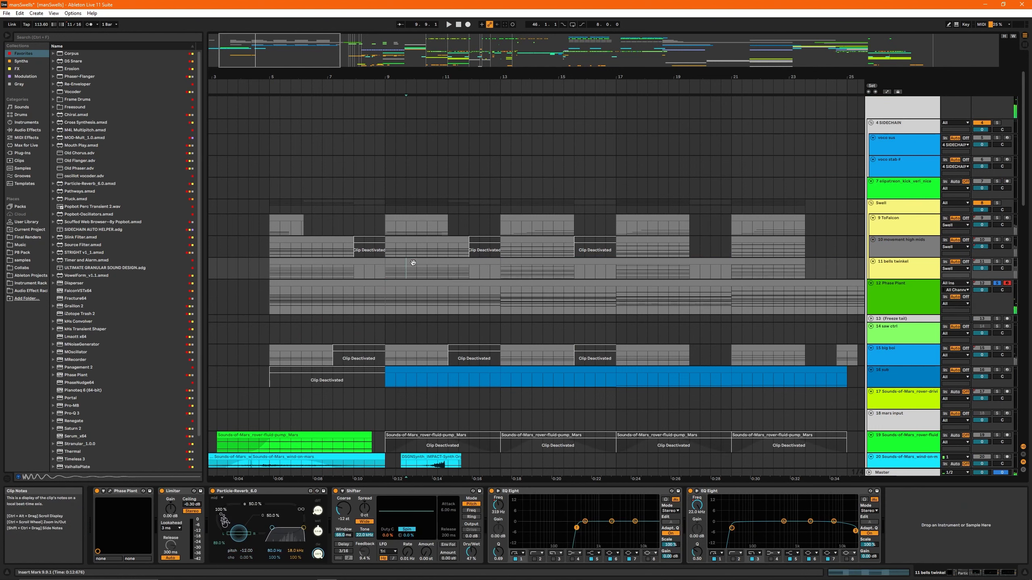
pyautogui.click(413, 263)
pyautogui.press('s')
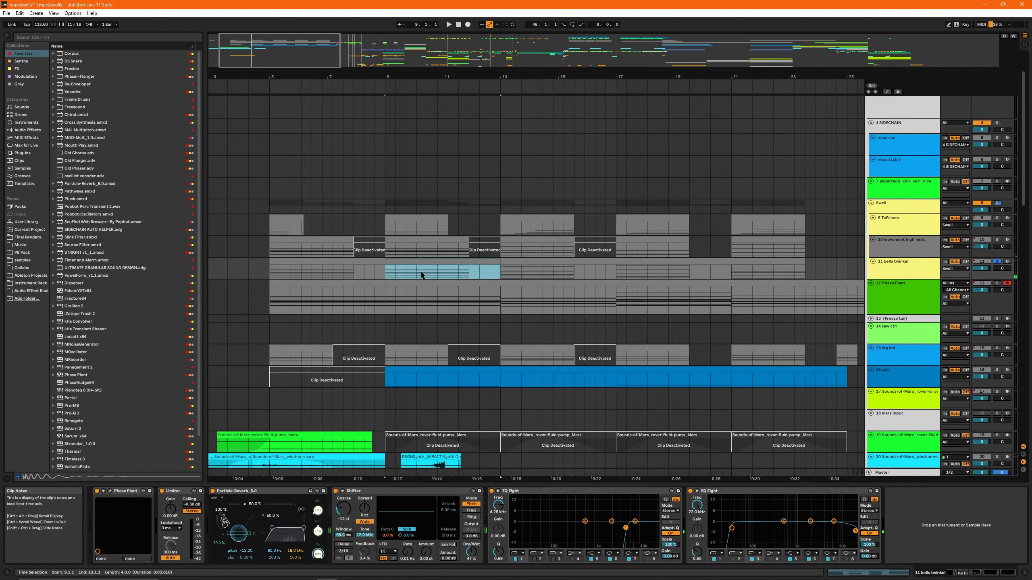
pyautogui.press('space')
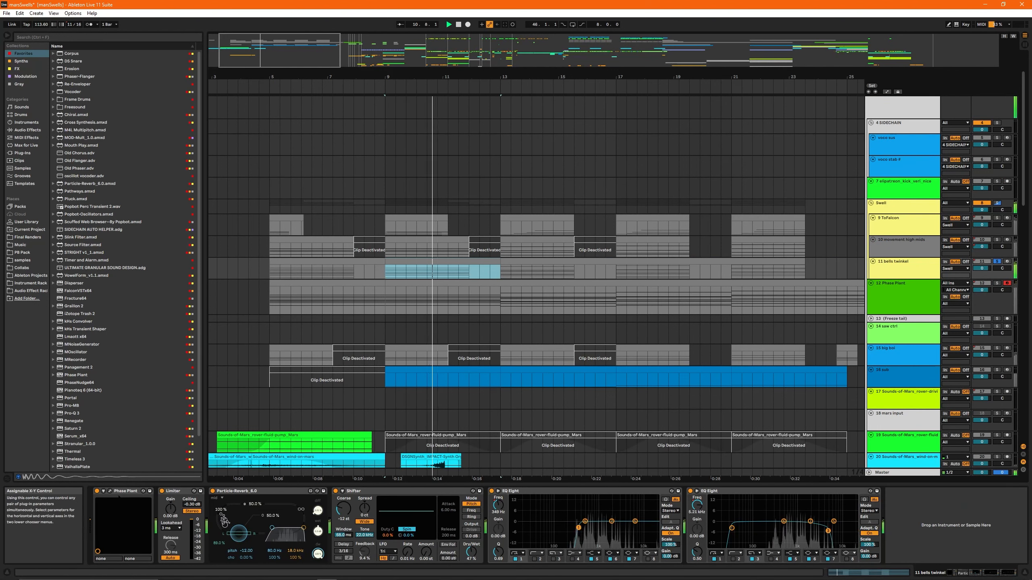
# - View the Phase Plant patch on 11 bells twinkel, close it, and reselect the track's clip at bar 9
pyautogui.click(108, 491)
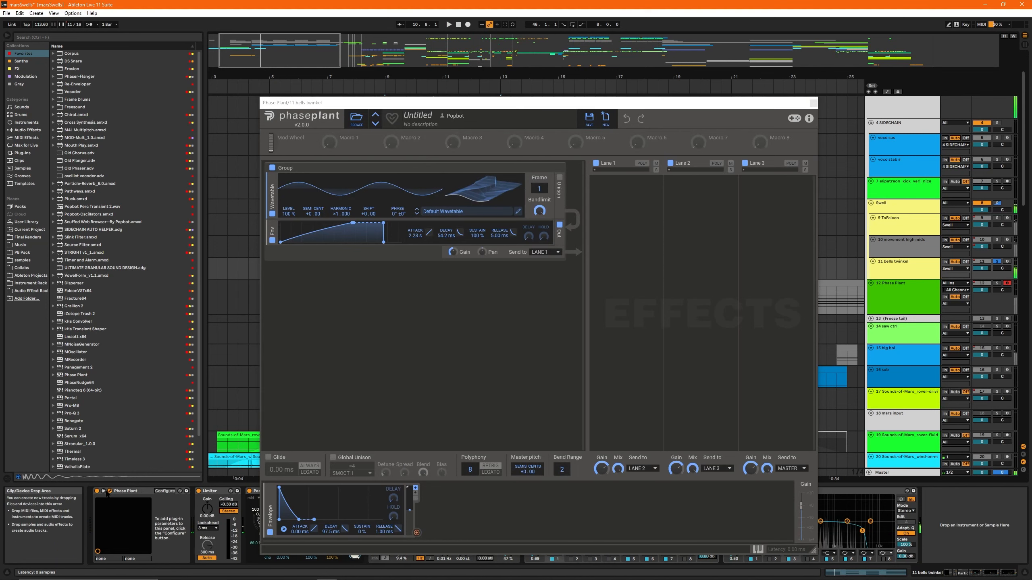
pyautogui.click(109, 491)
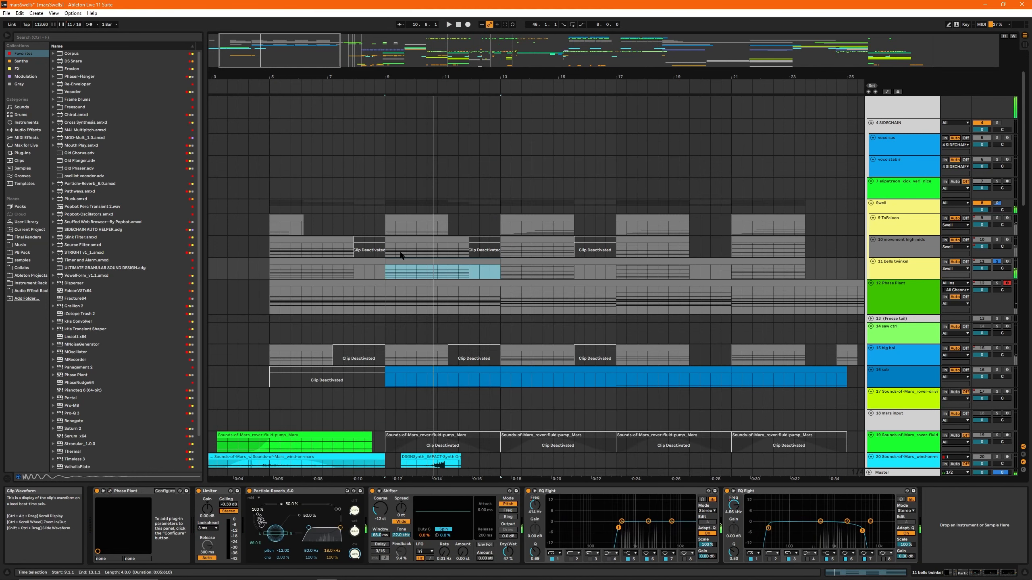
pyautogui.click(415, 229)
pyautogui.click(443, 271)
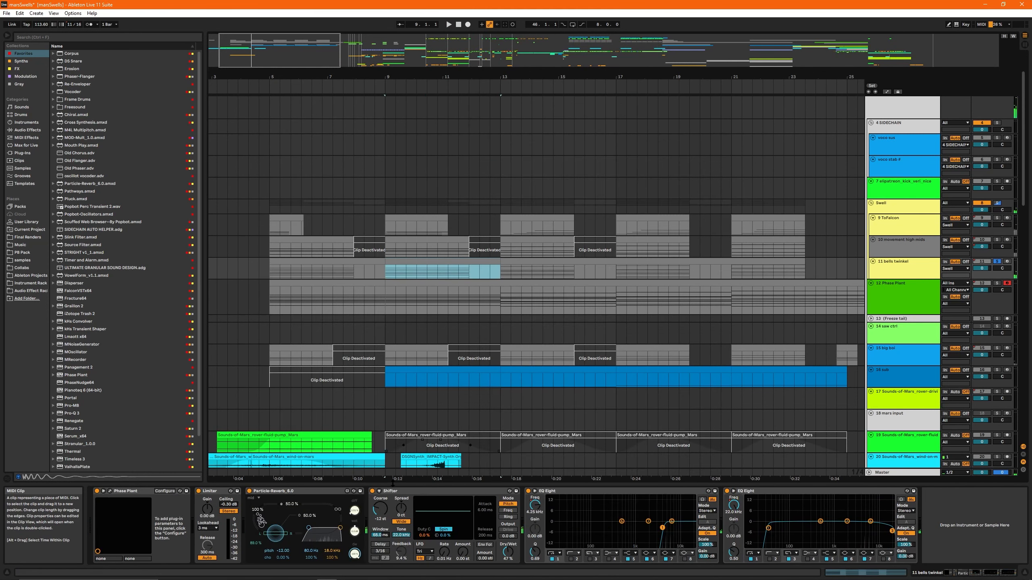
# - Bypass the Shifter on 11 bells twinkel, play the track's clip from bar 13, and reactivate the Shifter
pyautogui.click(404, 492)
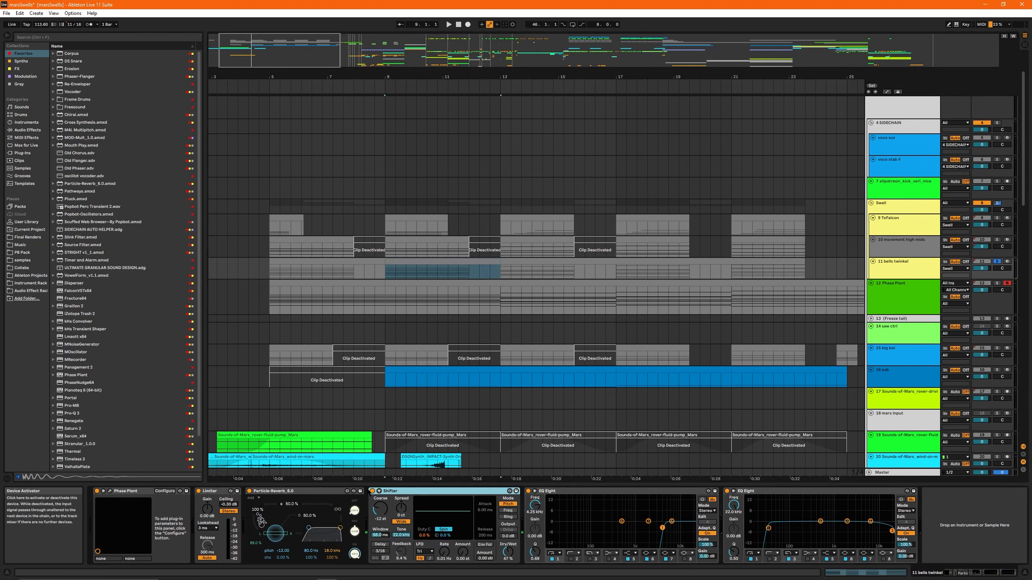
pyautogui.click(511, 270)
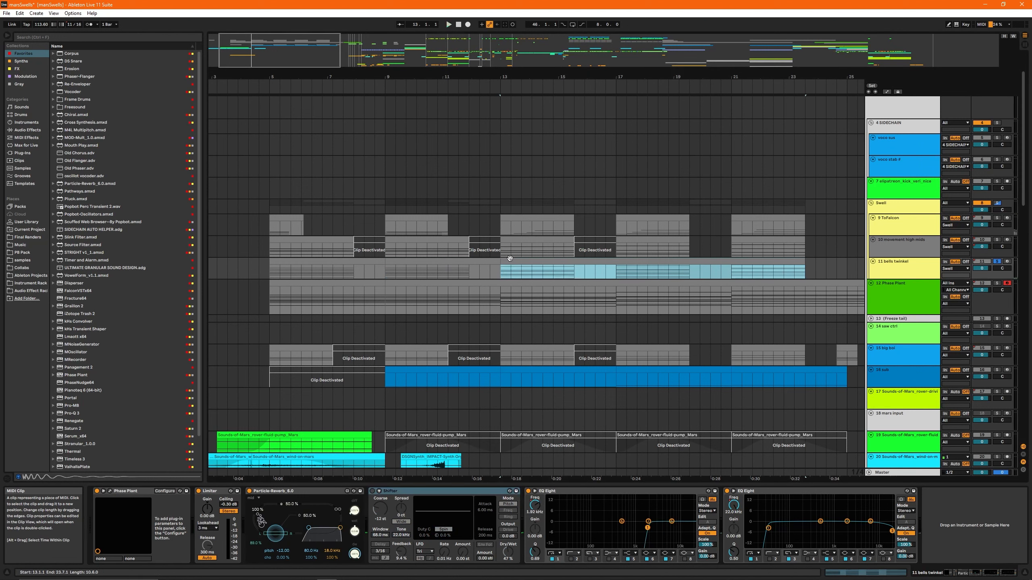
pyautogui.press('space')
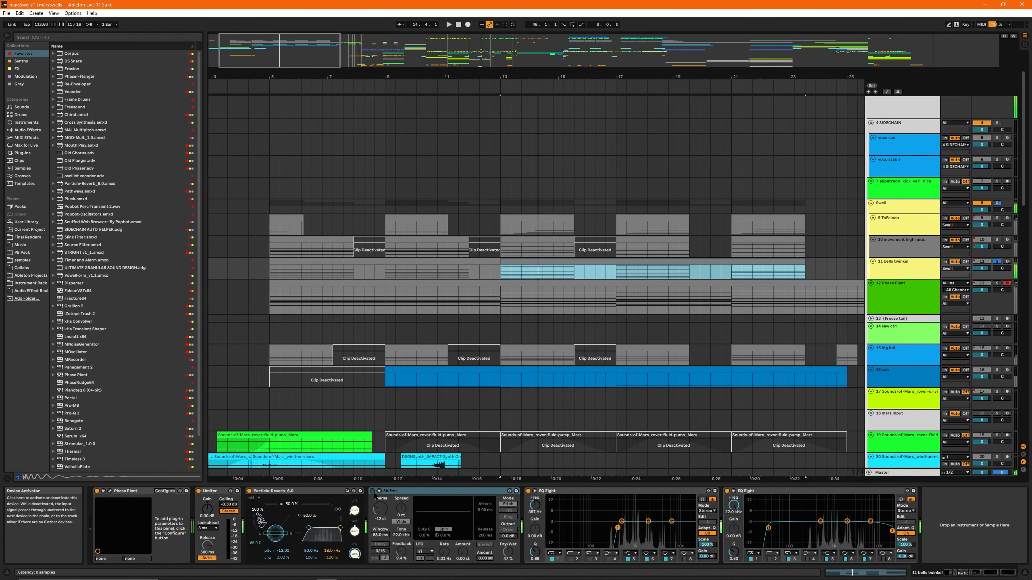
pyautogui.click(390, 492)
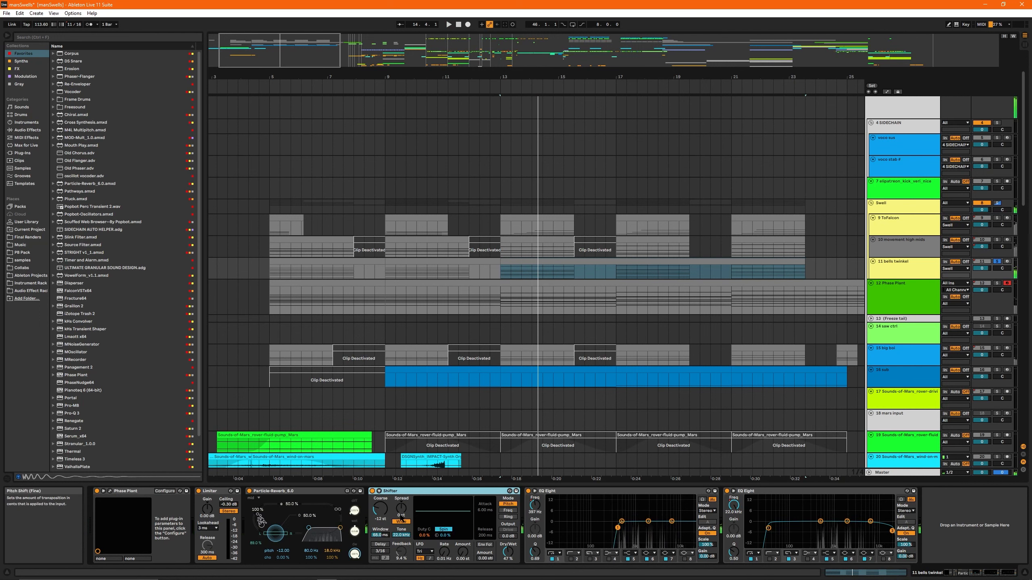
# - Audition the clips at bar 9 on 10 movement high mids and 9 ToFalcon, each in solo
pyautogui.click(426, 241)
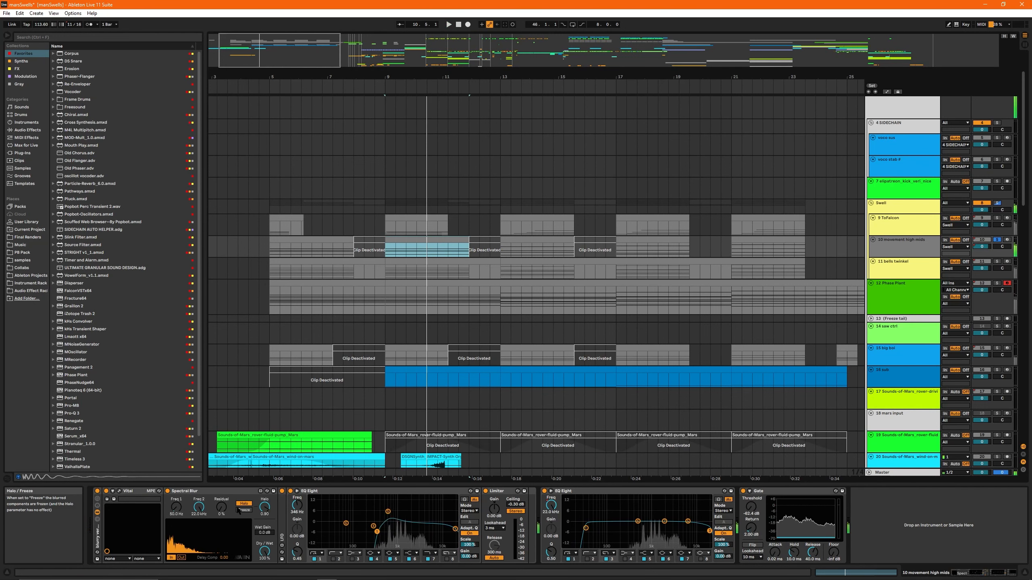
pyautogui.click(230, 492)
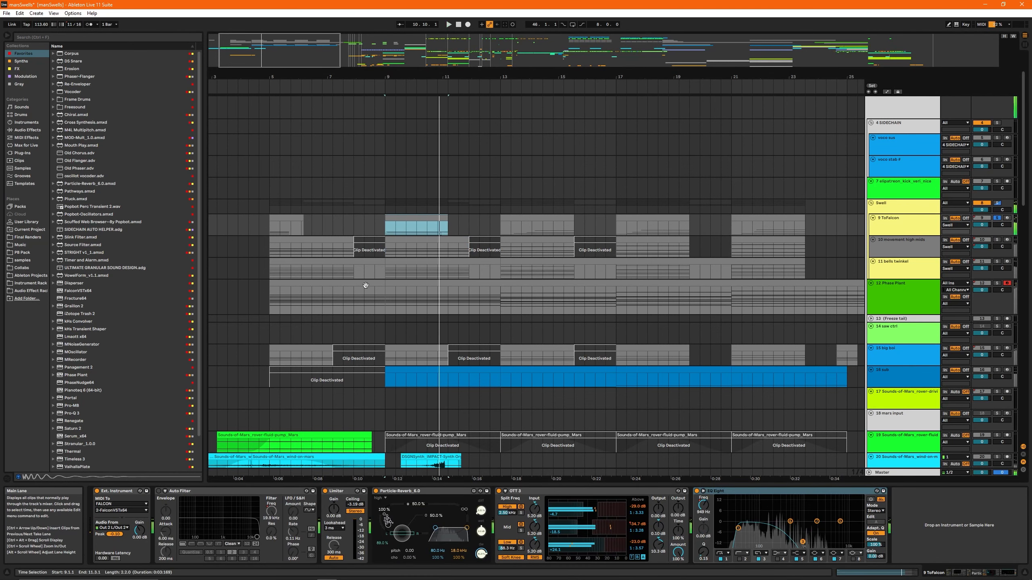
# - Place the insert mark at bar 9 on 9 ToFalcon, unsolo the track, and play the full arrangement
pyautogui.click(388, 230)
pyautogui.scroll(-15, 403, 308)
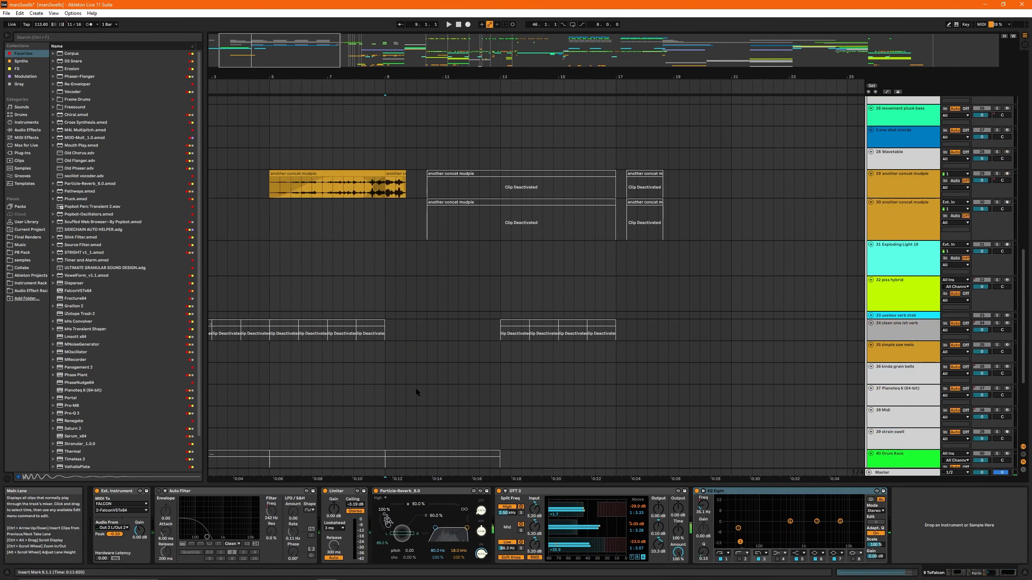
pyautogui.press('s')
pyautogui.press('space')
pyautogui.scroll(-3, 447, 378)
pyautogui.scroll(4, 422, 351)
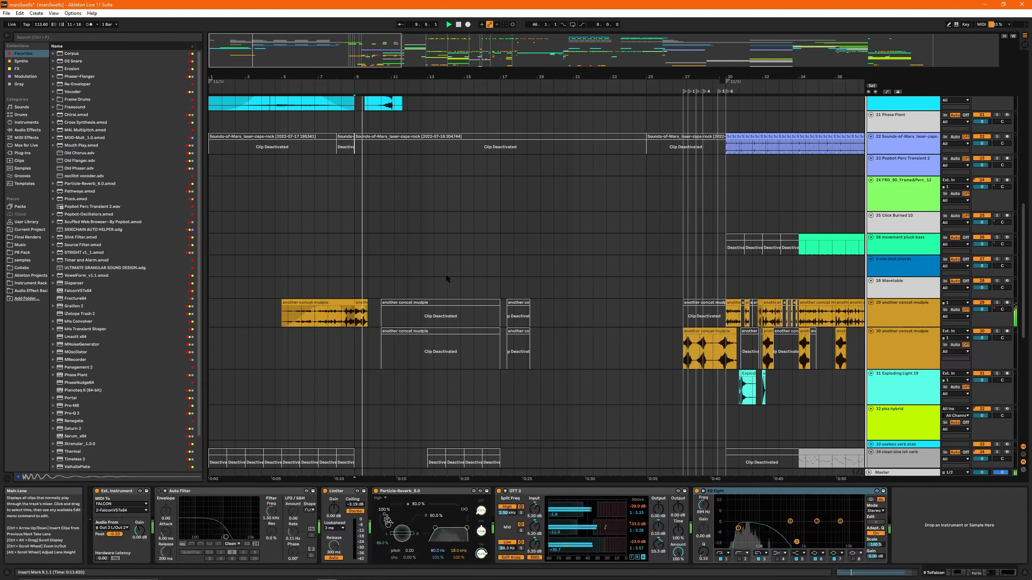
pyautogui.scroll(3, 381, 247)
pyautogui.scroll(5, 321, 208)
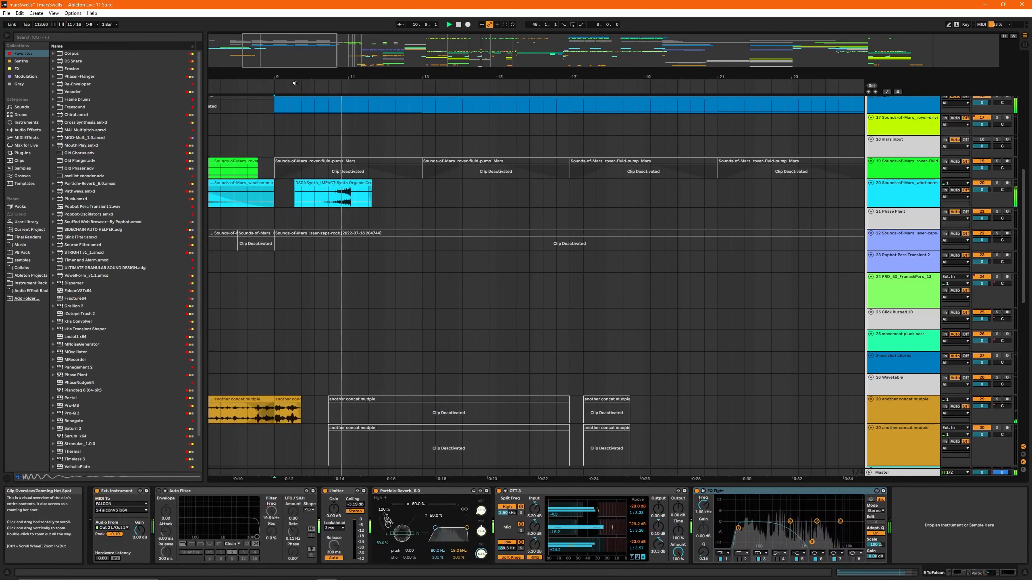
# - Stop playback and select the time range from bar 11 to bar 13 on the 14 saw ctrl track
pyautogui.click(347, 143)
pyautogui.moveTo(338, 78); pyautogui.dragTo(298, 248)
pyautogui.scroll(5, 297, 248)
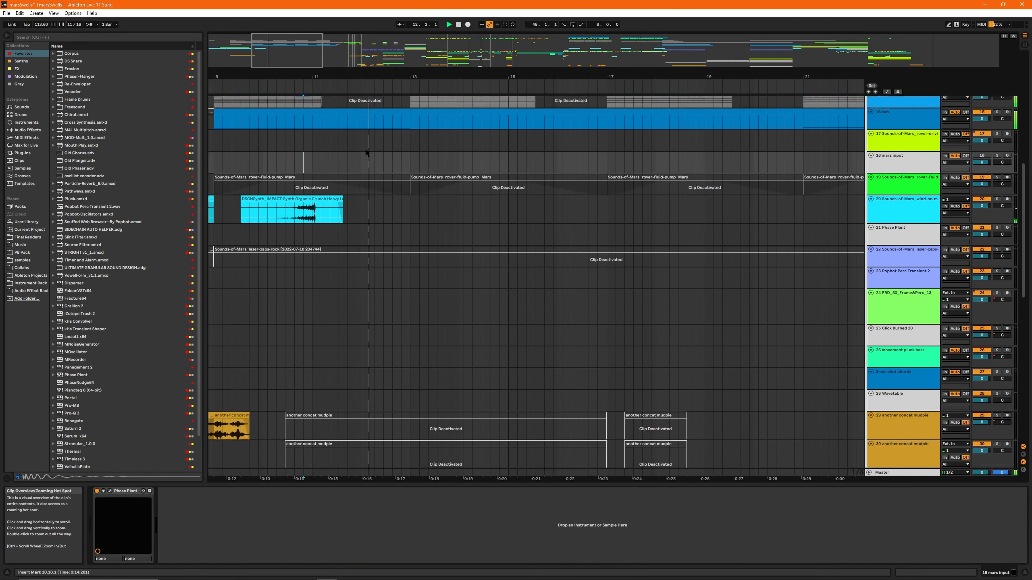
pyautogui.click(309, 164)
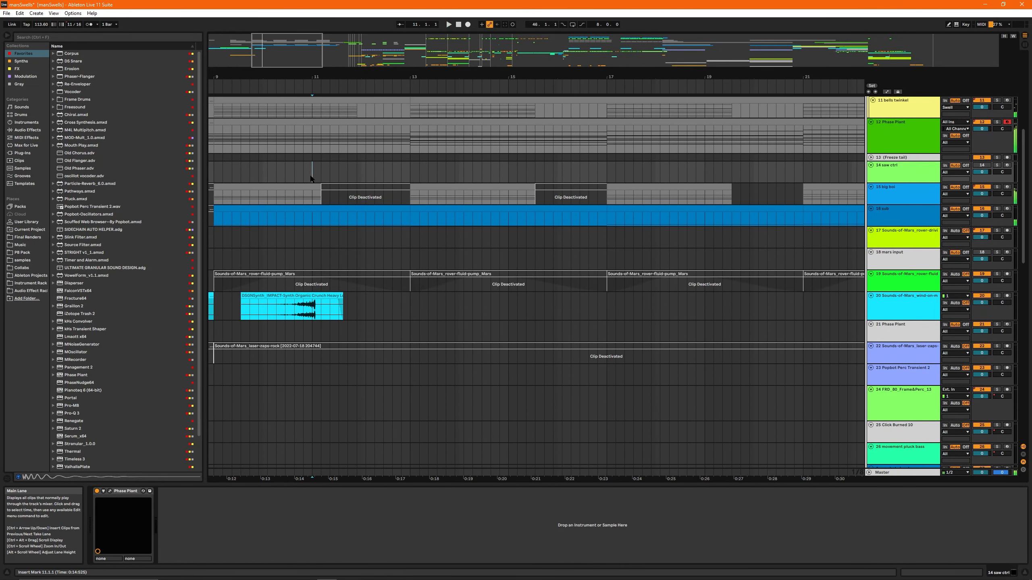
pyautogui.moveTo(310, 178); pyautogui.dragTo(406, 179)
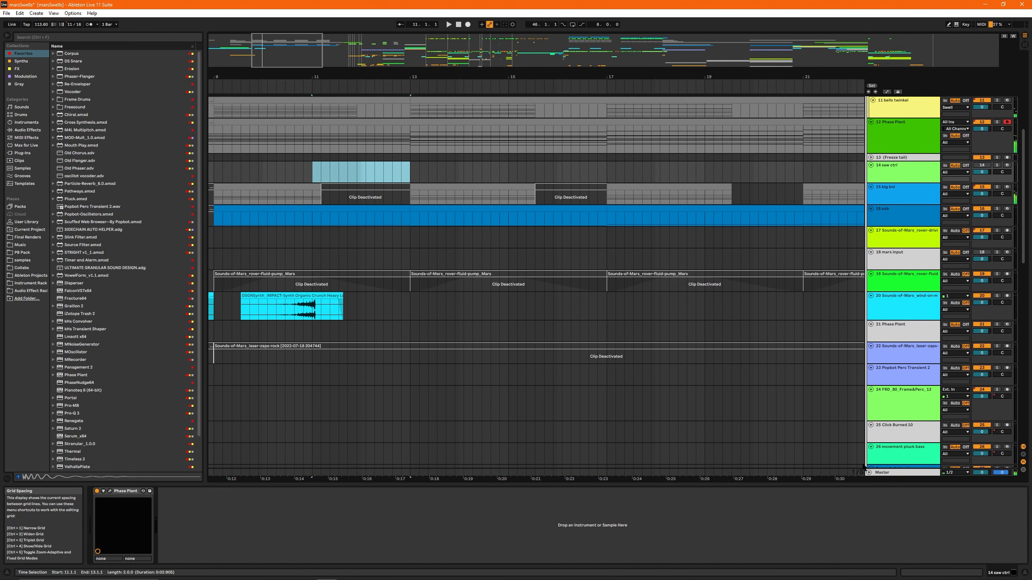
# - Show the Master track's automation, select bars 11 to 13 of the EQ One Stereo Width envelope, and hide the automation again
pyautogui.press('a')
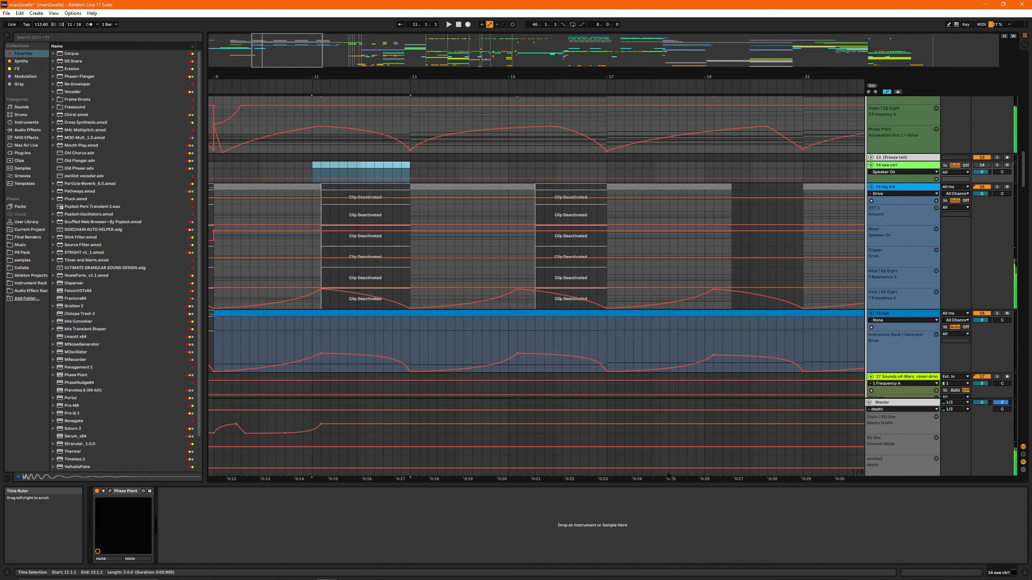
pyautogui.click(895, 404)
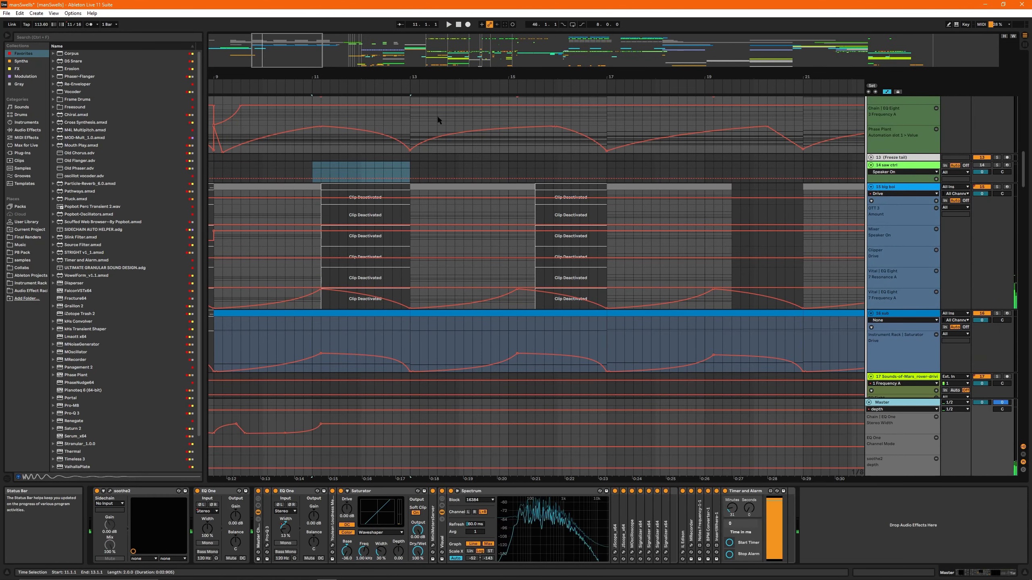
pyautogui.moveTo(340, 434); pyautogui.dragTo(306, 421)
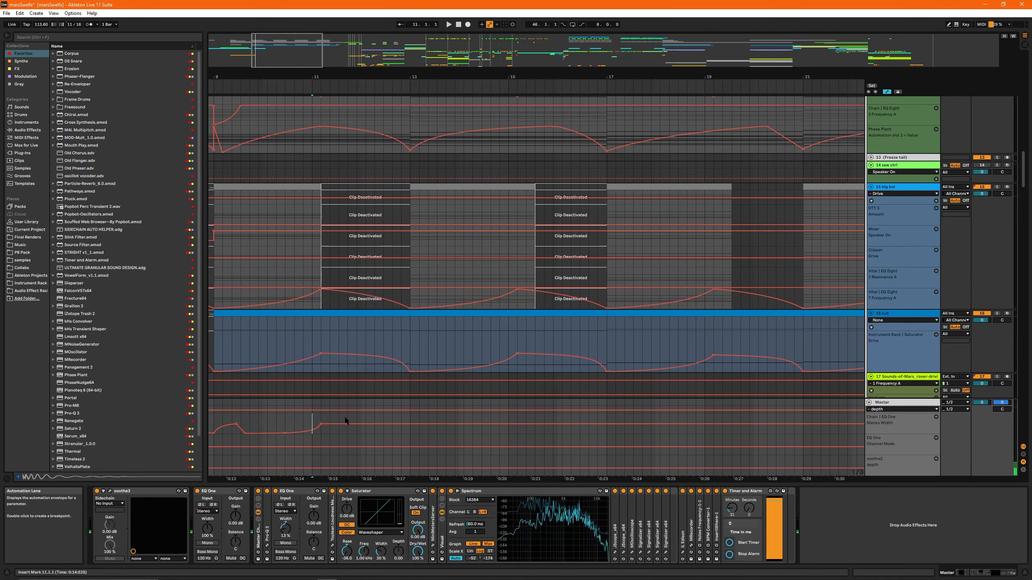
pyautogui.click(312, 421)
pyautogui.moveTo(329, 423); pyautogui.dragTo(407, 422)
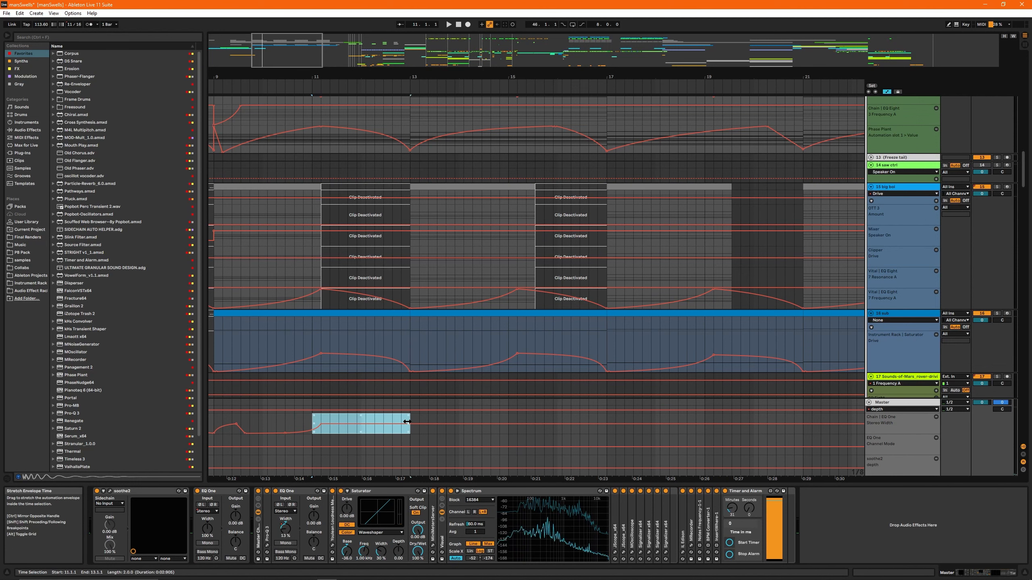
pyautogui.press('a')
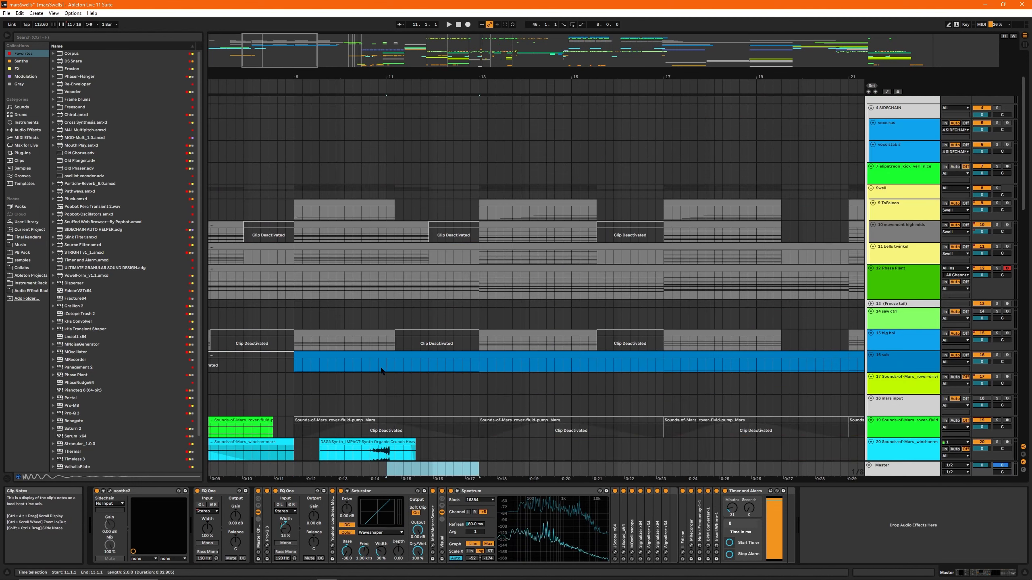
# - Solo the 16 sub track, play it from bar 11, and unsolo it
pyautogui.click(382, 371)
pyautogui.scroll(-4, 440, 403)
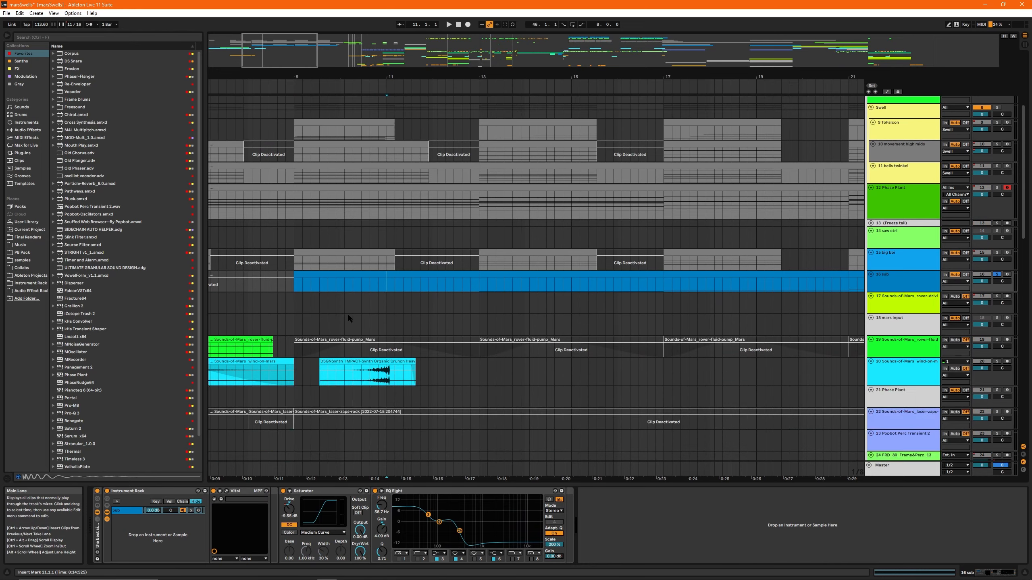
pyautogui.press('space')
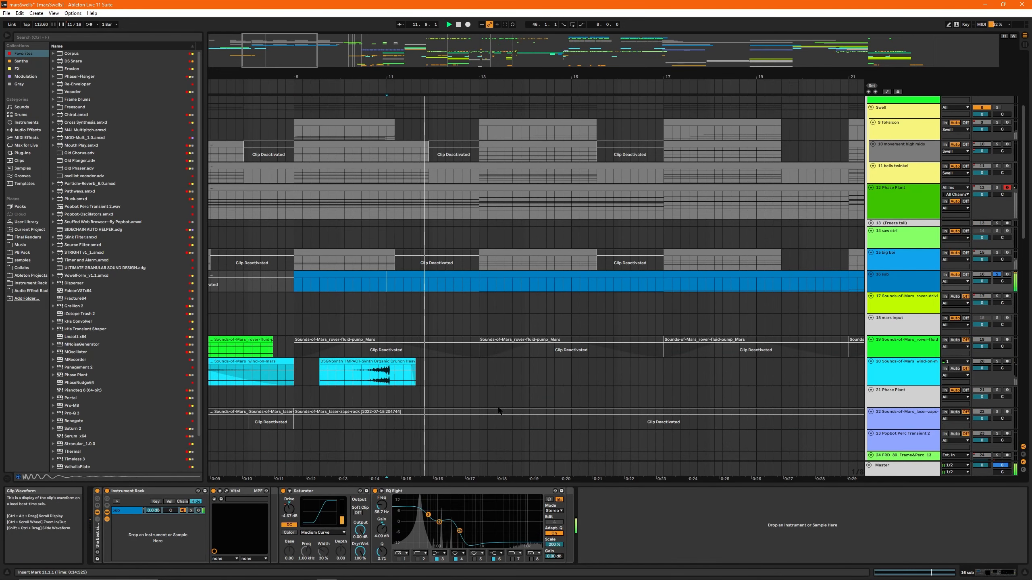
pyautogui.press('s')
pyautogui.scroll(-5, 537, 143)
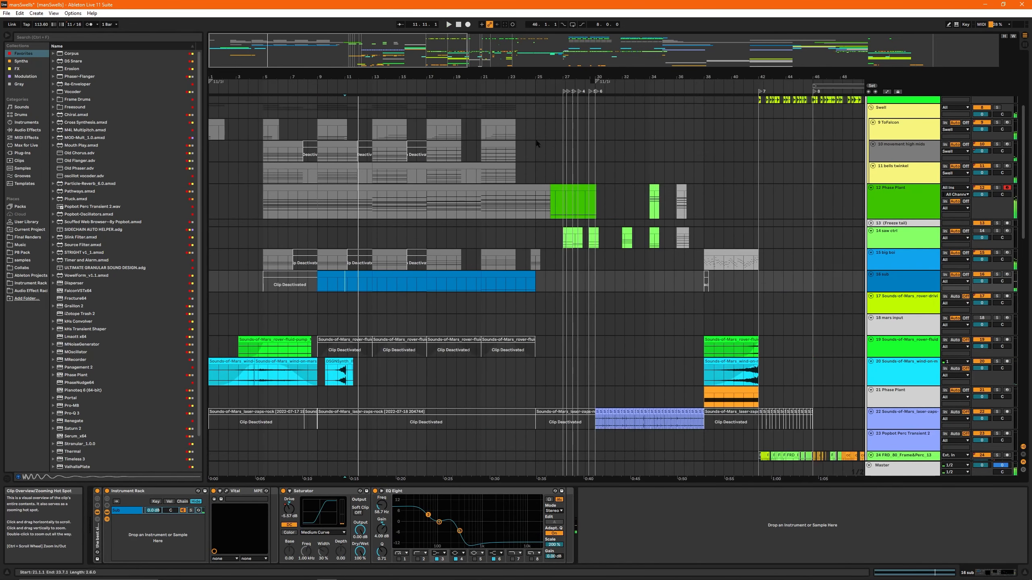
# - Play the full arrangement from bar 21 on the 14 saw ctrl track through the transition after bar 27
pyautogui.click(369, 241)
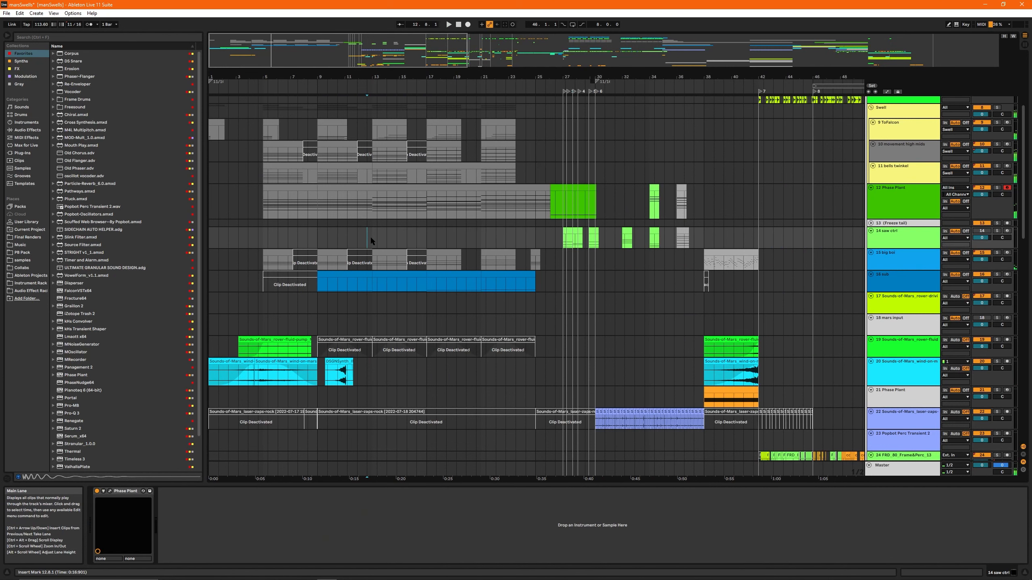
pyautogui.moveTo(370, 237); pyautogui.dragTo(547, 238)
pyautogui.click(378, 235)
pyautogui.scroll(5, 449, 244)
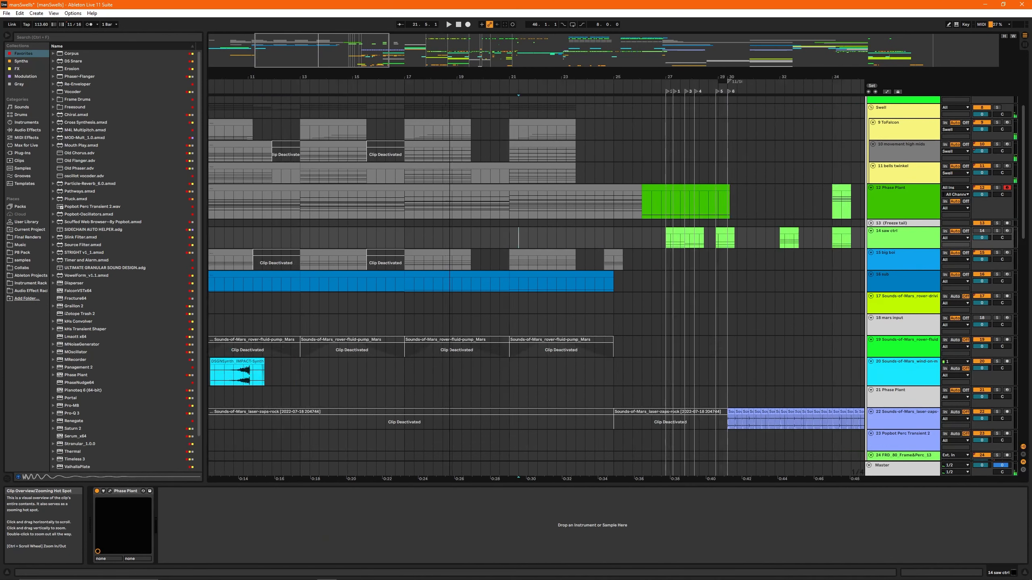
pyautogui.click(541, 241)
pyautogui.moveTo(319, 52); pyautogui.dragTo(350, 49)
pyautogui.press('space')
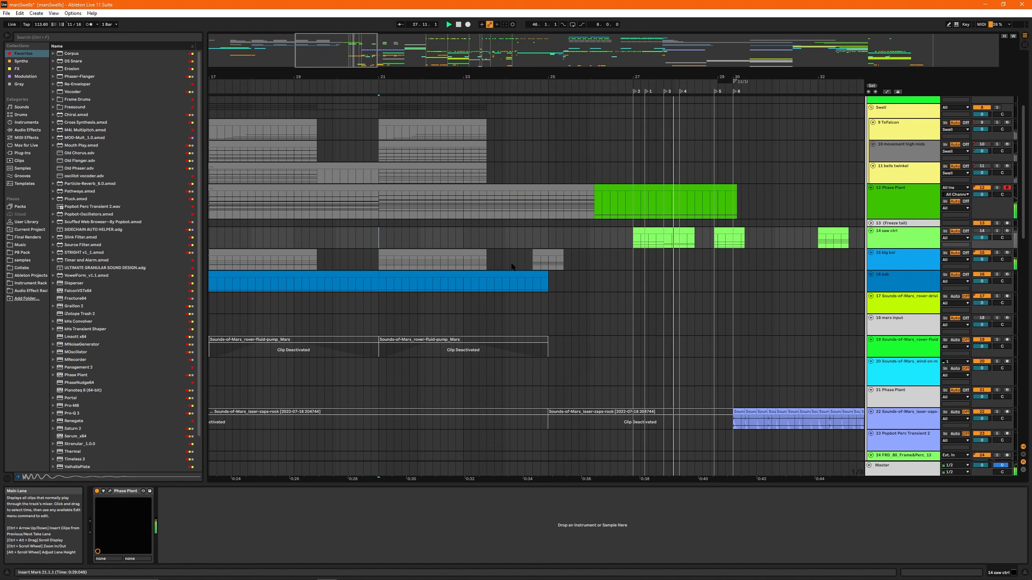
pyautogui.moveTo(413, 77); pyautogui.dragTo(349, 46)
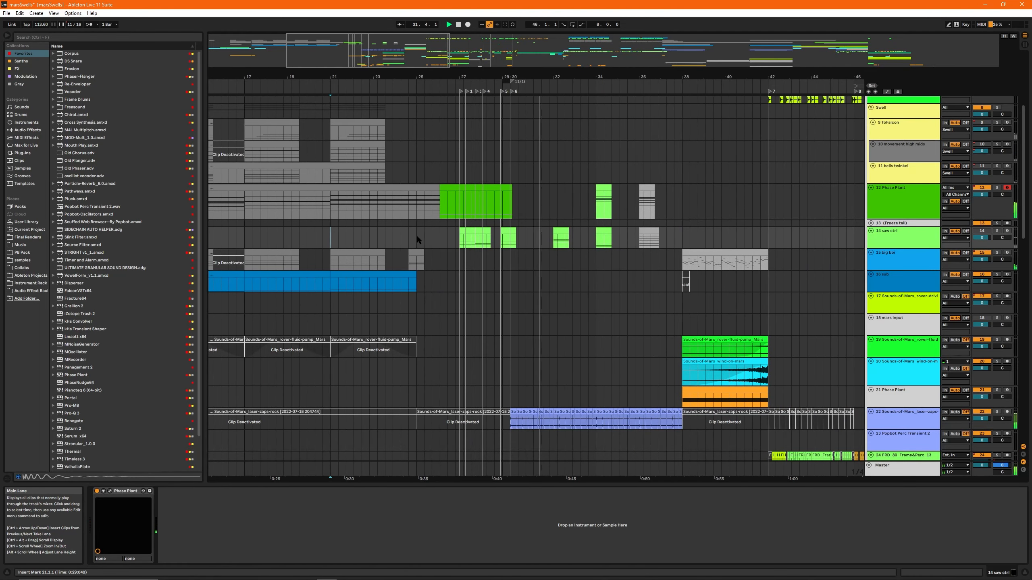
pyautogui.scroll(-1, 509, 267)
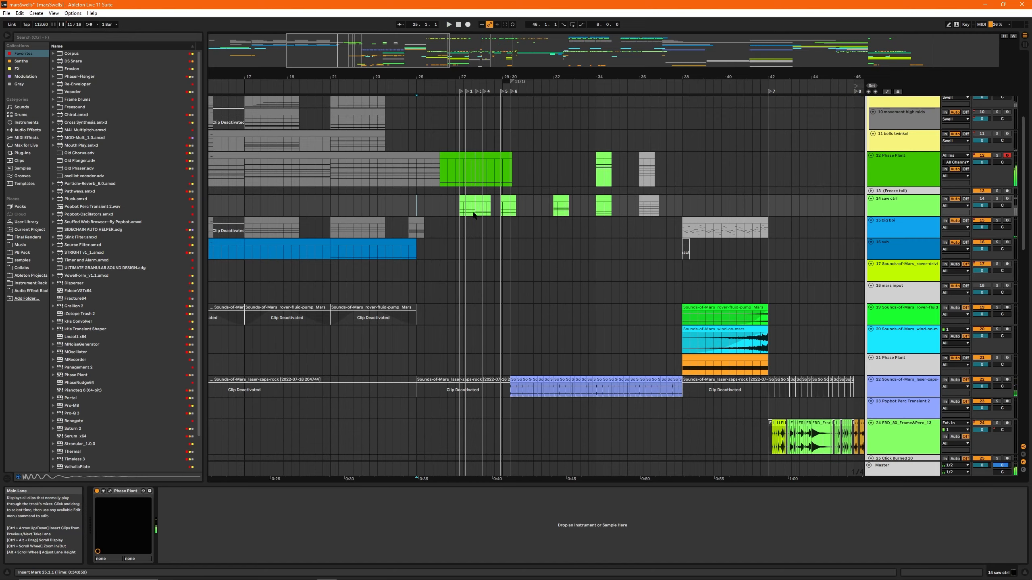
# - Place the insert mark at bar 27 on the 14 saw ctrl track and solo the track
pyautogui.click(461, 209)
pyautogui.moveTo(459, 77); pyautogui.dragTo(401, 94)
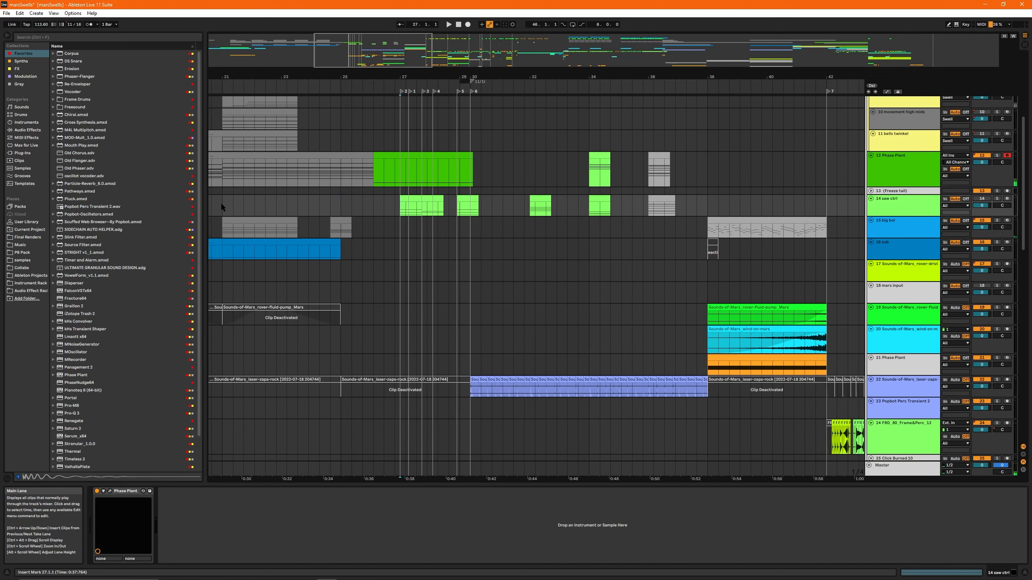
pyautogui.moveTo(221, 204); pyautogui.dragTo(442, 210)
pyautogui.click(402, 210)
pyautogui.press('s')
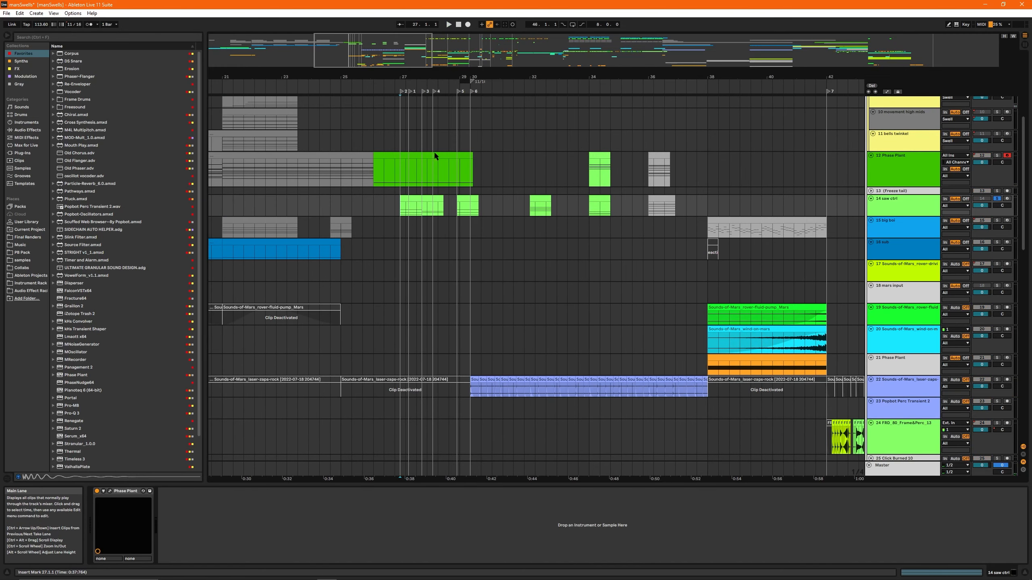
# - Place the insert mark at bar 27 on the 30 another concat mudpie track, solo it, and show its device chain
pyautogui.click(404, 173)
pyautogui.scroll(-7, 404, 175)
pyautogui.click(401, 284)
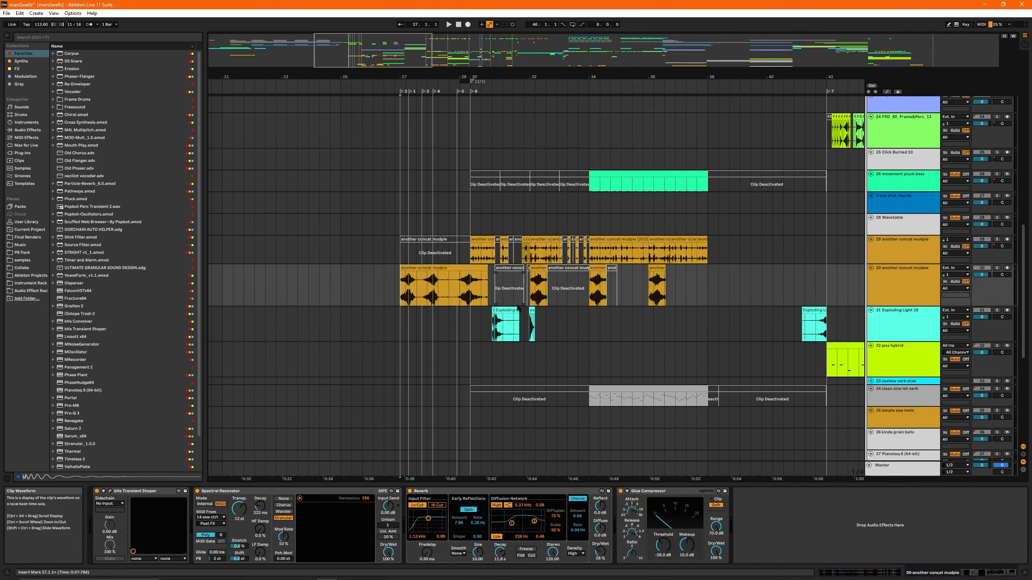
pyautogui.scroll(3, 386, 285)
pyautogui.scroll(-3, 388, 290)
pyautogui.press('s')
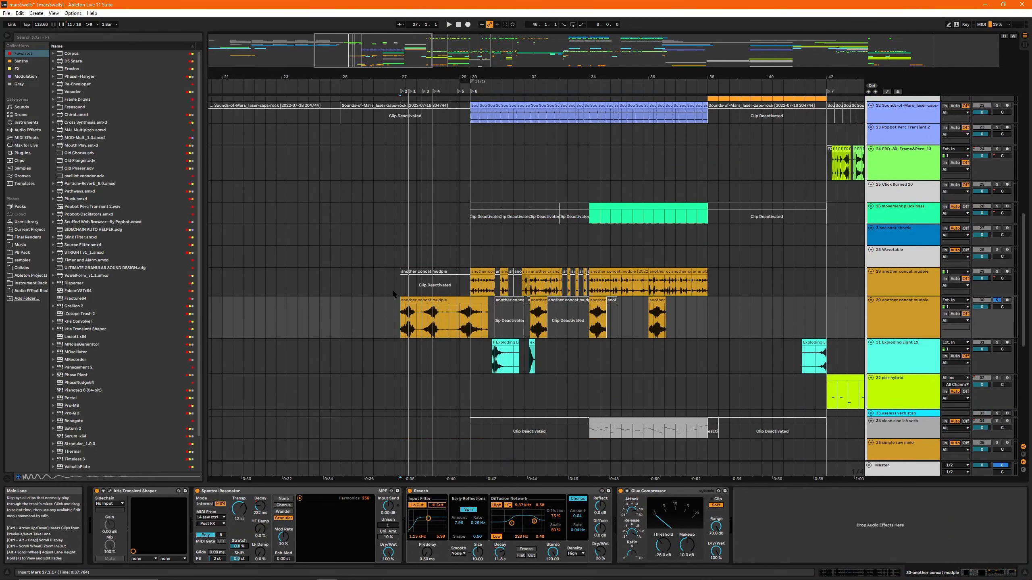
# - Bypass the Spectral Resonator on 30 another concat mudpie, play the track from bar 27, and reactivate the device
pyautogui.click(252, 492)
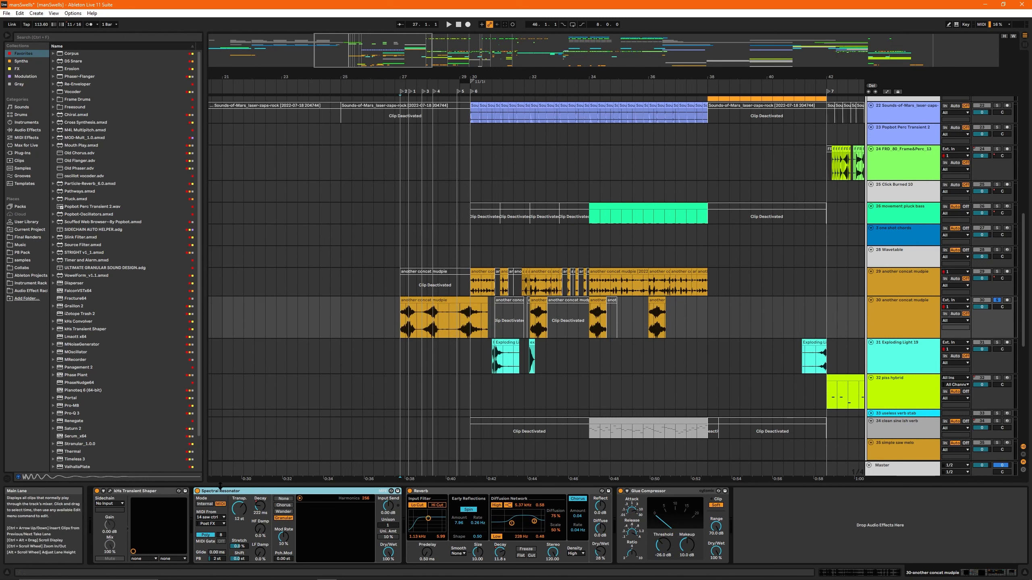
pyautogui.click(198, 491)
pyautogui.press('space')
pyautogui.click(198, 491)
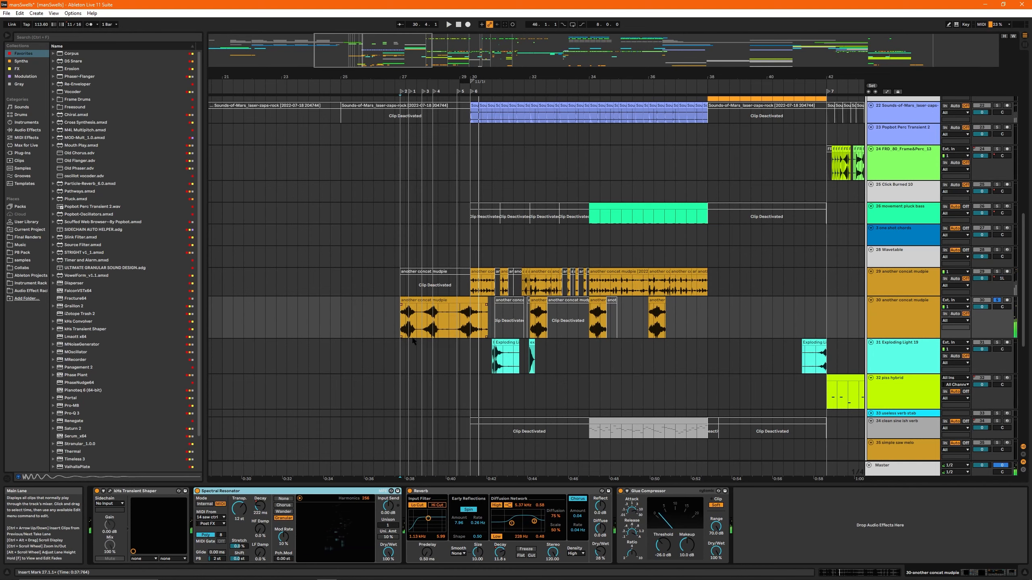
# - Audition the 14 saw ctrl clip at bar 27 in solo and select the track's clip just before bar 30
pyautogui.scroll(10, 417, 359)
pyautogui.click(417, 377)
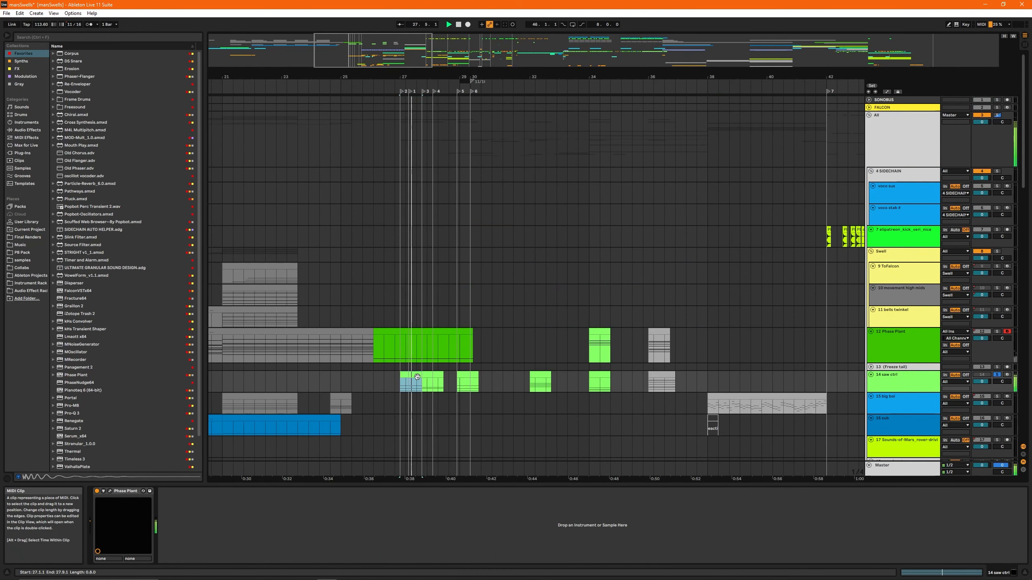
pyautogui.hotkey('ctrl', 'd')
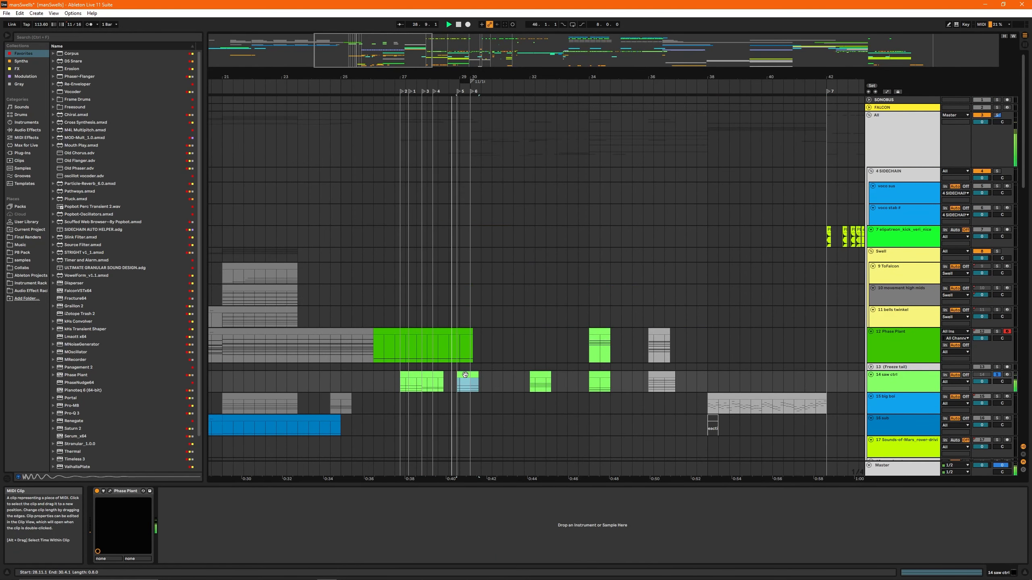
# - Select the 30 another concat mudpie clip at bar 27 to view its effect chain, and move the insert mark to bar 30
pyautogui.scroll(-10, 422, 334)
pyautogui.scroll(-5, 412, 329)
pyautogui.click(418, 309)
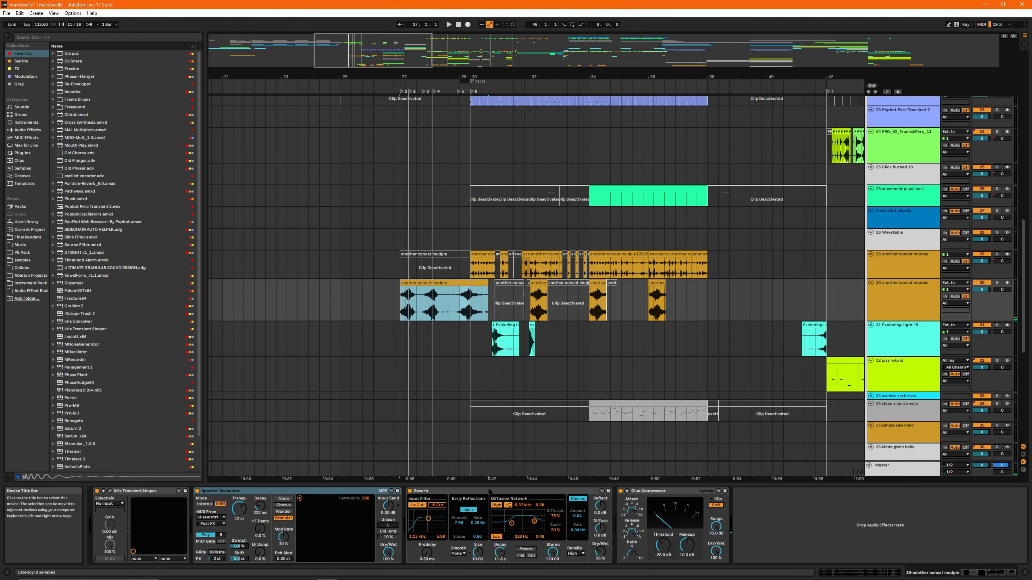
pyautogui.click(472, 91)
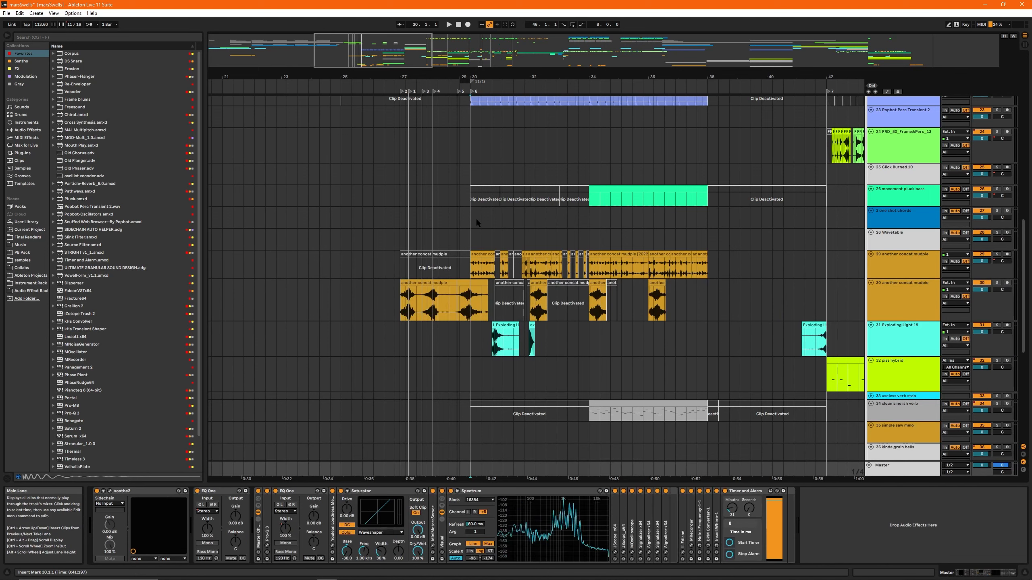
# - Solo the 29 another concat mudpie track, play it from bar 30, and select its clip at bar 34
pyautogui.scroll(6, 490, 250)
pyautogui.moveTo(386, 66); pyautogui.dragTo(411, 65)
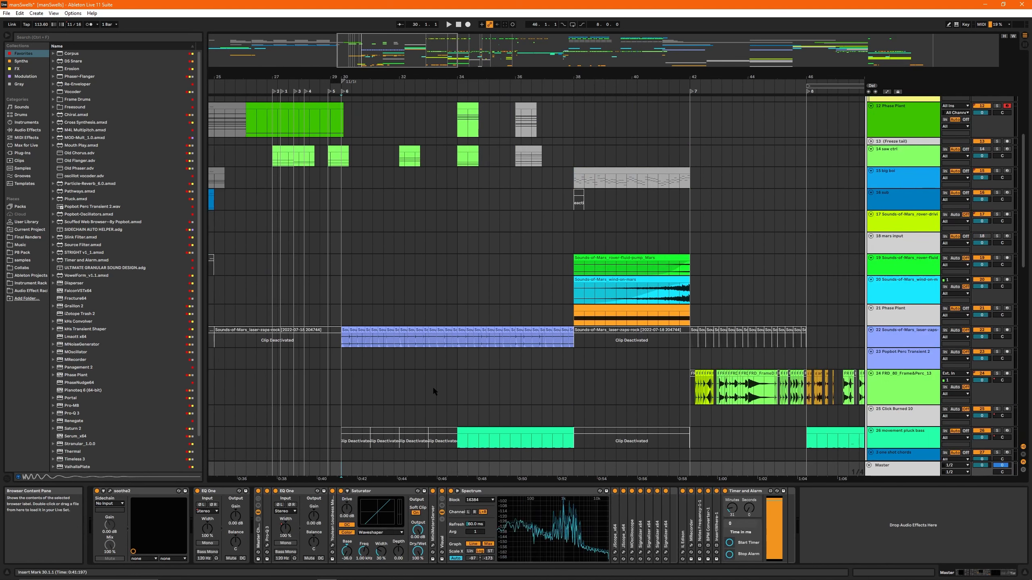
pyautogui.scroll(-6, 447, 390)
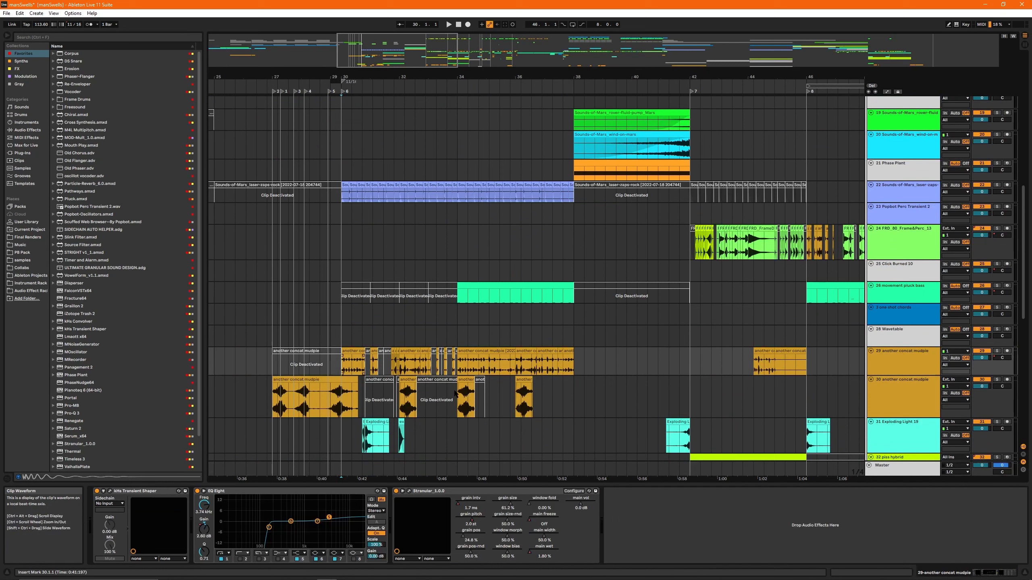
pyautogui.click(349, 351)
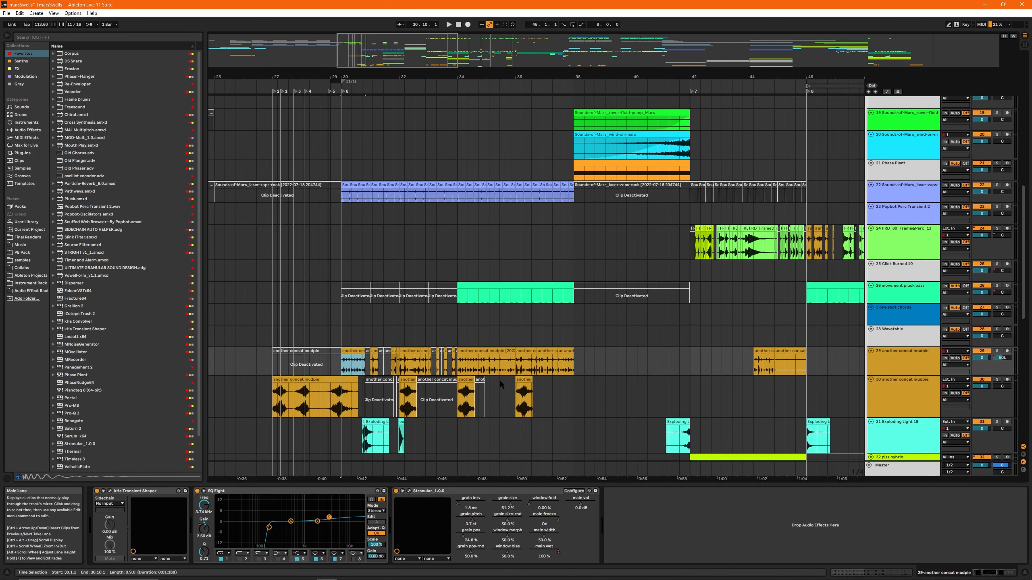
pyautogui.press('s')
pyautogui.press('space')
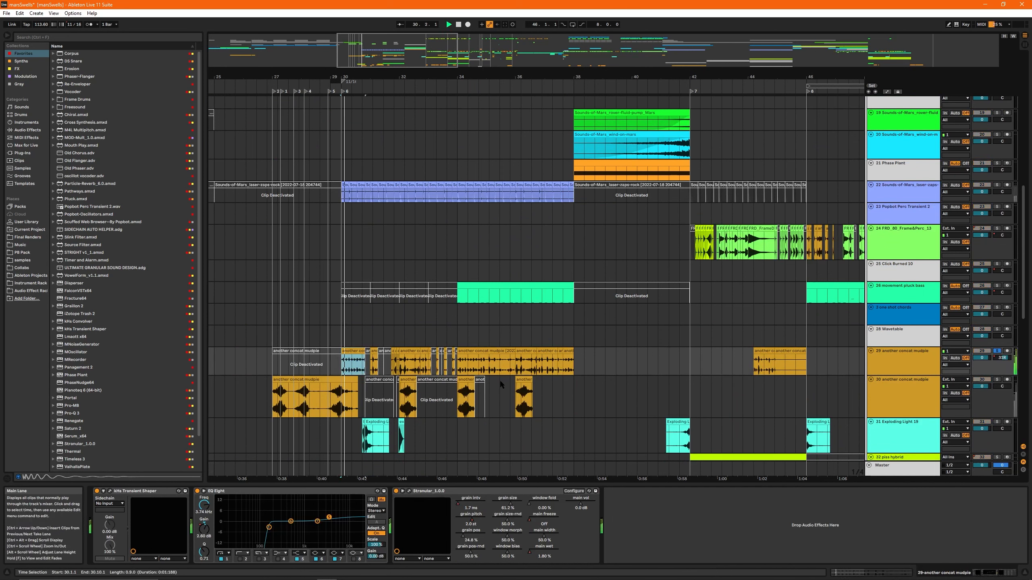
pyautogui.click(499, 351)
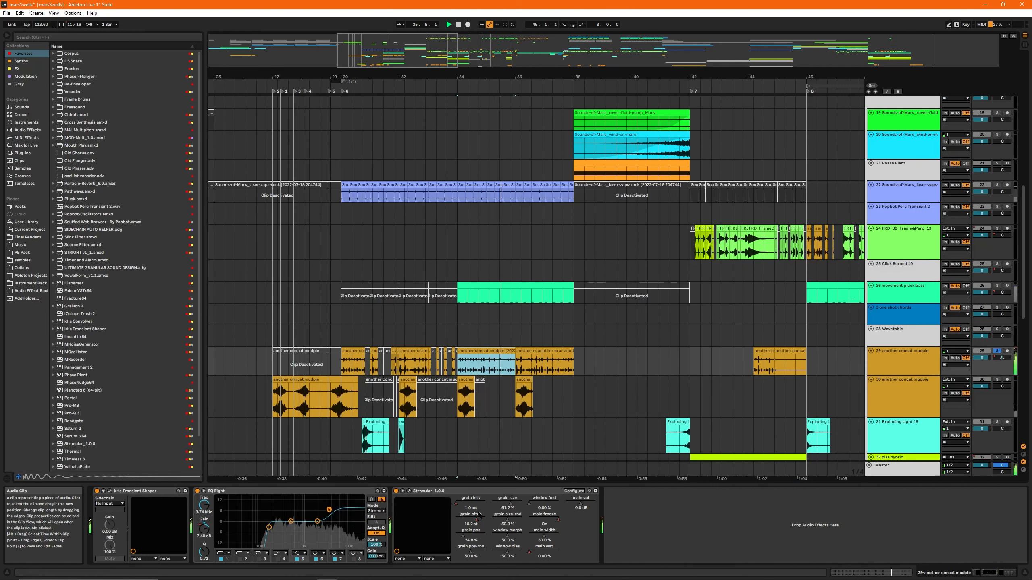
# - Open the sample waveform of the 29 another concat mudpie clip at bar 30
pyautogui.click(356, 353)
pyautogui.doubleClick(356, 353)
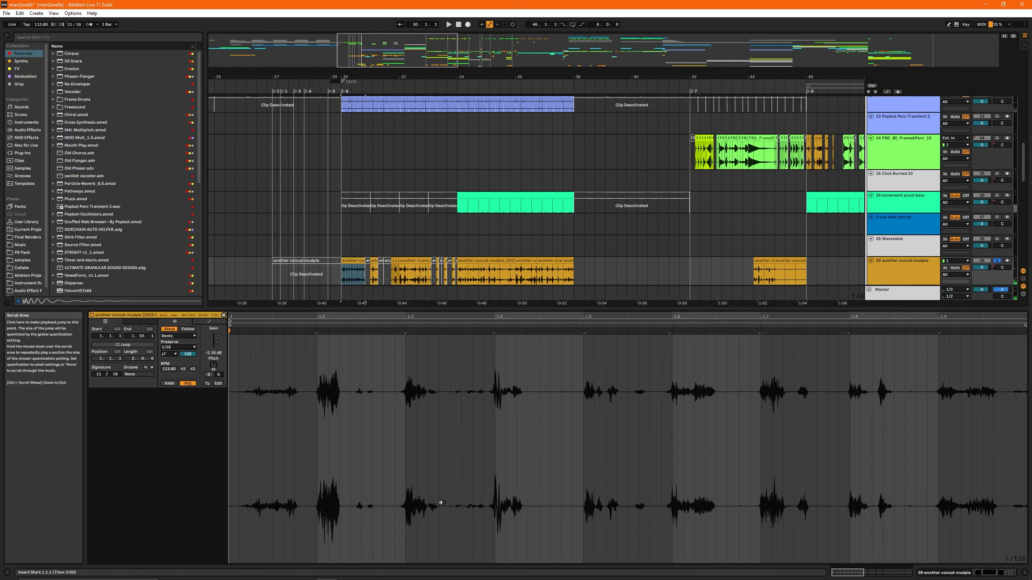
pyautogui.scroll(-4, 359, 253)
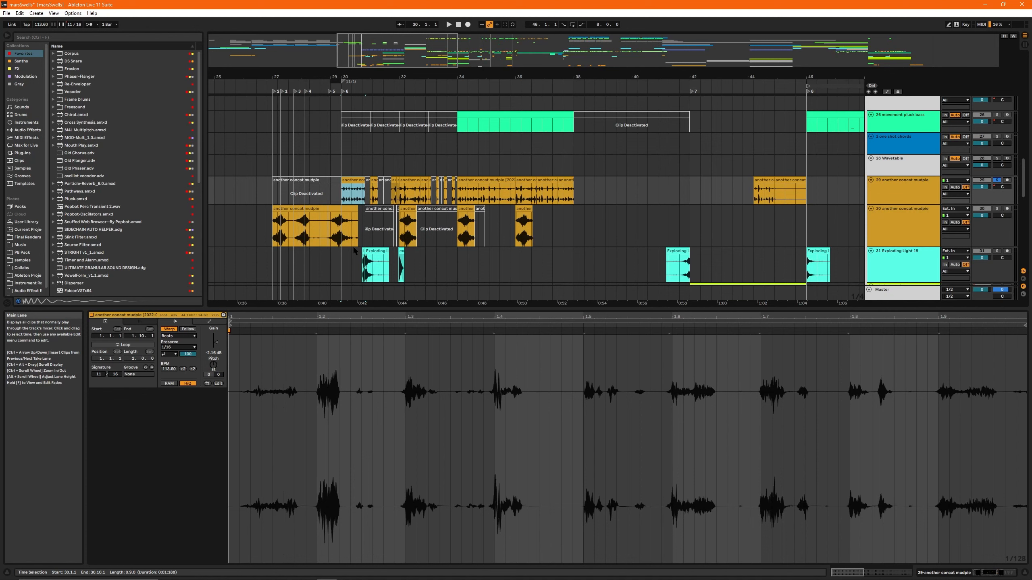
# - Inspect the 29 another concat mudpie clip at bar 34 and play the full mix from just before it
pyautogui.click(467, 191)
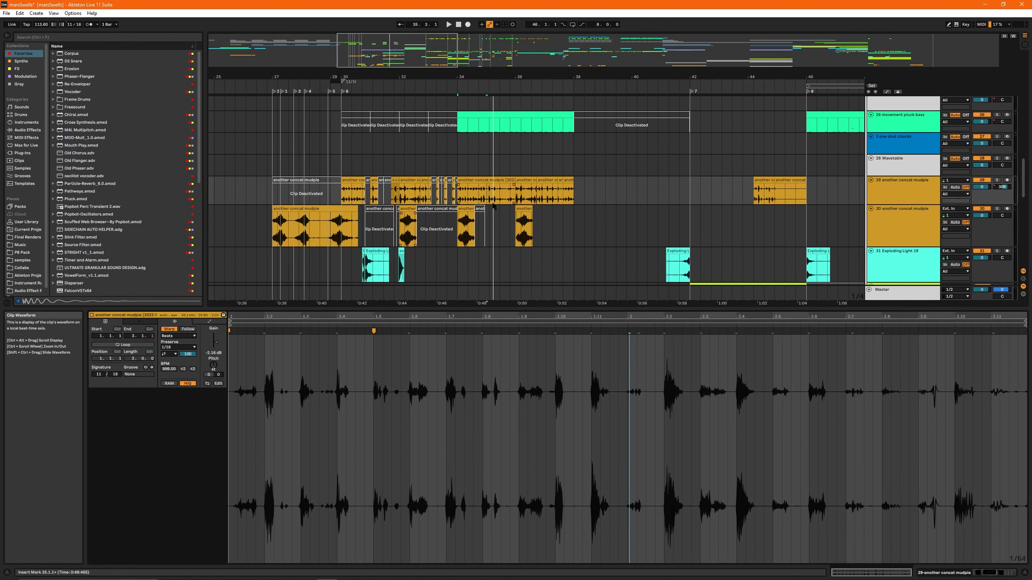
pyautogui.press('space')
pyautogui.click(457, 186)
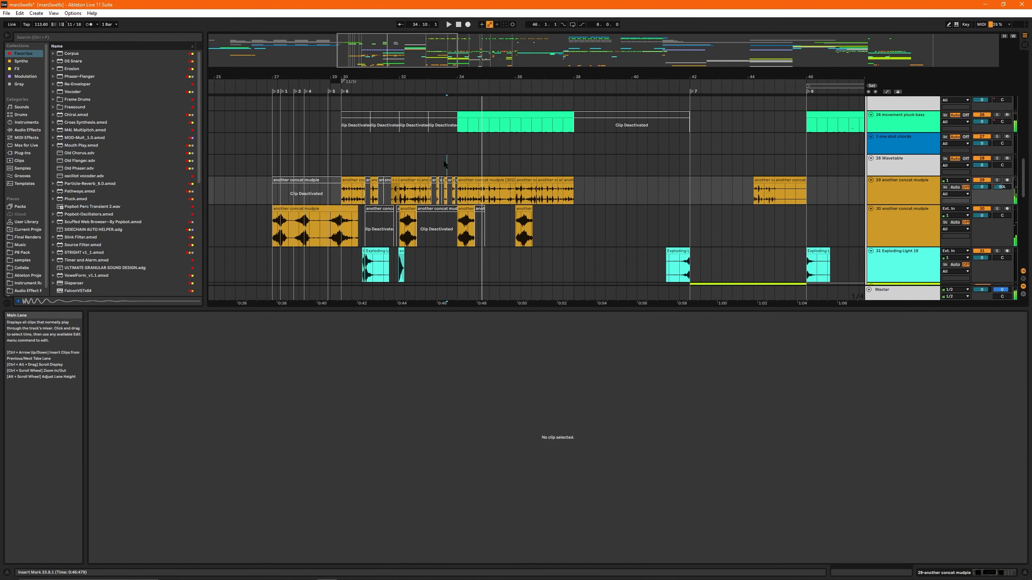
# - Open the MIDI notes of the 26 movement pluck bass clip at bar 34 and audition it in solo
pyautogui.scroll(5, 483, 183)
pyautogui.click(480, 212)
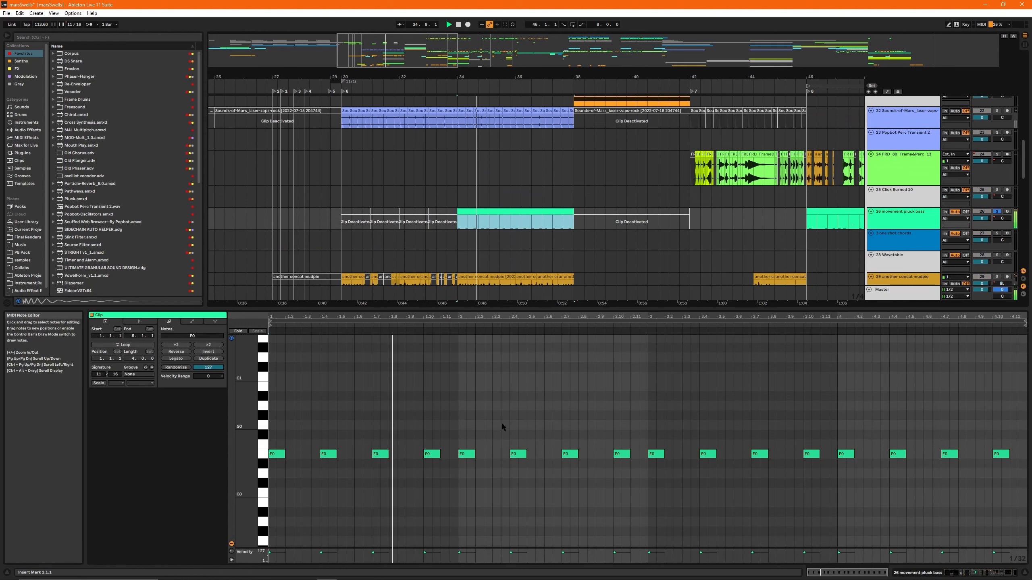
pyautogui.press('space')
pyautogui.hotkey('shift', 'Tab')
# - Audition the 22 Sounds-of-Mars laser zaps track in solo from bar 34 with its device chain shown
pyautogui.scroll(4, 491, 240)
pyautogui.scroll(2, 491, 241)
pyautogui.click(472, 246)
pyautogui.press('space')
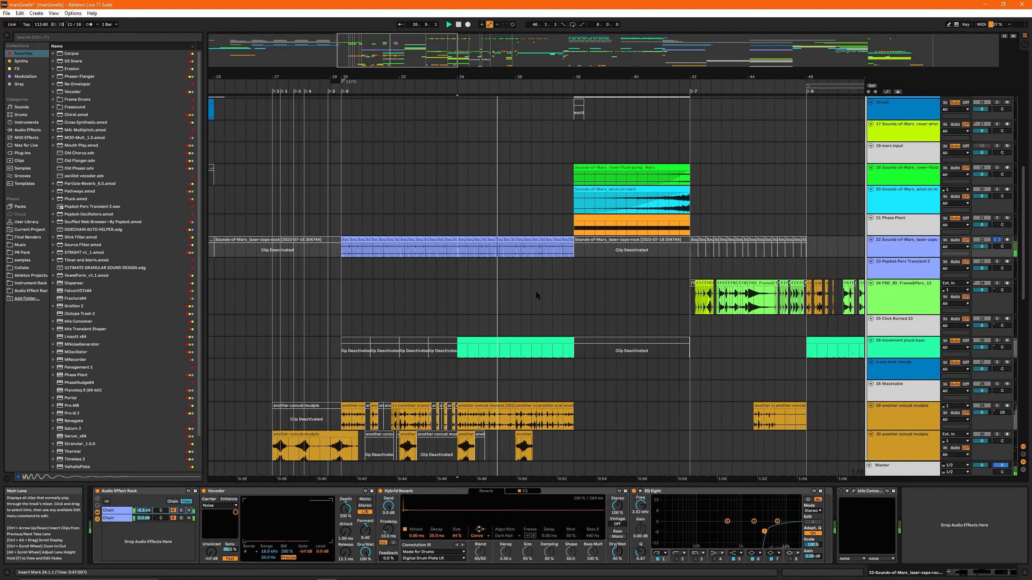
pyautogui.moveTo(404, 42)
pyautogui.mouseDown()
pyautogui.moveTo(404, 55)
pyautogui.moveTo(393, 54)
pyautogui.mouseUp()
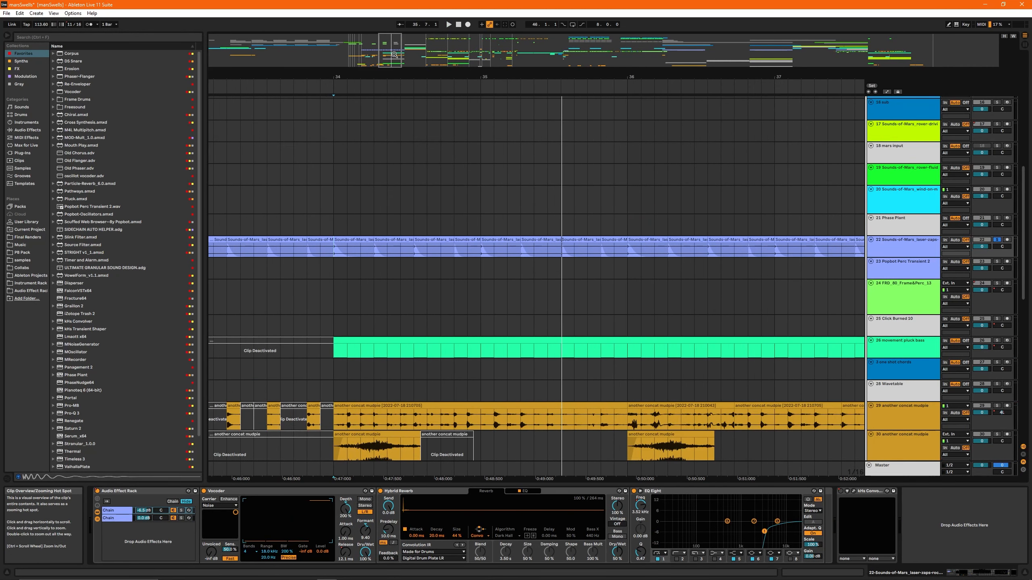
pyautogui.scroll(-7, 581, 308)
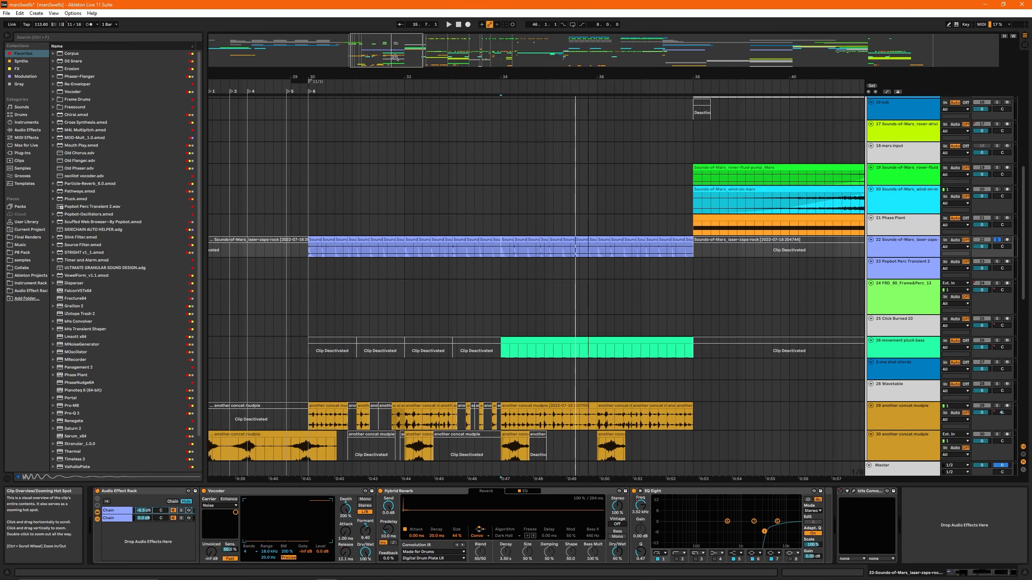
# - Place the insert mark at the first 31 Exploding Light 19 clip after bar 30 and play from there
pyautogui.scroll(-3, 559, 292)
pyautogui.scroll(-3, 378, 356)
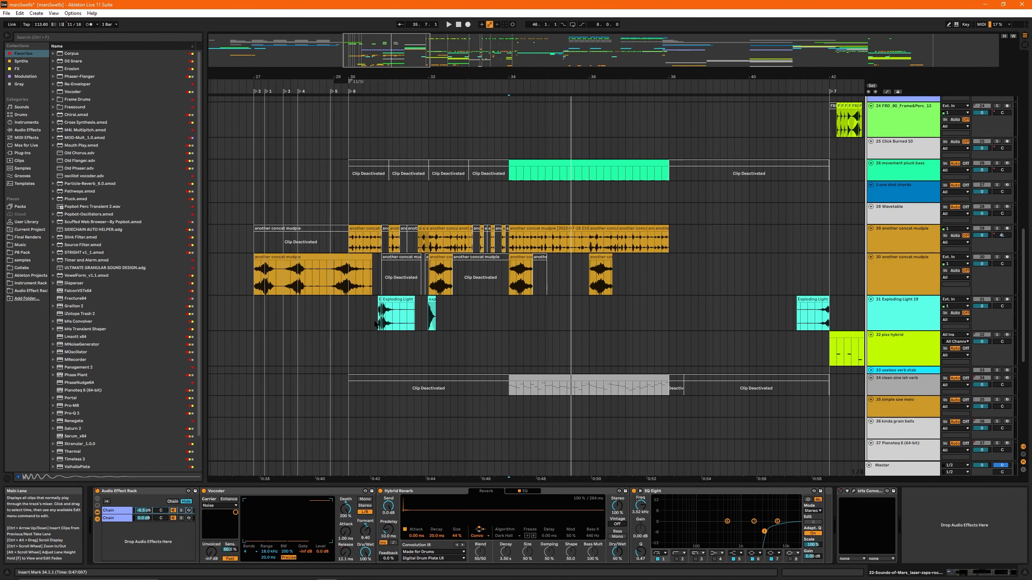
pyautogui.click(378, 318)
pyautogui.press('space')
# - Select the 14 saw ctrl clip at bar 32 and play it in solo
pyautogui.moveTo(388, 45)
pyautogui.mouseDown()
pyautogui.moveTo(374, 48)
pyautogui.moveTo(375, 58)
pyautogui.mouseUp()
pyautogui.click(568, 300)
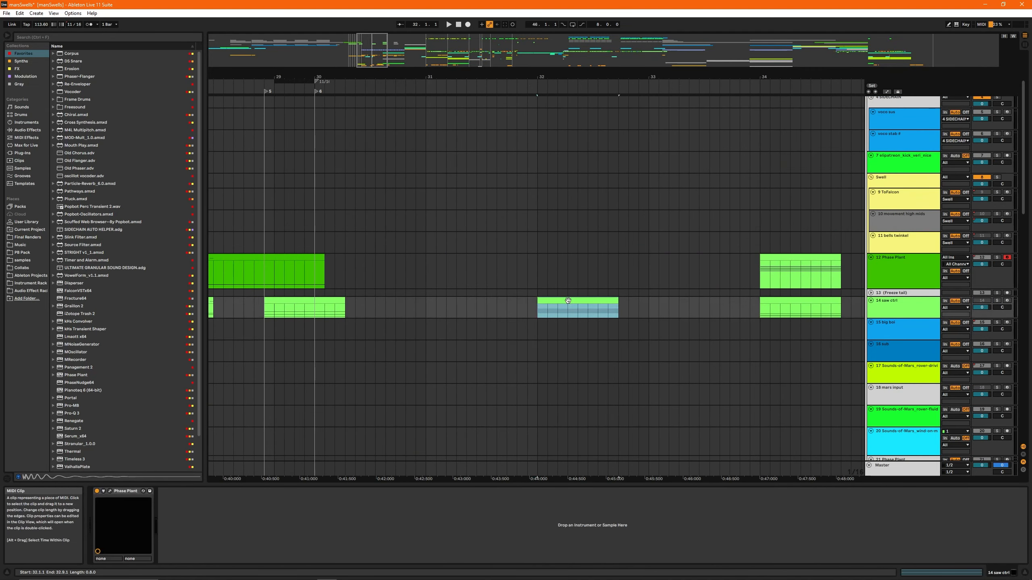
pyautogui.press('space')
# - Play the 30 another concat mudpie track in solo from bar 32 with its effect chain shown
pyautogui.moveTo(356, 77); pyautogui.dragTo(482, 46)
pyautogui.scroll(-7, 561, 297)
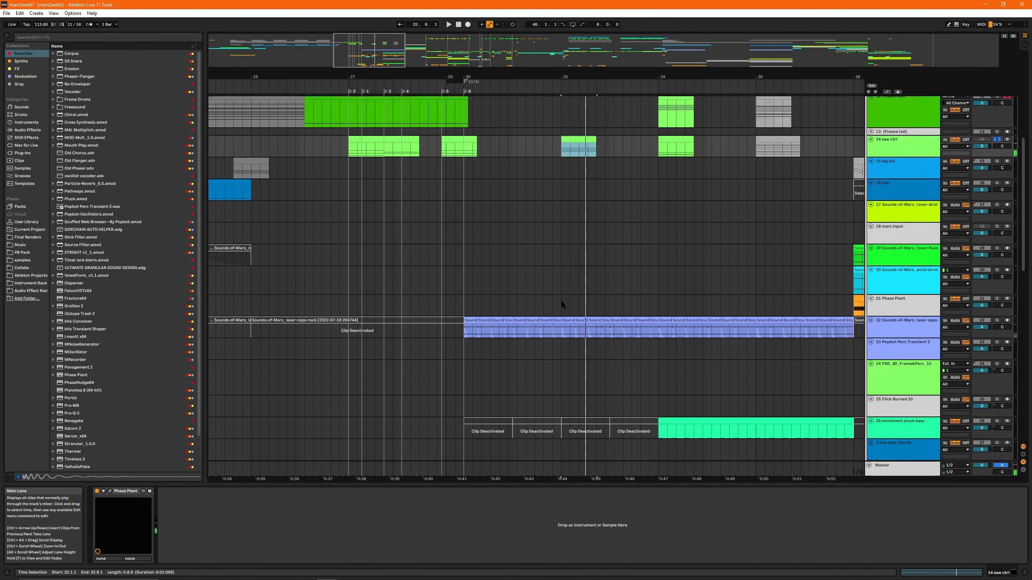
pyautogui.click(564, 390)
pyautogui.press('space')
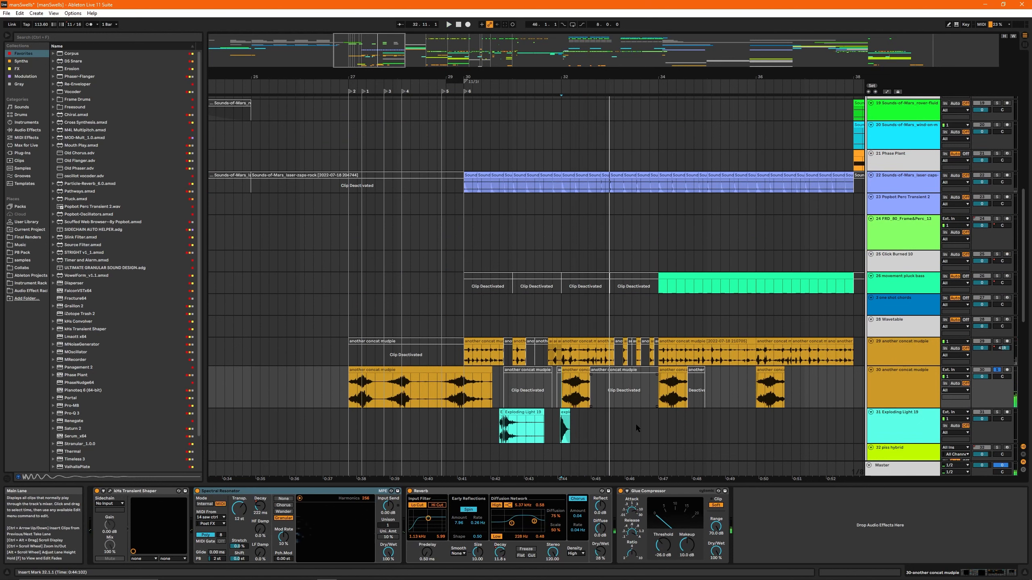
pyautogui.press('s')
# - Audition the 26 movement pluck bass clip at bar 34 in solo and move the selection up to 25 Click Burned 10
pyautogui.moveTo(727, 77); pyautogui.dragTo(515, 52)
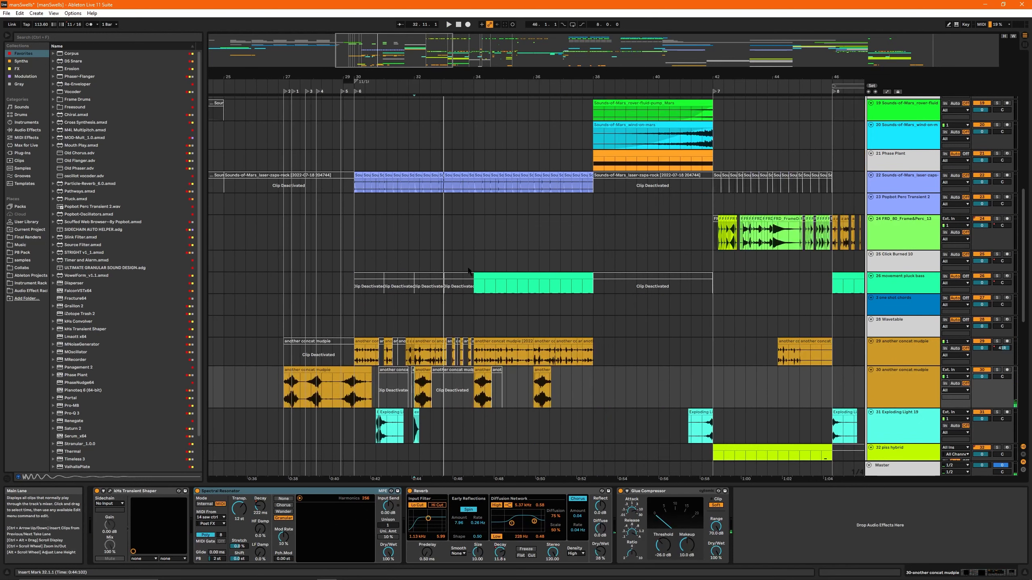
pyautogui.scroll(3, 534, 275)
pyautogui.scroll(1, 533, 273)
pyautogui.click(571, 356)
pyautogui.press('s')
pyautogui.press('space')
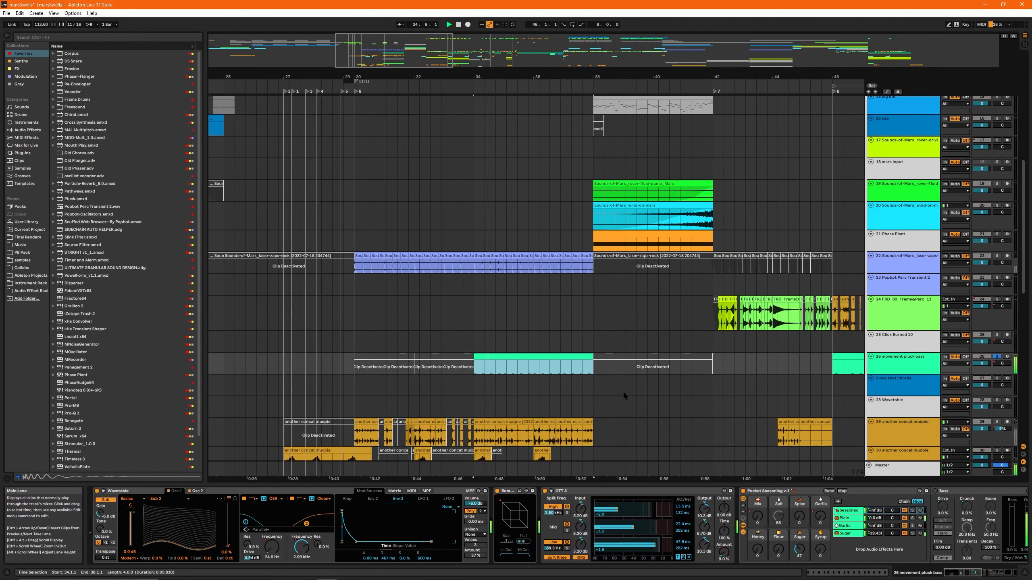
pyautogui.press('Up')
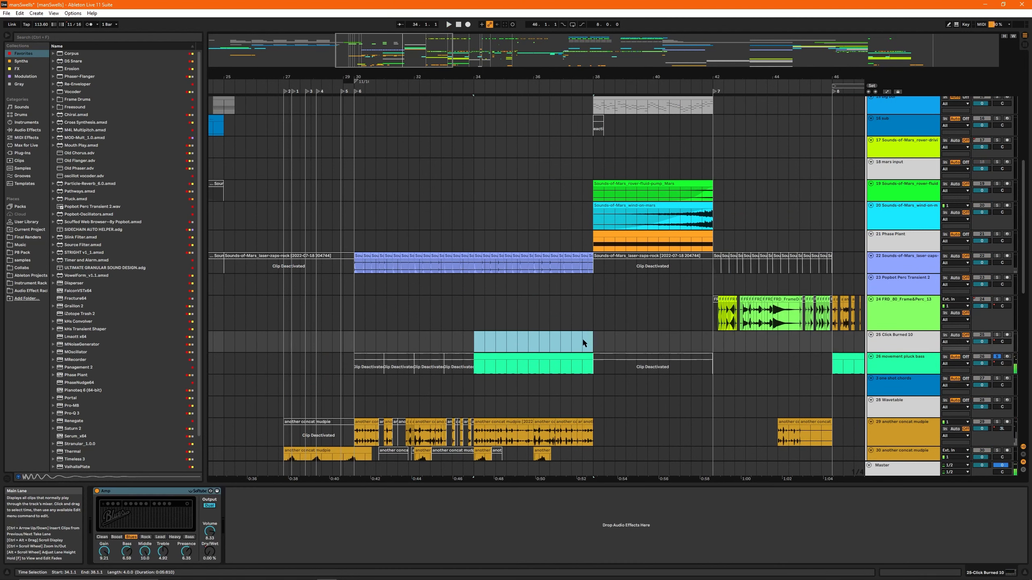
# - Select bars 38 to 42 on 18 mars input and play the full mix from bar 34 to about bar 42
pyautogui.scroll(8, 597, 321)
pyautogui.moveTo(597, 300); pyautogui.dragTo(709, 298)
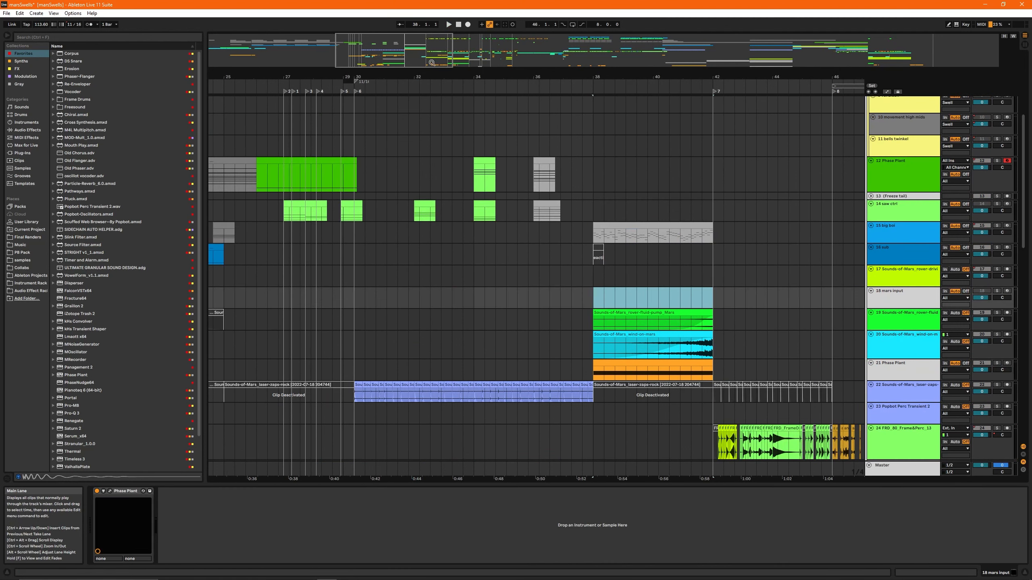
pyautogui.moveTo(691, 77); pyautogui.dragTo(514, 76)
pyautogui.press('space')
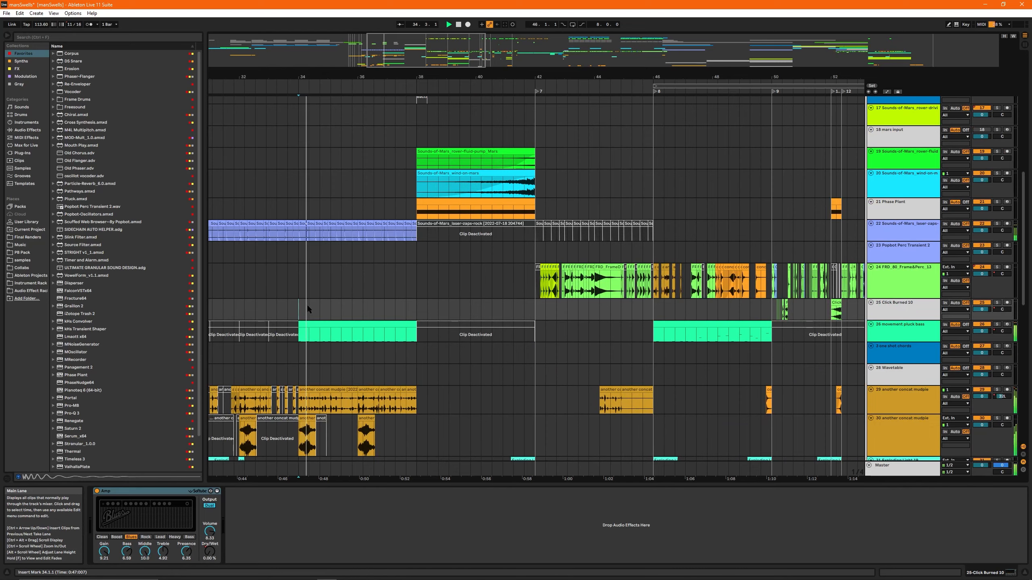
pyautogui.moveTo(413, 77); pyautogui.dragTo(446, 82)
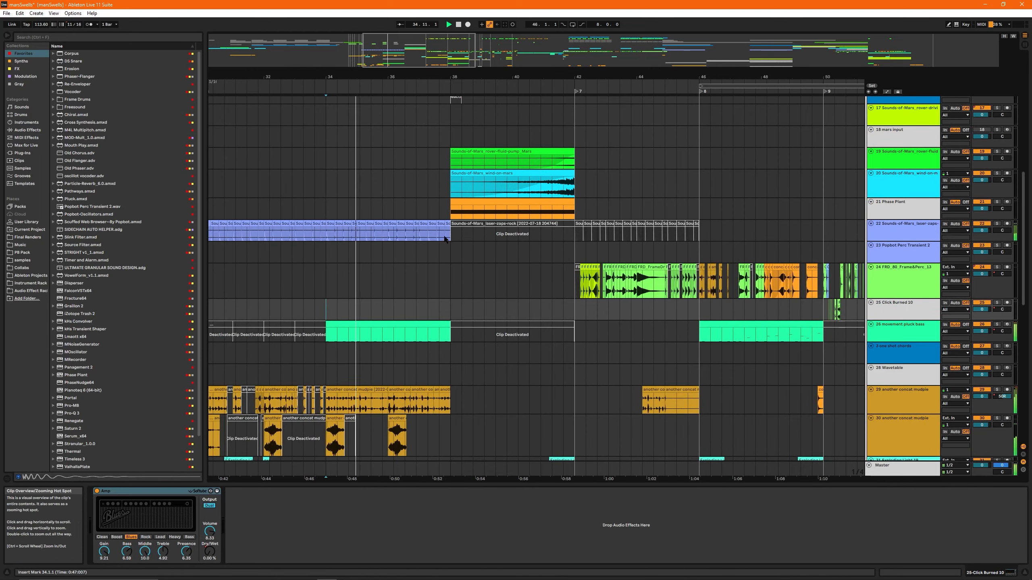
pyautogui.scroll(-9, 445, 244)
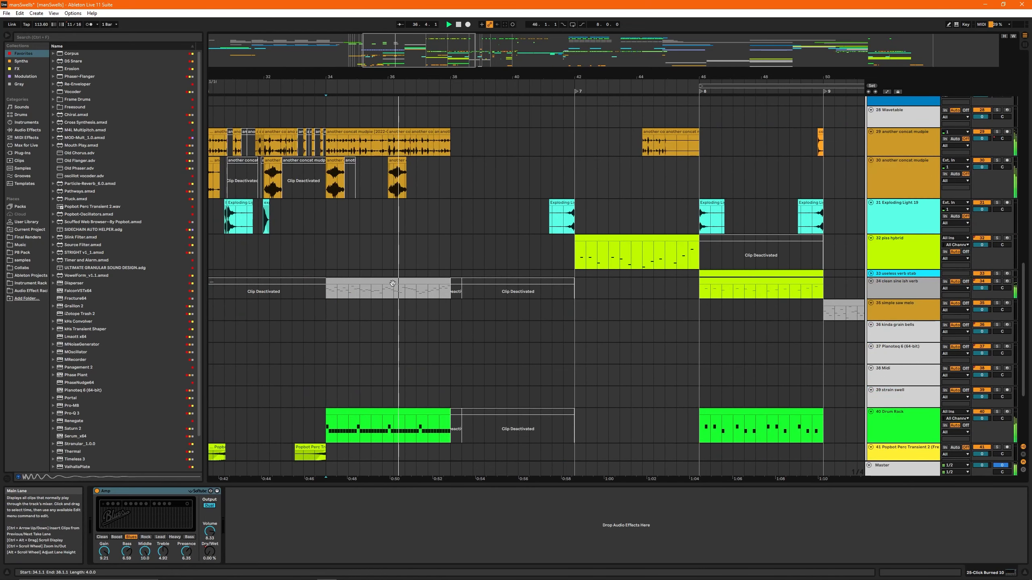
pyautogui.moveTo(429, 57); pyautogui.dragTo(429, 70)
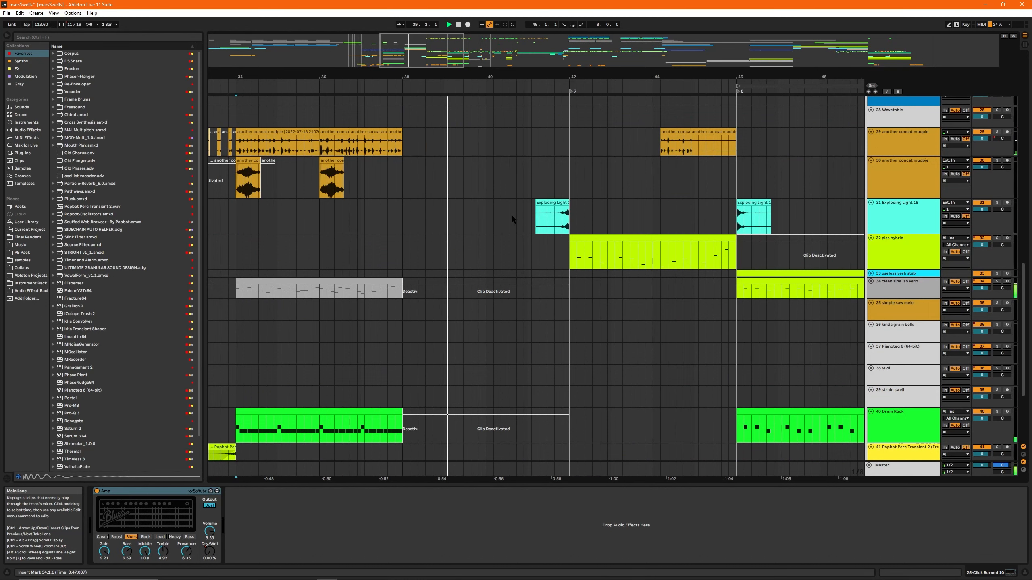
pyautogui.scroll(4, 502, 222)
pyautogui.scroll(4, 502, 220)
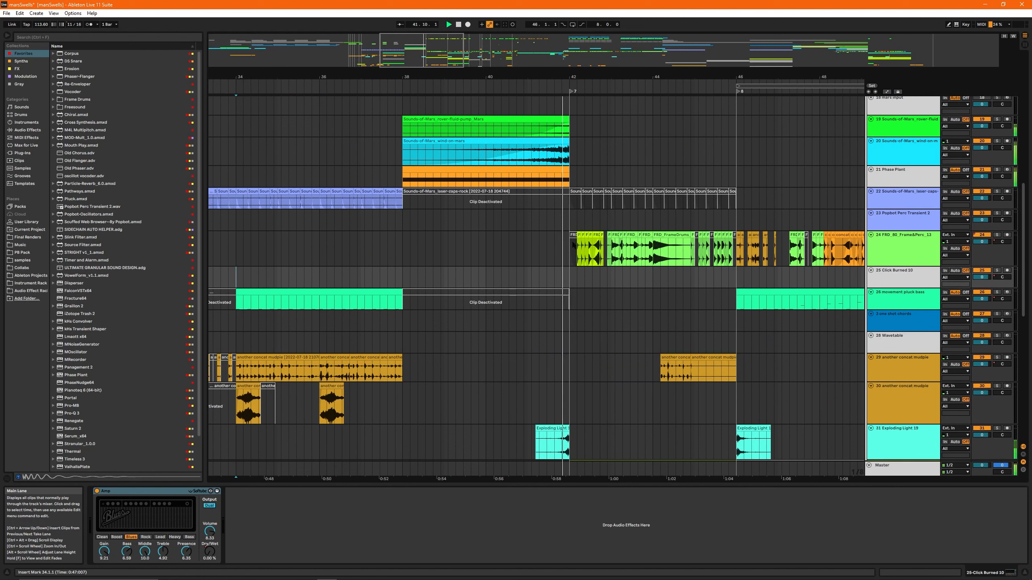
pyautogui.press('space')
# - Select the 21 Phase Plant clip at bar 38 and play it in solo with its device chain shown
pyautogui.click(570, 219)
pyautogui.click(477, 171)
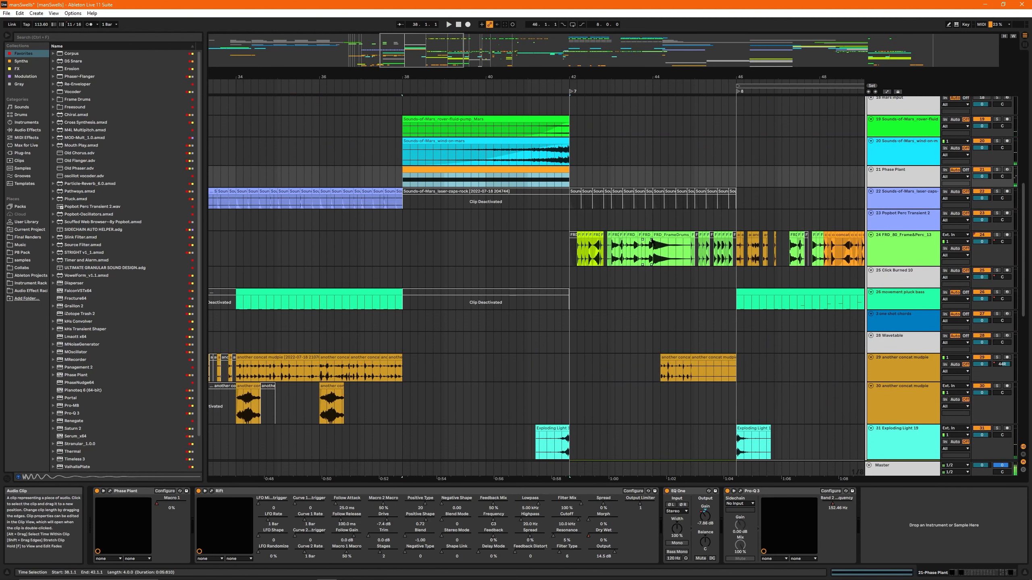
pyautogui.press('space')
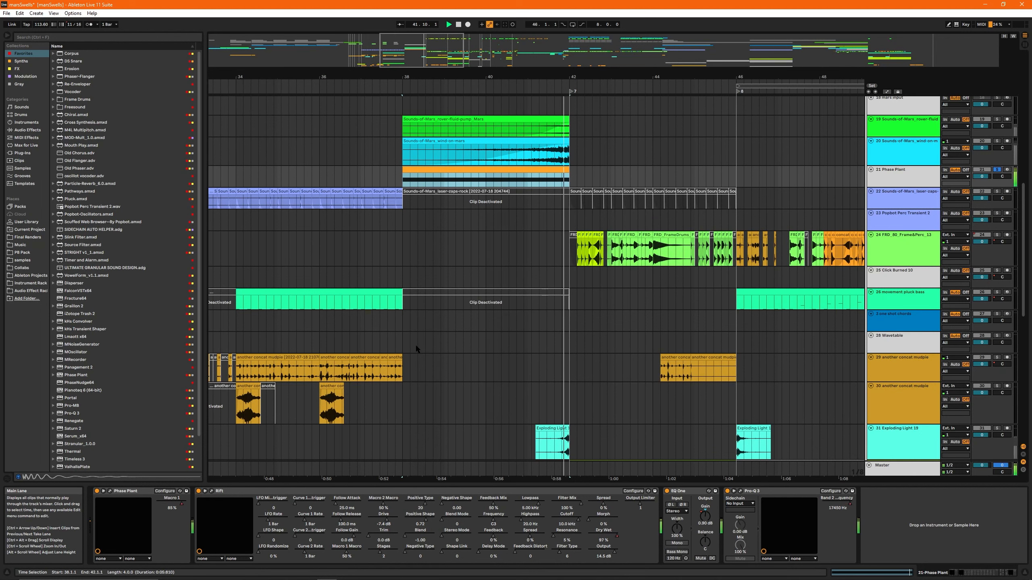
# - Open the Phase Plant patch on track 21, play it with Phase Distortion bypassed, and reactivate the effect
pyautogui.click(109, 491)
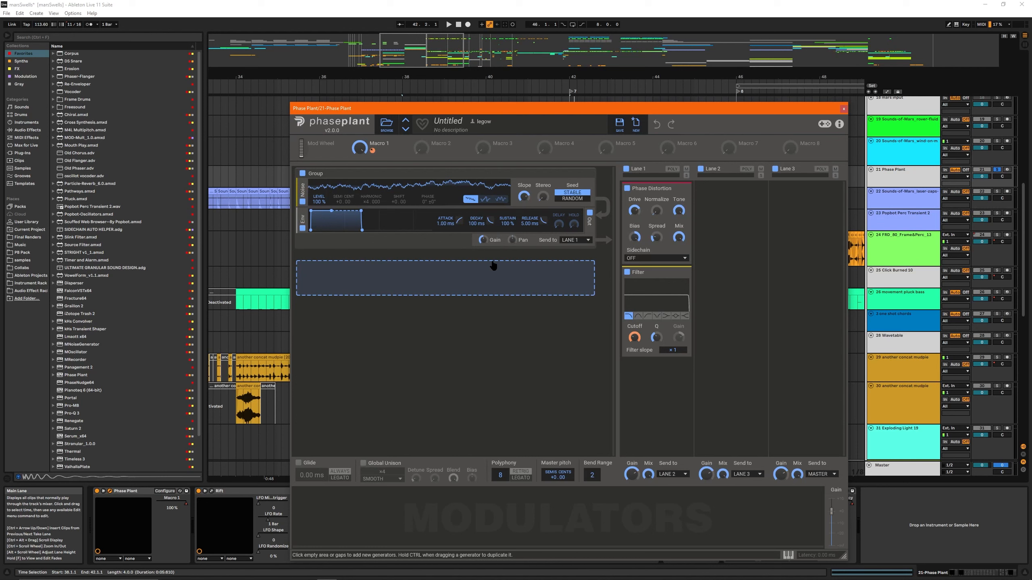
pyautogui.click(627, 189)
pyautogui.press('space')
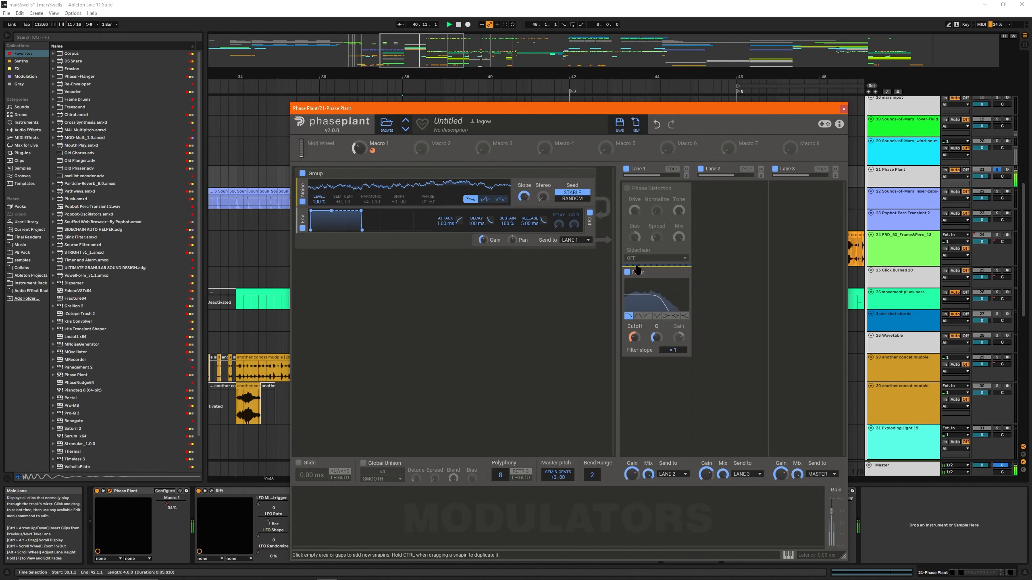
pyautogui.click(627, 188)
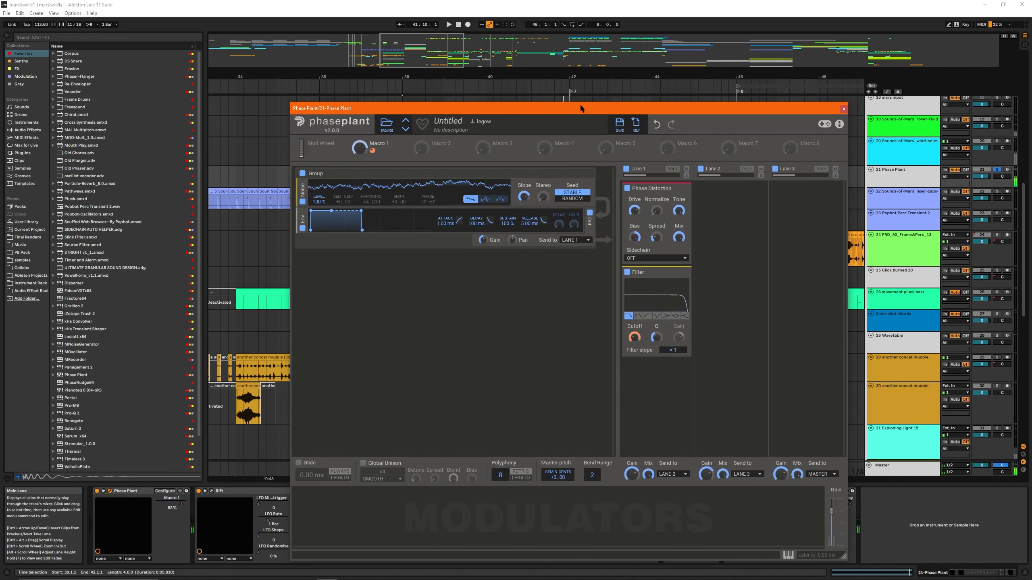
# - Move the Phase Plant window clear of the clips and compare the end of the riser from bar 41 without and with Phase Distortion
pyautogui.moveTo(581, 109); pyautogui.dragTo(517, 353)
pyautogui.click(532, 321)
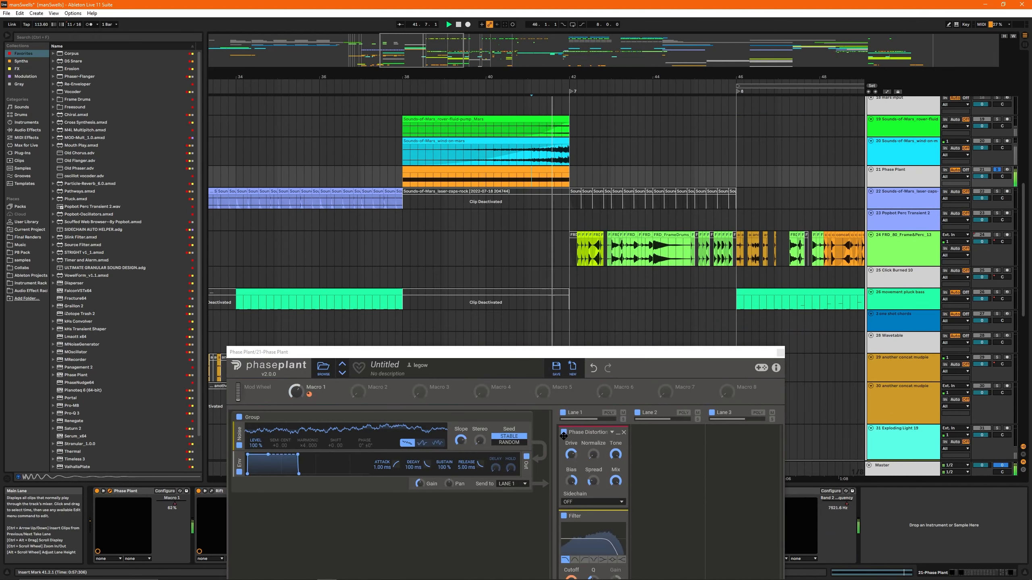
pyautogui.click(564, 433)
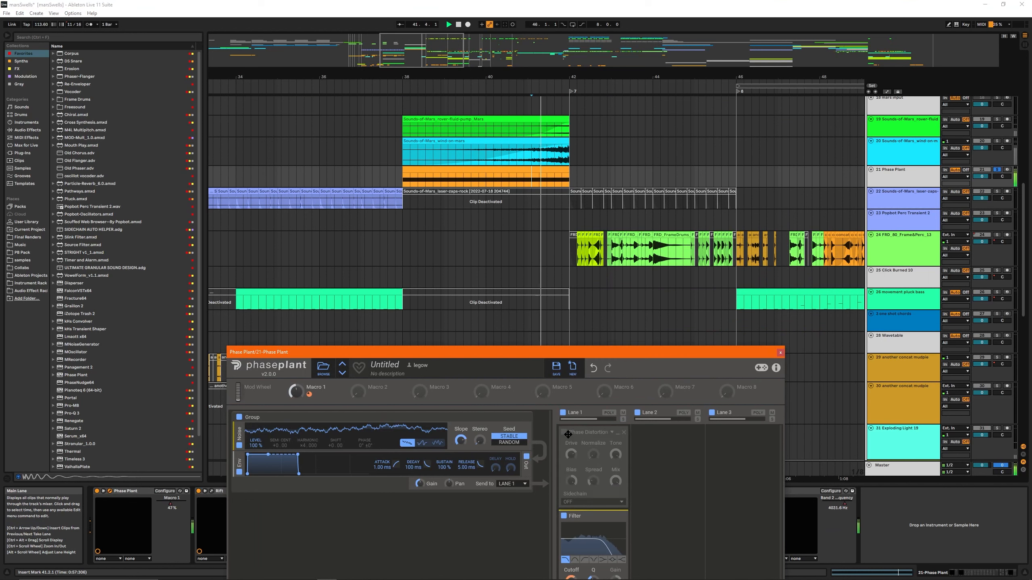
pyautogui.click(565, 433)
# - Close the Phase Plant patch and open the Rift effect on the 21 Phase Plant track
pyautogui.moveTo(554, 355); pyautogui.dragTo(515, 179)
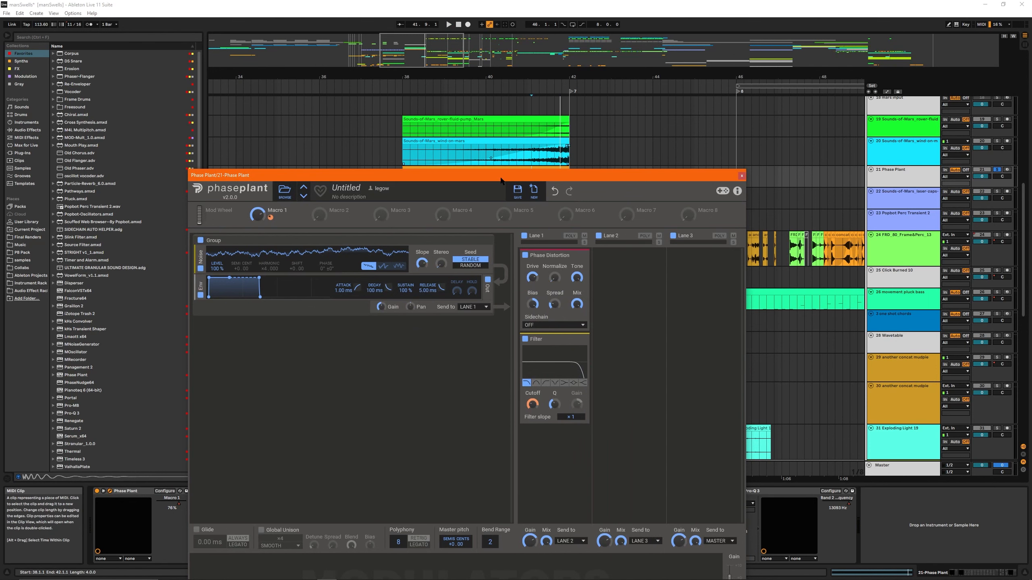
pyautogui.moveTo(499, 168); pyautogui.dragTo(395, 113)
pyautogui.click(620, 120)
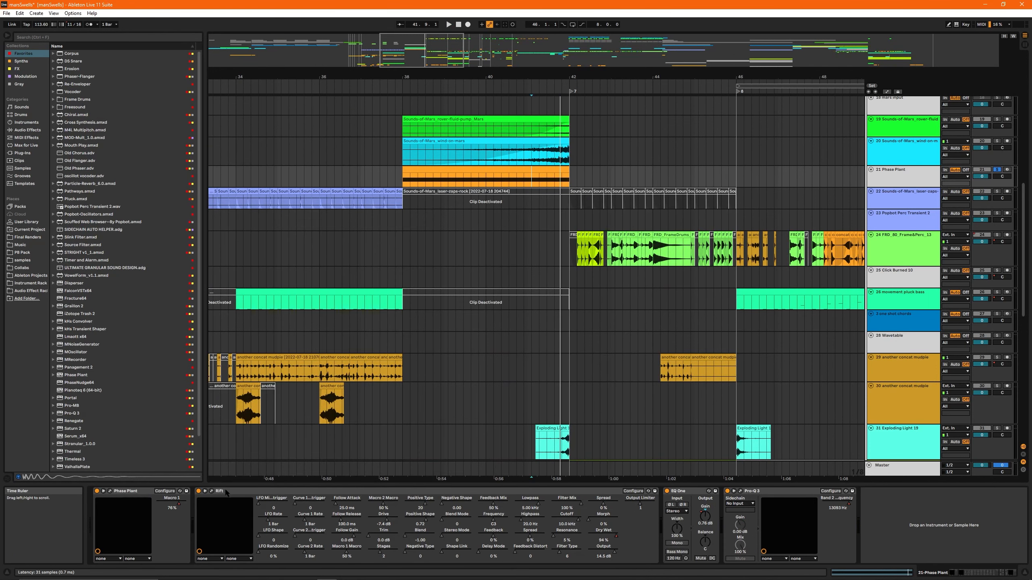
pyautogui.click(212, 491)
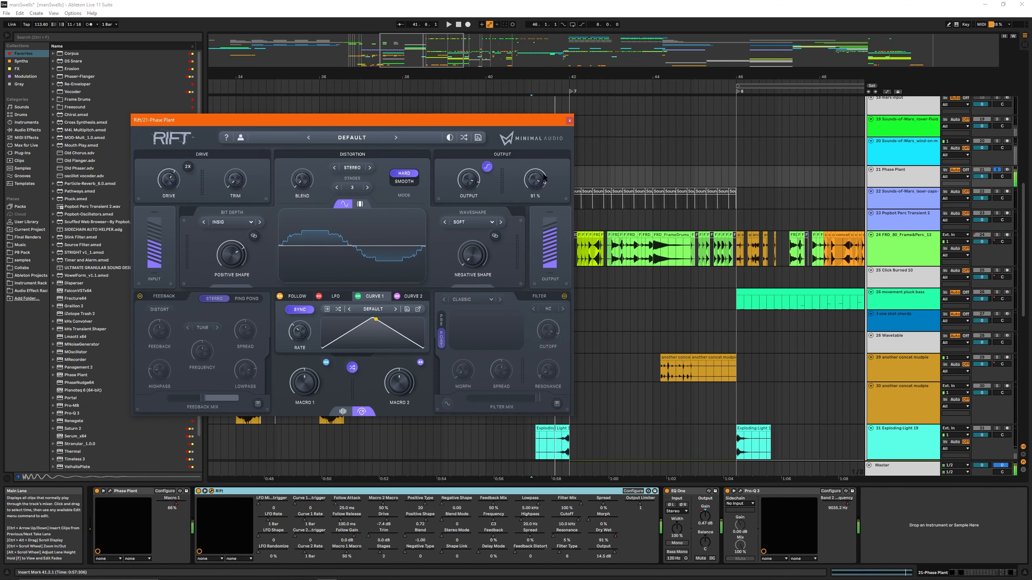
# - Toggle Rift's bypass on the 21 Phase Plant track, close its window and play the end of the riser into bar 42
pyautogui.click(198, 491)
pyautogui.press('space')
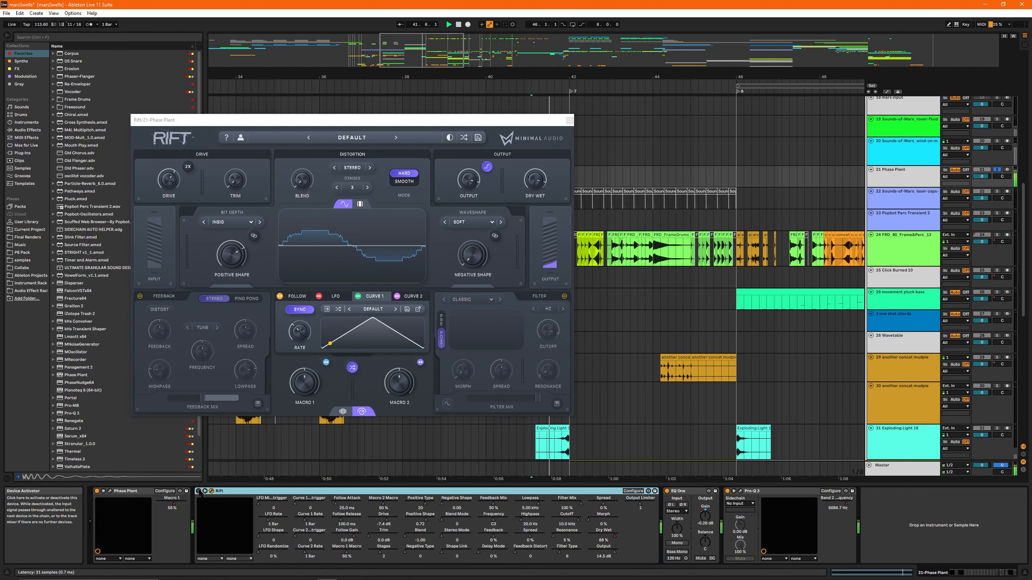
pyautogui.click(569, 120)
pyautogui.scroll(1, 576, 277)
pyautogui.moveTo(576, 279); pyautogui.dragTo(467, 286)
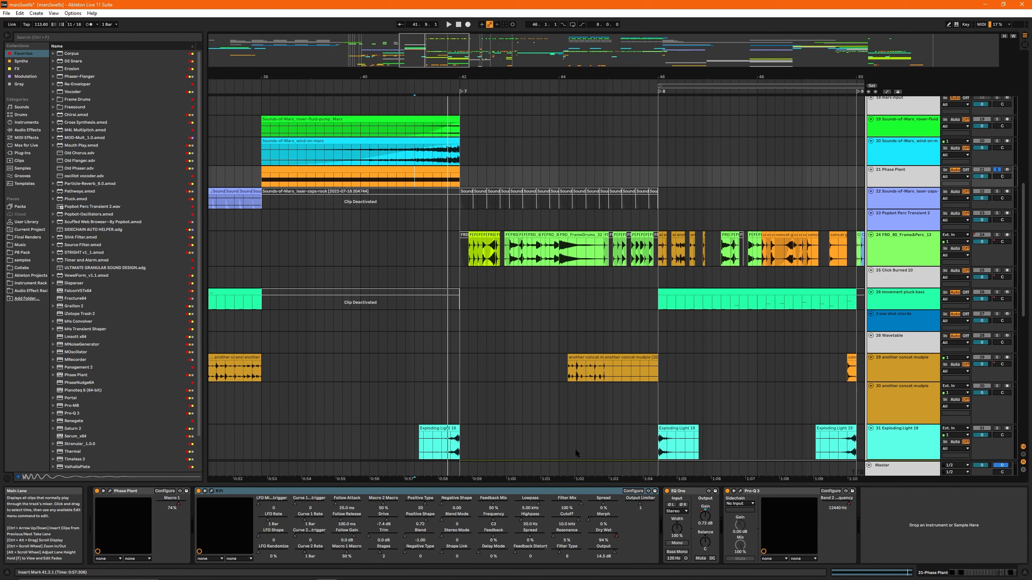
pyautogui.press('space')
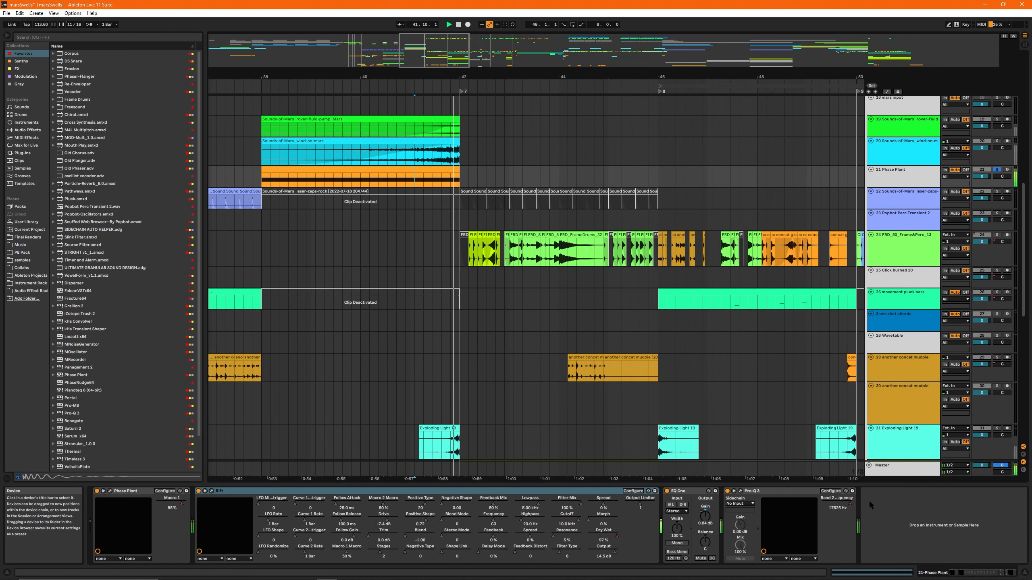
pyautogui.press('space')
# - Play the ends of the Sounds-of-Mars wind and rover clips on tracks 20 and 19 in solo, one after the other
pyautogui.scroll(2, 429, 206)
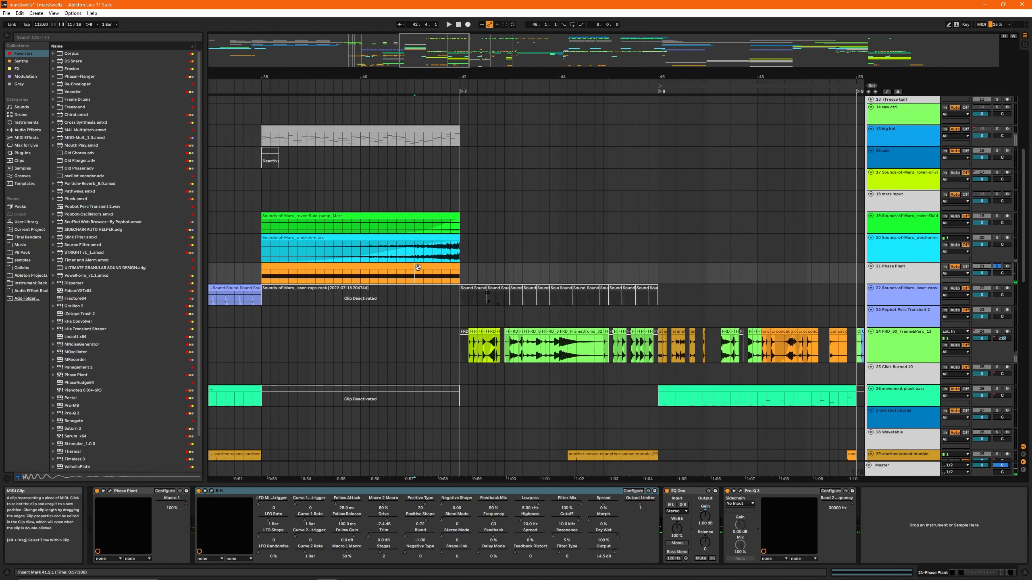
pyautogui.click(407, 253)
pyautogui.press('space')
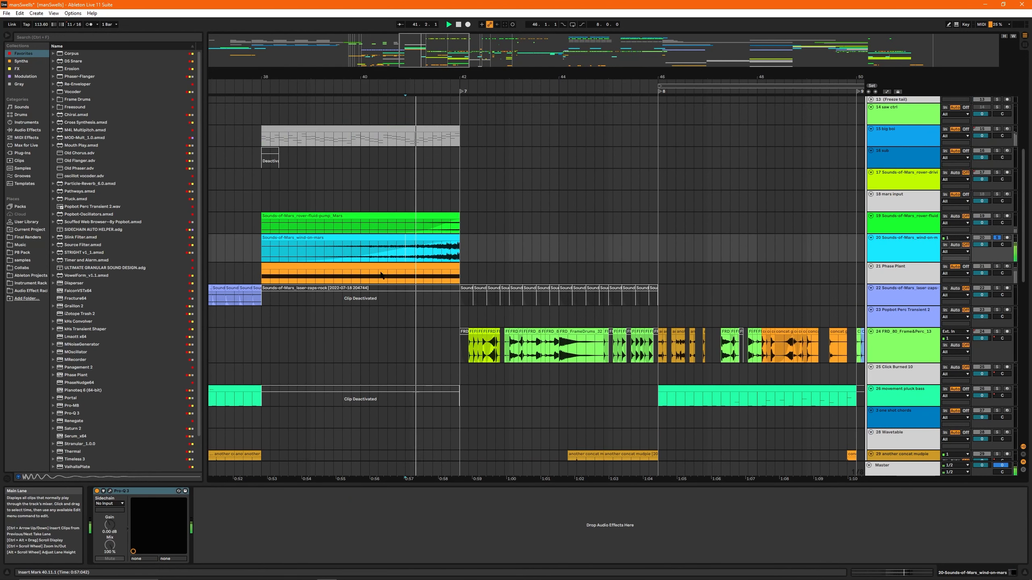
pyautogui.press('space')
pyautogui.click(430, 226)
pyautogui.press('s')
pyautogui.press('space')
# - Play the 15 big boi clip from bar 38 in solo and examine its device chain from Vital to OTT
pyautogui.press('space')
pyautogui.scroll(2, 429, 224)
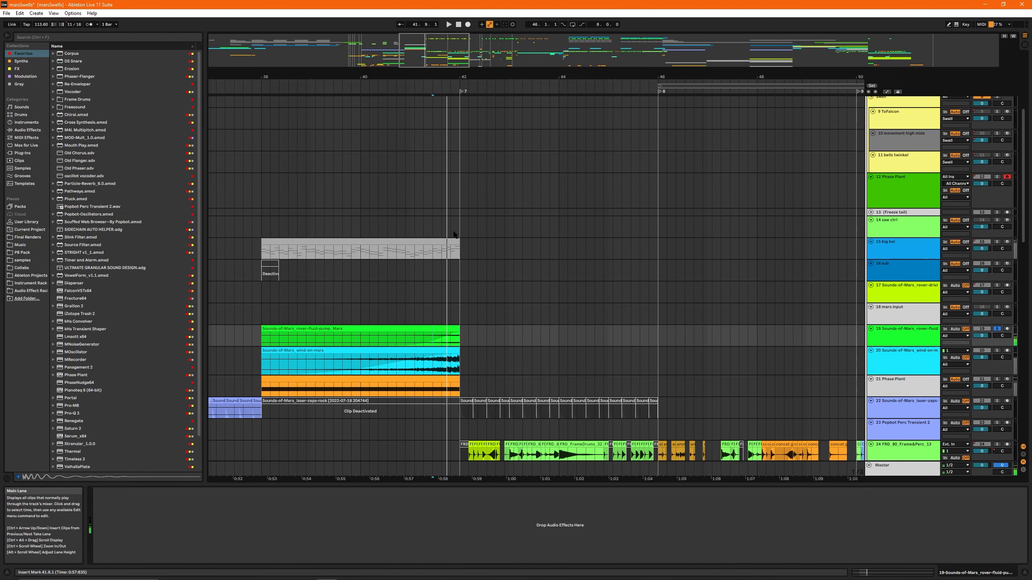
pyautogui.click(293, 242)
pyautogui.press('s')
pyautogui.press('space')
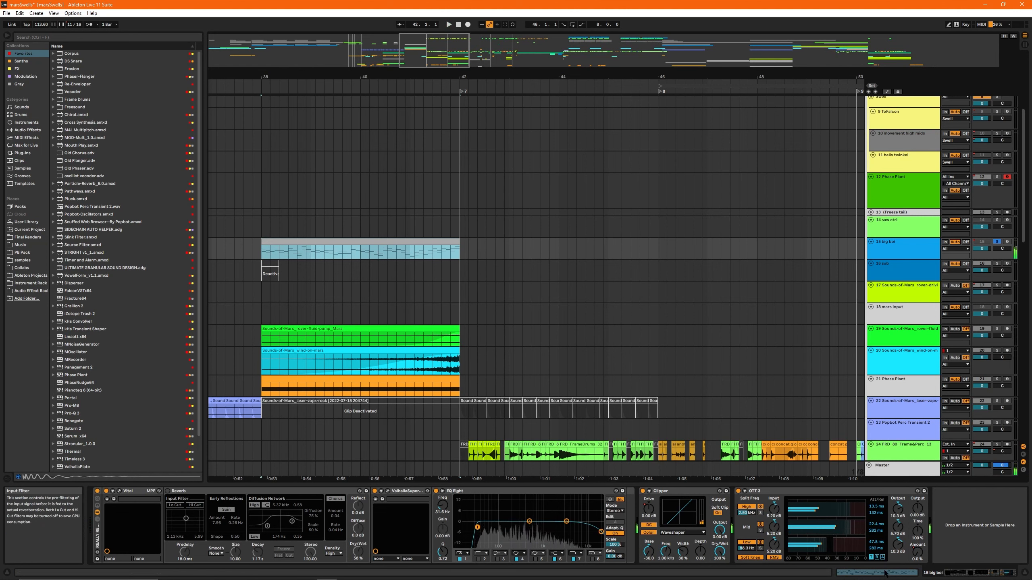
pyautogui.click(950, 543)
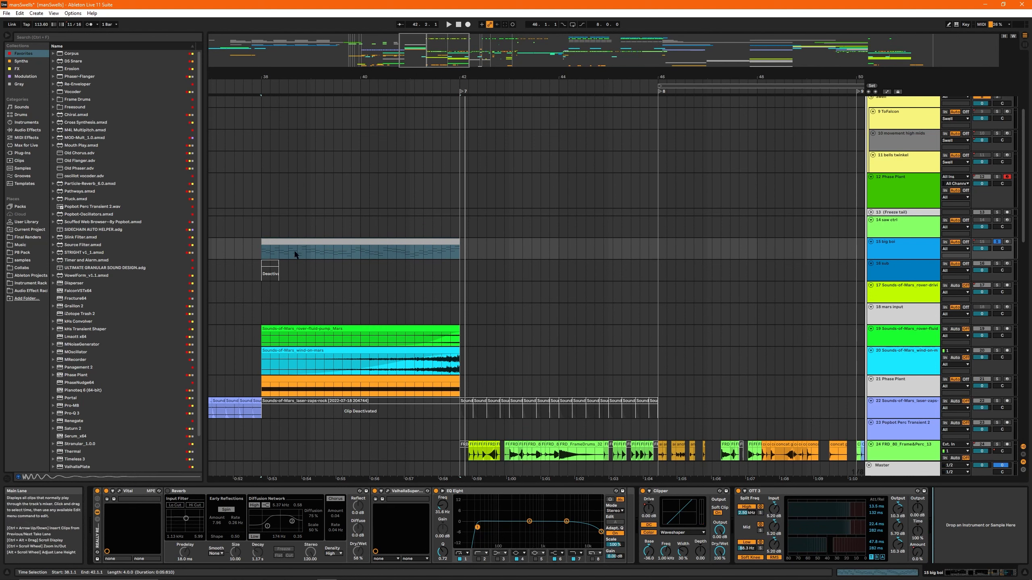
pyautogui.click(320, 244)
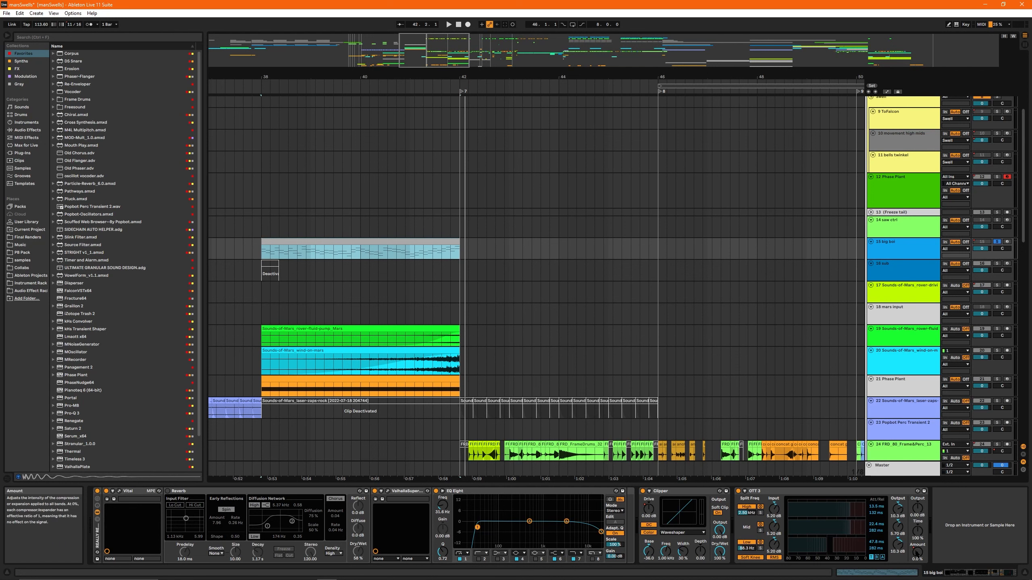
pyautogui.rightClick(918, 507)
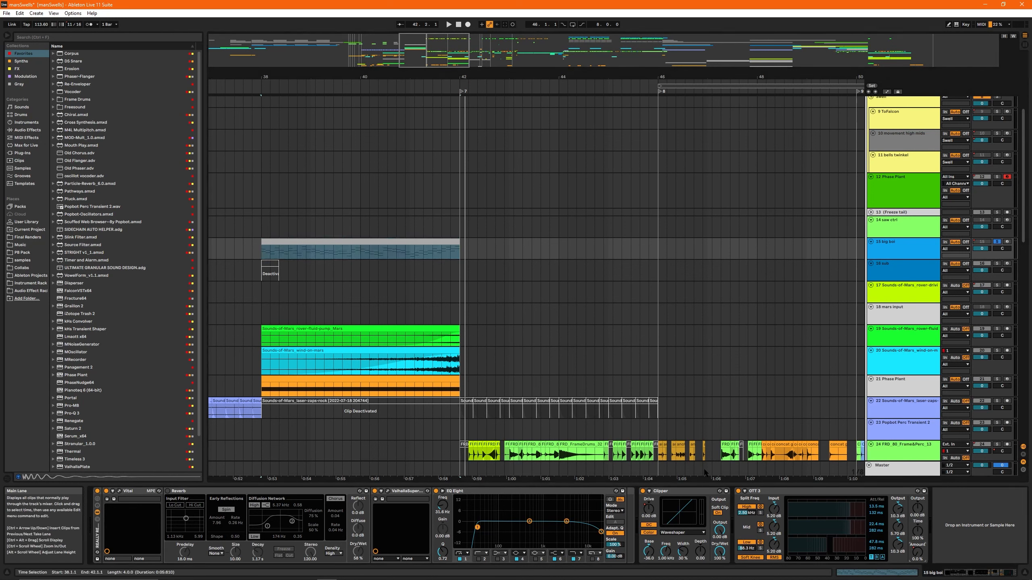
pyautogui.scroll(-5, 696, 421)
pyautogui.hscroll(-1, 449, 161)
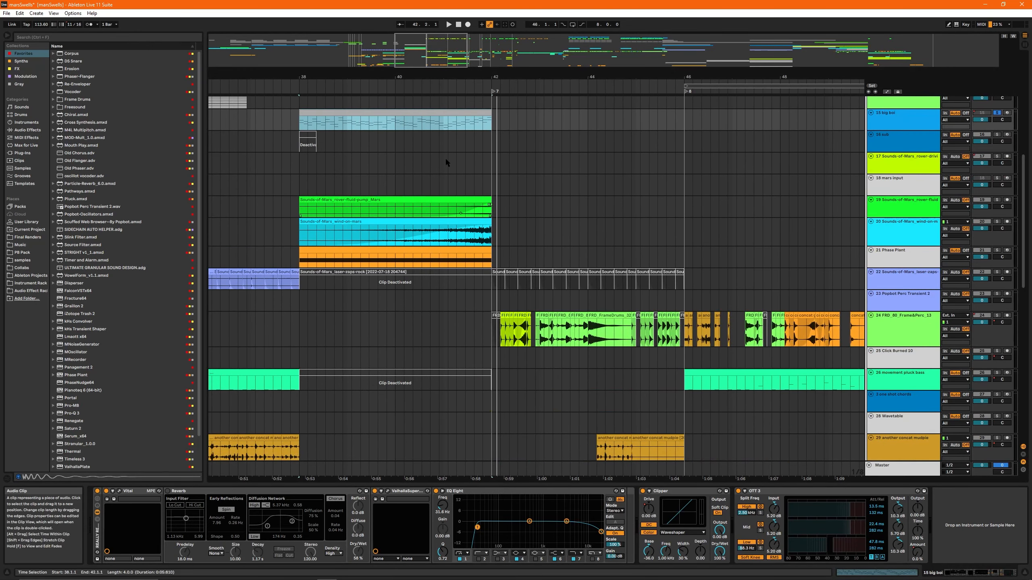
# - Compare the 15 big boi clip from bar 40 with OTT bypassed and with OTT reactivated
pyautogui.click(414, 122)
pyautogui.moveTo(437, 58); pyautogui.dragTo(437, 50)
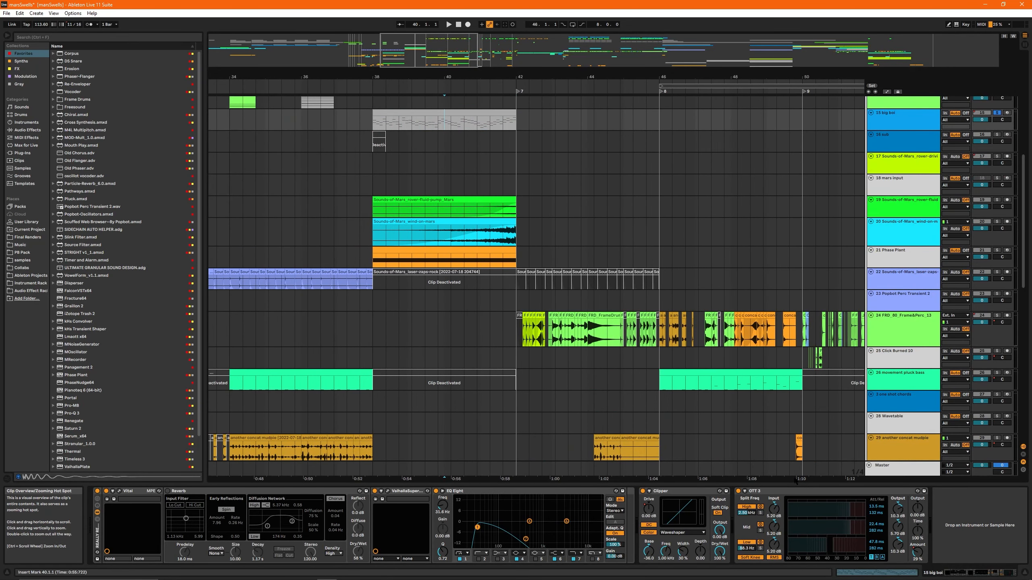
pyautogui.click(751, 491)
pyautogui.click(739, 491)
pyautogui.press('space')
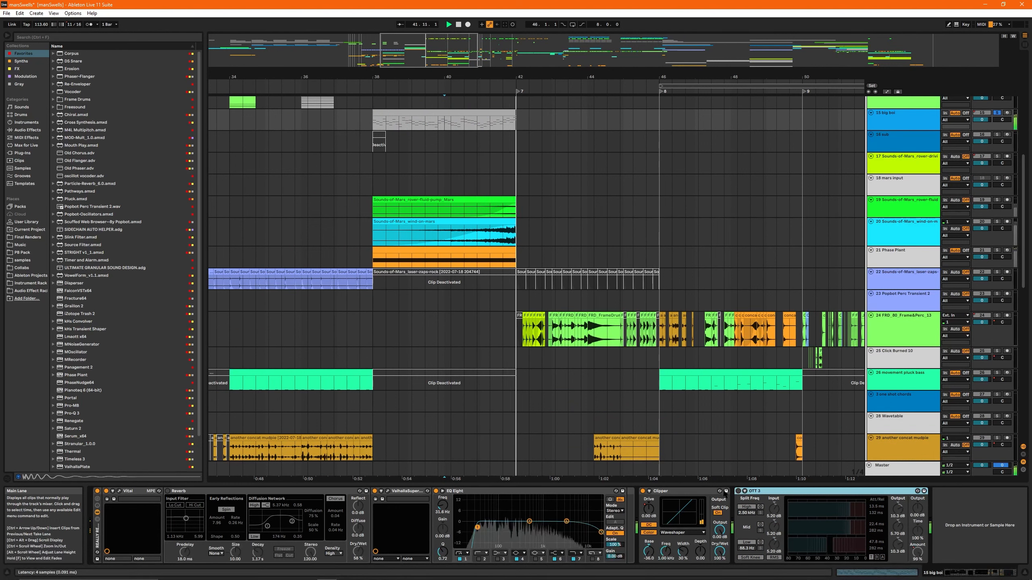
pyautogui.press('space')
pyautogui.click(738, 491)
pyautogui.press('space')
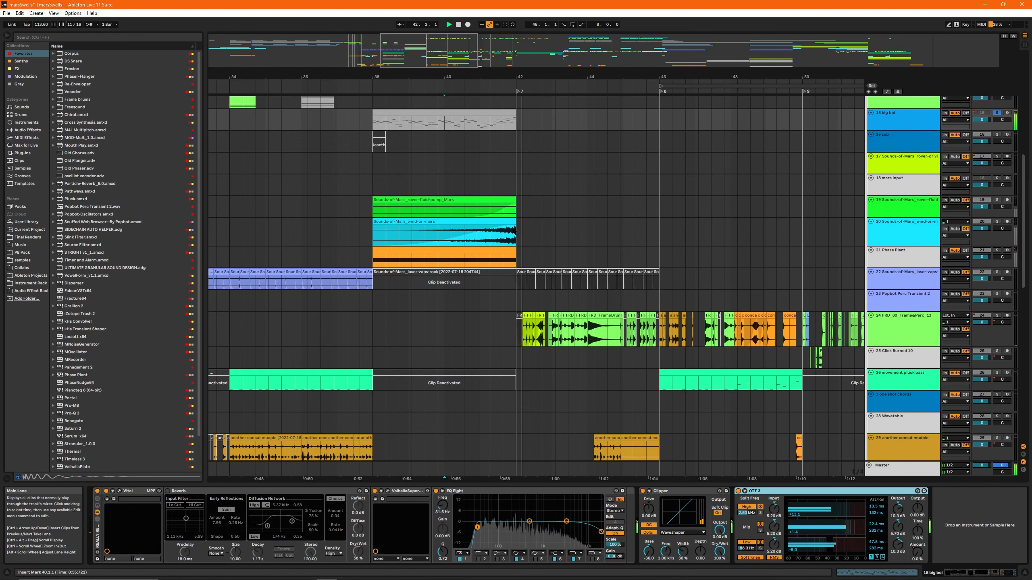
pyautogui.click(529, 123)
pyautogui.press('space')
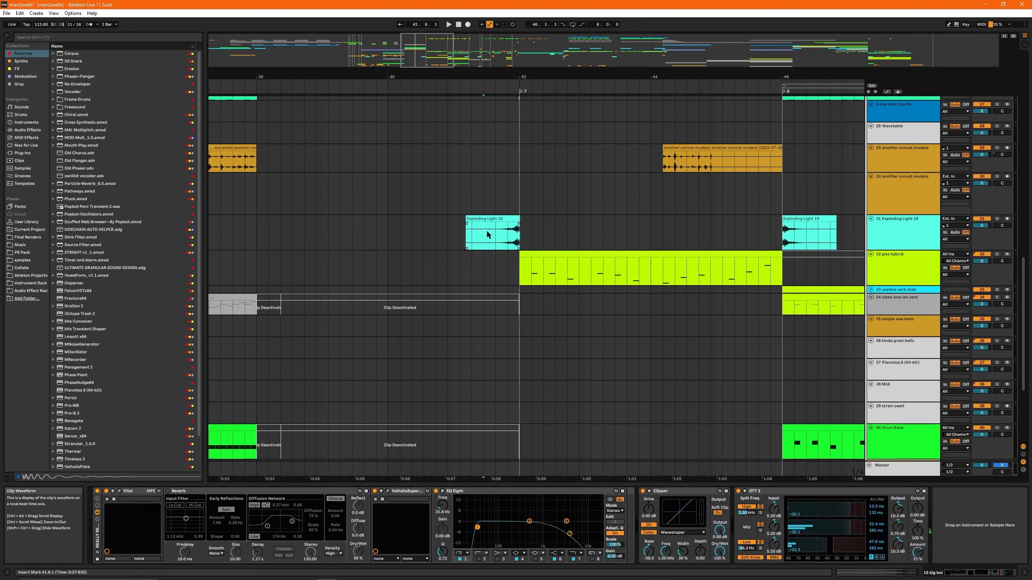
# - Play the reversed 31 Exploding Light 19 clip leading into bar 42 in solo
pyautogui.click(486, 230)
pyautogui.press('s')
pyautogui.press('space')
pyautogui.press('space')
# - Clear the solo and play the full mix from bar 42 through to bar 46
pyautogui.moveTo(422, 44); pyautogui.dragTo(434, 35)
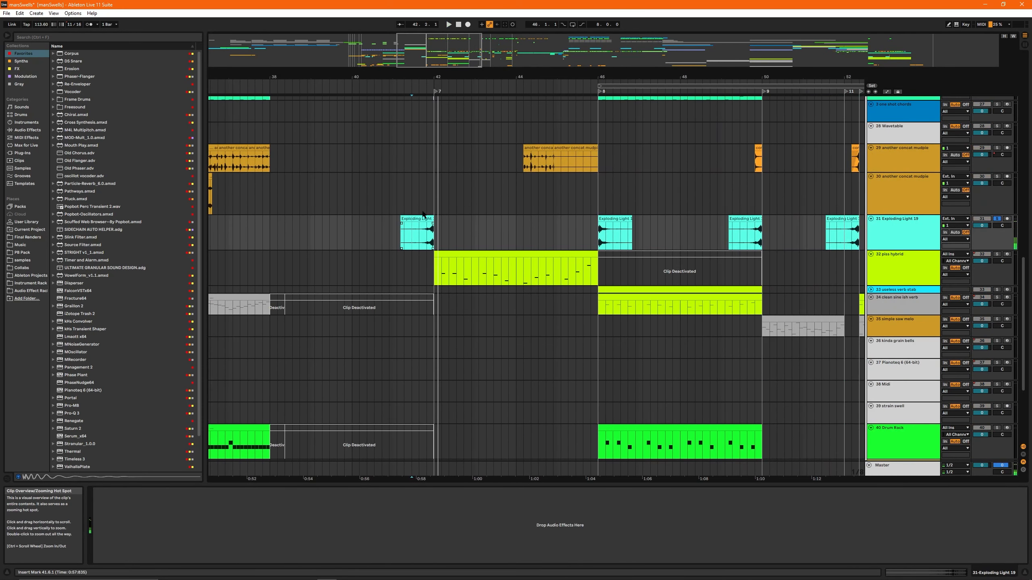
pyautogui.click(440, 202)
pyautogui.press('s')
pyautogui.press('s')
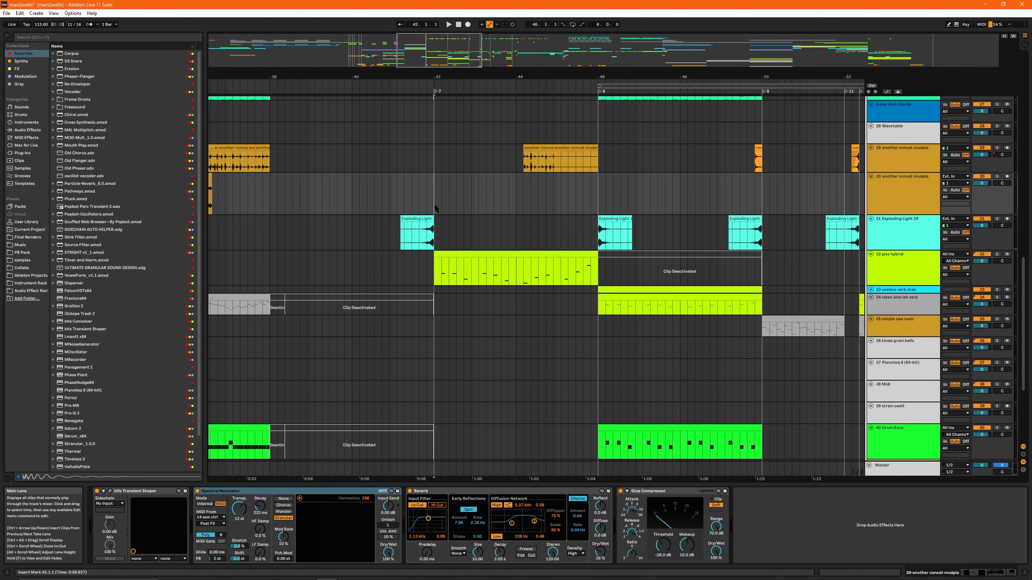
pyautogui.press('space')
pyautogui.moveTo(447, 45); pyautogui.dragTo(449, 45)
pyautogui.scroll(10, 518, 231)
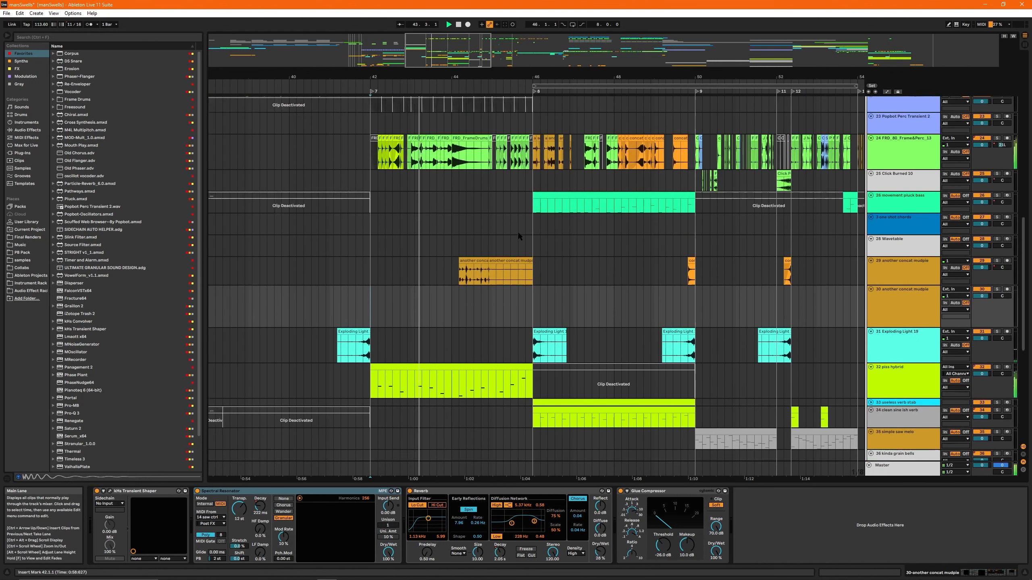
pyautogui.scroll(-5, 495, 218)
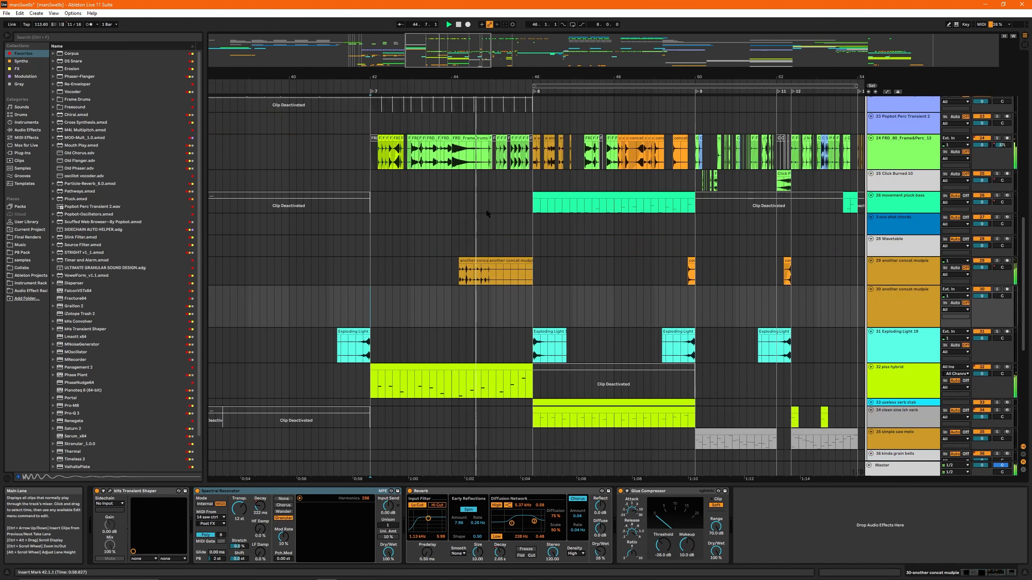
pyautogui.moveTo(446, 44); pyautogui.dragTo(460, 44)
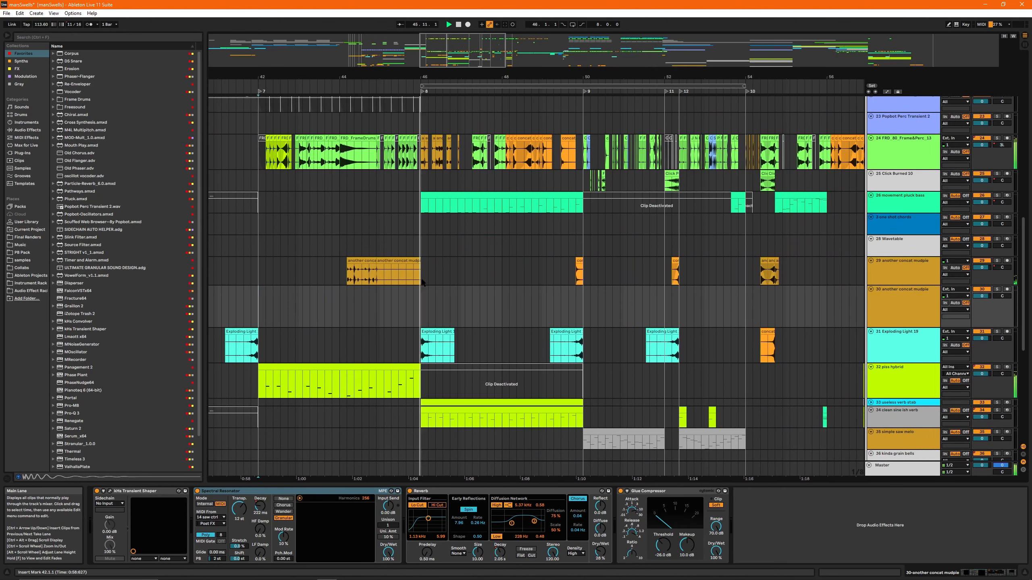
# - Show the 28 Wavetable track's devices, collapse the expanded Wavetable view and select bars 42 to 46 on that track
pyautogui.click(277, 236)
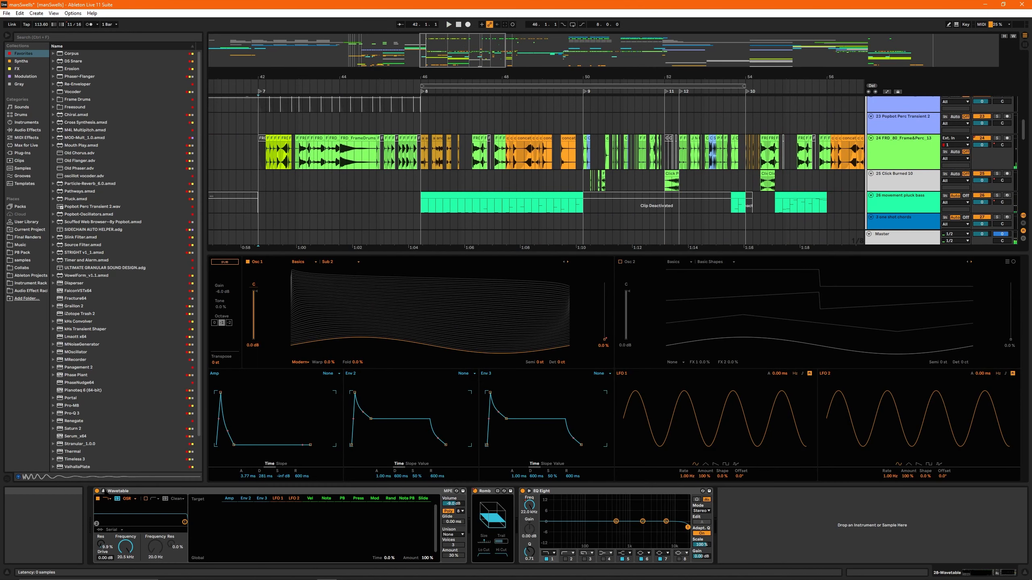
pyautogui.click(104, 491)
pyautogui.moveTo(259, 246); pyautogui.dragTo(421, 243)
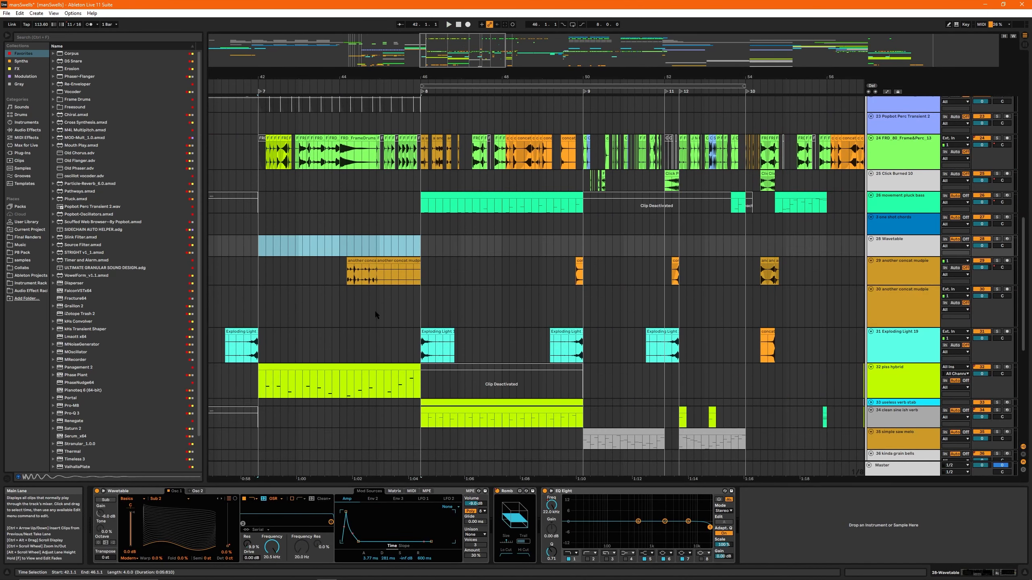
# - Select the hybrid clip on track 32 at bar 42 and play it in solo with its device chain shown
pyautogui.moveTo(455, 44); pyautogui.dragTo(454, 53)
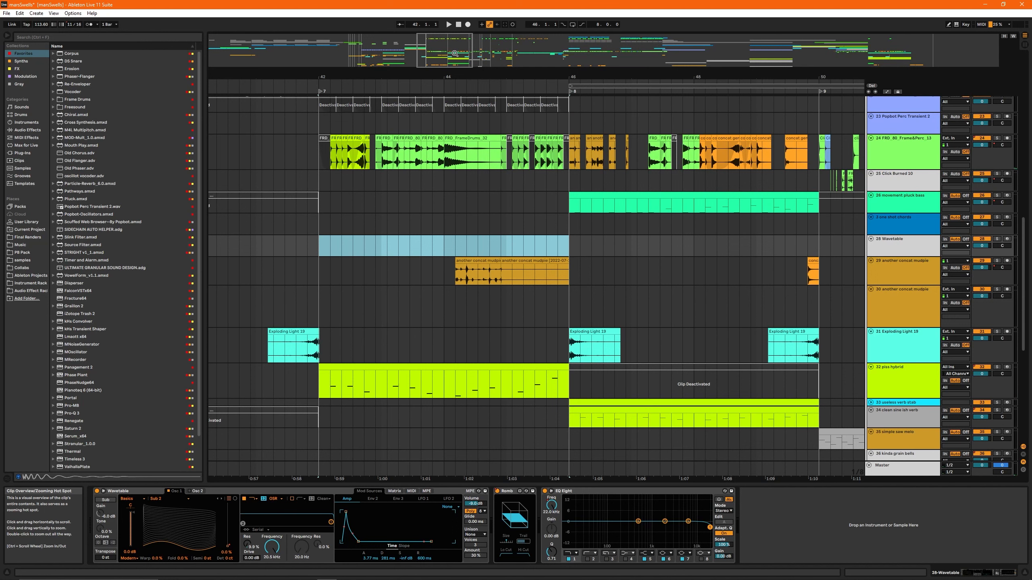
pyautogui.click(351, 378)
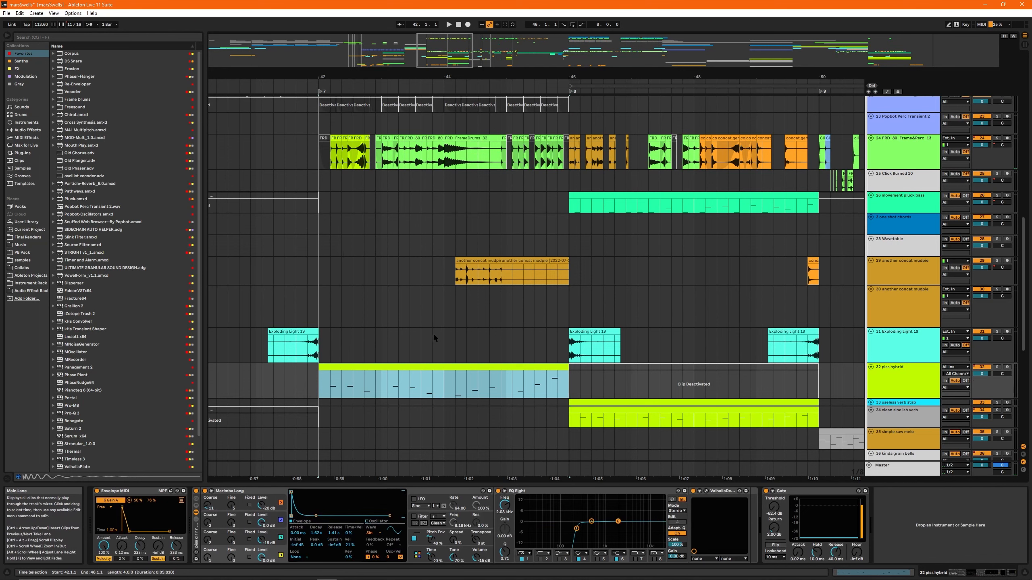
pyautogui.press('space')
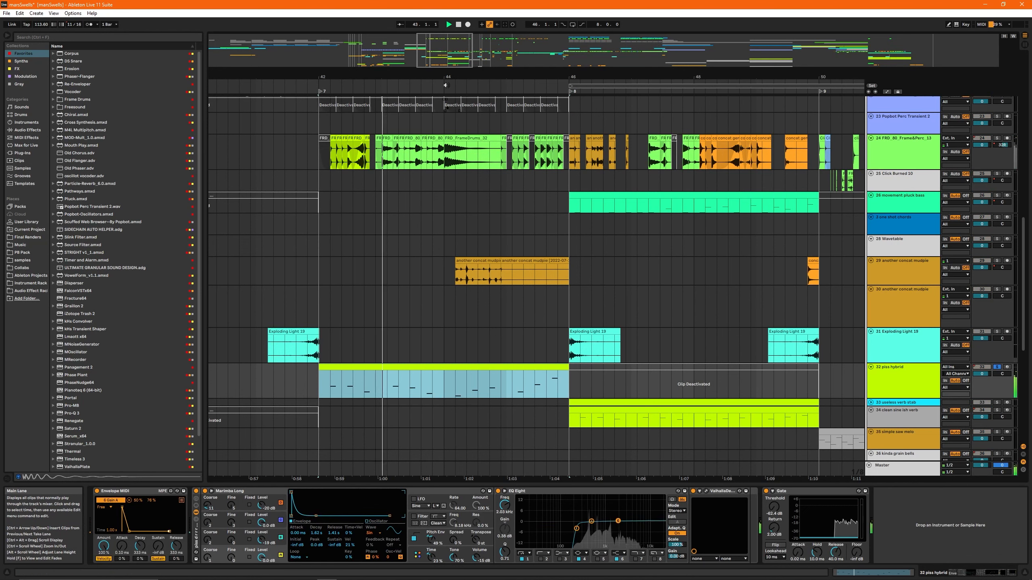
pyautogui.scroll(1, 503, 301)
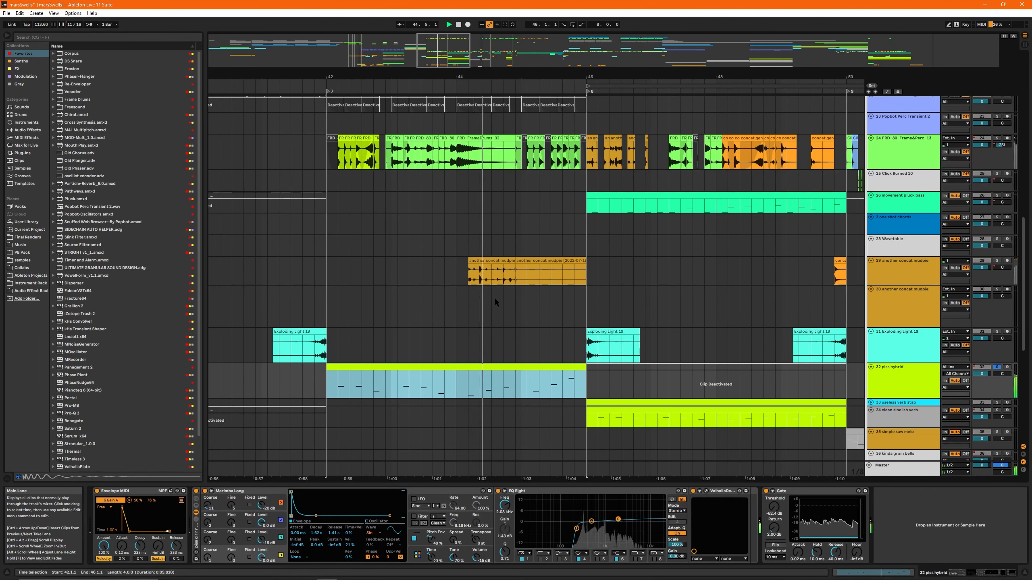
pyautogui.press('space')
pyautogui.scroll(-2, 453, 337)
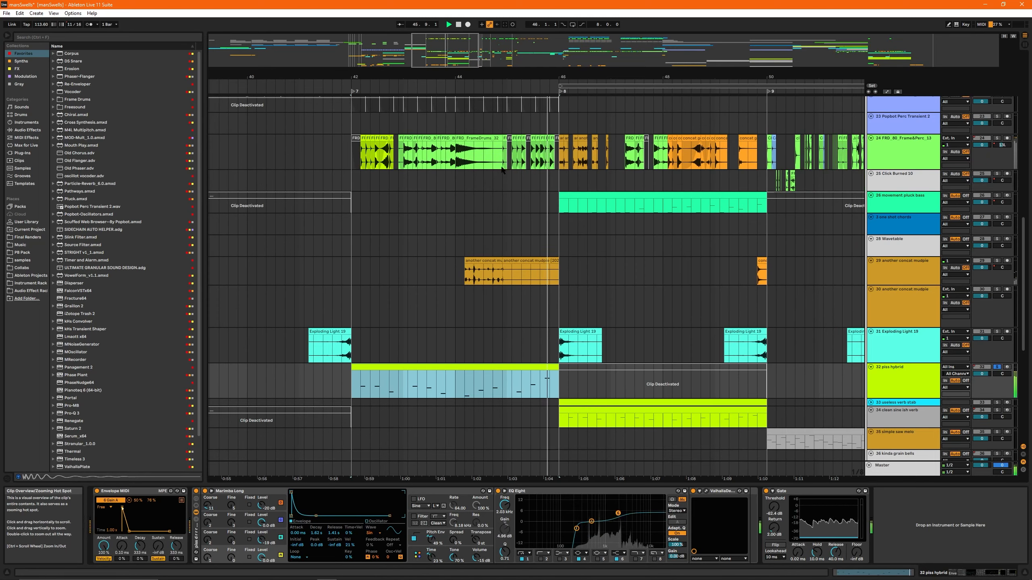
# - Open the track 32 clip in the note editor and set a fixed 1/16 grid
pyautogui.doubleClick(388, 368)
pyautogui.rightClick(407, 414)
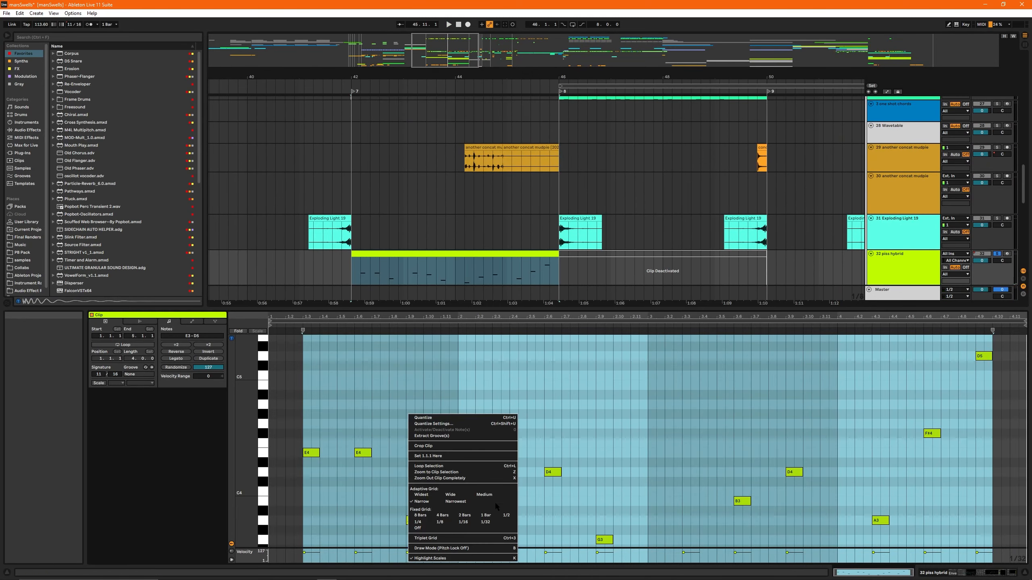
pyautogui.click(465, 528)
pyautogui.click(278, 408)
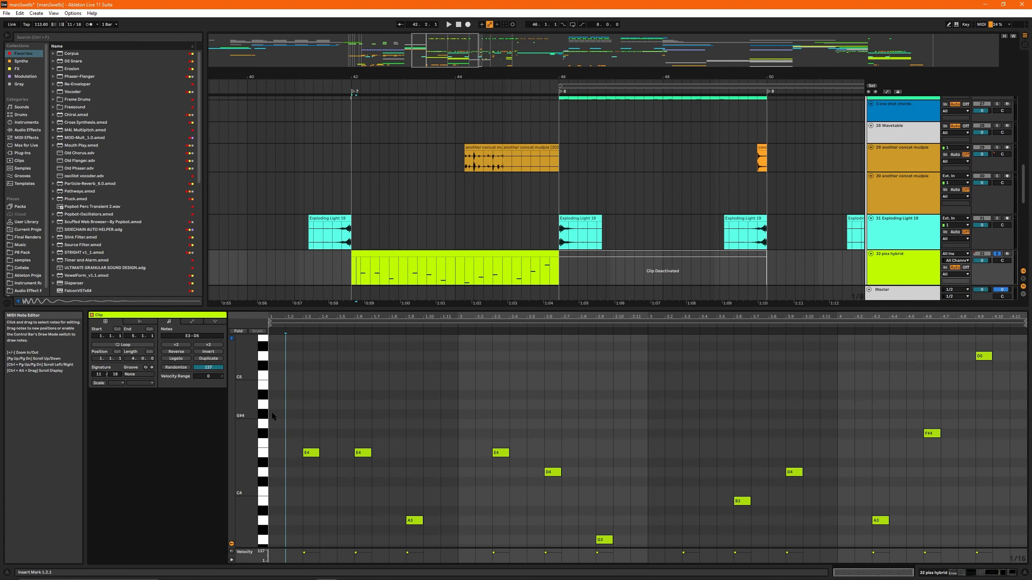
# - Mark out the beat groupings across the first bar of the track 32 clip's notes and return to its device chain
pyautogui.click(272, 414)
pyautogui.moveTo(276, 447); pyautogui.dragTo(351, 434)
pyautogui.moveTo(358, 429); pyautogui.dragTo(455, 435)
pyautogui.click(456, 435)
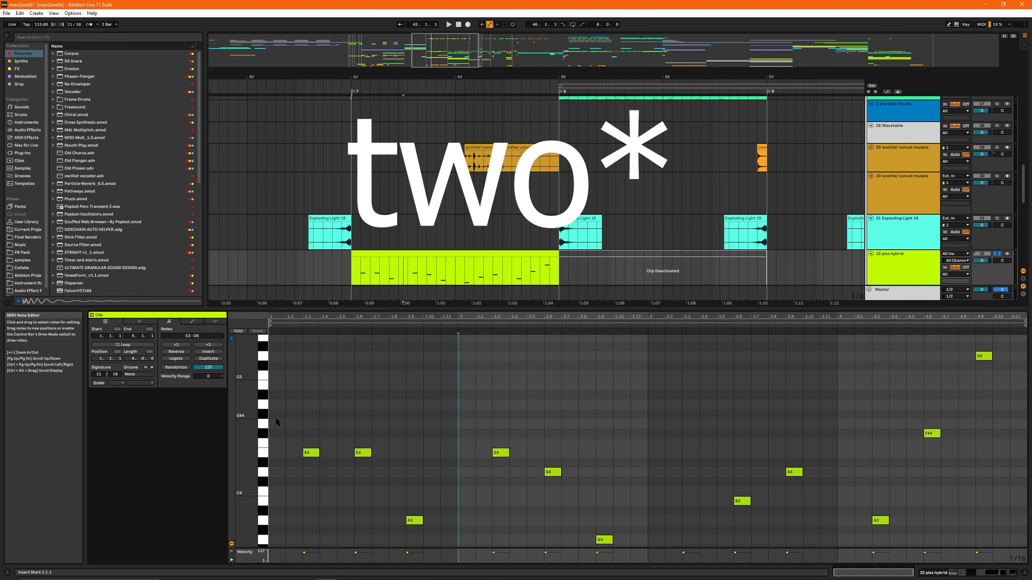
pyautogui.click(408, 432)
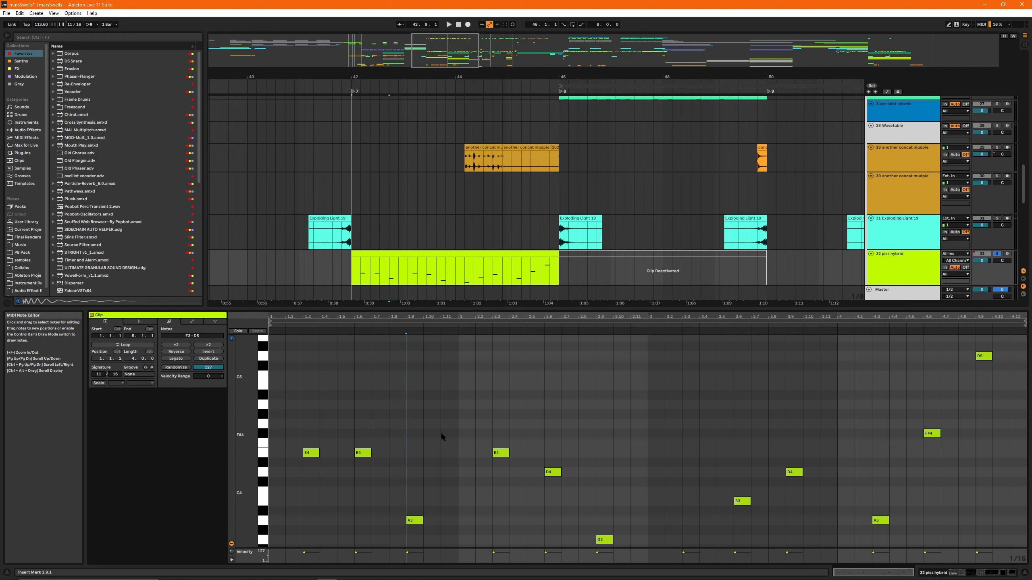
pyautogui.click(404, 280)
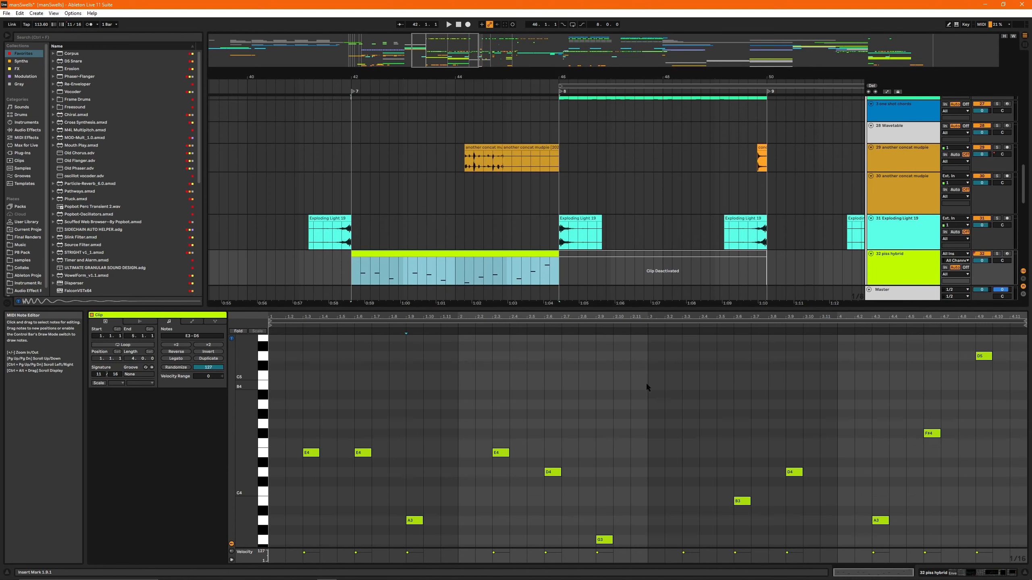
pyautogui.hotkey('shift', 'Tab')
# - Solo the 24 FRD_80_Frame&Perc_13 track and play its percussion from bar 42 with its device chain shown
pyautogui.scroll(8, 444, 281)
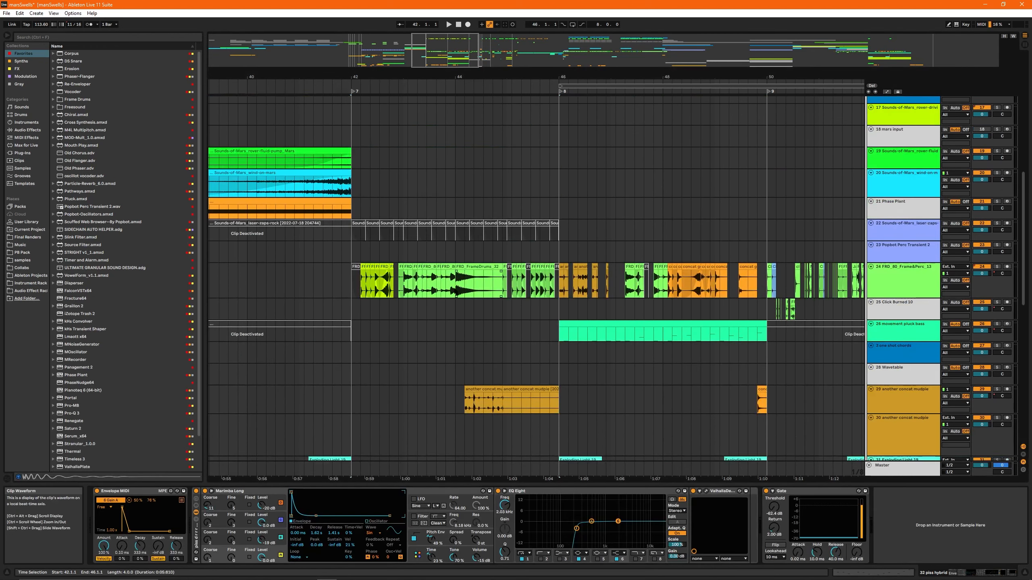
pyautogui.scroll(-4, 386, 203)
pyautogui.click(361, 154)
pyautogui.moveTo(358, 77); pyautogui.dragTo(282, 84)
pyautogui.press('s')
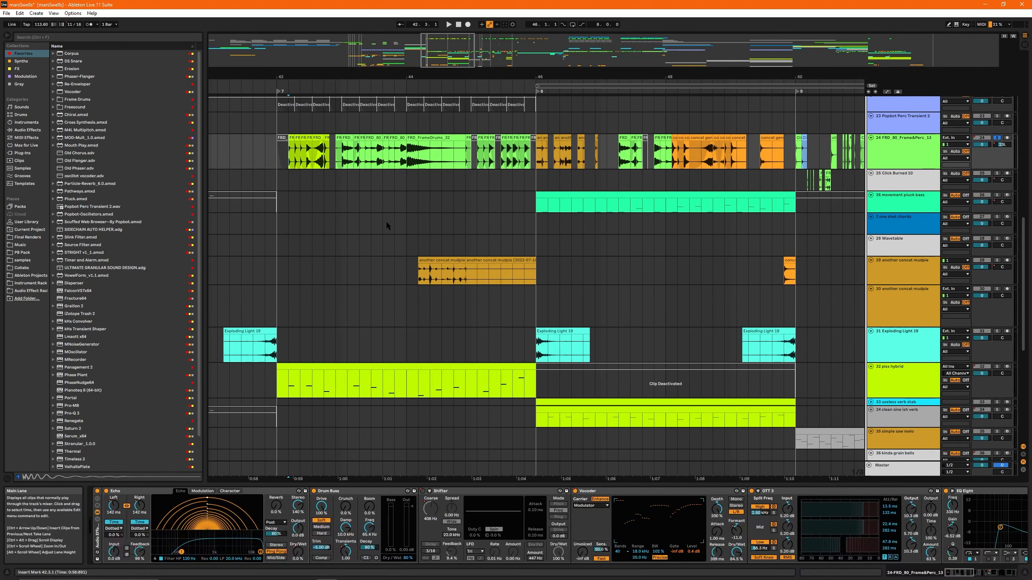
pyautogui.press('space')
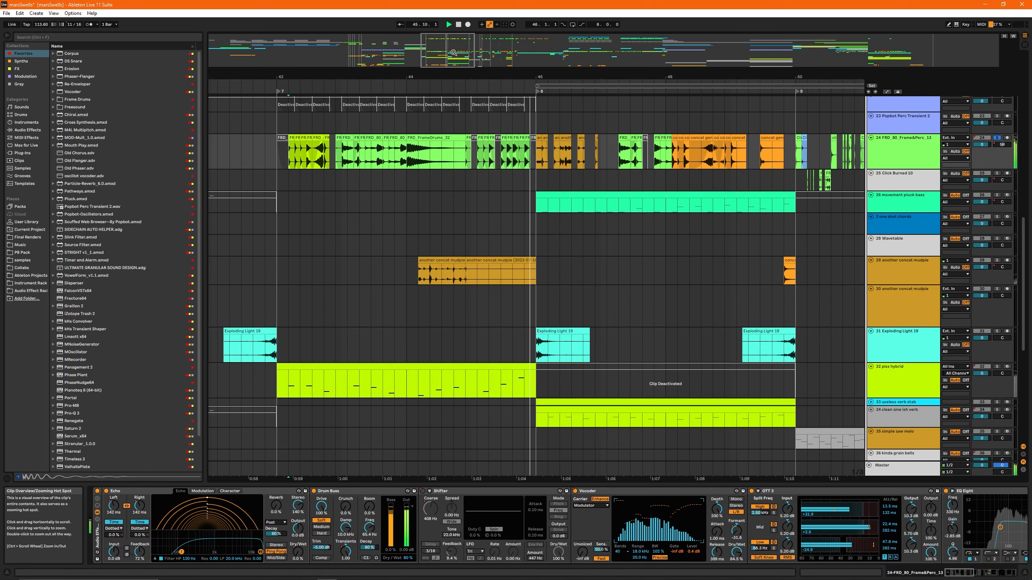
# - Examine the Drum Buss, Shifter, Vocoder and OTT devices on the soloed percussion track, pausing and resuming playback
pyautogui.press('space')
pyautogui.moveTo(454, 53); pyautogui.dragTo(433, 52)
pyautogui.moveTo(973, 573)
pyautogui.mouseDown()
pyautogui.moveTo(1012, 573)
pyautogui.moveTo(964, 575)
pyautogui.mouseUp()
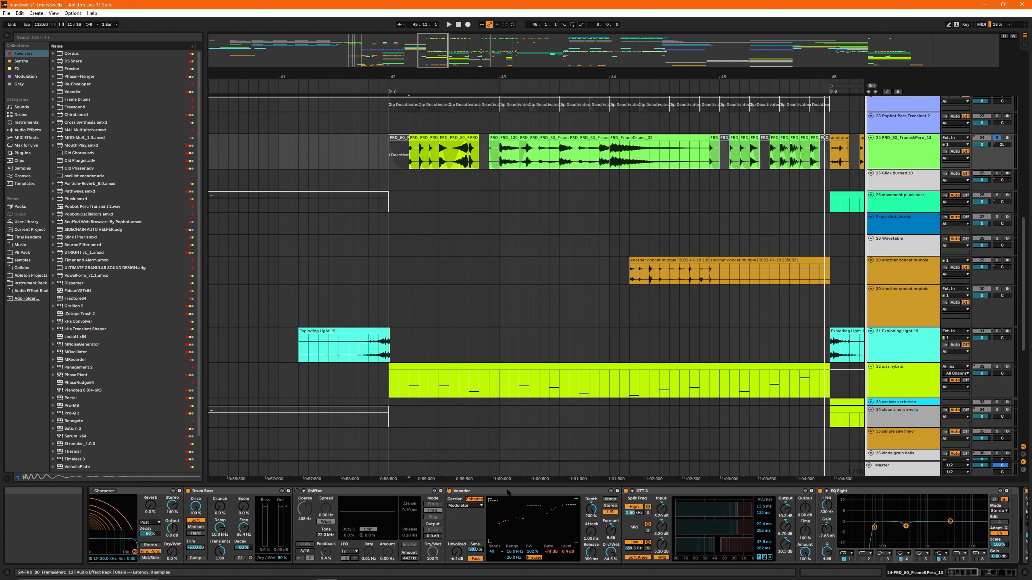
pyautogui.moveTo(611, 552); pyautogui.dragTo(611, 561)
pyautogui.press('space')
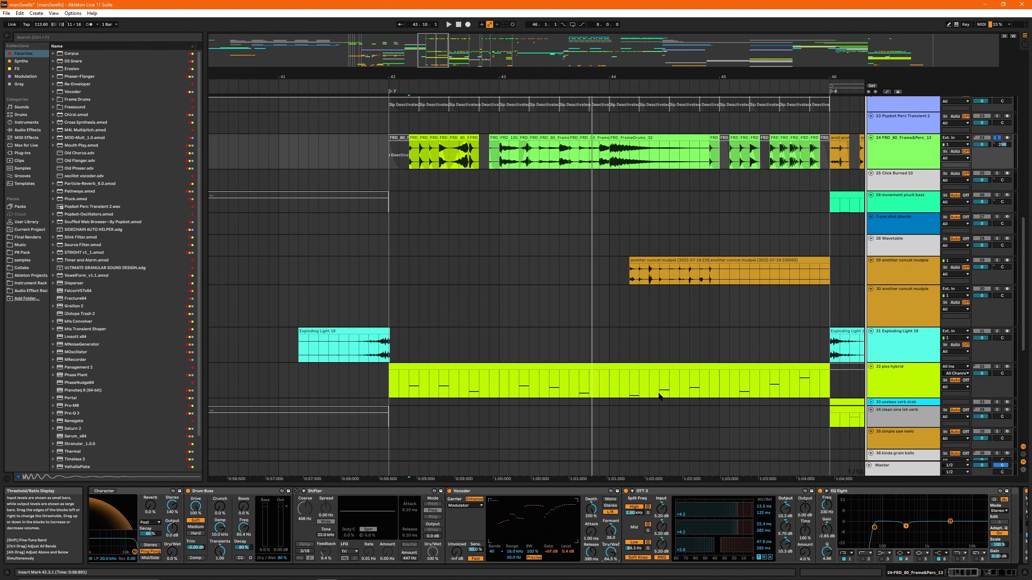
# - Examine the rest of the track 24 effect chain, from EQ Eight and Spectral Resonator through Clipper to the Mr. Bill EQ rack
pyautogui.moveTo(447, 62)
pyautogui.mouseDown()
pyautogui.moveTo(447, 48)
pyautogui.moveTo(450, 60)
pyautogui.mouseUp()
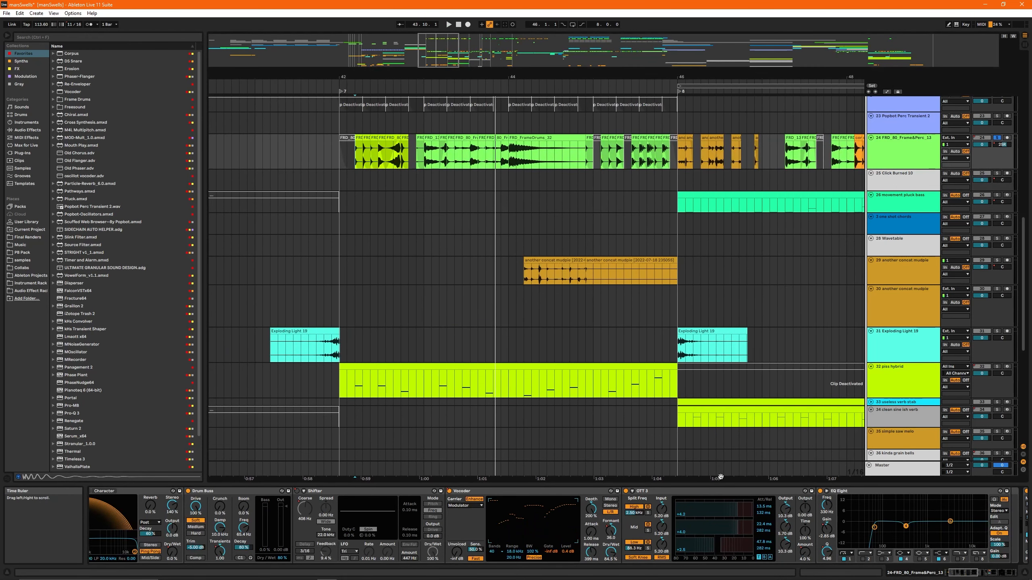
pyautogui.hscroll(10, 702, 518)
pyautogui.hscroll(5, 703, 518)
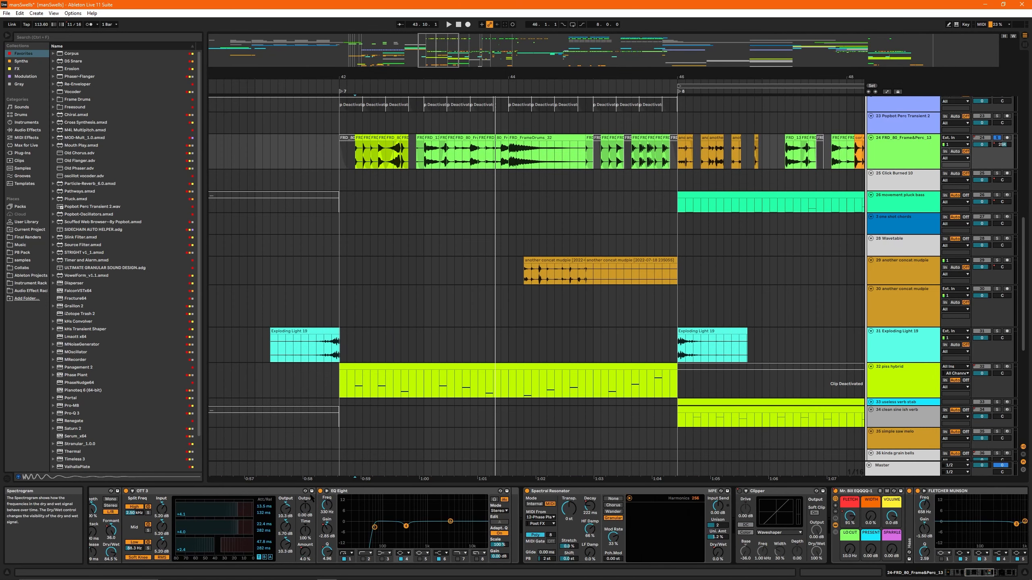
pyautogui.click(447, 493)
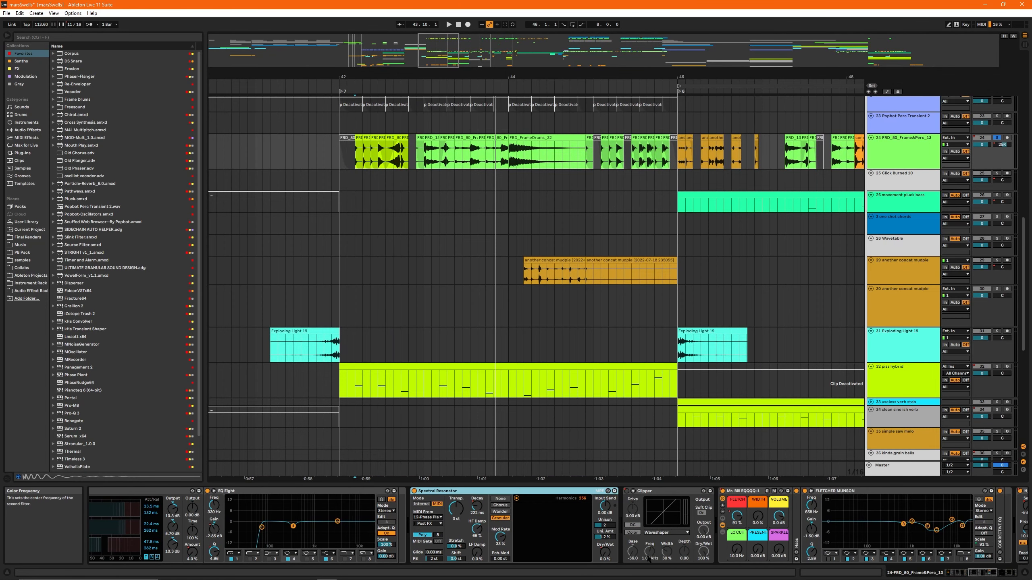
pyautogui.hscroll(3, 647, 536)
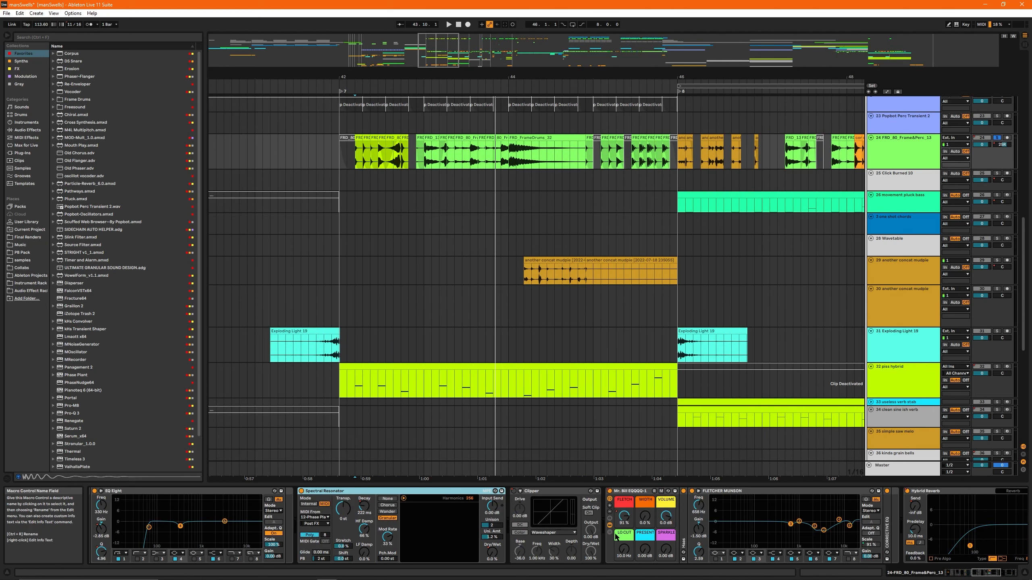
pyautogui.hscroll(3, 616, 536)
pyautogui.click(483, 492)
pyautogui.hscroll(4, 484, 524)
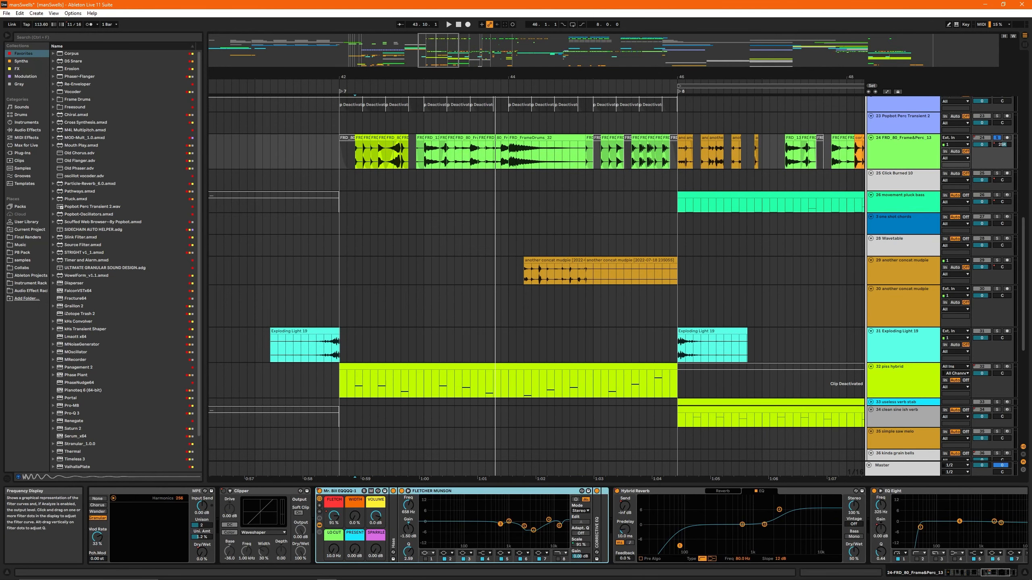
# - Play track 24 and toggle the Mr. Bill EQ rack off and on to compare the sound with and without it
pyautogui.moveTo(587, 480); pyautogui.dragTo(567, 480)
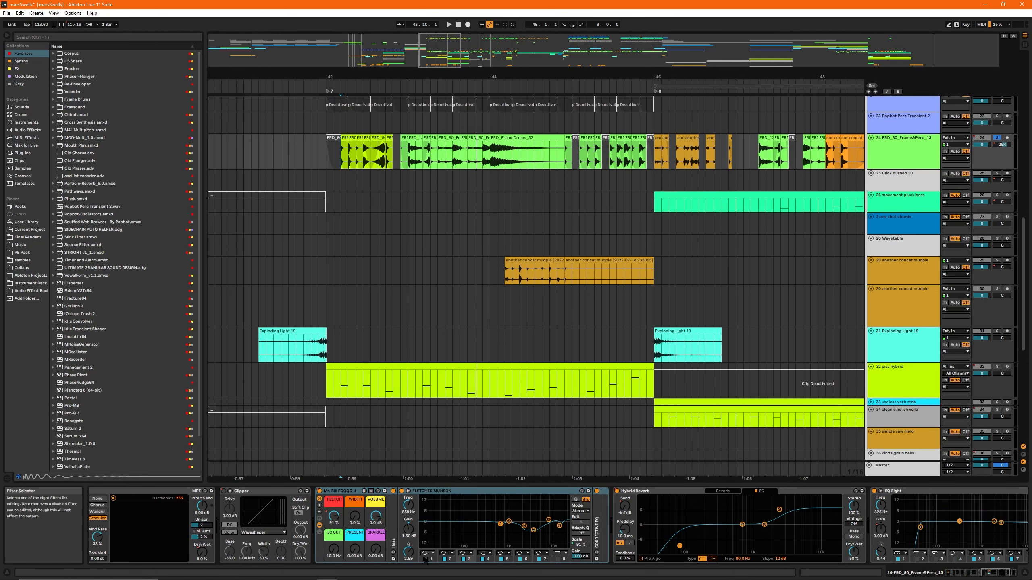
pyautogui.click(470, 492)
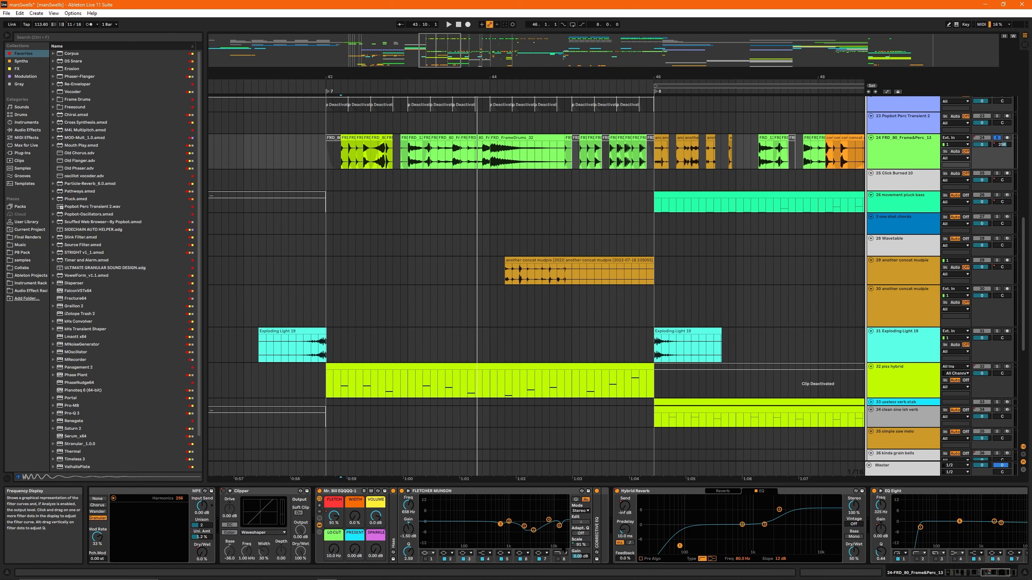
pyautogui.click(321, 491)
pyautogui.press('space')
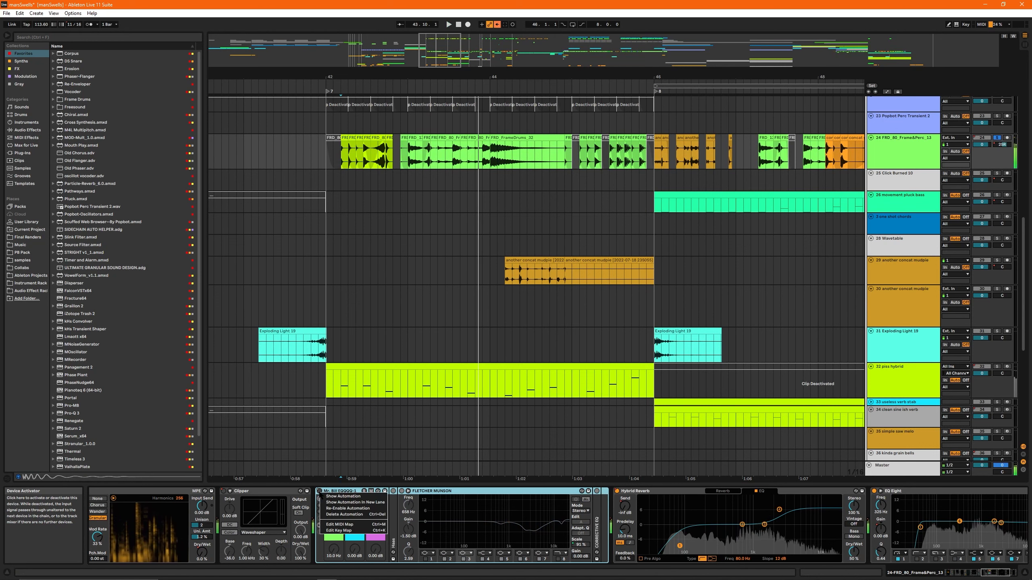
pyautogui.click(319, 491)
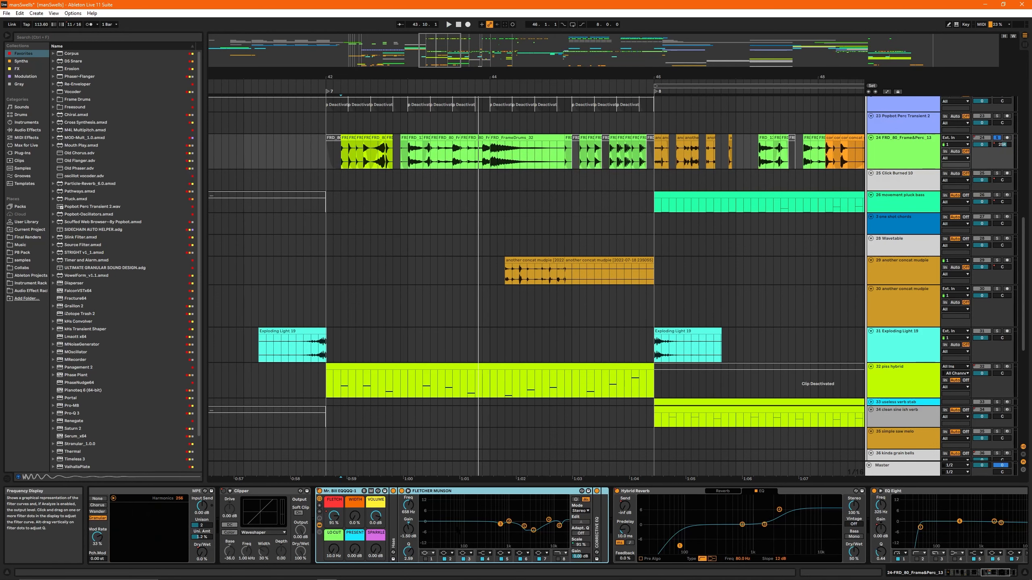
# - Audition the Hybrid Reverb's Dry/Wet amount on track 24 during playback and check its EQ and Reverb pages
pyautogui.click(722, 491)
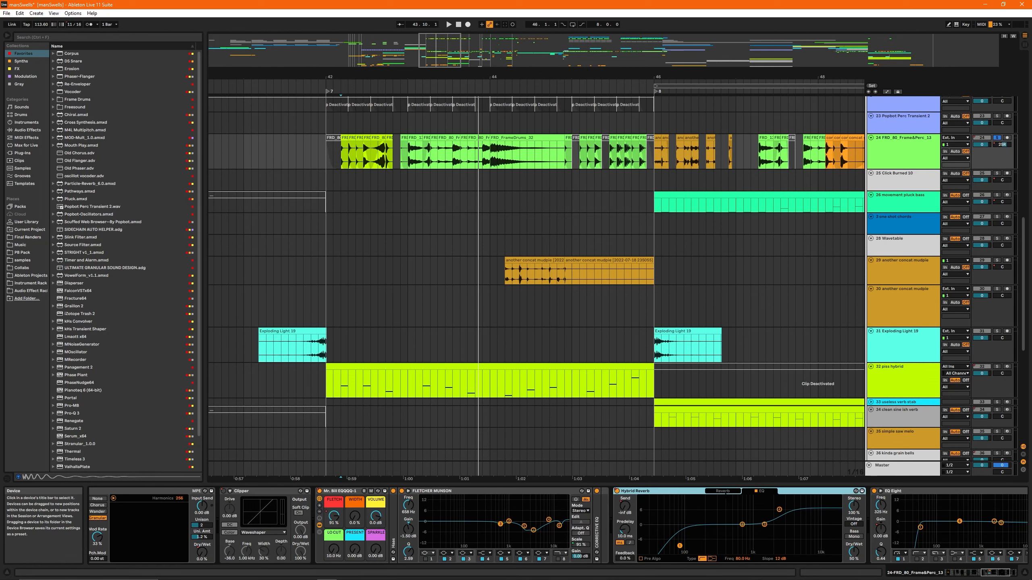
pyautogui.hscroll(5, 719, 511)
pyautogui.moveTo(677, 552); pyautogui.dragTo(677, 578)
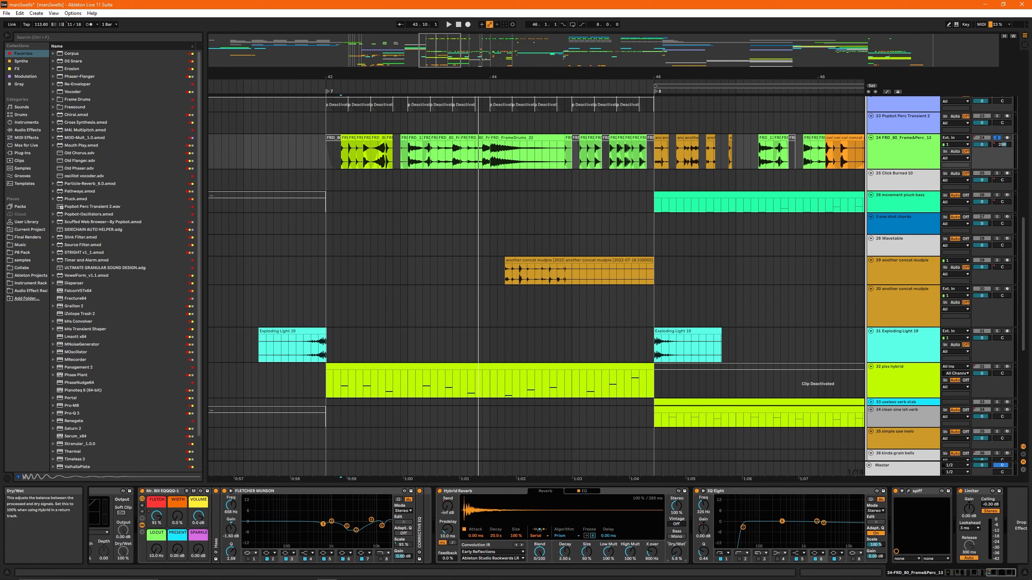
pyautogui.press('space')
pyautogui.doubleClick(676, 553)
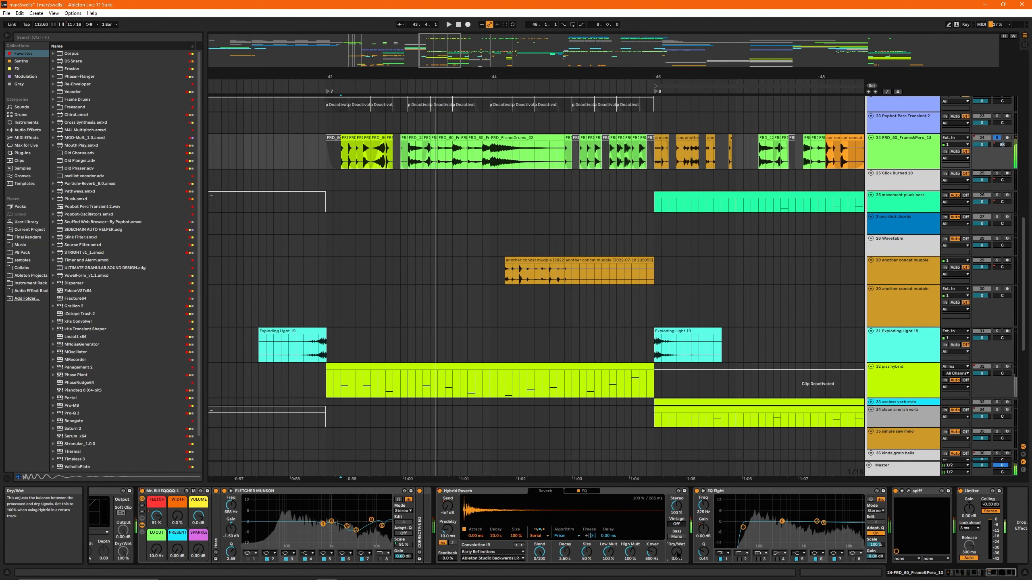
pyautogui.press('space')
pyautogui.press('space')
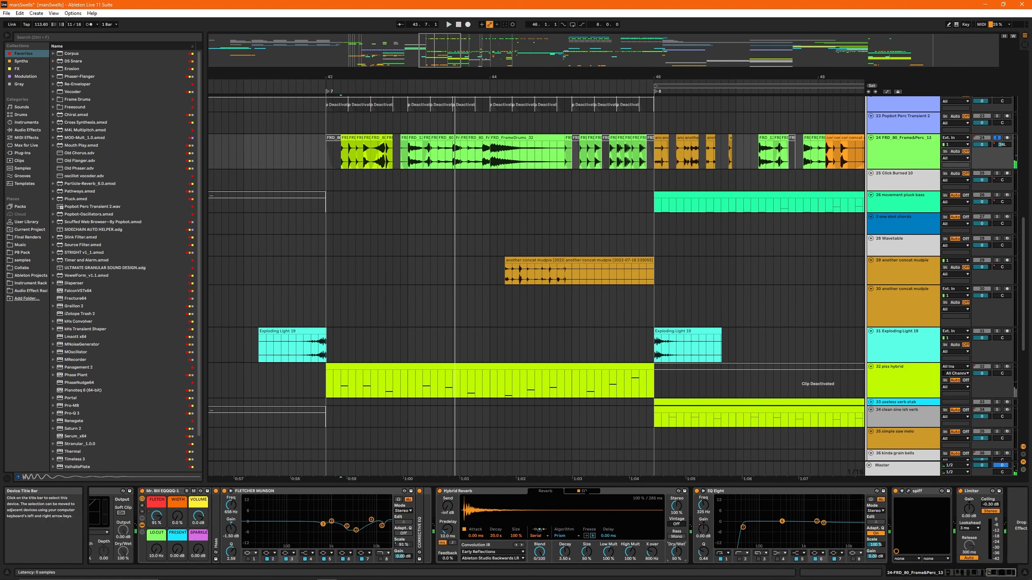
pyautogui.click(585, 491)
pyautogui.click(546, 491)
# - Open the spiff plugin at the end of the track 24 chain, examine its boost curve and close its window
pyautogui.hscroll(1, 796, 524)
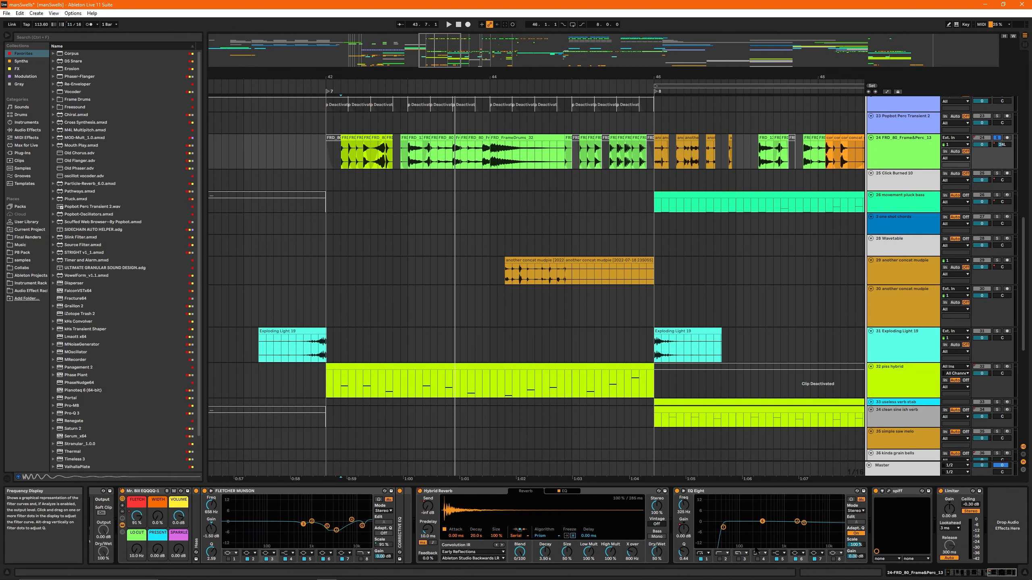
pyautogui.click(889, 491)
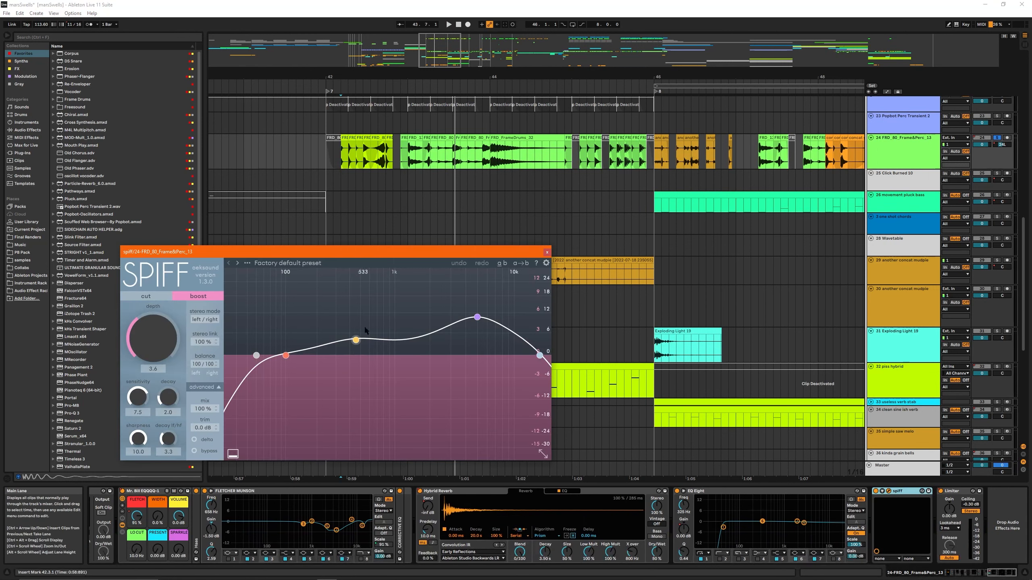
pyautogui.moveTo(345, 248); pyautogui.dragTo(369, 221)
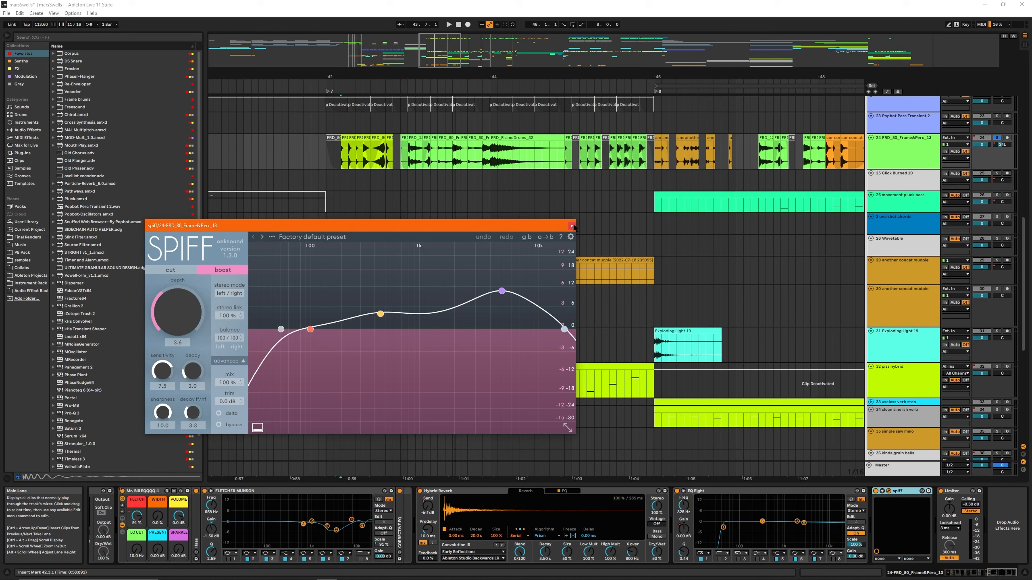
pyautogui.moveTo(531, 227); pyautogui.dragTo(546, 226)
pyautogui.click(587, 227)
pyautogui.scroll(-5, 574, 200)
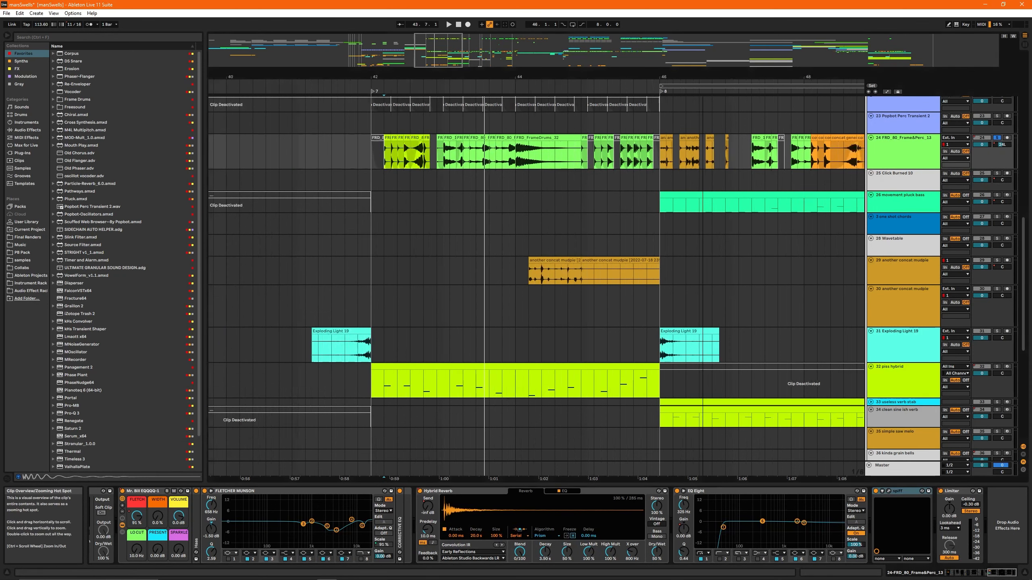
# - Place the insert marker at bar 42 and look over the tracks and percussion clips in that section
pyautogui.moveTo(569, 78); pyautogui.dragTo(463, 77)
pyautogui.click(393, 91)
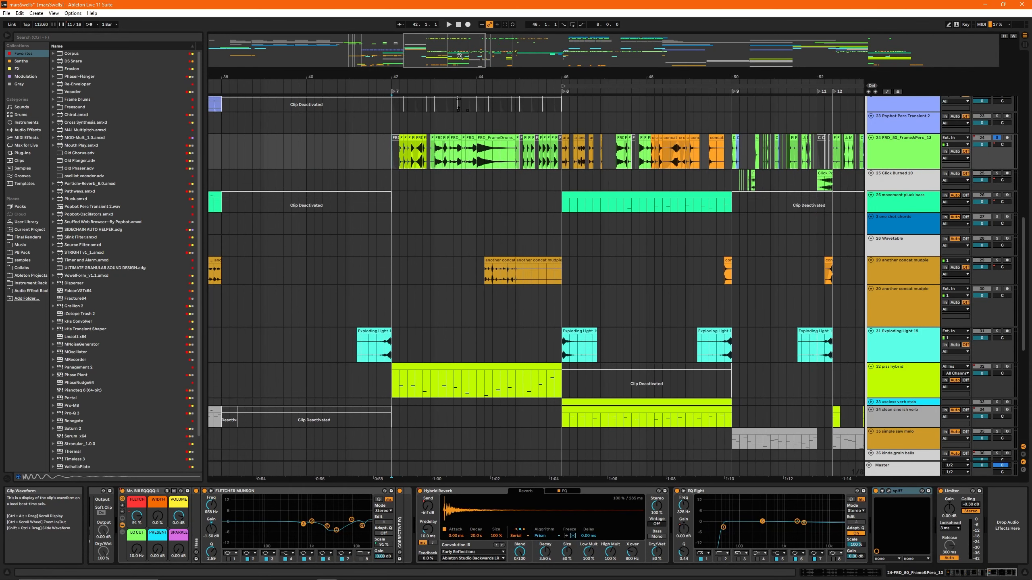
pyautogui.moveTo(395, 77); pyautogui.dragTo(400, 73)
pyautogui.moveTo(512, 77); pyautogui.dragTo(423, 57)
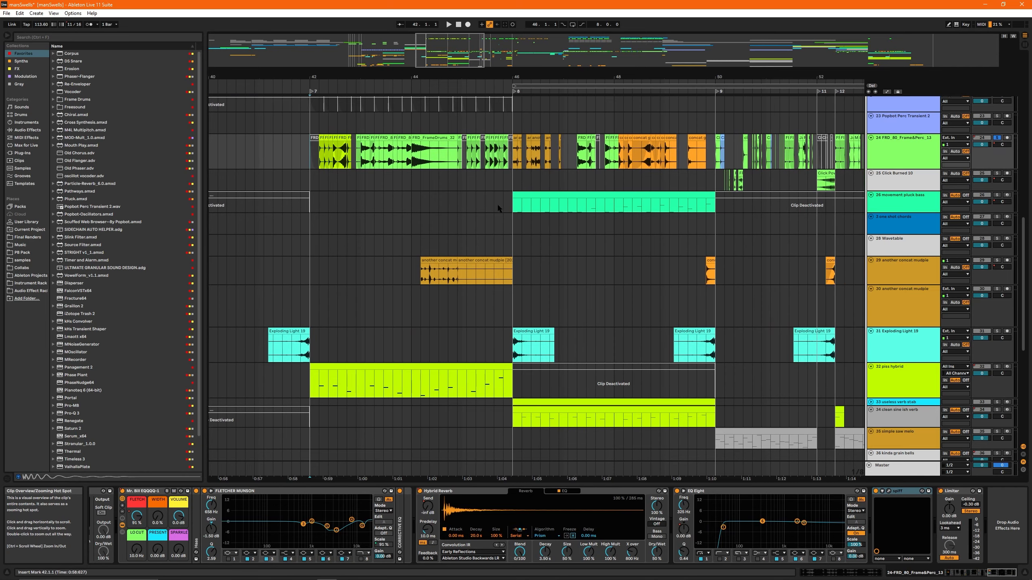
pyautogui.scroll(5, 588, 240)
pyautogui.scroll(1, 580, 256)
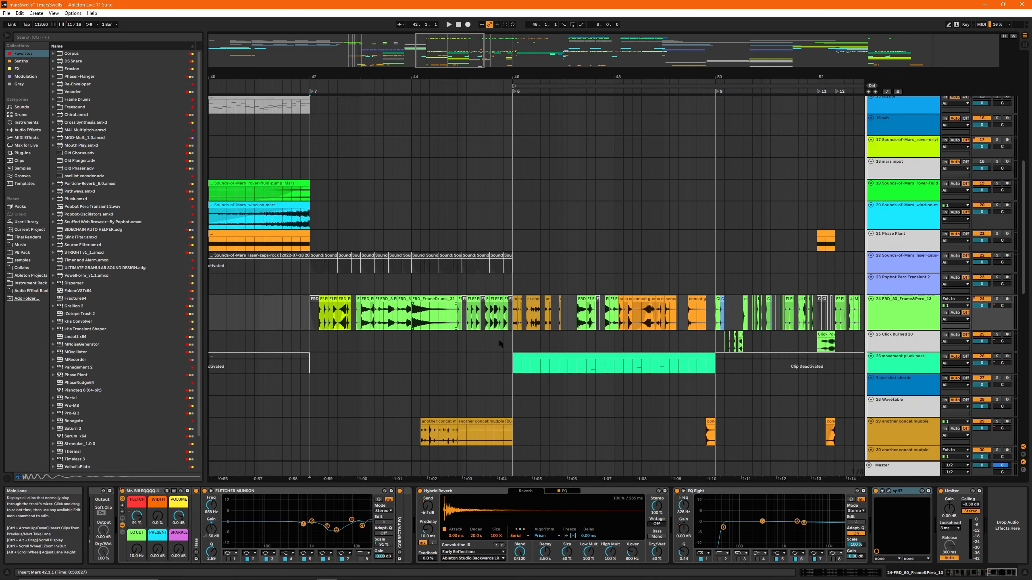
pyautogui.scroll(-3, 499, 342)
pyautogui.click(421, 287)
pyautogui.click(310, 171)
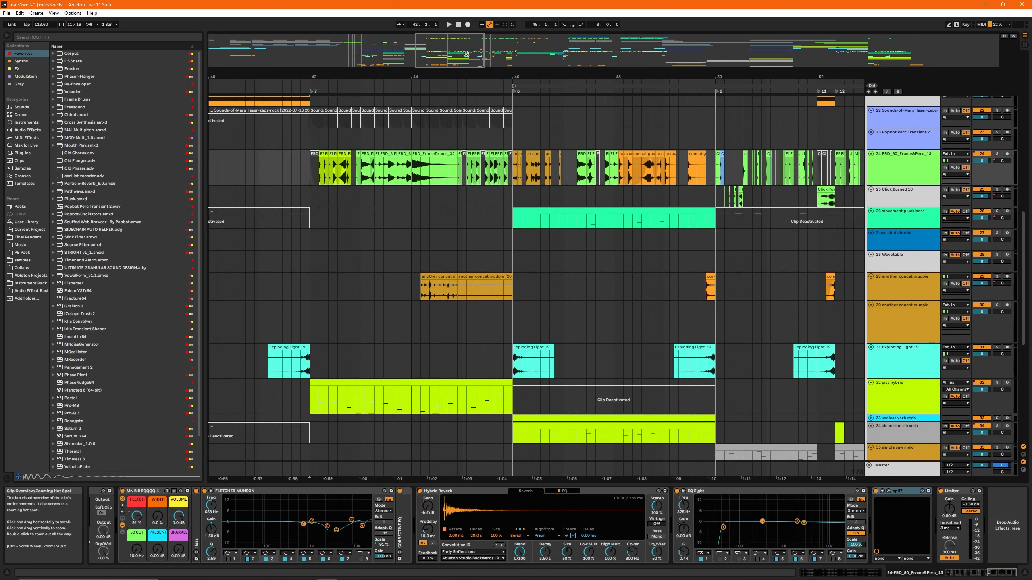
pyautogui.moveTo(434, 55); pyautogui.dragTo(423, 84)
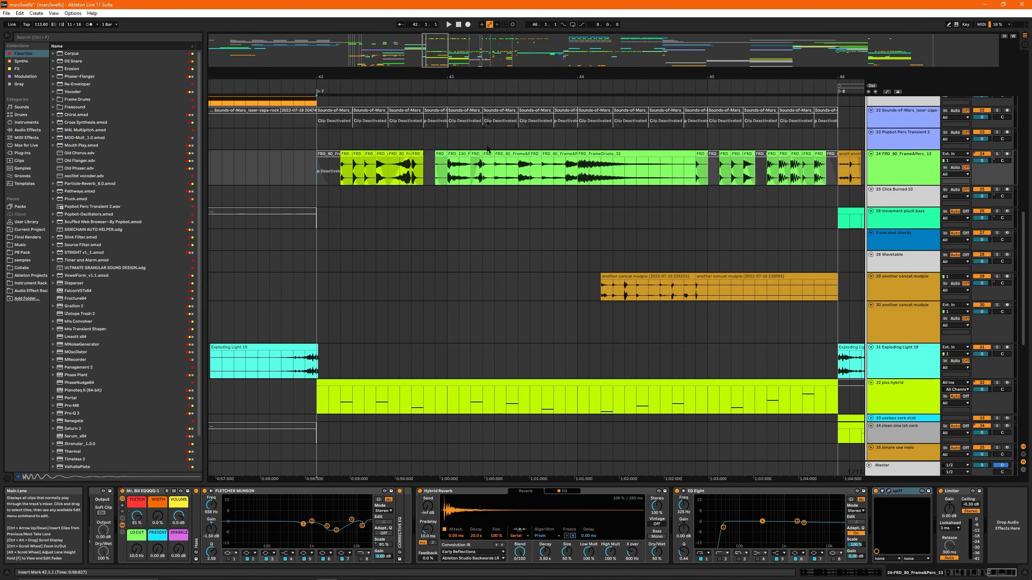
# - Select the Frame&Tabla slice from 43.1.1 to 43.3.1 on track 24 and examine the neighbouring sliced clips
pyautogui.click(459, 154)
pyautogui.click(887, 184)
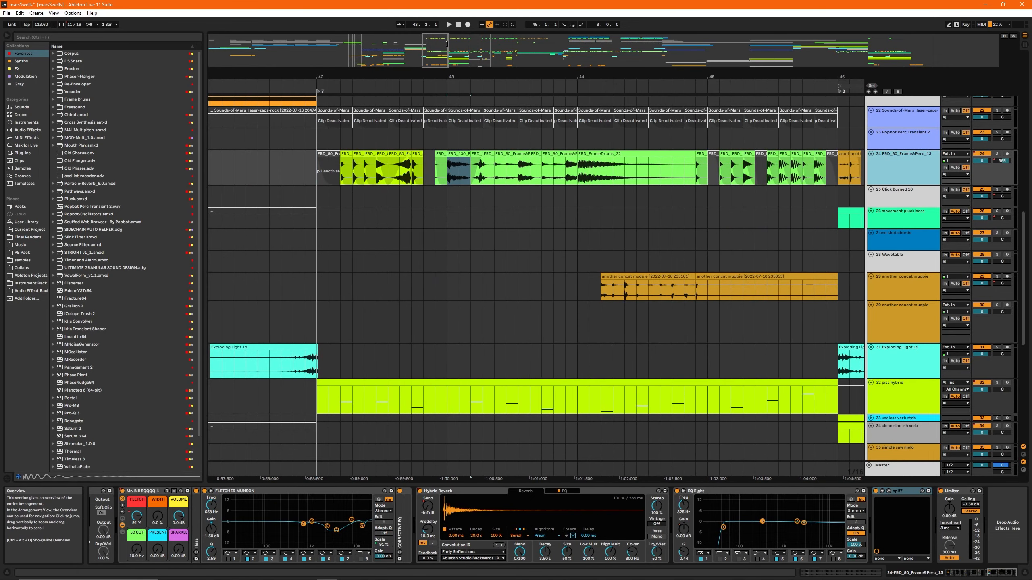
pyautogui.moveTo(439, 54); pyautogui.dragTo(438, 79)
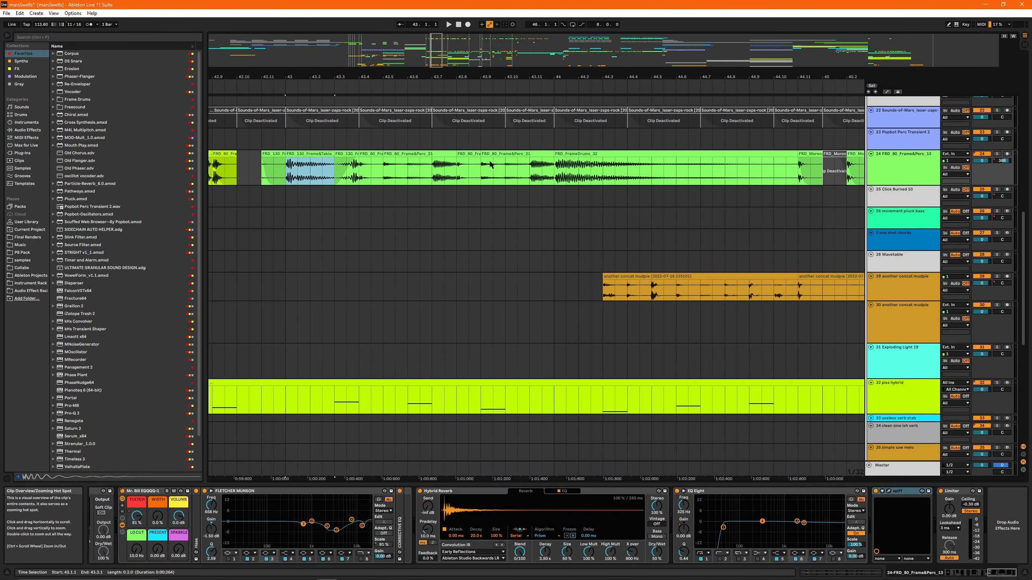
pyautogui.hotkey('ctrl', 'f')
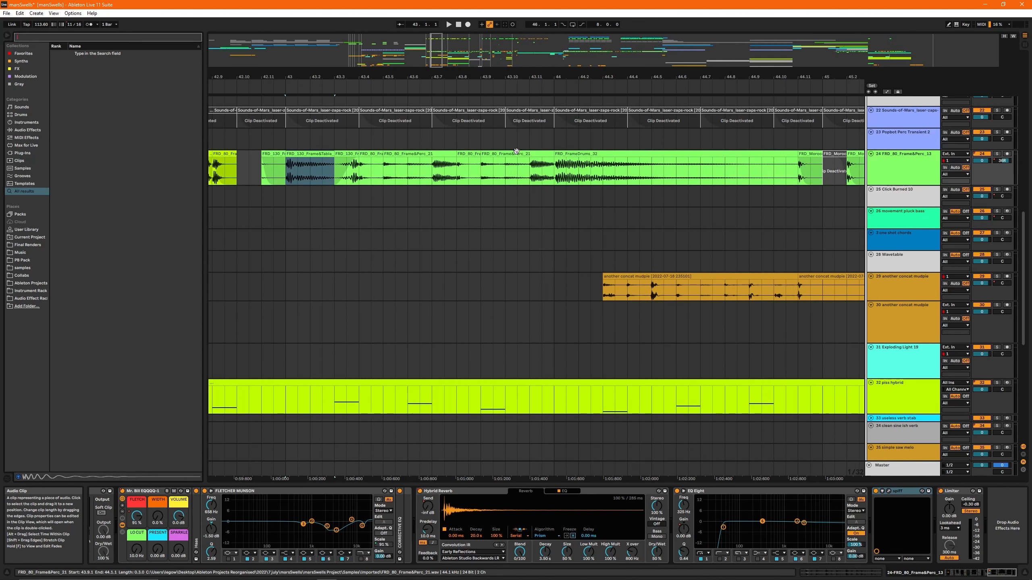
pyautogui.moveTo(389, 77); pyautogui.dragTo(389, 61)
pyautogui.click(60, 39)
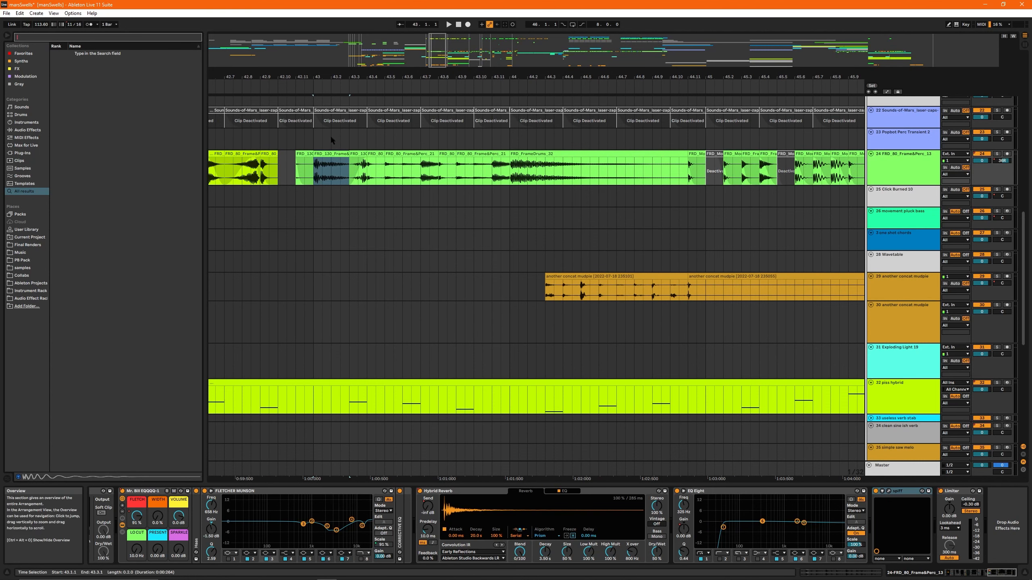
pyautogui.press('Escape')
# - Solo track 24 and play its sliced percussion from bar 43
pyautogui.press('space')
pyautogui.press('s')
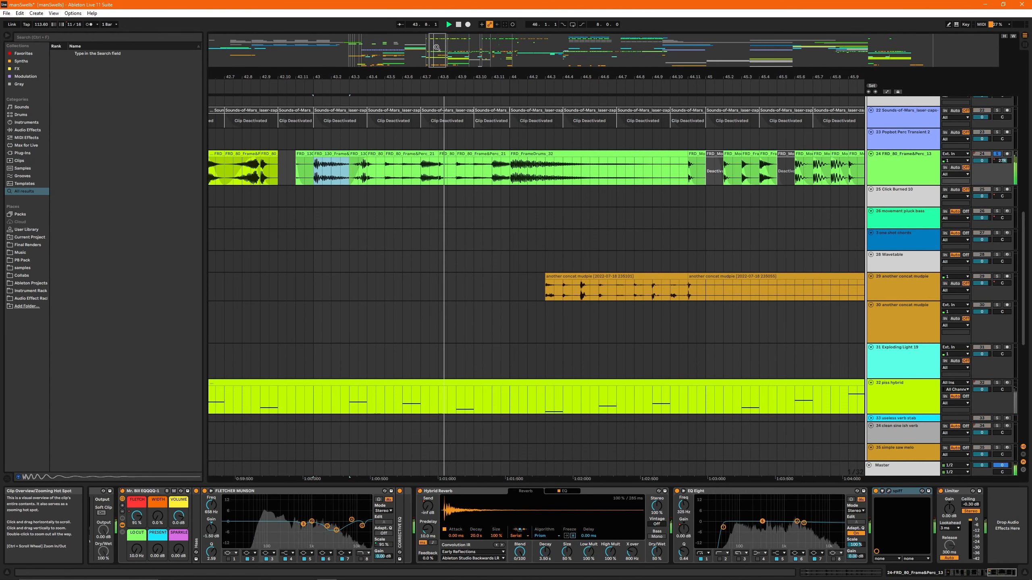
pyautogui.moveTo(437, 53); pyautogui.dragTo(442, 43)
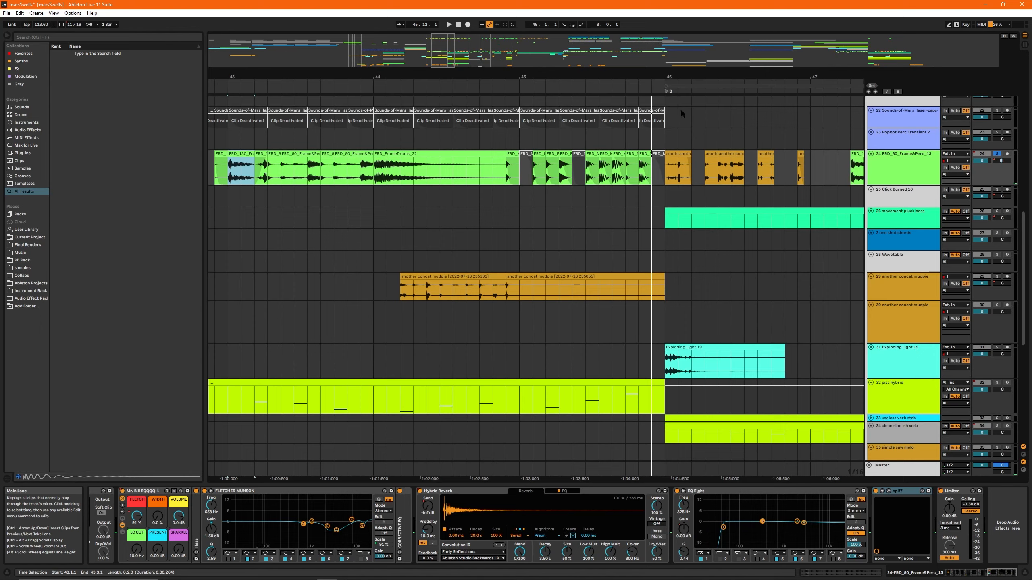
# - Play the section from bar 46 with all tracks audible and look over the lower tracks down to the drum rack and concat clips
pyautogui.moveTo(673, 77); pyautogui.dragTo(572, 74)
pyautogui.click(396, 177)
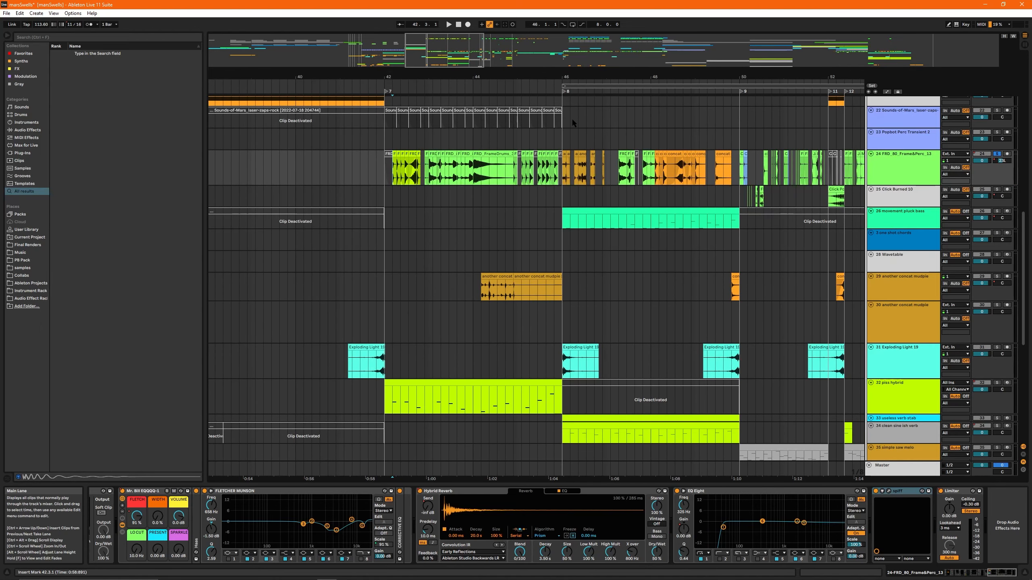
pyautogui.click(555, 197)
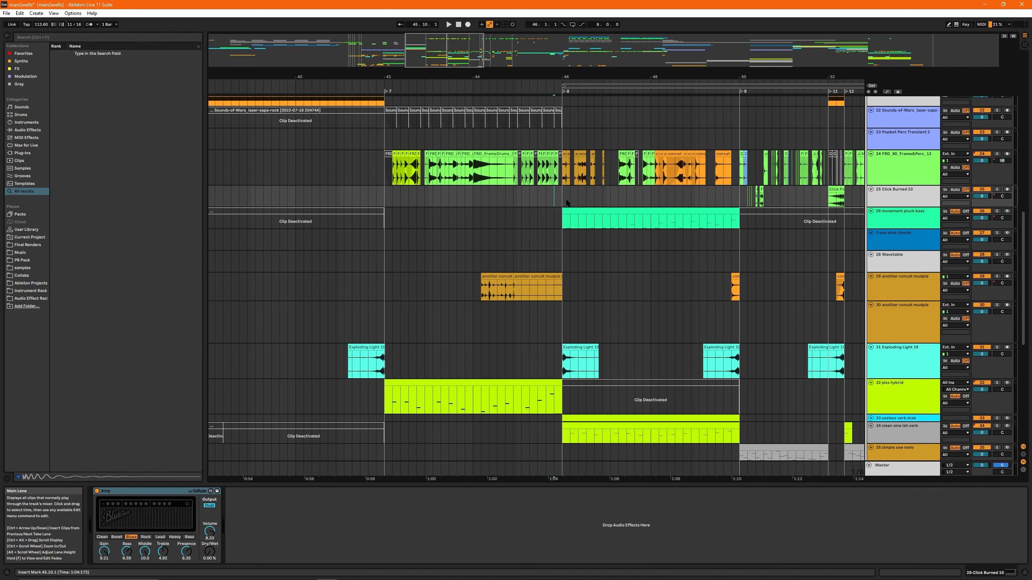
pyautogui.click(564, 199)
pyautogui.press('space')
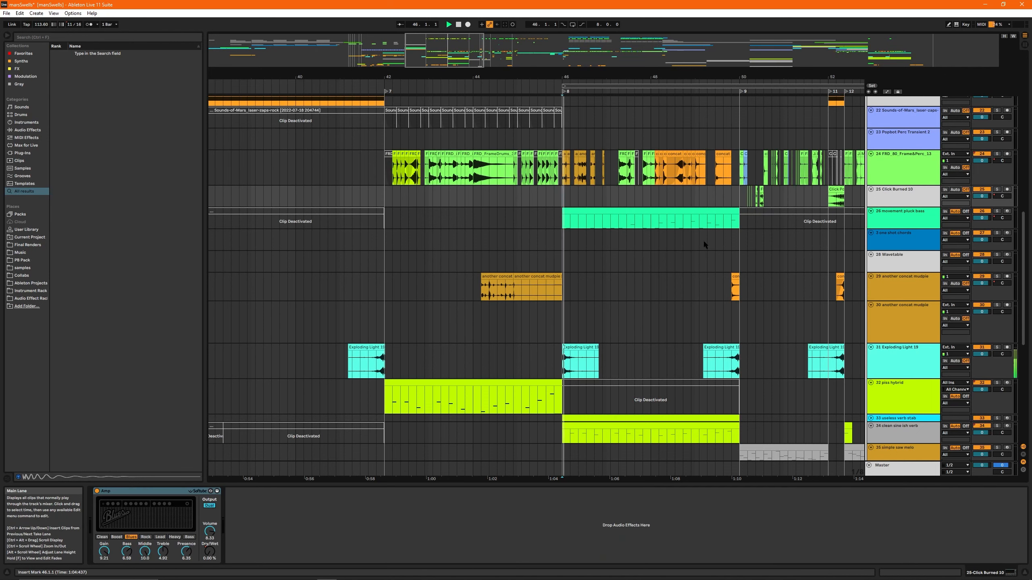
pyautogui.scroll(-5, 445, 316)
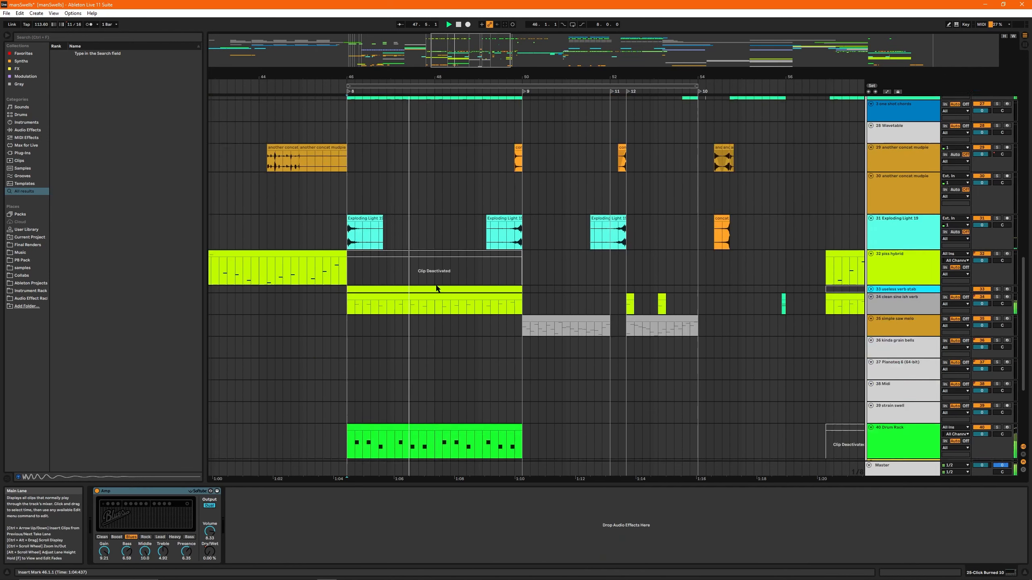
pyautogui.scroll(-3, 474, 301)
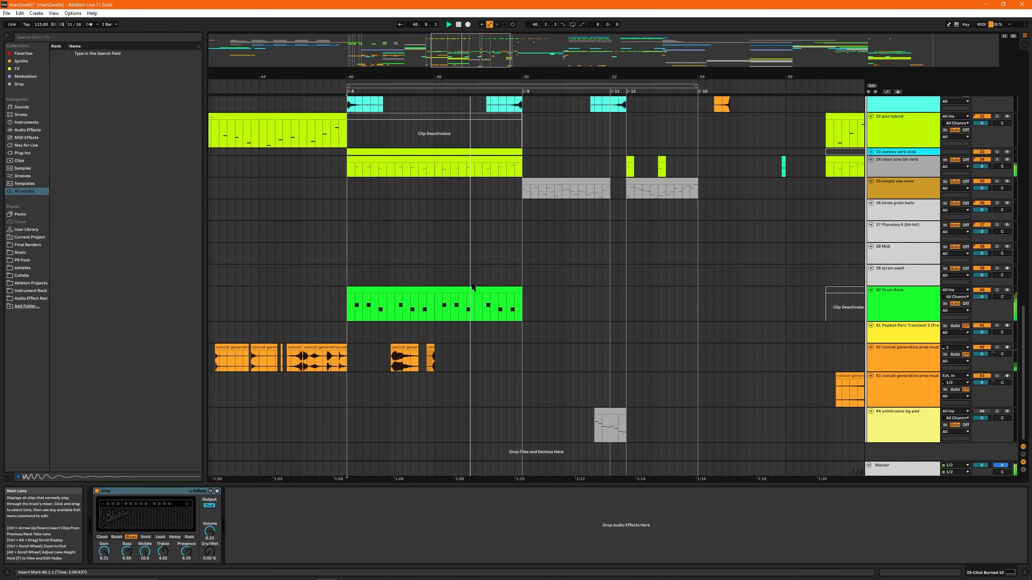
# - Stop playback, select the movement pluck bass clip at bar 46 and audition it with track 26 soloed
pyautogui.scroll(5, 451, 291)
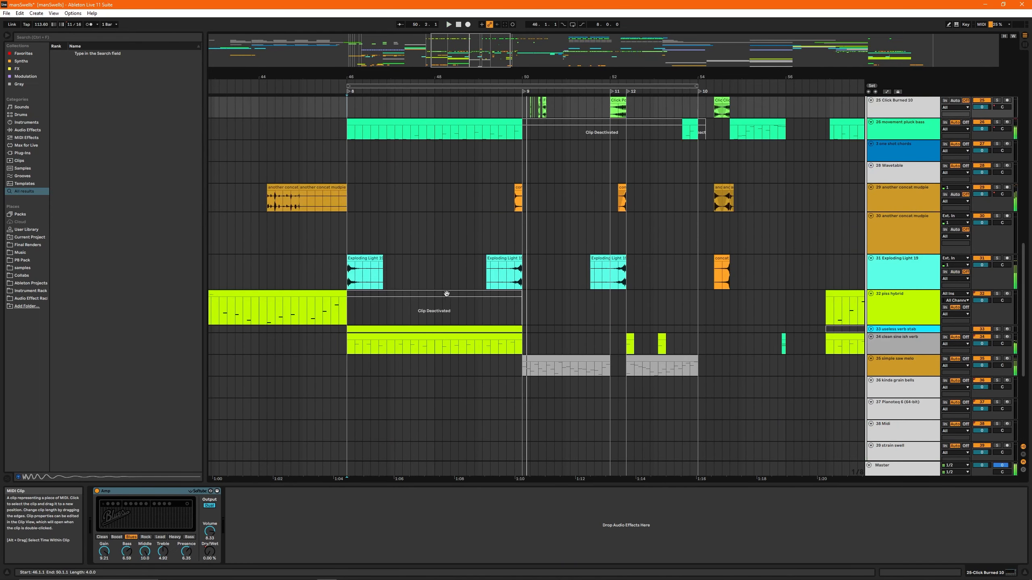
pyautogui.press('space')
pyautogui.scroll(3, 453, 246)
pyautogui.scroll(-2, 454, 250)
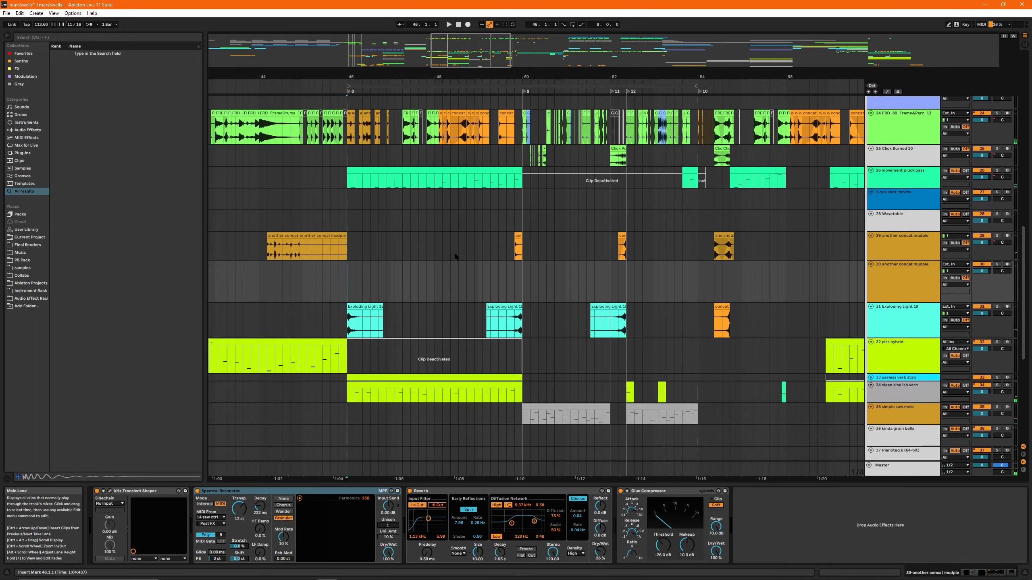
pyautogui.click(394, 175)
pyautogui.click(393, 171)
pyautogui.press('space')
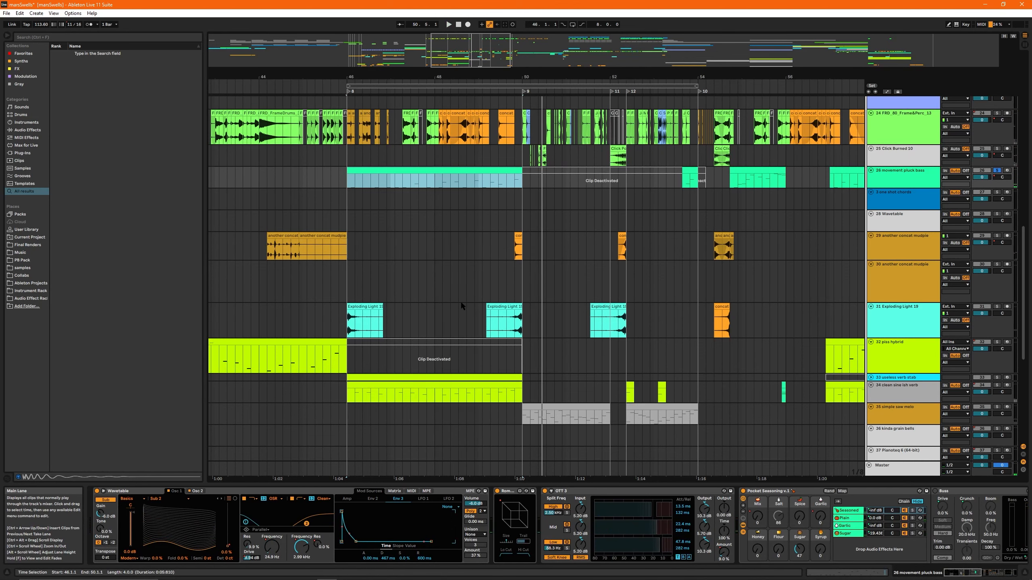
# - Show the automation lanes, fold the Master track and examine the envelopes on the movement pluck bass track
pyautogui.press('a')
pyautogui.scroll(-3, 413, 231)
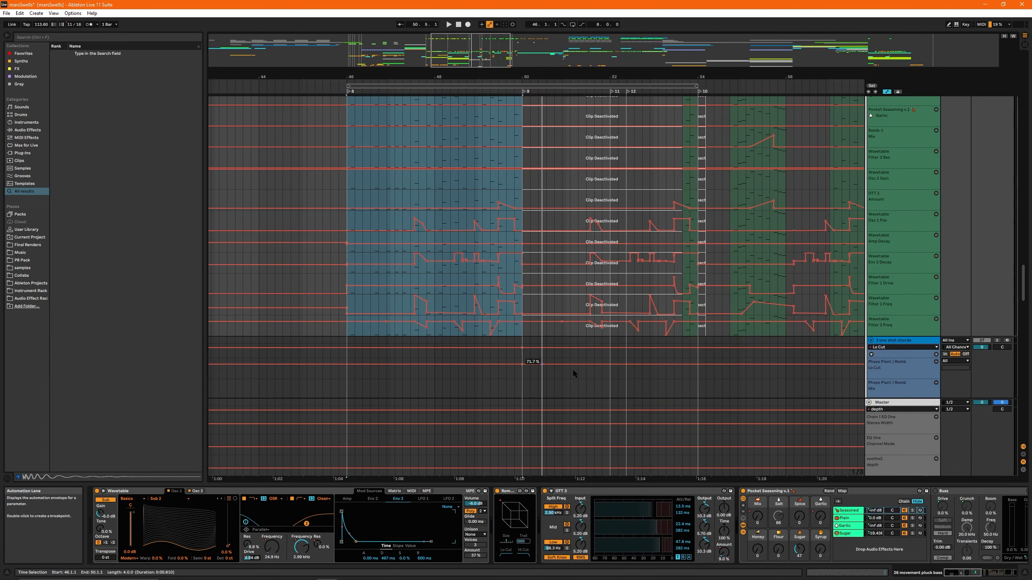
pyautogui.click(869, 402)
pyautogui.scroll(4, 427, 331)
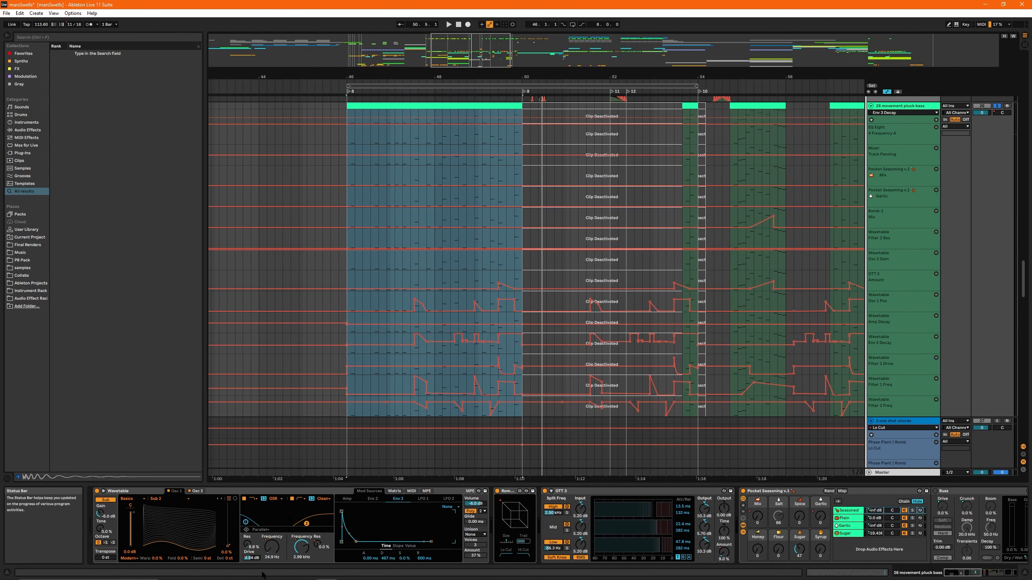
# - Play the soloed pluck bass from bar 46 and view the settings of Wavetable's oscillator 1
pyautogui.press('space')
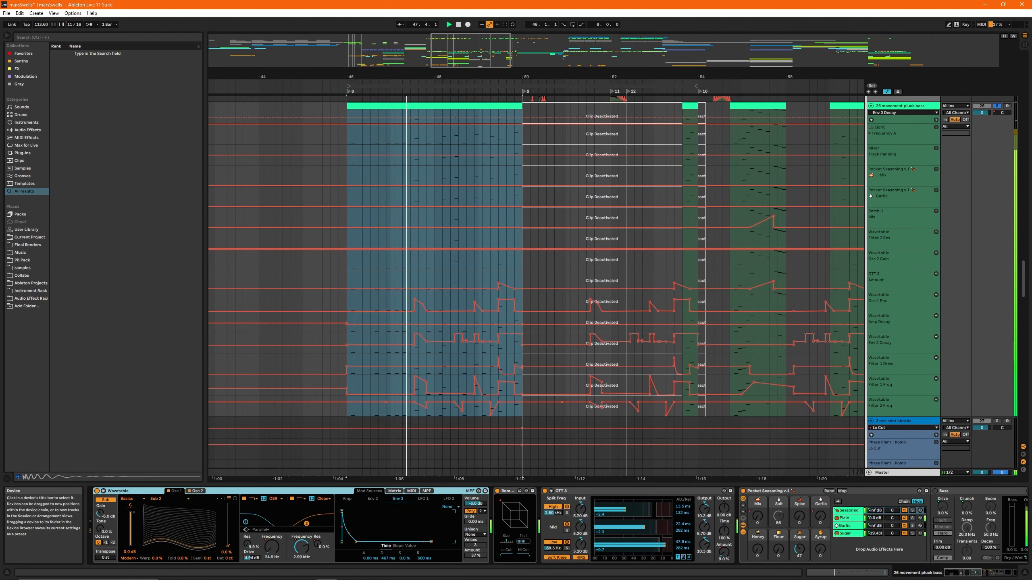
pyautogui.click(197, 491)
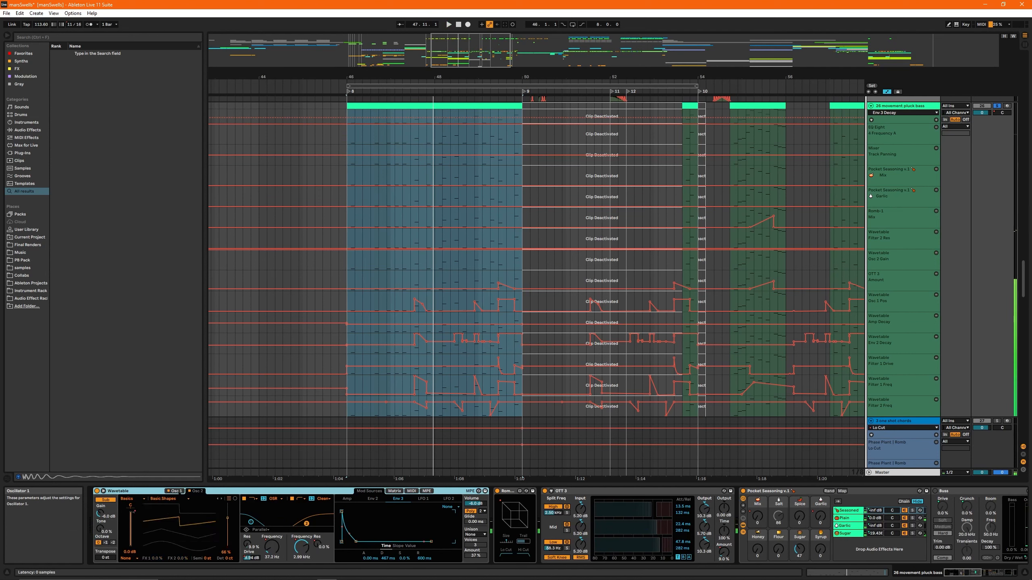
pyautogui.click(197, 491)
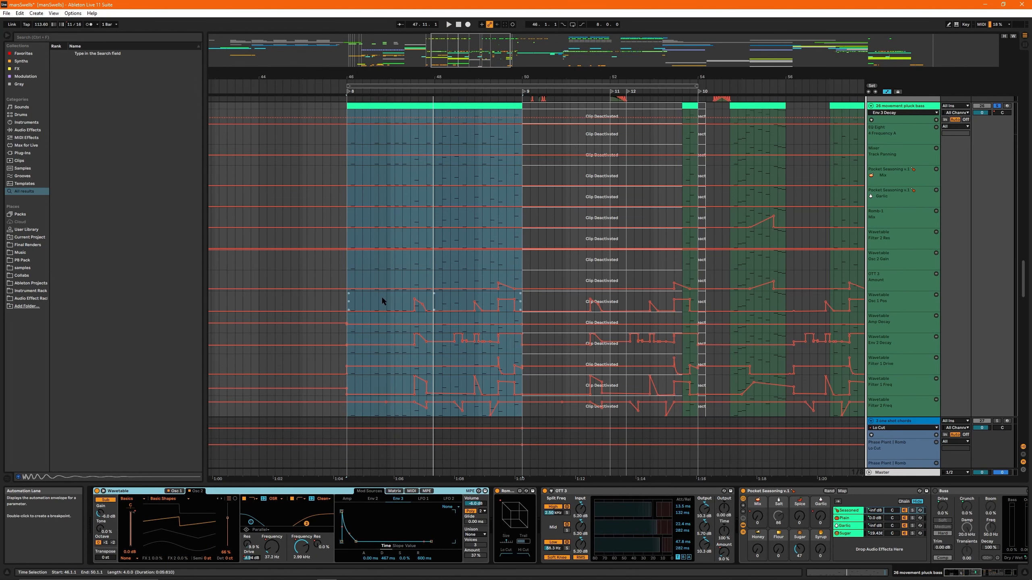
# - Collapse the Groove, Color and Subtle Stereo devices inside the pluck bass track's Pocket Seasoning rack
pyautogui.click(772, 491)
pyautogui.hscroll(5, 585, 493)
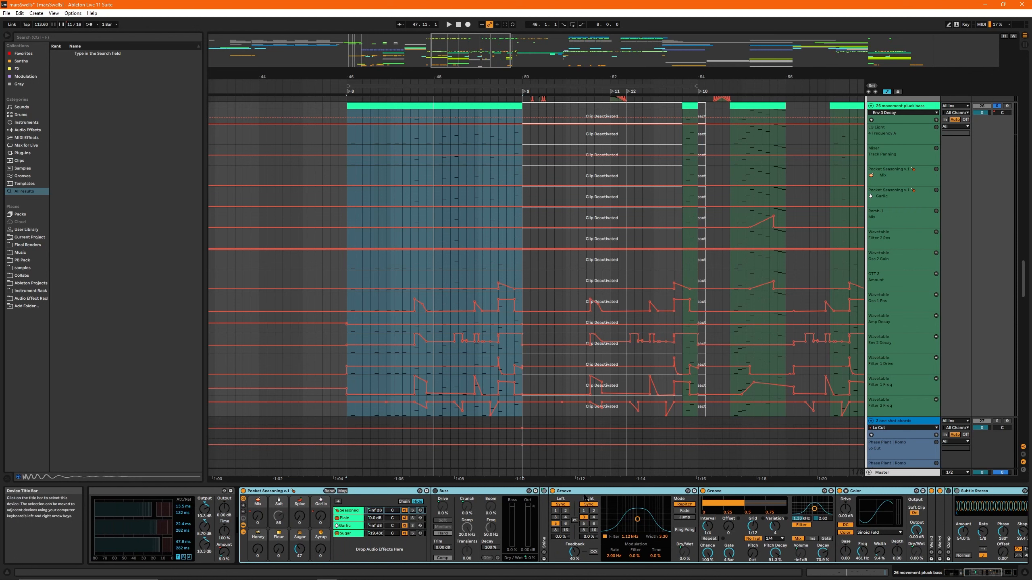
pyautogui.doubleClick(585, 492)
pyautogui.doubleClick(587, 491)
pyautogui.doubleClick(598, 491)
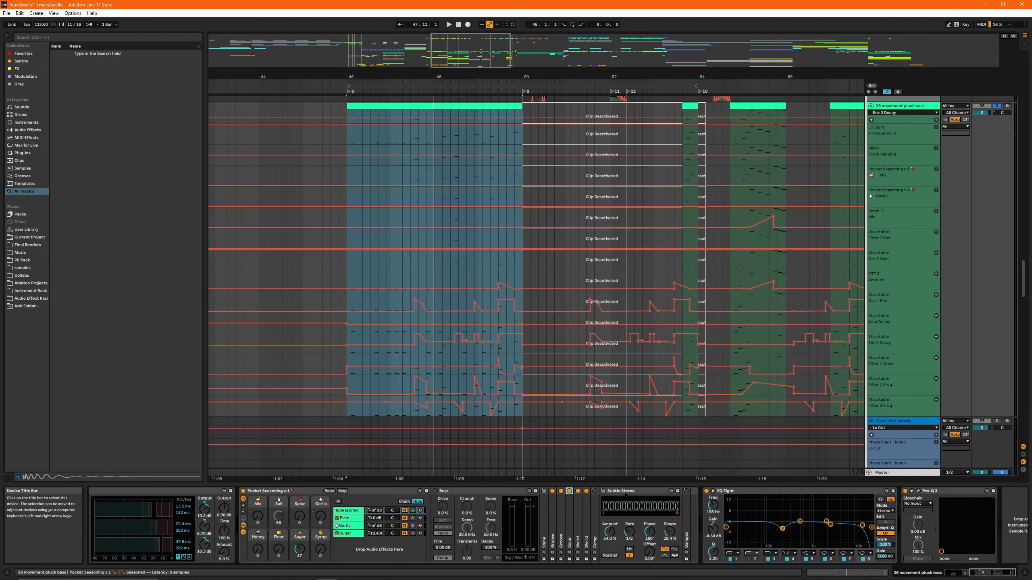
pyautogui.doubleClick(633, 492)
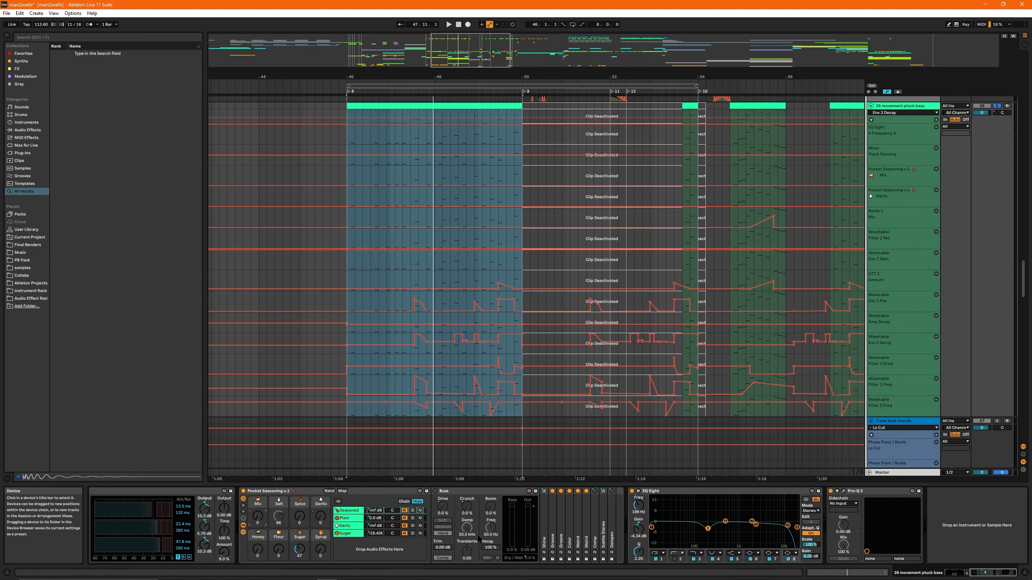
# - Add a locator at 43.4.1, between the locators at bars 42 and 46
pyautogui.scroll(-3, 320, 88)
pyautogui.rightClick(319, 91)
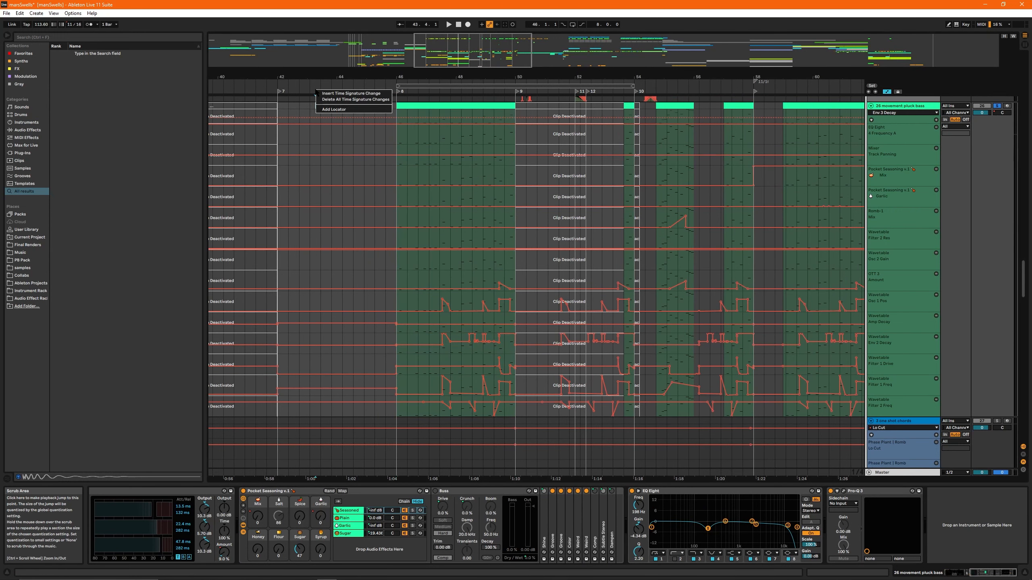
pyautogui.click(336, 109)
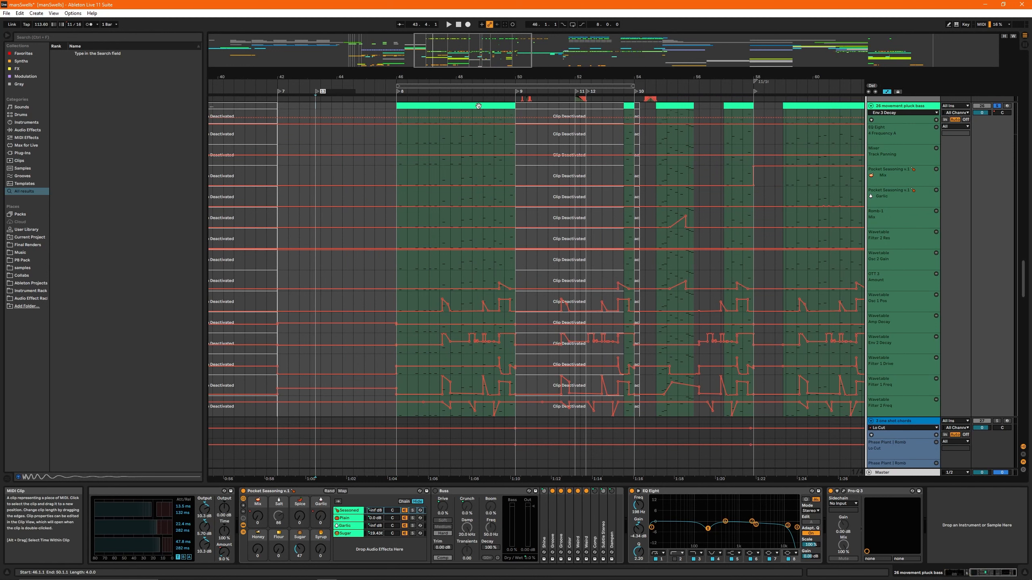
# - Browse the emoji, symbol and kaomoji collections for something to name the new locator
pyautogui.press('super+period')
pyautogui.scroll(-8, 409, 176)
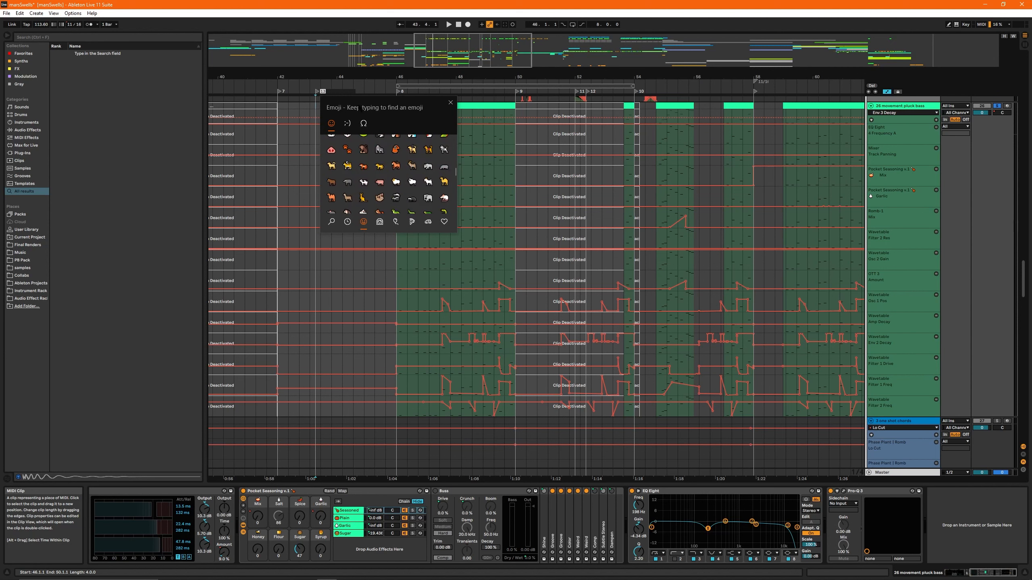
pyautogui.click(364, 123)
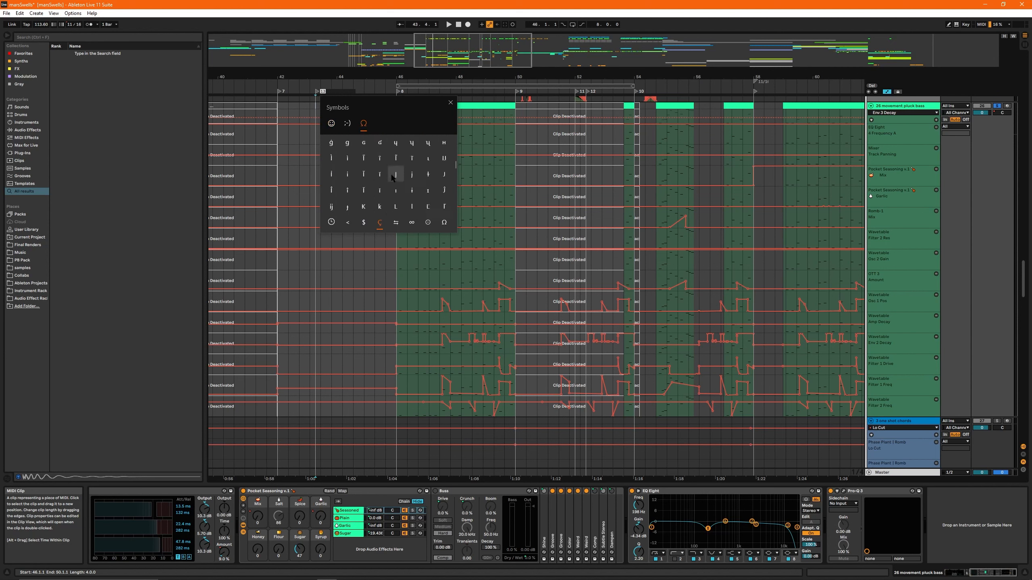
pyautogui.click(346, 123)
pyautogui.scroll(-5, 430, 183)
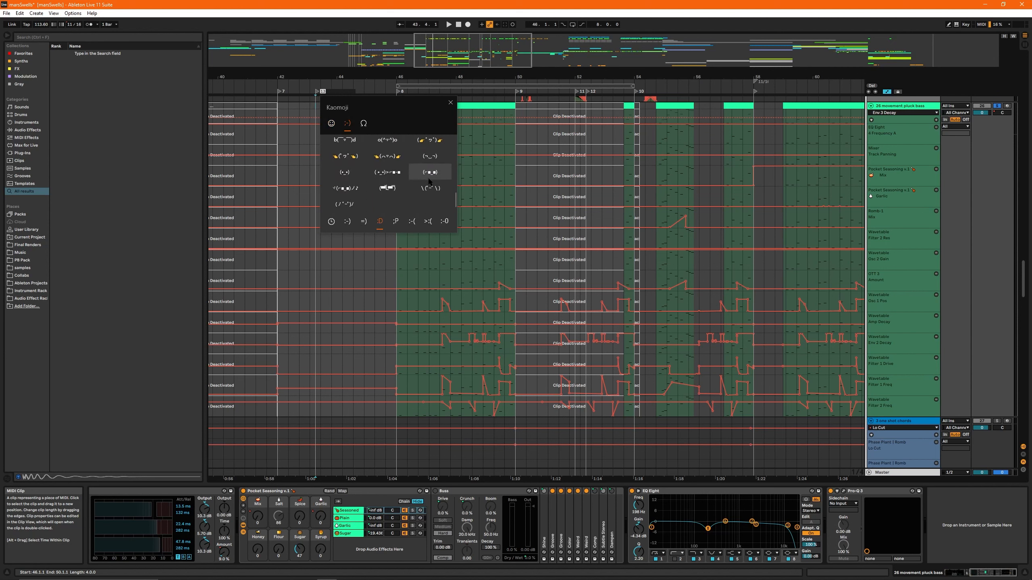
pyautogui.scroll(-5, 433, 184)
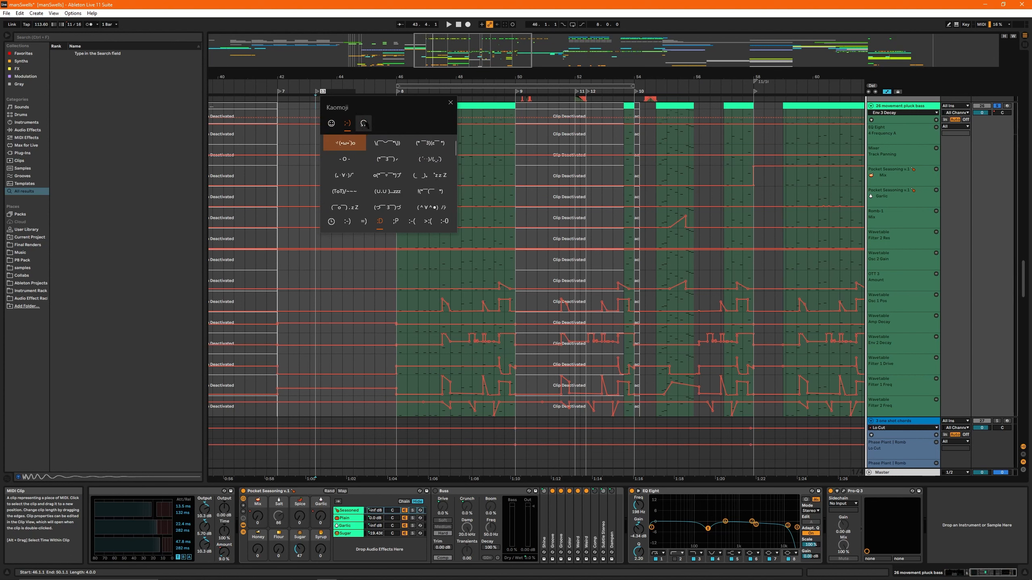
pyautogui.scroll(-5, 420, 179)
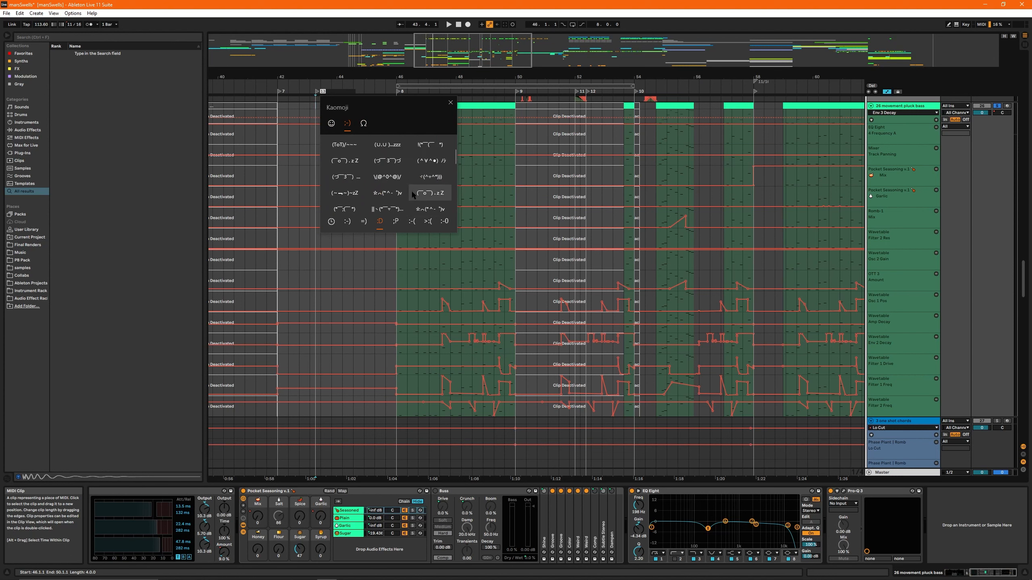
pyautogui.scroll(-5, 419, 192)
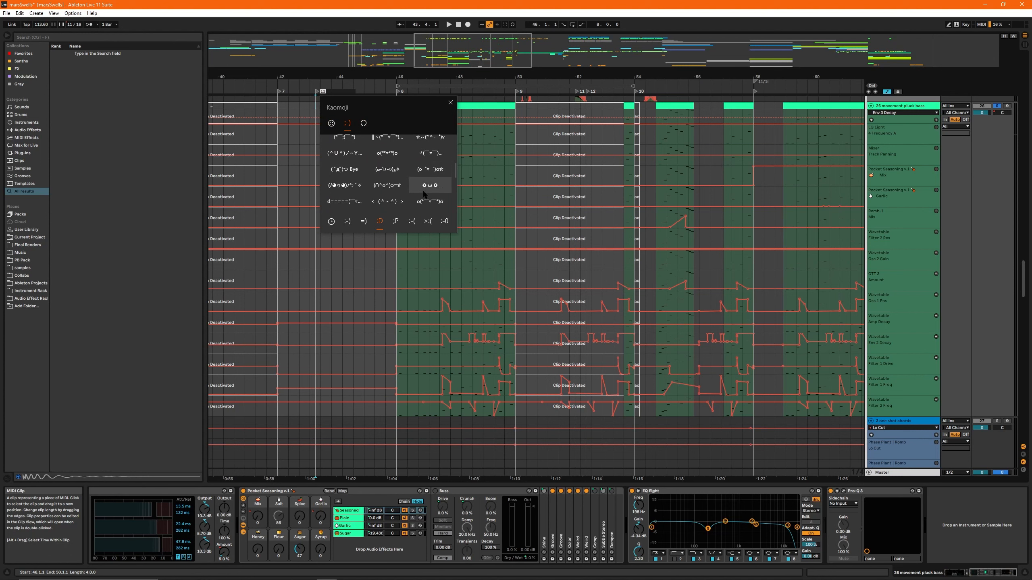
pyautogui.scroll(-5, 425, 198)
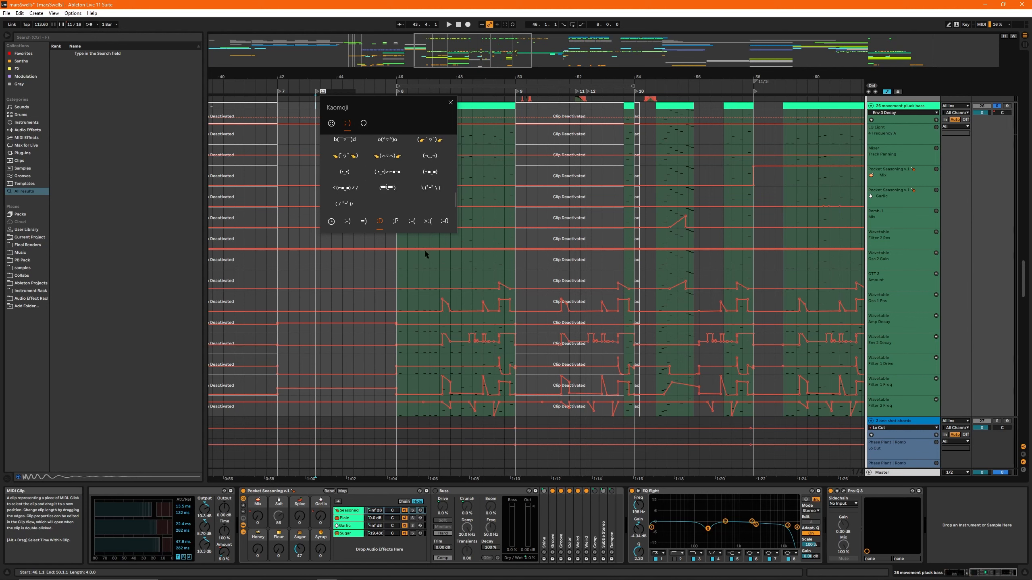
pyautogui.click(395, 222)
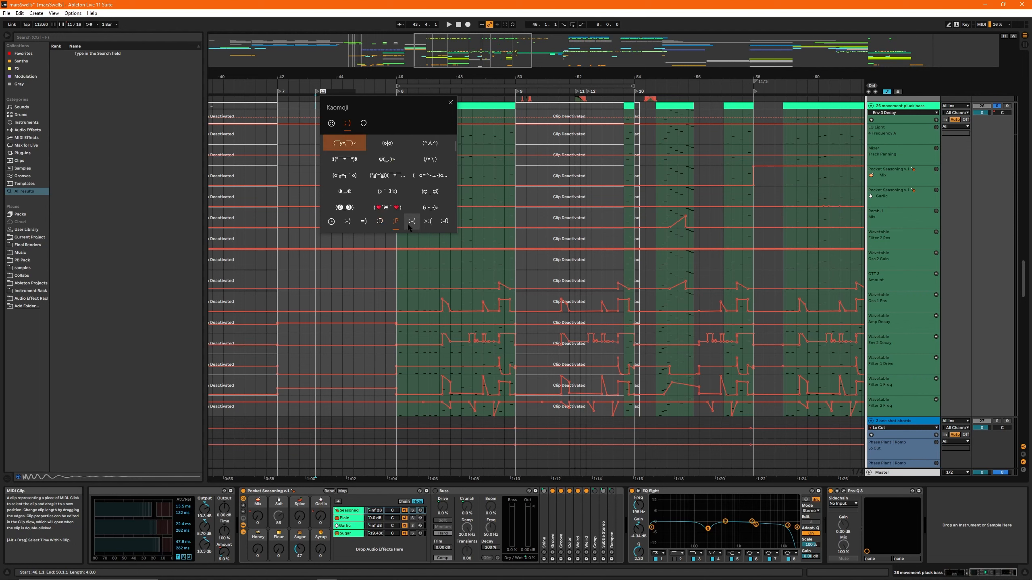
pyautogui.click(411, 223)
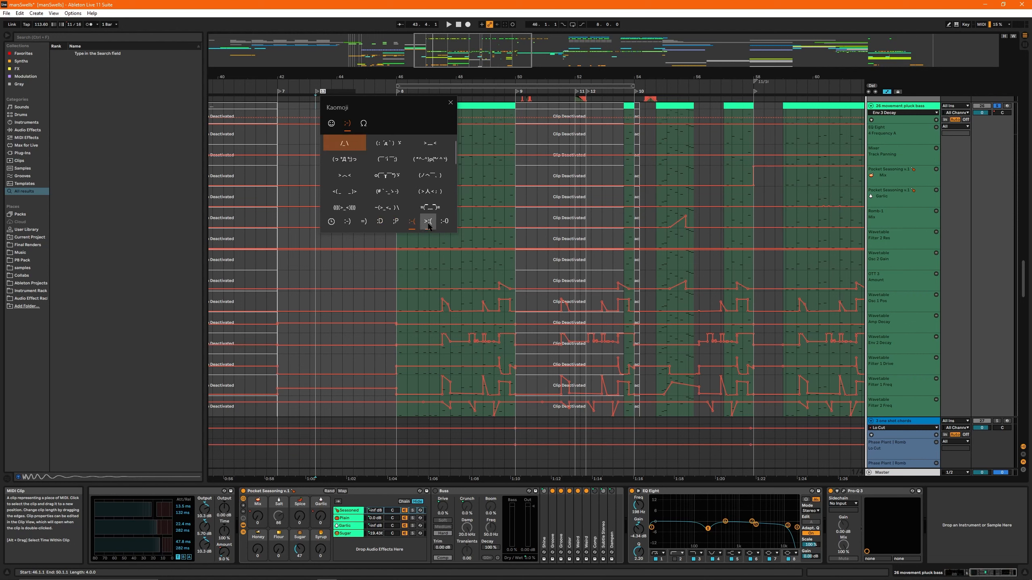
pyautogui.click(420, 222)
pyautogui.click(414, 225)
pyautogui.click(348, 223)
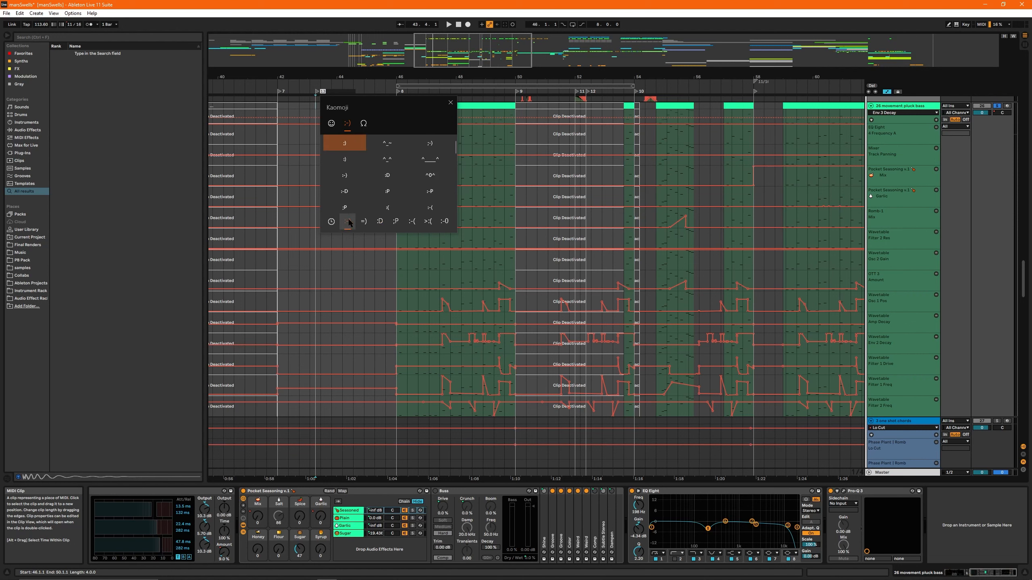
pyautogui.click(360, 222)
pyautogui.scroll(-5, 360, 195)
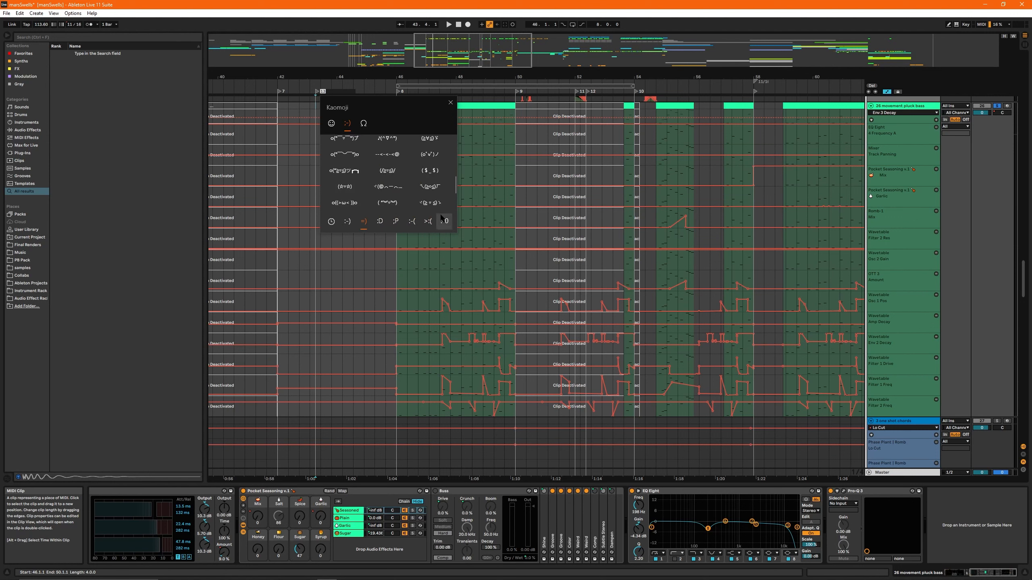
pyautogui.scroll(-4, 405, 177)
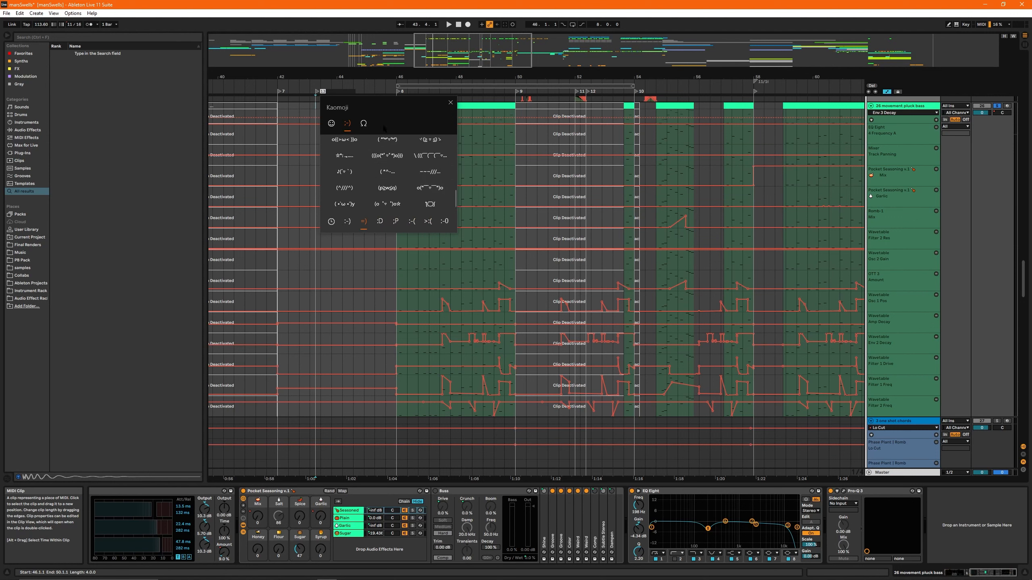
# - Name the new locator with the sunglasses-face emoji and move it to bar 44
pyautogui.click(331, 123)
pyautogui.click(379, 159)
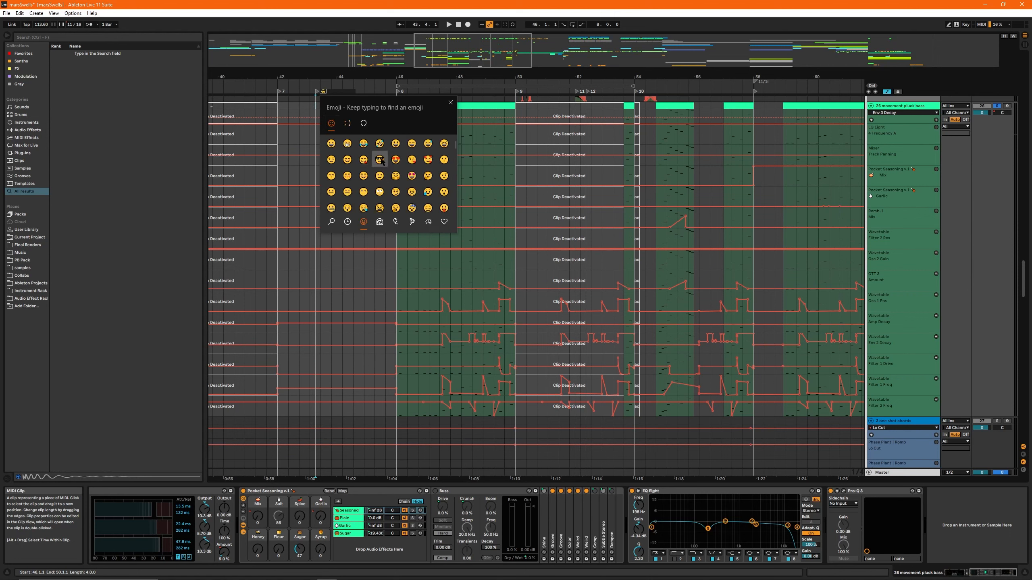
pyautogui.click(451, 102)
pyautogui.moveTo(323, 92); pyautogui.dragTo(423, 81)
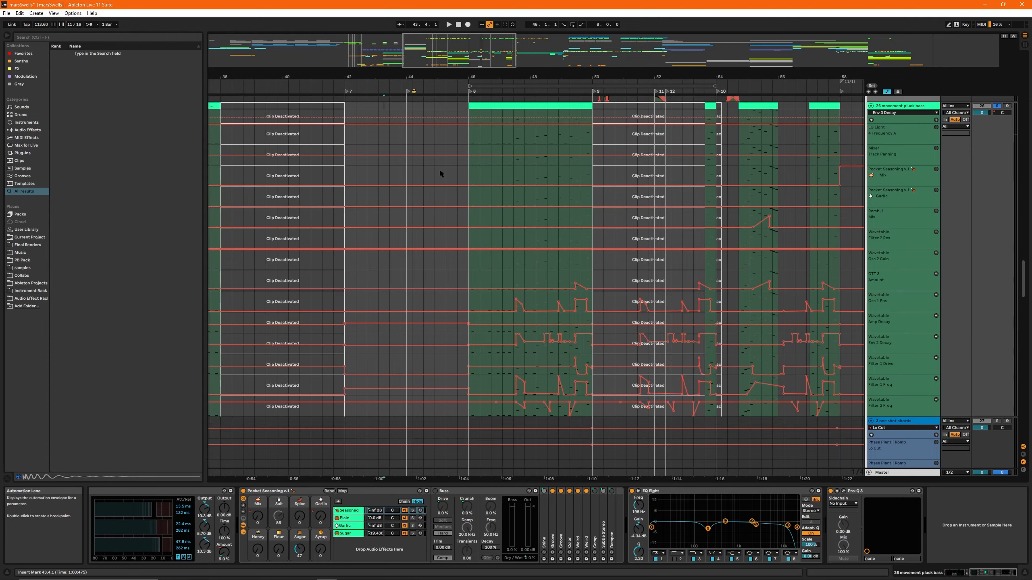
# - Hide the automation lanes and inspect the concat mudpie clip at 44.3.1 and the Drum Rack clip at bar 46
pyautogui.press('a')
pyautogui.click(423, 185)
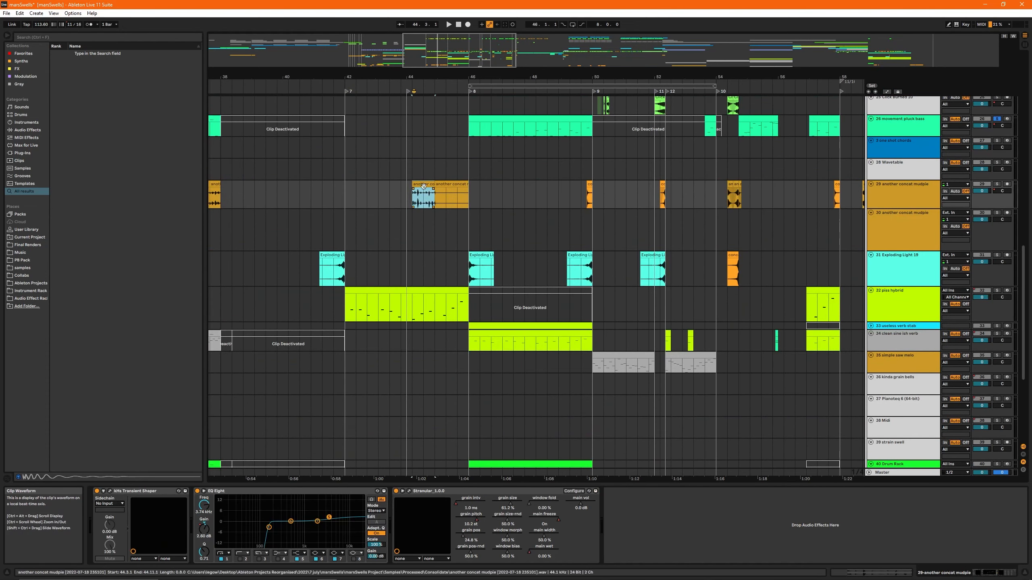
pyautogui.hscroll(-3, 569, 308)
pyautogui.scroll(-5, 569, 308)
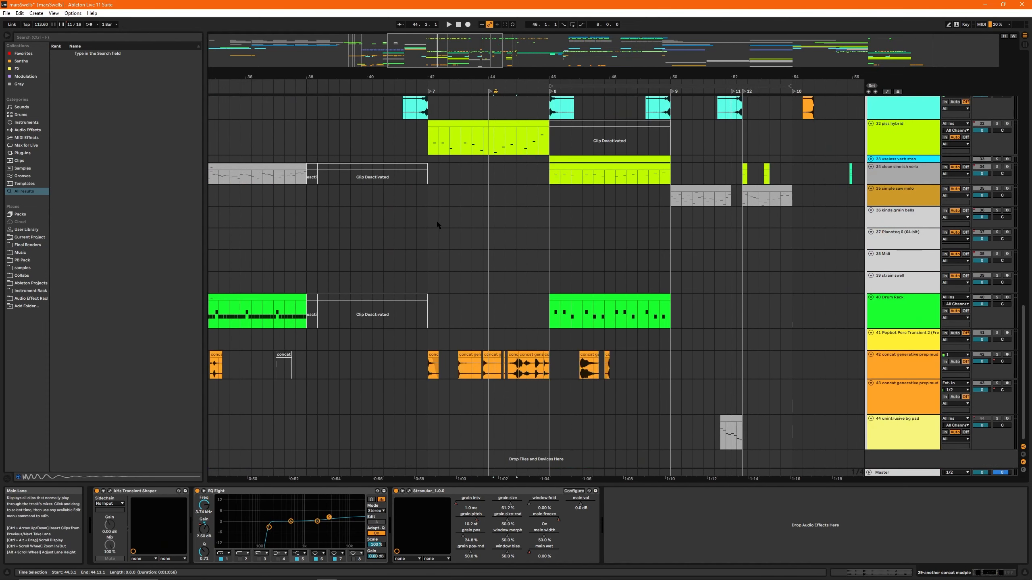
pyautogui.click(621, 315)
pyautogui.scroll(5, 601, 211)
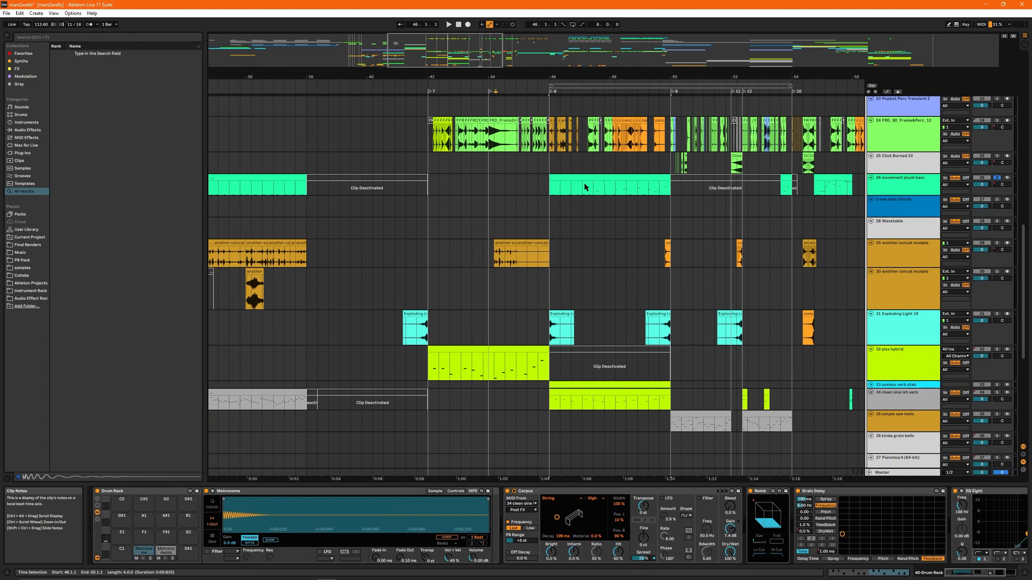
# - Select the movement pluck bass clip at bar 46 and play it briefly again with its track soloed
pyautogui.click(584, 186)
pyautogui.click(449, 23)
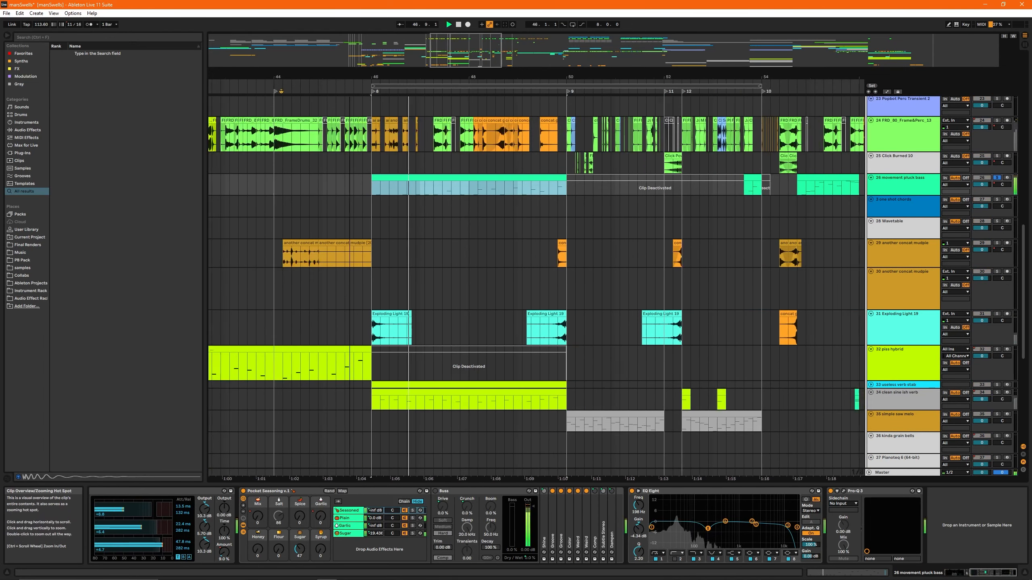
pyautogui.hscroll(3, 359, 210)
pyautogui.press('space')
# - Solo track 24 and play its sliced percussion from bar 46
pyautogui.click(997, 121)
pyautogui.hscroll(-1, 421, 101)
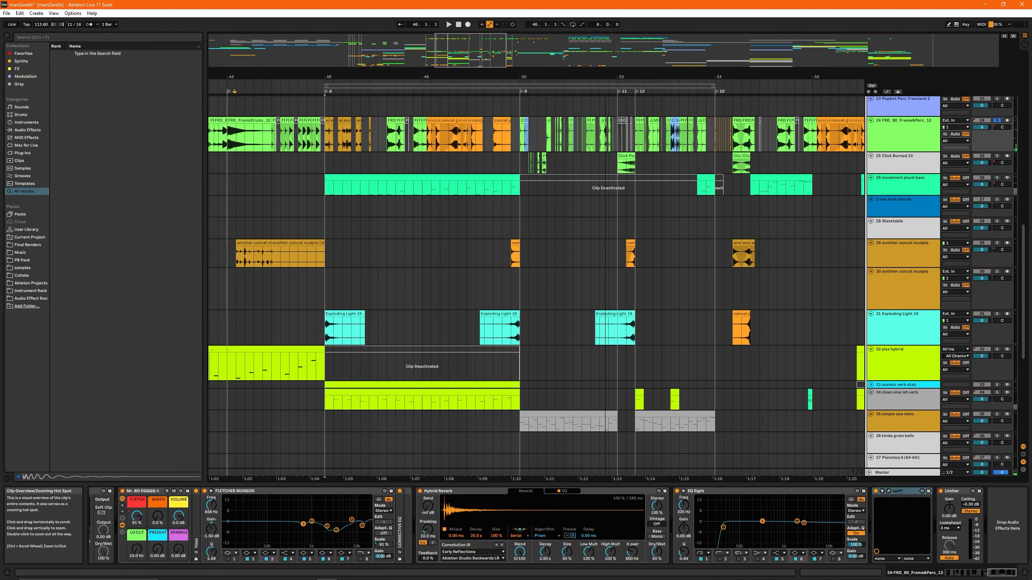
pyautogui.moveTo(470, 51); pyautogui.dragTo(462, 50)
pyautogui.press('space')
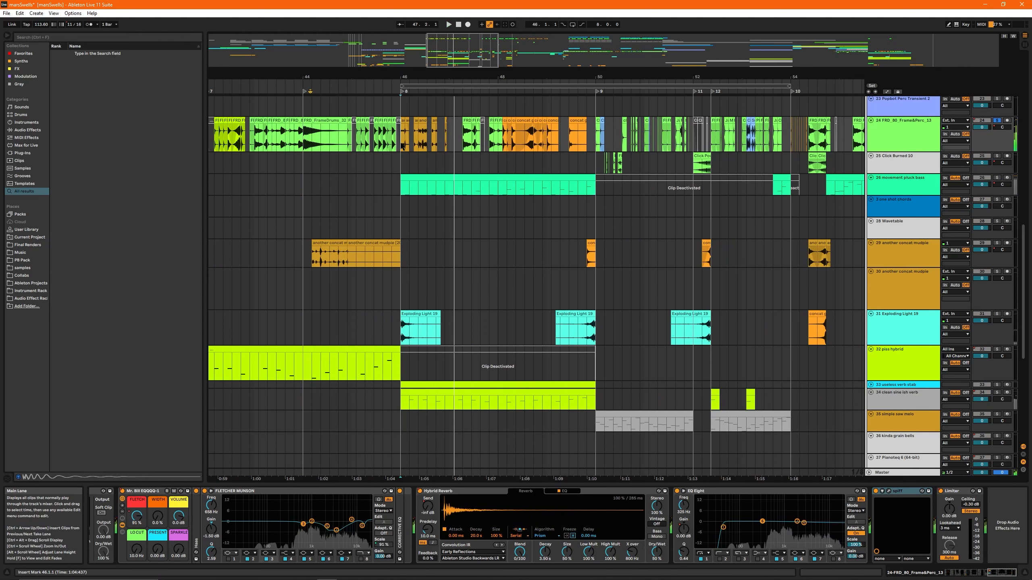
pyautogui.press('space')
# - Replay the start of bar 46 on track 24 and examine its device chain from Echo through Vocoder to OTT 3
pyautogui.scroll(2, 402, 147)
pyautogui.press('space')
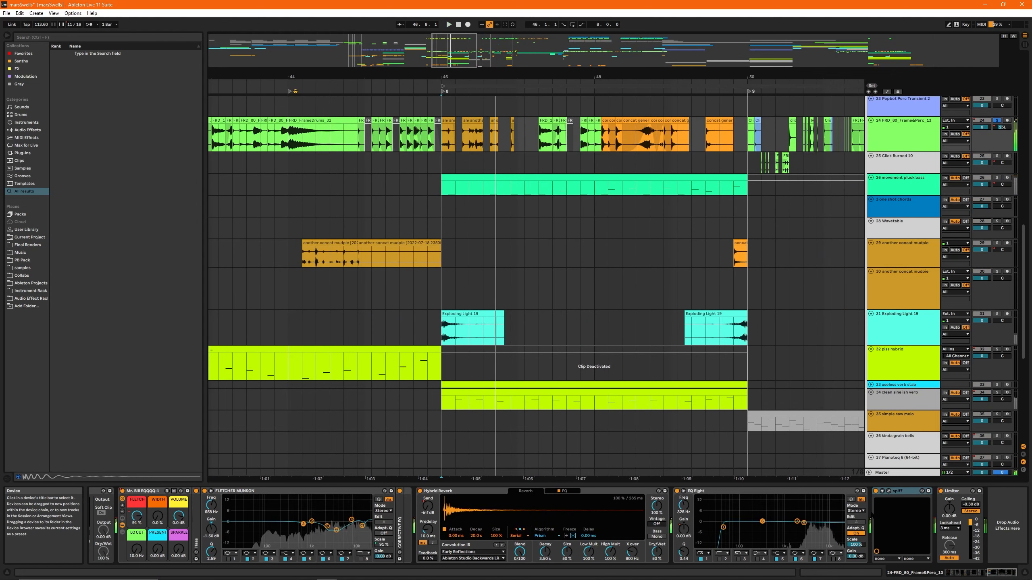
pyautogui.moveTo(996, 573); pyautogui.dragTo(953, 578)
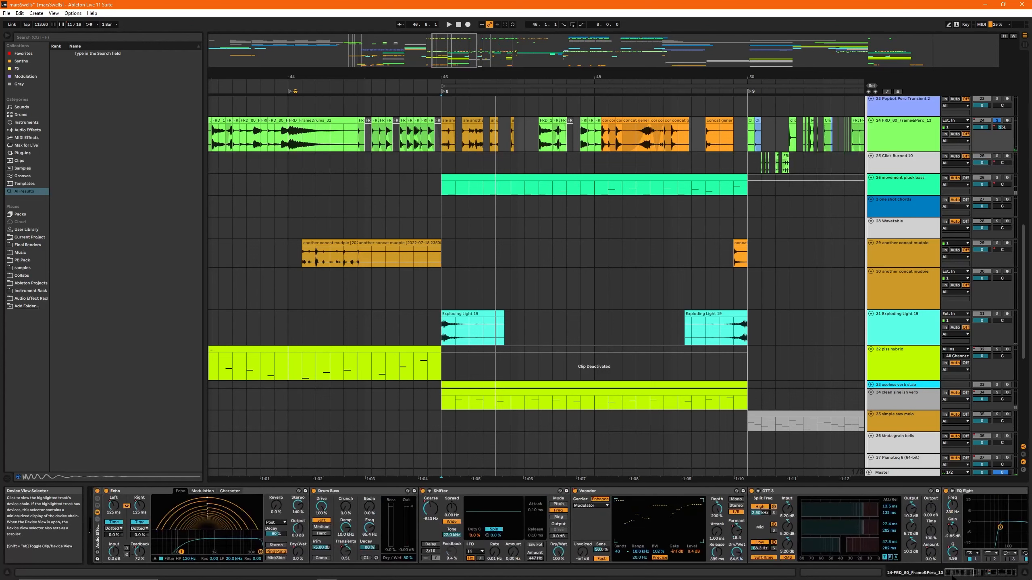
# - Play the soloed track 24 percussion briefly from bar 46 and select its Shifter device
pyautogui.press('space')
pyautogui.press('space')
pyautogui.click(513, 492)
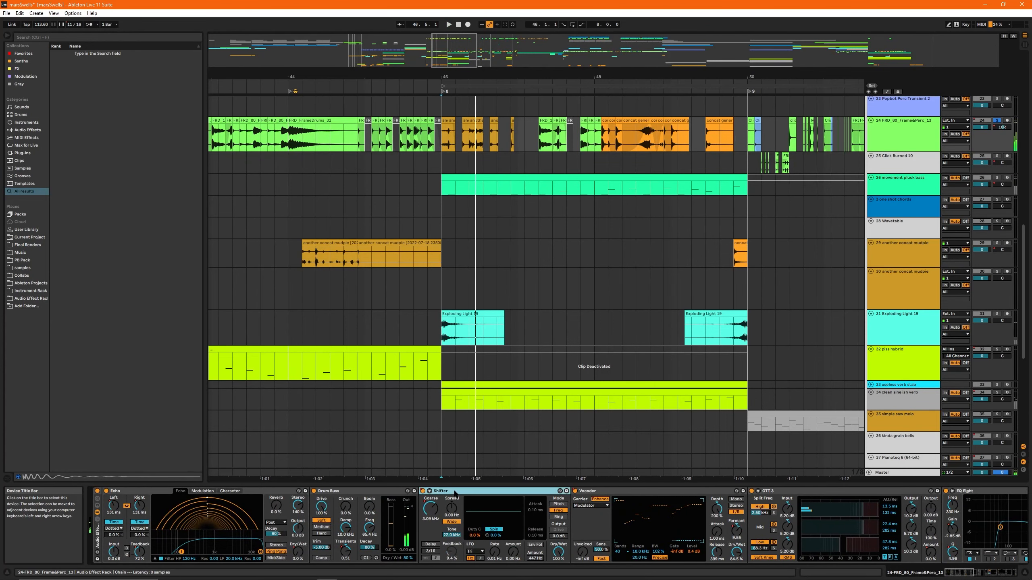
# - Show and hide track 24's automation lanes, reselect its Shifter device and place the insert marker at 45.11.1
pyautogui.press('a')
pyautogui.scroll(2, 547, 350)
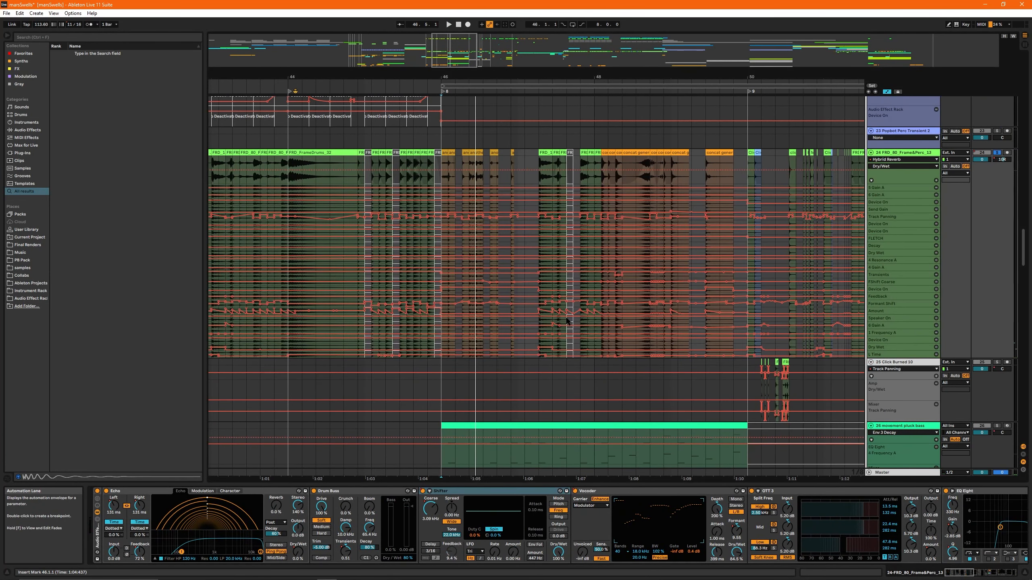
pyautogui.press('a')
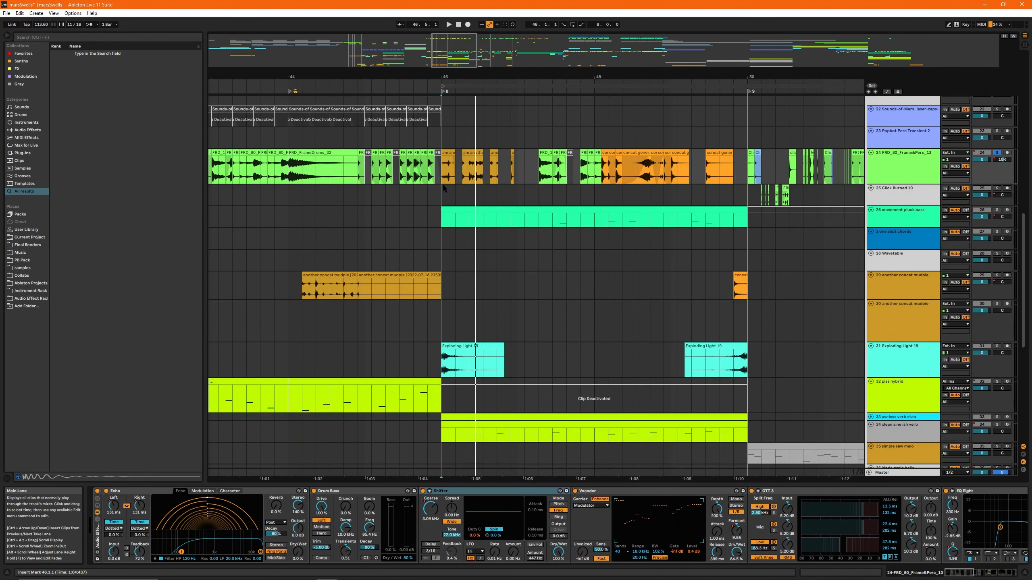
pyautogui.press('a')
pyautogui.press('a')
pyautogui.moveTo(452, 52); pyautogui.dragTo(454, 60)
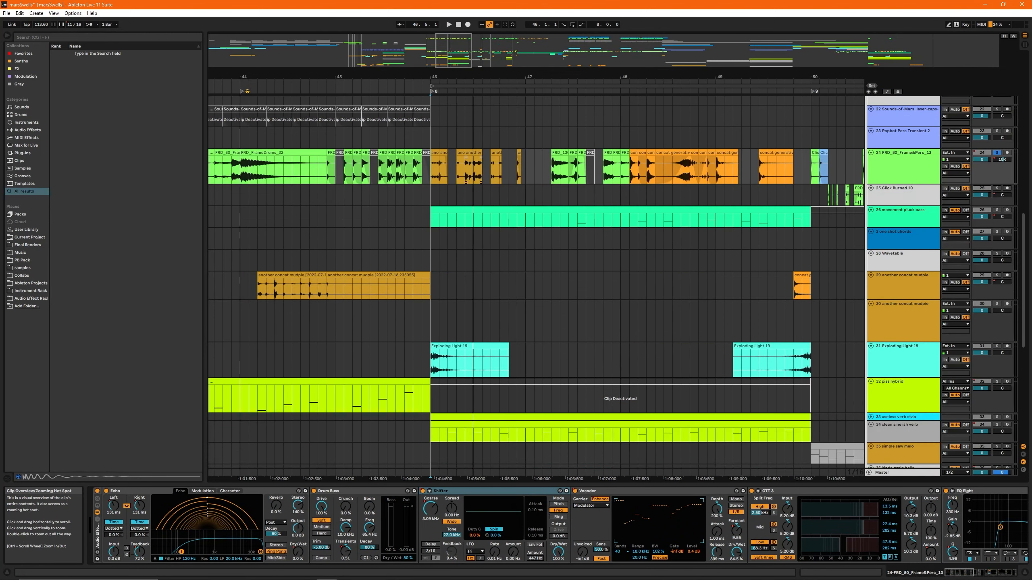
pyautogui.click(459, 491)
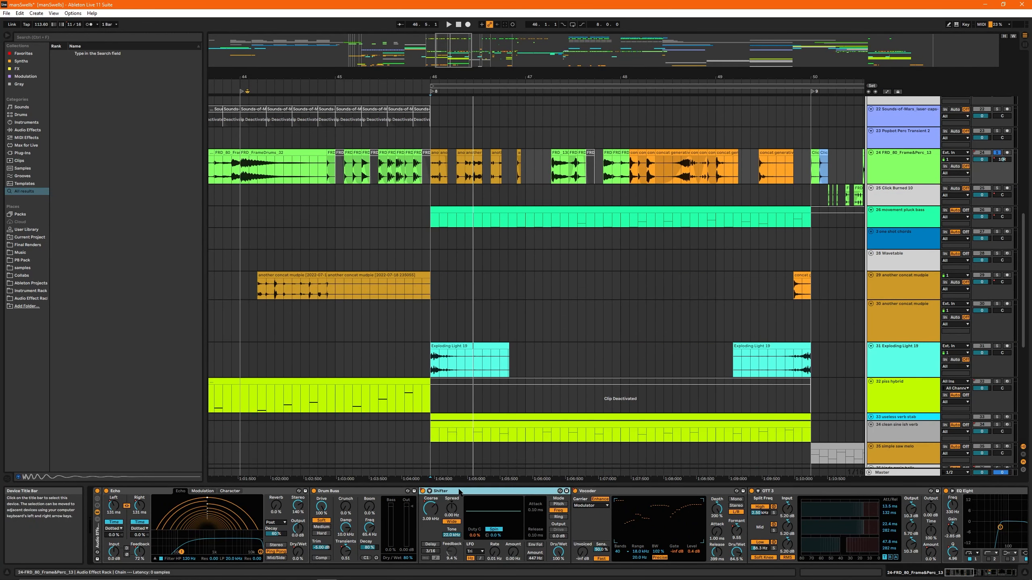
pyautogui.click(431, 179)
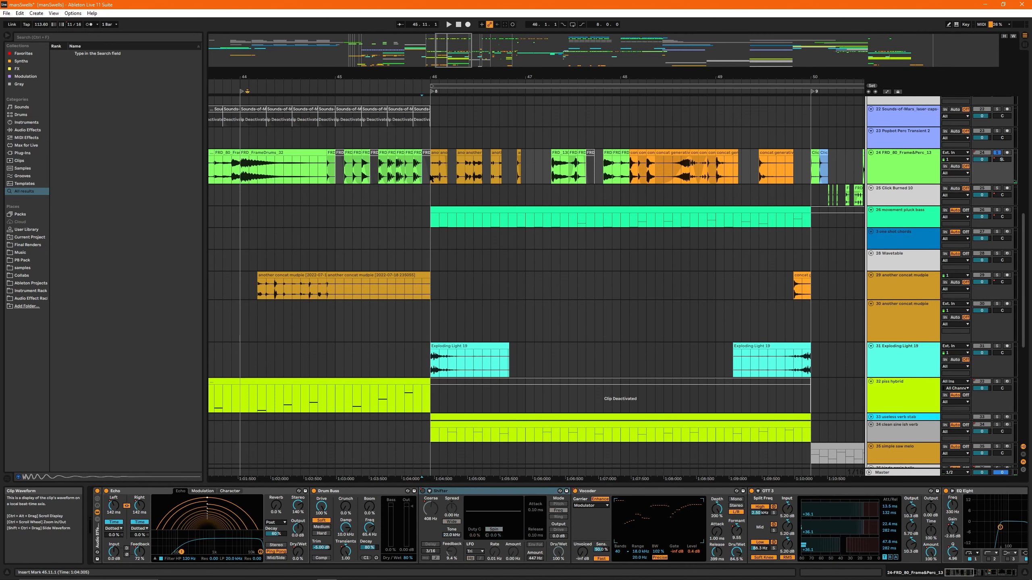
# - Solo track 31 and play its Exploding Light 19 clip at bar 46
pyautogui.click(475, 359)
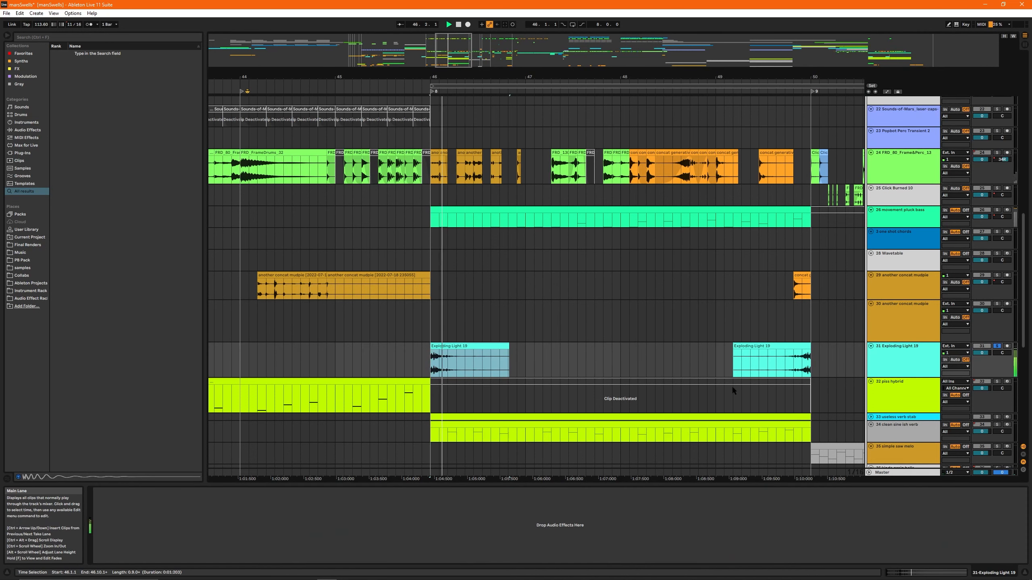
pyautogui.scroll(-5, 482, 314)
pyautogui.moveTo(451, 52); pyautogui.dragTo(334, 52)
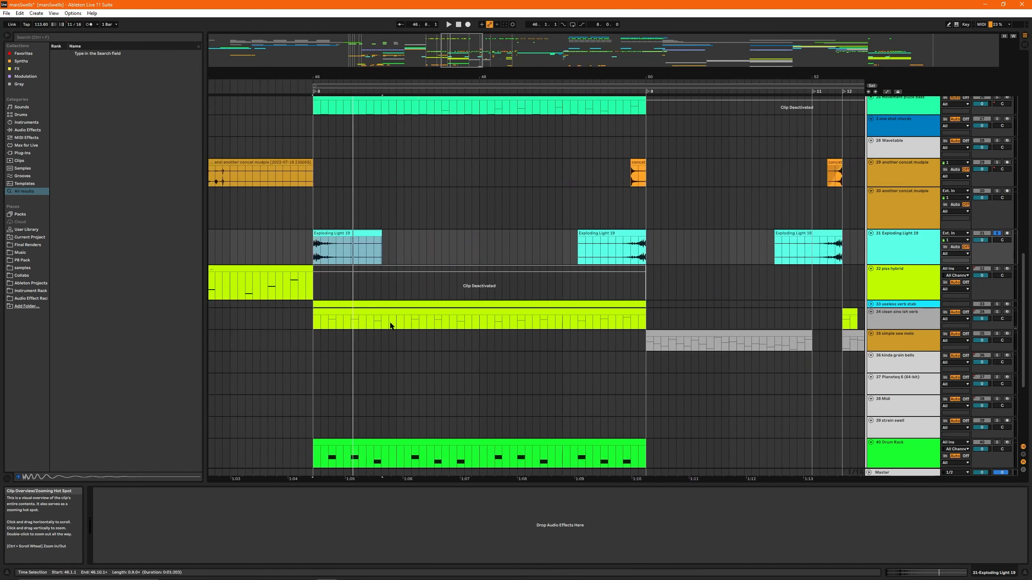
# - Play the clean sine ish verb clip at bar 46 with its track soloed and inspect the useless verb stab clip's device chain
pyautogui.click(369, 311)
pyautogui.scroll(-1, 392, 320)
pyautogui.press('space')
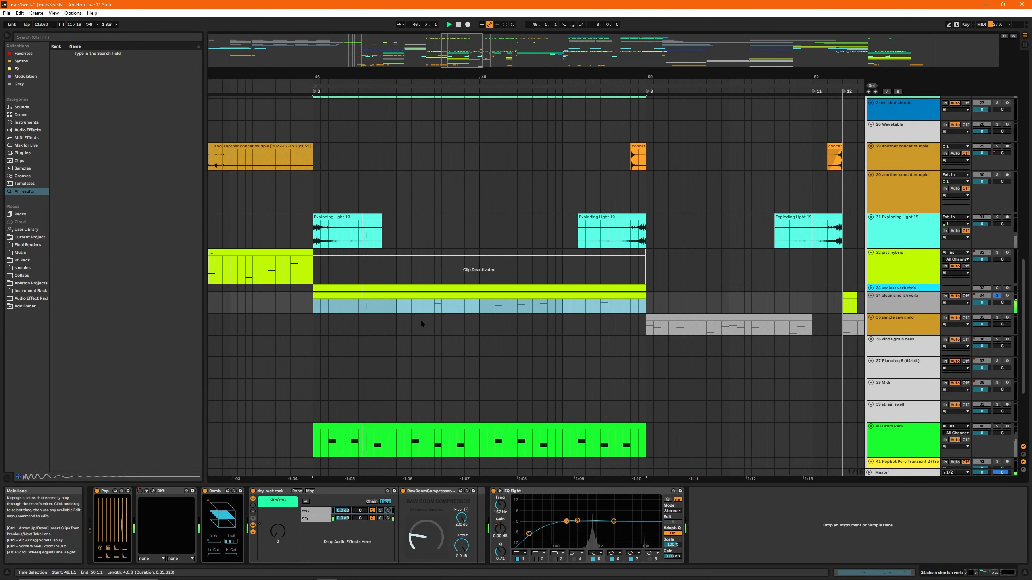
pyautogui.press('space')
pyautogui.click(360, 288)
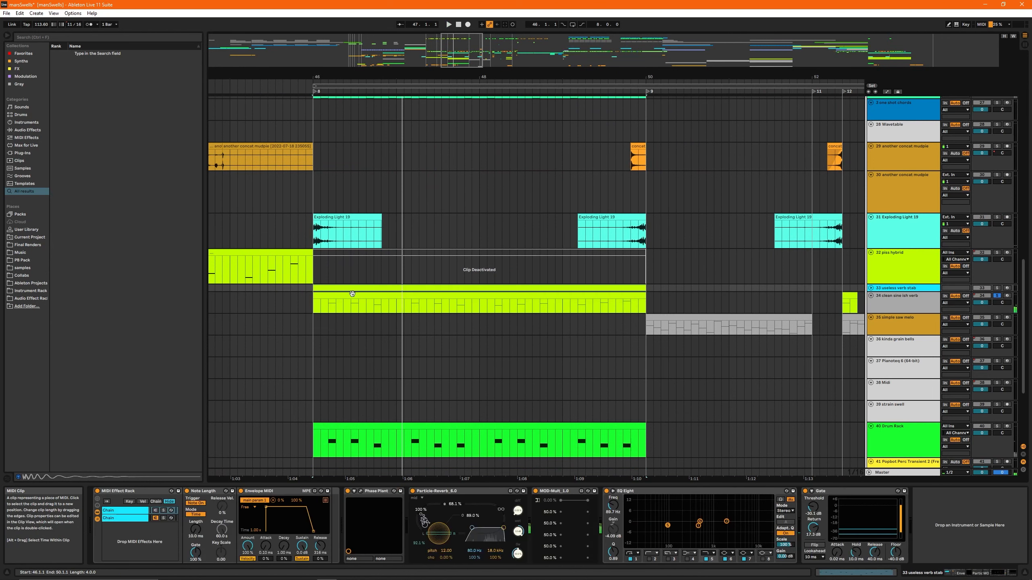
pyautogui.click(347, 296)
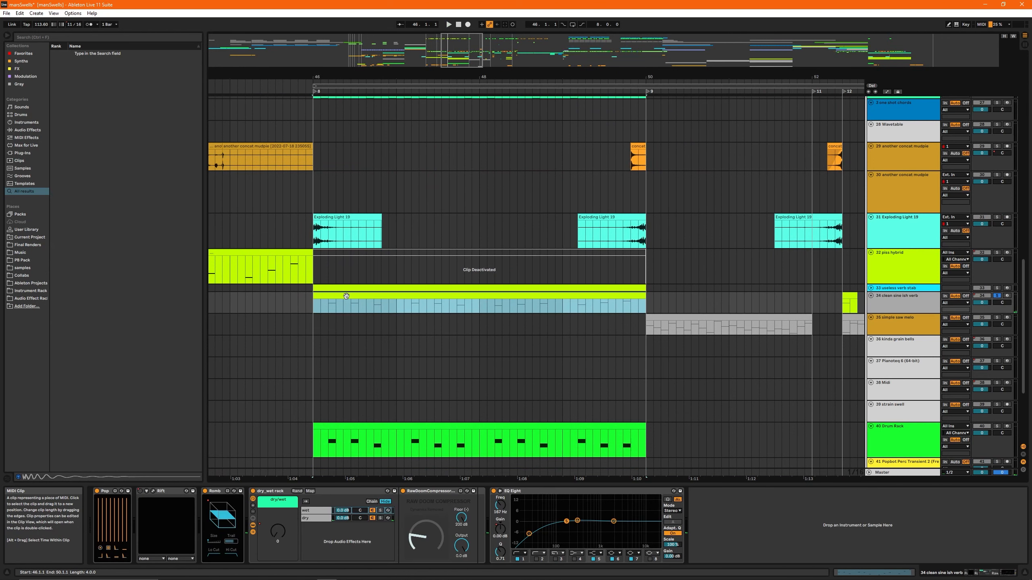
# - Activate track 32's clip at bar 46, deactivate the clips on tracks 33 and 34 there, and play into bar 46 unsoloed
pyautogui.scroll(-5, 346, 296)
pyautogui.click(488, 251)
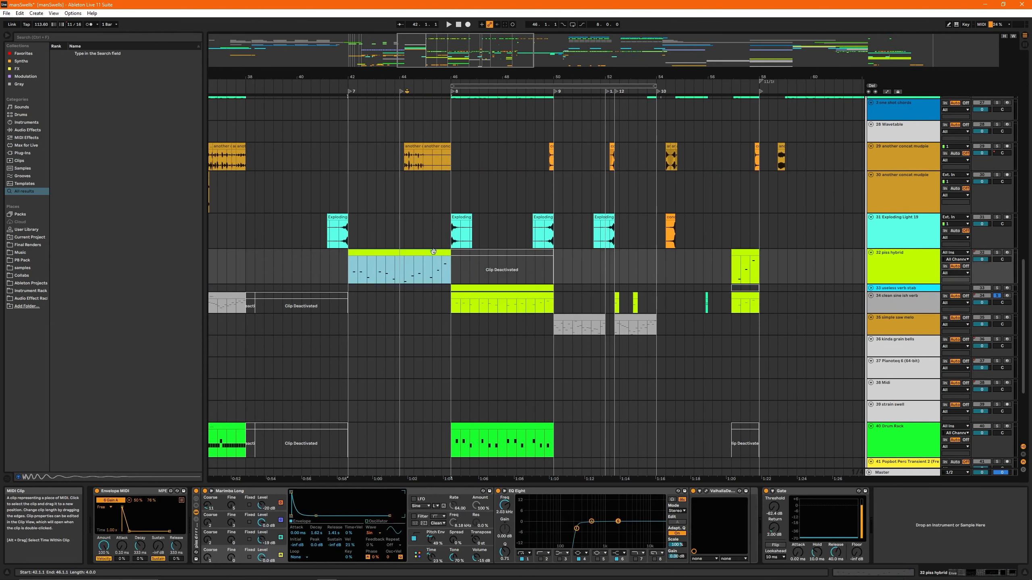
pyautogui.press('0')
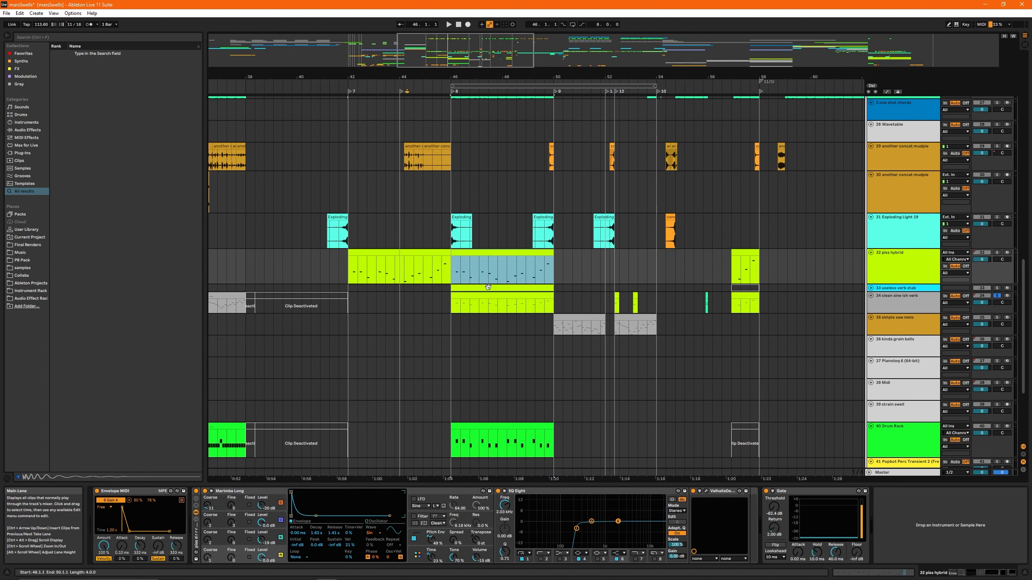
pyautogui.click(485, 289)
pyautogui.click(485, 296)
pyautogui.click(453, 276)
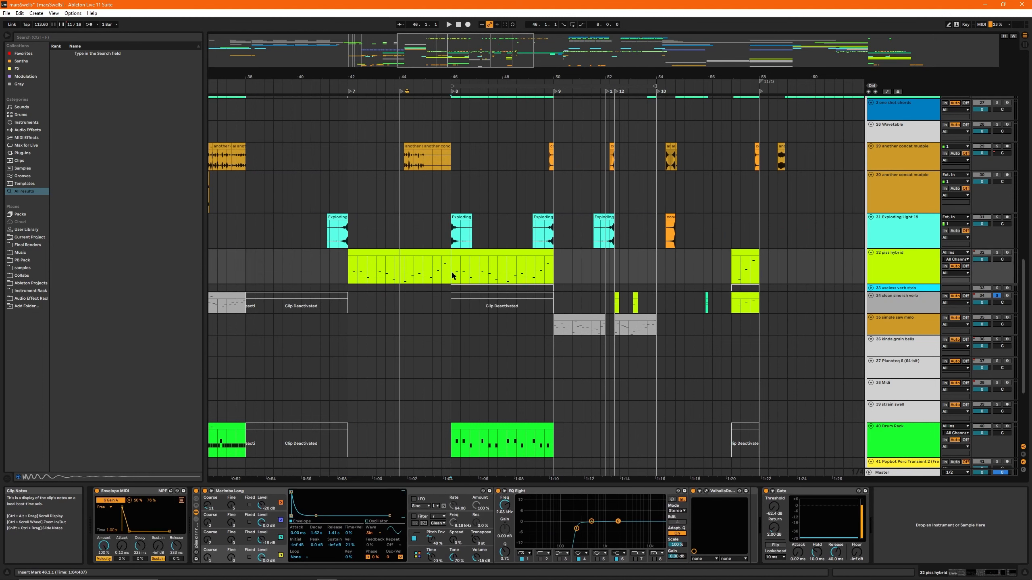
pyautogui.moveTo(452, 44); pyautogui.dragTo(458, 81)
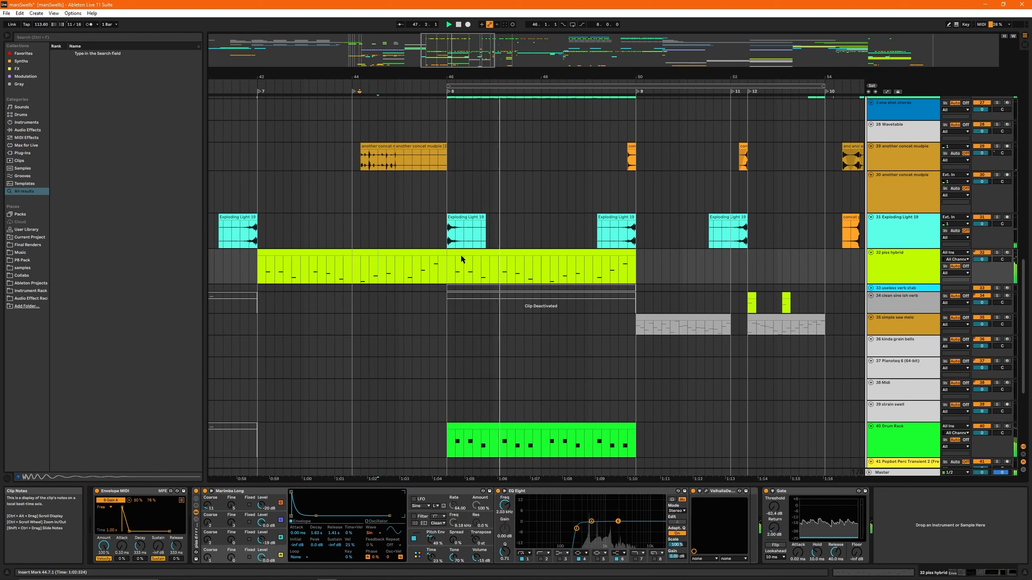
# - Deactivate track 32's clip at bar 46, reactivate the clips on tracks 33 and 34, and replay the transition from 45.2.1
pyautogui.click(502, 260)
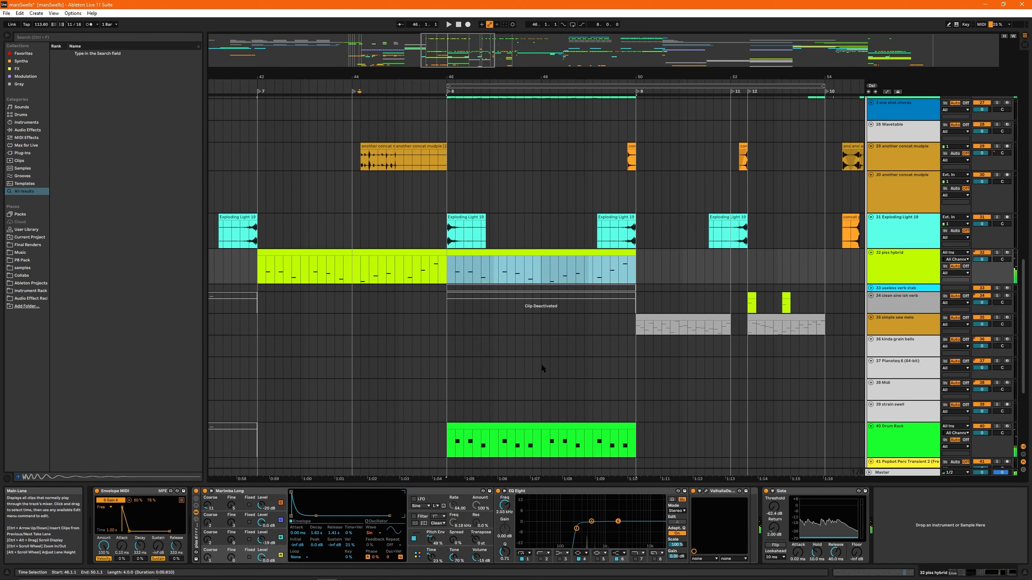
pyautogui.moveTo(472, 287); pyautogui.dragTo(473, 288)
pyautogui.click(408, 265)
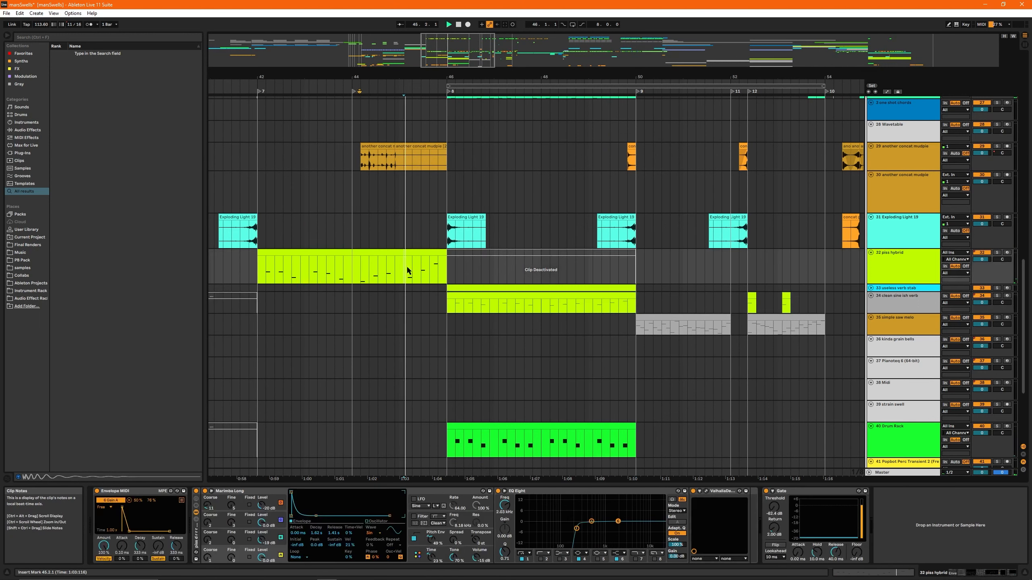
pyautogui.press('space')
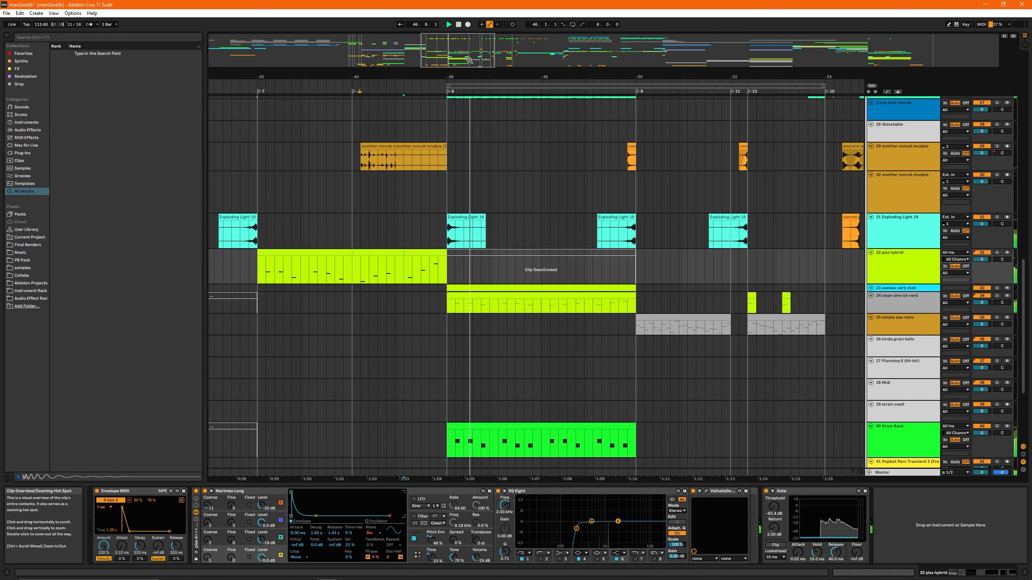
pyautogui.click(449, 195)
pyautogui.press('space')
# - Play the full arrangement from bar 50 through to bar 58 with no track soloed and return to bar 50
pyautogui.hscroll(4, 475, 248)
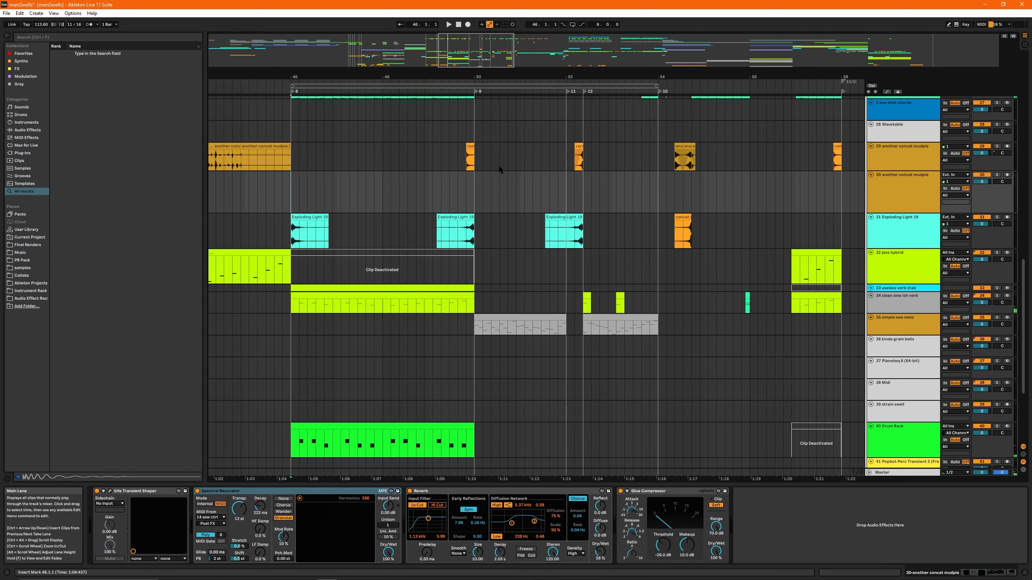
pyautogui.scroll(3, 490, 244)
pyautogui.scroll(3, 491, 244)
pyautogui.click(475, 305)
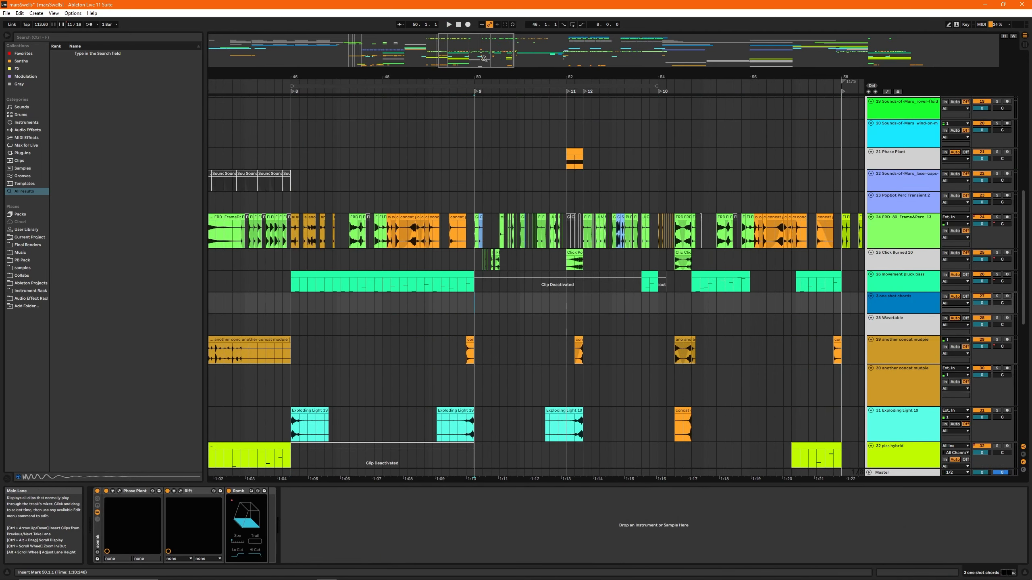
pyautogui.hscroll(2, 552, 96)
pyautogui.scroll(-5, 400, 219)
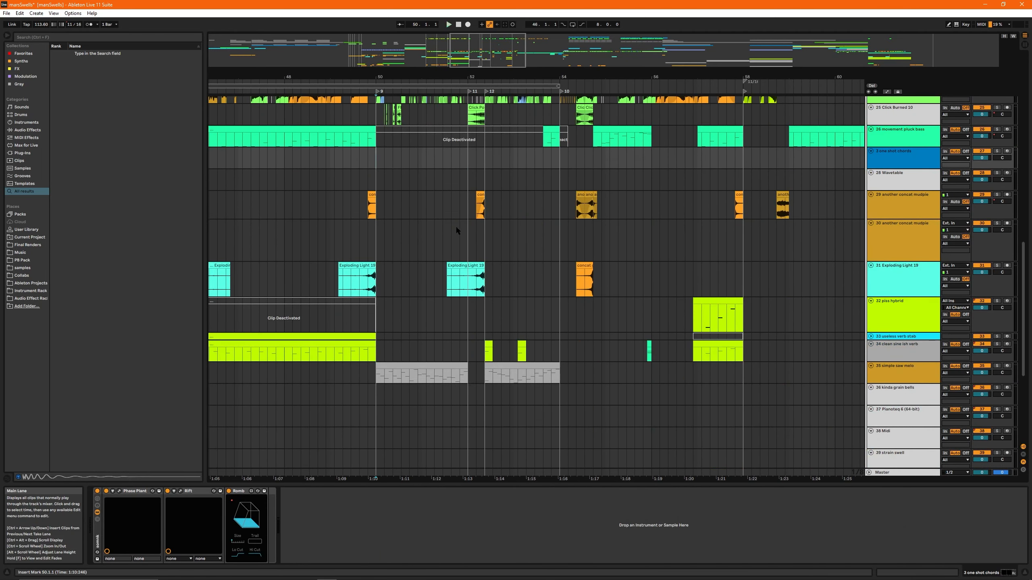
pyautogui.press('space')
pyautogui.scroll(2, 450, 220)
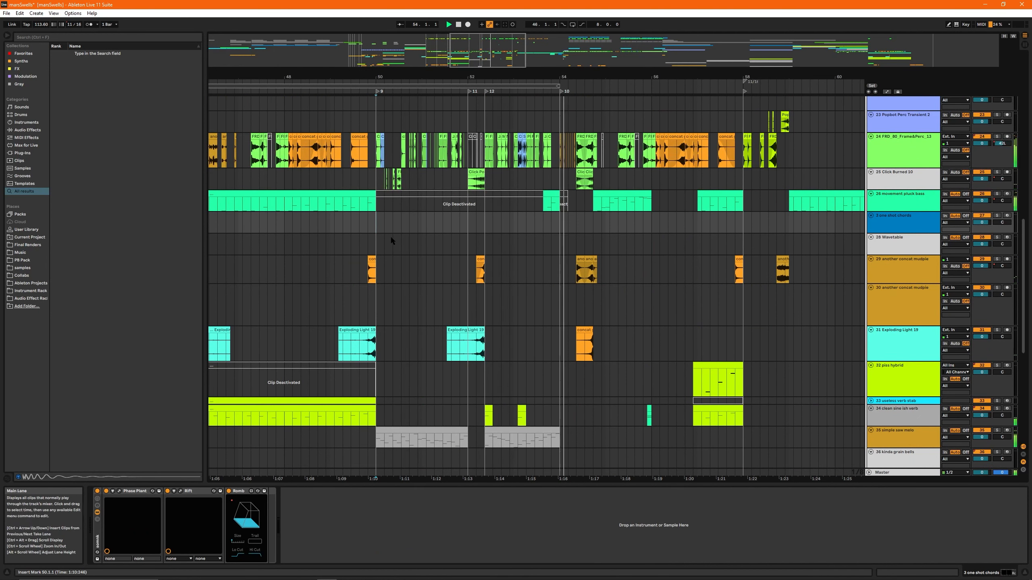
pyautogui.moveTo(493, 47); pyautogui.dragTo(499, 45)
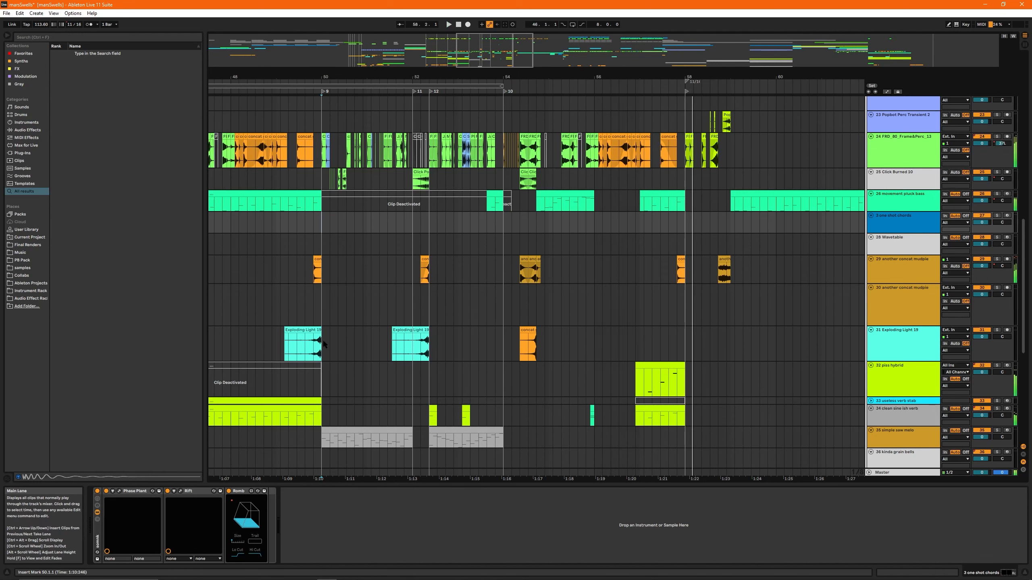
pyautogui.click(321, 306)
pyautogui.press('space')
# - Select the simple saw melo clip spanning bars 50 to 52 and view its Wavetable, EQ Eight and Reverb chain
pyautogui.scroll(1, 405, 433)
pyautogui.keyDown('ctrl'); pyautogui.keyDown('alt'); pyautogui.moveTo(406, 433); pyautogui.dragTo(457, 433); pyautogui.keyUp('alt'); pyautogui.keyUp('ctrl')
pyautogui.click(427, 431)
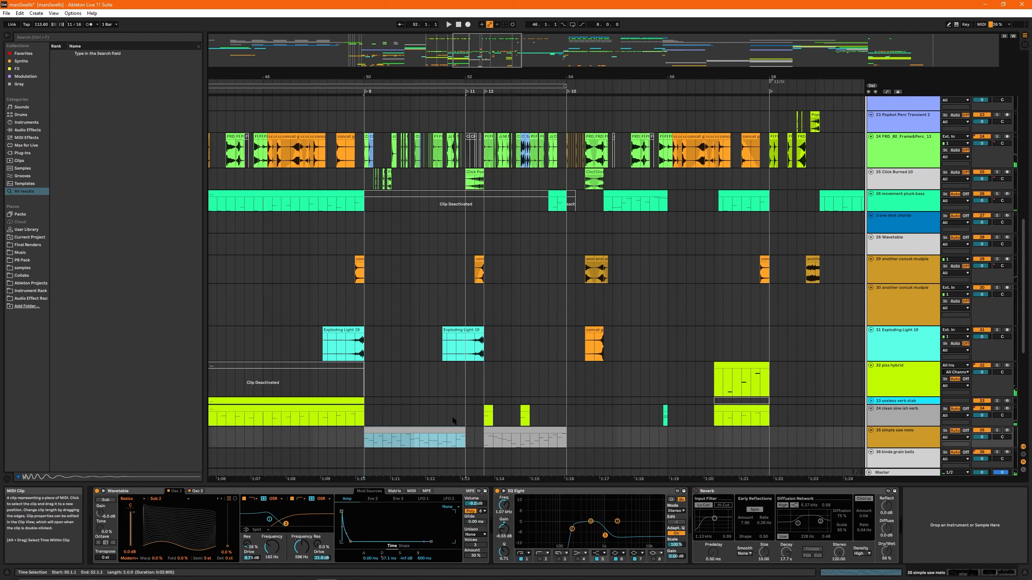
# - Solo track 34 and play its clean sine ish verb clip from bar 34
pyautogui.moveTo(491, 50); pyautogui.dragTo(448, 42)
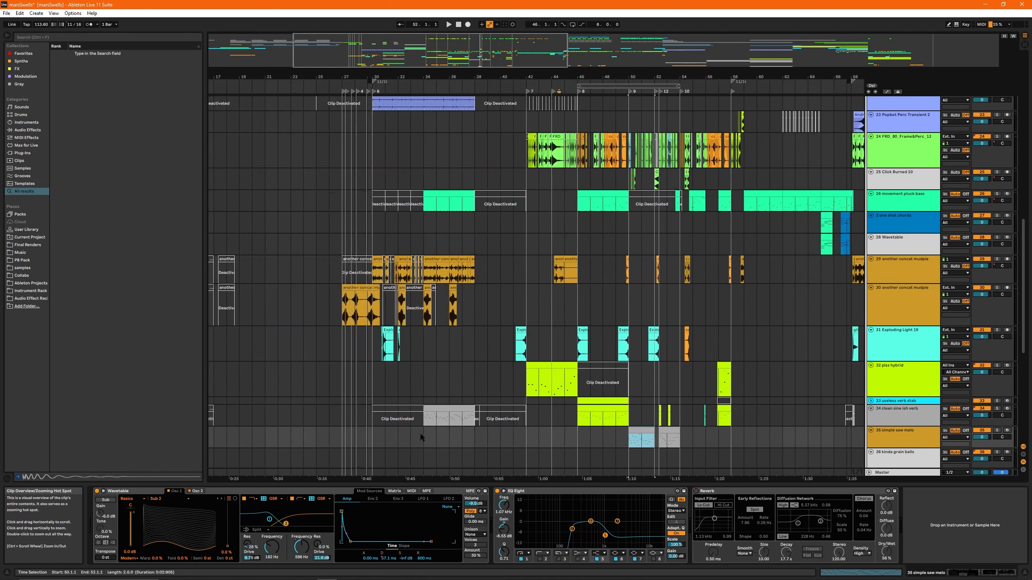
pyautogui.click(450, 408)
pyautogui.press('s')
pyautogui.press('space')
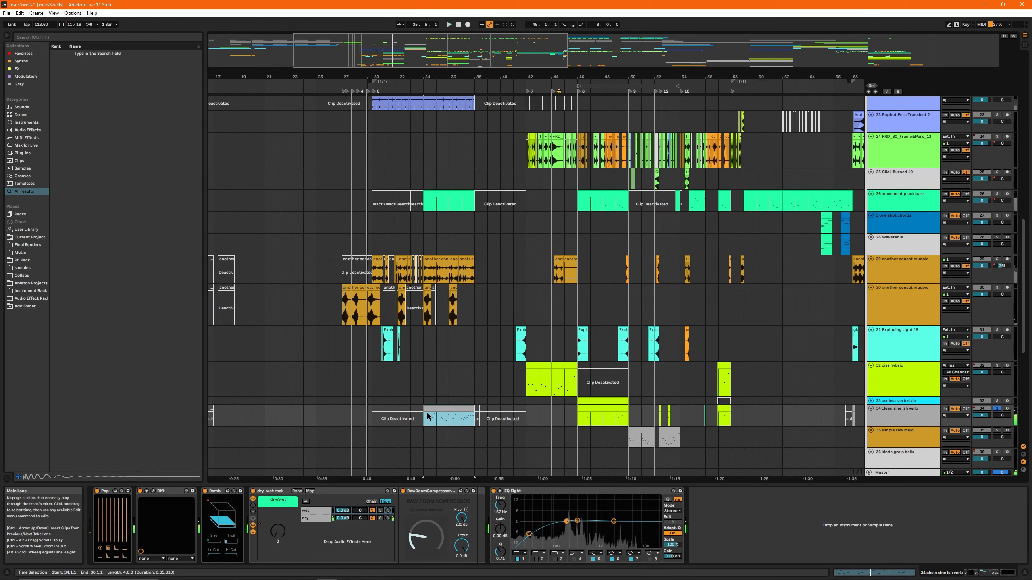
# - Solo track 35 and play the start of its simple saw melo clip at bar 50 for comparison
pyautogui.click(634, 429)
pyautogui.press('s')
pyautogui.press('space')
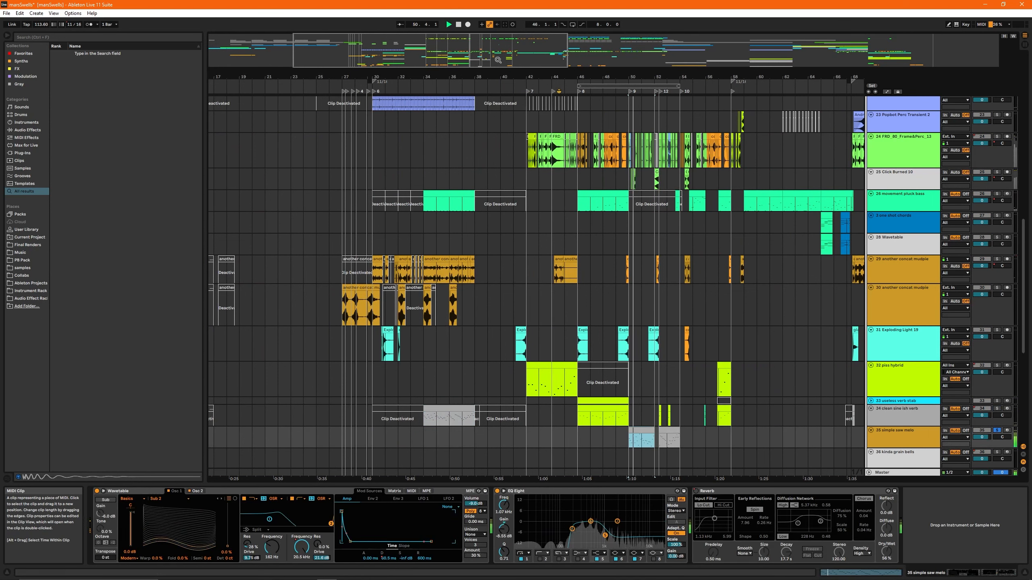
pyautogui.moveTo(481, 45); pyautogui.dragTo(505, 62)
pyautogui.press('space')
# - Reselect the simple saw melo clip at bar 50 and replay it with its track still soloed
pyautogui.click(351, 417)
pyautogui.scroll(6, 357, 247)
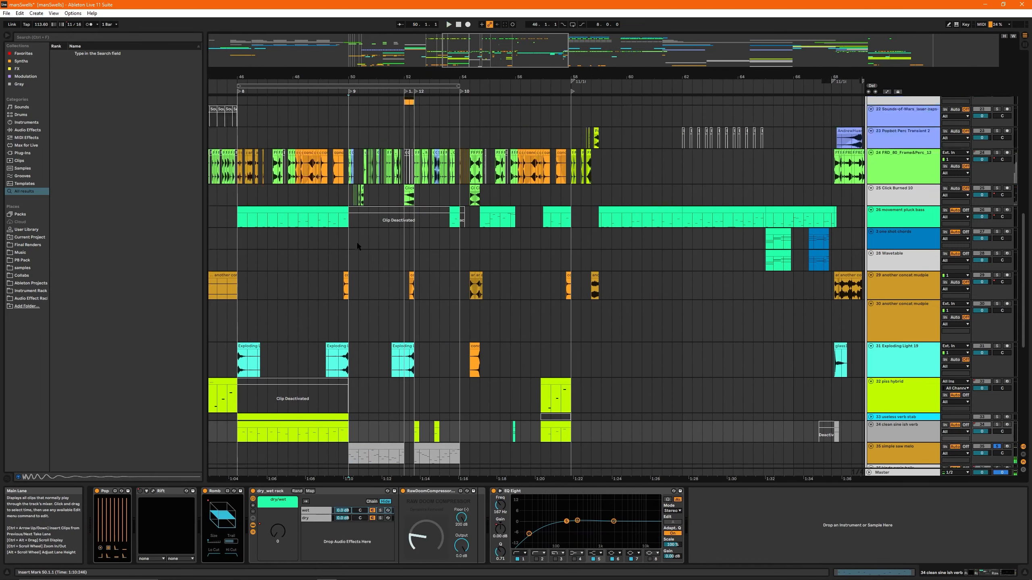
pyautogui.moveTo(348, 78); pyautogui.dragTo(361, 79)
pyautogui.scroll(-3, 360, 406)
pyautogui.scroll(-5, 361, 439)
pyautogui.click(388, 378)
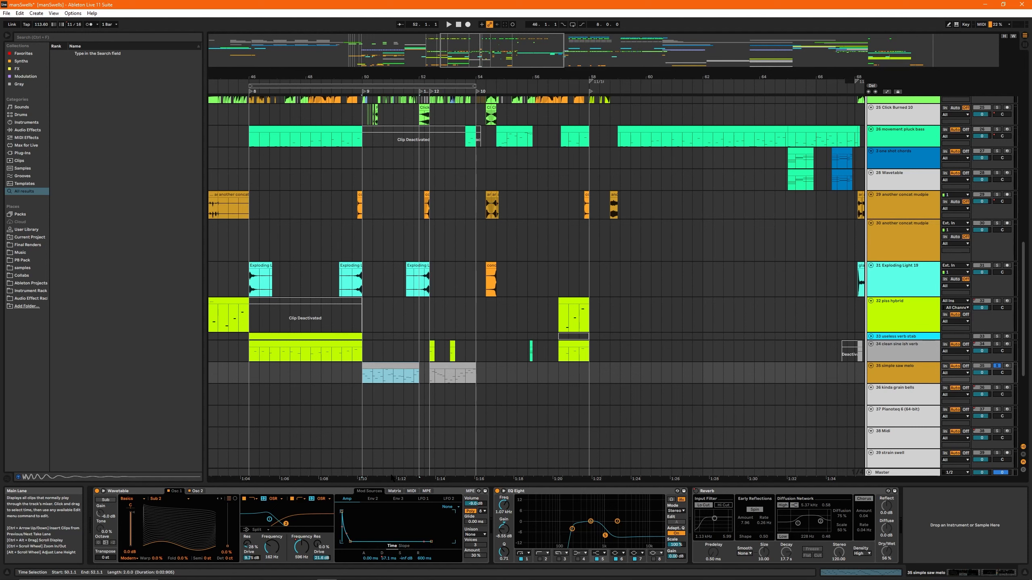
pyautogui.press('space')
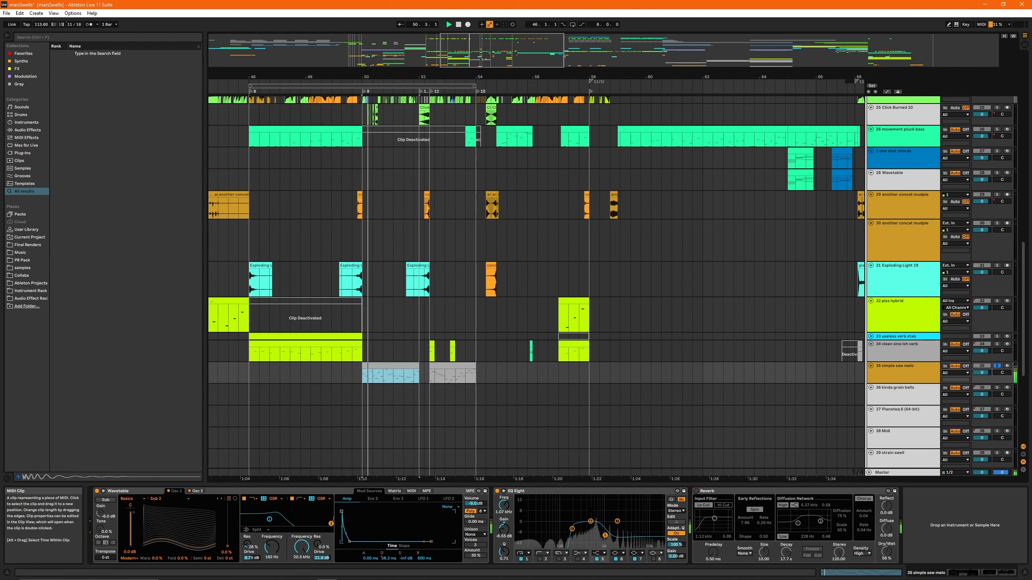
# - Remove the solo from track 35 and select track 24's percussion clips from bar 42 to bar 46
pyautogui.scroll(5, 362, 236)
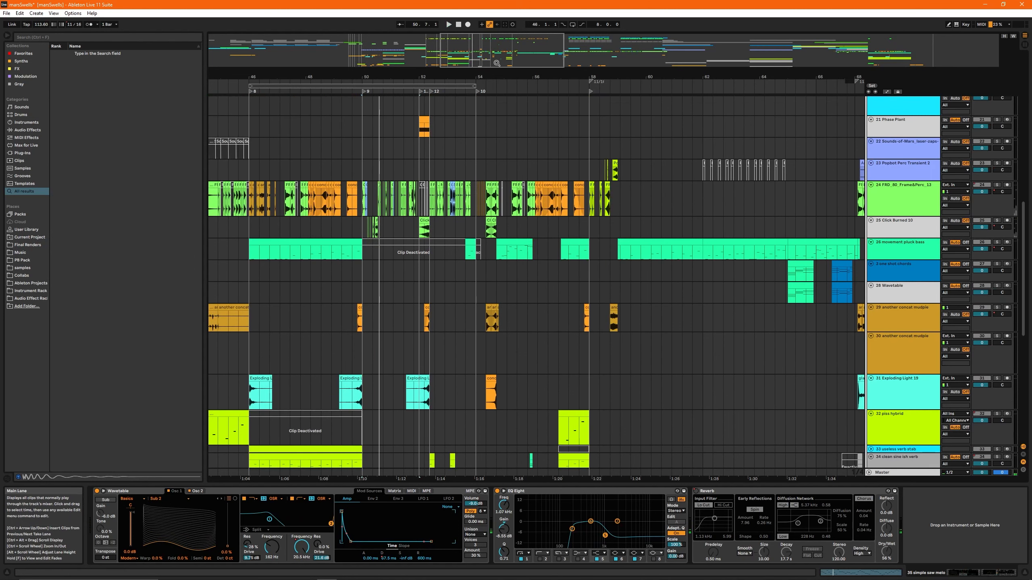
pyautogui.moveTo(498, 63); pyautogui.dragTo(436, 75)
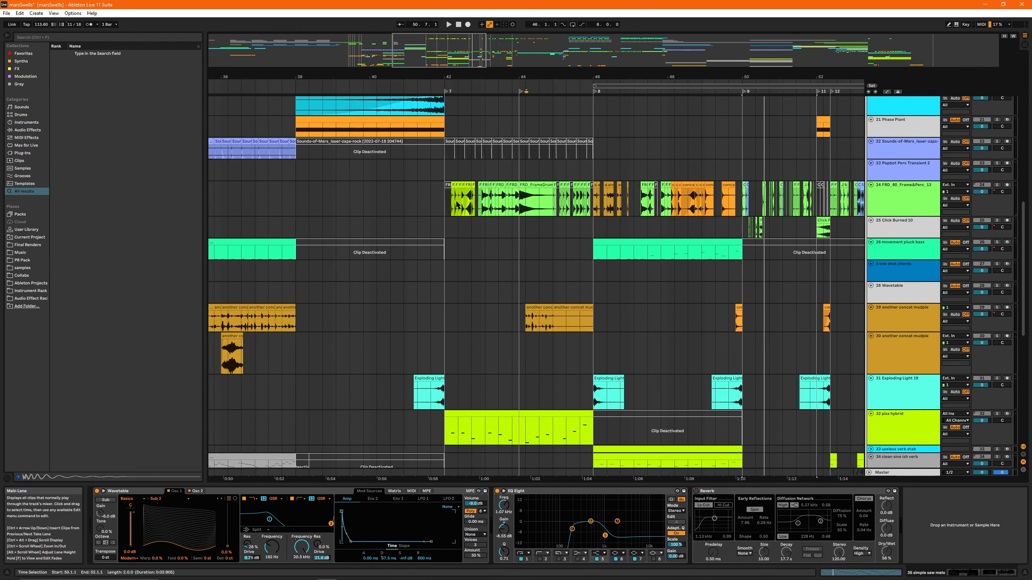
pyautogui.moveTo(457, 205); pyautogui.dragTo(592, 201)
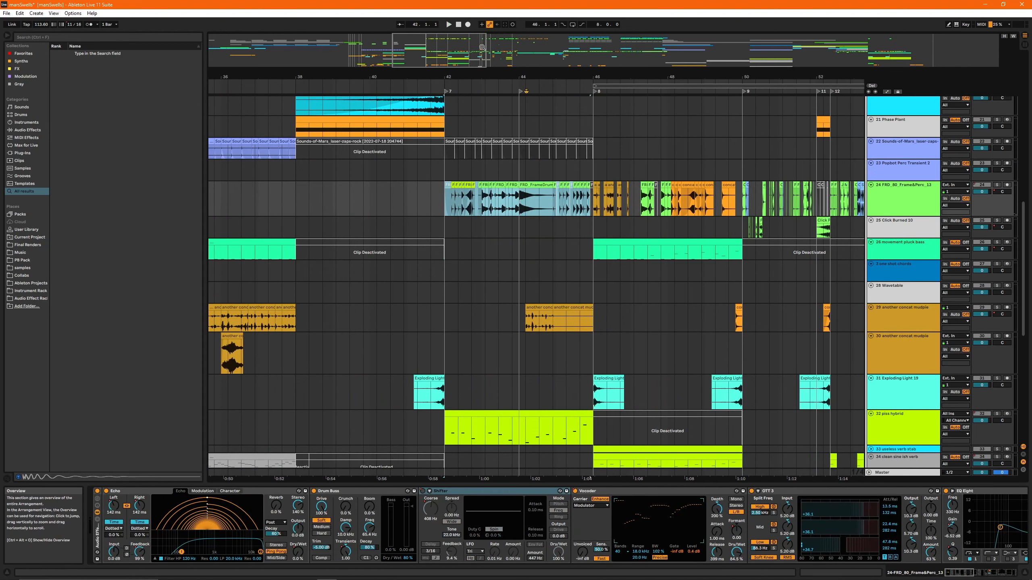
# - Solo tracks 24 and 25 together and play their click and frame drum percussion from bar 50
pyautogui.moveTo(483, 47); pyautogui.dragTo(475, 86)
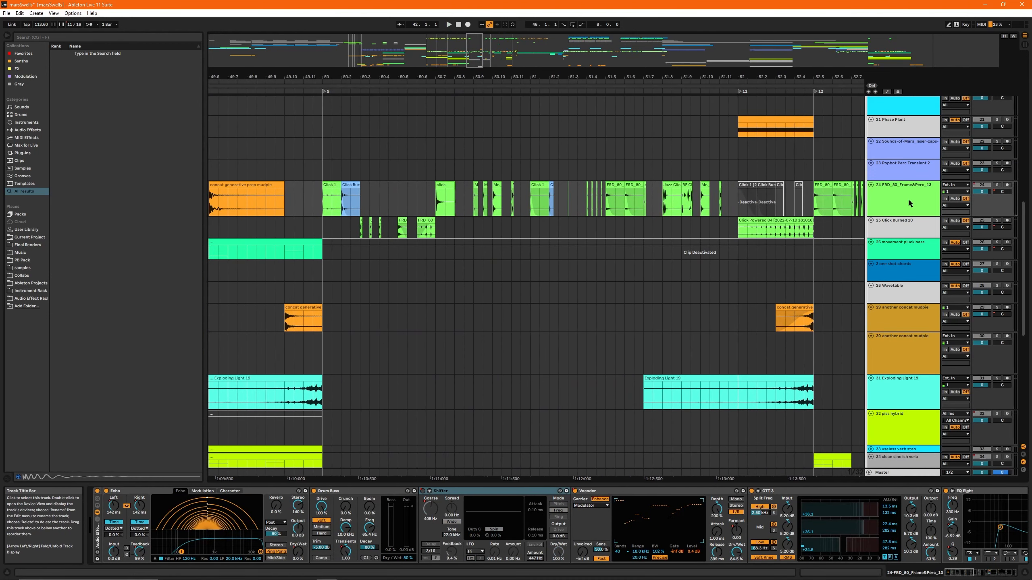
pyautogui.click(908, 200)
pyautogui.keyDown('shift'); pyautogui.click(908, 234); pyautogui.keyUp('shift')
pyautogui.press('s')
pyautogui.click(321, 201)
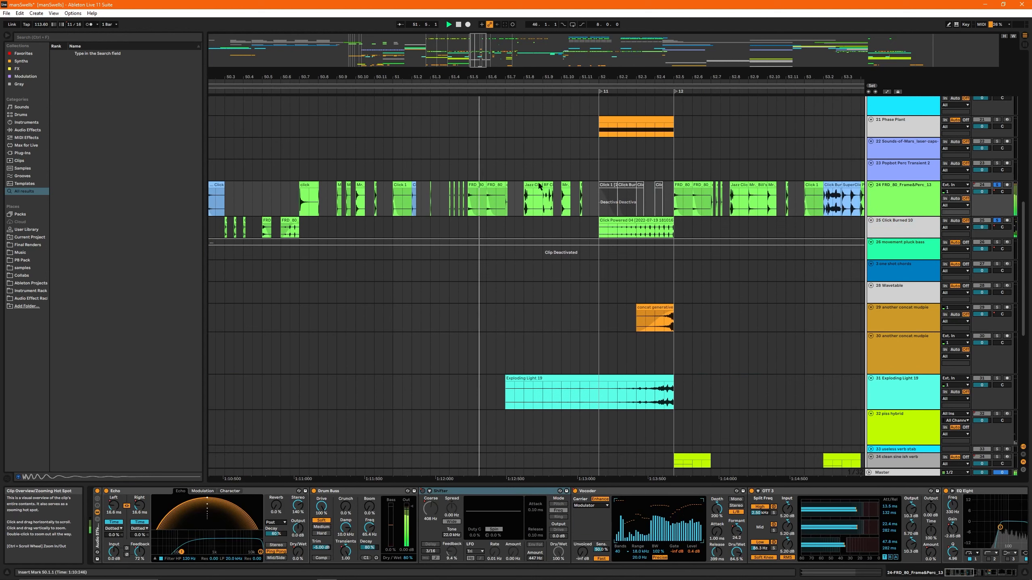
# - Select the click clip at 50.7 on track 24 and play it with only that track soloed
pyautogui.moveTo(481, 58); pyautogui.dragTo(481, 67)
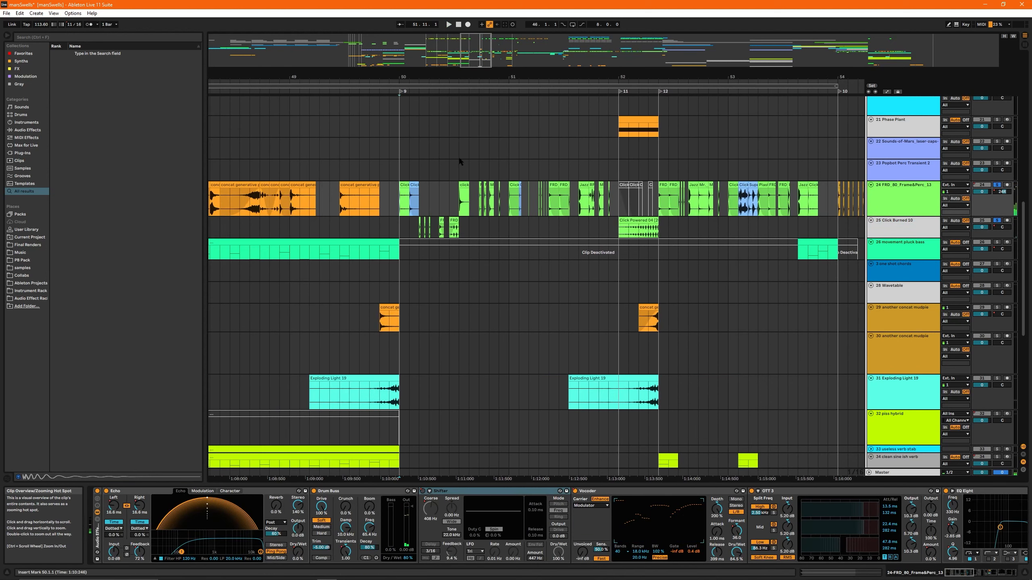
pyautogui.scroll(5, 464, 196)
pyautogui.click(456, 185)
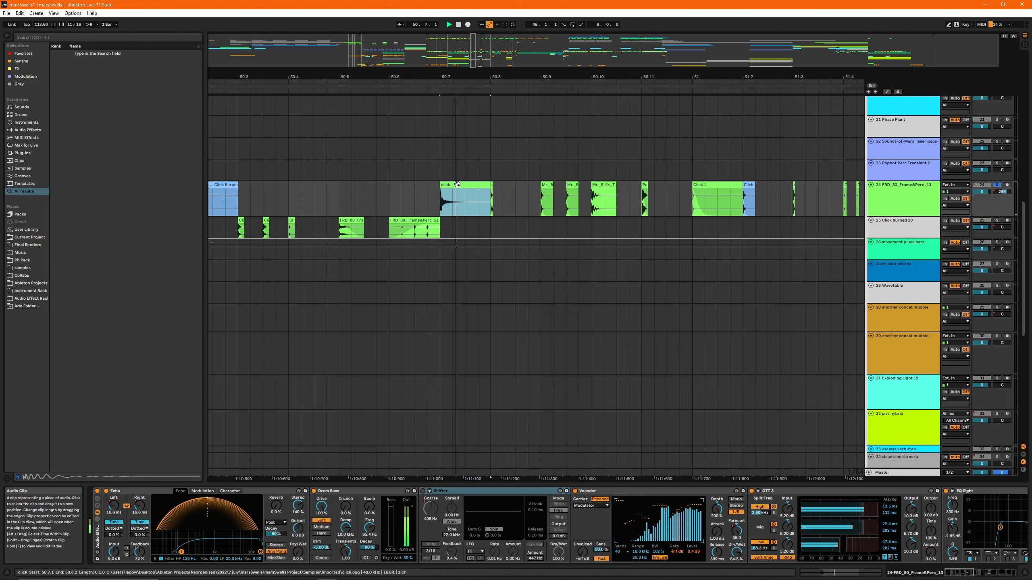
pyautogui.press('space')
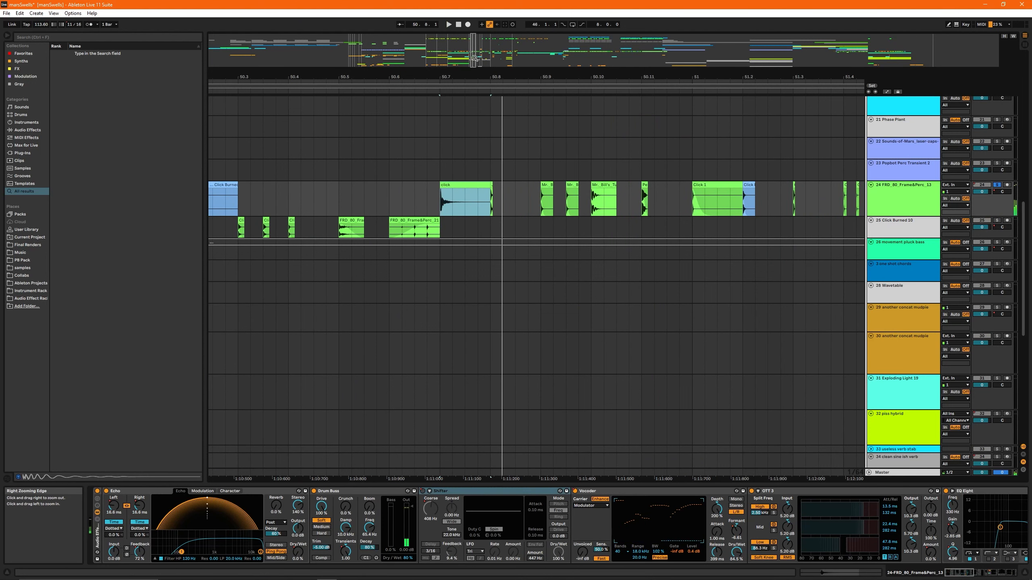
# - Select the Click Powered 04 clip at bar 52 on track 25 and play it with only that track soloed
pyautogui.moveTo(474, 57); pyautogui.dragTo(478, 62)
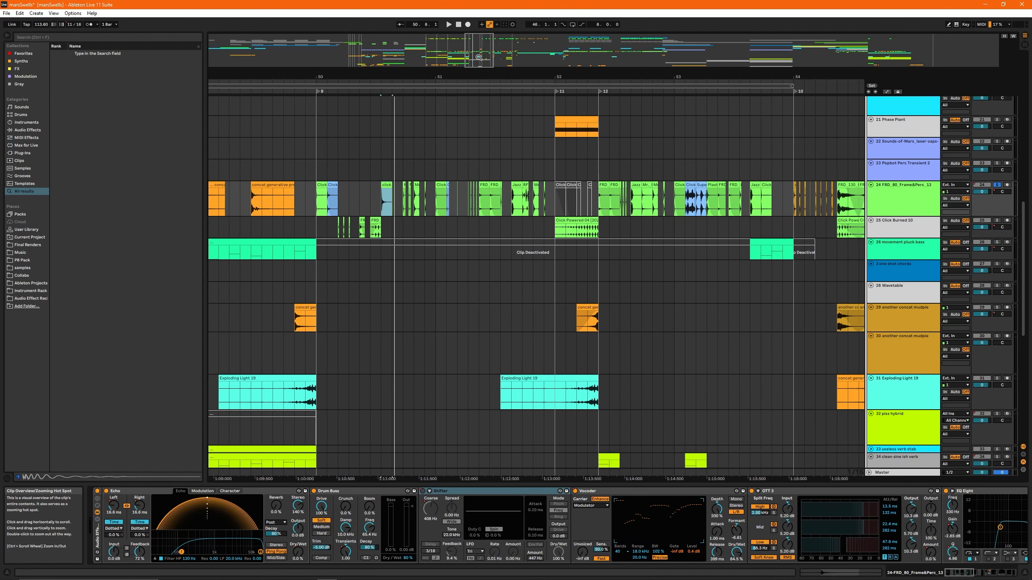
pyautogui.click(578, 219)
pyautogui.press('space')
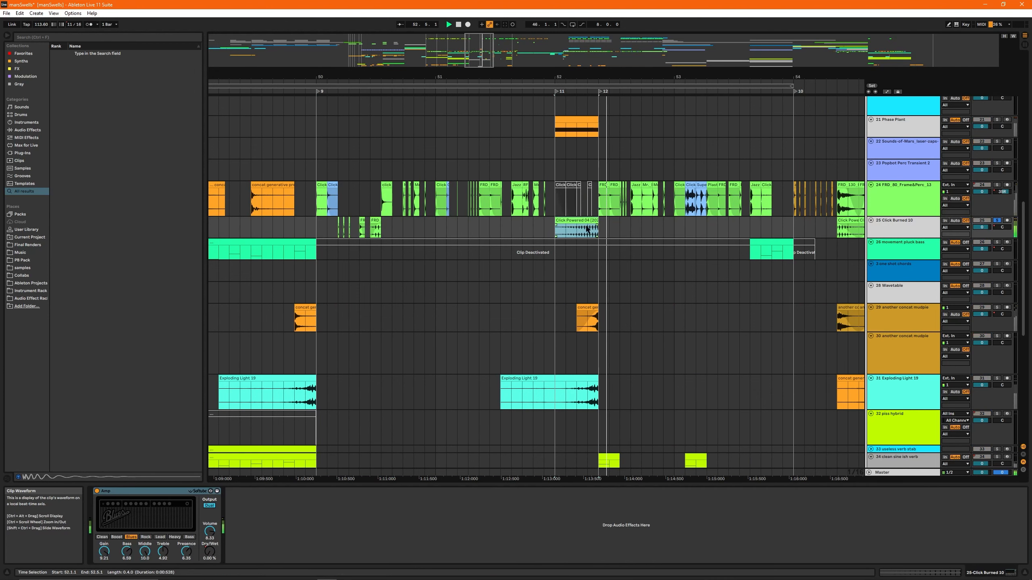
# - Select the last of the short click clips just after 52.7 on track 24 and play it with the track soloed
pyautogui.moveTo(481, 59); pyautogui.dragTo(487, 52)
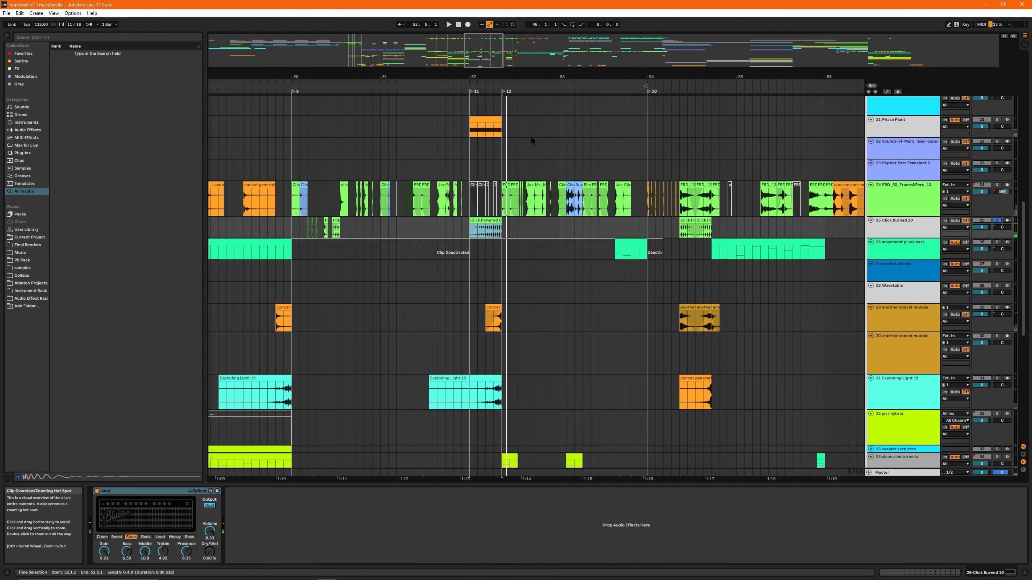
pyautogui.scroll(5, 528, 142)
pyautogui.click(509, 189)
pyautogui.press('s')
pyautogui.press('space')
pyautogui.press('space')
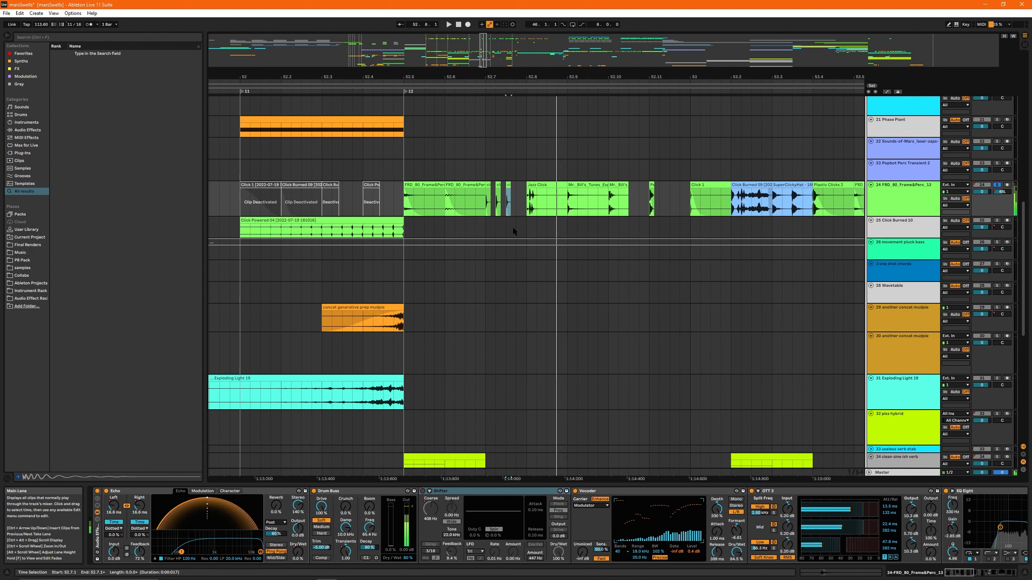
# - Place a copy of the short click at 52.6 on track 25 and consolidate it with the following silence into one clip
pyautogui.click(445, 228)
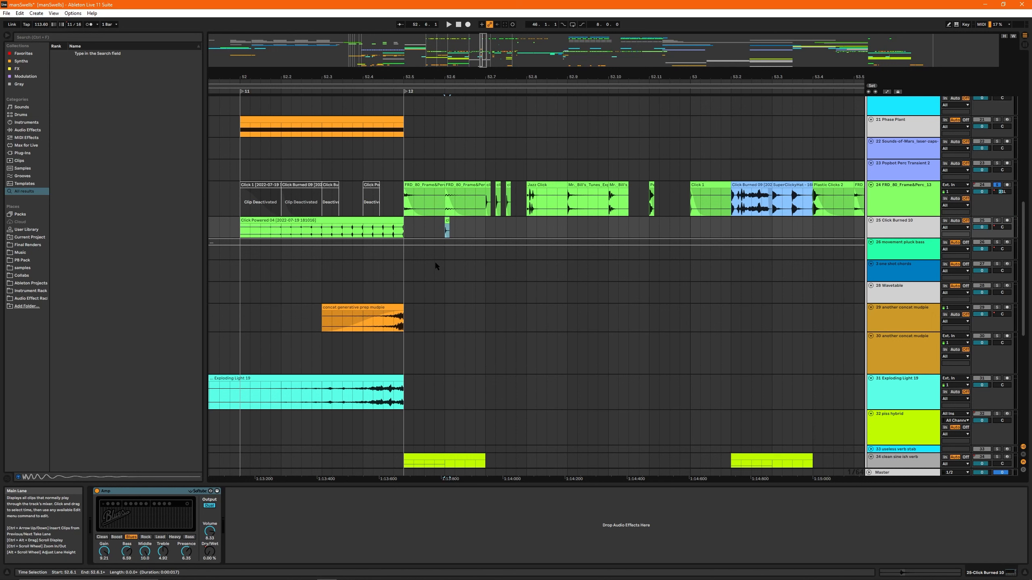
pyautogui.scroll(5, 434, 261)
pyautogui.moveTo(532, 237); pyautogui.dragTo(478, 234)
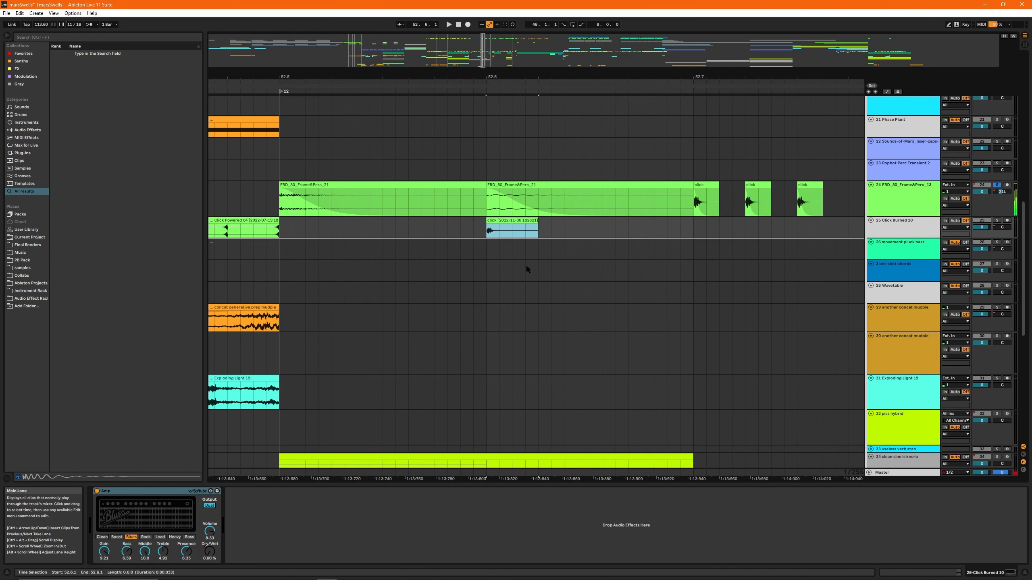
pyautogui.scroll(-5, 564, 271)
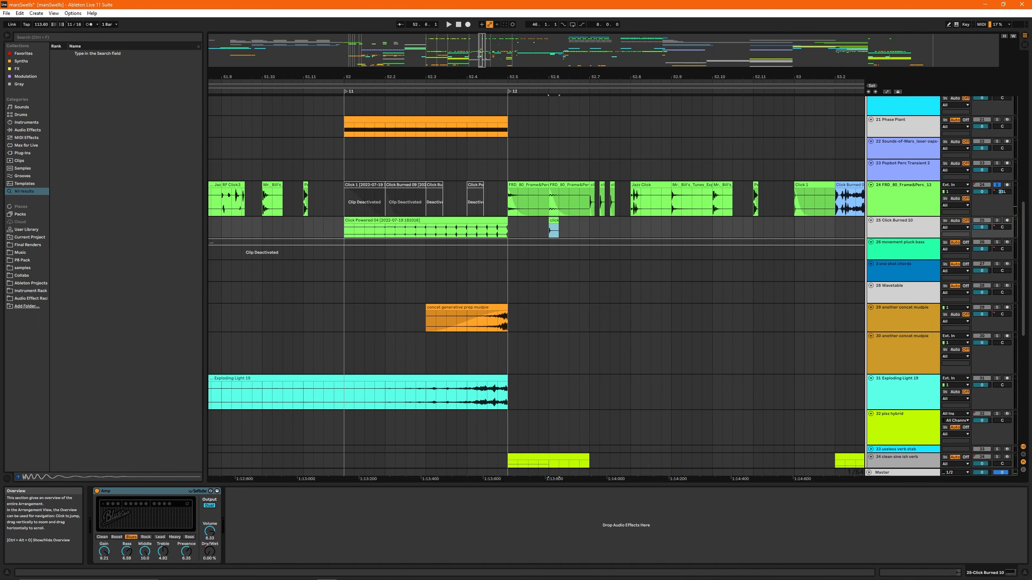
pyautogui.moveTo(481, 53); pyautogui.dragTo(485, 57)
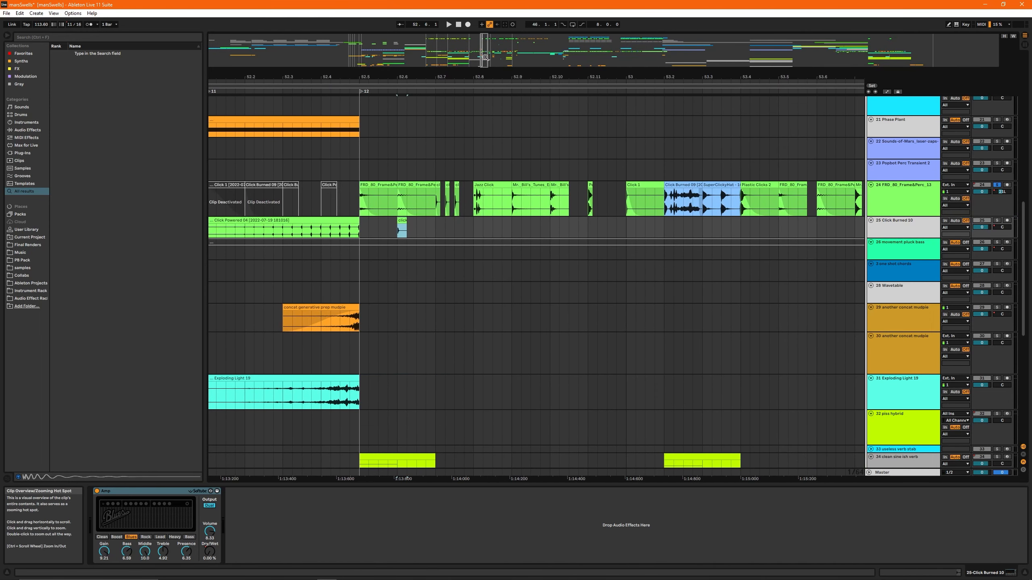
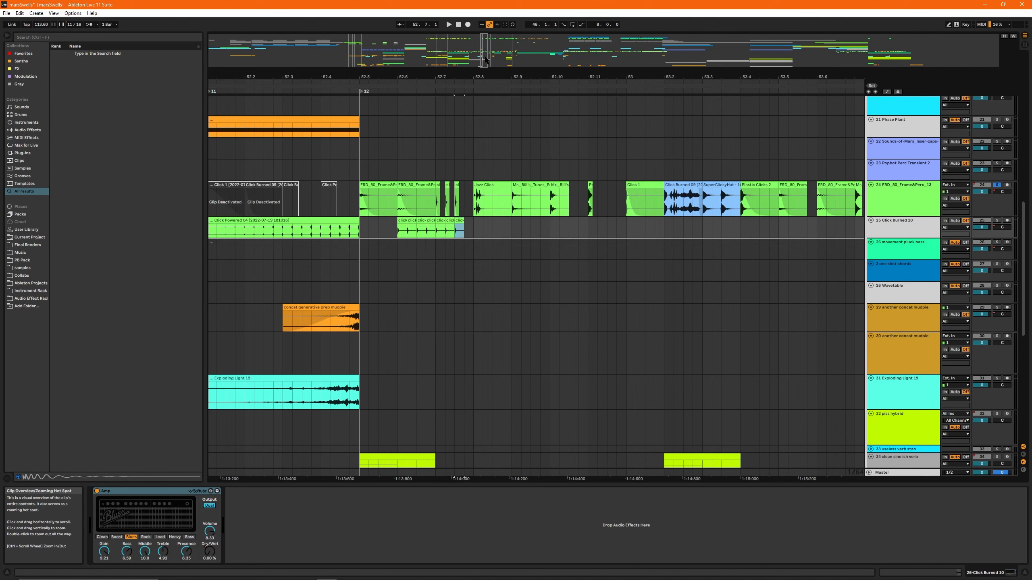
# - Duplicate the repeated clicks on track 25 up to 52.10 and consolidate all the copies from 52.6 into one clip
pyautogui.keyDown('shift'); pyautogui.click(403, 219); pyautogui.keyUp('shift')
pyautogui.hotkey('ctrl', 'd')
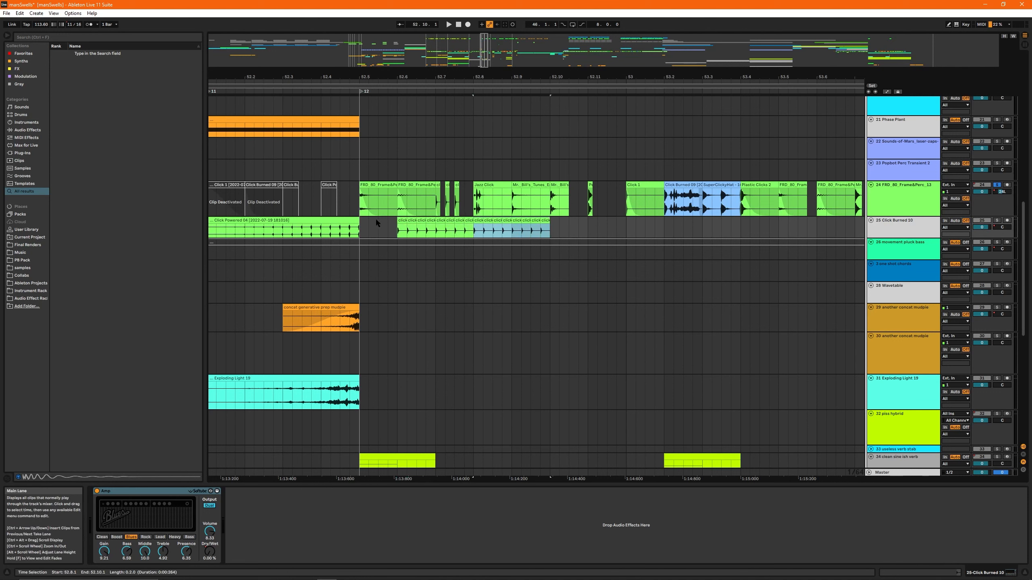
pyautogui.click(401, 220)
pyautogui.keyDown('shift'); pyautogui.click(547, 220); pyautogui.keyUp('shift')
pyautogui.hotkey('ctrl', 'j')
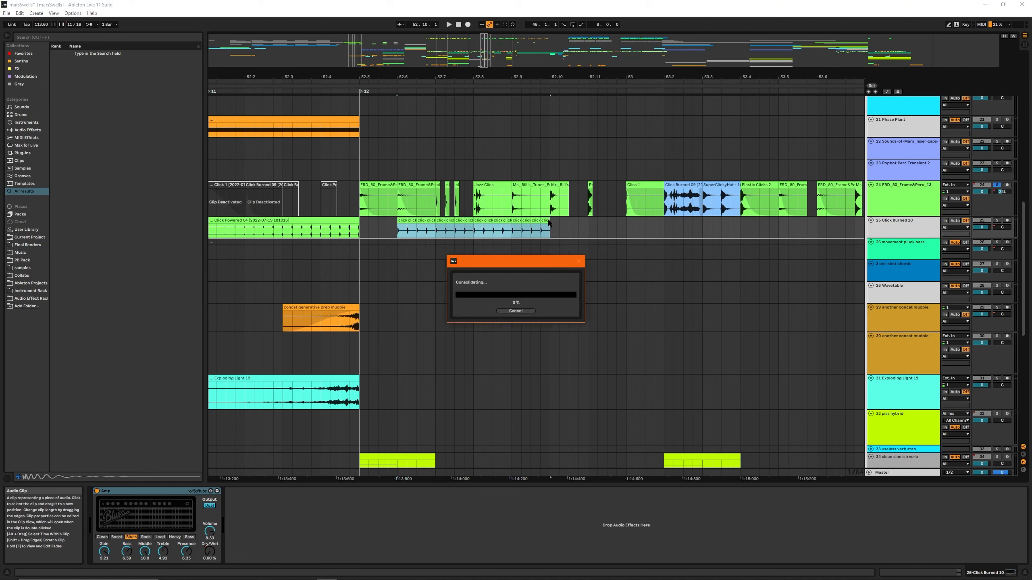
# - Apply a long fade to the consolidated click clip, rework it into a rising swell, and play it with track 25 soloed
pyautogui.moveTo(547, 226); pyautogui.dragTo(474, 227)
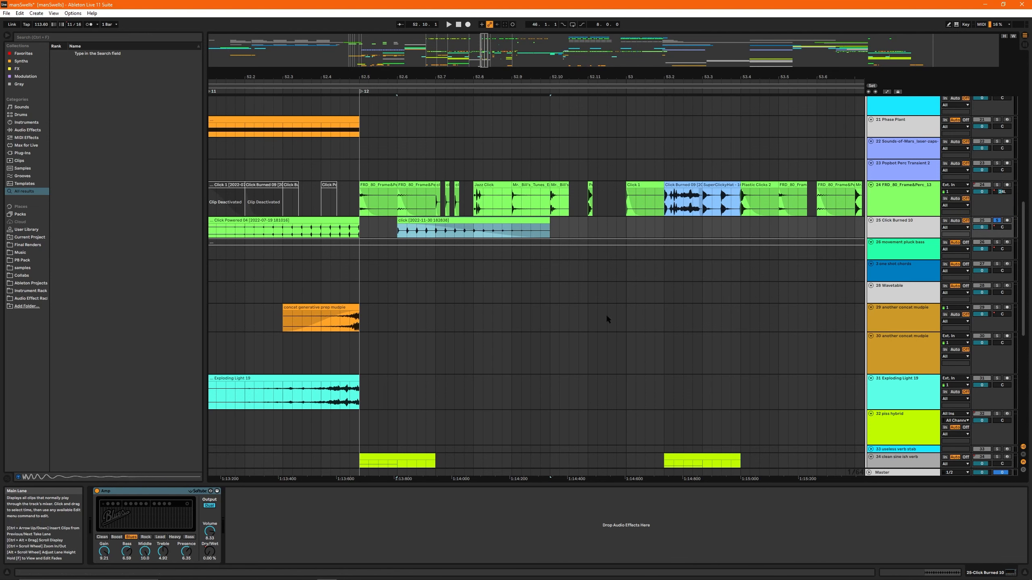
pyautogui.hotkey('ctrl', 'z')
pyautogui.press('space')
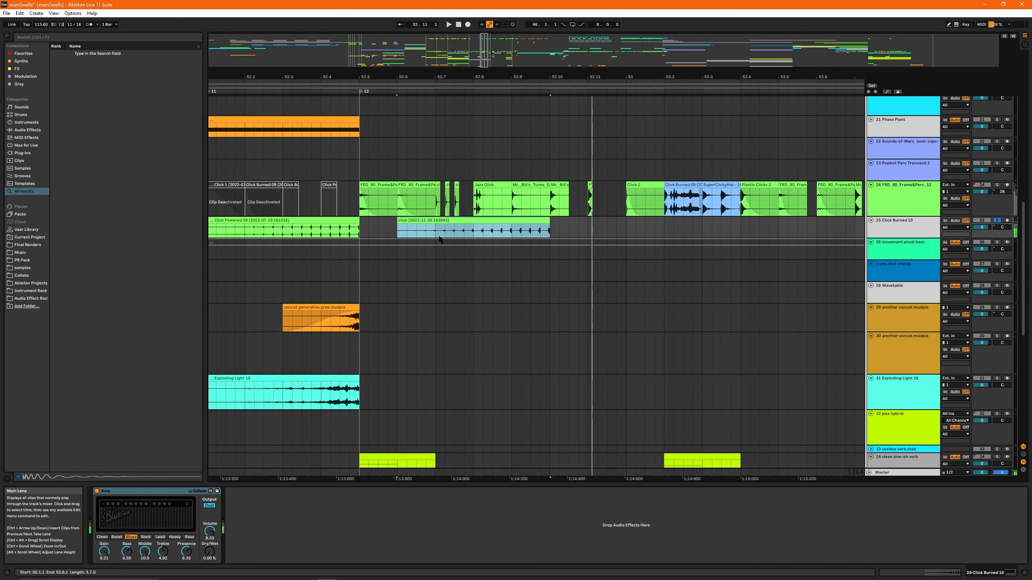
# - Delete the consolidated click clip between 52.6 and 52.10 on track 25
pyautogui.moveTo(472, 49); pyautogui.dragTo(470, 7)
pyautogui.scroll(-5, 529, 166)
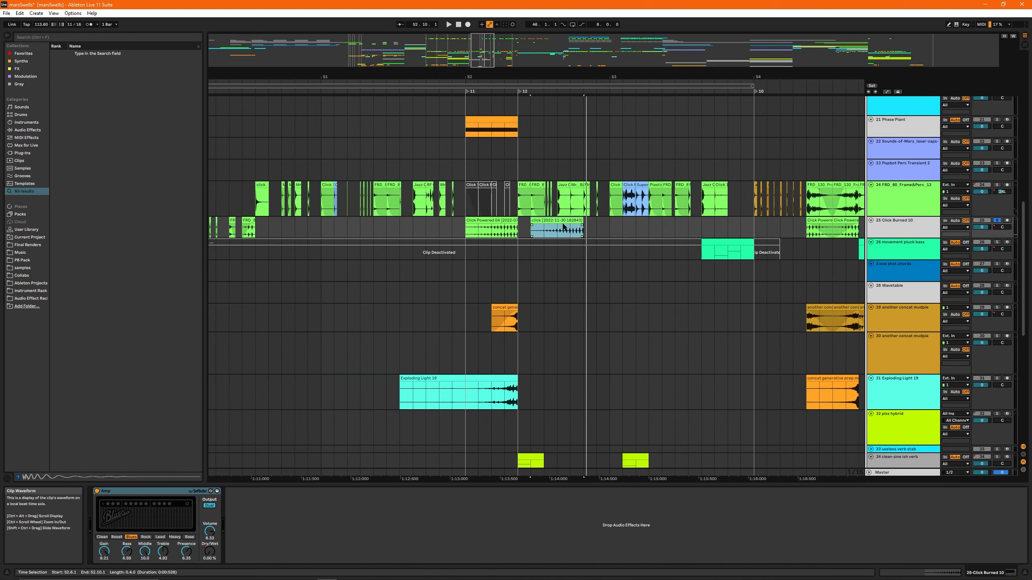
pyautogui.press('Delete')
# - Play the Click Powered 04 clip at bar 52 with track 25 soloed and select the track's Amp effect
pyautogui.click(484, 217)
pyautogui.press('space')
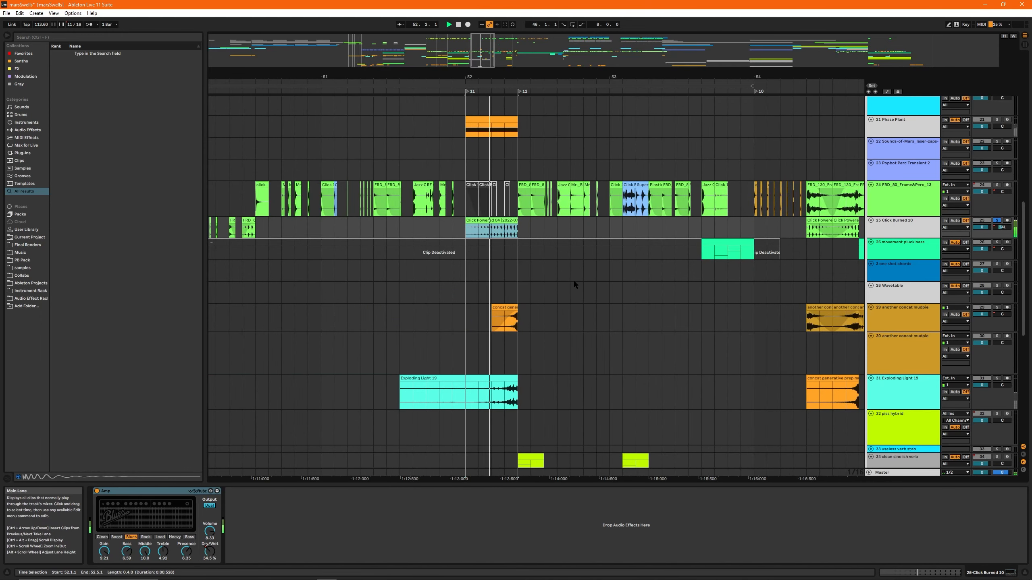
pyautogui.click(130, 493)
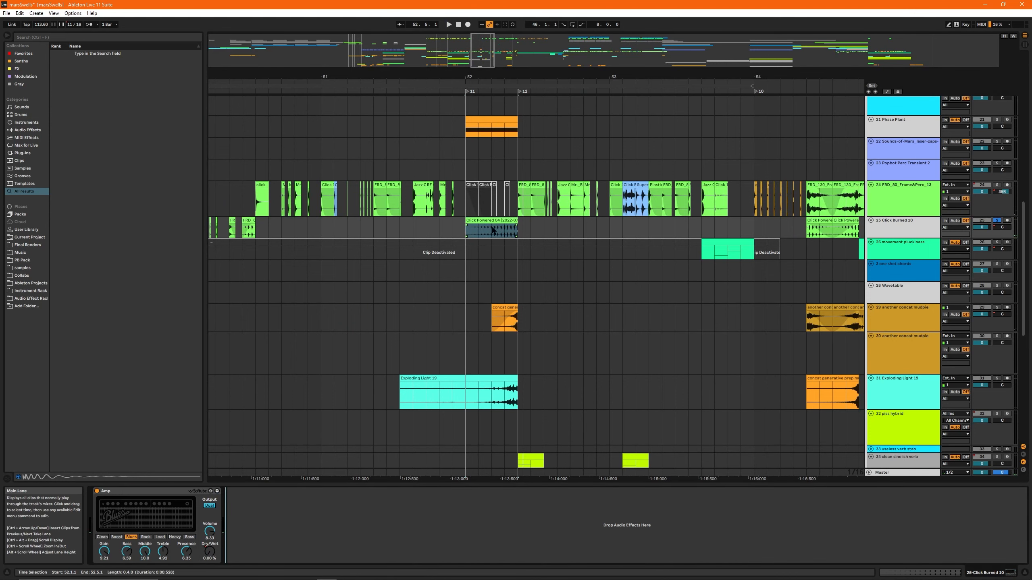
# - Play the full mix from bar 52 with no track soloed
pyautogui.click(443, 318)
pyautogui.click(471, 279)
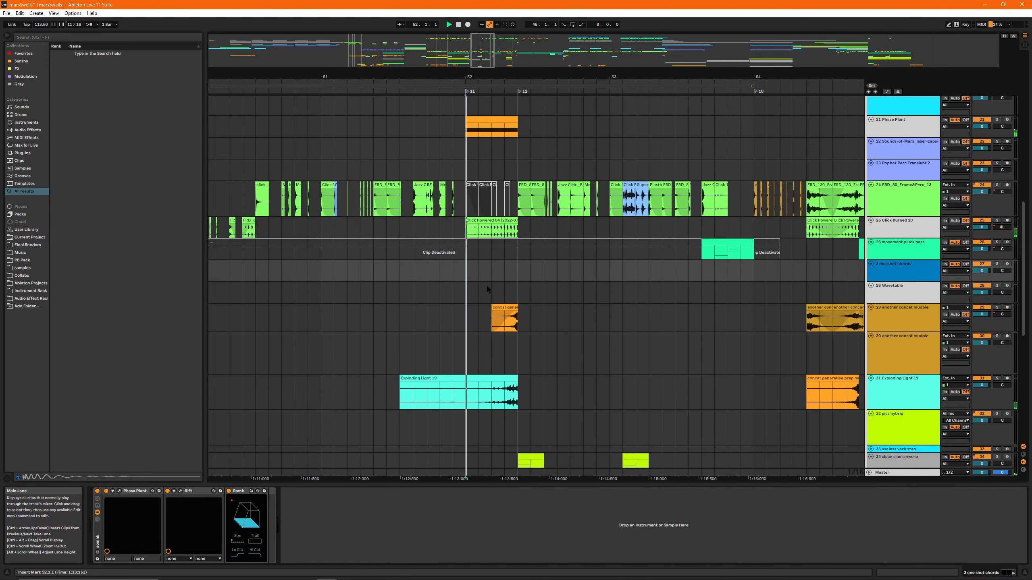
pyautogui.keyDown('ctrl'); pyautogui.scroll(-1, 487, 280); pyautogui.keyUp('ctrl')
pyautogui.scroll(-6, 492, 243)
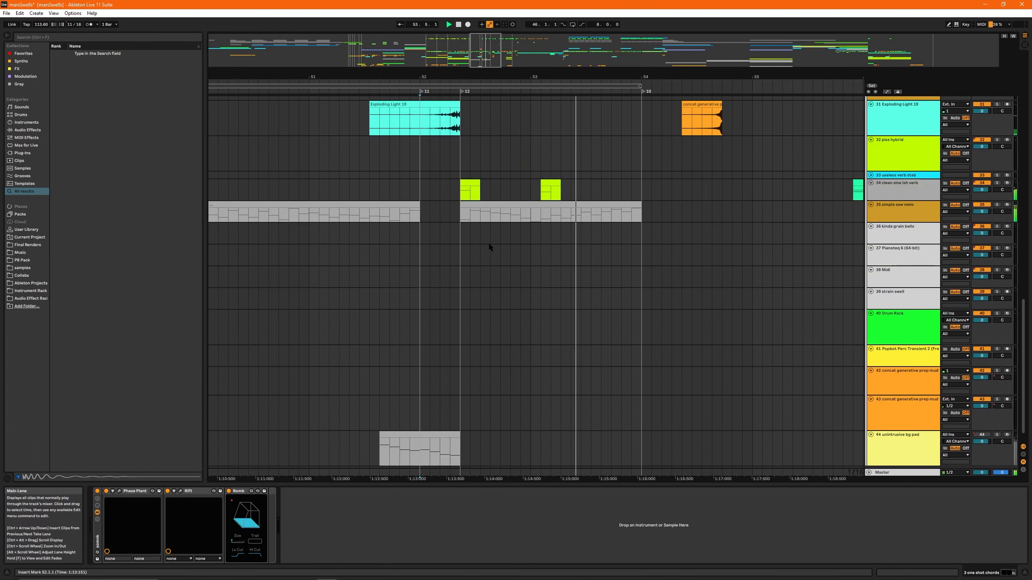
pyautogui.scroll(6, 488, 244)
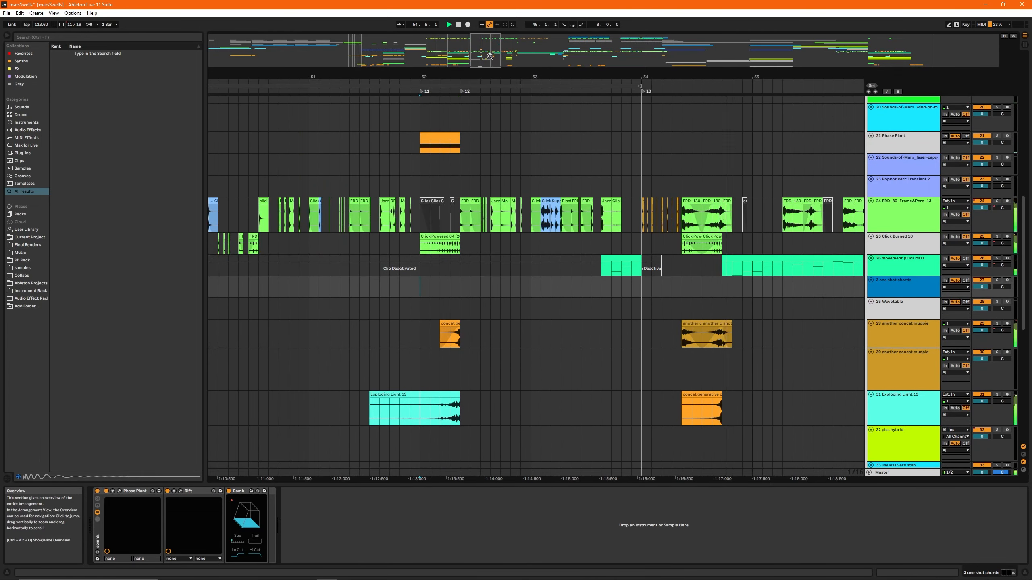
# - Play the full mix from bar 54 to hear the following section
pyautogui.moveTo(489, 56); pyautogui.dragTo(490, 64)
pyautogui.click(414, 245)
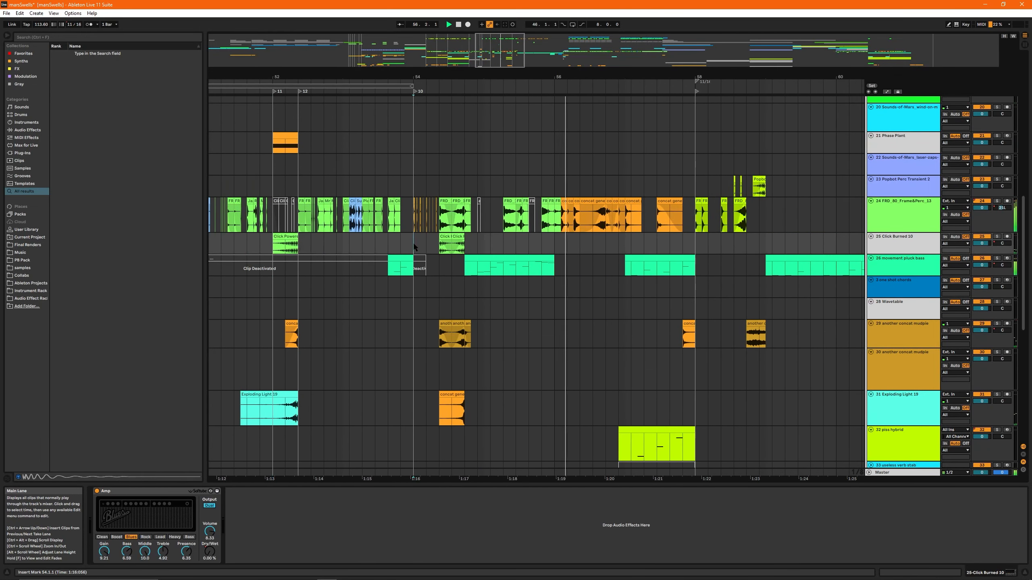
pyautogui.scroll(-4, 516, 251)
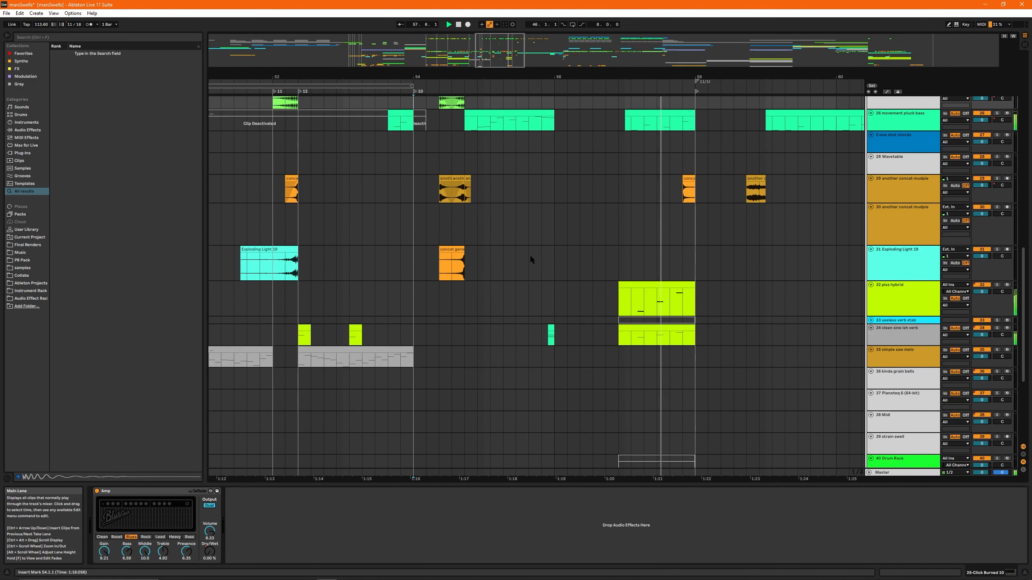
pyautogui.scroll(4, 529, 255)
# - Play the percussion on track 24 from 54.4 with only that track soloed, and stop playback
pyautogui.click(436, 232)
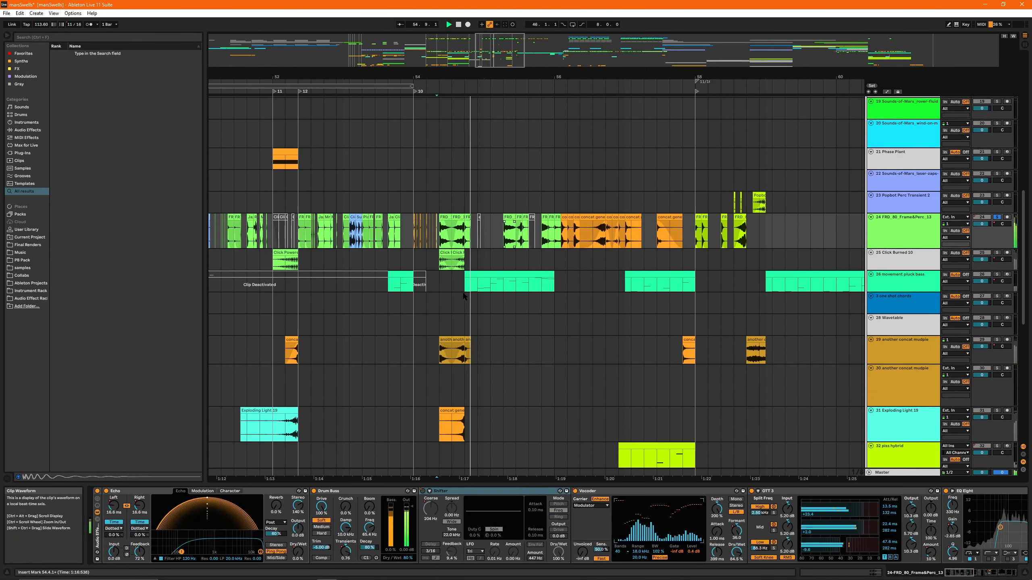
pyautogui.press('space')
pyautogui.click(440, 234)
# - Show the automation and enlarge all of track 24's automation lanes, from EQ Eight 5 Gain A through Echo L Time
pyautogui.scroll(3, 440, 244)
pyautogui.hscroll(-2, 529, 268)
pyautogui.press('a')
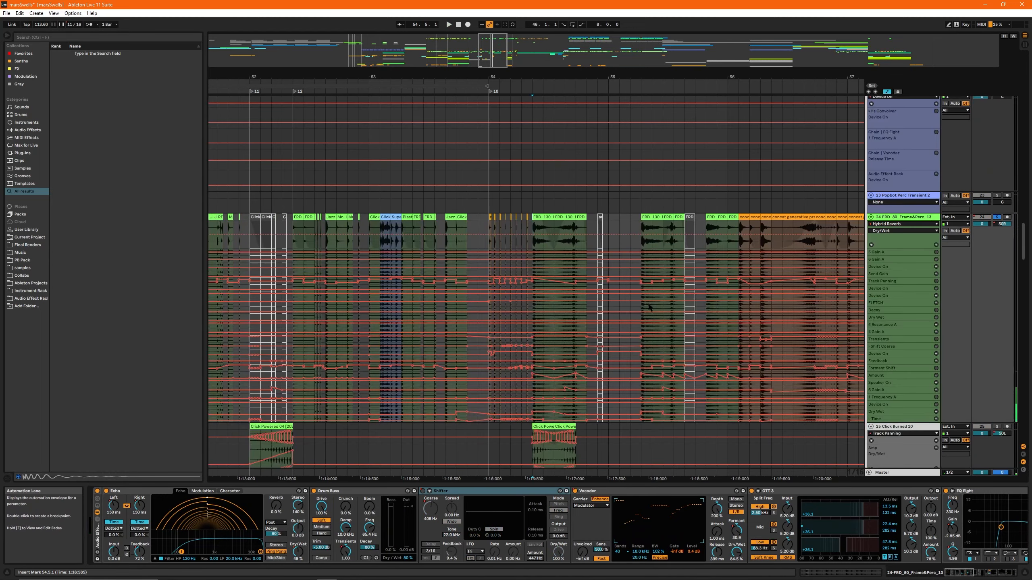
pyautogui.click(883, 253)
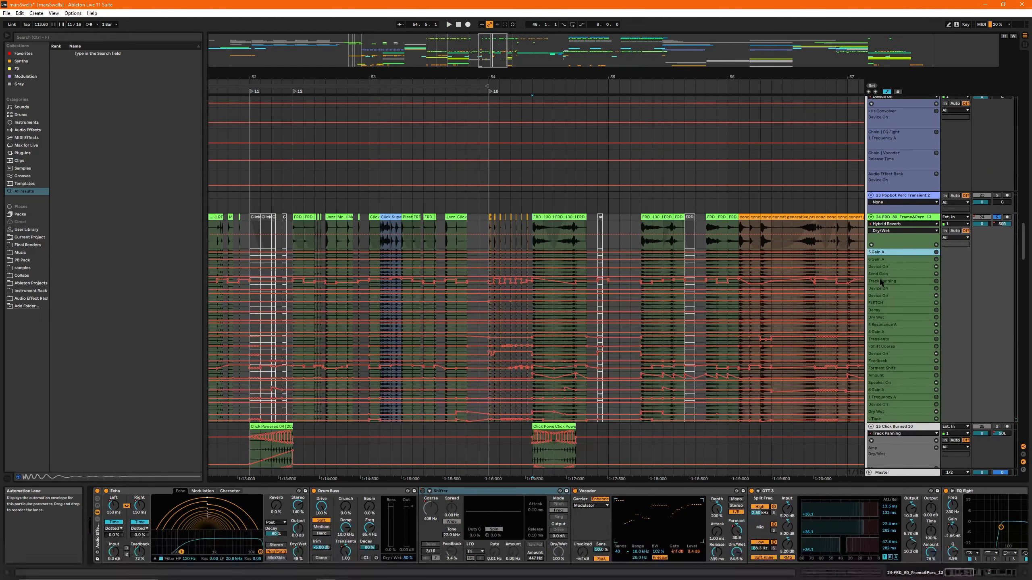
pyautogui.keyDown('shift'); pyautogui.click(890, 419); pyautogui.keyUp('shift')
pyautogui.moveTo(890, 415); pyautogui.dragTo(890, 429)
pyautogui.scroll(-4, 635, 249)
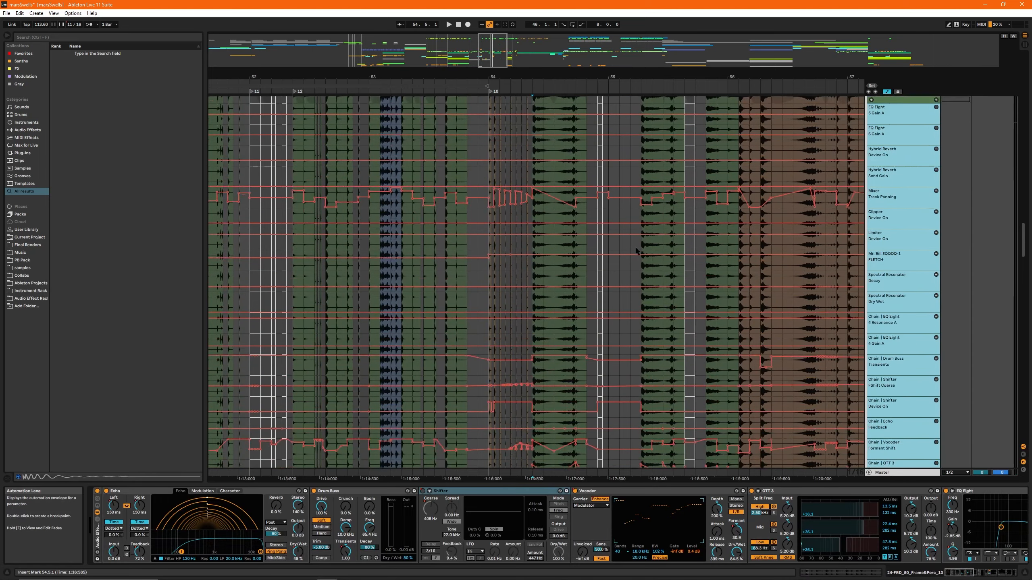
# - Look through track 24's enlarged automation lanes, reduce their height, and hide the automation
pyautogui.scroll(-6, 636, 250)
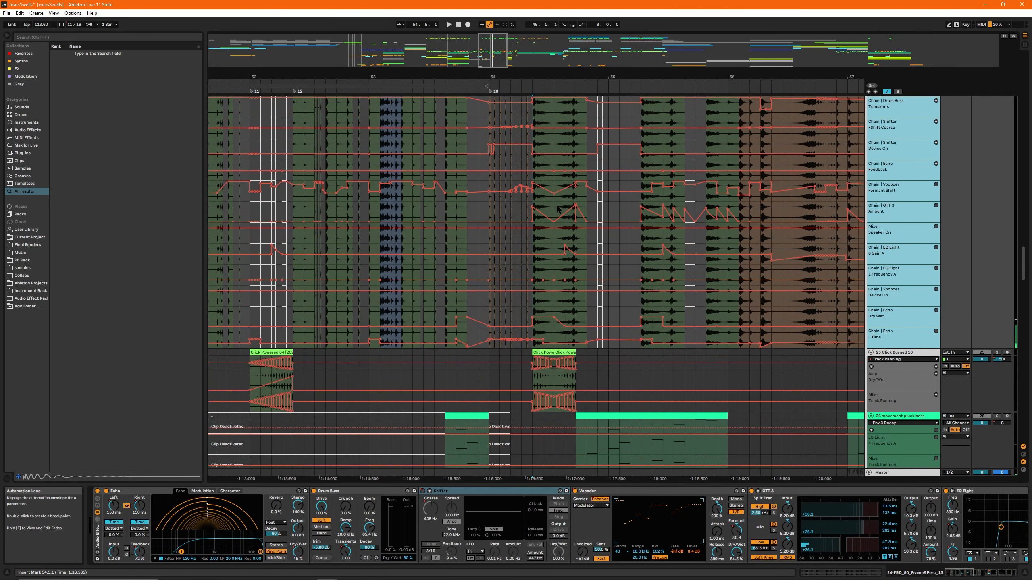
pyautogui.scroll(7, 577, 224)
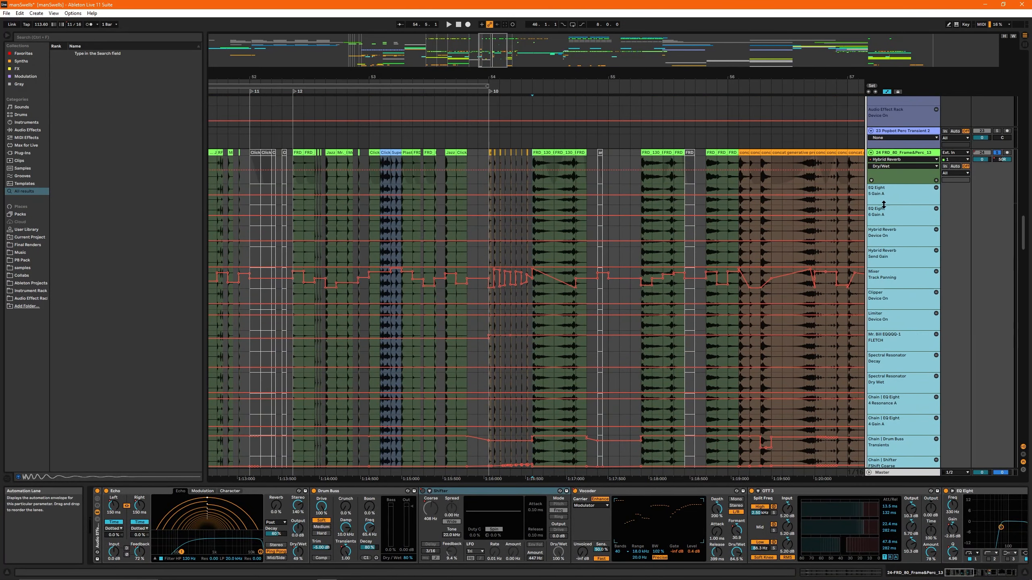
pyautogui.moveTo(884, 205); pyautogui.dragTo(880, 190)
pyautogui.click(871, 180)
pyautogui.press('a')
# - Mark out the section from bar 42 to bar 58 as a time selection on track 23
pyautogui.scroll(-8, 461, 215)
pyautogui.scroll(3, 461, 216)
pyautogui.click(413, 171)
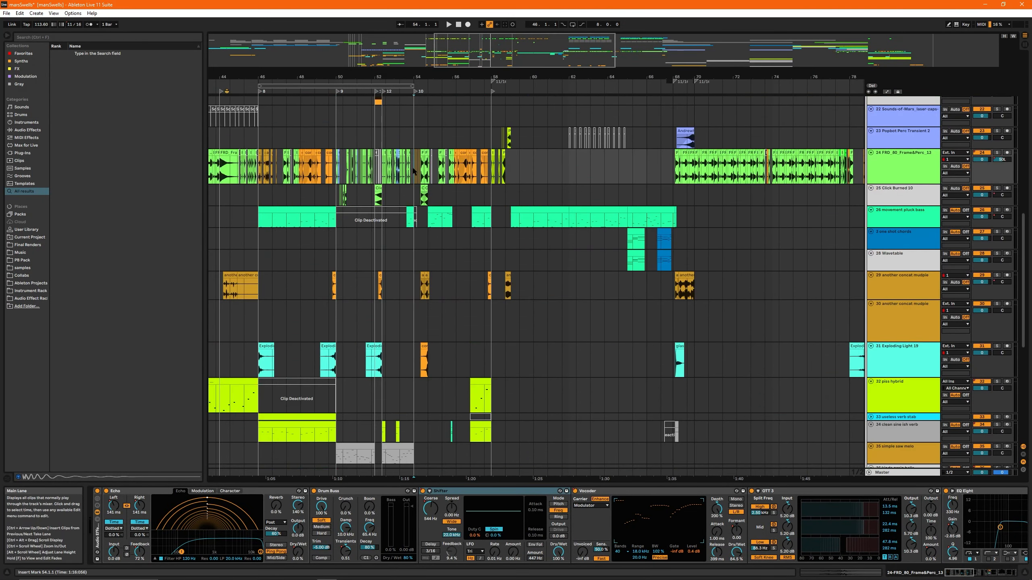
pyautogui.moveTo(410, 171); pyautogui.dragTo(495, 177)
pyautogui.moveTo(429, 78); pyautogui.dragTo(639, 78)
pyautogui.moveTo(388, 168); pyautogui.dragTo(622, 170)
pyautogui.moveTo(397, 140); pyautogui.dragTo(706, 139)
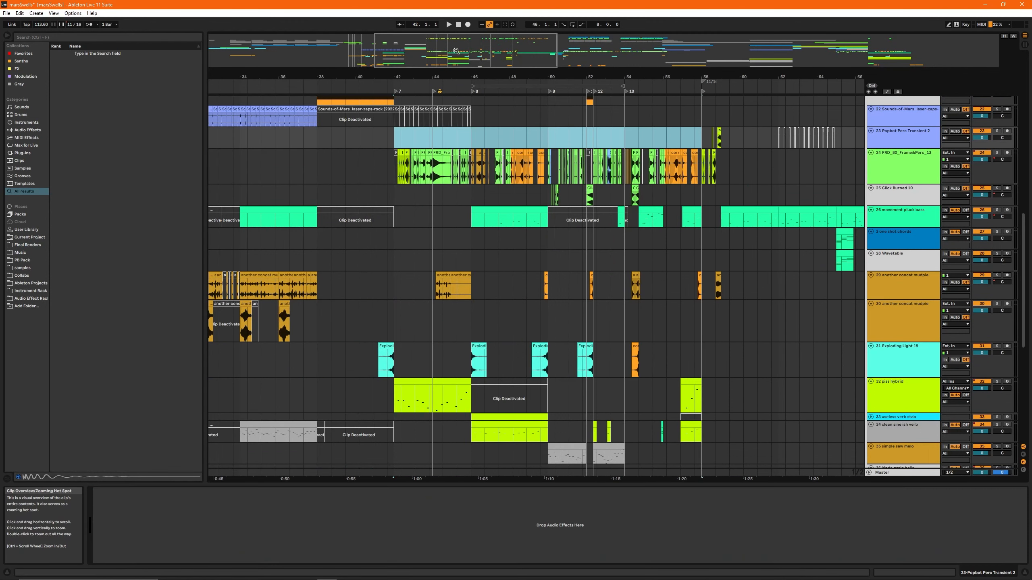
pyautogui.moveTo(467, 52)
pyautogui.mouseDown()
pyautogui.moveTo(487, 54)
pyautogui.moveTo(470, 60)
pyautogui.moveTo(484, 67)
pyautogui.moveTo(479, 54)
pyautogui.mouseUp()
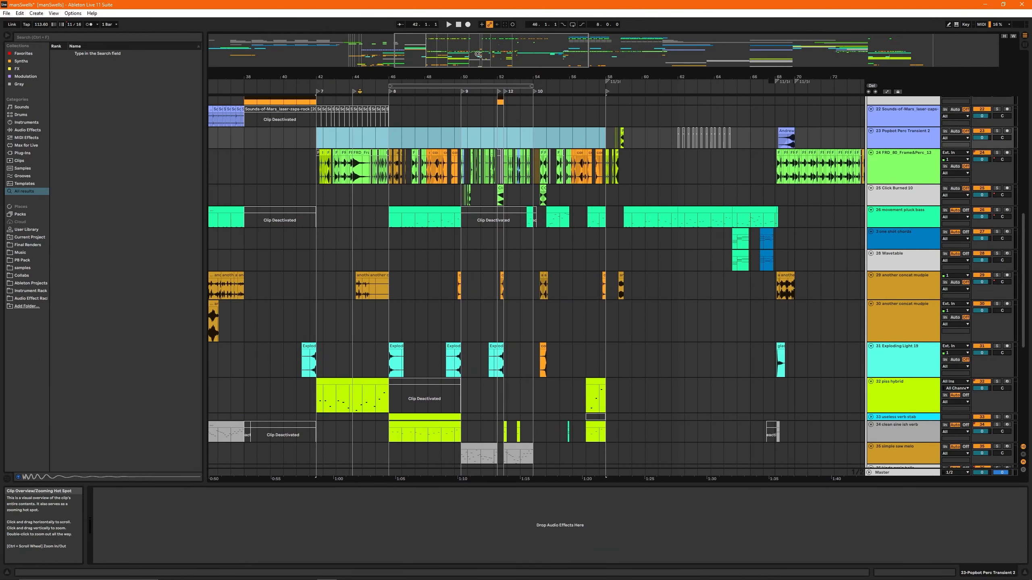
# - Play the full mix from 56.11 through the section leading up to bar 68
pyautogui.click(585, 119)
pyautogui.click(573, 138)
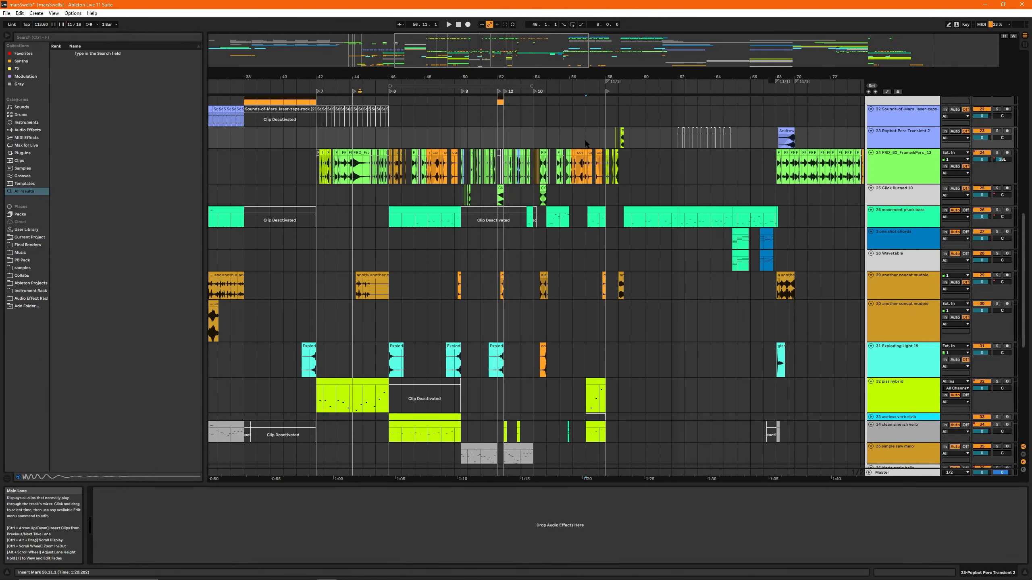
pyautogui.press('space')
pyautogui.moveTo(465, 65); pyautogui.dragTo(539, 80)
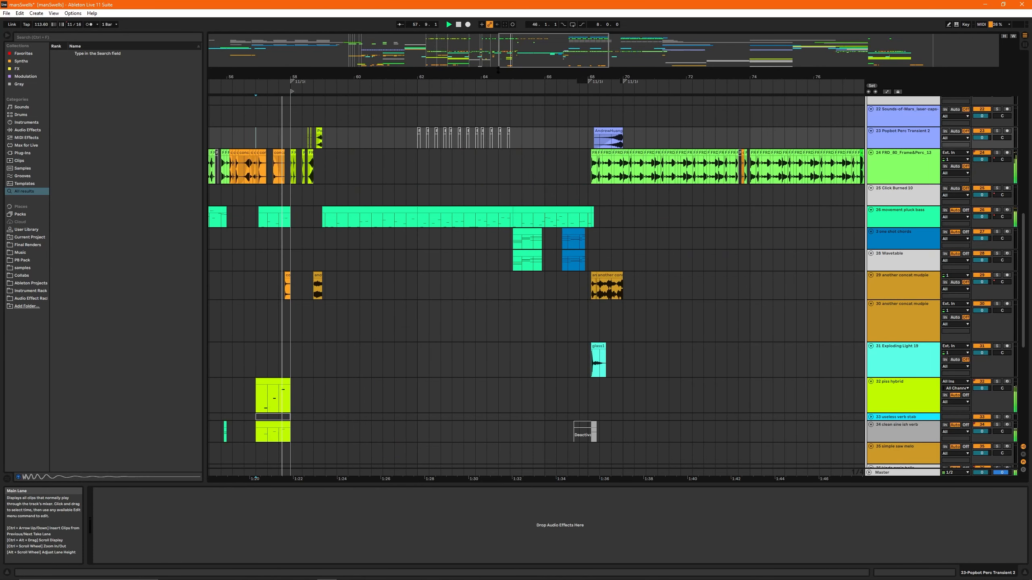
pyautogui.moveTo(535, 38)
pyautogui.mouseDown()
pyautogui.moveTo(534, 52)
pyautogui.moveTo(548, 48)
pyautogui.moveTo(522, 49)
pyautogui.moveTo(540, 46)
pyautogui.mouseUp()
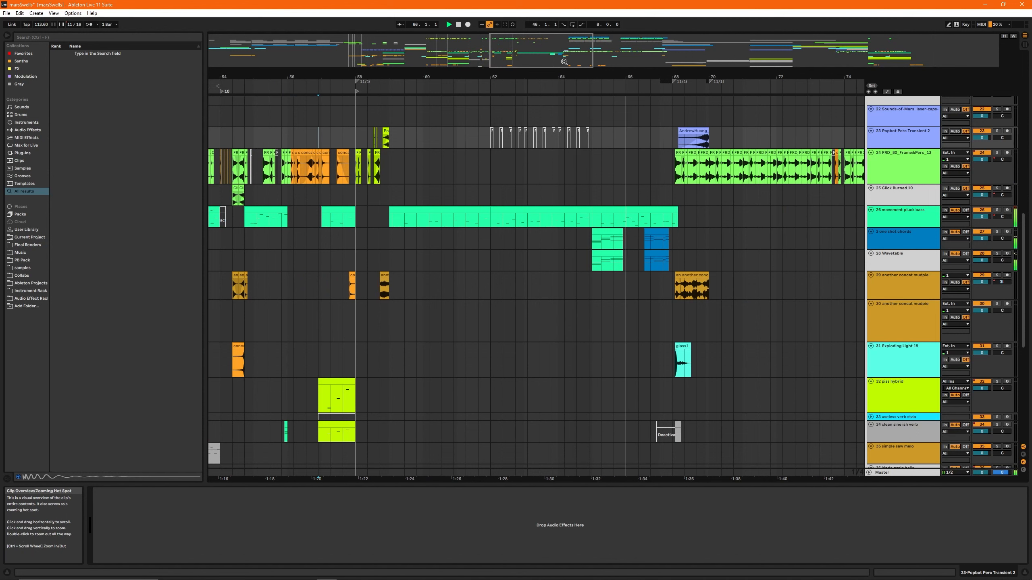
pyautogui.moveTo(564, 62); pyautogui.dragTo(557, 54)
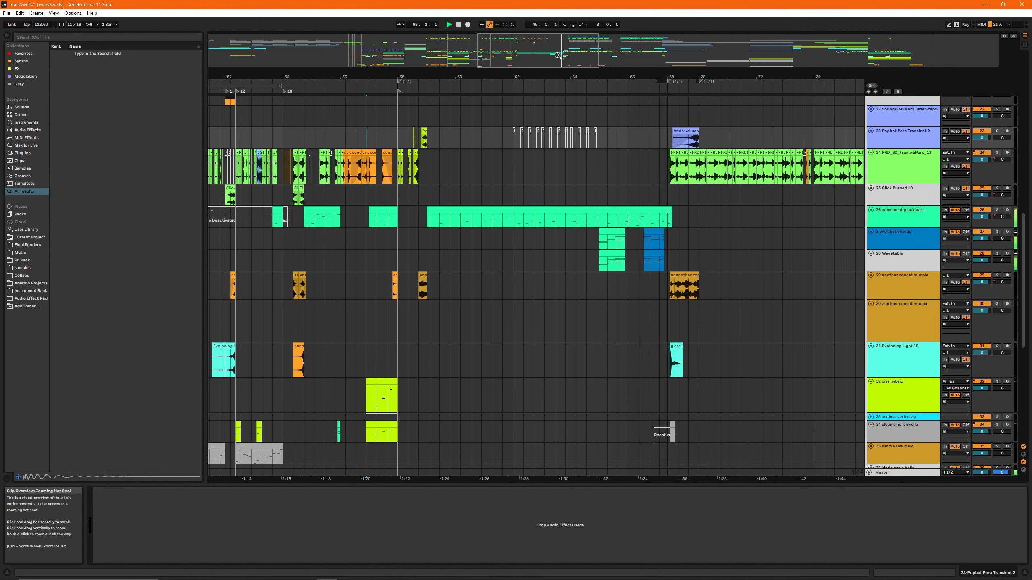
# - Select the time range from 58.1 to 64.7 around the two short Phase Plant clips on track 12
pyautogui.click(399, 201)
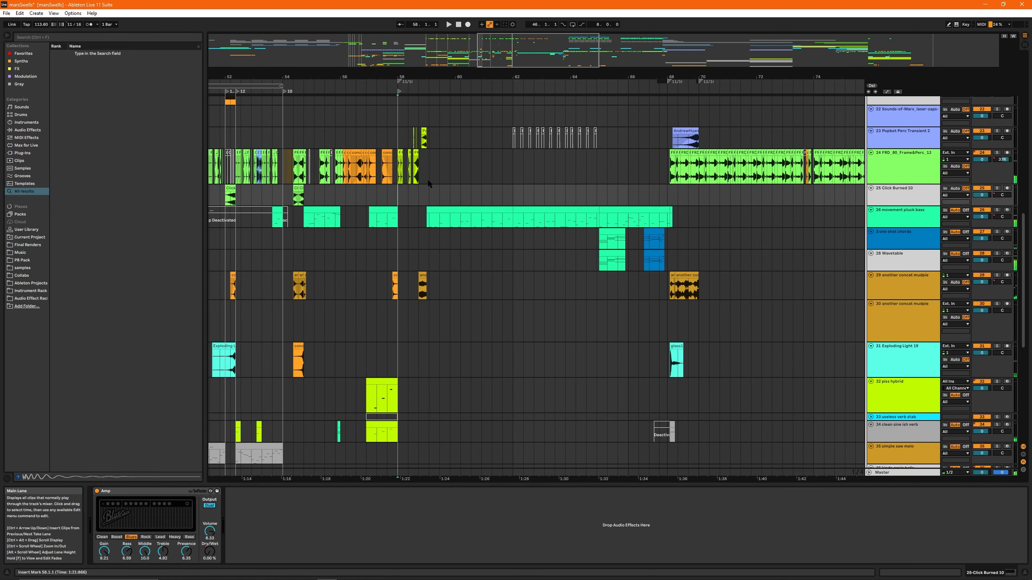
pyautogui.scroll(15, 428, 184)
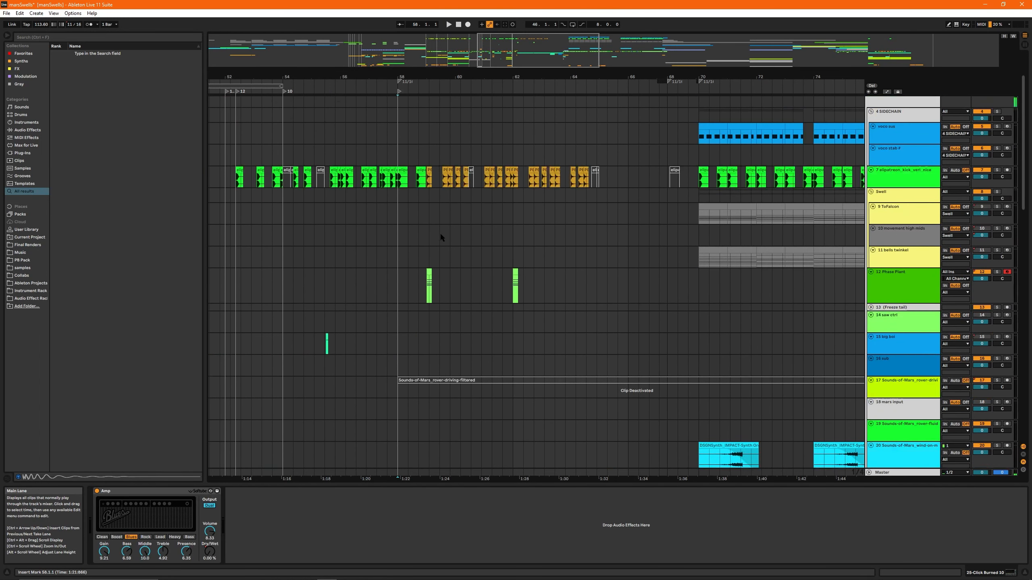
pyautogui.scroll(1, 441, 233)
pyautogui.click(423, 305)
pyautogui.scroll(-3, 410, 205)
pyautogui.moveTo(586, 163); pyautogui.dragTo(445, 163)
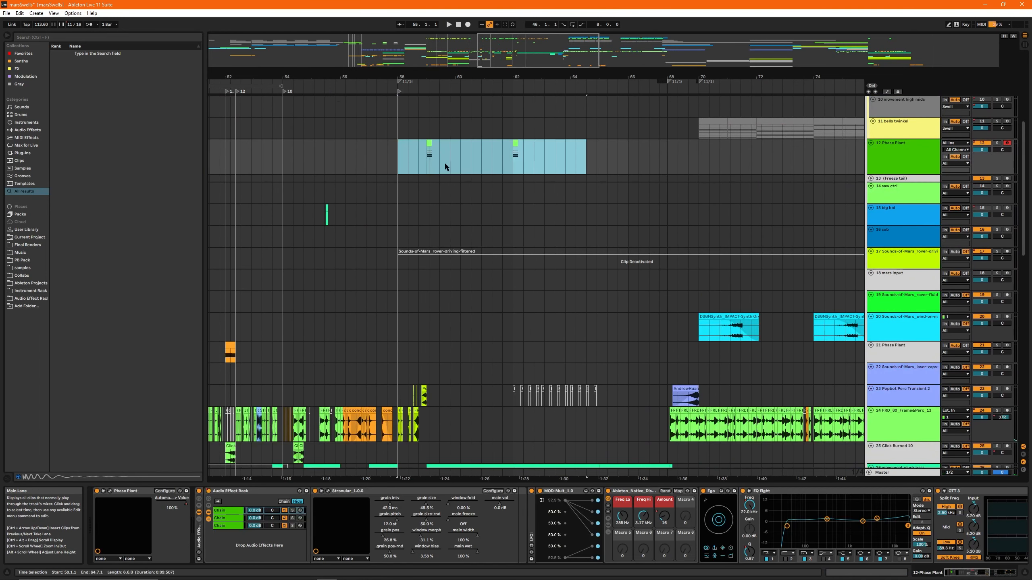
# - Play the short Phase Plant clip at bar 62 with track 12 soloed, and stop playback
pyautogui.click(445, 166)
pyautogui.press('space')
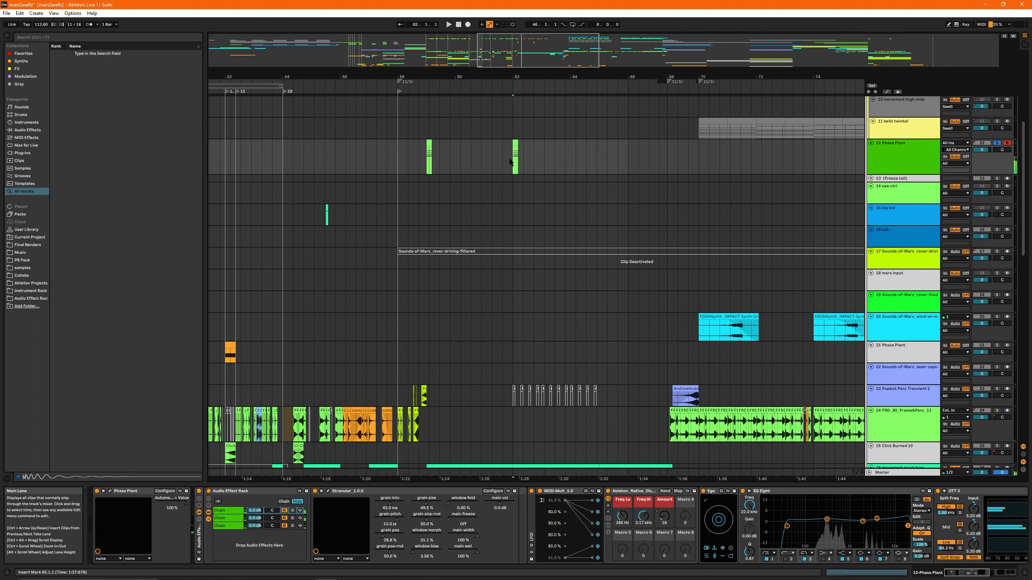
pyautogui.press('space')
# - Select the first Phase Plant clip at bar 5 on track 12 and play the arrangement from it
pyautogui.moveTo(533, 51); pyautogui.dragTo(533, 24)
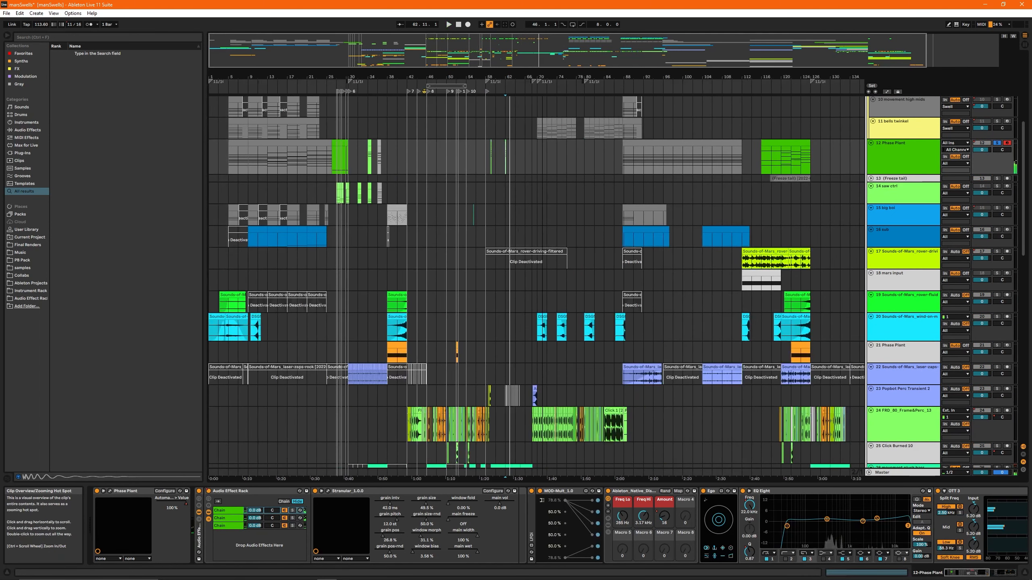
pyautogui.click(233, 141)
pyautogui.press('space')
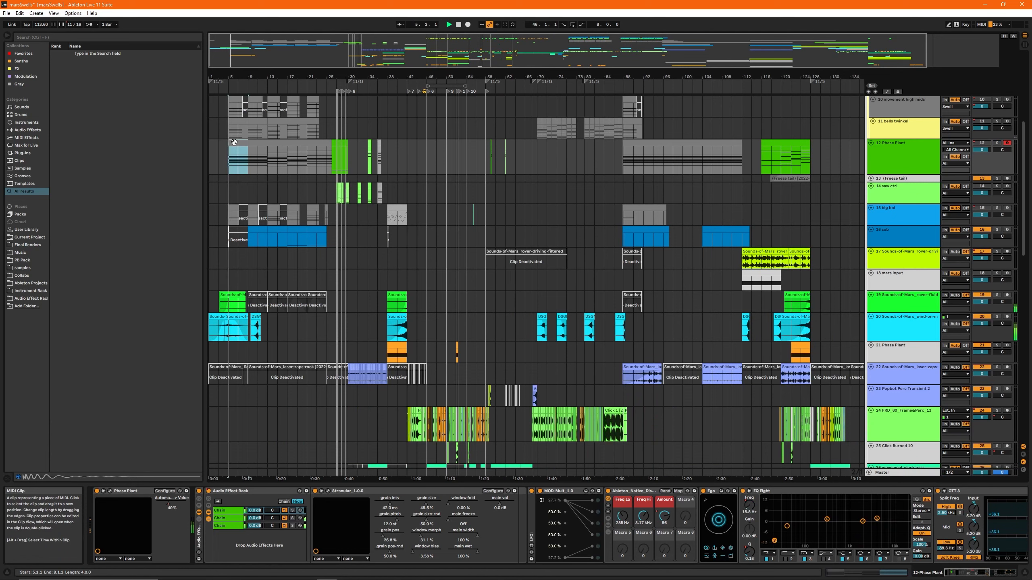
pyautogui.press('space')
# - Open the short Phase Plant clip at bar 59 on track 12 and return to the track's device chain
pyautogui.click(484, 162)
pyautogui.scroll(8, 504, 159)
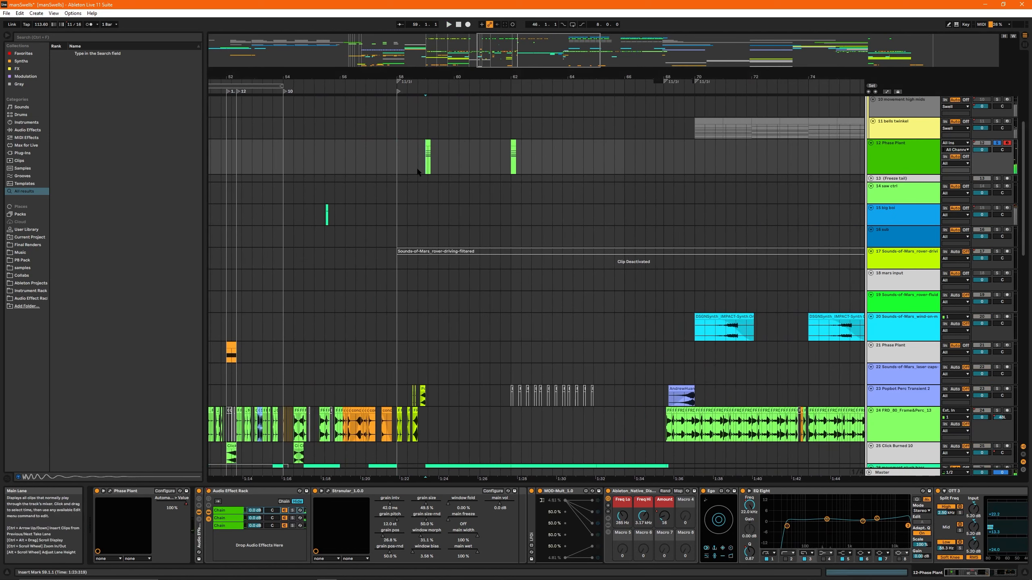
pyautogui.doubleClick(427, 156)
pyautogui.hotkey('shift', 'Tab')
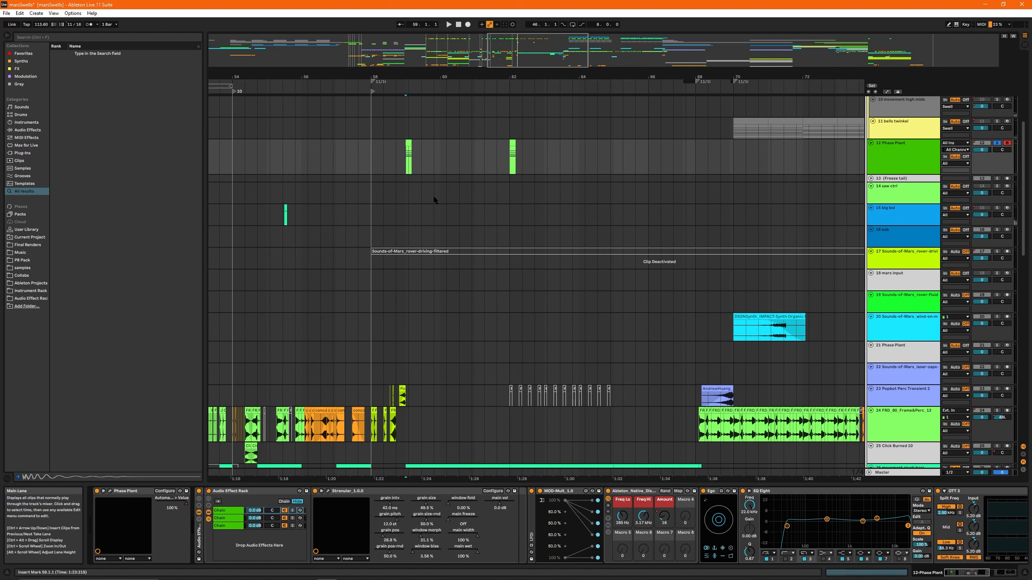
# - Select the movement pluck bass clip section from bar 59 to 62 on track 26 and play it soloed
pyautogui.scroll(-5, 434, 220)
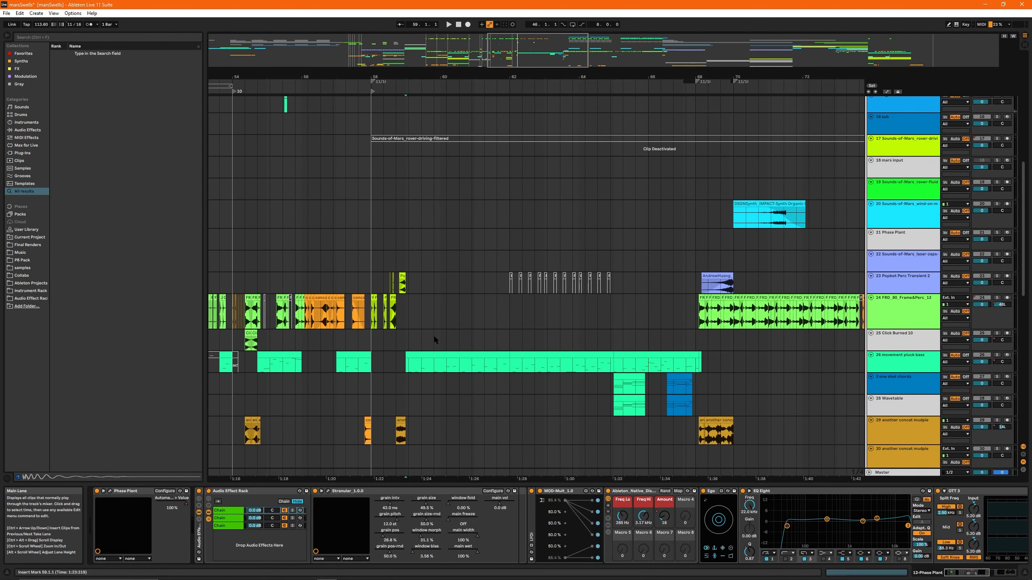
pyautogui.click(442, 356)
pyautogui.moveTo(507, 51); pyautogui.dragTo(461, 49)
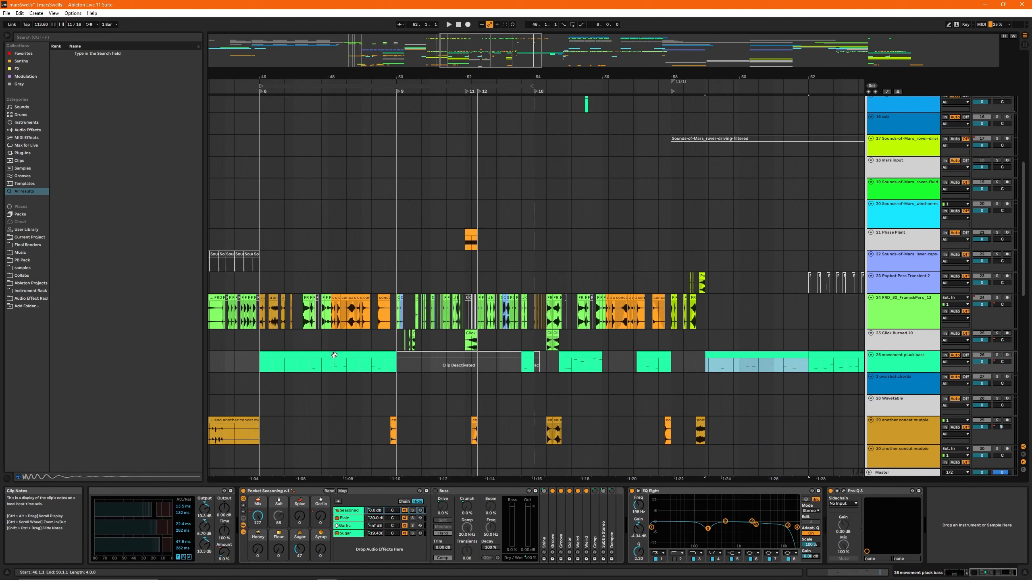
pyautogui.press('space')
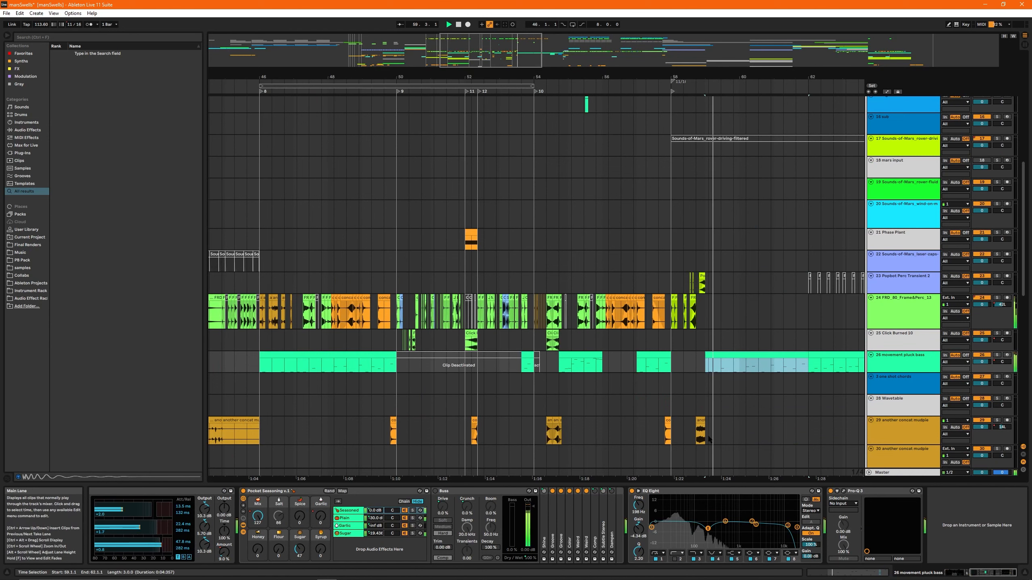
# - Show the automation lanes and examine the movement pluck bass automation while its clips play through to bar 68
pyautogui.press('a')
pyautogui.press('a')
pyautogui.press('a')
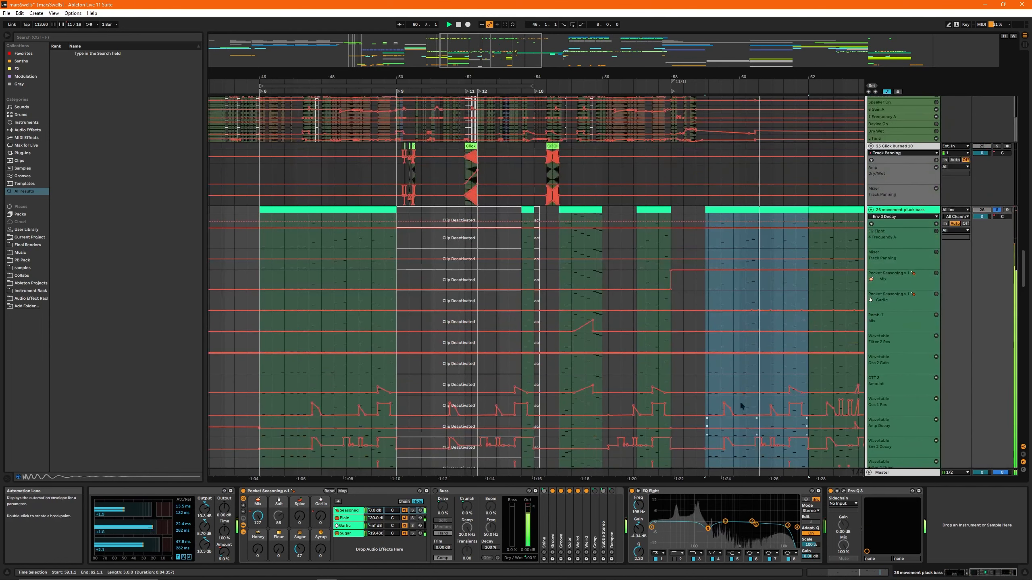
pyautogui.moveTo(522, 51); pyautogui.dragTo(582, 51)
pyautogui.scroll(-3, 429, 355)
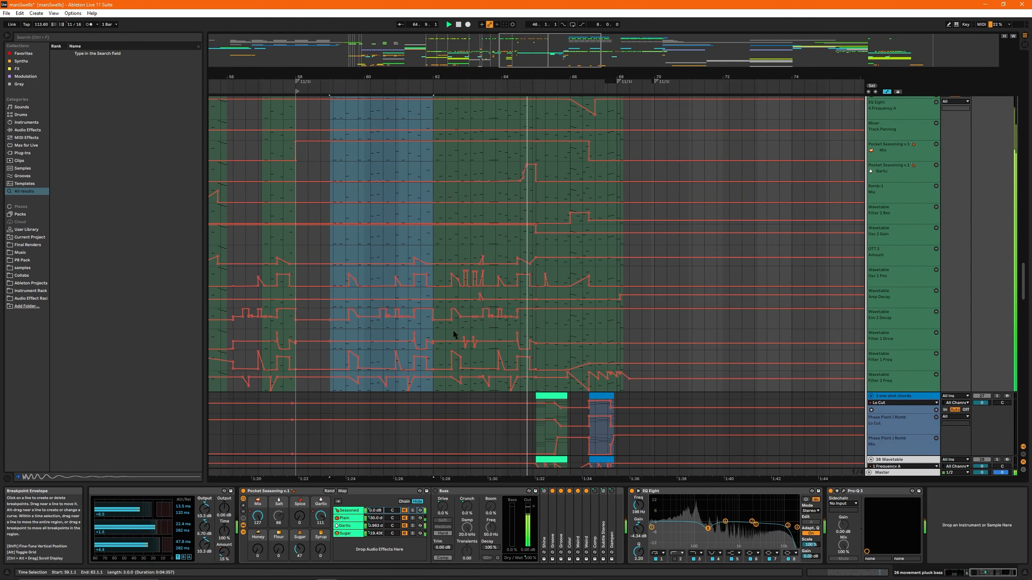
pyautogui.scroll(3, 551, 339)
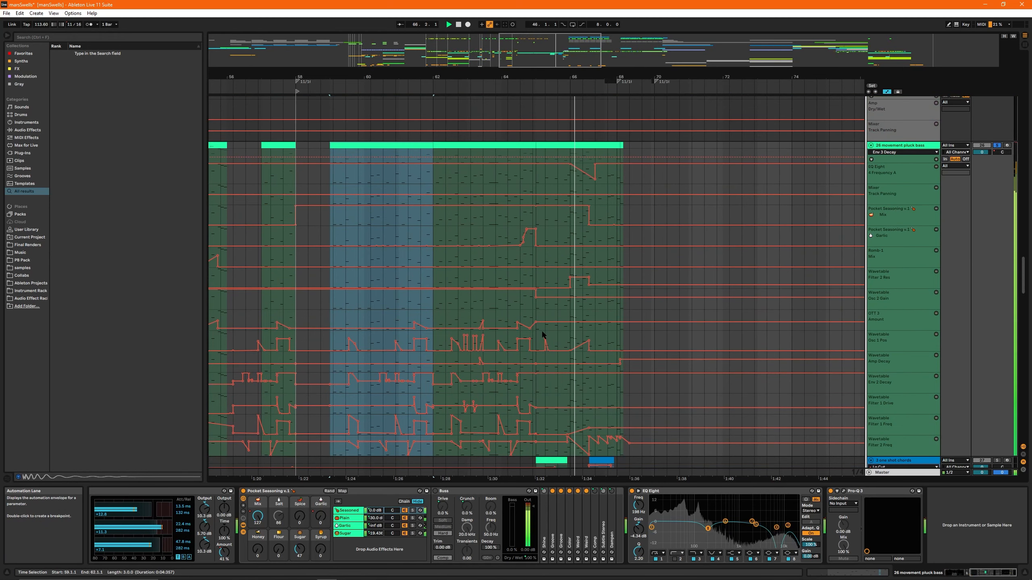
pyautogui.scroll(-3, 524, 336)
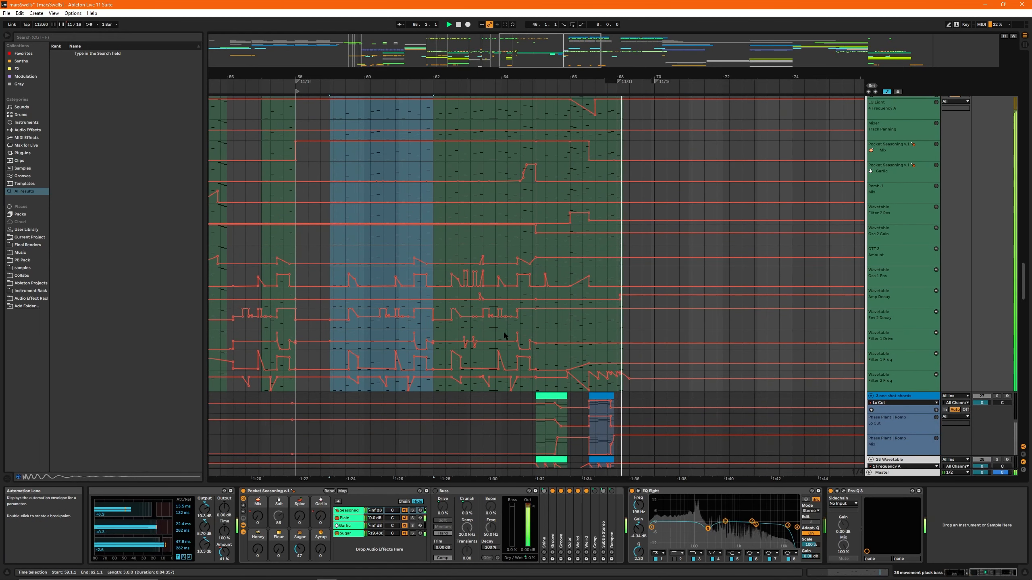
# - Stop playback, set the insert marker at bar 59 on track 26, and show the Wavetable instrument starting its device chain
pyautogui.click(330, 236)
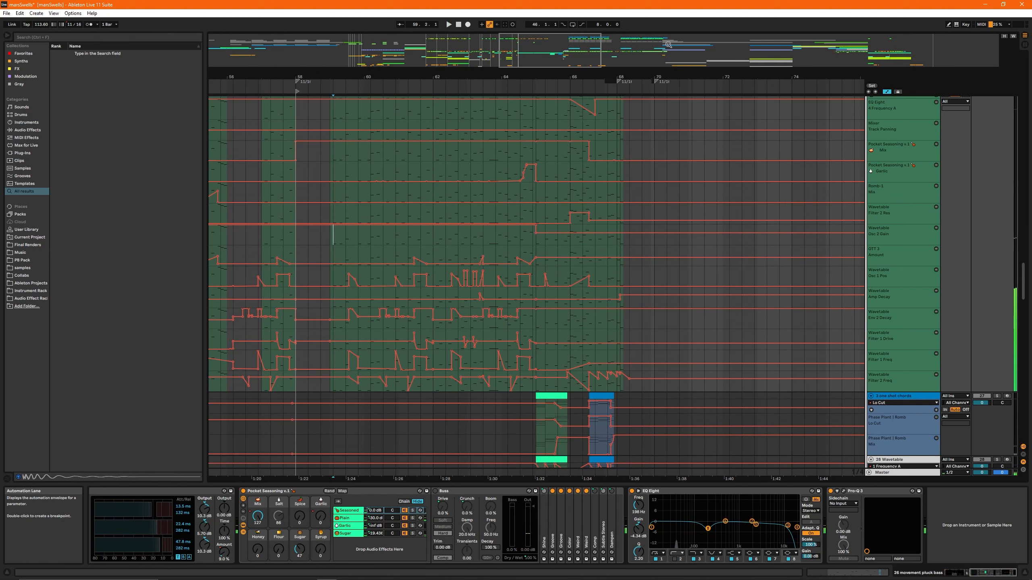
pyautogui.moveTo(555, 54); pyautogui.dragTo(552, 54)
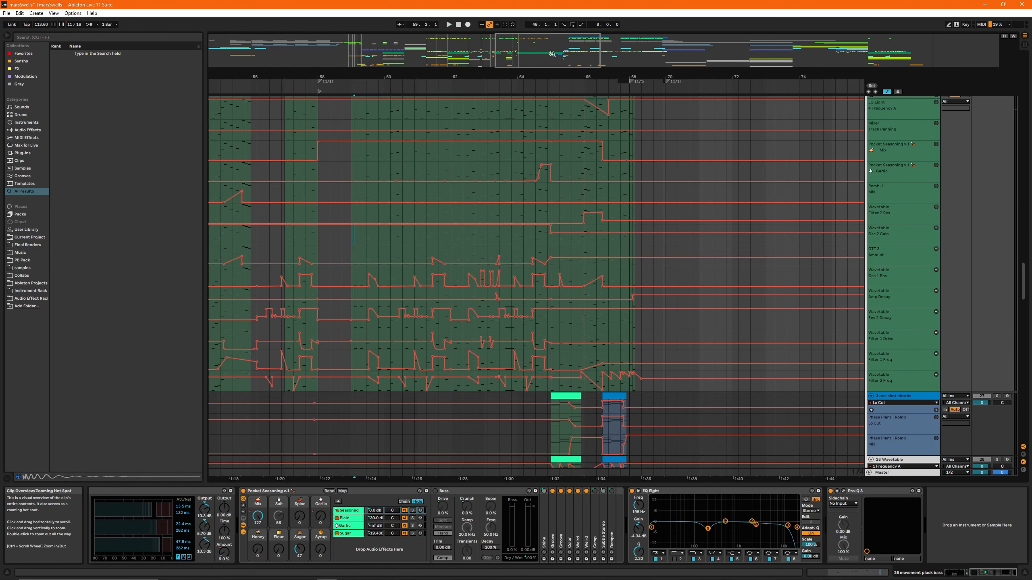
pyautogui.click(954, 573)
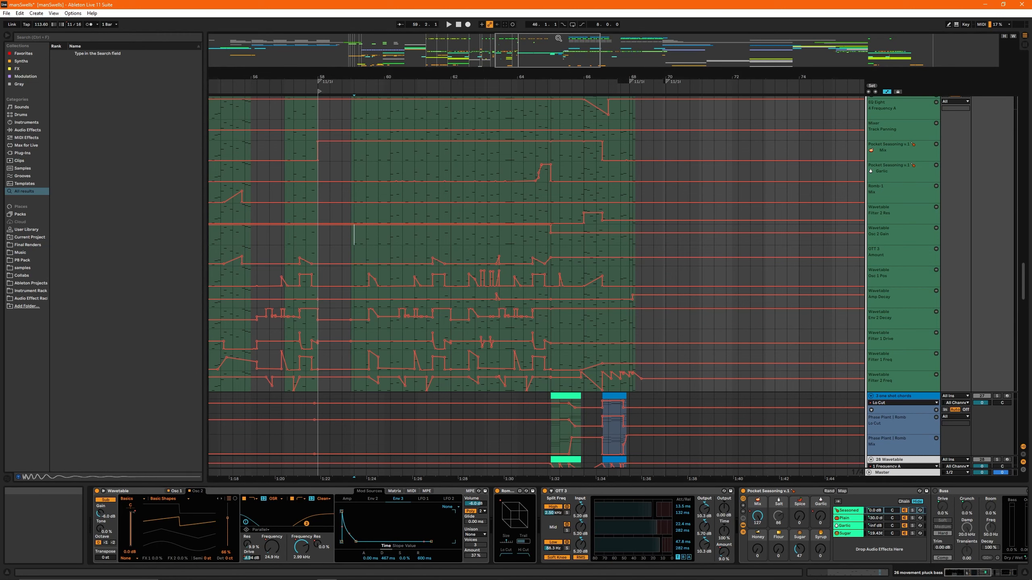
# - Hide the automation lanes and play the bar 65 clips on the one shot chords and Wavetable tracks, each soloed
pyautogui.moveTo(552, 46); pyautogui.dragTo(552, 40)
pyautogui.scroll(3, 514, 307)
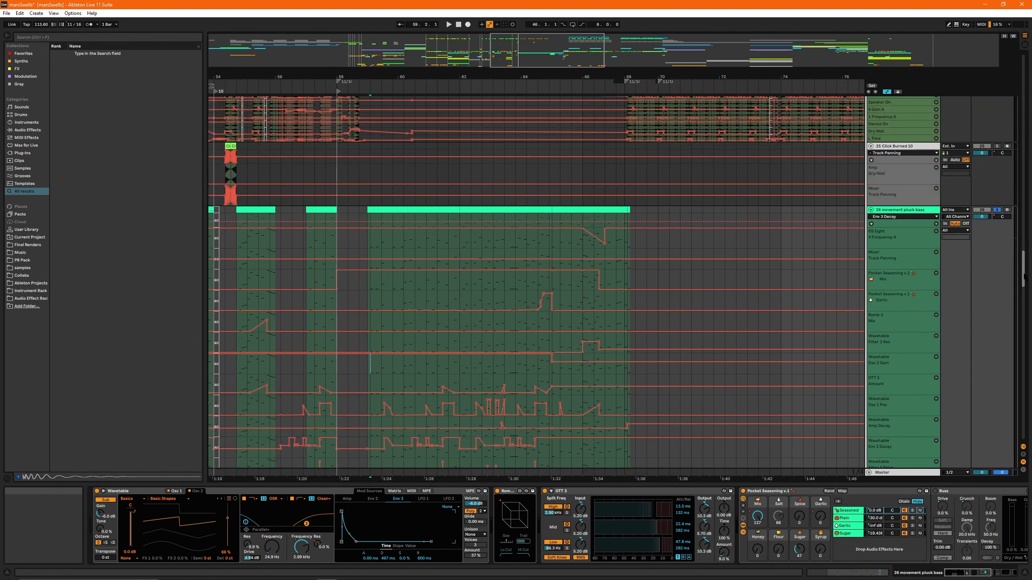
pyautogui.moveTo(1024, 278); pyautogui.dragTo(986, 278)
pyautogui.press('w')
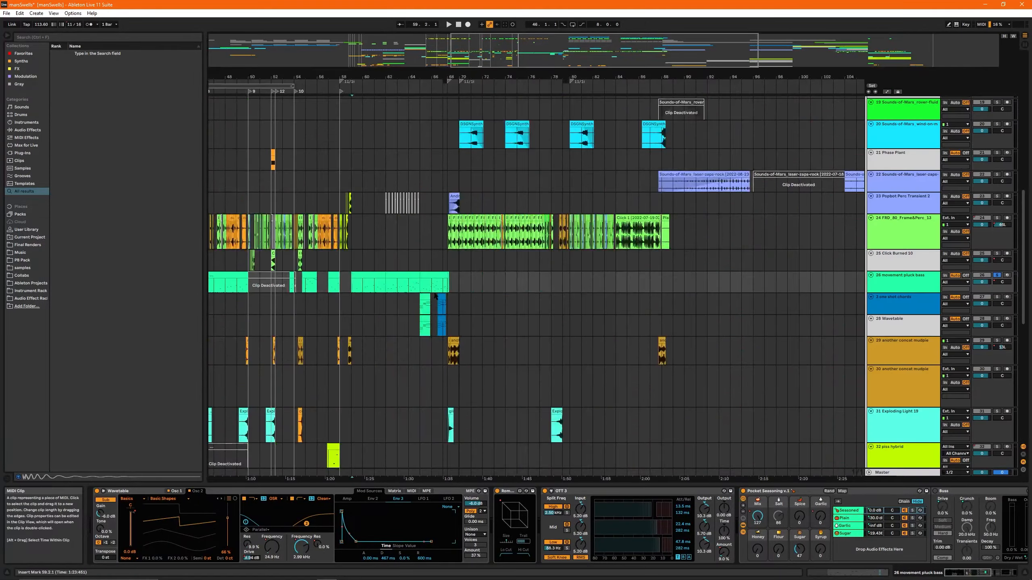
pyautogui.click(393, 296)
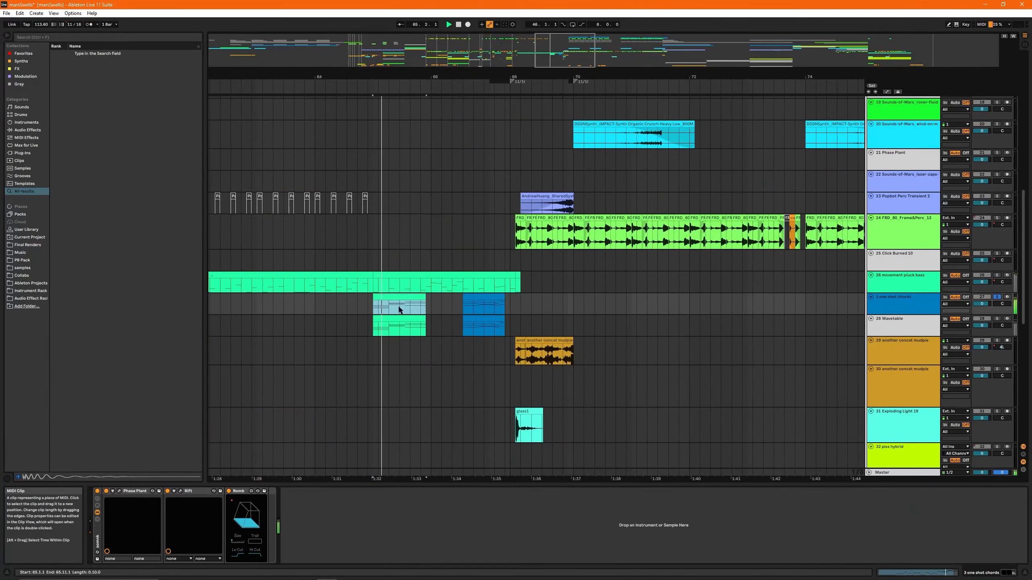
pyautogui.click(400, 318)
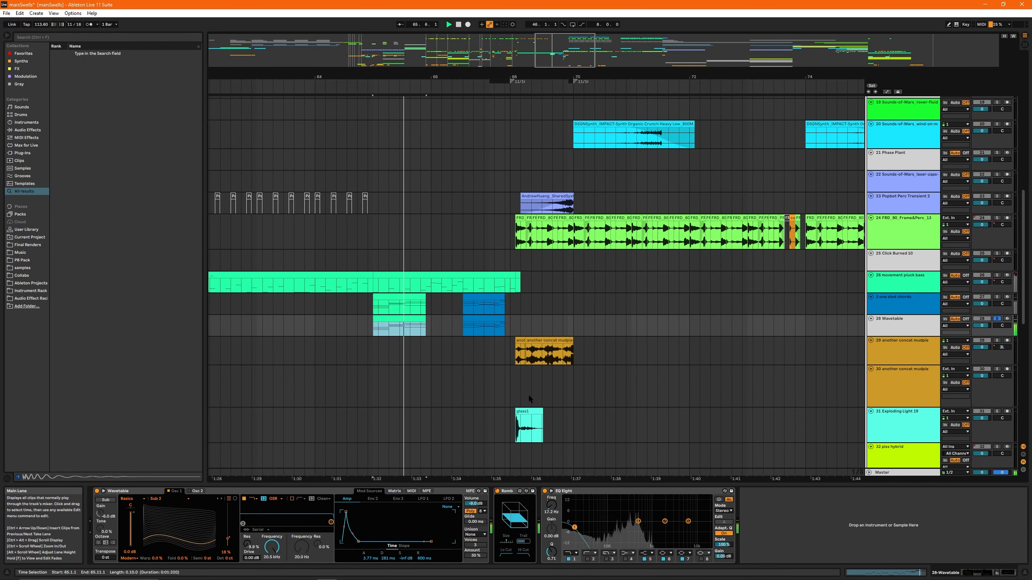
# - Select the second Wavetable clip on track 28, just before bar 68, and play the full arrangement from it
pyautogui.click(477, 318)
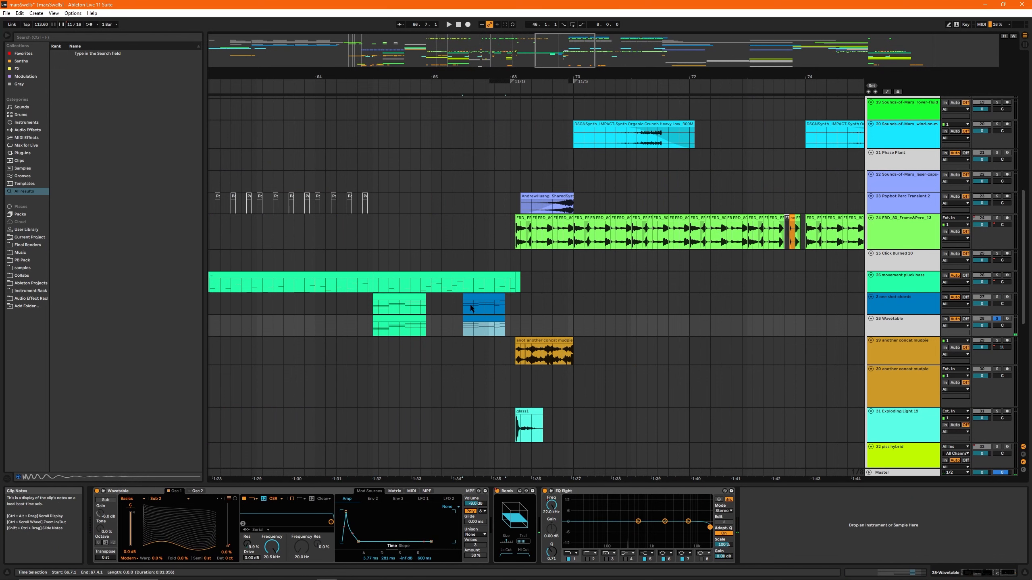
pyautogui.press('space')
pyautogui.press('space')
# - Follow the playing arrangement across the tracks from bar 67 onward, examining the FRD percussion, impact and Exploding Light clips
pyautogui.scroll(-3, 633, 343)
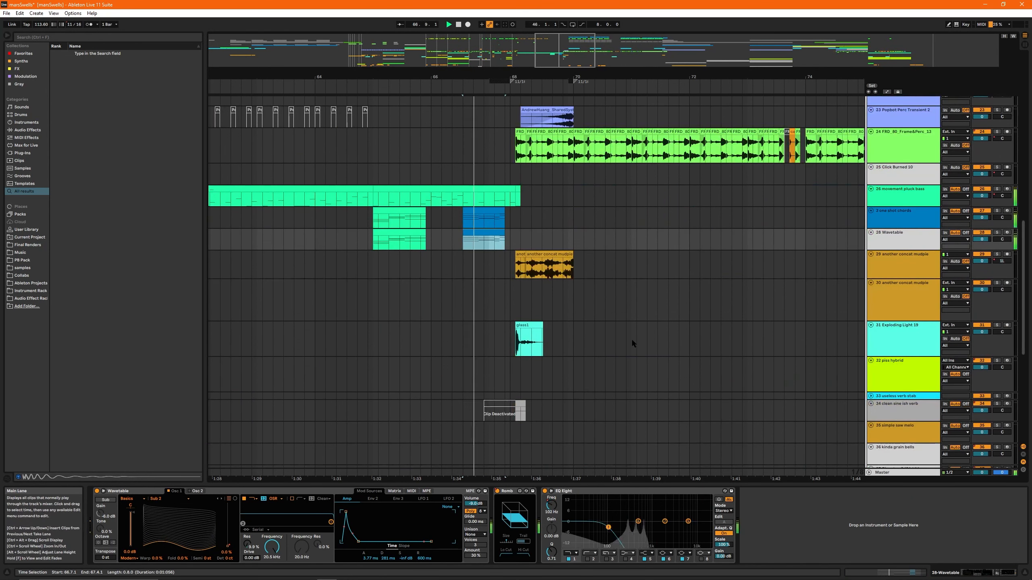
pyautogui.scroll(2, 678, 292)
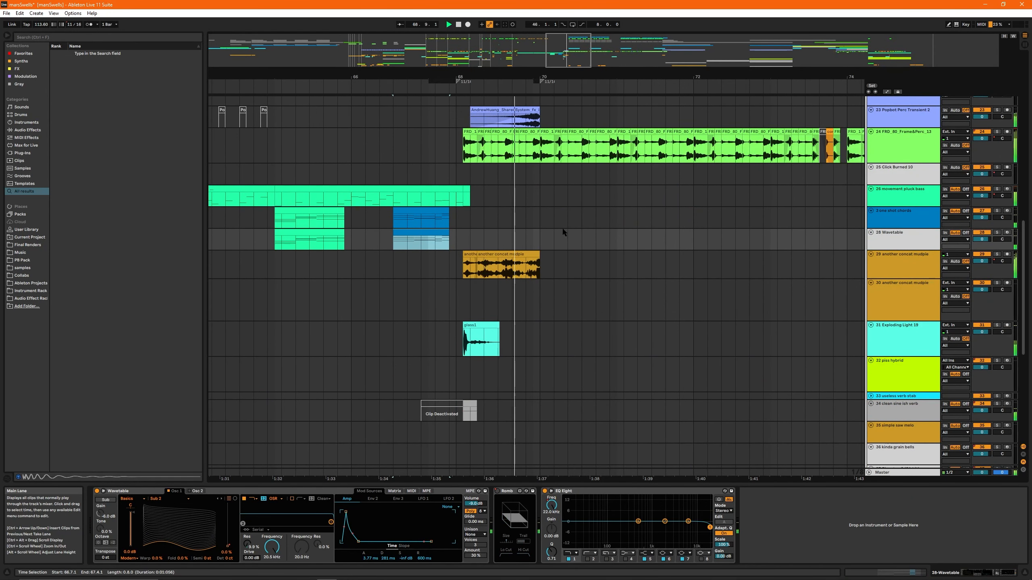
pyautogui.scroll(-2, 581, 244)
pyautogui.scroll(3, 570, 236)
pyautogui.scroll(1, 570, 235)
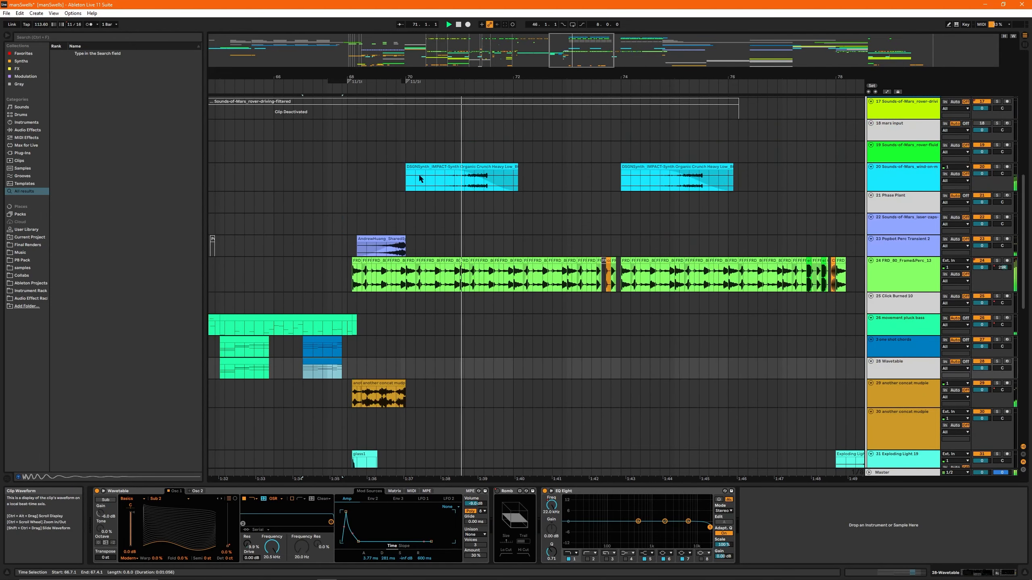
pyautogui.moveTo(571, 52); pyautogui.dragTo(581, 43)
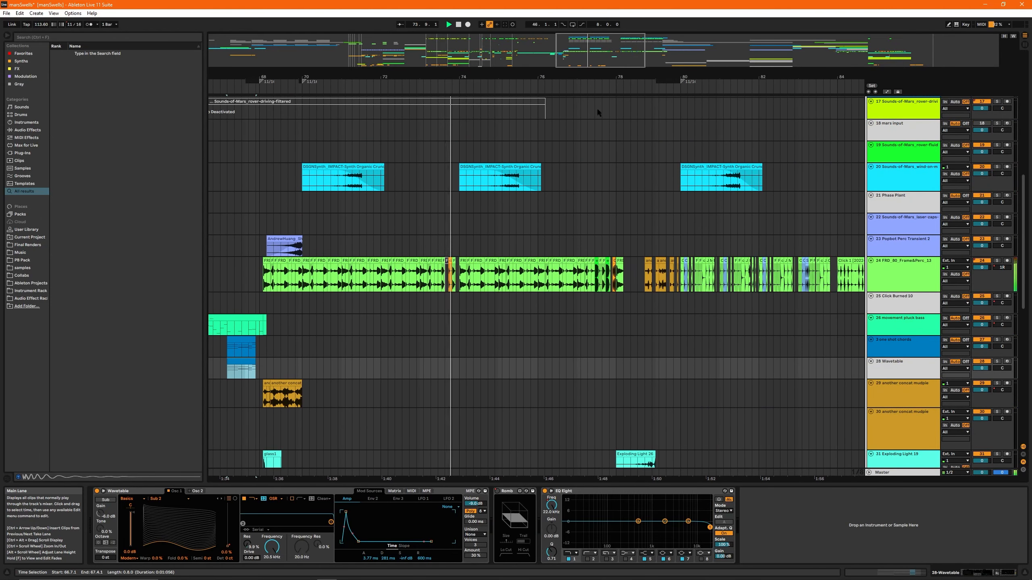
pyautogui.moveTo(600, 55)
pyautogui.mouseDown()
pyautogui.moveTo(601, 39)
pyautogui.moveTo(606, 55)
pyautogui.mouseUp()
pyautogui.scroll(-3, 535, 335)
pyautogui.scroll(-1, 535, 336)
pyautogui.scroll(3, 477, 301)
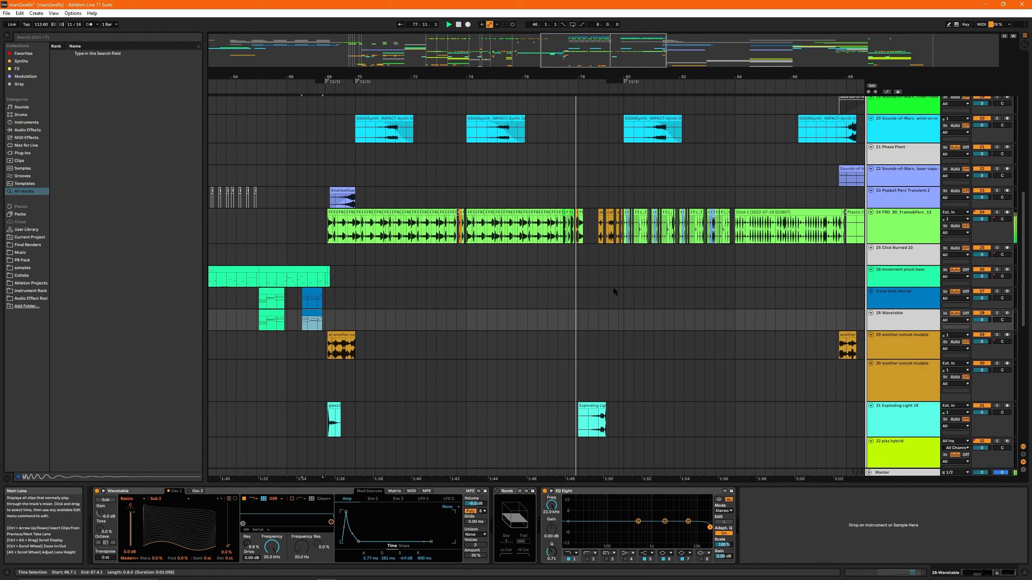
# - Stop playback, select bar 70 to 71 of the first voco sub clip, and play it soloed
pyautogui.click(356, 163)
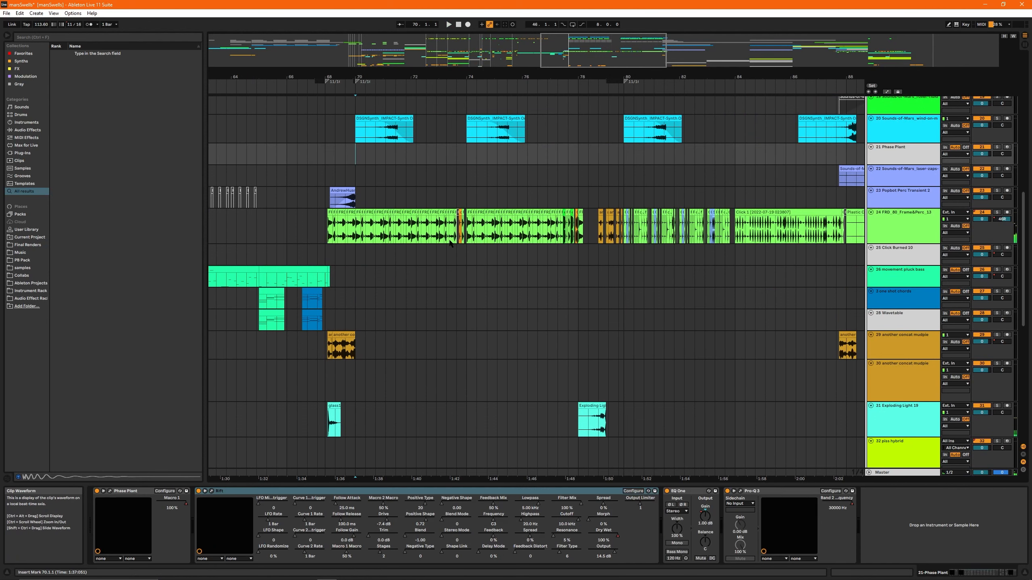
pyautogui.scroll(2, 452, 244)
pyautogui.scroll(-10, 527, 205)
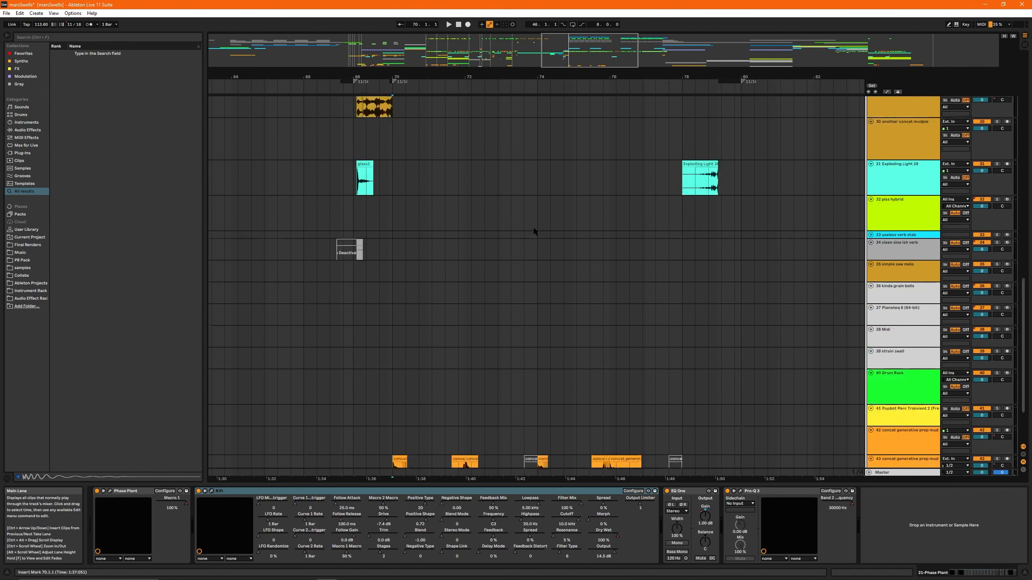
pyautogui.scroll(12, 518, 220)
pyautogui.moveTo(392, 165); pyautogui.dragTo(426, 165)
pyautogui.press('space')
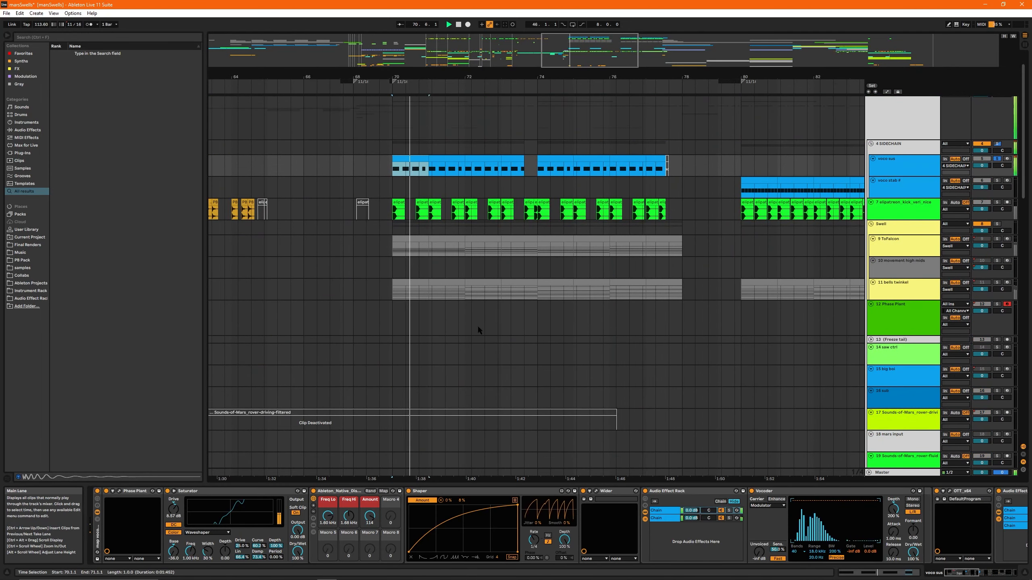
# - Ungroup the rack holding Phase Plant on the voco sub track and look through its effect chain
pyautogui.click(131, 493)
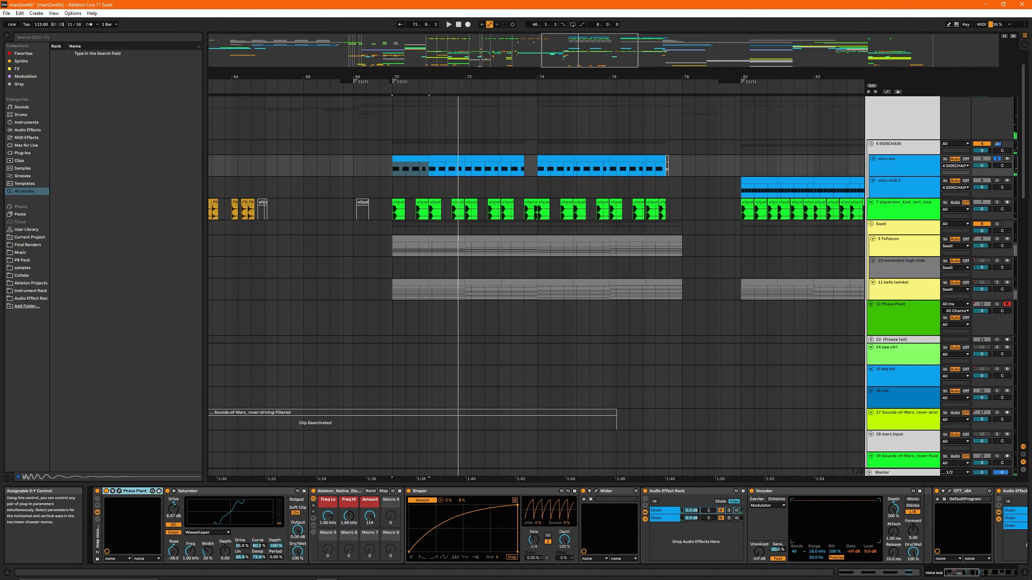
pyautogui.rightClick(111, 509)
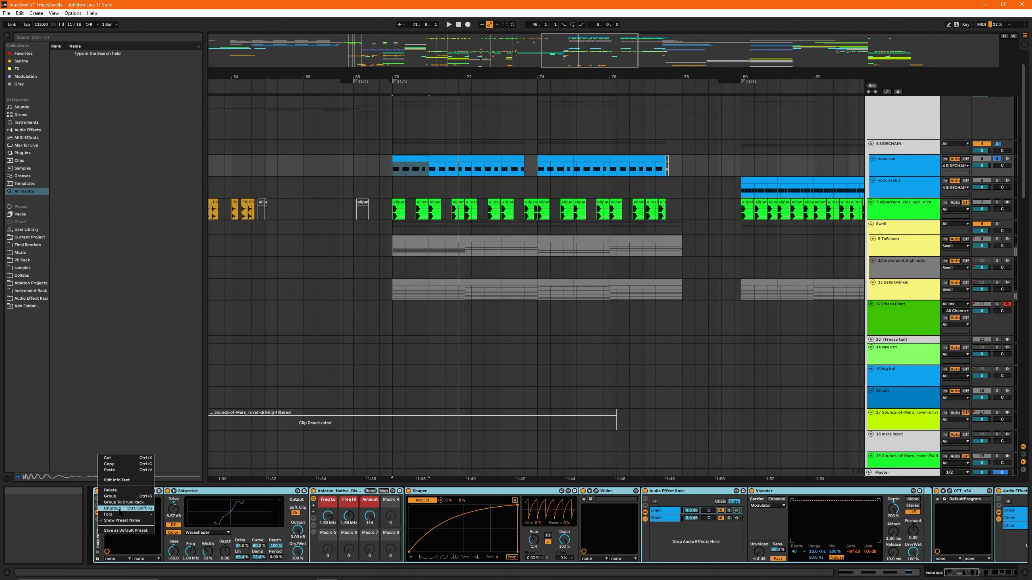
pyautogui.click(117, 509)
pyautogui.scroll(-10, 516, 524)
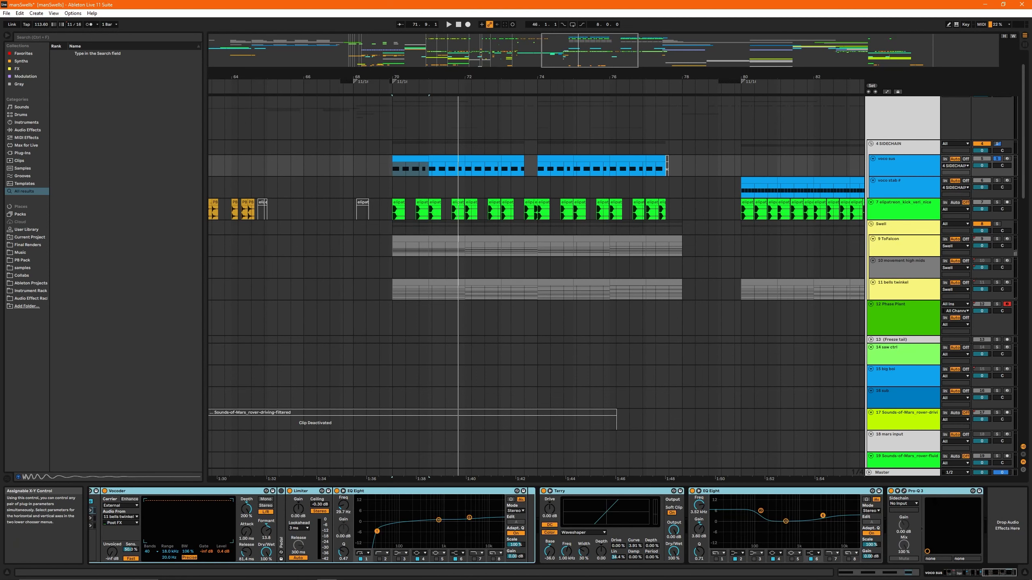
pyautogui.scroll(8, 162, 513)
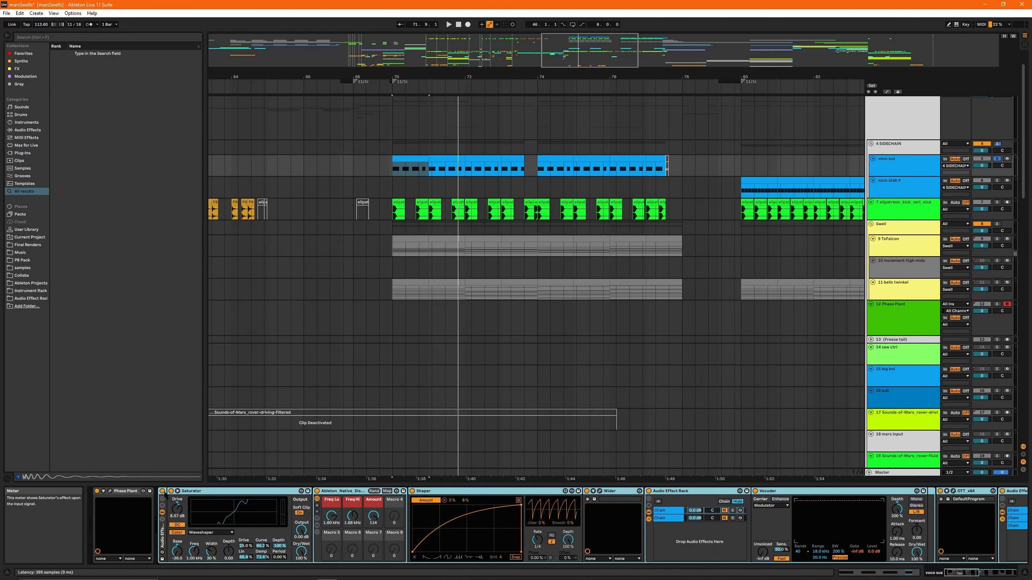
# - Bypass the voco sub track's Audio Effect Rack and play the clip from bar 70 with only the Phase Plant sound
pyautogui.click(163, 492)
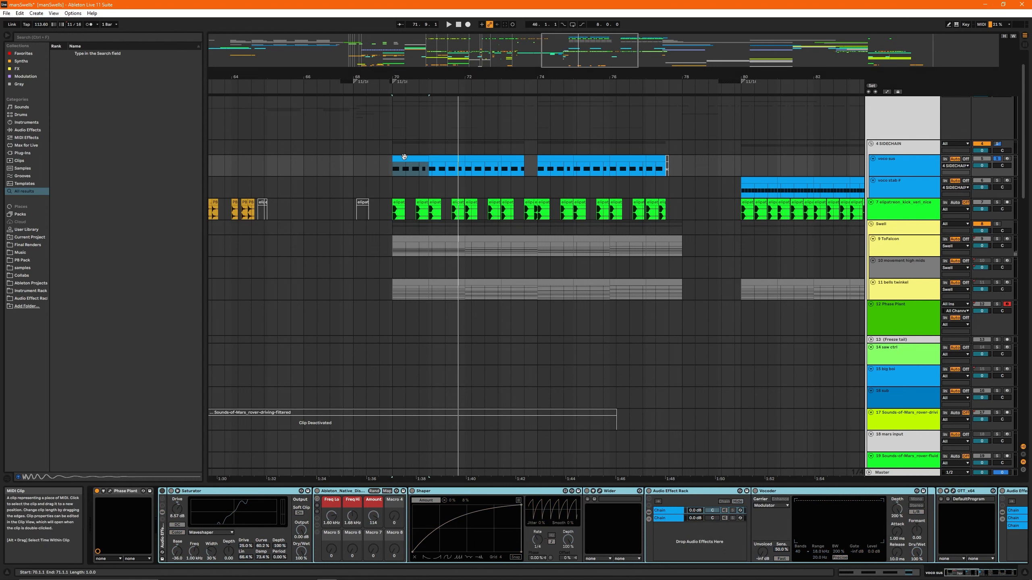
pyautogui.moveTo(579, 41); pyautogui.dragTo(578, 49)
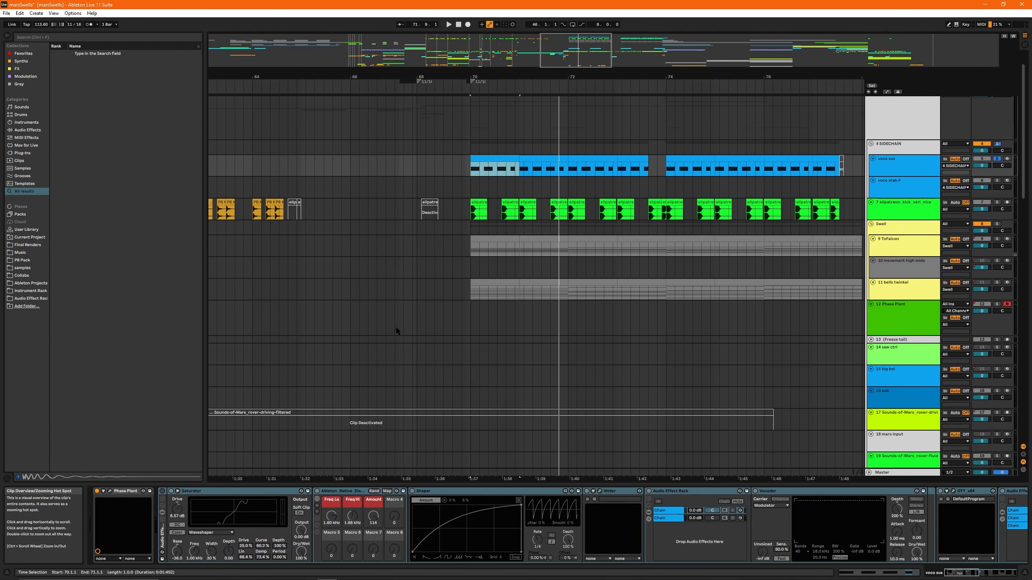
pyautogui.click(117, 492)
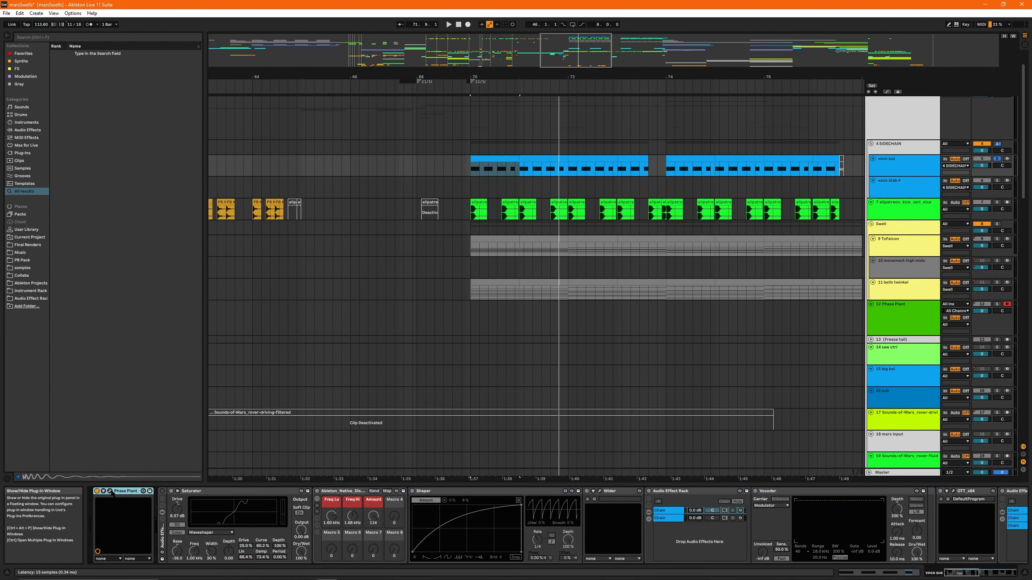
pyautogui.click(495, 160)
pyautogui.press('space')
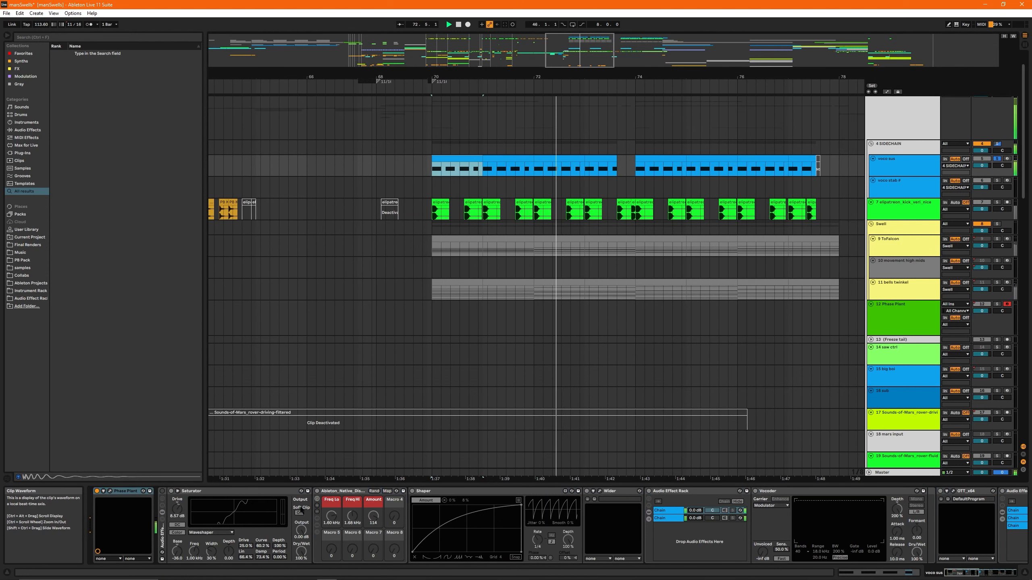
# - Stop playback, inspect the voco sub Phase Plant patch and its Slice EQ, and close the plug-in window
pyautogui.click(163, 542)
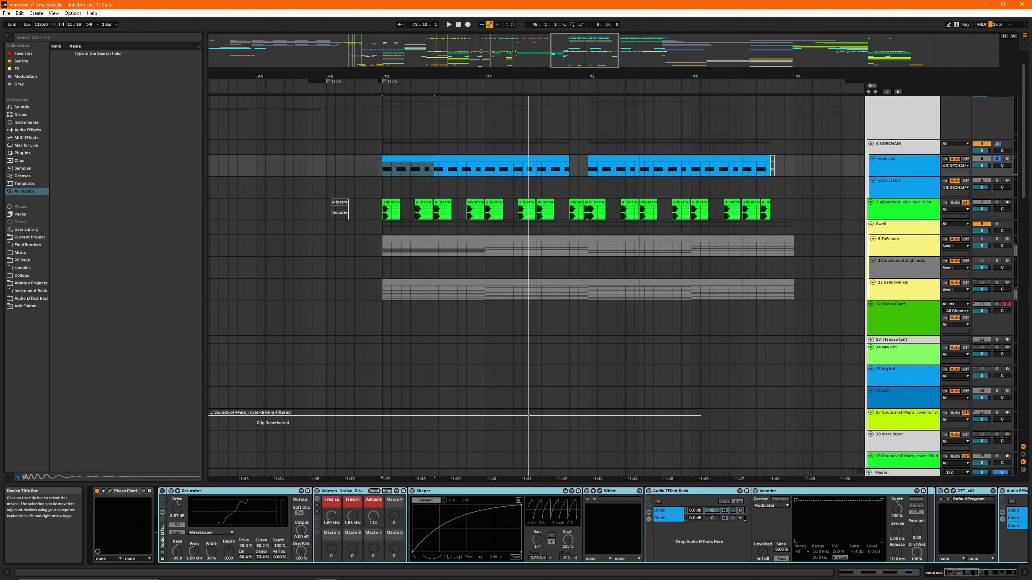
pyautogui.click(109, 492)
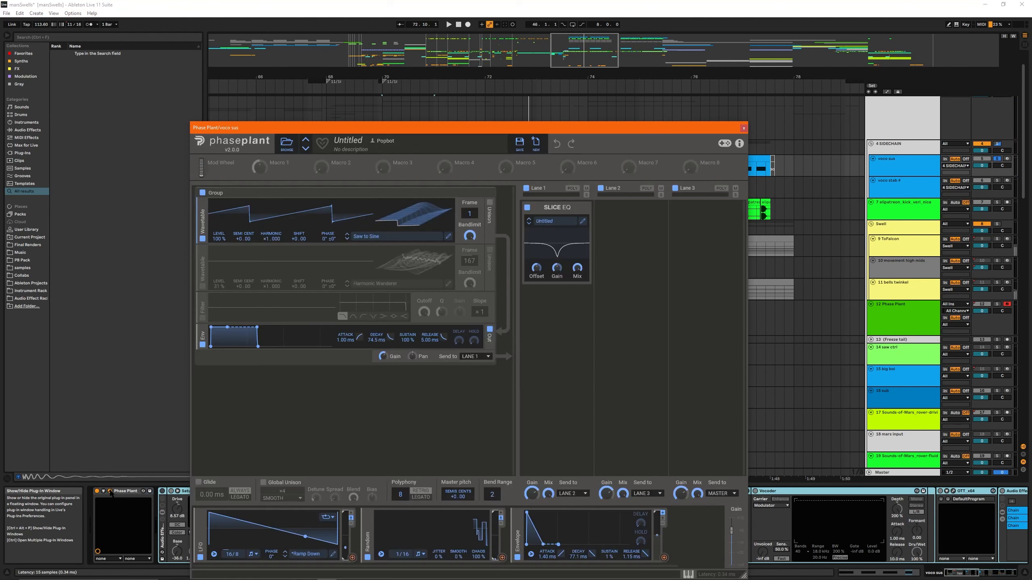
pyautogui.click(582, 222)
pyautogui.click(721, 154)
pyautogui.click(743, 128)
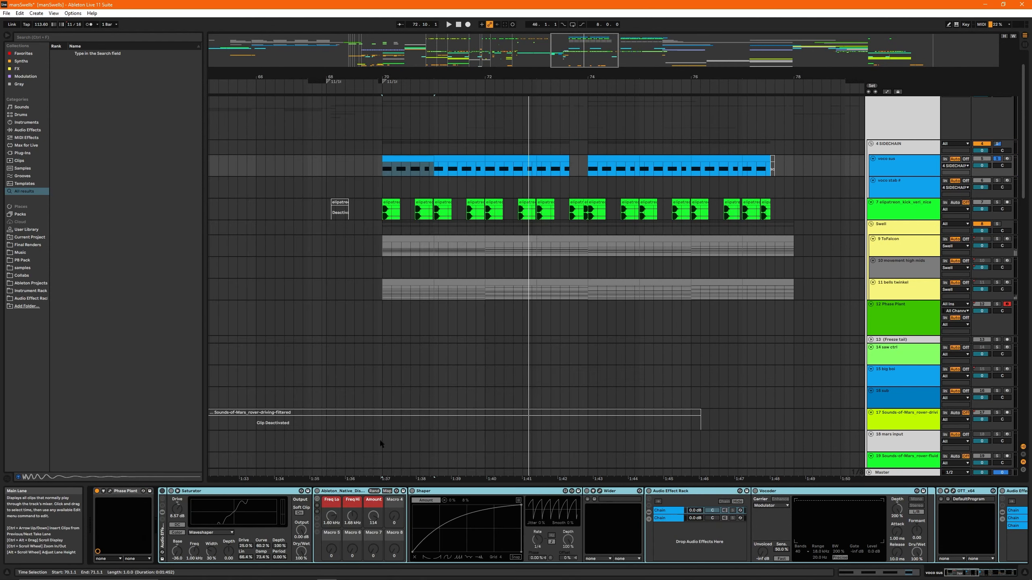
# - Reactivate the voco sub Audio Effect Rack and turn off all devices inside it, from Saturator to Pro-Q 3
pyautogui.click(162, 491)
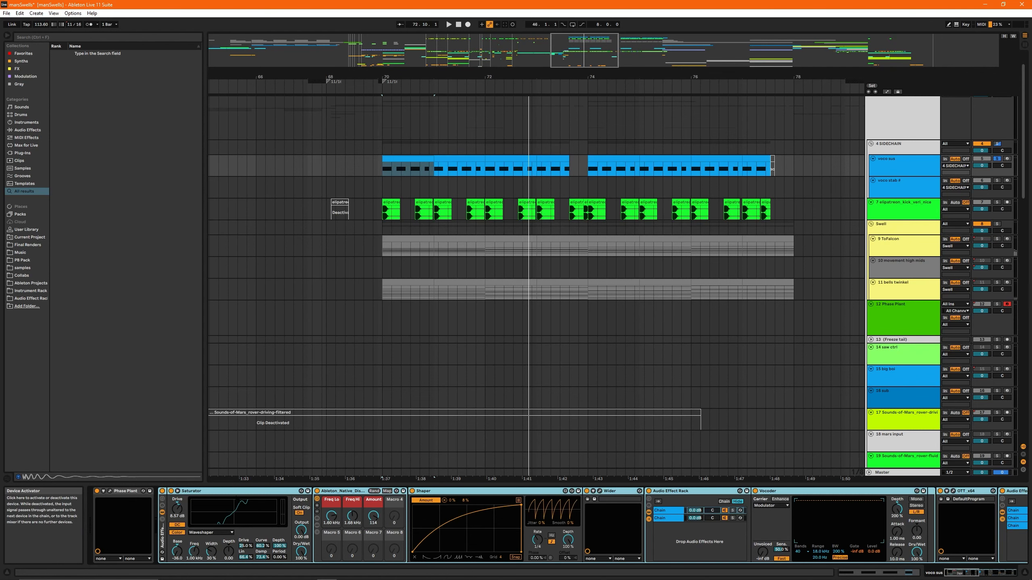
pyautogui.click(226, 492)
pyautogui.scroll(-10, 772, 528)
pyautogui.keyDown('shift'); pyautogui.click(907, 491); pyautogui.keyUp('shift')
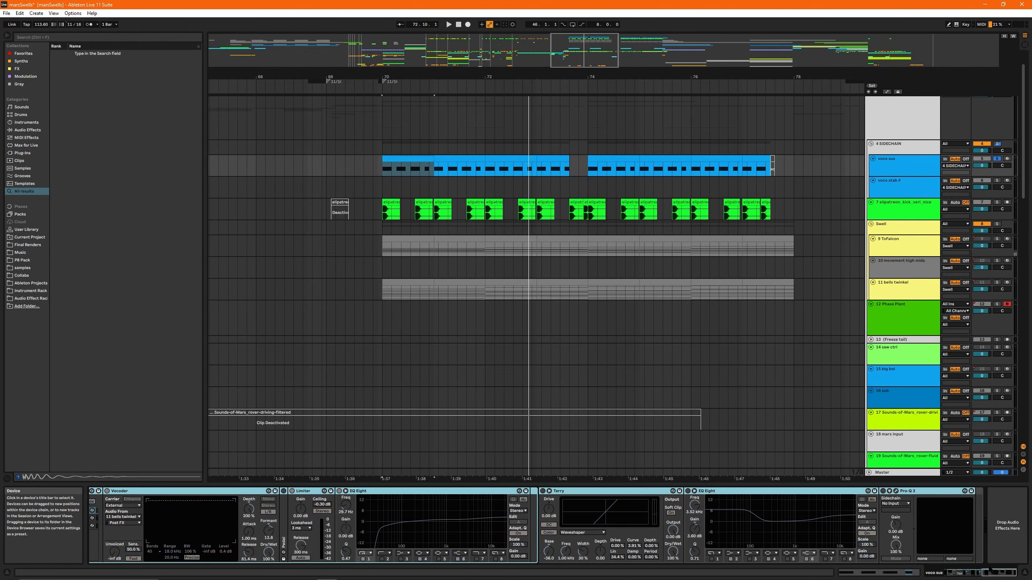
# - Turn on the Saturator at the start of the voco sus Audio Effect Rack and play the clip with it
pyautogui.scroll(10, 488, 528)
pyautogui.click(170, 492)
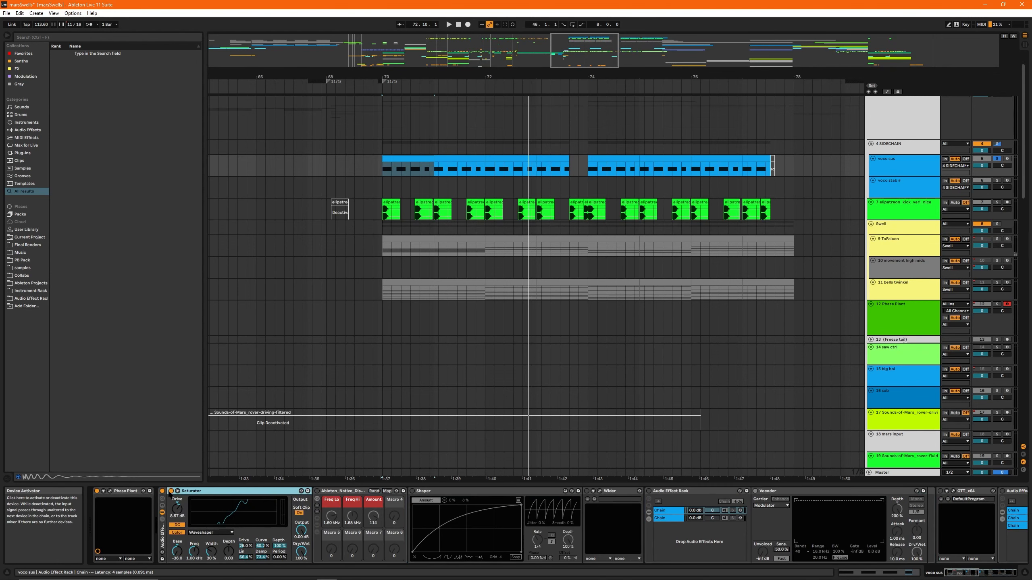
pyautogui.click(448, 24)
# - Turn on the Ableton_Native_Disperser rack, reveal its devices and inspect one of the stacked EQ Three units
pyautogui.click(314, 493)
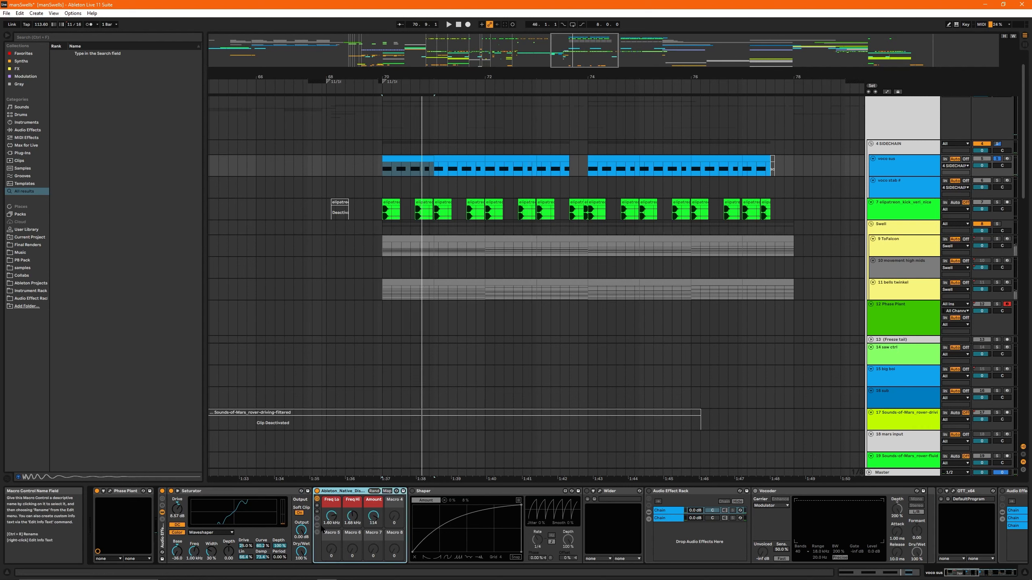
pyautogui.click(317, 526)
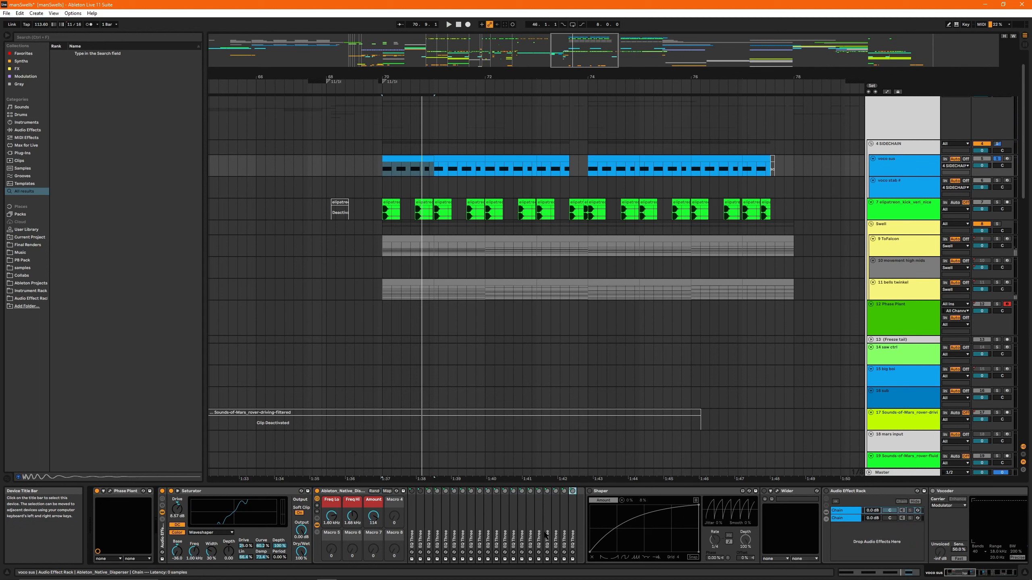
pyautogui.doubleClick(473, 522)
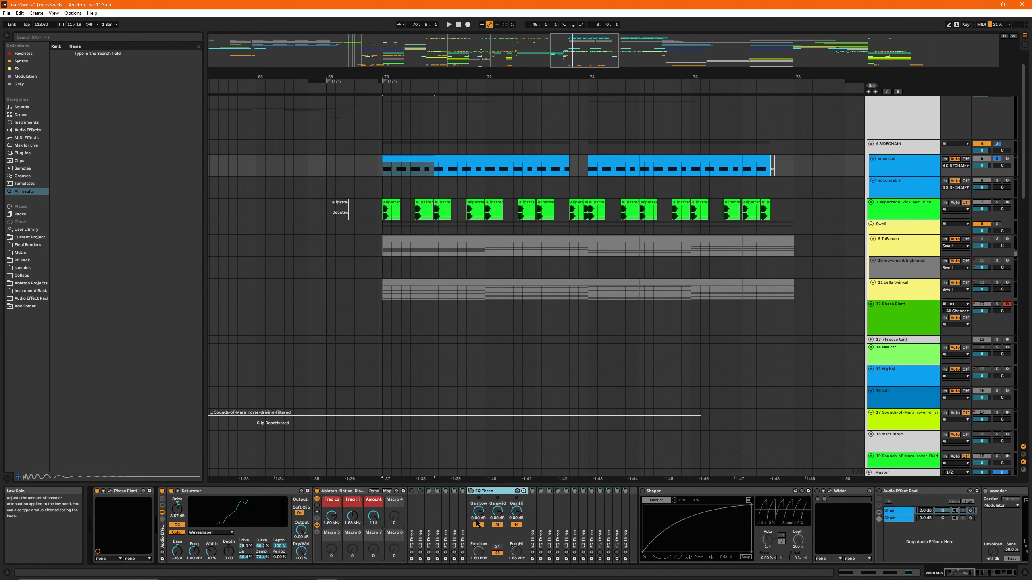
pyautogui.doubleClick(488, 493)
pyautogui.click(329, 492)
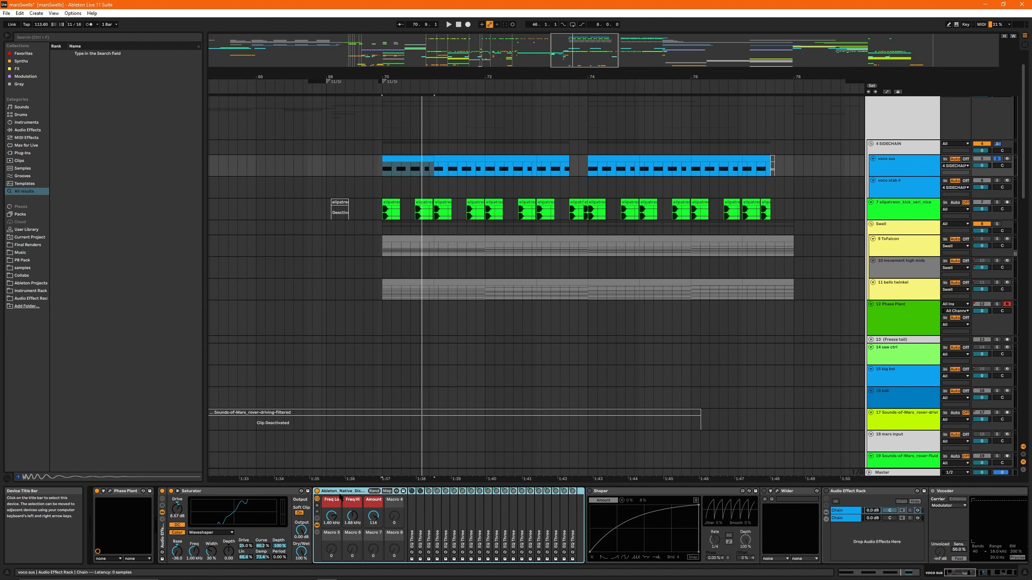
# - Check another EQ Three inside the disperser rack and play the voco sus clip from bar 70
pyautogui.press('+')
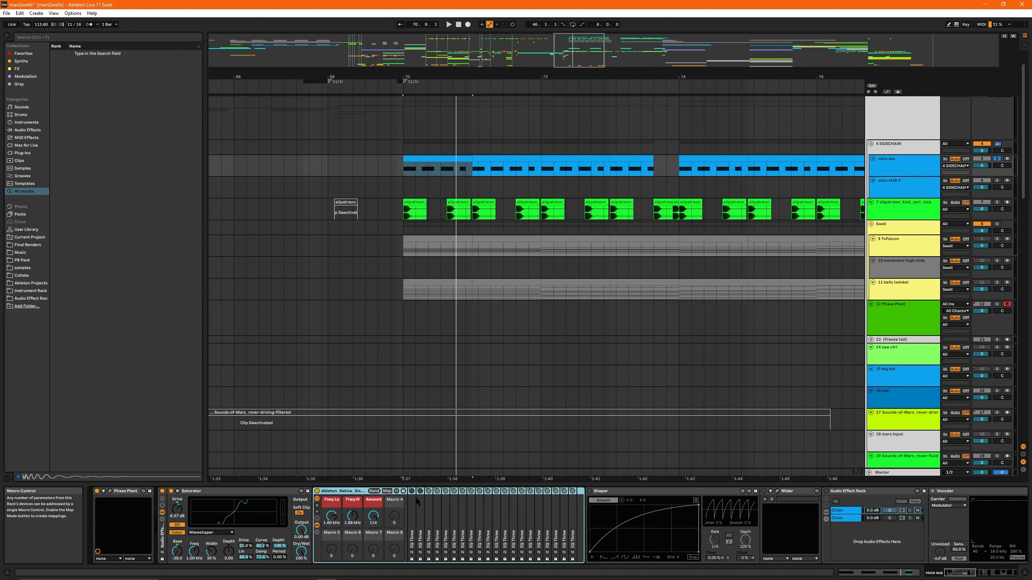
pyautogui.doubleClick(462, 524)
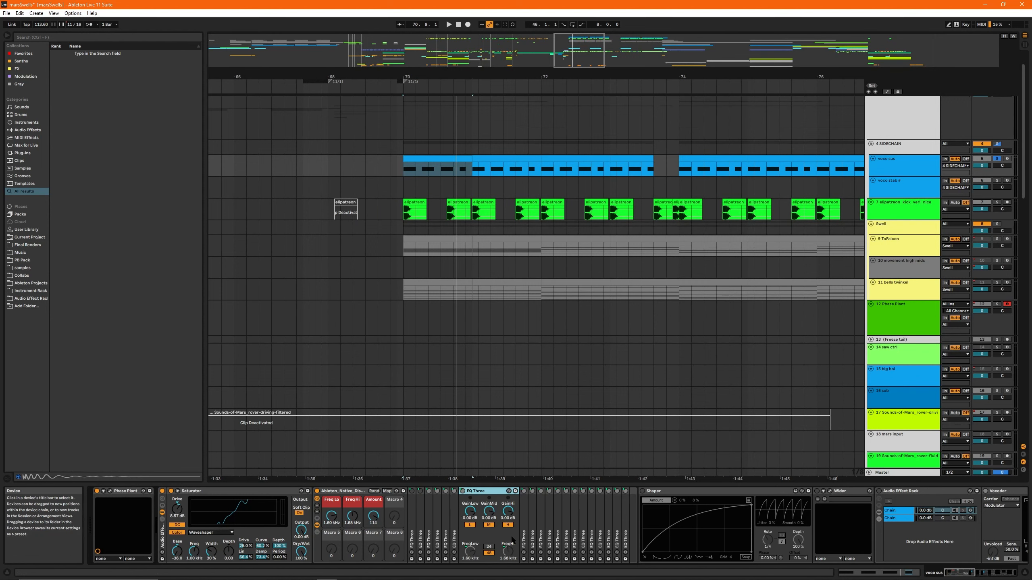
pyautogui.doubleClick(483, 493)
pyautogui.press('space')
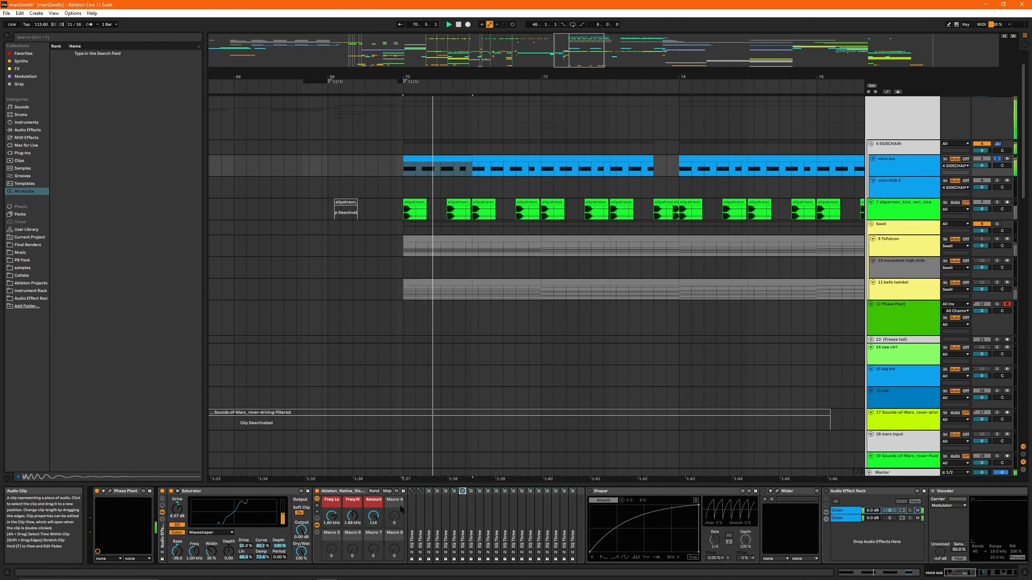
# - Turn on the Shaper after the disperser rack and audition the voco sus clip with it
pyautogui.click(636, 491)
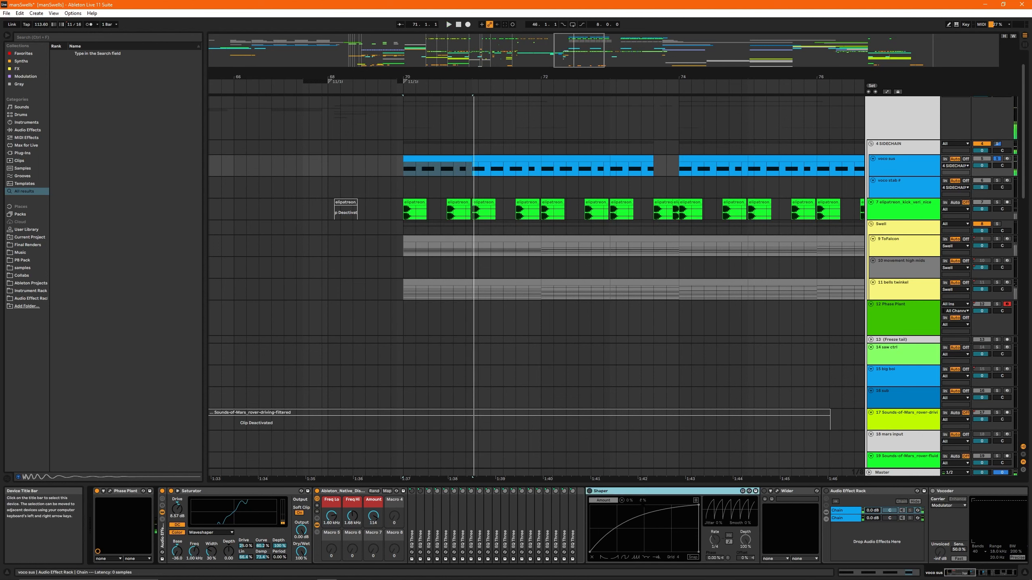
pyautogui.hscroll(3, 634, 504)
pyautogui.click(460, 491)
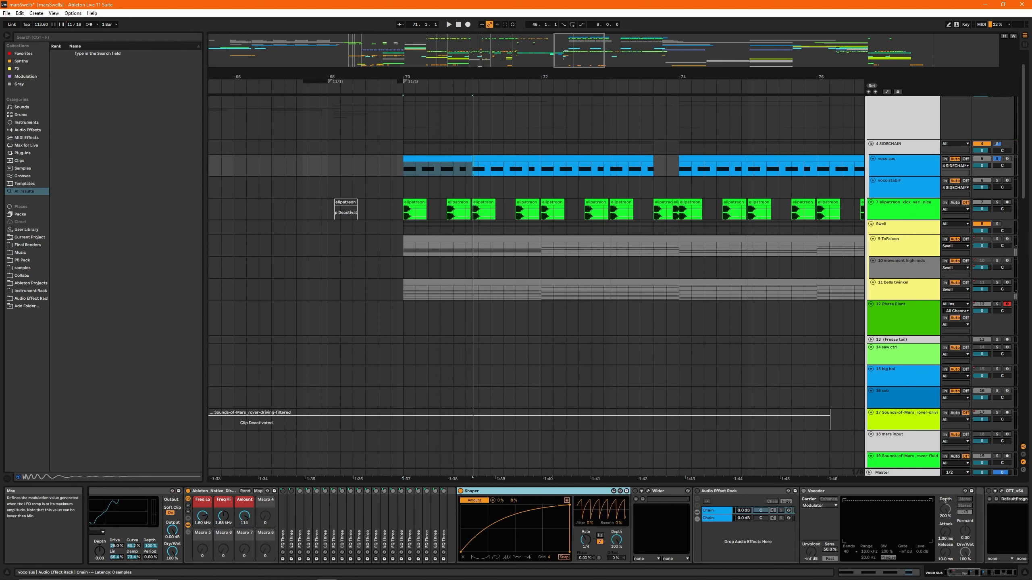
pyautogui.click(497, 492)
pyautogui.hscroll(3, 503, 508)
pyautogui.press('space')
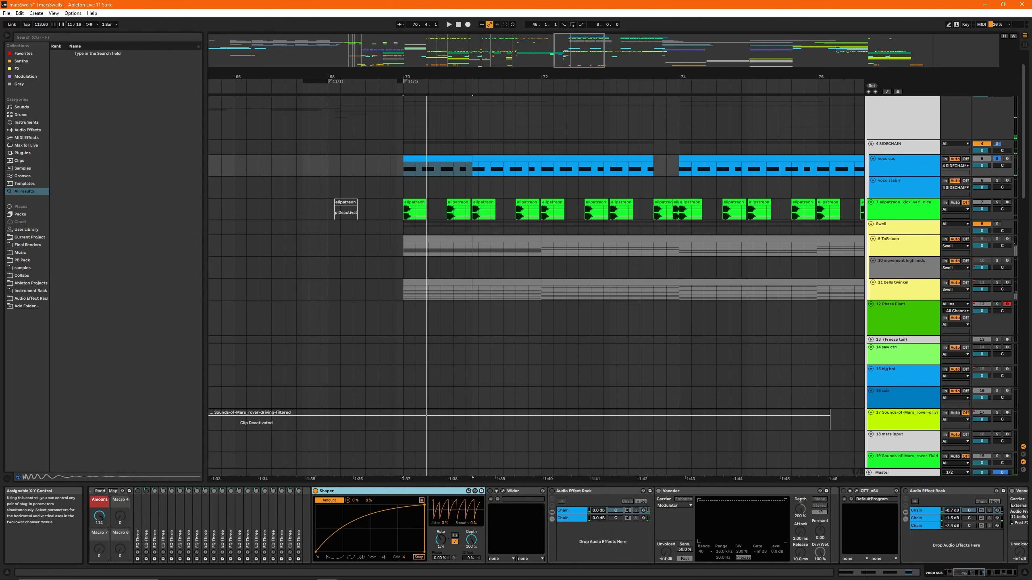
# - Turn on Wider, open its plug-in window and check the Shaper's mapping list that modulates it
pyautogui.click(518, 493)
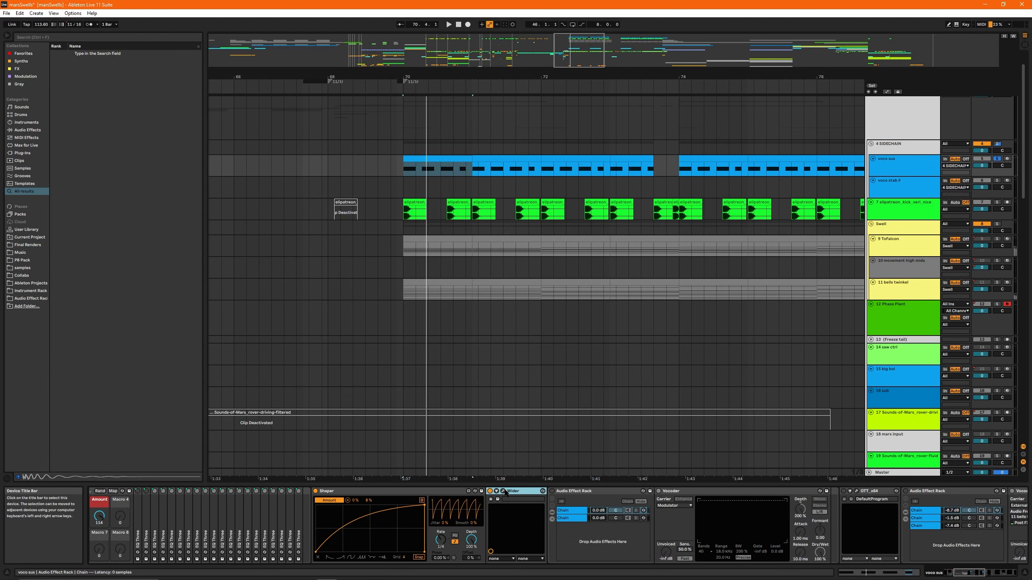
pyautogui.click(503, 491)
pyautogui.moveTo(225, 259); pyautogui.dragTo(342, 264)
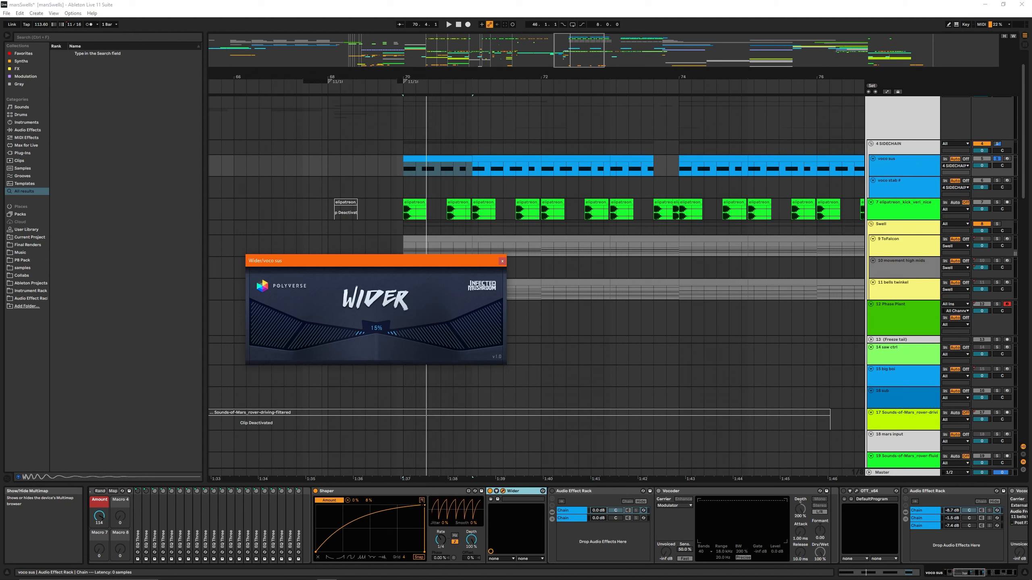
pyautogui.click(422, 500)
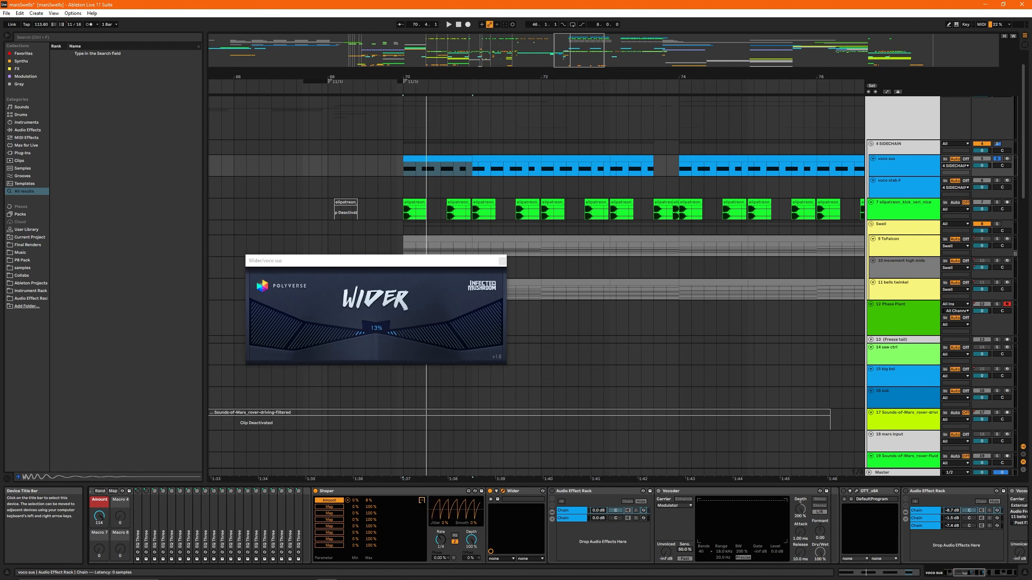
pyautogui.click(421, 500)
# - Close the Wider plug-in window and audition the voco sus clip with Wider on
pyautogui.moveTo(454, 264); pyautogui.dragTo(377, 258)
pyautogui.click(426, 255)
pyautogui.press('space')
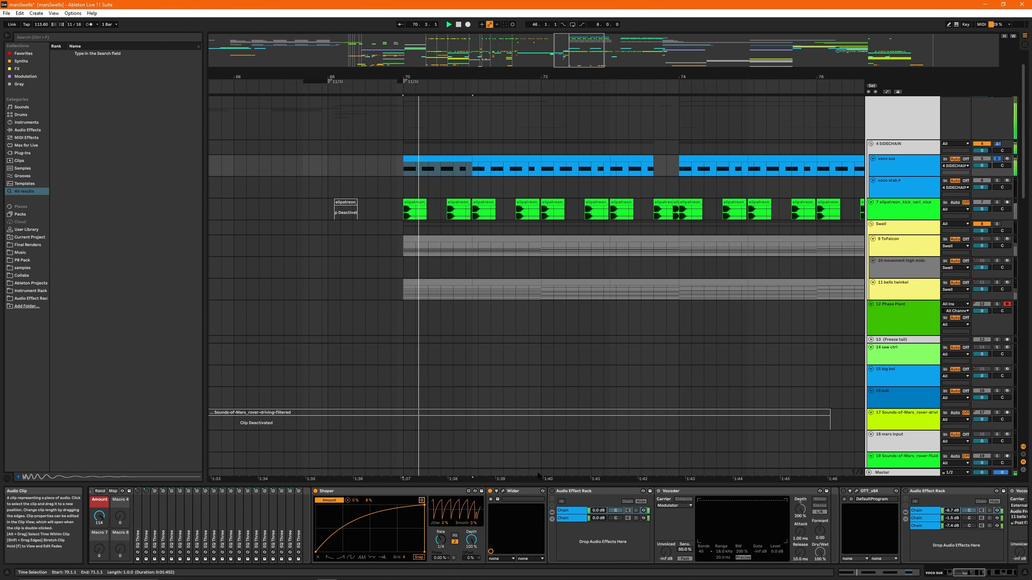
pyautogui.press('space')
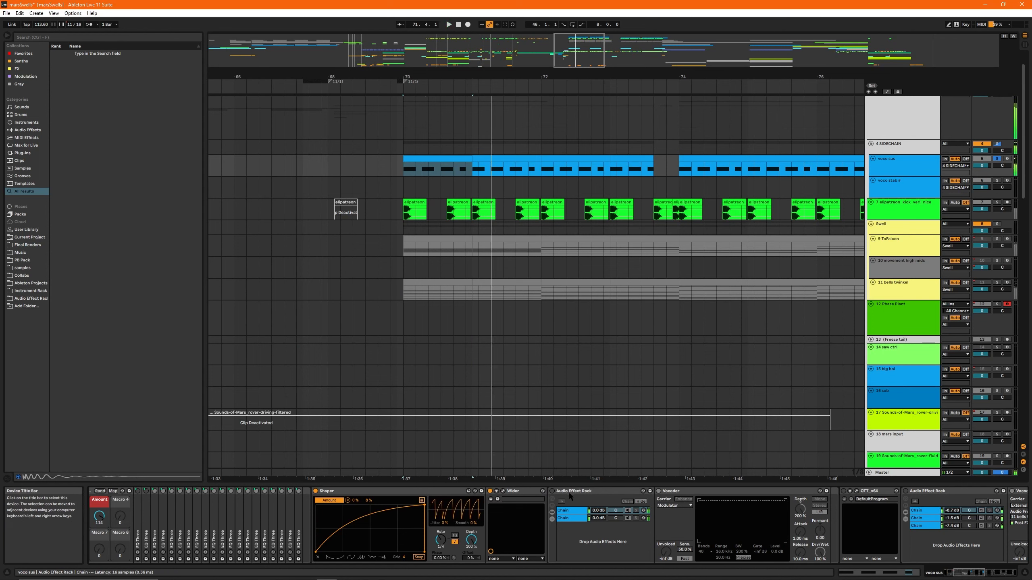
# - Turn on the two-chain Audio Effect Rack after Wider, audition the clip and look at both of its chains
pyautogui.click(570, 491)
pyautogui.hscroll(3, 630, 502)
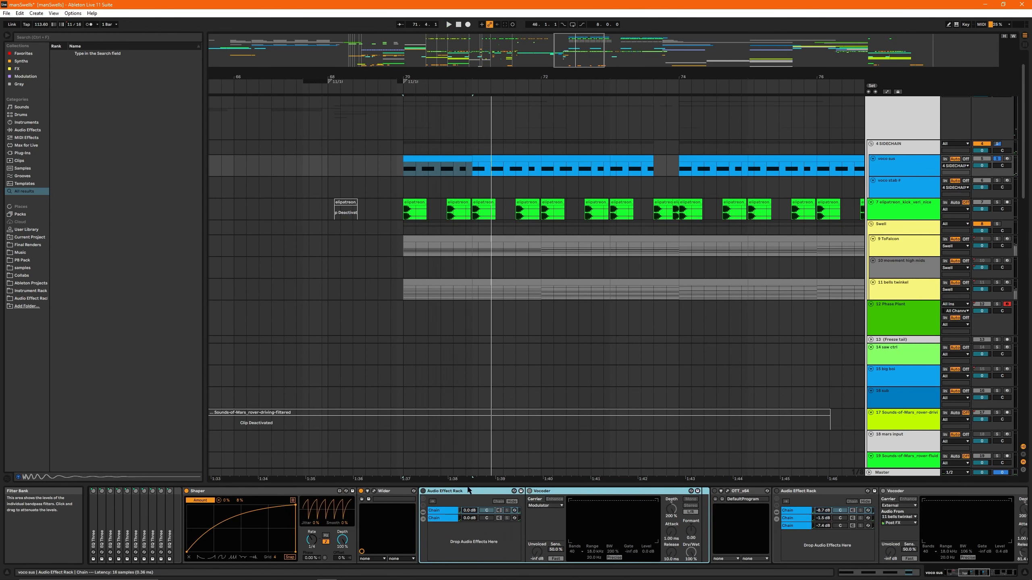
pyautogui.click(423, 491)
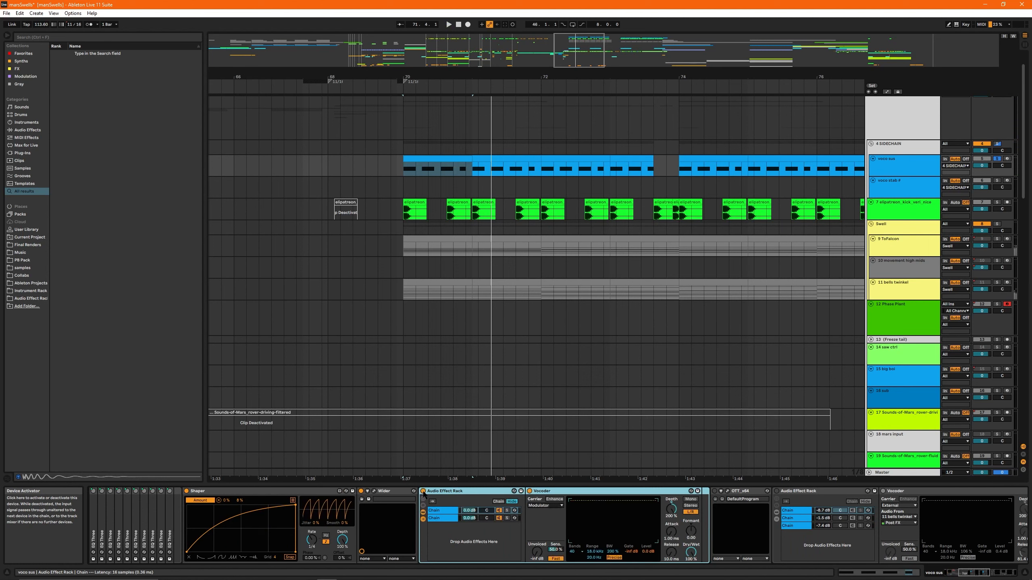
pyautogui.press('space')
pyautogui.click(443, 518)
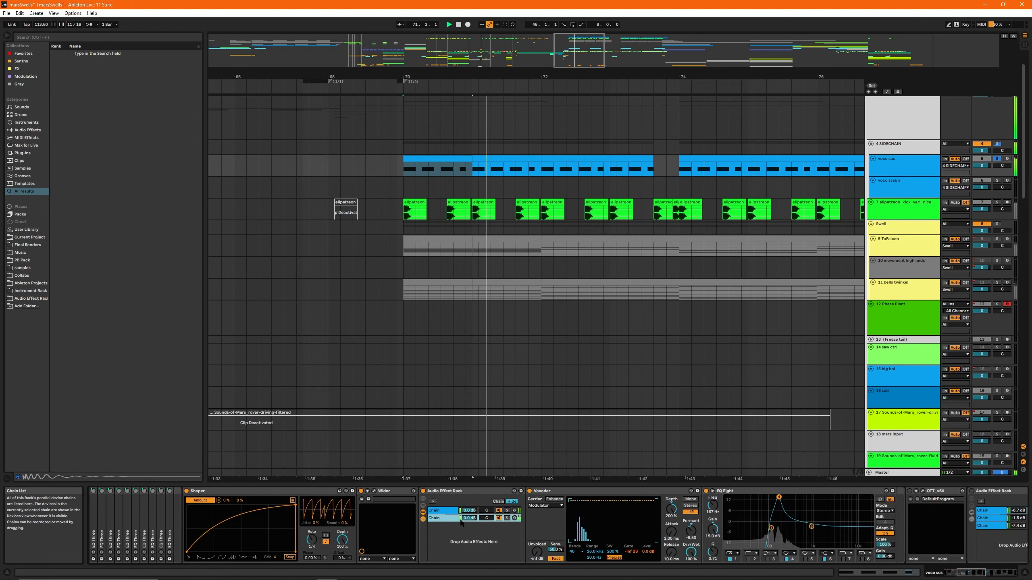
pyautogui.hscroll(3, 444, 518)
pyautogui.press('space')
pyautogui.click(305, 511)
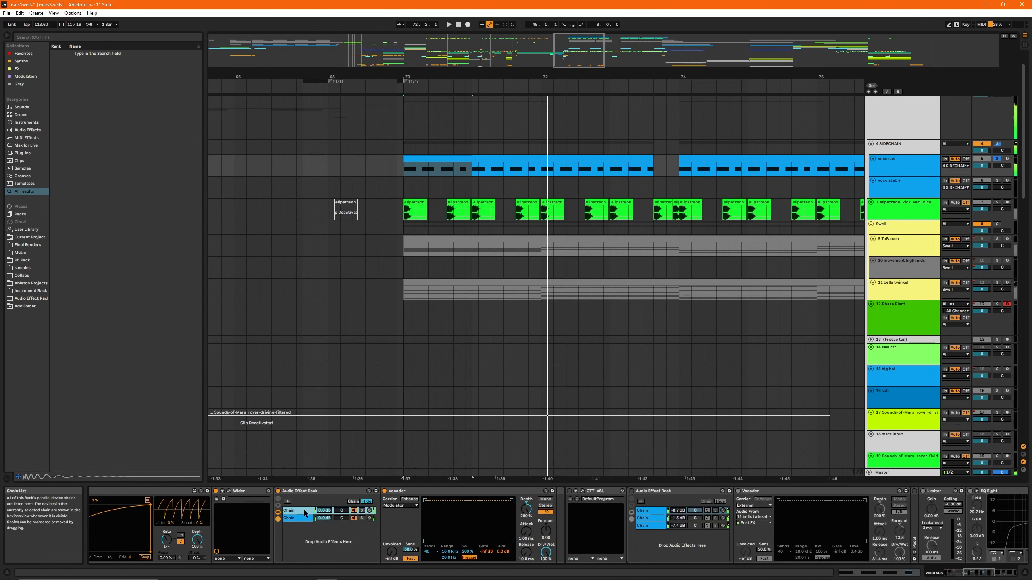
# - Turn on OTT_x64, audition the clip with it and view its settings in the plug-in window
pyautogui.hscroll(2, 517, 501)
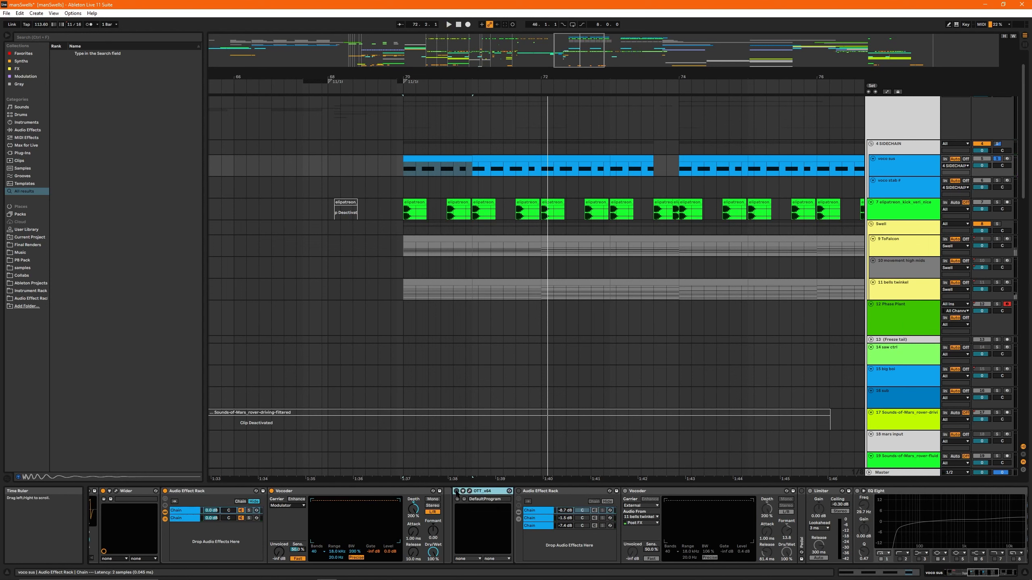
pyautogui.press('space')
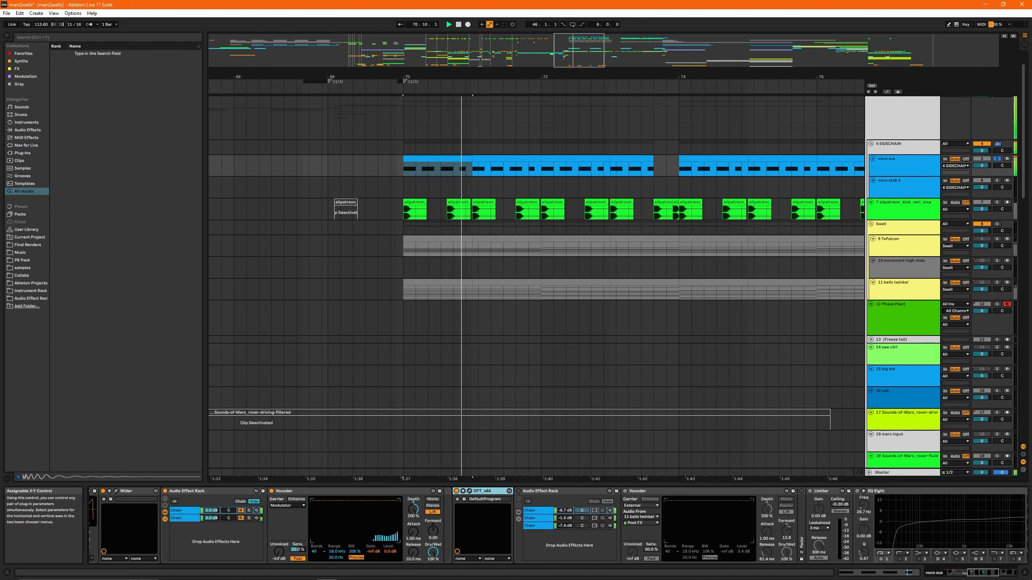
pyautogui.click(470, 491)
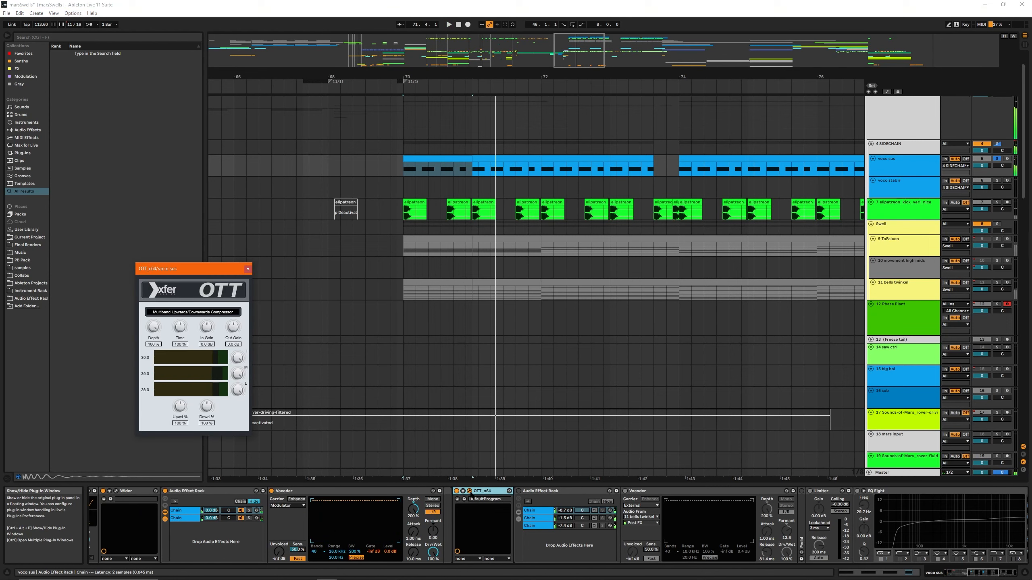
pyautogui.click(469, 491)
# - Turn on the three-chain Audio Effect Rack after OTT_x64 and play the voco sus clip from bar 70
pyautogui.scroll(-2, 470, 492)
pyautogui.click(445, 492)
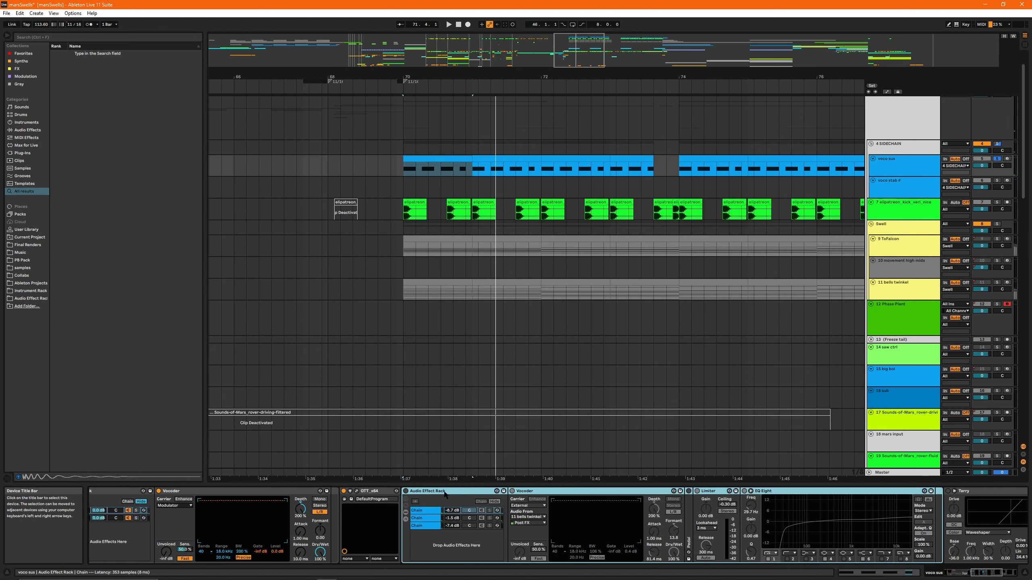
pyautogui.scroll(-2, 457, 501)
pyautogui.click(276, 491)
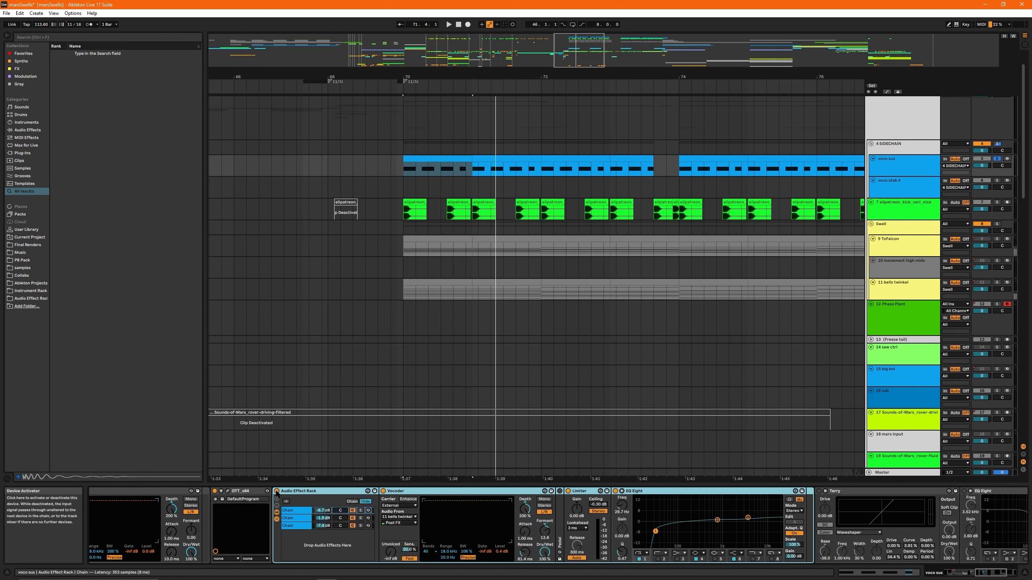
pyautogui.click(448, 24)
pyautogui.press('space')
# - Look through the rack's three chains and audition the third and second chains in solo
pyautogui.click(292, 511)
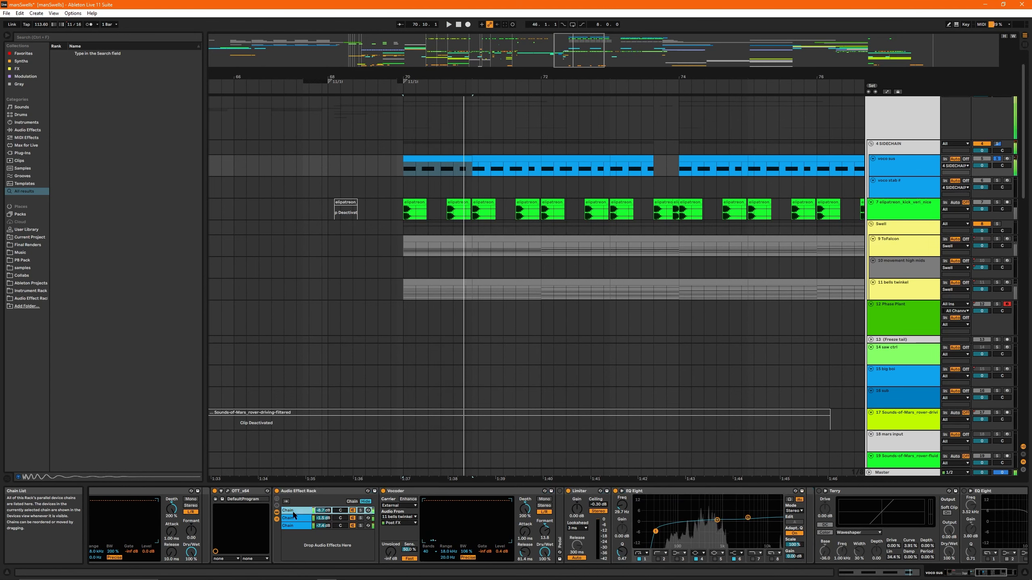
pyautogui.click(292, 519)
pyautogui.click(292, 525)
pyautogui.click(360, 525)
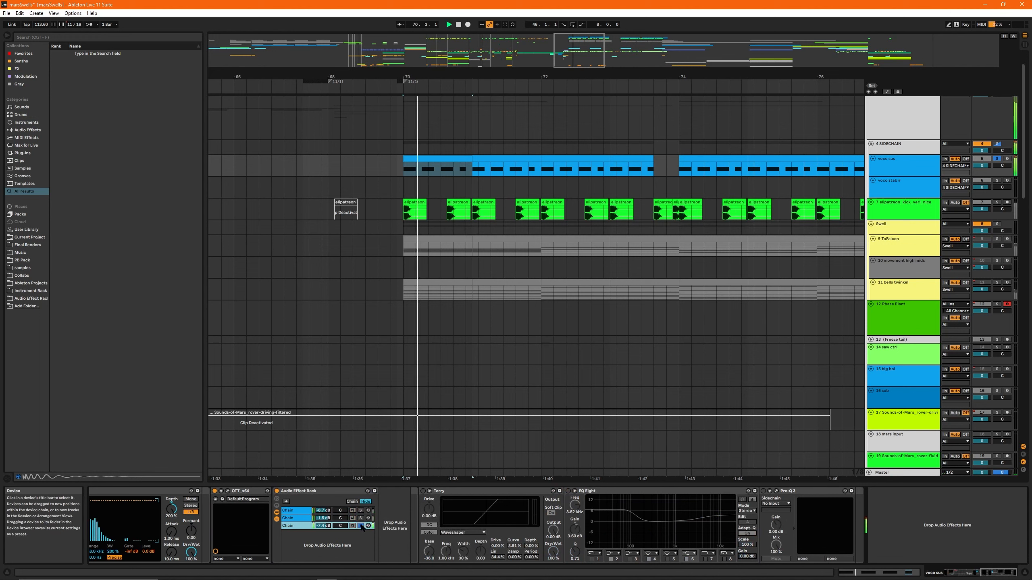
pyautogui.click(360, 518)
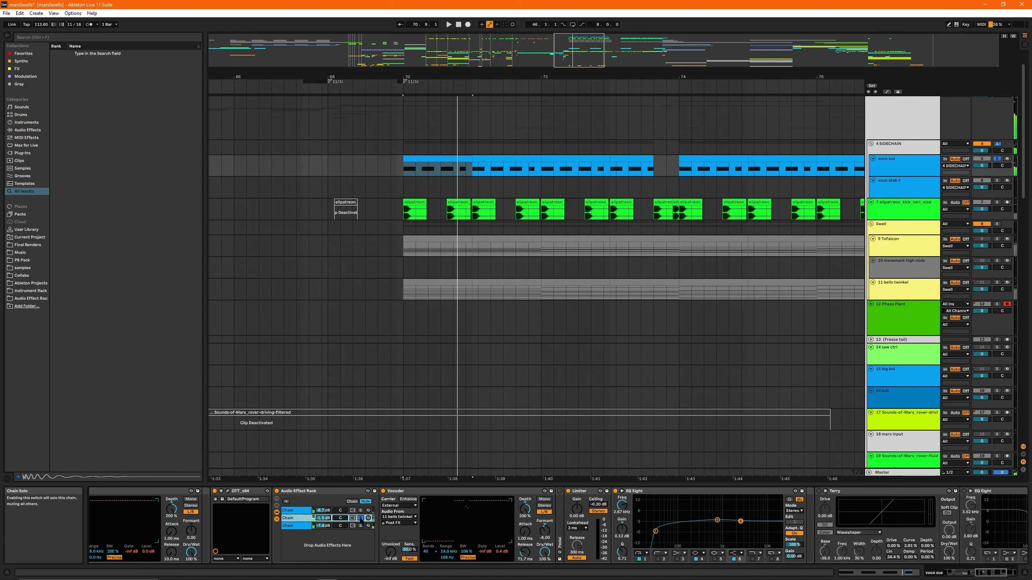
pyautogui.press('space')
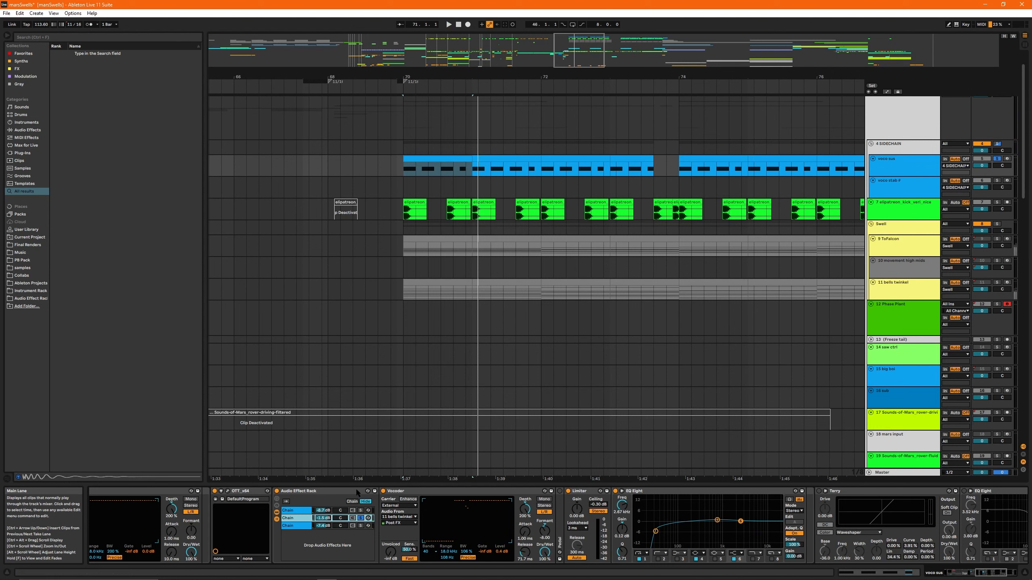
# - Solo the rack's first chain and audition it, adding the second chain to the solo
pyautogui.click(361, 511)
pyautogui.press('space')
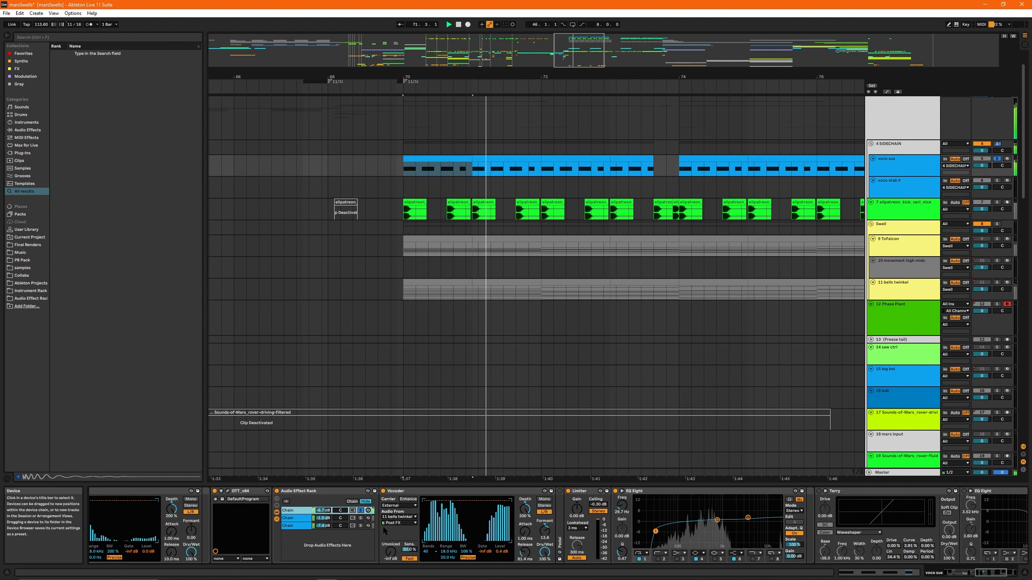
pyautogui.click(360, 519)
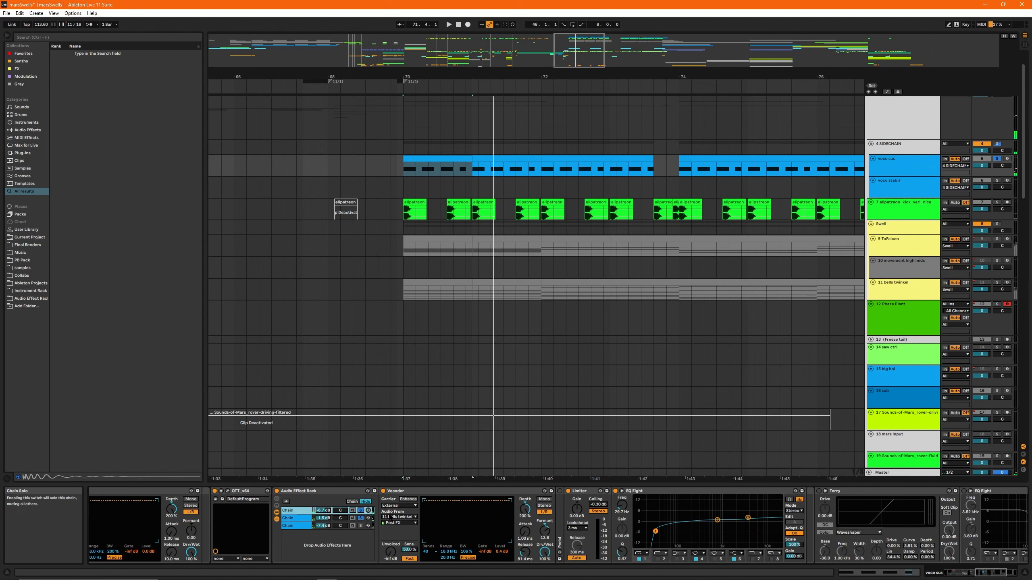
pyautogui.press('space')
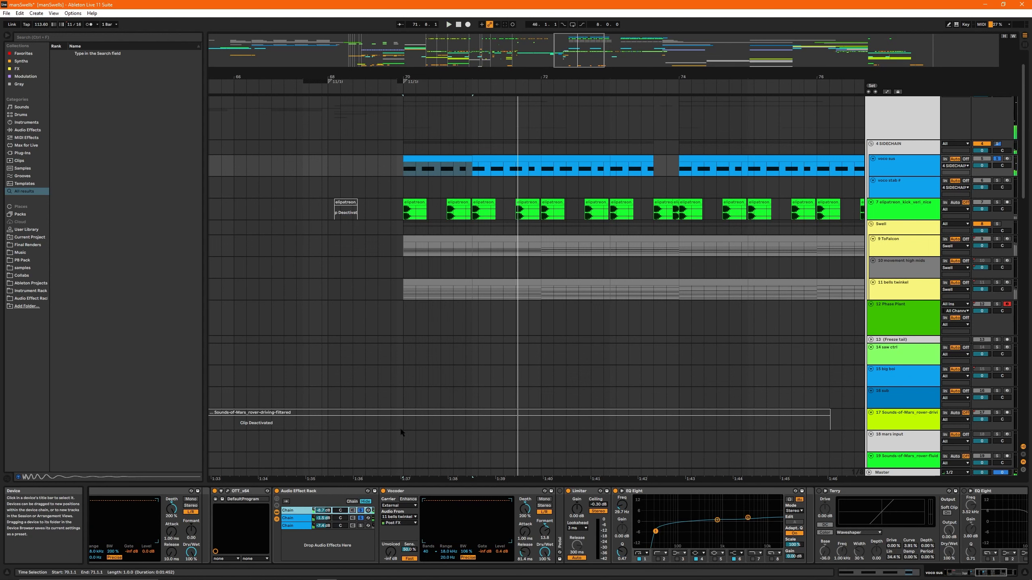
# - Solo the 11 bells twinkel track and play its clip from bar 70
pyautogui.moveTo(595, 50); pyautogui.dragTo(600, 30)
pyautogui.scroll(-3, 517, 295)
pyautogui.scroll(-5, 515, 295)
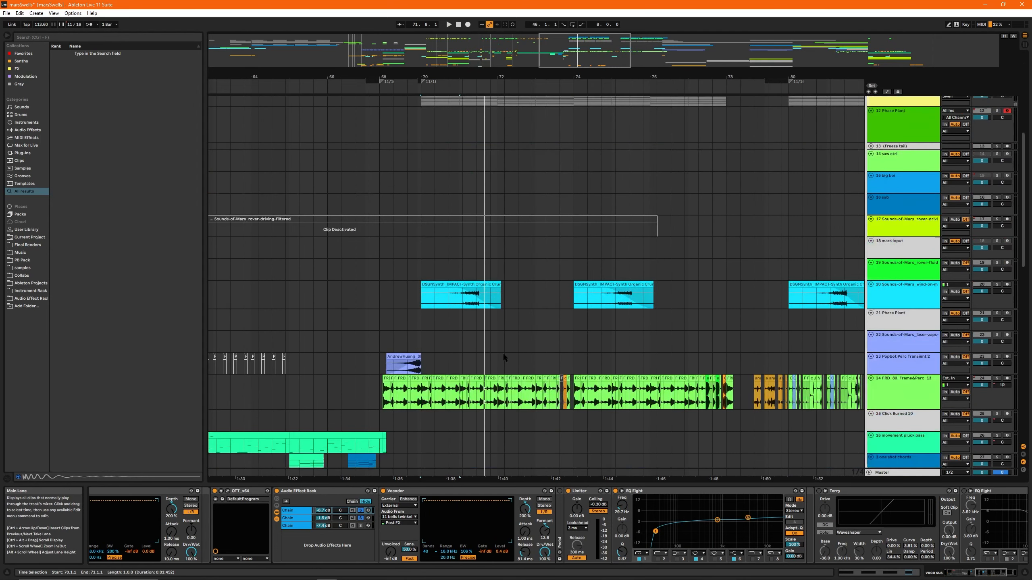
pyautogui.scroll(10, 702, 258)
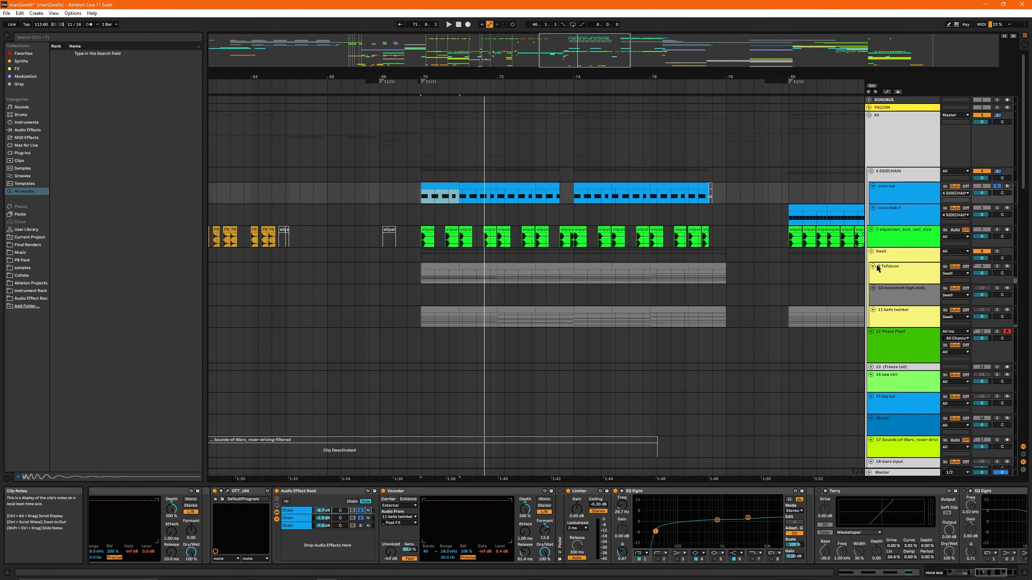
pyautogui.click(893, 315)
pyautogui.click(442, 311)
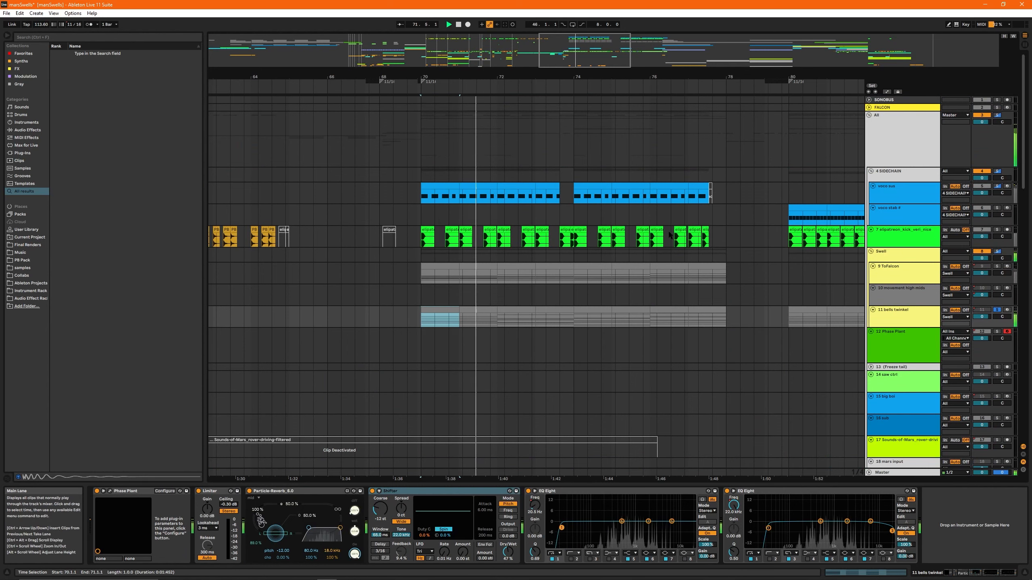
# - Look over the 10 movement high mids, voco sus and 11 bells twinkel clips around bars 68 to 71
pyautogui.scroll(-5, 669, 236)
pyautogui.click(604, 289)
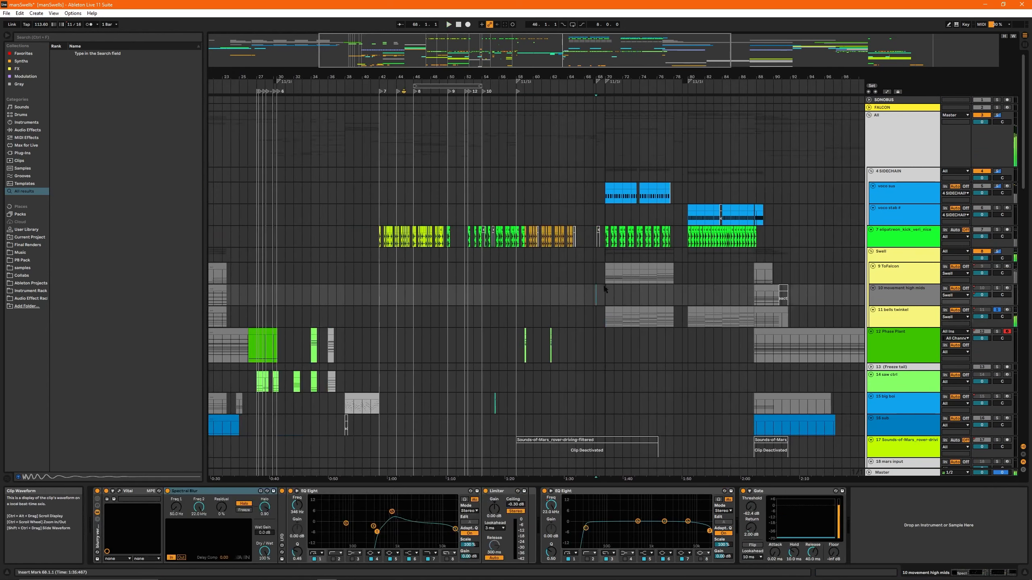
pyautogui.moveTo(601, 46)
pyautogui.mouseDown()
pyautogui.moveTo(605, 56)
pyautogui.moveTo(532, 47)
pyautogui.moveTo(619, 50)
pyautogui.mouseUp()
pyautogui.click(487, 309)
pyautogui.click(393, 196)
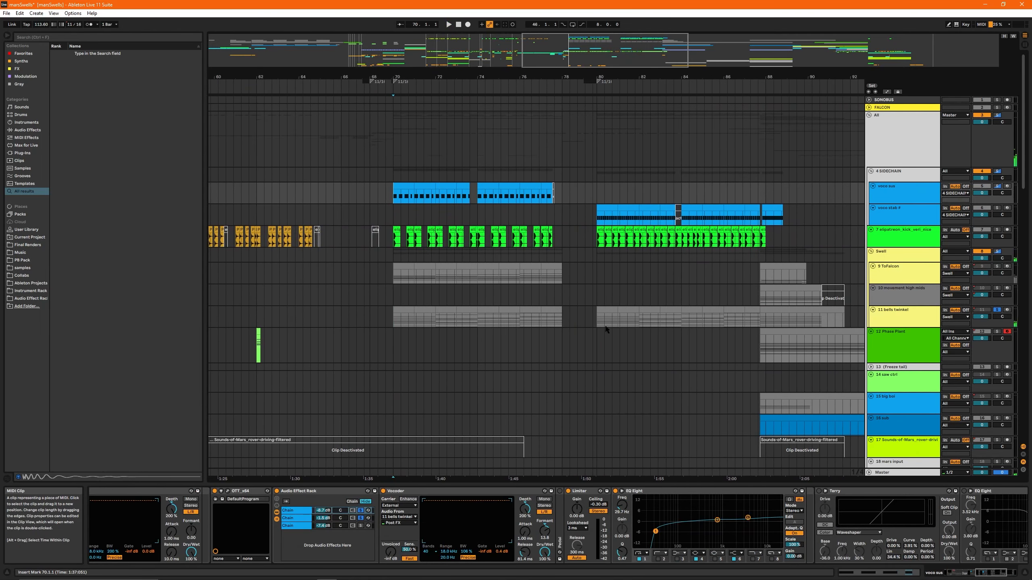
pyautogui.click(422, 309)
pyautogui.moveTo(673, 77); pyautogui.dragTo(792, 94)
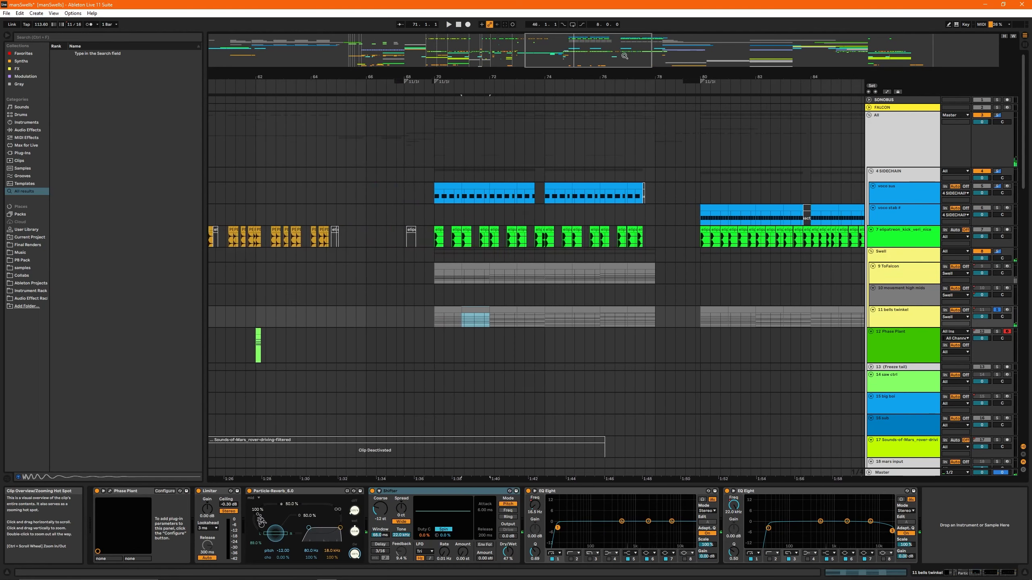
# - Solo the voco sus track, take the effect rack's chains out of solo and play the clip from bar 70
pyautogui.click(439, 186)
pyautogui.moveTo(612, 51); pyautogui.dragTo(611, 61)
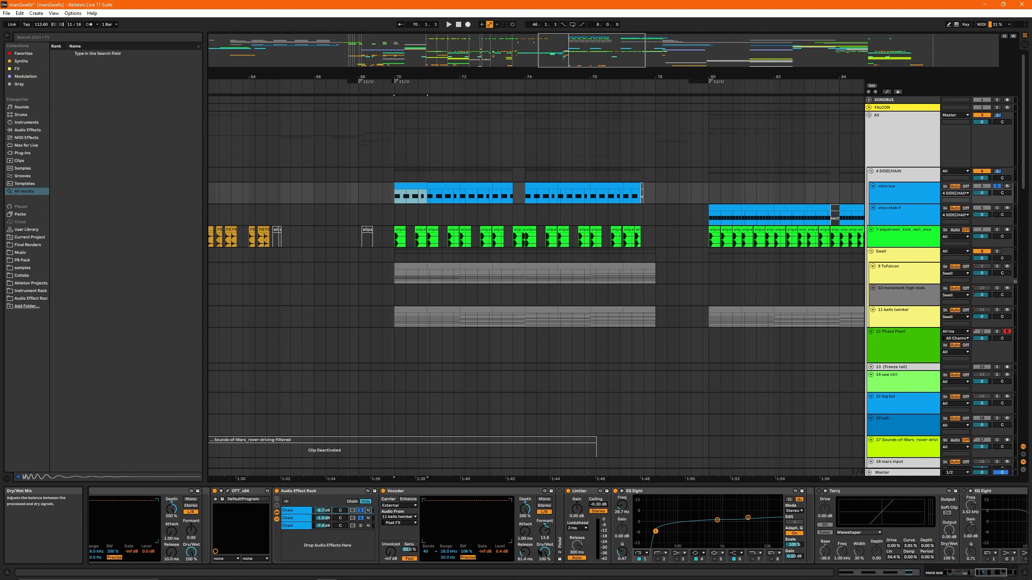
pyautogui.click(364, 521)
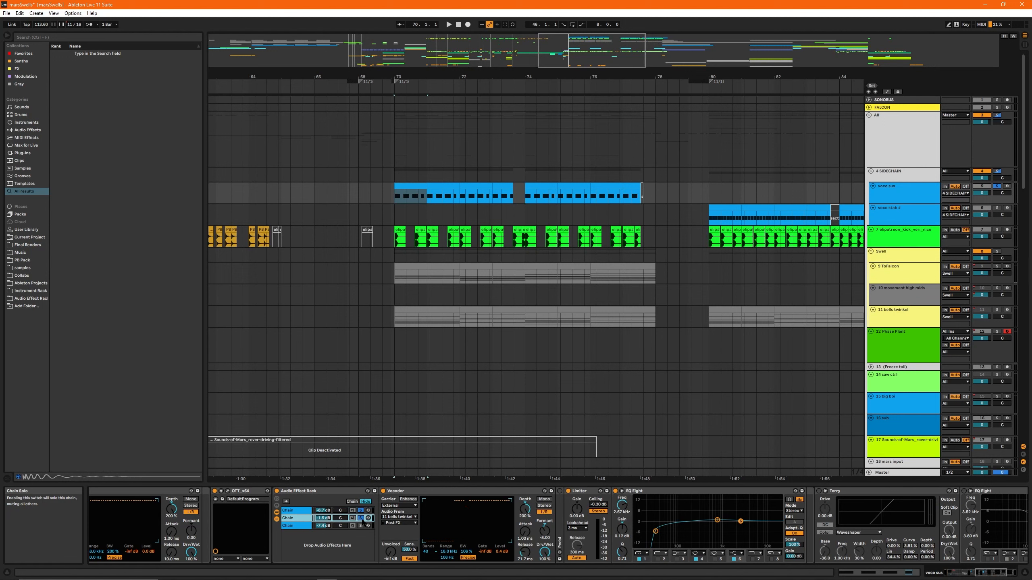
pyautogui.click(299, 512)
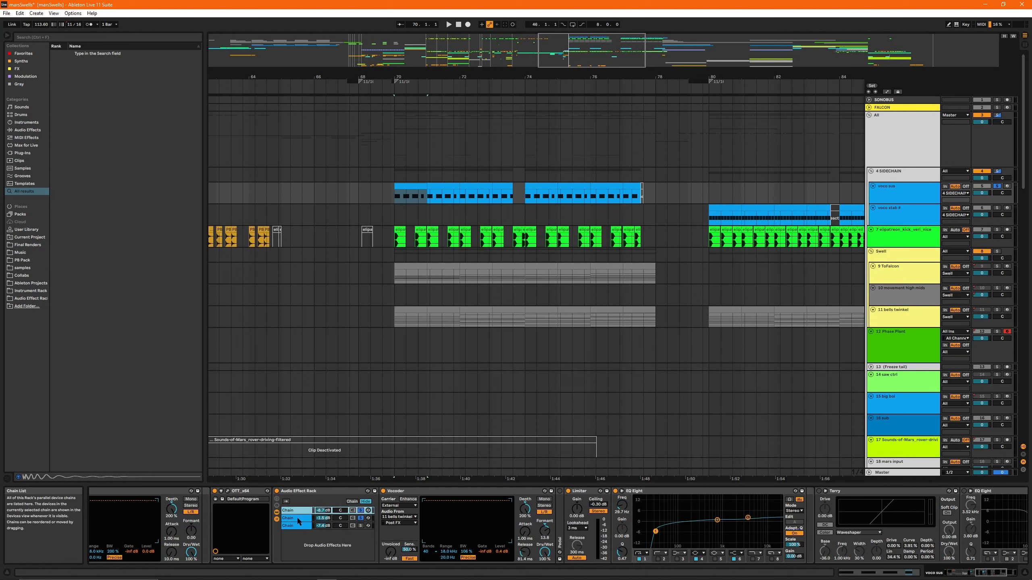
pyautogui.click(361, 511)
pyautogui.press('space')
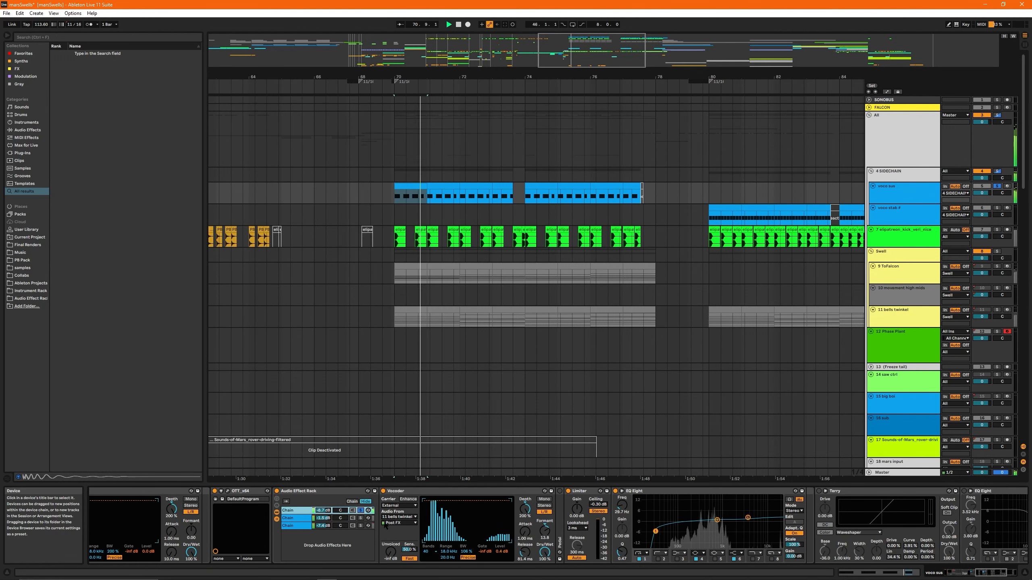
pyautogui.click(360, 525)
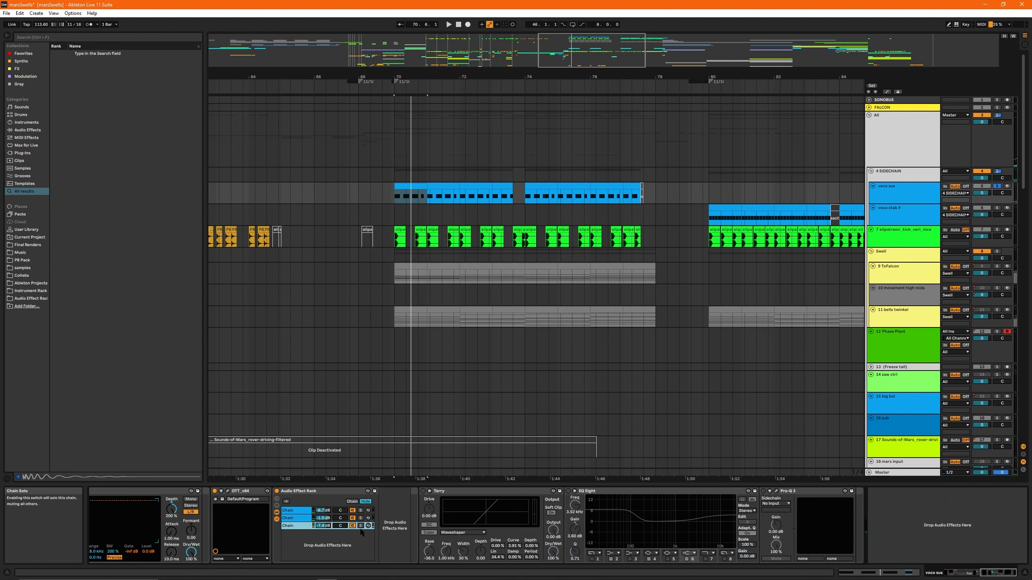
# - Turn on the Terry saturator and the EQ Eight after the three-chain rack, auditioning voco sus from bar 70
pyautogui.click(447, 492)
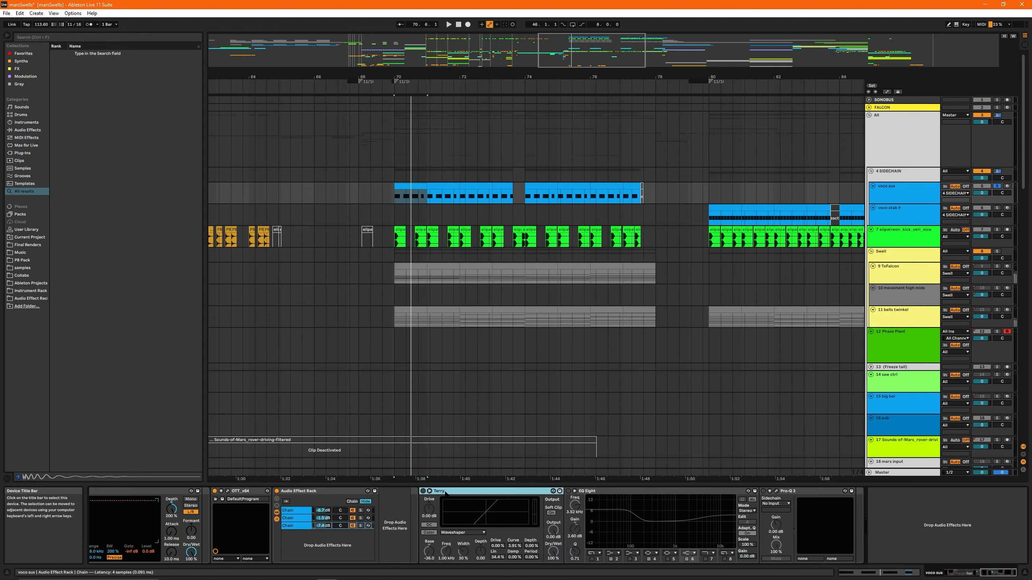
pyautogui.click(422, 491)
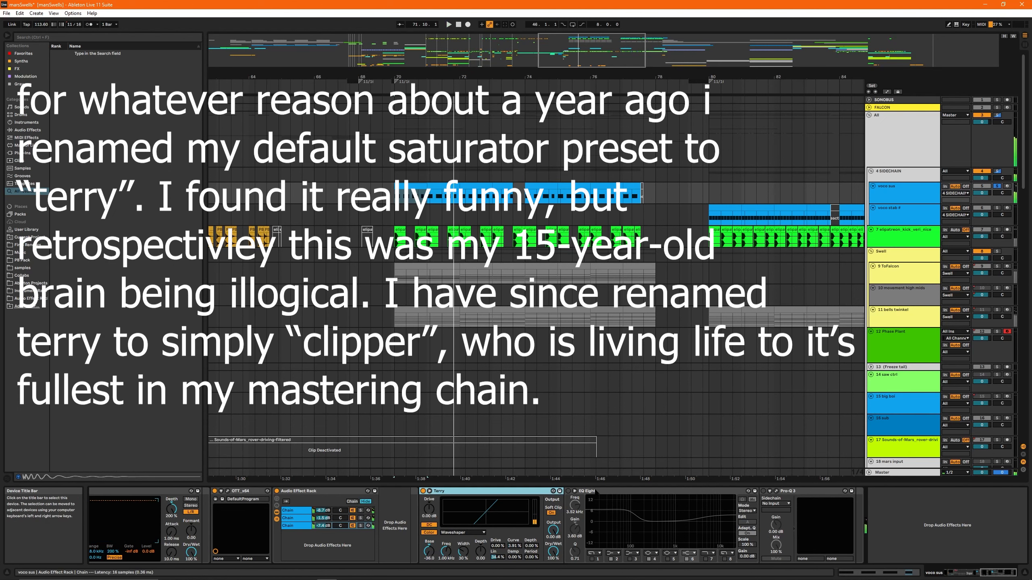
pyautogui.click(571, 493)
pyautogui.press('space')
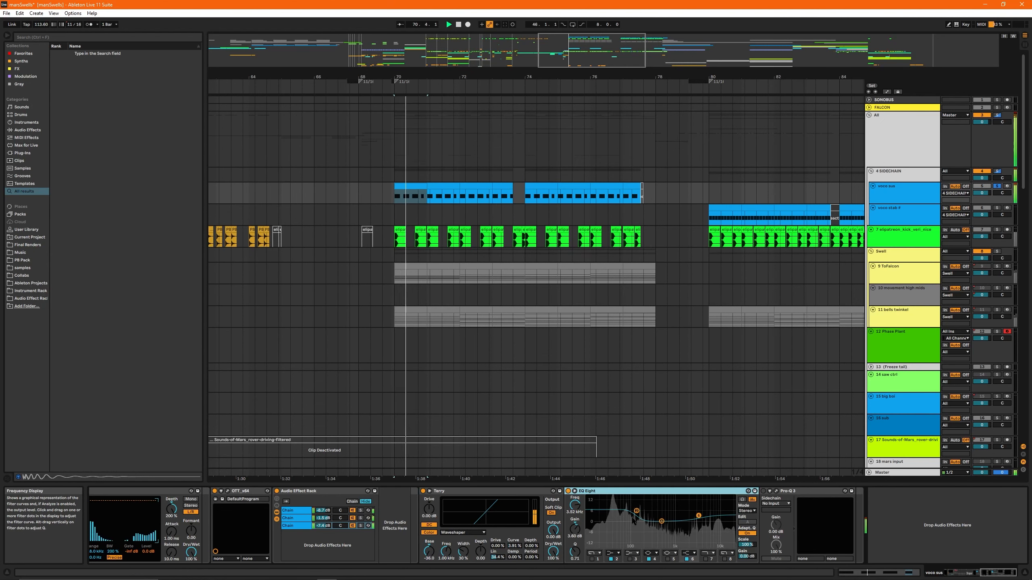
pyautogui.press('space')
# - Turn on Pro-Q 3 after the EQ Eight, audition voco sus with it and look at its EQ curve
pyautogui.click(771, 493)
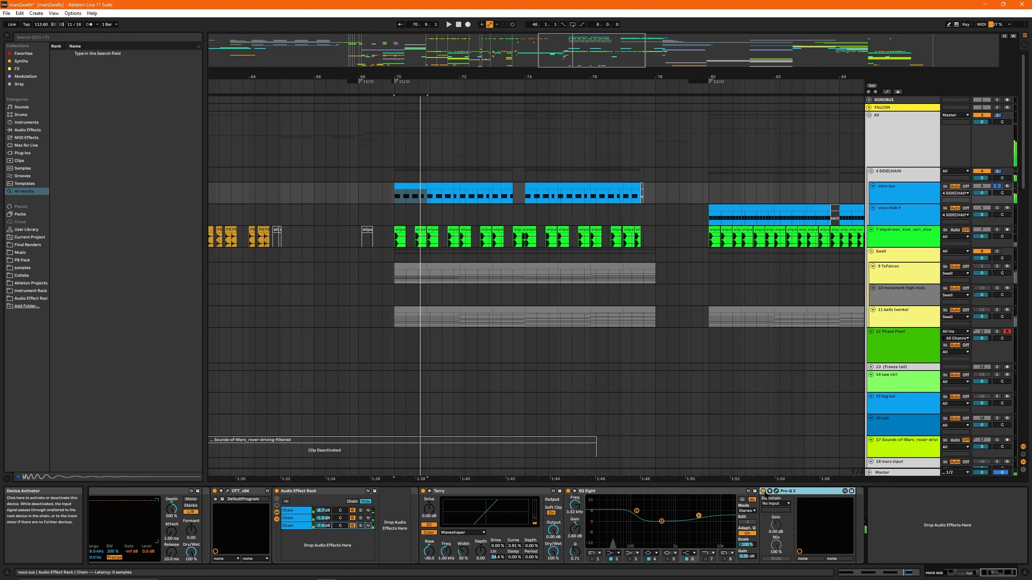
pyautogui.press('space')
pyautogui.click(776, 491)
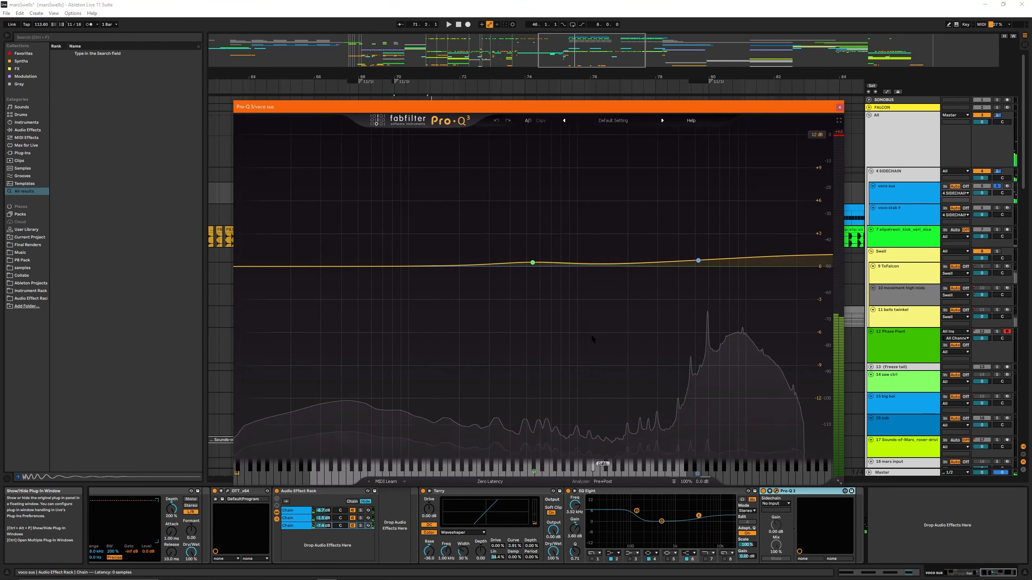
pyautogui.moveTo(843, 111); pyautogui.dragTo(727, 127)
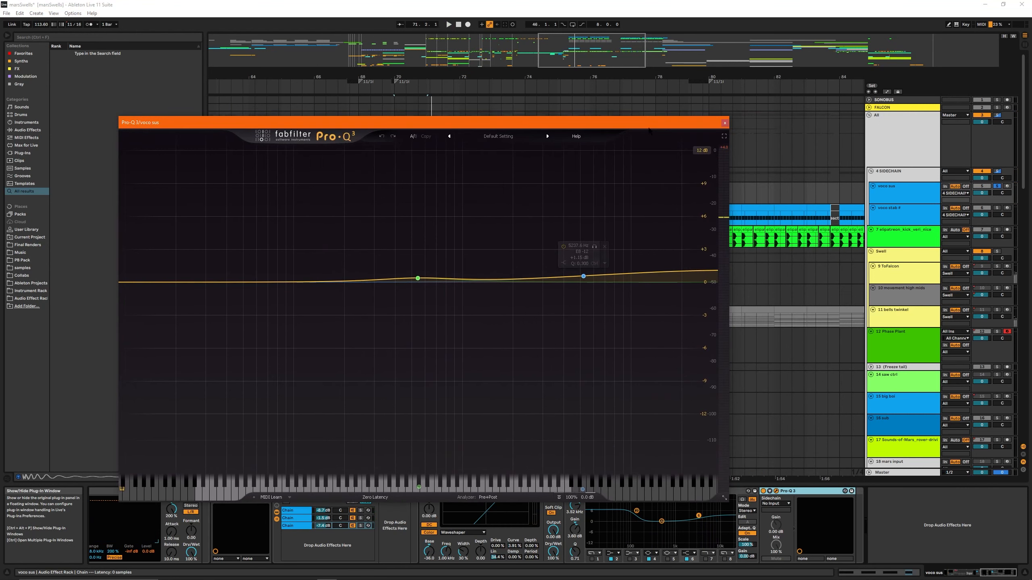
pyautogui.click(725, 124)
# - Solo the track 7 kick and play its pattern from bar 70 and again from the clip at 71.8.1
pyautogui.moveTo(581, 62); pyautogui.dragTo(590, 55)
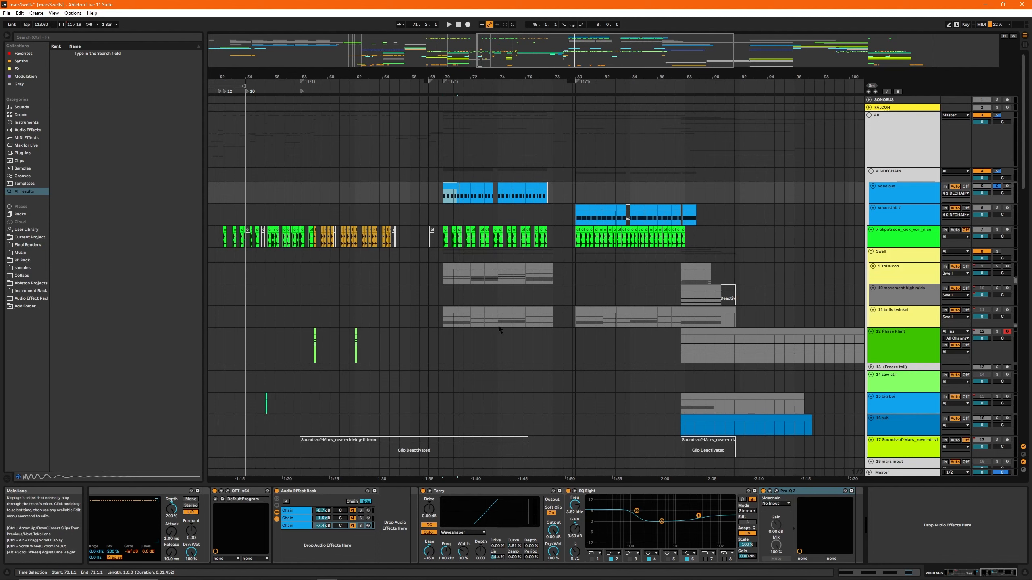
pyautogui.scroll(-3, 451, 260)
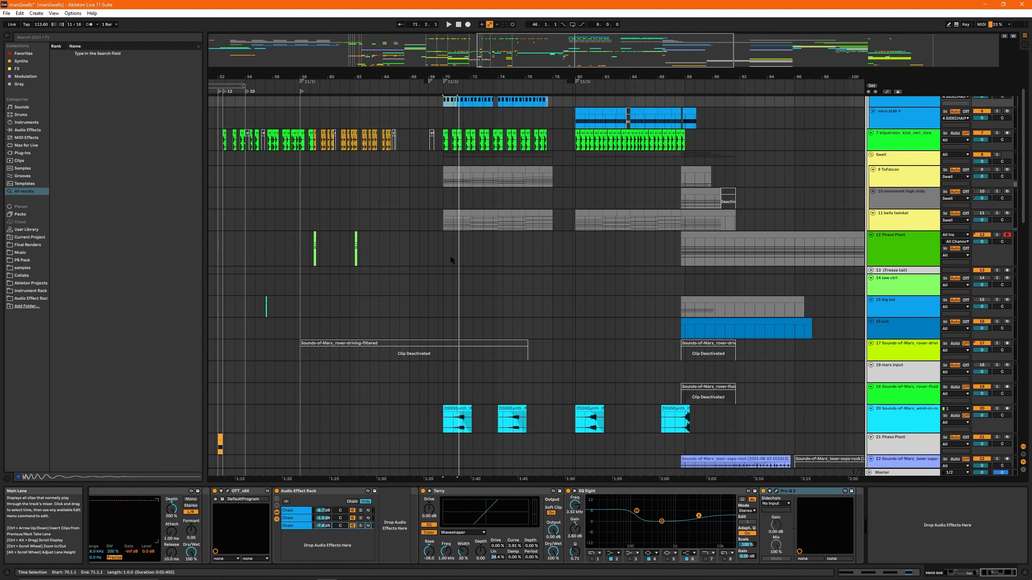
pyautogui.click(441, 143)
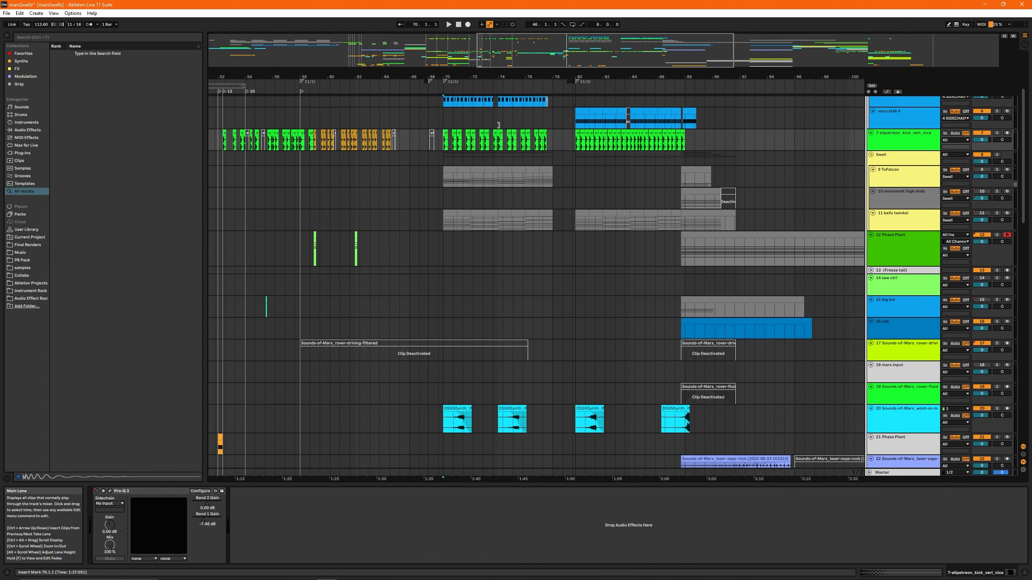
pyautogui.press('s')
pyautogui.press('space')
pyautogui.moveTo(589, 45)
pyautogui.mouseDown()
pyautogui.moveTo(573, 60)
pyautogui.moveTo(599, 49)
pyautogui.moveTo(577, 47)
pyautogui.mouseUp()
pyautogui.click(568, 133)
pyautogui.press('space')
pyautogui.scroll(-3, 566, 140)
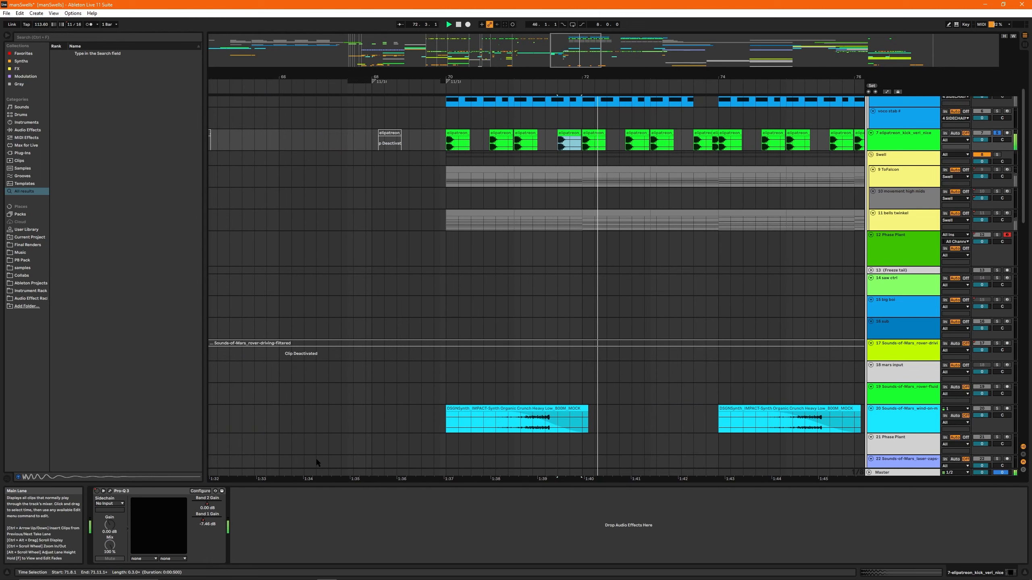
pyautogui.press('space')
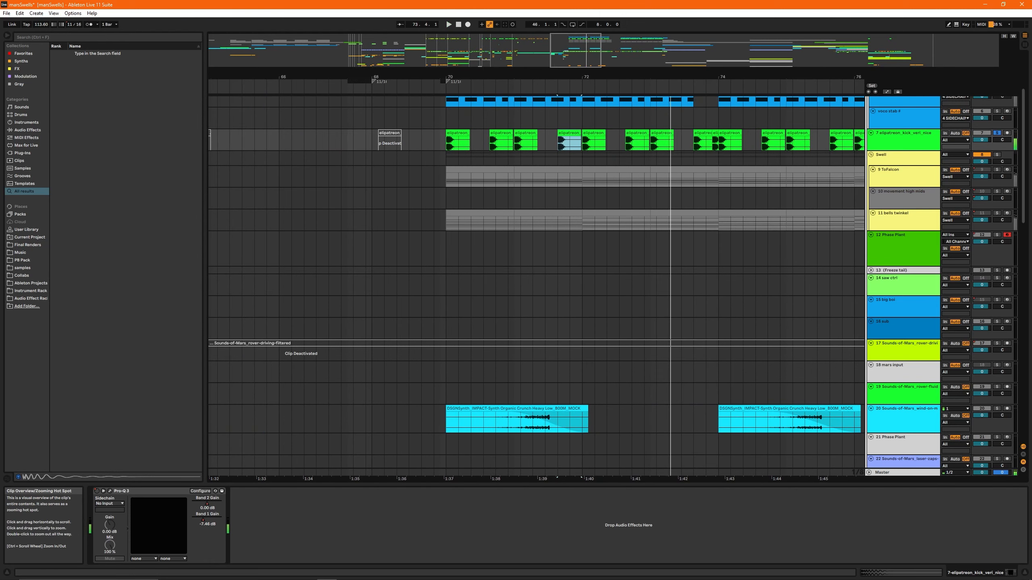
# - Select bar 70 and bar 71 of the track 7 kick pattern in turn to compare them
pyautogui.moveTo(576, 49); pyautogui.dragTo(586, 47)
pyautogui.scroll(3, 422, 261)
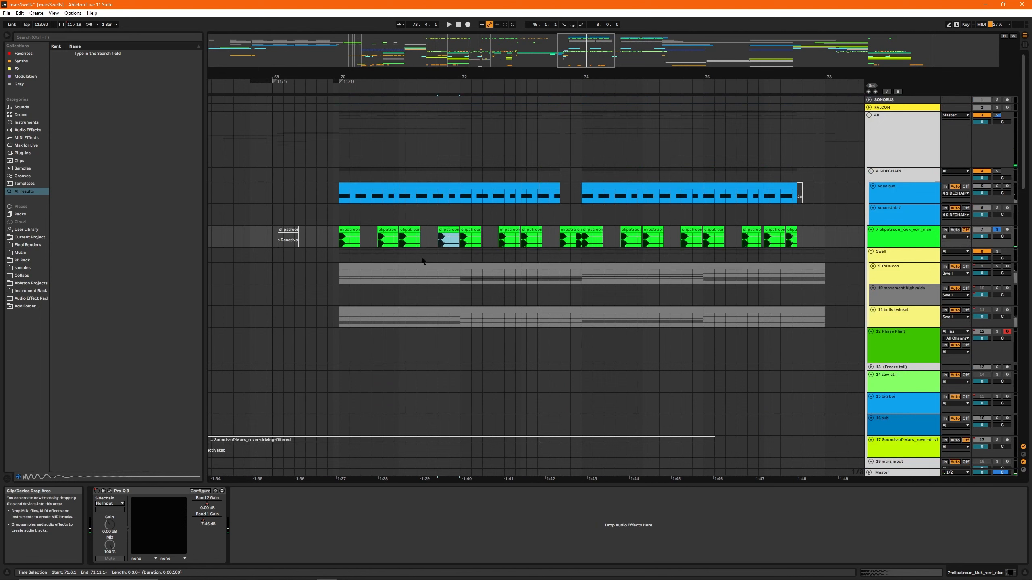
pyautogui.click(346, 244)
pyautogui.moveTo(593, 54)
pyautogui.mouseDown()
pyautogui.moveTo(615, 48)
pyautogui.moveTo(587, 48)
pyautogui.mouseUp()
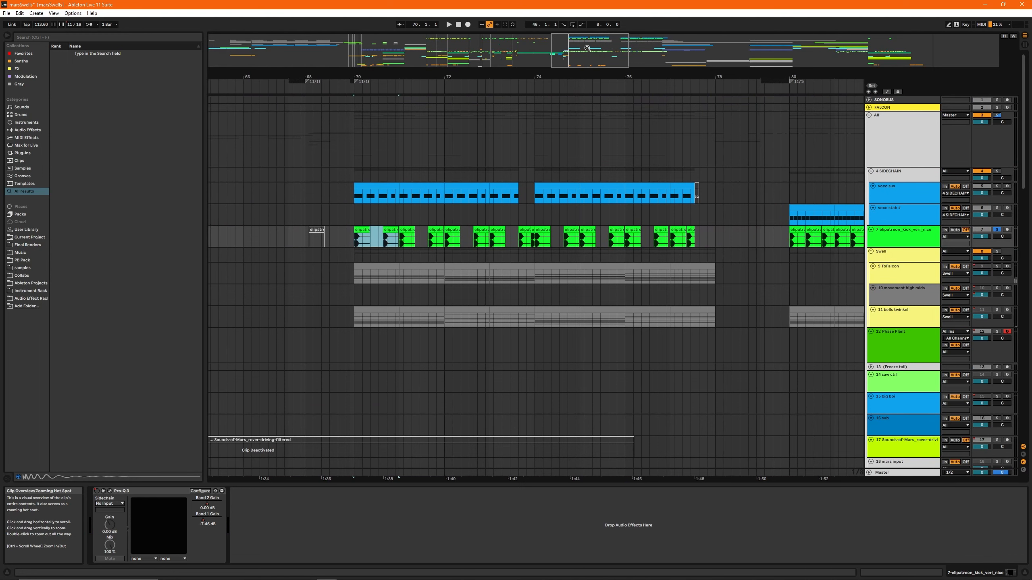
pyautogui.moveTo(587, 48); pyautogui.dragTo(544, 127)
pyautogui.moveTo(483, 238); pyautogui.dragTo(565, 238)
pyautogui.moveTo(605, 50); pyautogui.dragTo(591, 47)
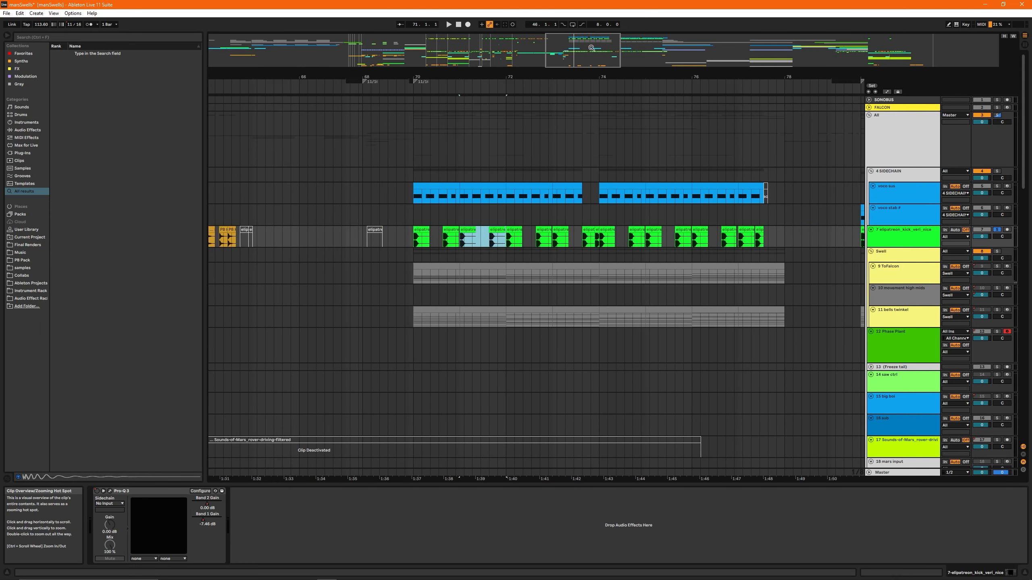
# - Solo track 24, FRD_80_Frame&Perc, and play its percussion clips from bar 70
pyautogui.scroll(-5, 650, 241)
pyautogui.click(415, 392)
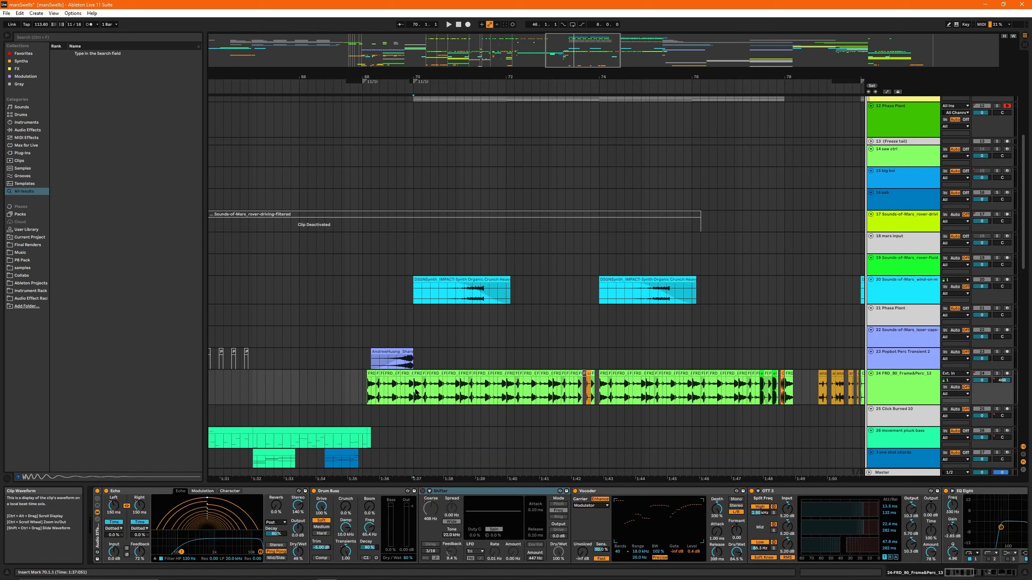
pyautogui.press('space')
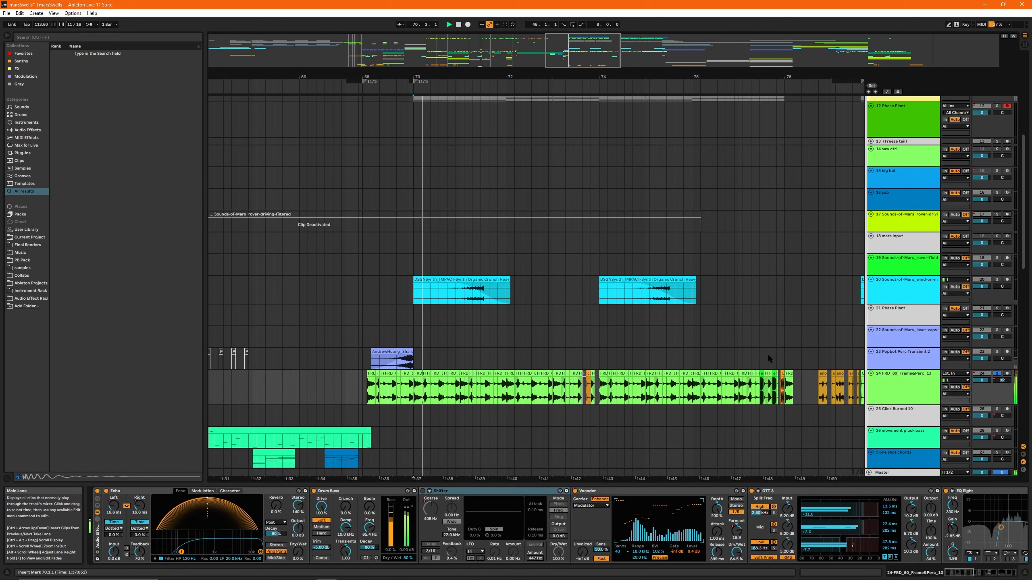
pyautogui.moveTo(578, 52); pyautogui.dragTo(577, 48)
pyautogui.scroll(5, 564, 170)
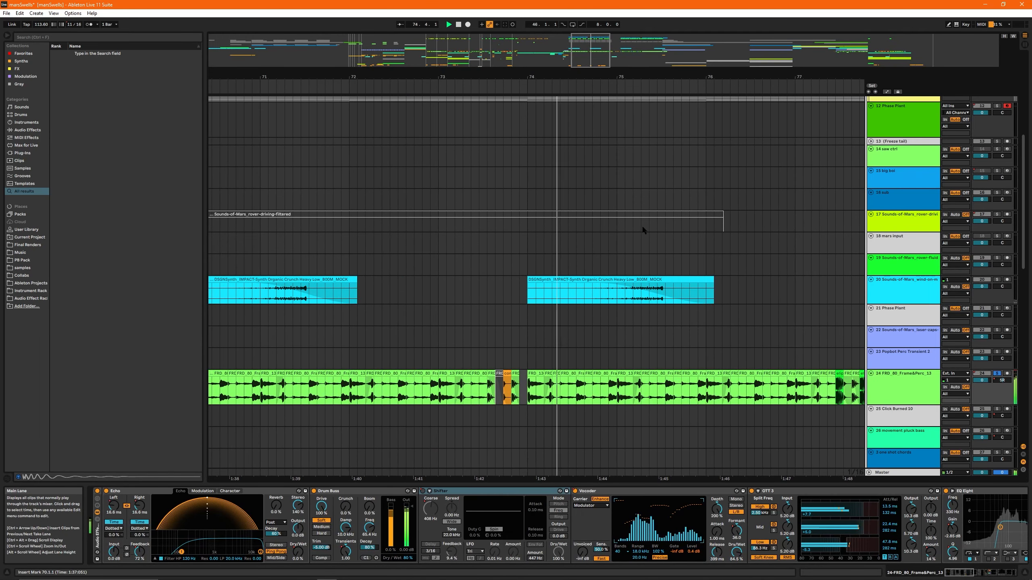
# - Audition the earlier percussion section of track 24 from bar 43
pyautogui.moveTo(585, 52)
pyautogui.mouseDown()
pyautogui.moveTo(569, 37)
pyautogui.moveTo(400, 48)
pyautogui.moveTo(430, 55)
pyautogui.mouseUp()
pyautogui.click(409, 392)
pyautogui.press('space')
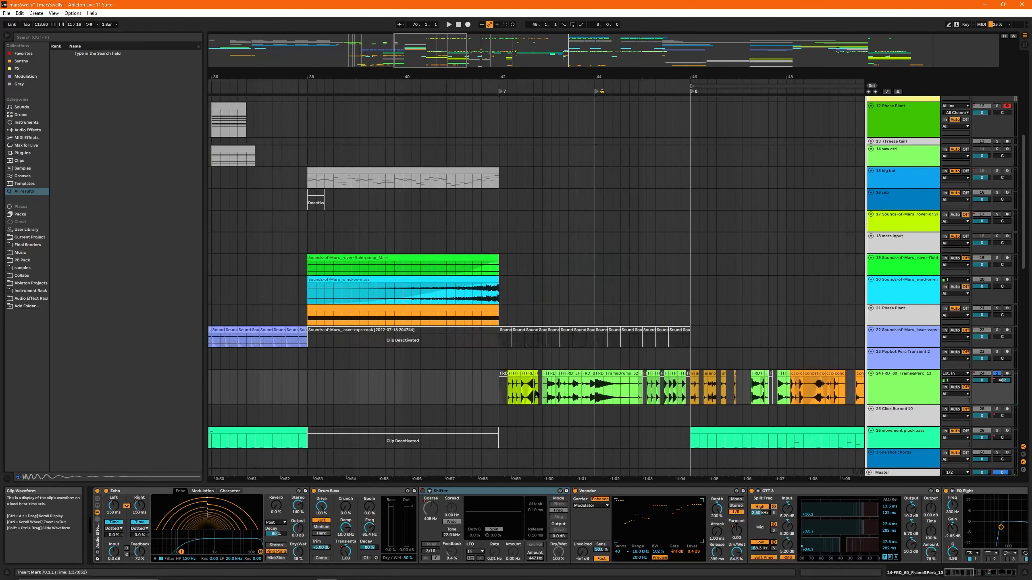
pyautogui.press('space')
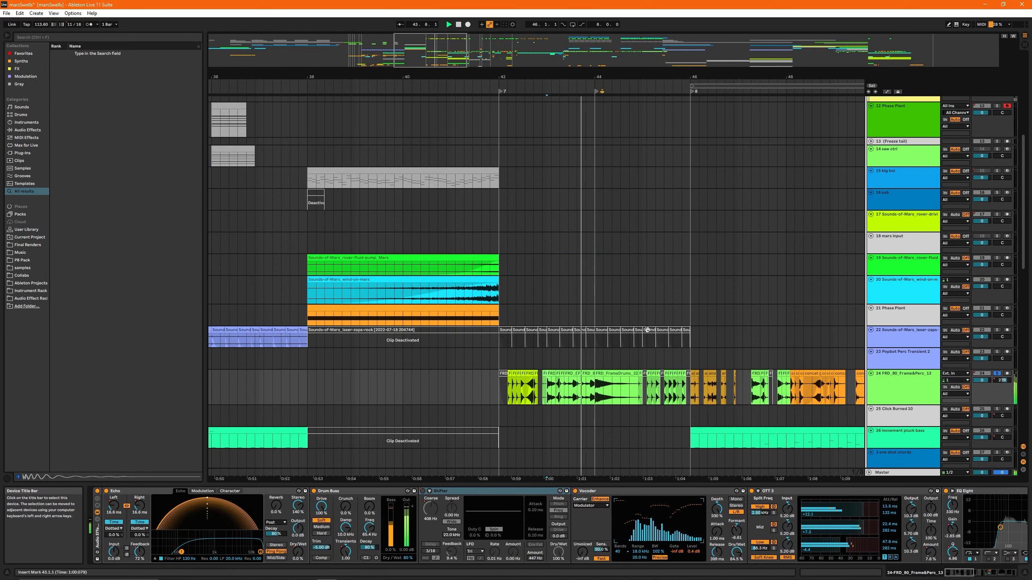
# - Play track 24's percussion from bar 70 again, continuing from bar 72
pyautogui.moveTo(434, 61); pyautogui.dragTo(595, 61)
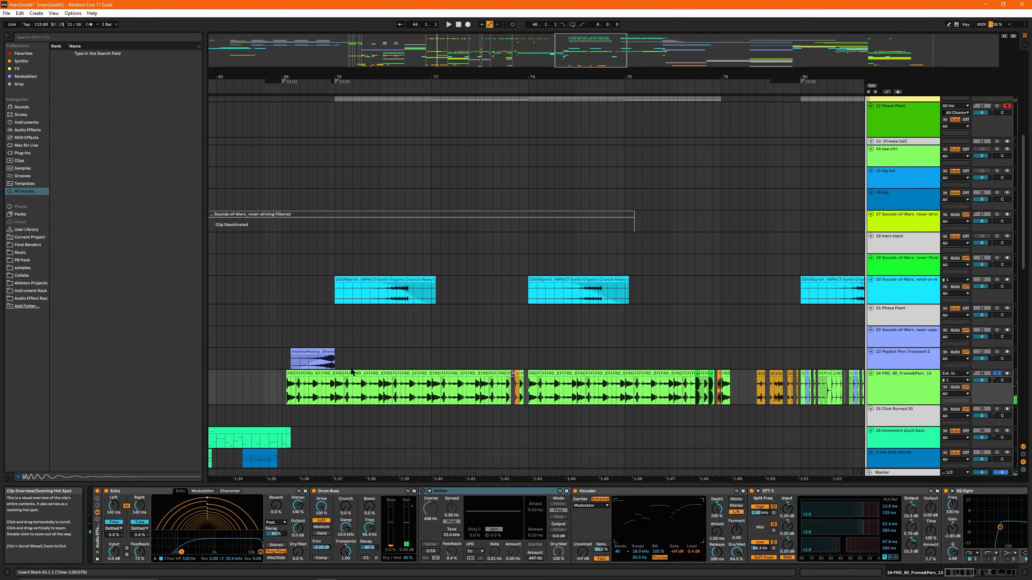
pyautogui.press('space')
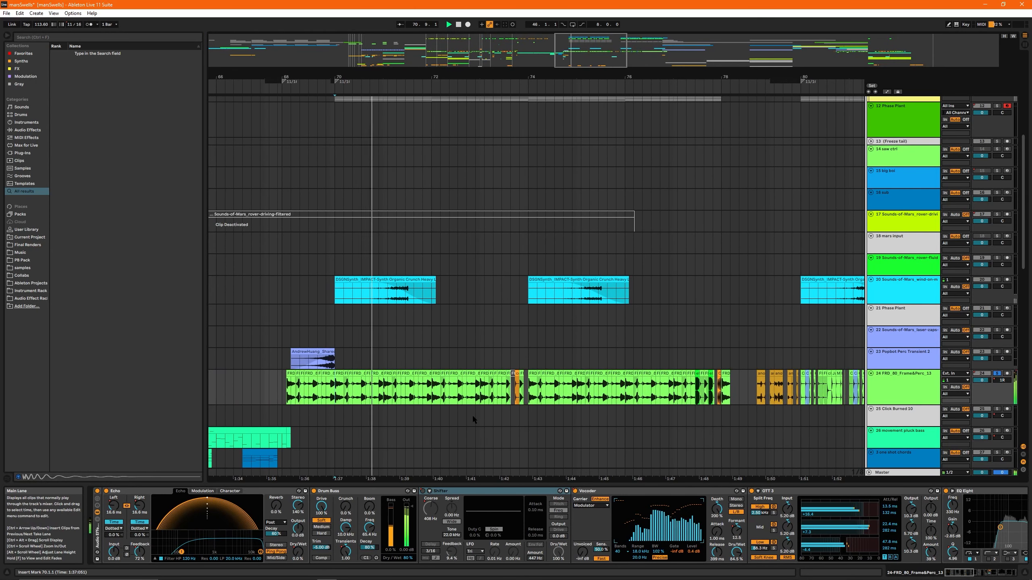
pyautogui.click(463, 389)
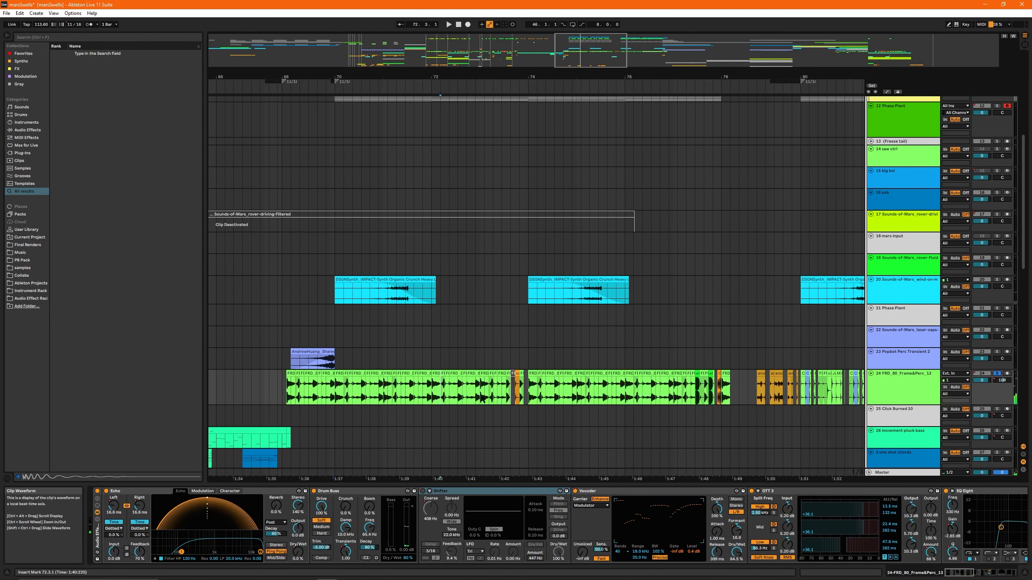
pyautogui.press('space')
pyautogui.moveTo(591, 51)
pyautogui.mouseDown()
pyautogui.moveTo(587, 64)
pyautogui.moveTo(588, 45)
pyautogui.mouseUp()
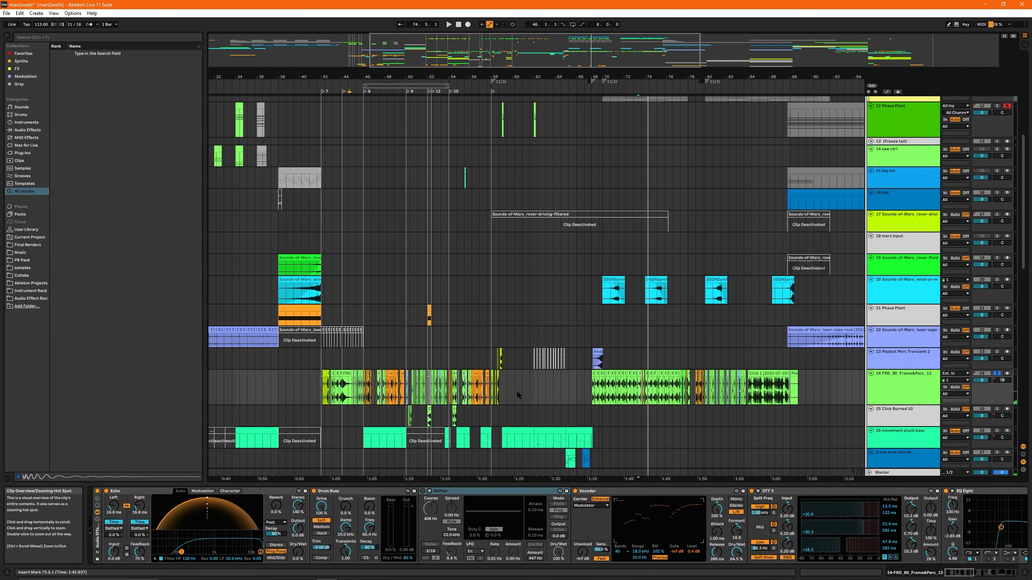
# - Take track 24 out of solo and return to the arrangement section around bar 74
pyautogui.moveTo(483, 39)
pyautogui.mouseDown()
pyautogui.moveTo(631, 44)
pyautogui.moveTo(567, 39)
pyautogui.mouseUp()
pyautogui.click(261, 339)
pyautogui.press('s')
pyautogui.click(600, 25)
pyautogui.press('s')
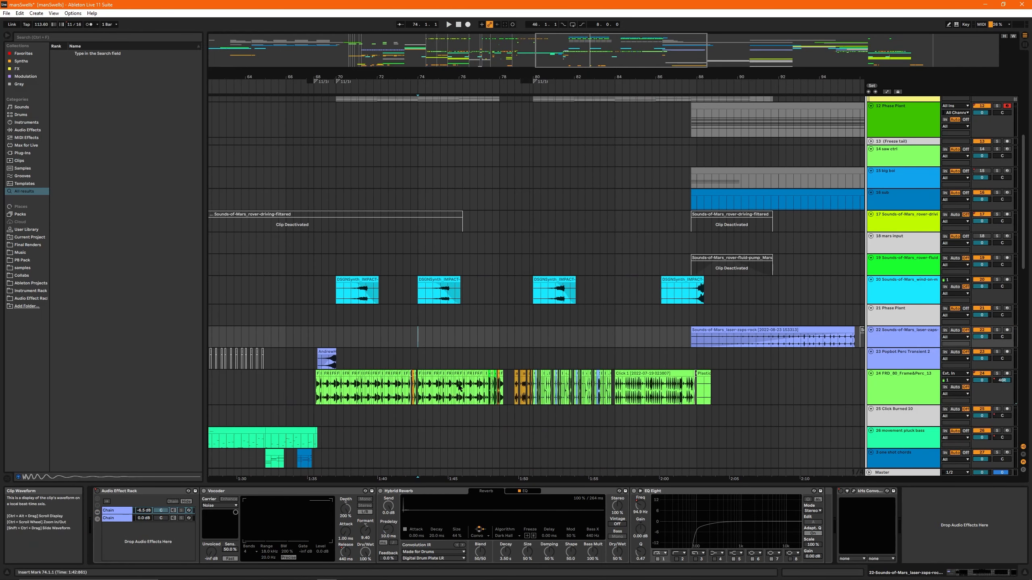
# - Play the full arrangement from bar 76 into the section starting at bar 80
pyautogui.click(472, 335)
pyautogui.scroll(-3, 513, 321)
pyautogui.scroll(-1, 528, 330)
pyautogui.press('space')
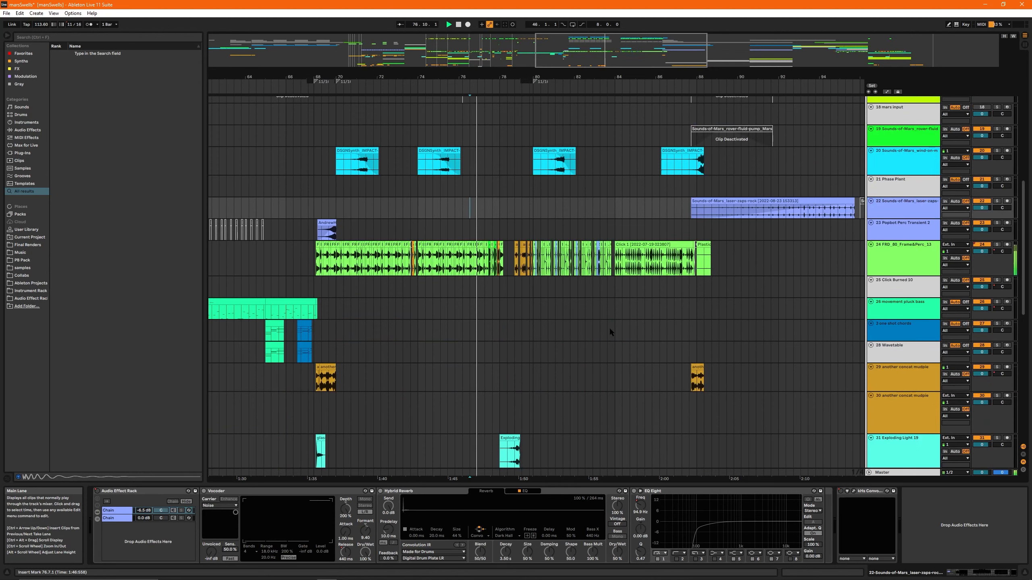
pyautogui.moveTo(619, 44); pyautogui.dragTo(619, 59)
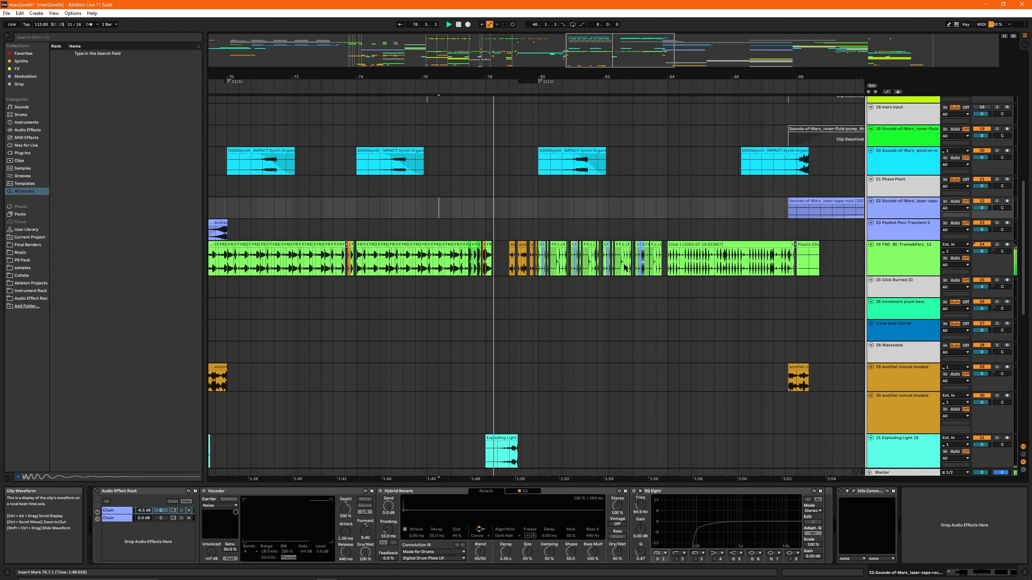
pyautogui.scroll(8, 623, 268)
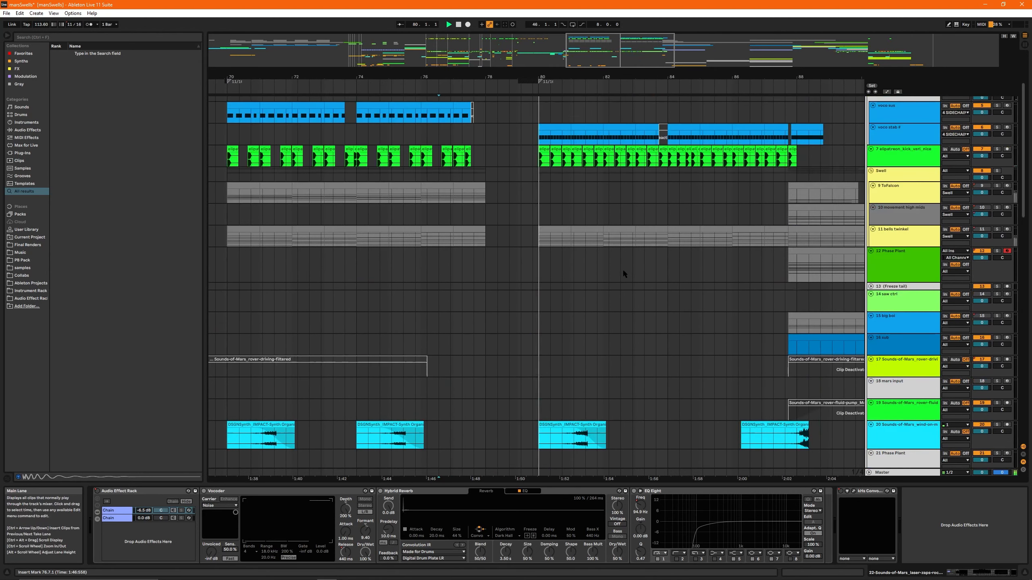
# - Solo track 24 and audition its percussion fill around bar 78
pyautogui.scroll(-5, 623, 270)
pyautogui.click(488, 357)
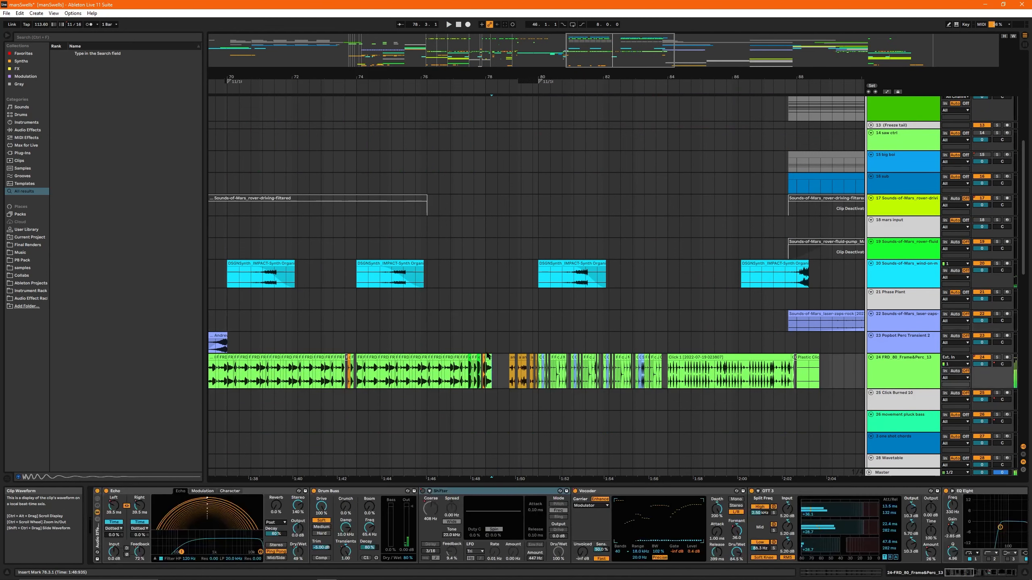
pyautogui.scroll(-5, 488, 356)
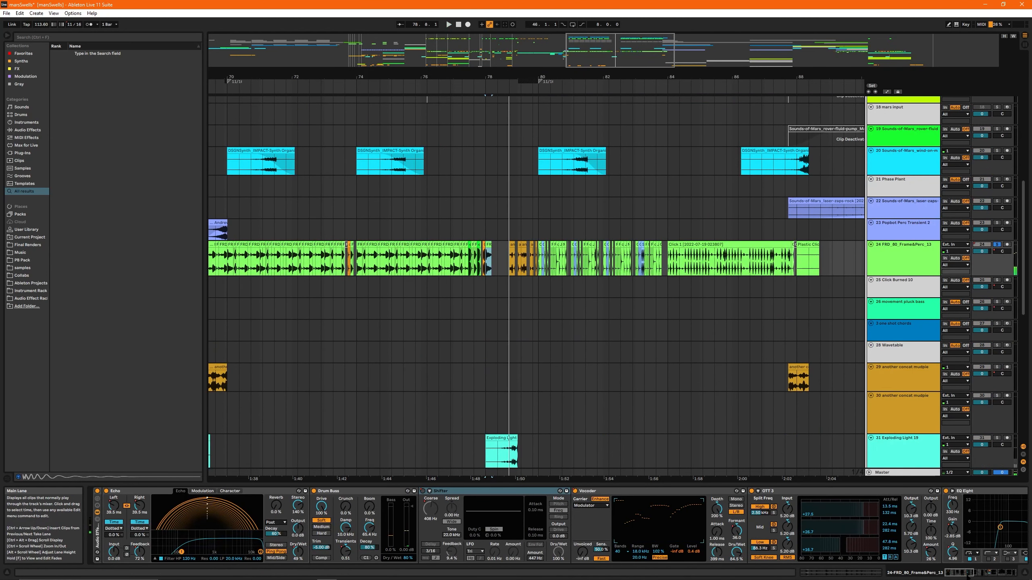
# - Review track 24's effect chain through to Hybrid Reverb, return to Echo and replay the fill around bar 78
pyautogui.click(987, 573)
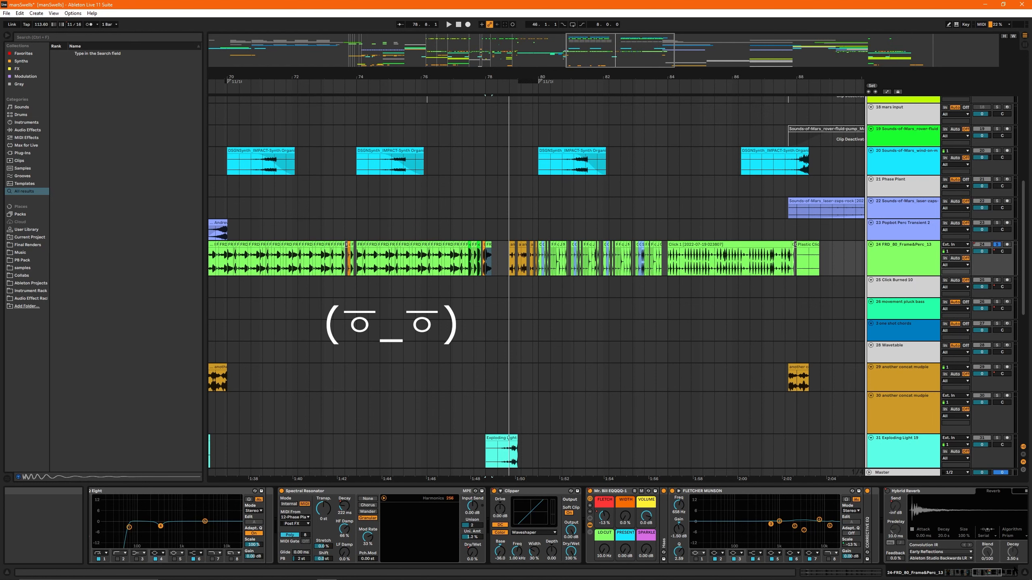
pyautogui.moveTo(977, 572); pyautogui.dragTo(947, 573)
pyautogui.click(122, 491)
pyautogui.press('space')
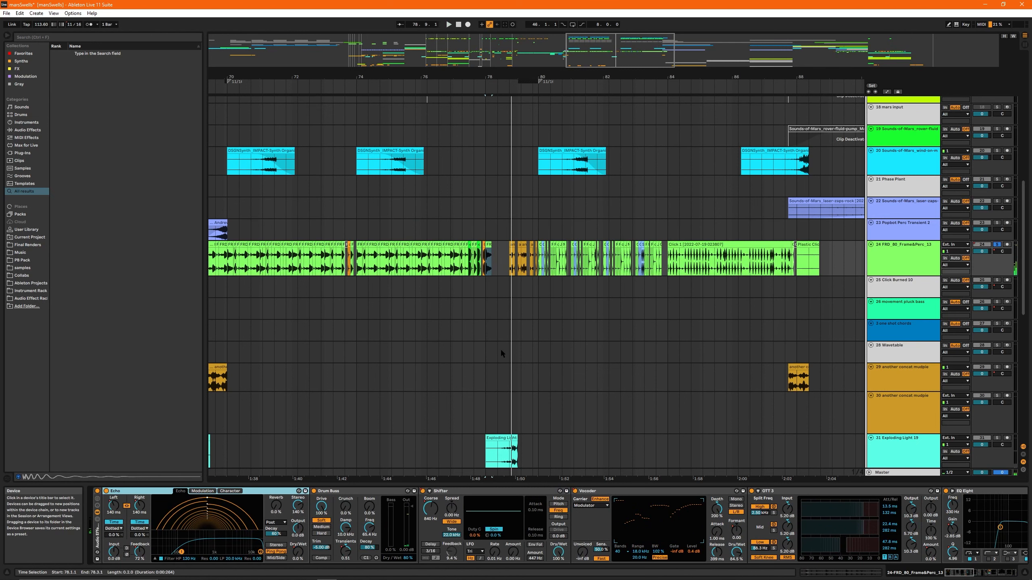
pyautogui.press('space')
# - Show track 24's automation lanes, examine the envelopes around bar 78 and hide the lanes again
pyautogui.press('a')
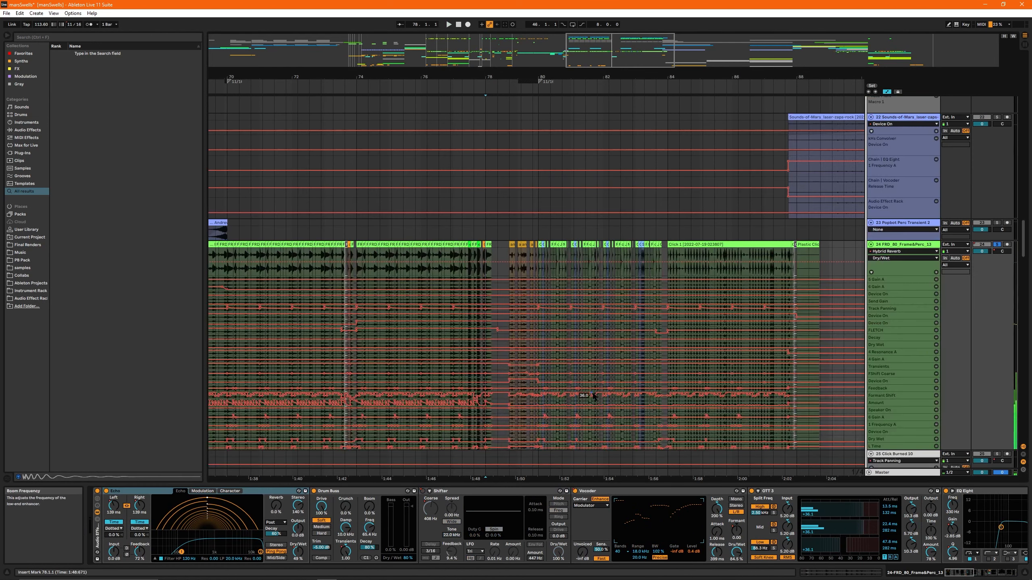
pyautogui.scroll(-1, 508, 346)
pyautogui.press('a')
# - Play track 24's soloed percussion leading into bar 80, and take the track out of solo
pyautogui.moveTo(360, 77); pyautogui.dragTo(442, 321)
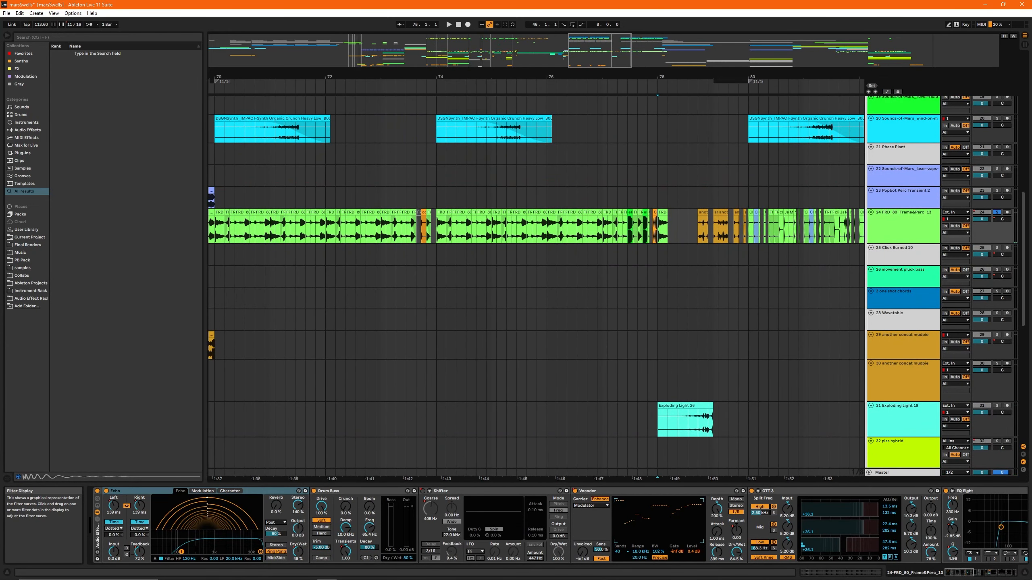
pyautogui.moveTo(615, 60); pyautogui.dragTo(634, 61)
pyautogui.press('space')
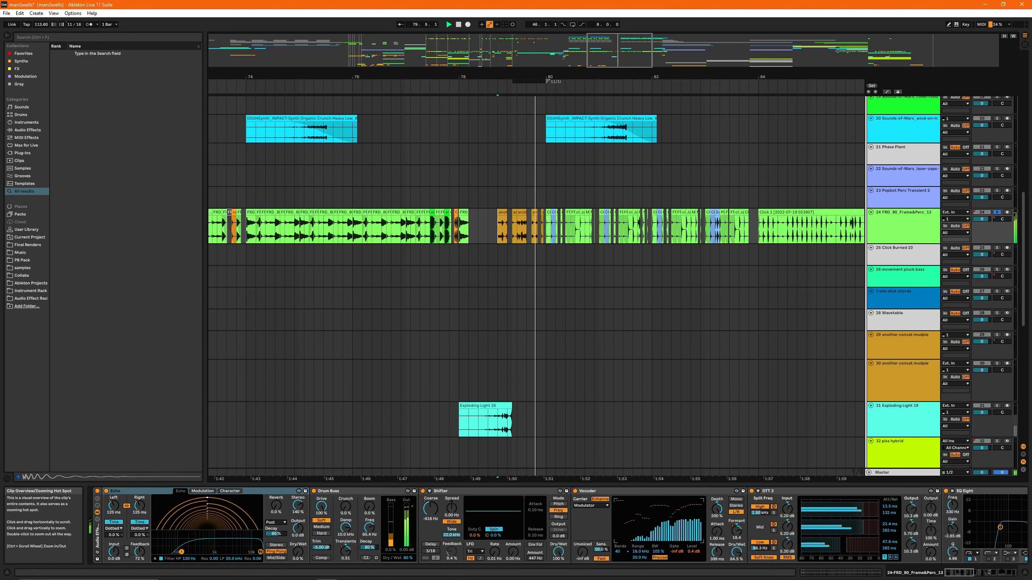
pyautogui.moveTo(617, 57); pyautogui.dragTo(635, 54)
pyautogui.click(996, 212)
# - Reverse the samples of the impact clips at bars 70, 74 and 80 on track 20
pyautogui.scroll(3, 533, 233)
pyautogui.click(417, 237)
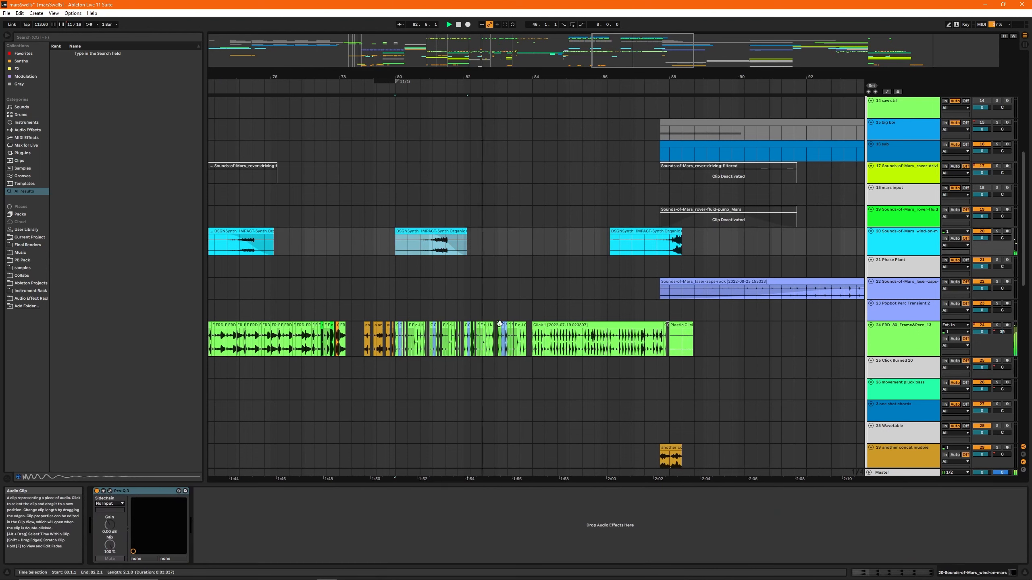
pyautogui.scroll(-3, 566, 209)
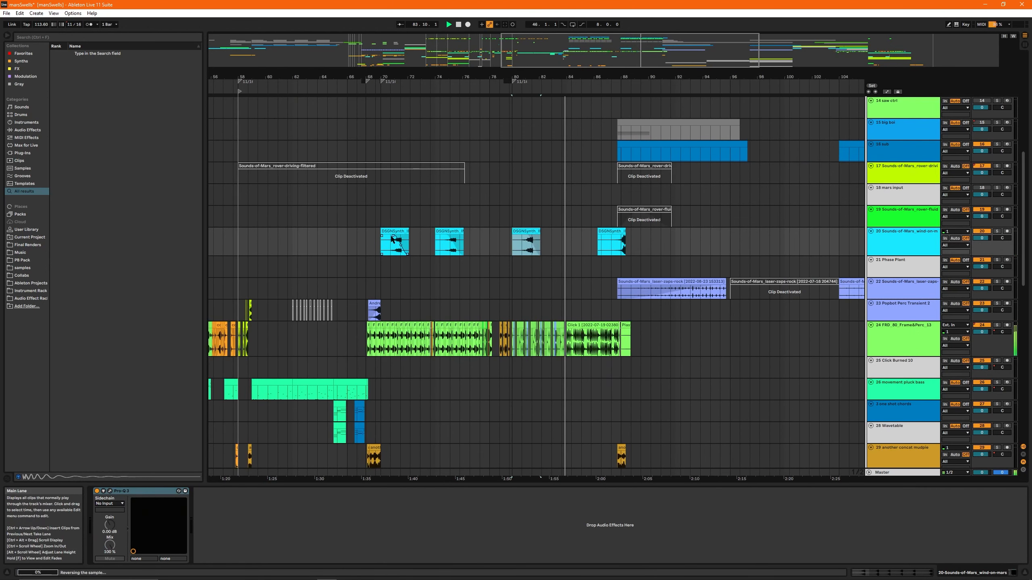
pyautogui.click(617, 230)
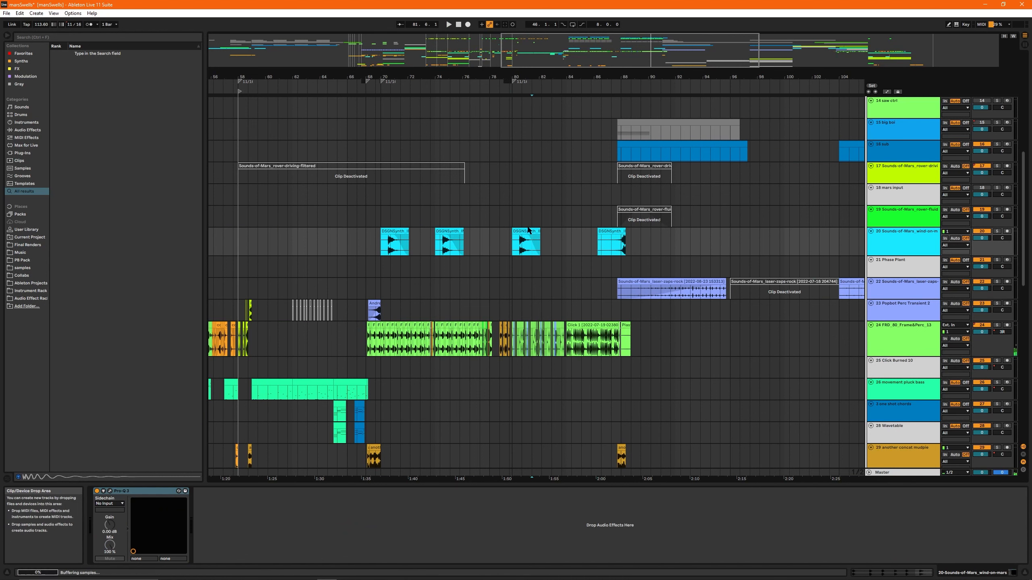
# - Solo track 20 and play the impact clip at bar 80 to locate its attack
pyautogui.click(522, 249)
pyautogui.scroll(5, 522, 250)
pyautogui.click(511, 250)
pyautogui.scroll(5, 512, 250)
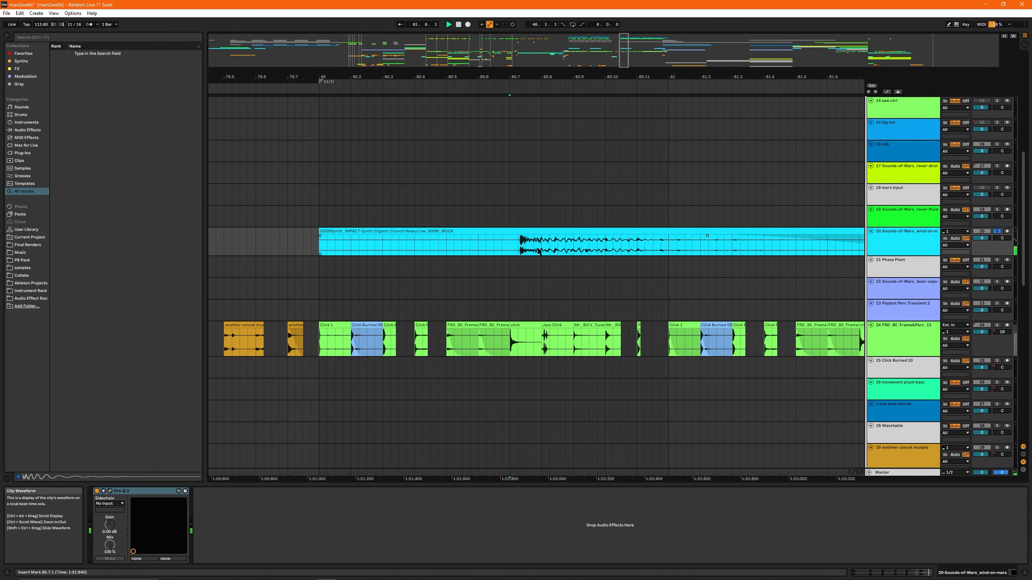
pyautogui.scroll(-5, 538, 250)
# - Split the bar 80 impact clip at 80.7.1, just before its attack, and delete the empty lead-in
pyautogui.scroll(10, 529, 249)
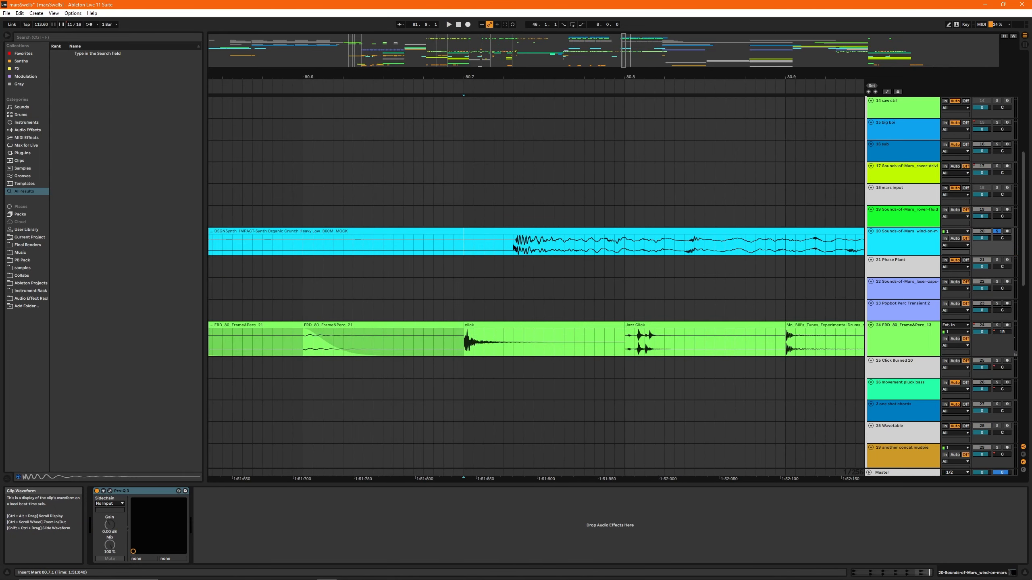
pyautogui.hotkey('ctrl', 'e')
pyautogui.click(494, 231)
pyautogui.press('Delete')
pyautogui.click(524, 232)
pyautogui.scroll(-10, 527, 235)
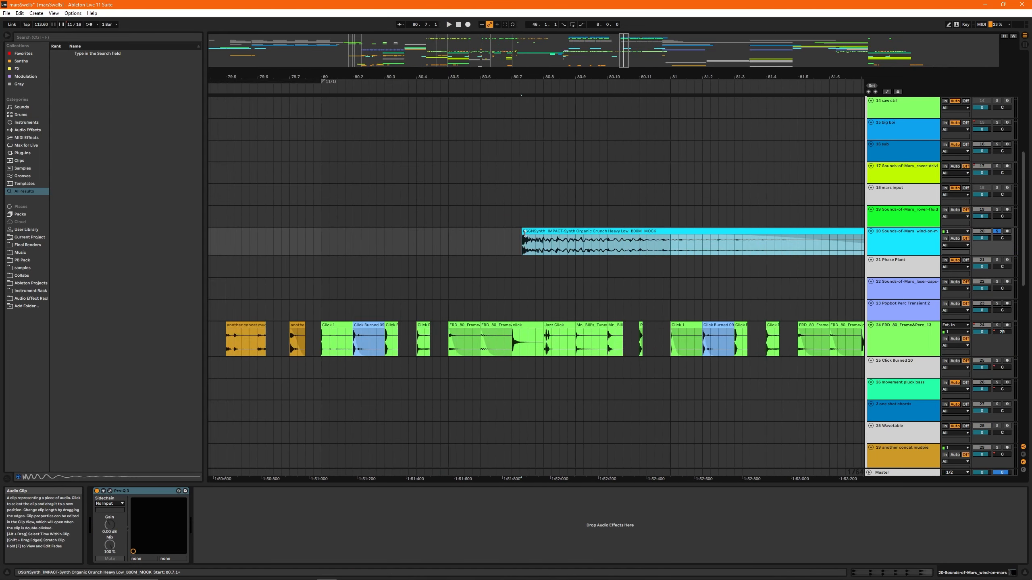
# - Move the trimmed impact clip to start at 80.1.1 and play it with the full arrangement
pyautogui.scroll(5, 521, 239)
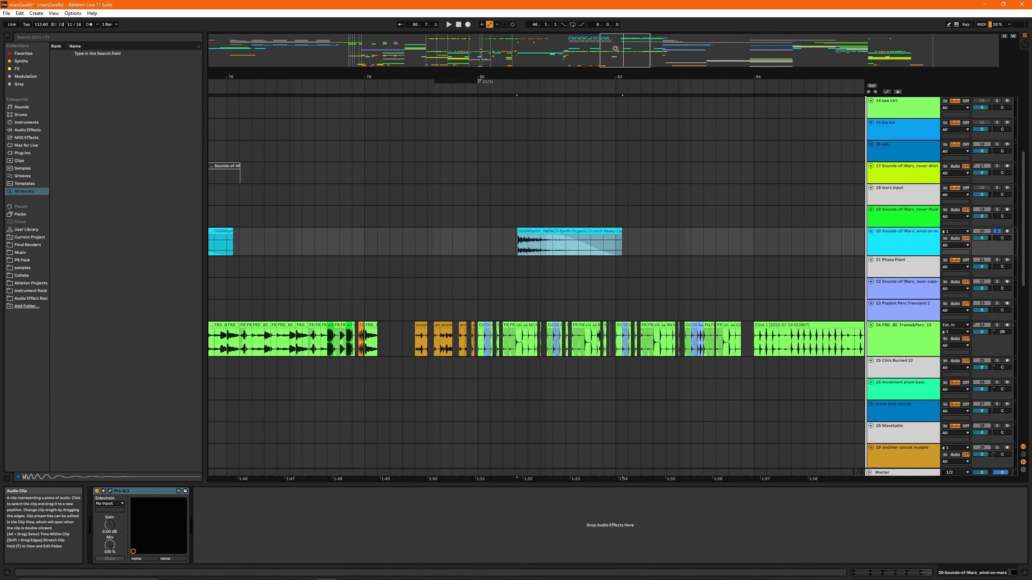
pyautogui.moveTo(627, 61); pyautogui.dragTo(629, 56)
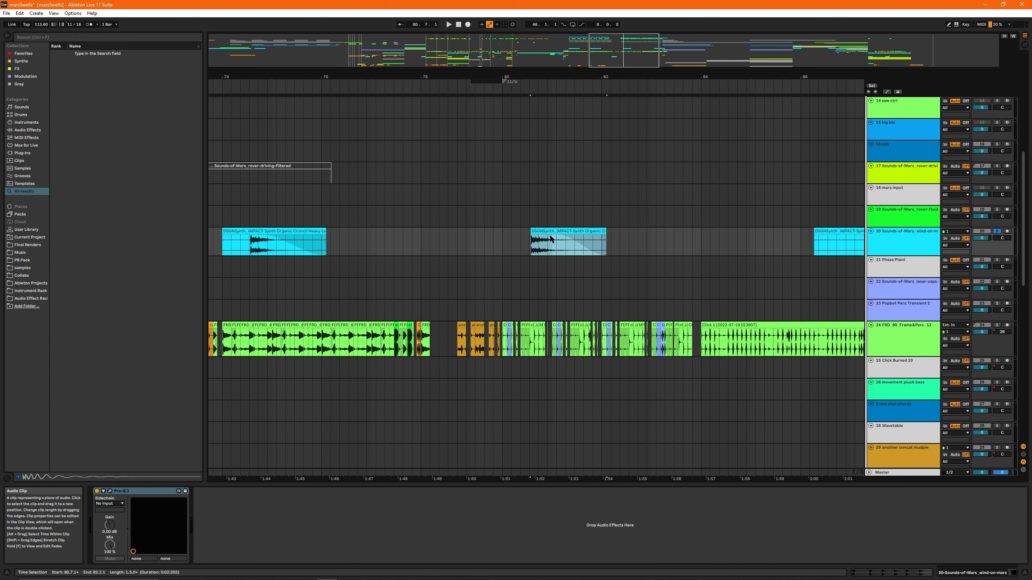
pyautogui.moveTo(553, 230); pyautogui.dragTo(518, 236)
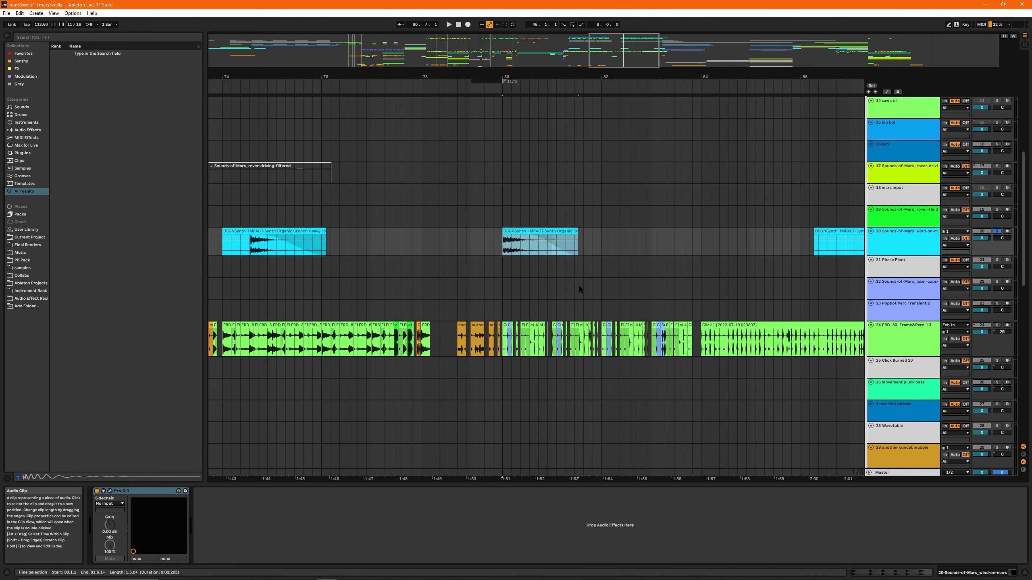
pyautogui.press('space')
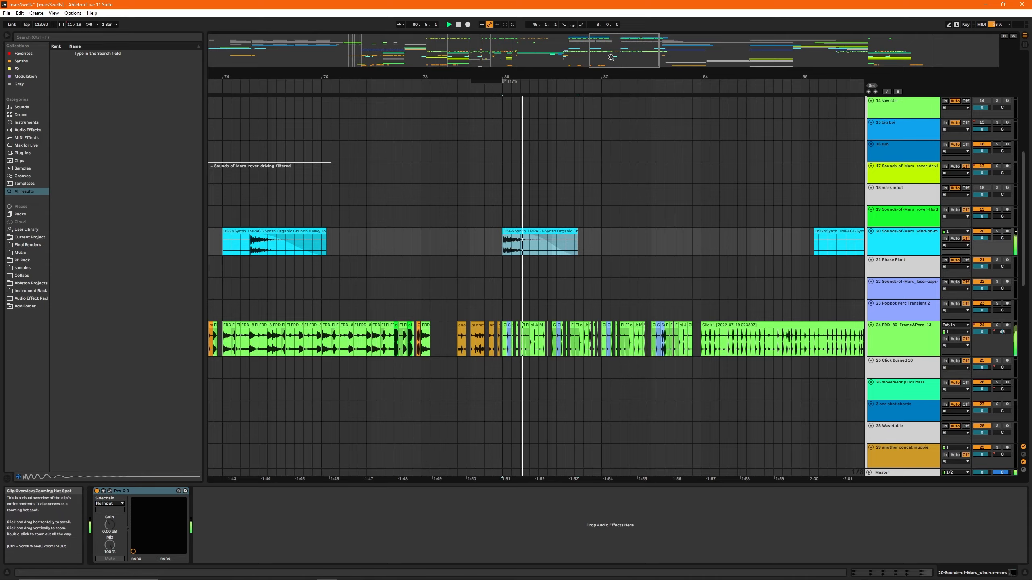
pyautogui.moveTo(589, 78); pyautogui.dragTo(588, 45)
pyautogui.press('space')
# - Inspect the attack of the bar 74 impact clip on track 20 around 74.7
pyautogui.moveTo(325, 78); pyautogui.dragTo(338, 256)
pyautogui.scroll(5, 346, 252)
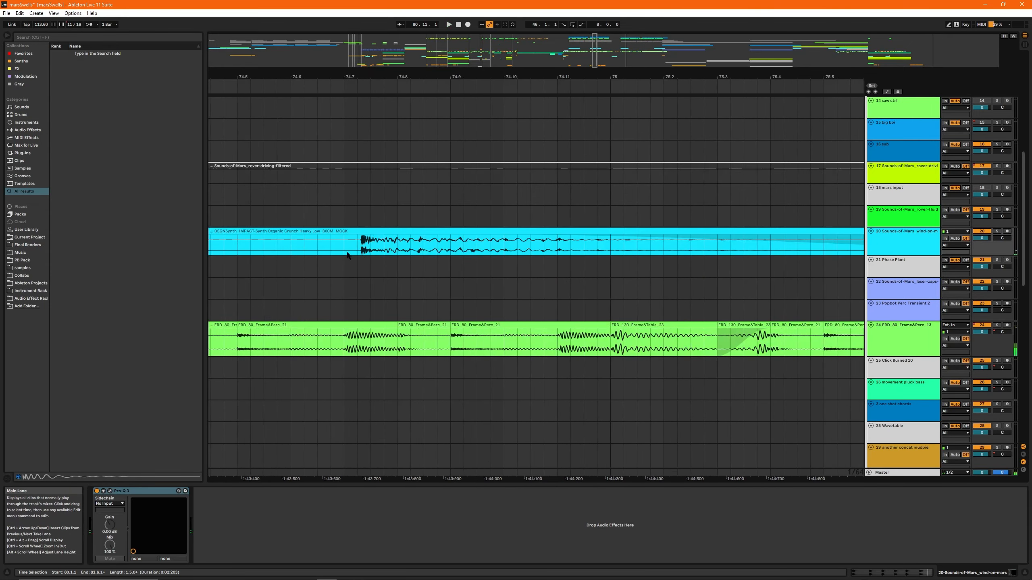
pyautogui.click(350, 252)
pyautogui.scroll(-10, 361, 251)
pyautogui.moveTo(668, 48); pyautogui.dragTo(659, 80)
# - Play the bar 80 impact clip with track 20 soloed and inspect its waveform in the clip's detail view
pyautogui.click(504, 232)
pyautogui.press('s')
pyautogui.press('space')
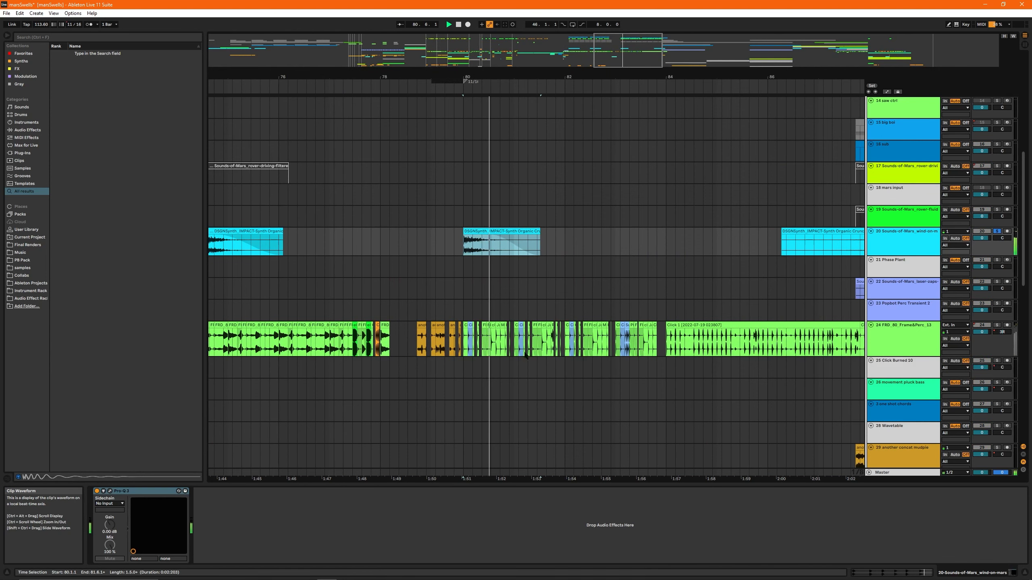
pyautogui.hotkey('shift', 'Tab')
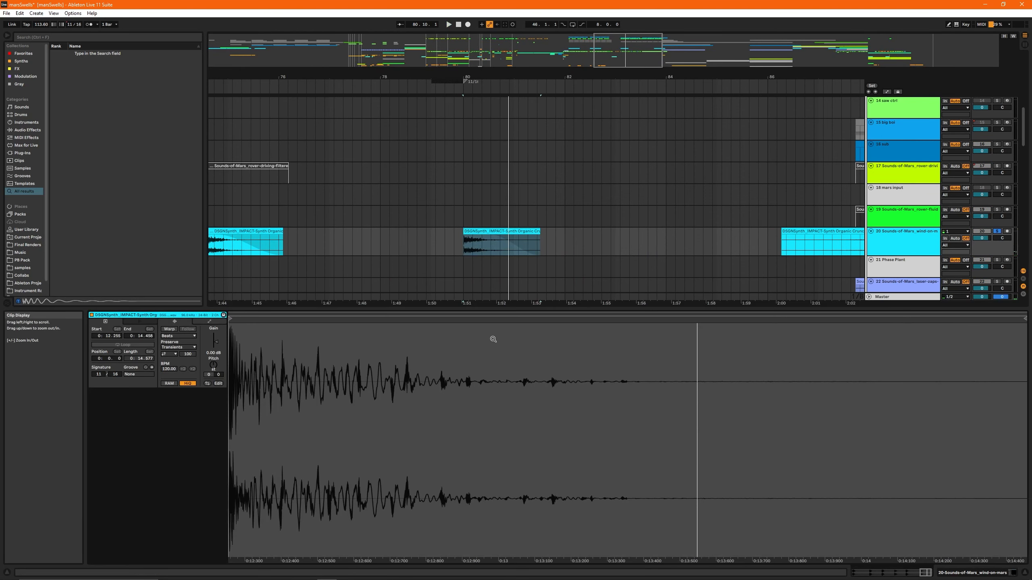
pyautogui.hotkey('shift', 'Tab')
# - Take track 20 out of solo, solo the voco stab track and play it from bar 80
pyautogui.click(506, 231)
pyautogui.moveTo(625, 59); pyautogui.dragTo(659, 71)
pyautogui.click(538, 240)
pyautogui.click(330, 343)
pyautogui.scroll(8, 459, 196)
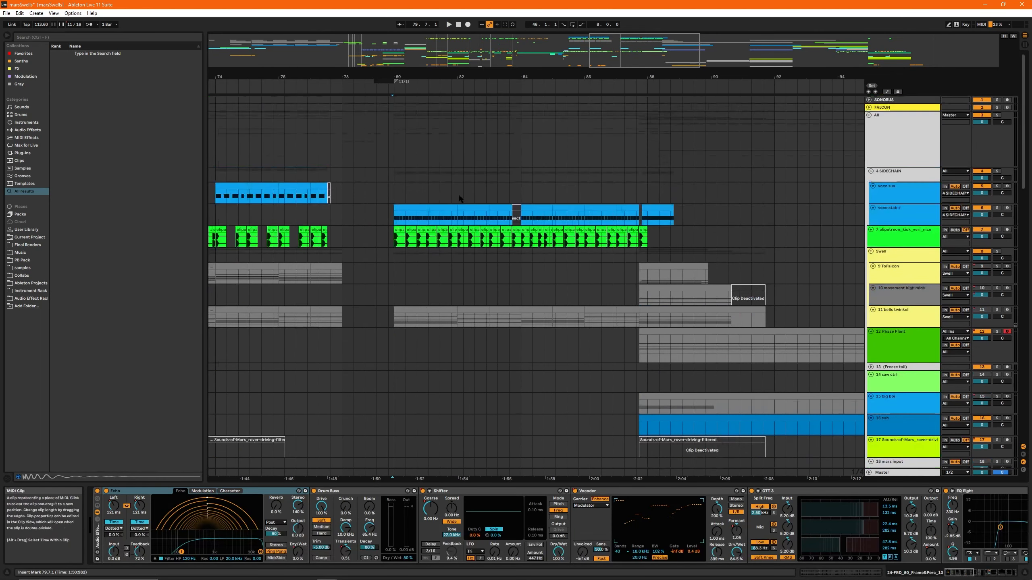
pyautogui.click(408, 208)
pyautogui.press('s')
pyautogui.press('space')
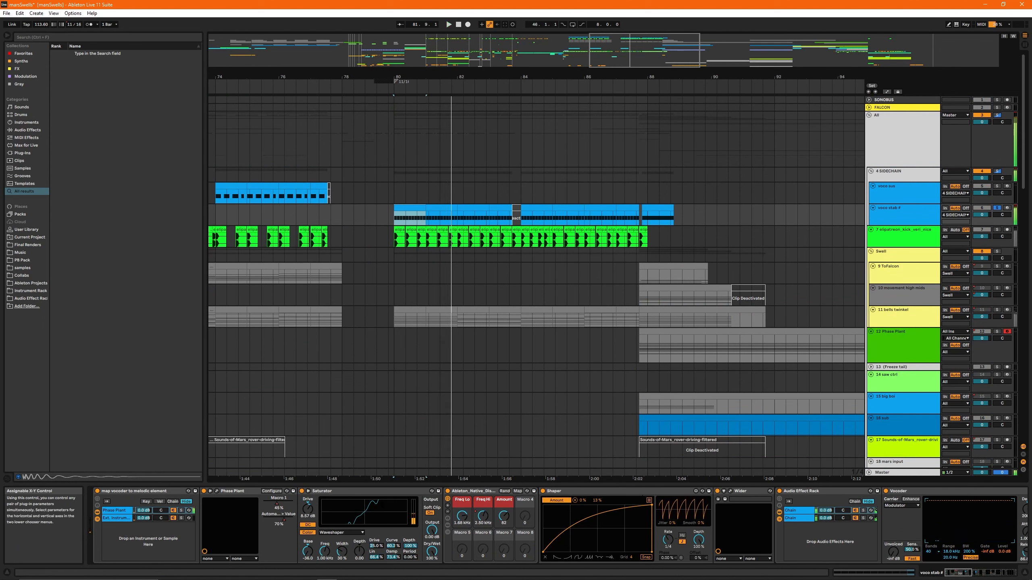
# - Examine the Ext. Instrument and Phase Plant chains of the voco stab rack and the track's automation lanes
pyautogui.click(117, 518)
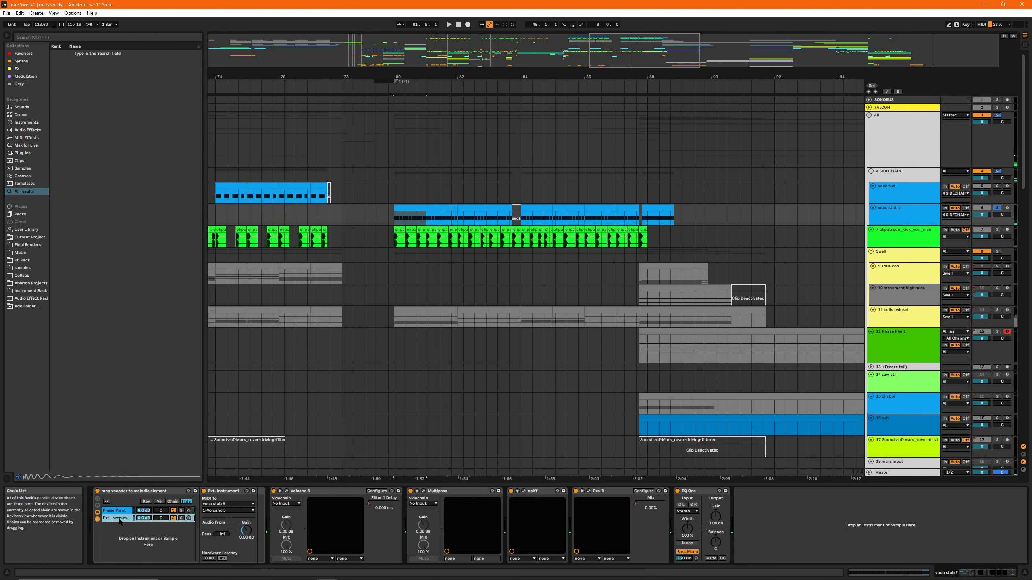
pyautogui.click(117, 512)
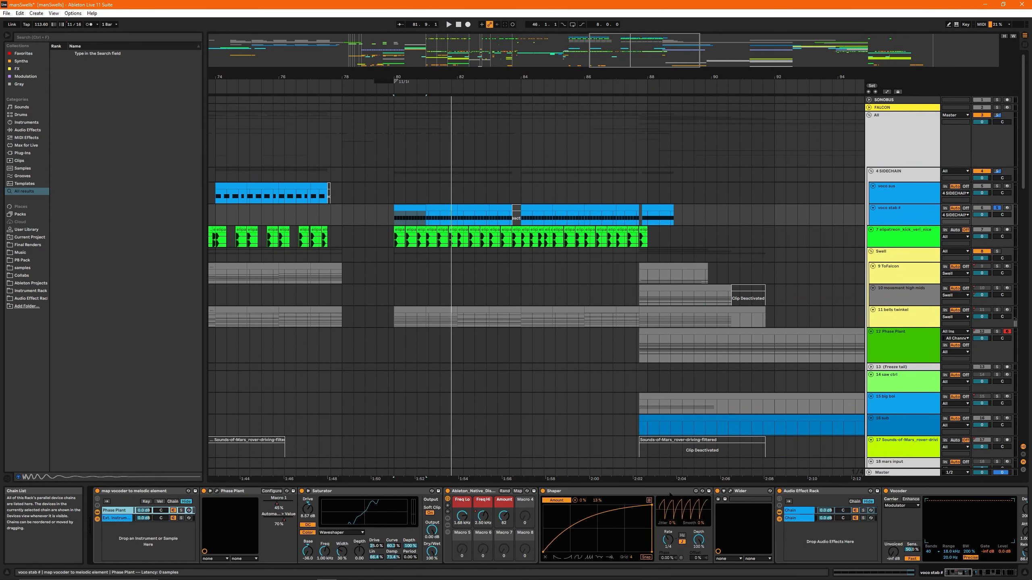
pyautogui.moveTo(959, 573); pyautogui.dragTo(985, 568)
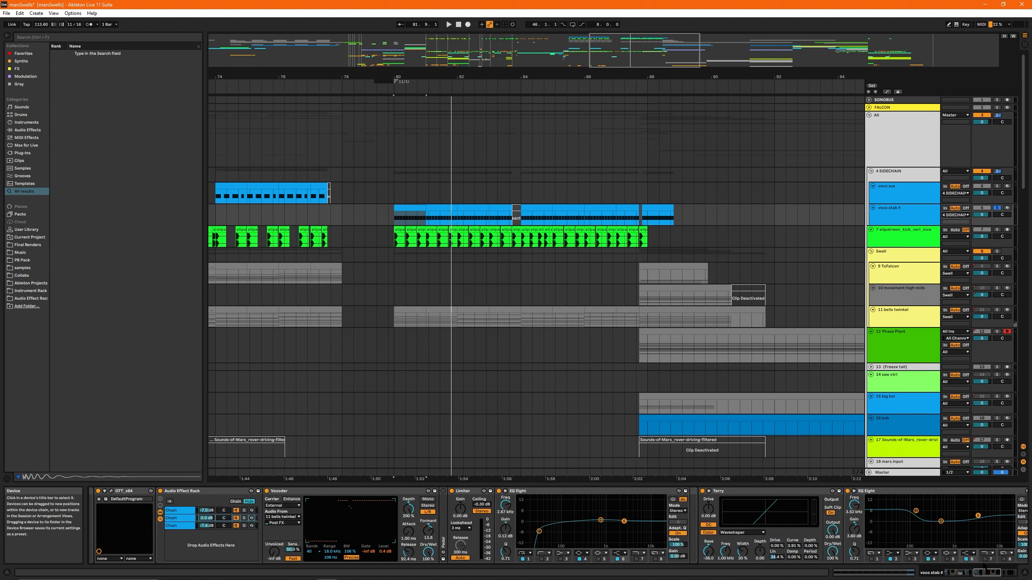
pyautogui.press('a')
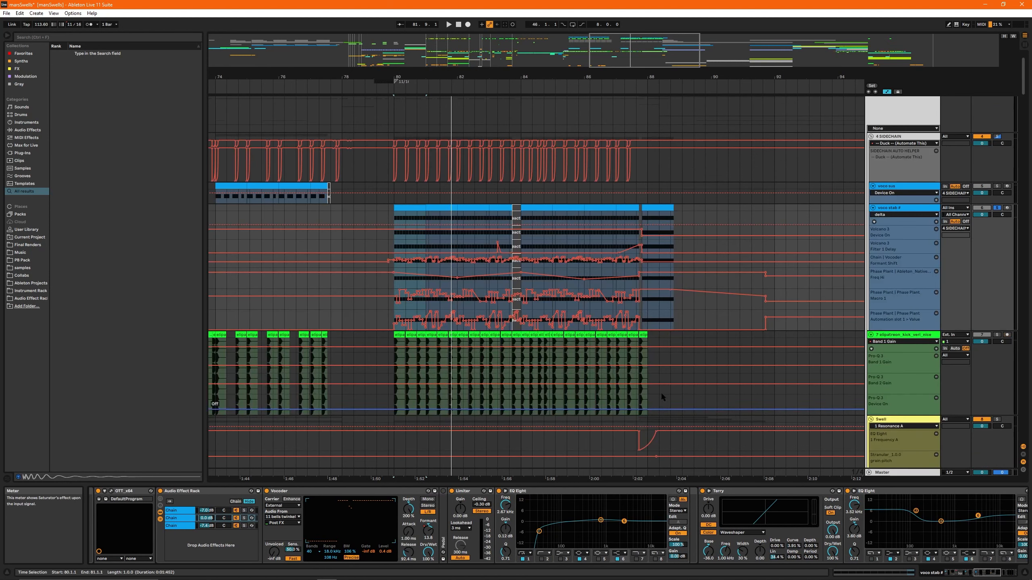
pyautogui.press('a')
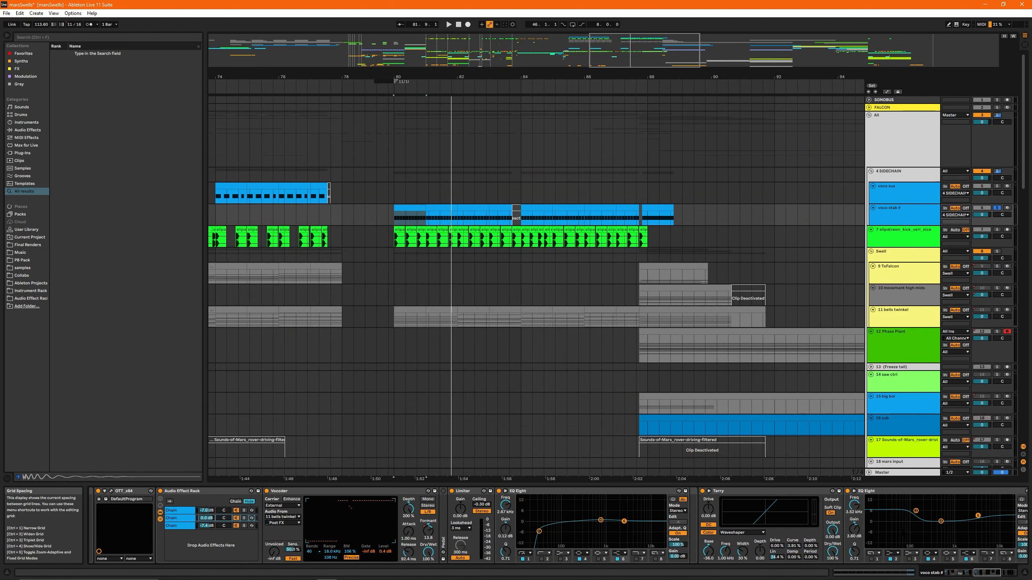
# - Open the Volcano 3 filter on voco stab and play the stabs from bar 80 to watch its movement
pyautogui.moveTo(979, 573); pyautogui.dragTo(994, 575)
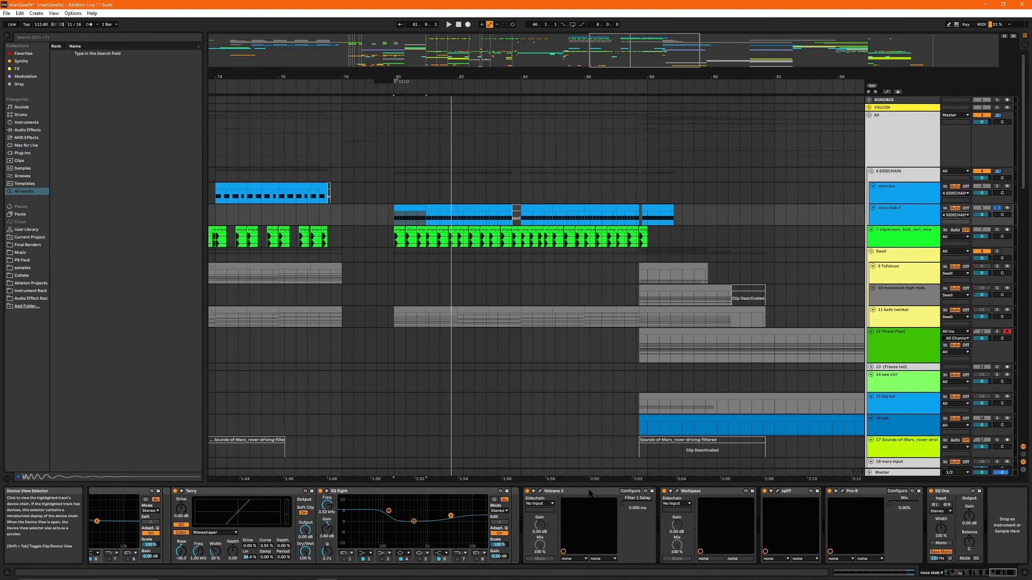
pyautogui.click(568, 494)
pyautogui.click(540, 491)
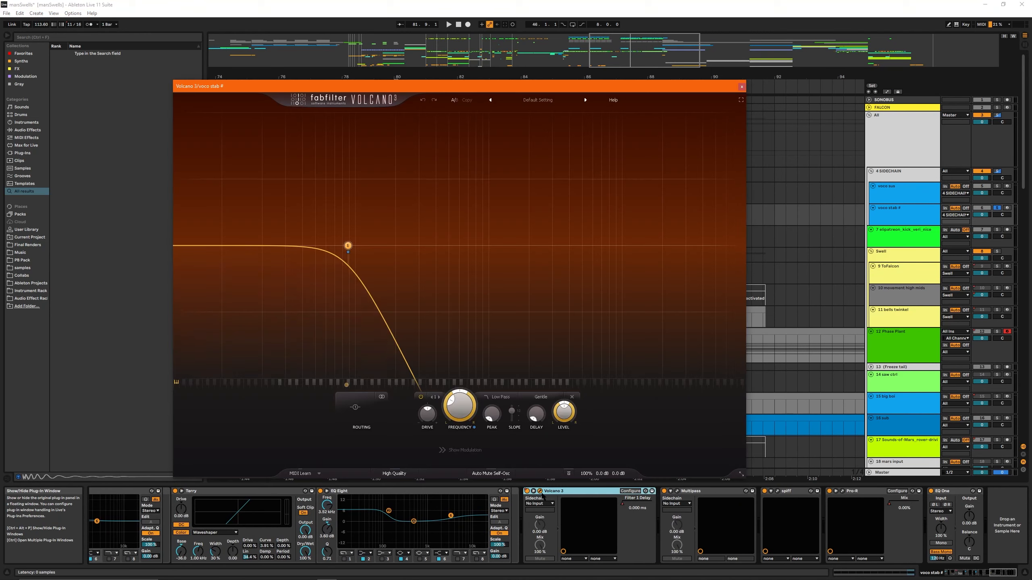
pyautogui.press('space')
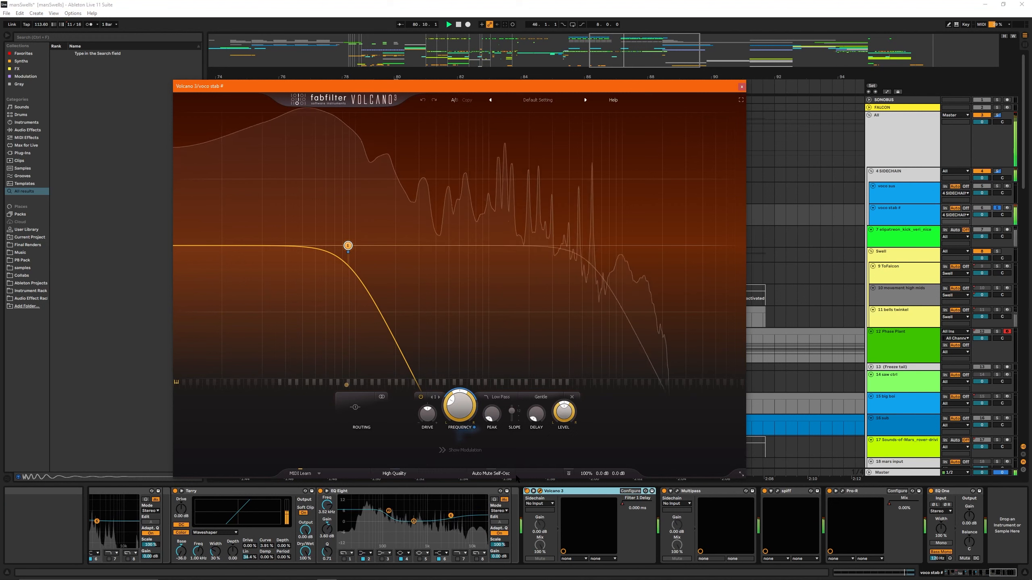
# - Reveal Volcano 3's modulation section, examine the EG 1 envelope and close the plug-in window
pyautogui.click(460, 449)
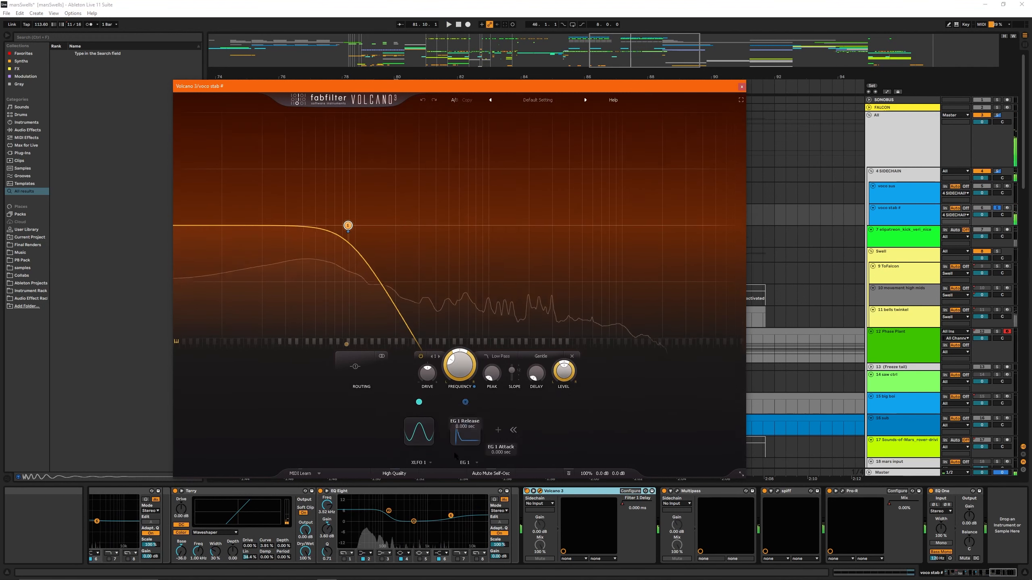
pyautogui.click(469, 427)
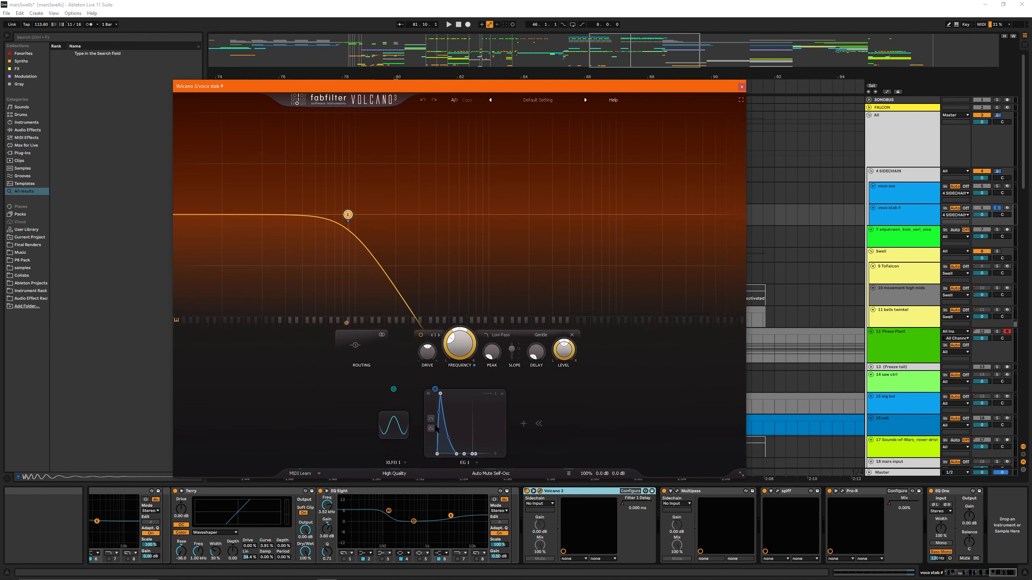
pyautogui.click(741, 86)
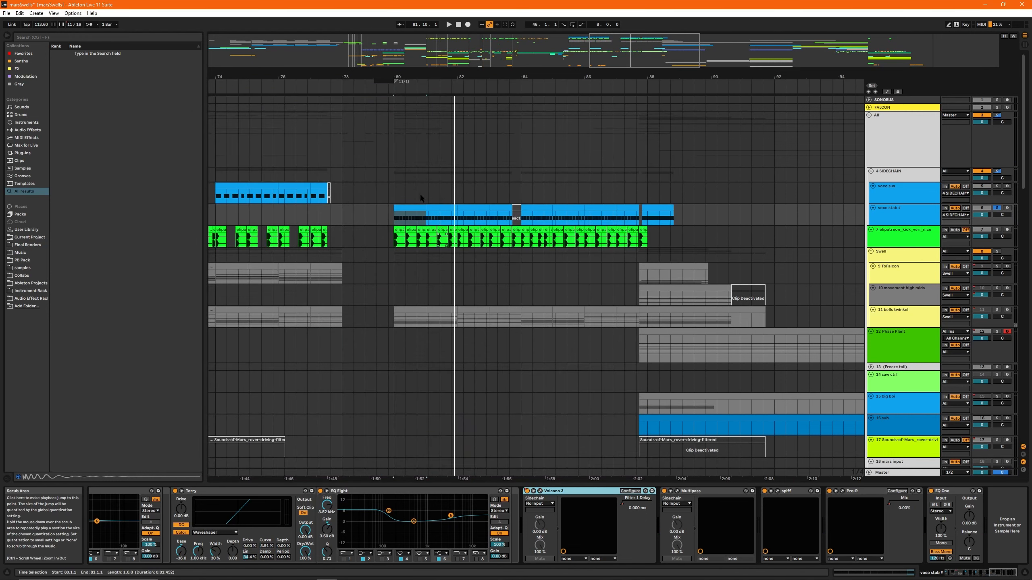
# - Check the repeated E0 notes in the voco stab clip at bar 80 and reopen Volcano 3
pyautogui.doubleClick(401, 205)
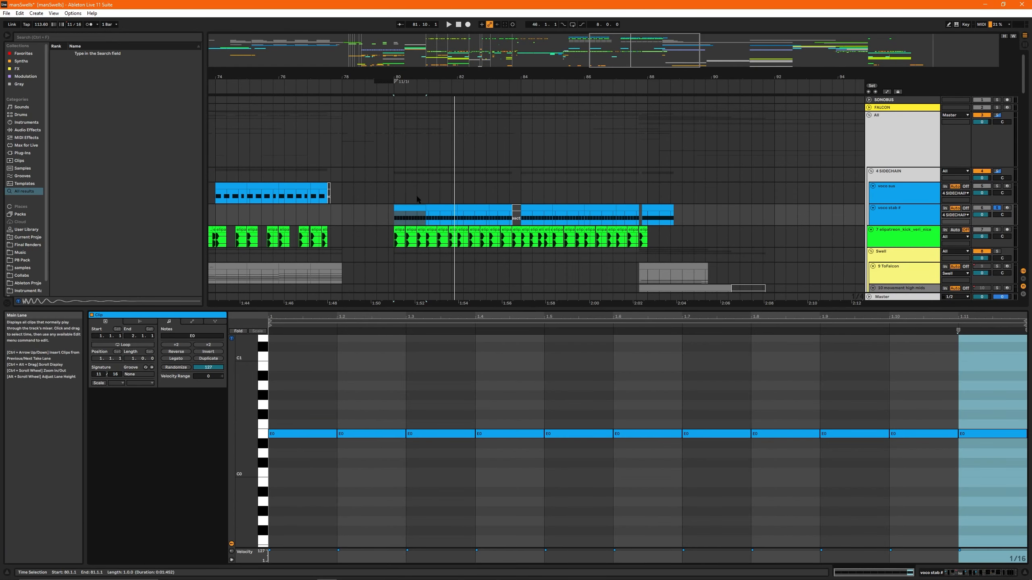
pyautogui.hotkey('shift', 'Tab')
pyautogui.click(540, 491)
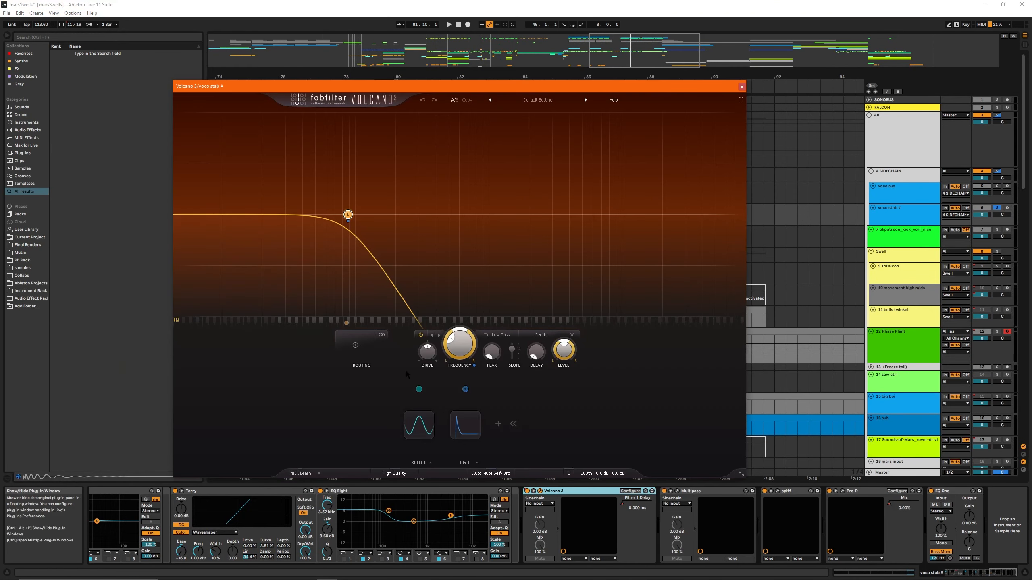
# - Expand EG 1, play voco stab with Volcano 3's Filter 1 frequency raised to maximum, undo the change and close the plug-in
pyautogui.click(458, 432)
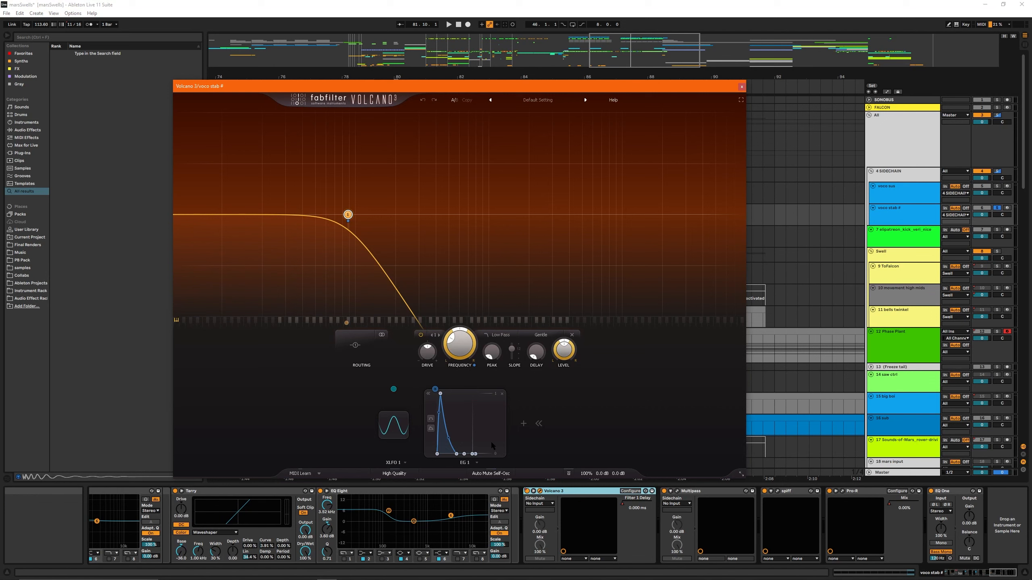
pyautogui.press('space')
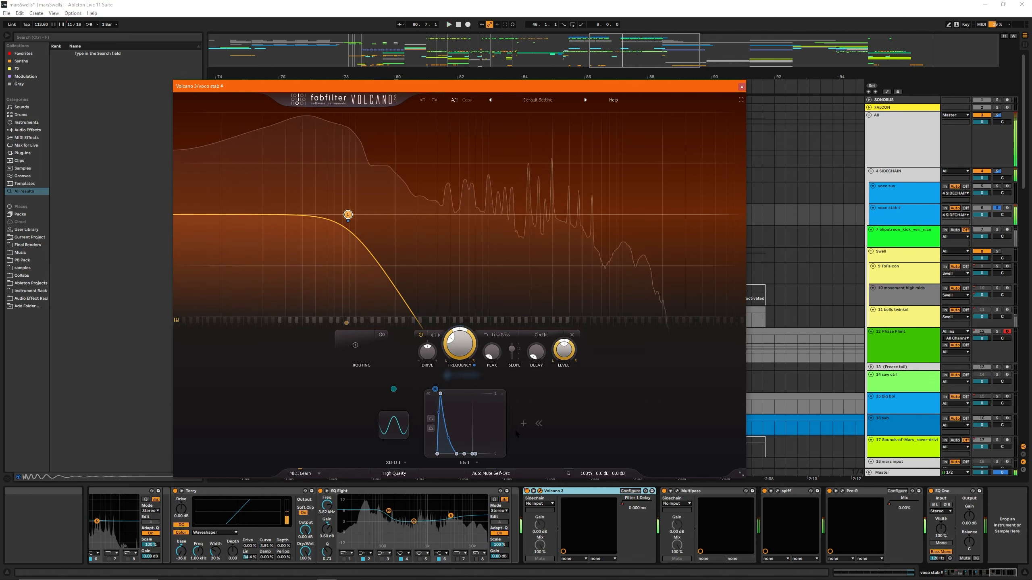
pyautogui.moveTo(460, 343); pyautogui.dragTo(469, 194)
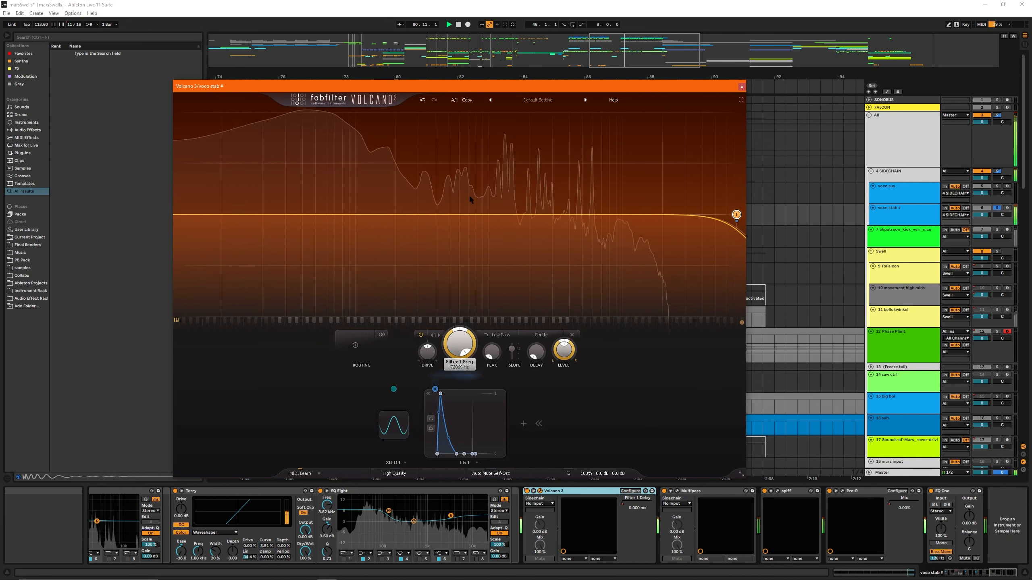
pyautogui.click(422, 100)
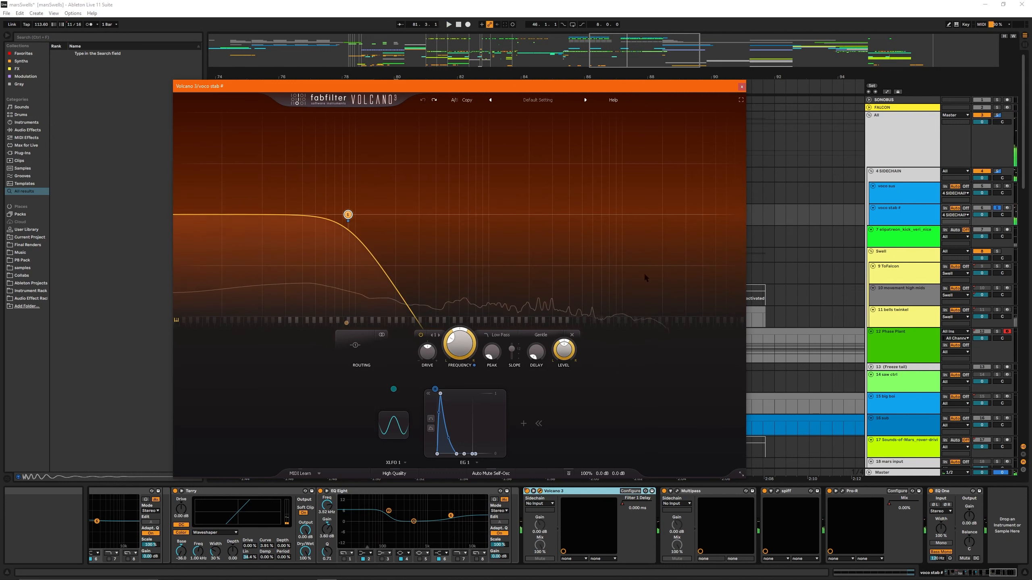
pyautogui.click(741, 87)
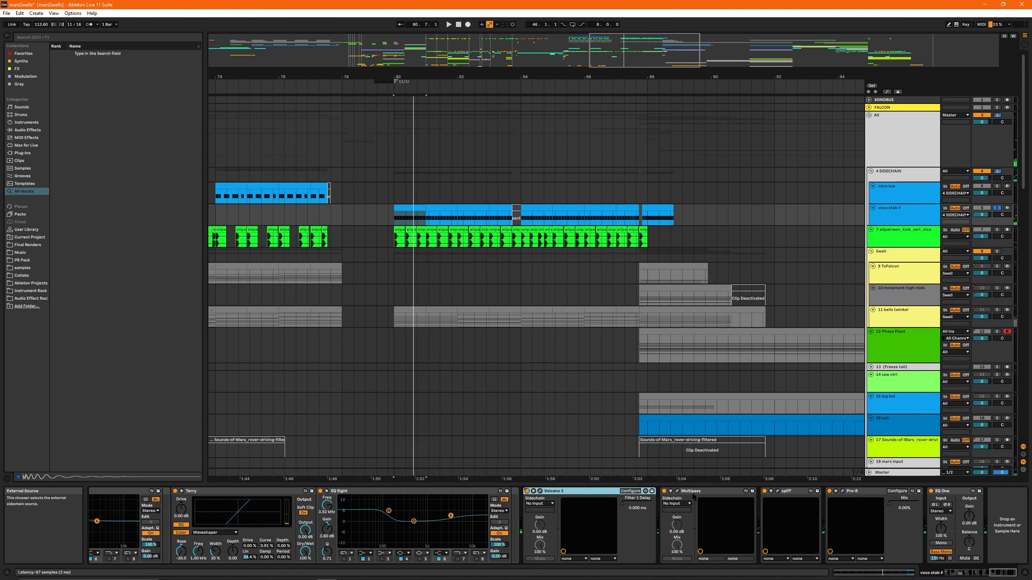
# - Examine the Multipass, spiff and Pro-R settings on voco stab, closing each plug-in window
pyautogui.click(677, 491)
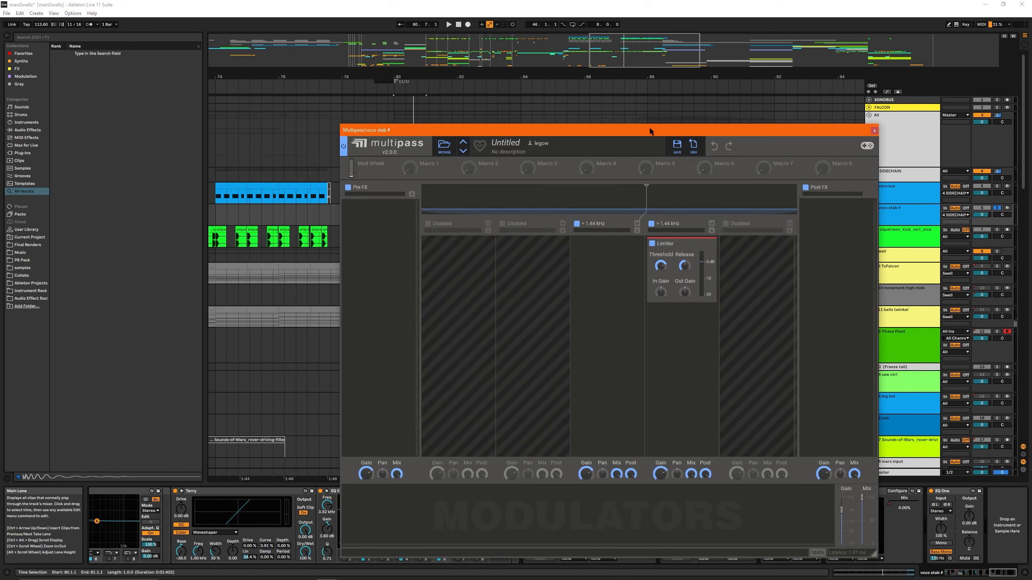
pyautogui.moveTo(641, 131); pyautogui.dragTo(381, 119)
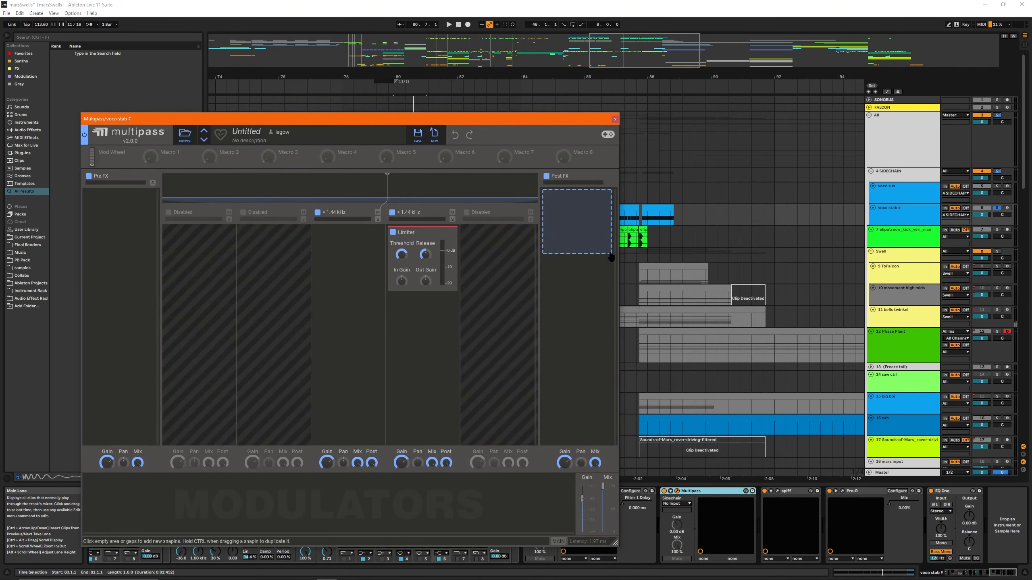
pyautogui.click(614, 120)
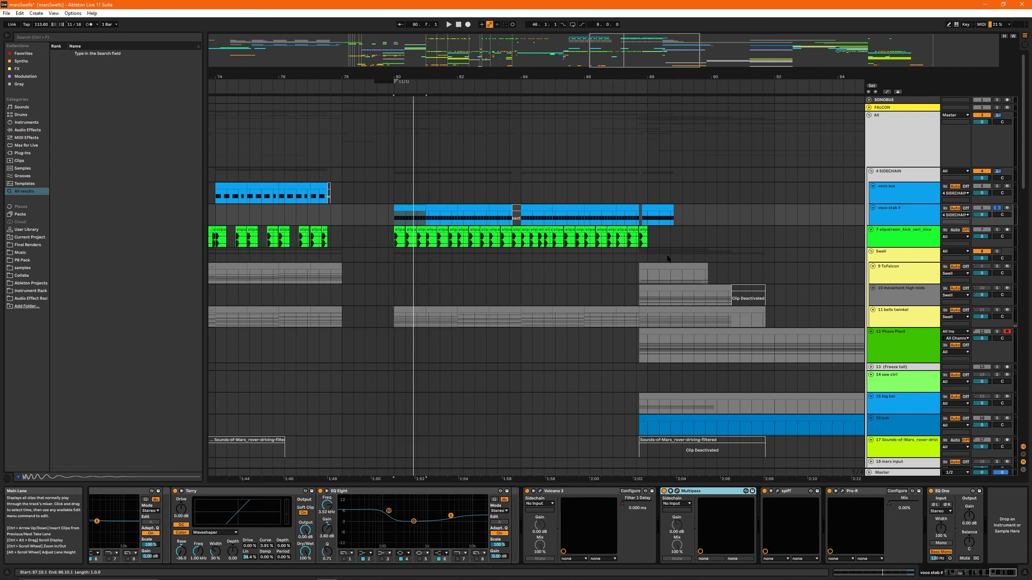
pyautogui.click(778, 491)
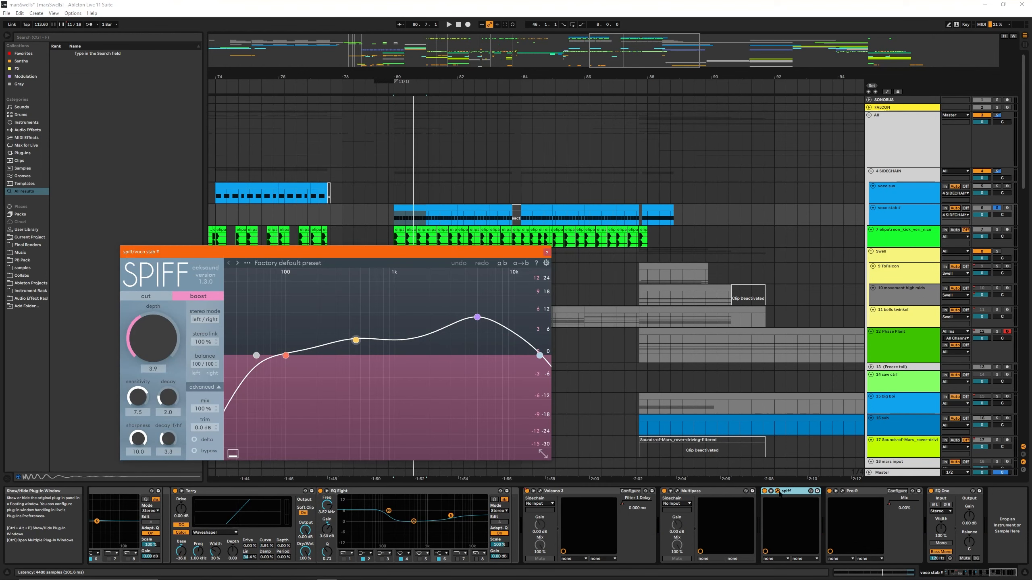
pyautogui.click(778, 491)
pyautogui.click(841, 492)
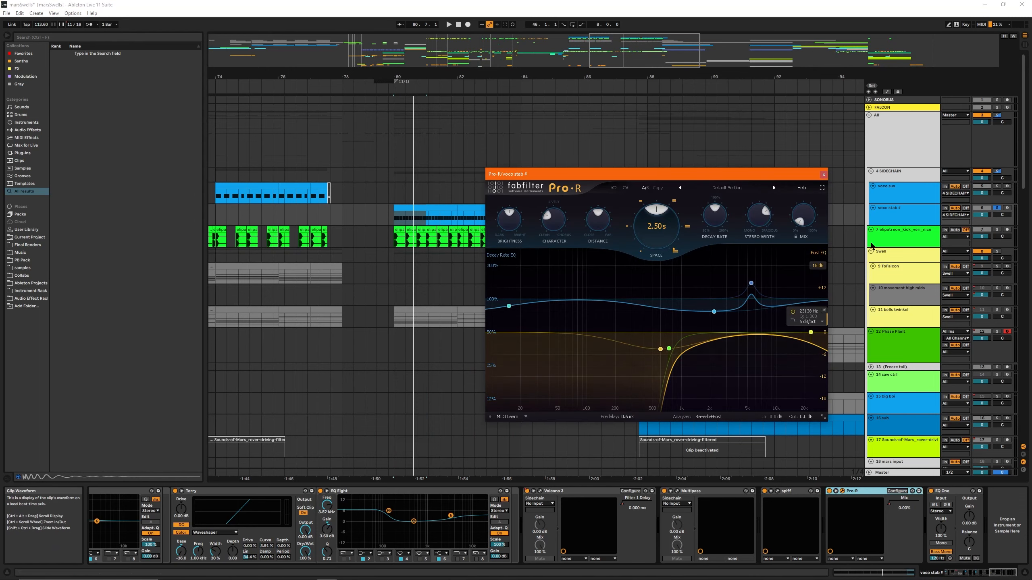
pyautogui.click(823, 175)
# - Play the full arrangement from bar 87 across the section change at bar 88
pyautogui.click(613, 217)
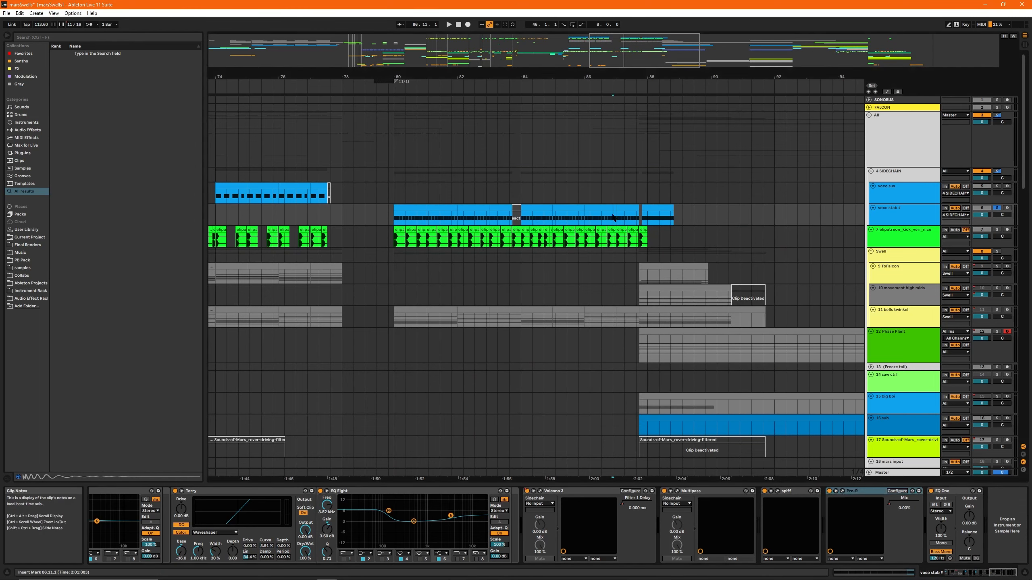
pyautogui.moveTo(663, 60); pyautogui.dragTo(675, 60)
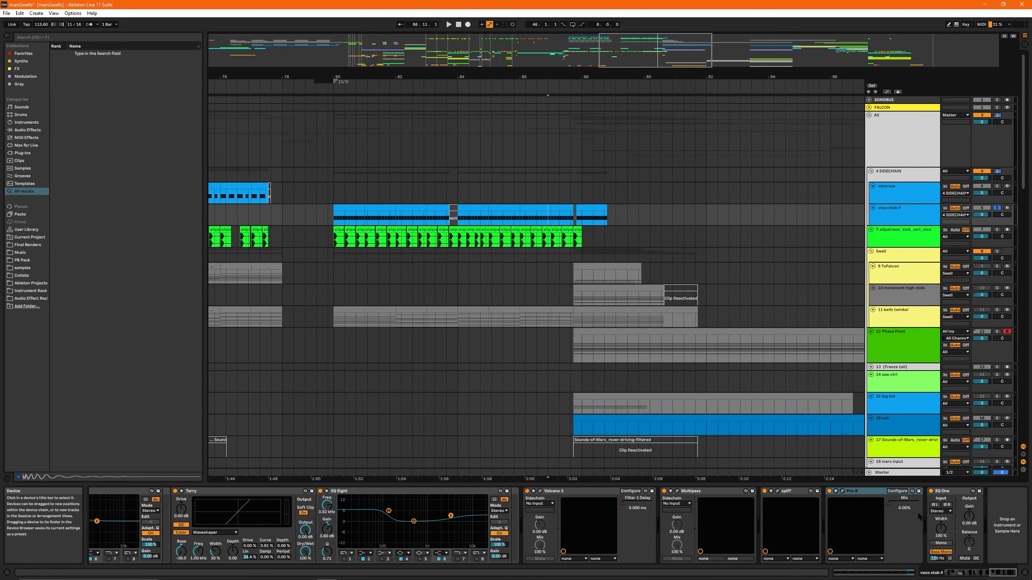
pyautogui.scroll(-10, 461, 239)
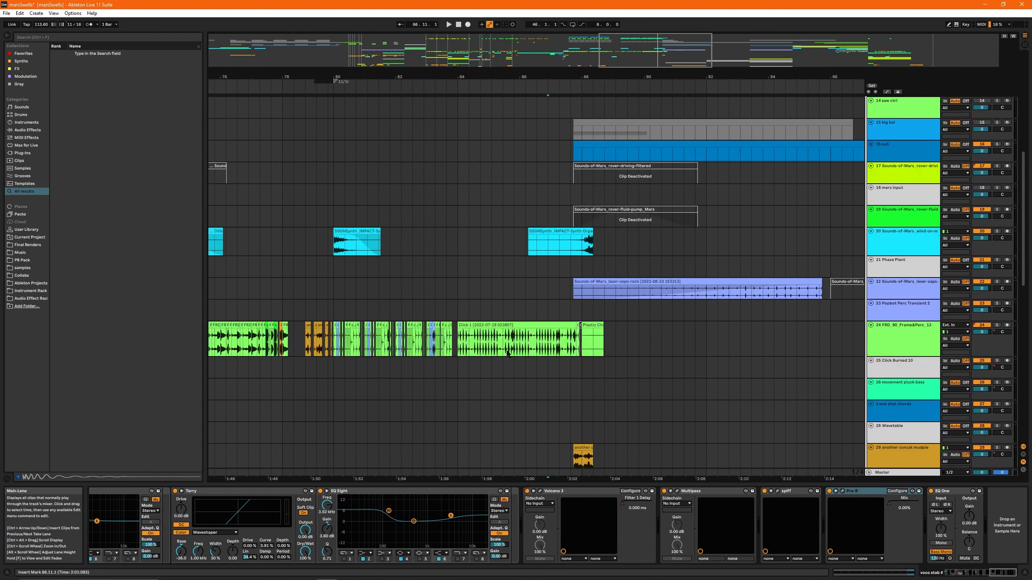
pyautogui.scroll(4, 613, 178)
pyautogui.click(571, 207)
pyautogui.press('space')
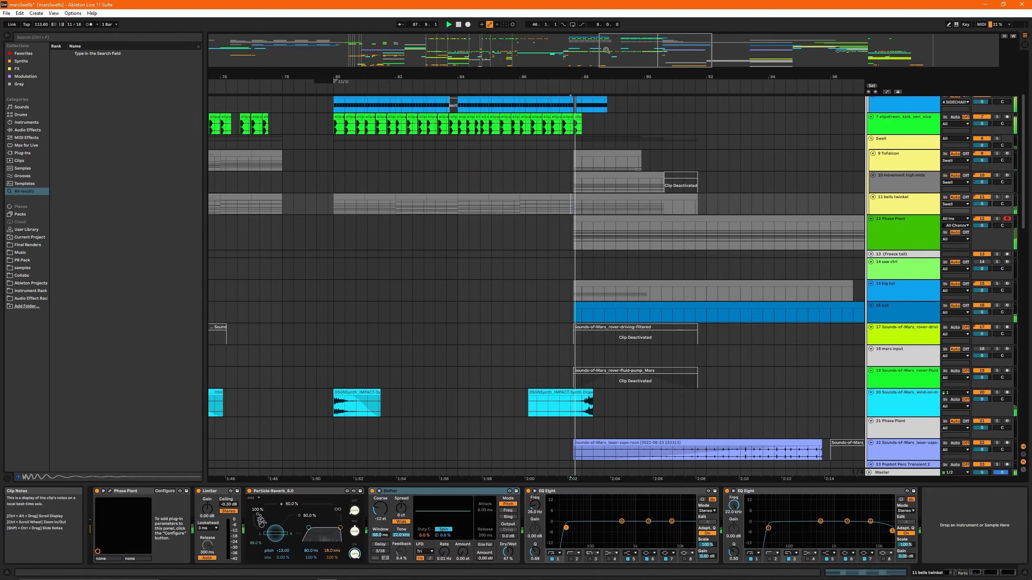
pyautogui.moveTo(649, 57); pyautogui.dragTo(685, 57)
pyautogui.scroll(4, 502, 304)
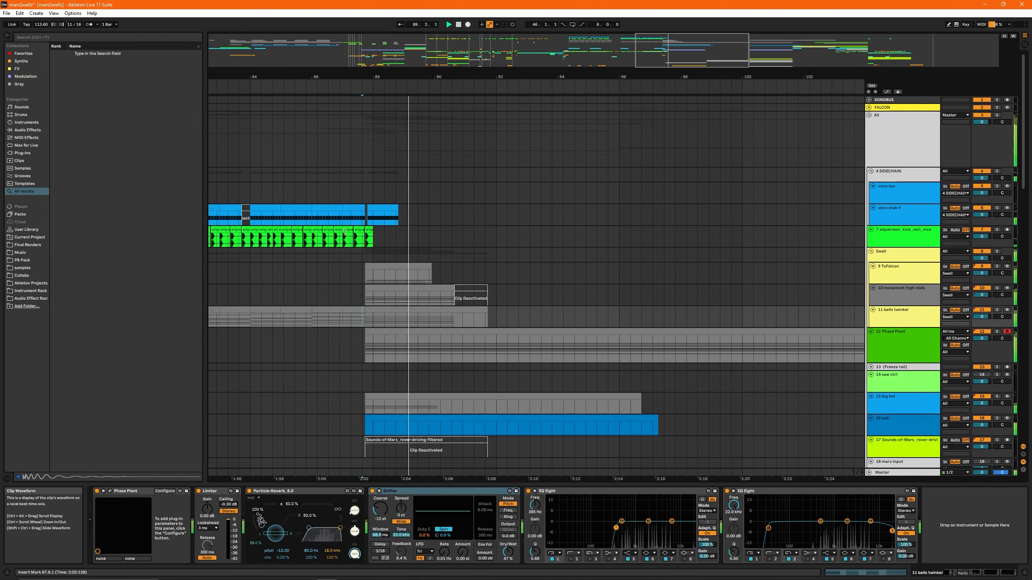
# - Replay the arrangement from bar 86 and follow the active clips from the voco tracks down to track 43
pyautogui.click(328, 193)
pyautogui.press('space')
pyautogui.moveTo(684, 52); pyautogui.dragTo(658, 61)
pyautogui.scroll(-5, 582, 263)
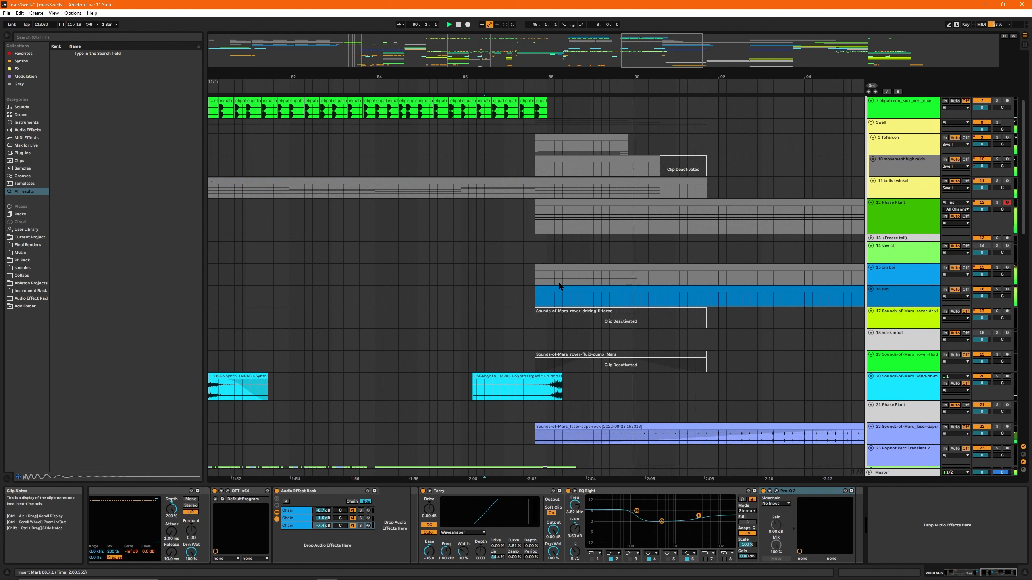
pyautogui.moveTo(664, 61); pyautogui.dragTo(685, 44)
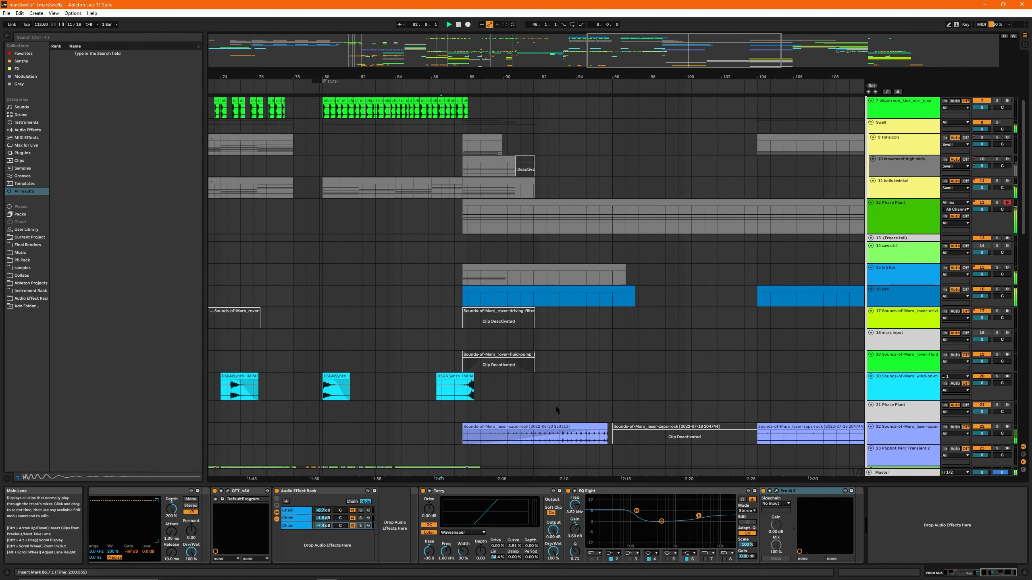
pyautogui.scroll(-10, 555, 405)
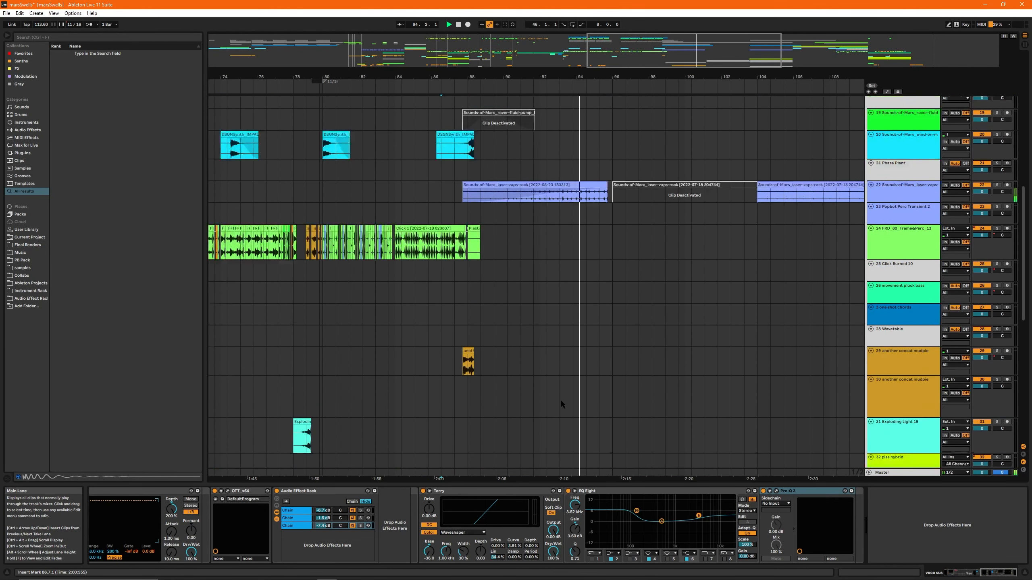
pyautogui.scroll(-13, 560, 399)
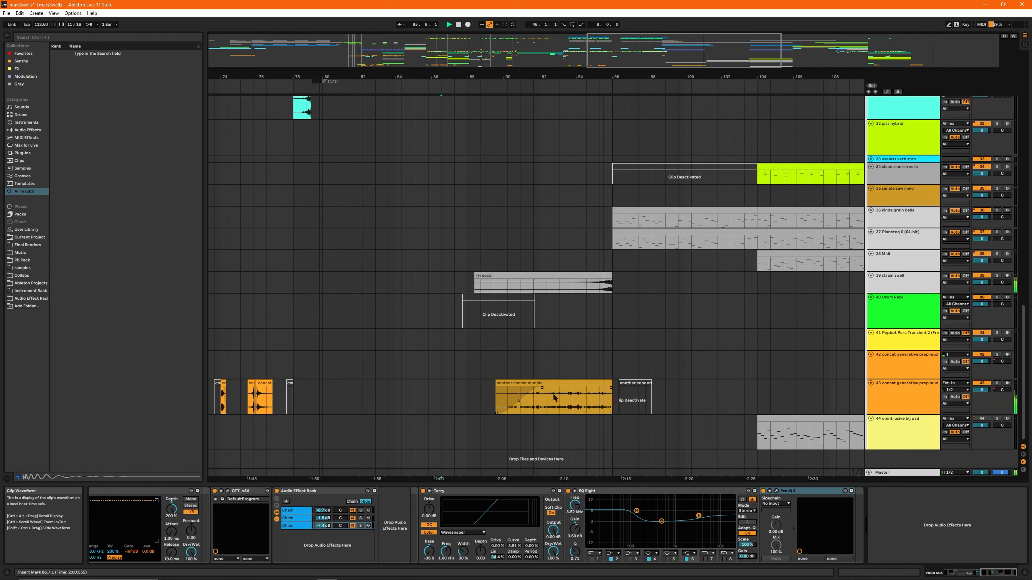
# - Stop playback and select the long another concat mudpie clip on track 43
pyautogui.click(539, 382)
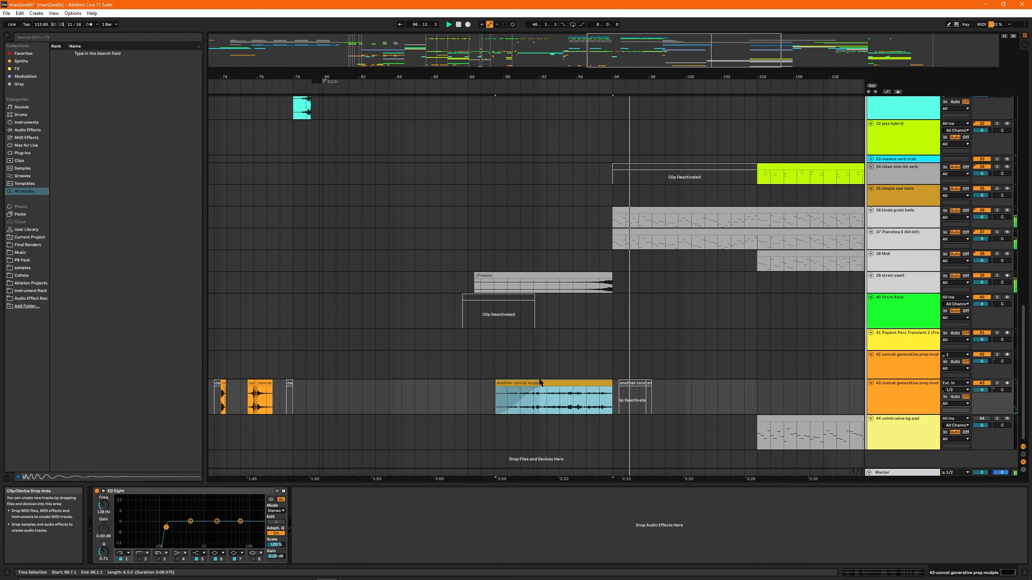
pyautogui.click(521, 407)
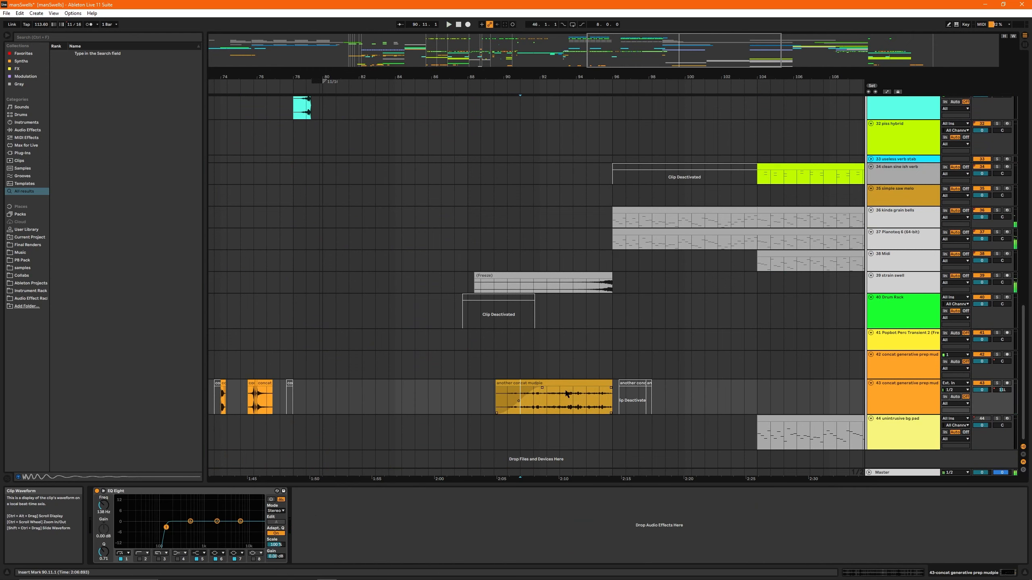
pyautogui.click(538, 384)
# - Survey the whole arrangement and select the bar 5 to 11 range on the saw ctrl track
pyautogui.scroll(6, 545, 337)
pyautogui.scroll(-6, 543, 325)
pyautogui.scroll(9, 533, 206)
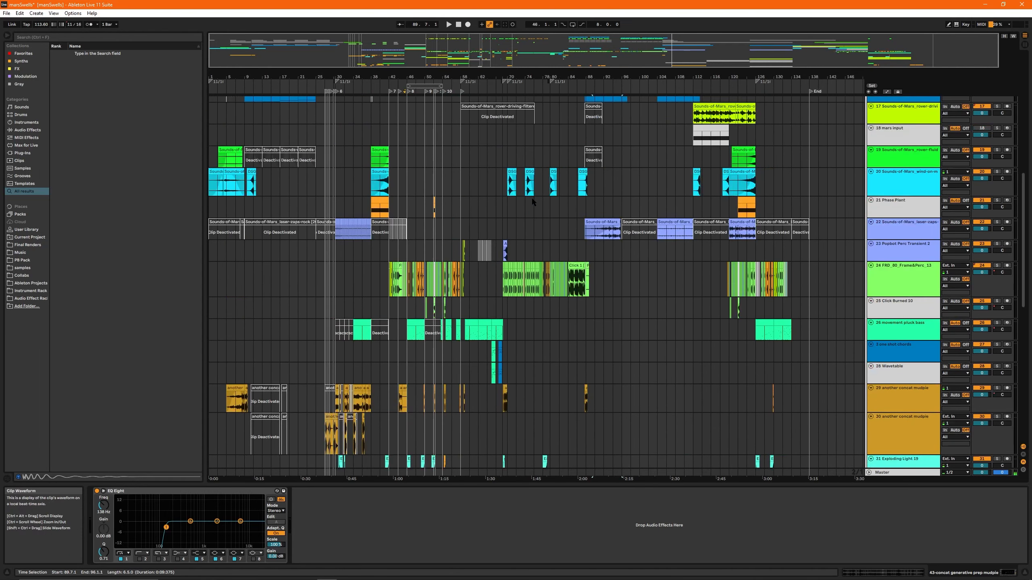
pyautogui.scroll(5, 532, 200)
pyautogui.moveTo(227, 162); pyautogui.dragTo(253, 162)
pyautogui.scroll(4, 589, 209)
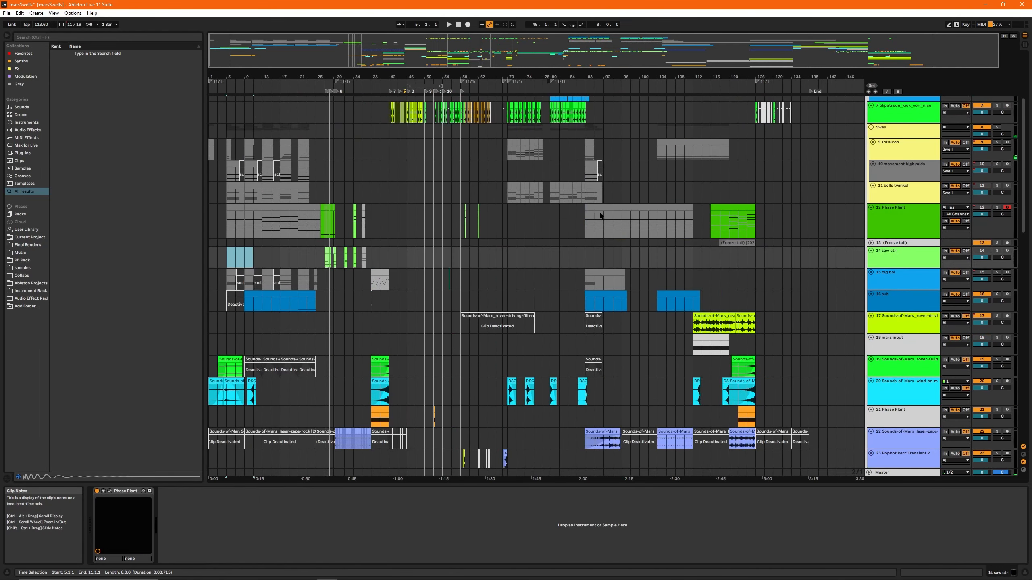
# - Solo track 22 and play its Sounds-of-Mars laser clip from bar 92
pyautogui.scroll(-5, 624, 291)
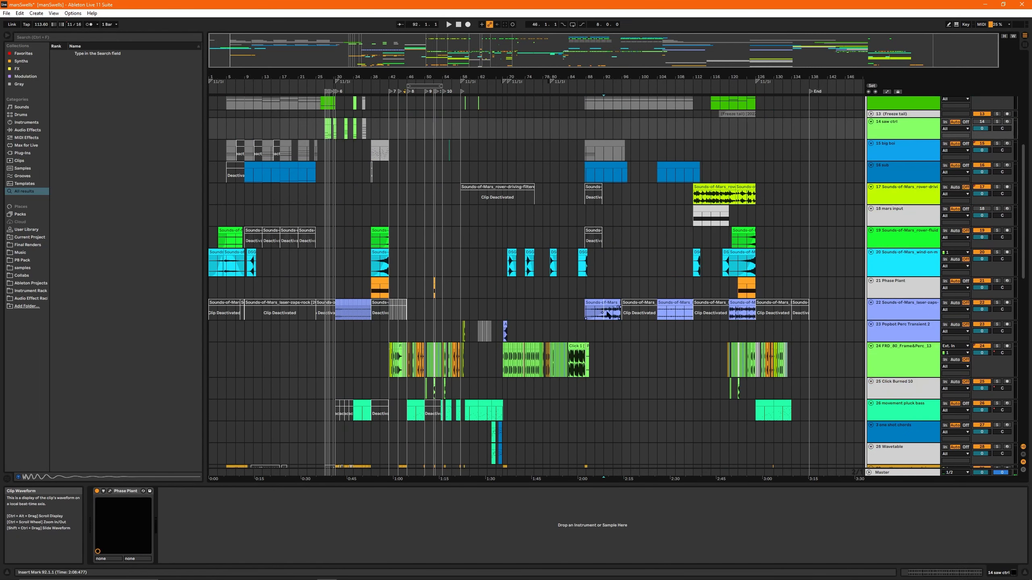
pyautogui.click(603, 311)
pyautogui.moveTo(737, 63); pyautogui.dragTo(736, 141)
pyautogui.press('space')
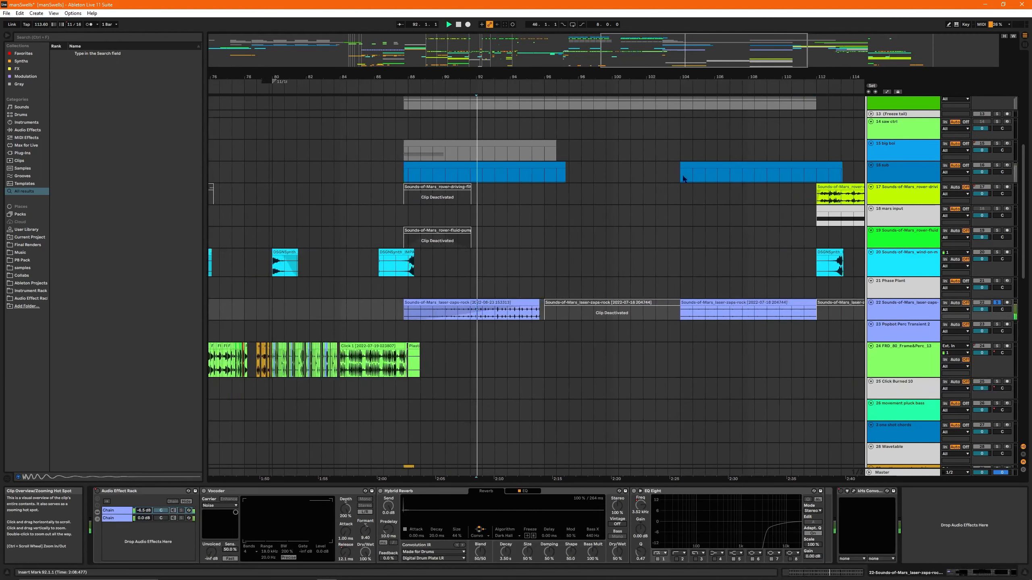
pyautogui.click(491, 303)
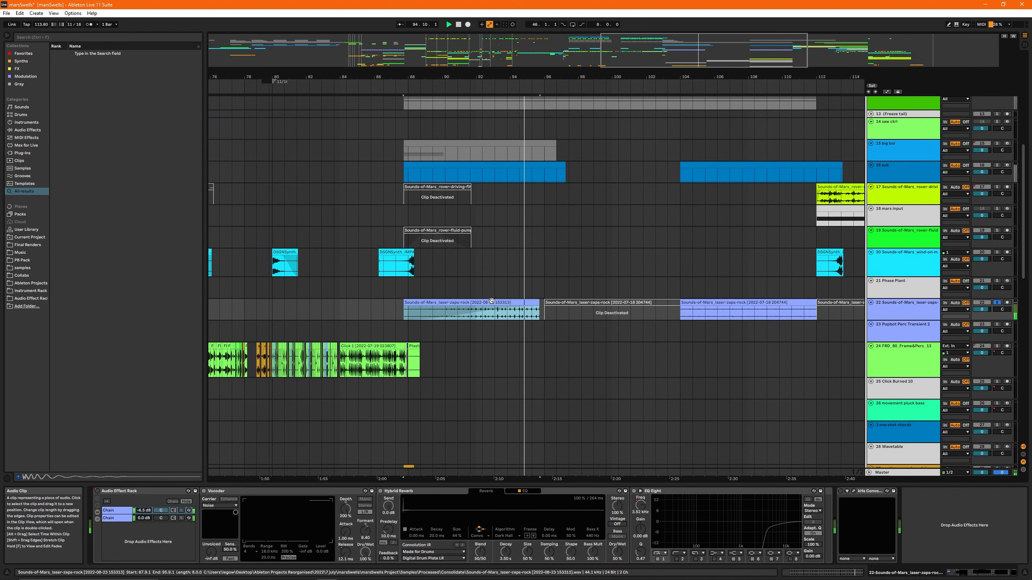
pyautogui.moveTo(702, 55); pyautogui.dragTo(692, 88)
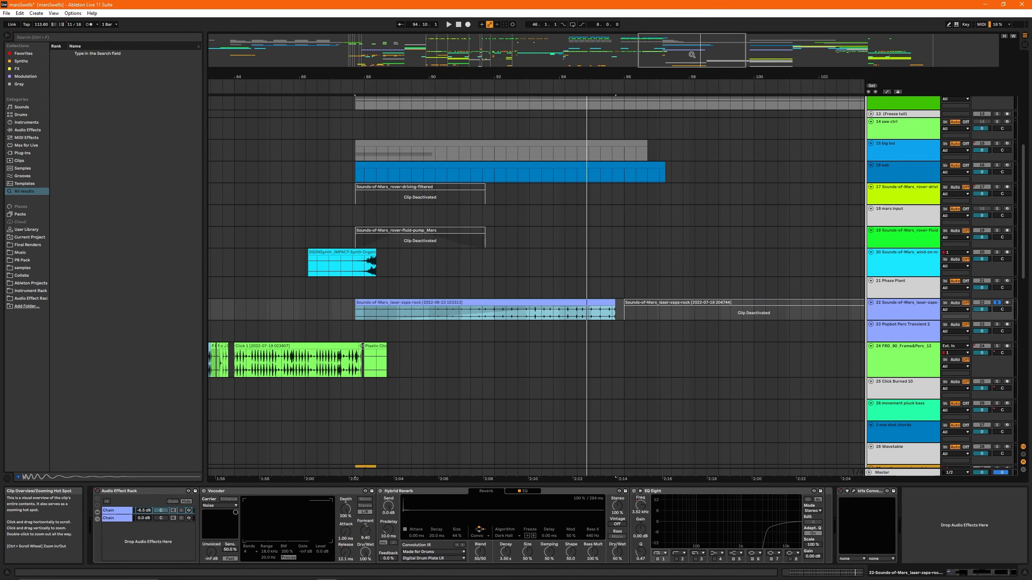
# - Audition the end of the frozen strain swell clip and the another concat mudpie clip from bar 91, each soloed
pyautogui.scroll(-10, 604, 285)
pyautogui.click(602, 324)
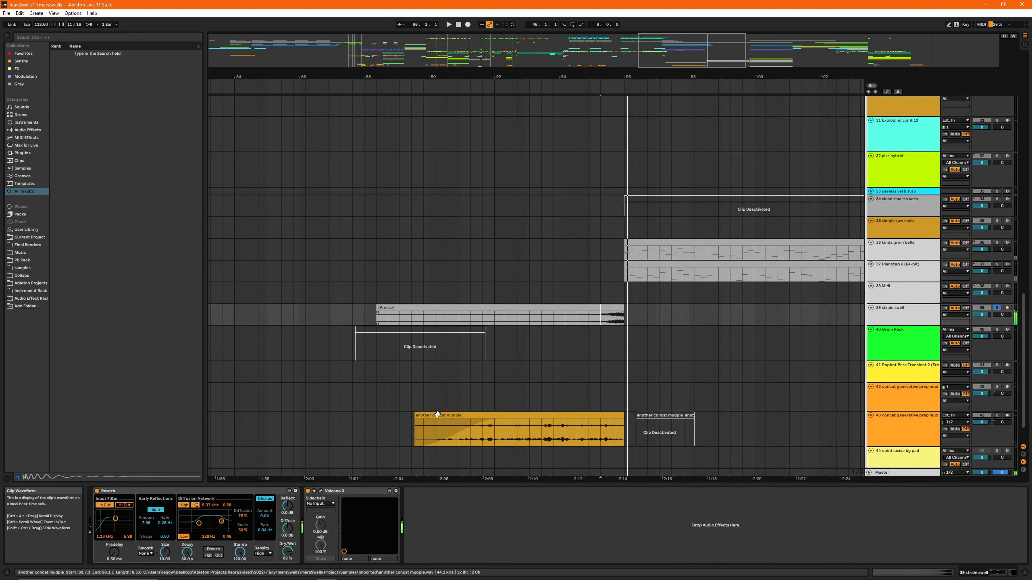
pyautogui.click(471, 431)
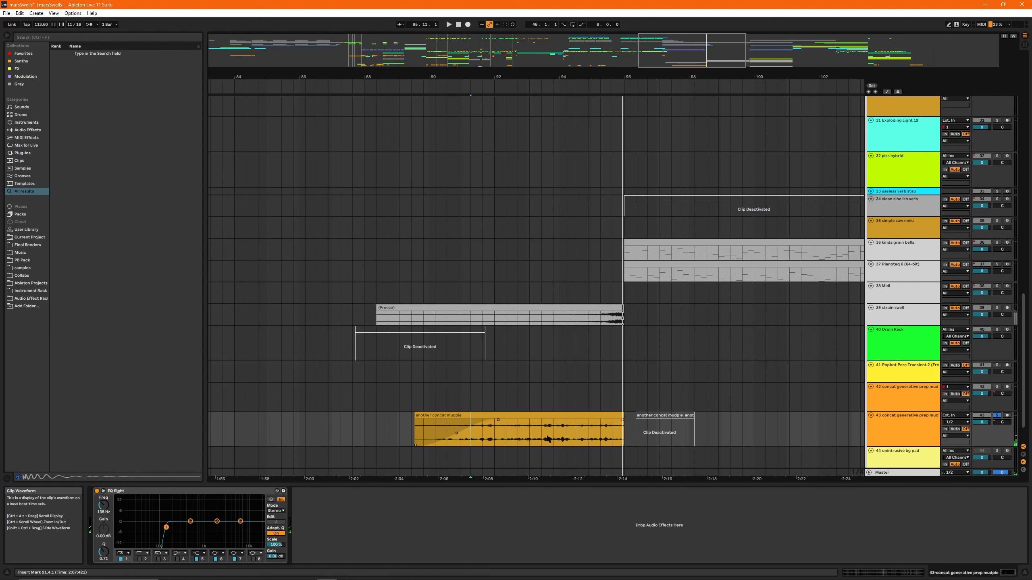
# - Inspect the another concat mudpie clip's waveform, return to the device view and unsolo track 43
pyautogui.doubleClick(531, 415)
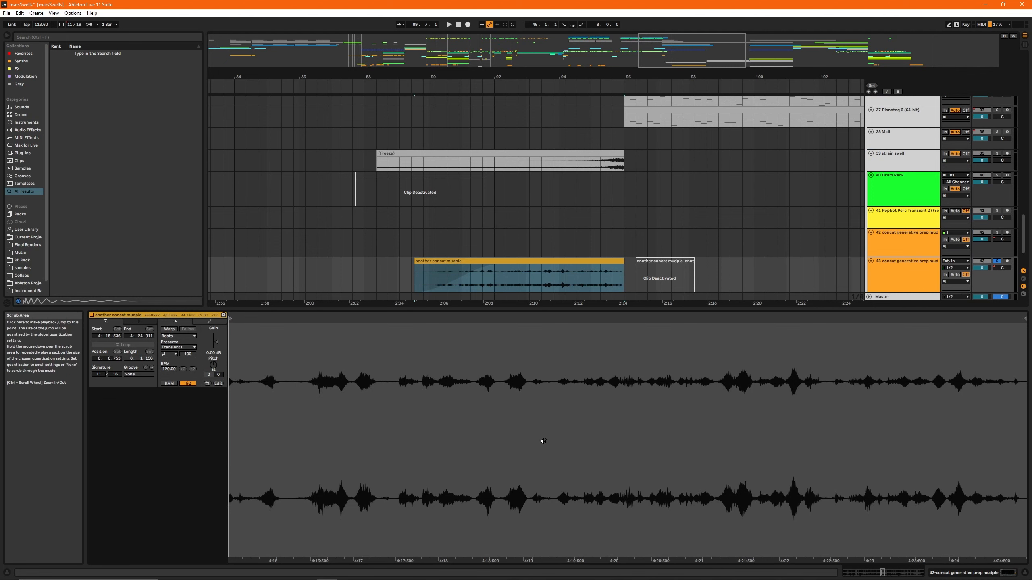
pyautogui.scroll(-5, 540, 240)
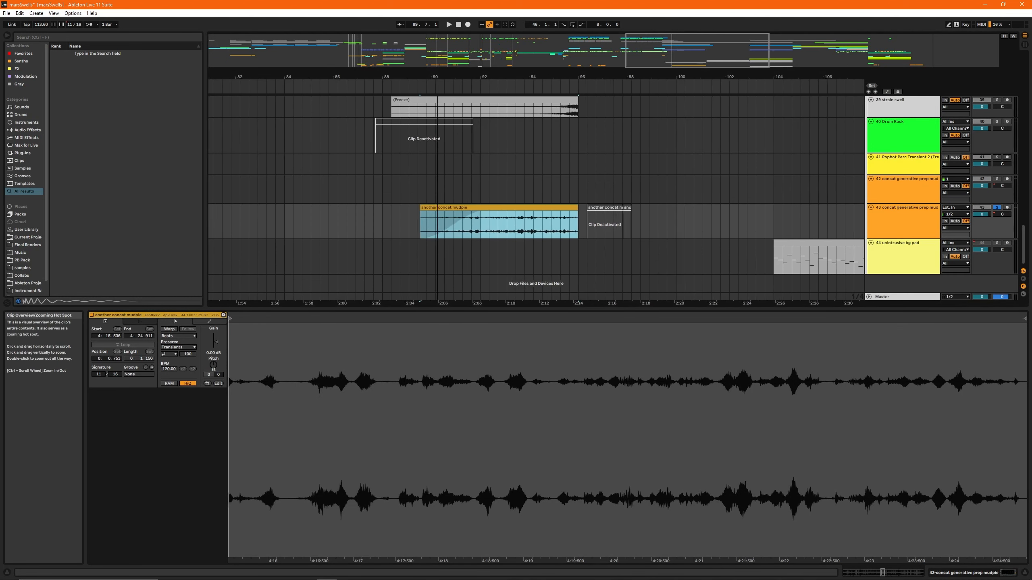
pyautogui.hotkey('shift', 'Tab')
pyautogui.press('s')
pyautogui.scroll(15, 582, 276)
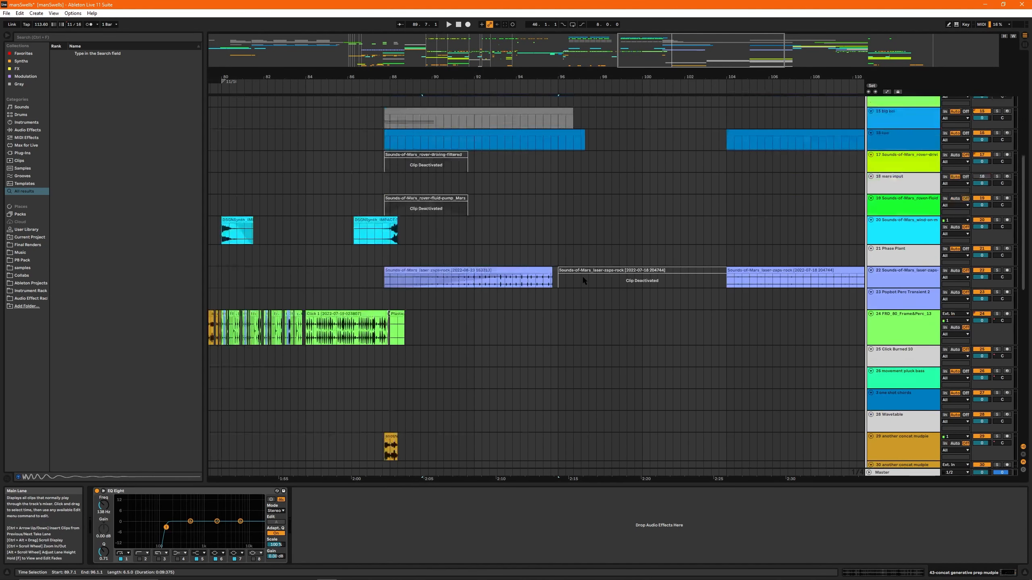
# - Play the arrangement from bar 96 and follow the kinda grain bells, Pianoteq and clean sine ish verb clips
pyautogui.click(481, 238)
pyautogui.scroll(-4, 535, 261)
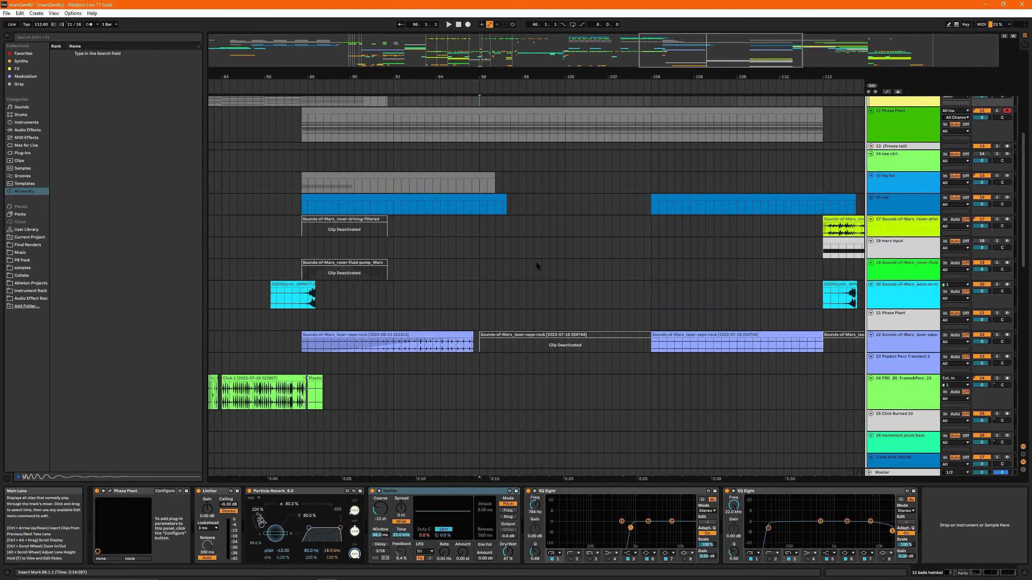
pyautogui.press('space')
pyautogui.scroll(-12, 600, 322)
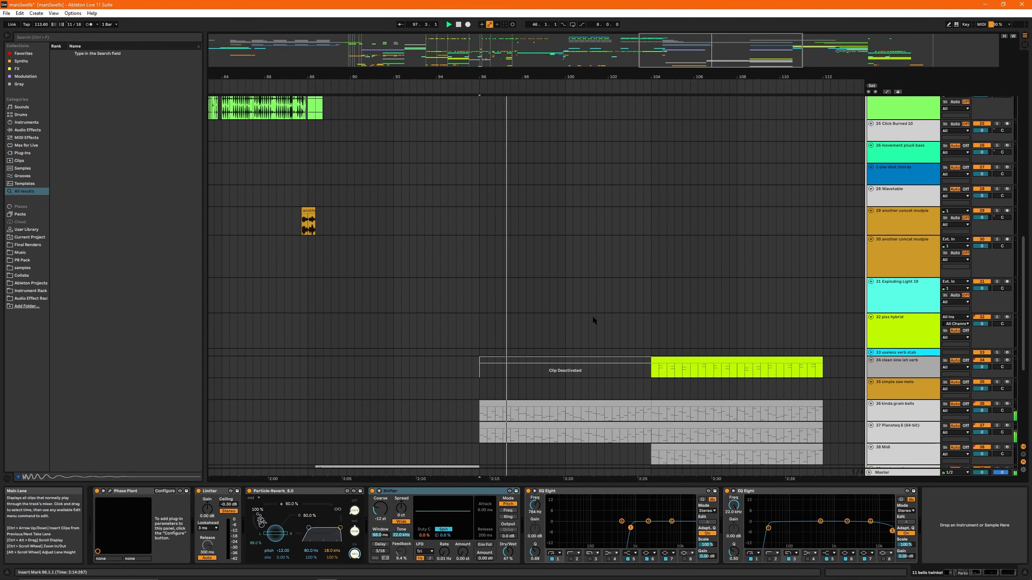
pyautogui.moveTo(708, 61); pyautogui.dragTo(705, 329)
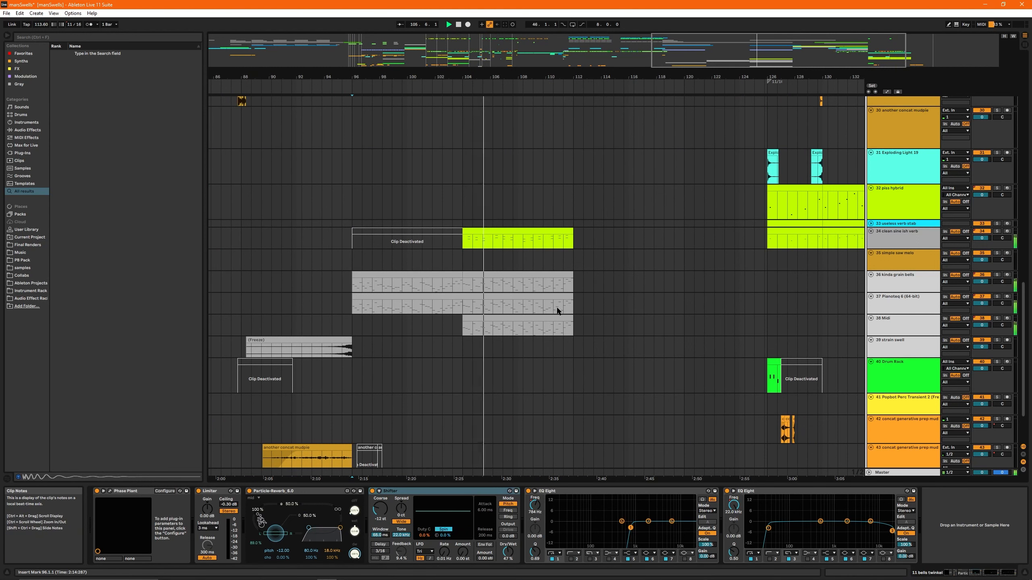
# - Stop playback, select the kinda grain bells clip at bar 96 and solo its track
pyautogui.click(350, 200)
pyautogui.press('space')
pyautogui.click(403, 275)
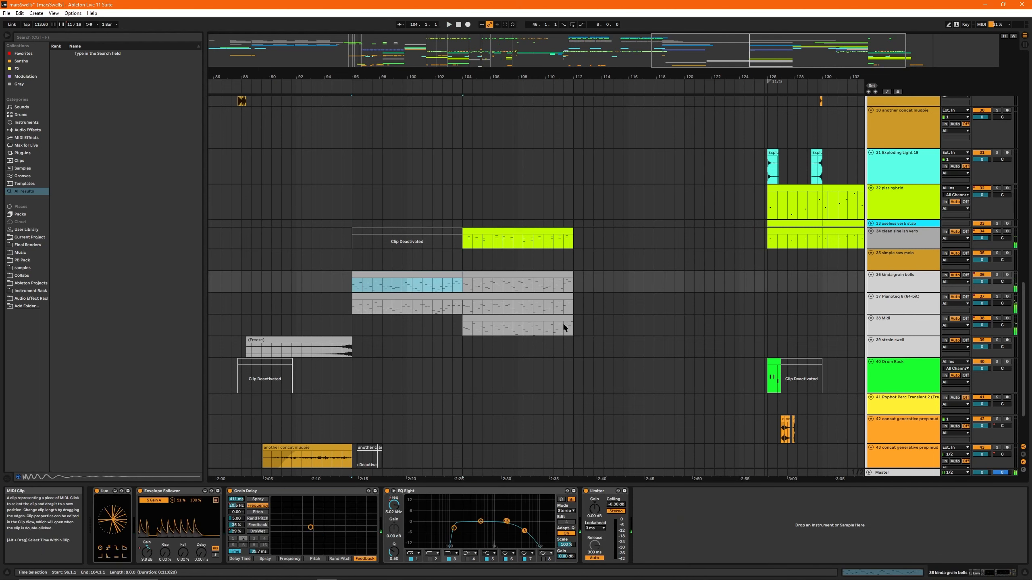
pyautogui.press('s')
pyautogui.moveTo(713, 53); pyautogui.dragTo(699, 29)
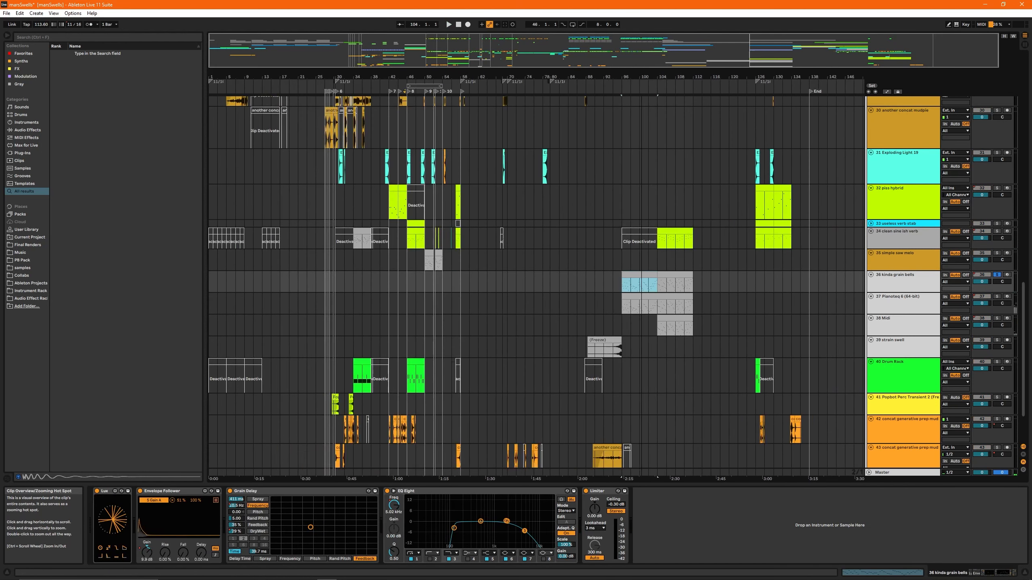
# - Solo the clean sine ish verb track and play its clip from bar 34
pyautogui.click(357, 231)
pyautogui.press('s')
pyautogui.press('space')
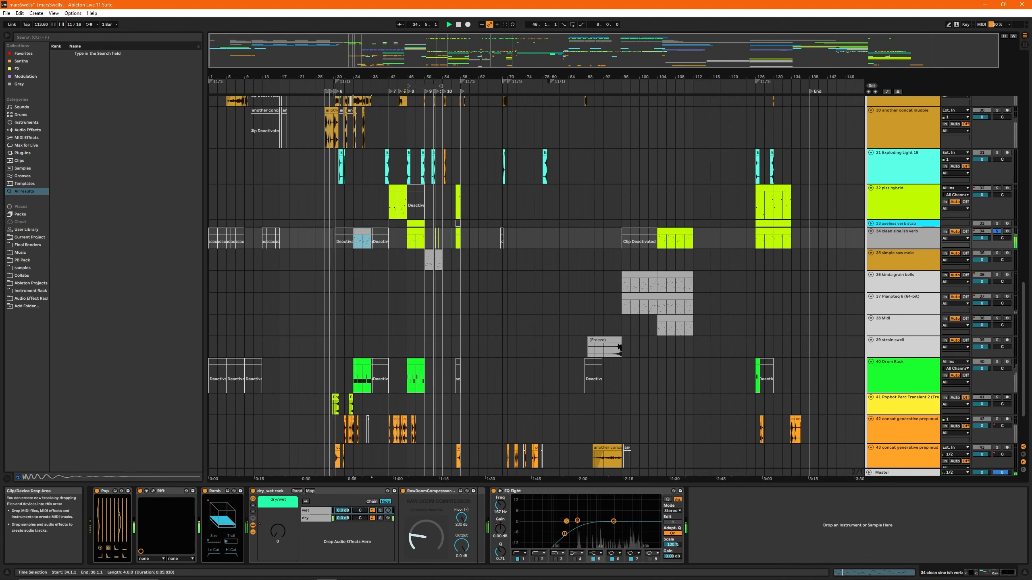
# - Solo the simple saw melo track and audition its clip from bar 50
pyautogui.scroll(3, 366, 284)
pyautogui.click(435, 370)
pyautogui.press('s')
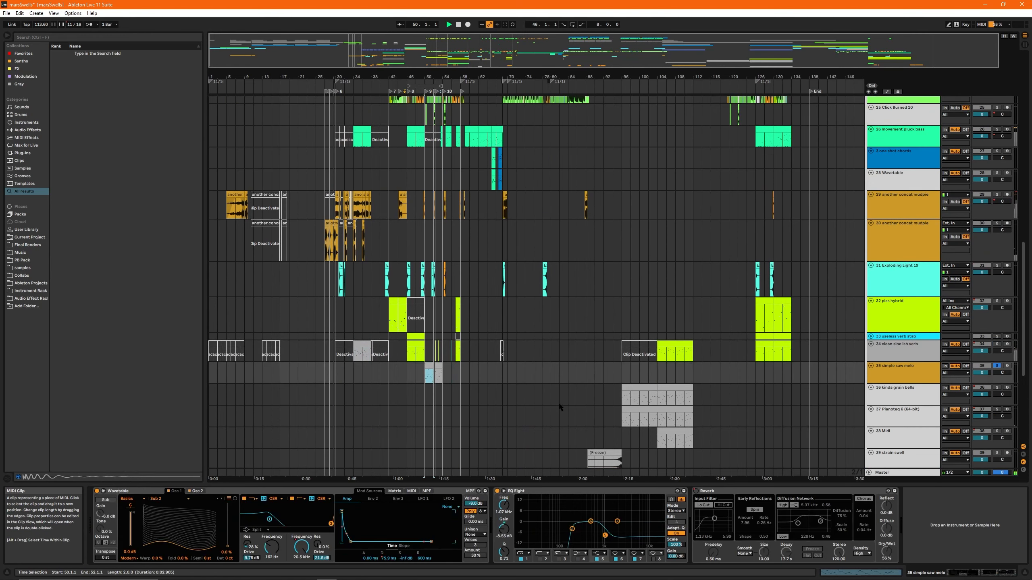
pyautogui.press('space')
pyautogui.press('space')
pyautogui.scroll(-2, 634, 355)
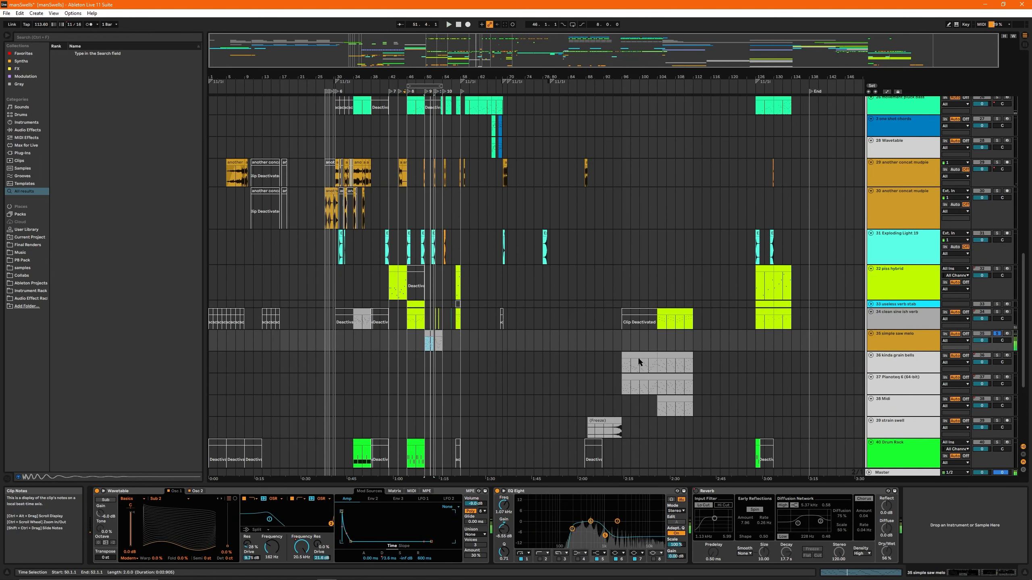
# - Audition the kinda grain bells clip from bar 96 with its track soloed
pyautogui.click(638, 356)
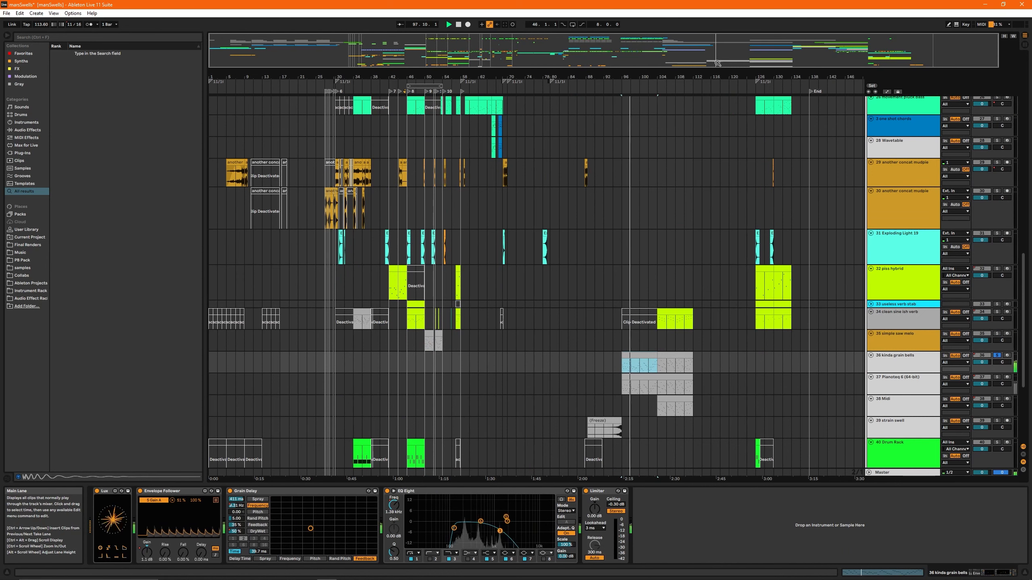
pyautogui.press('+')
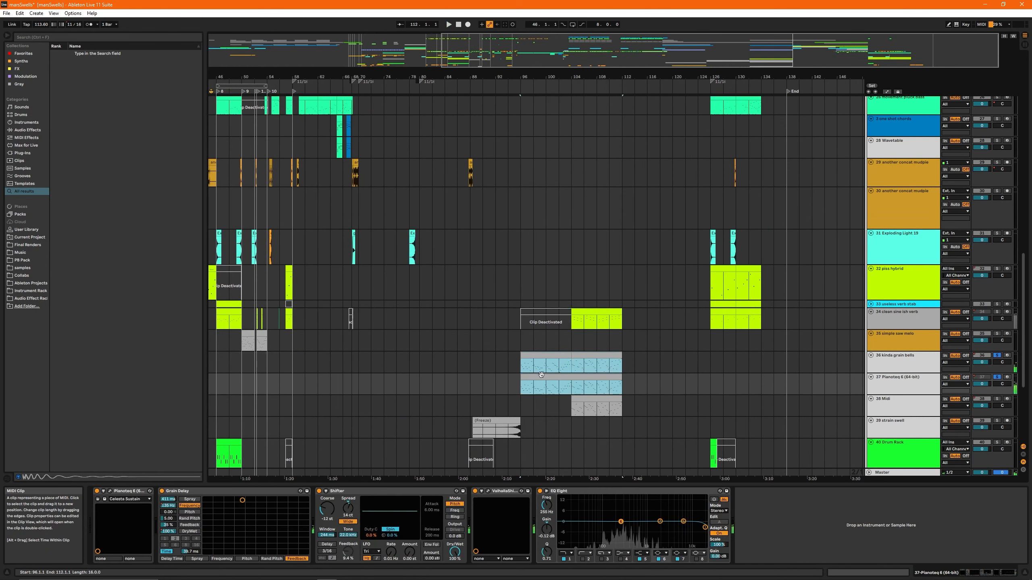
pyautogui.press('space')
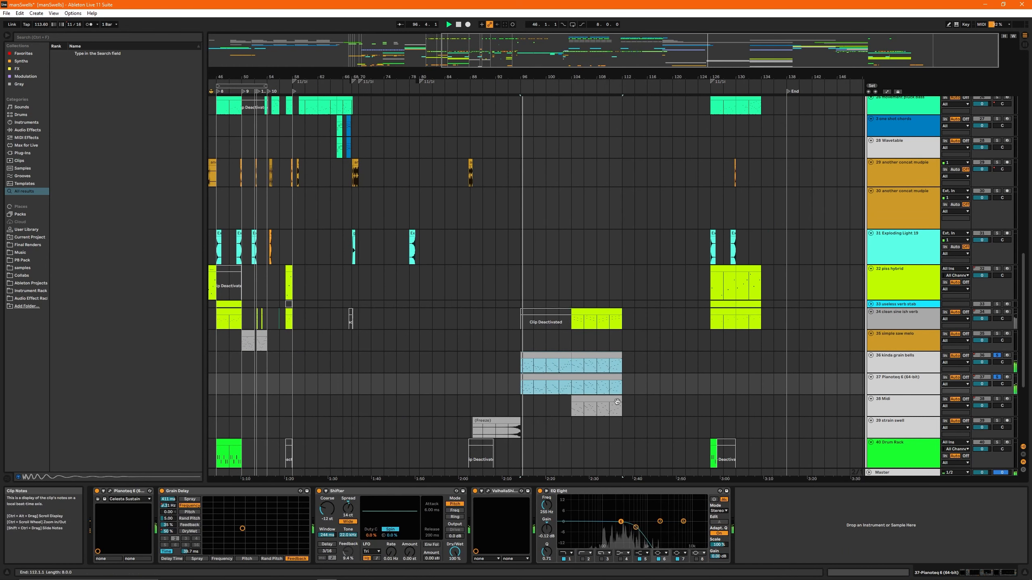
# - Audition the soloed Pianoteq clip from bar 96, check its Pianoteq device and stop playback
pyautogui.click(541, 380)
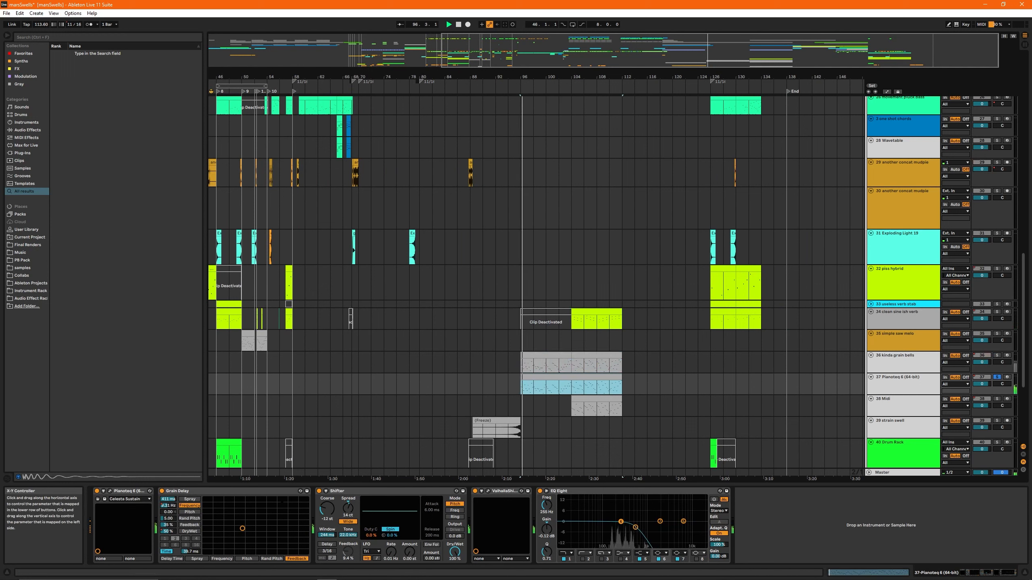
pyautogui.click(117, 491)
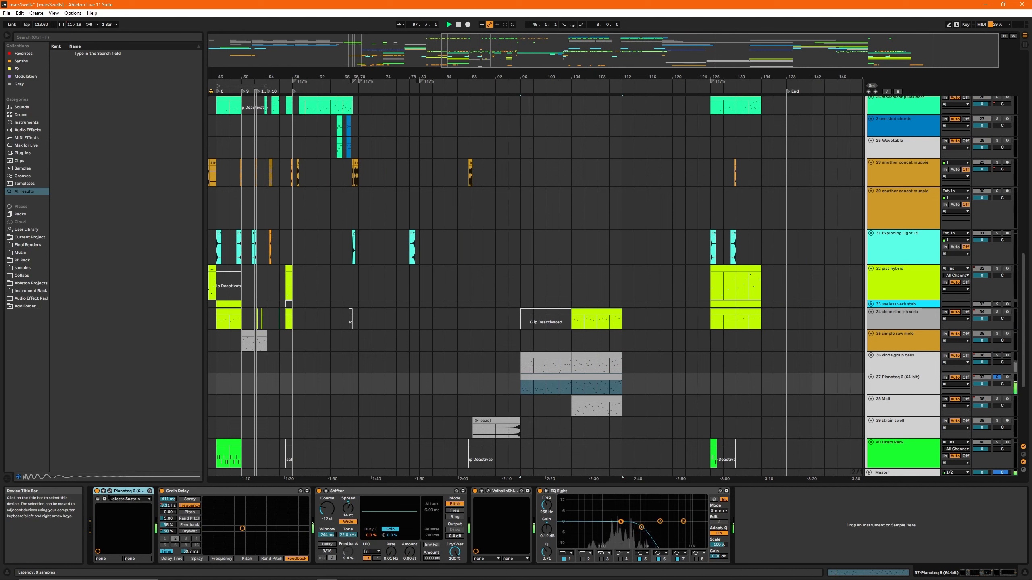
pyautogui.click(538, 379)
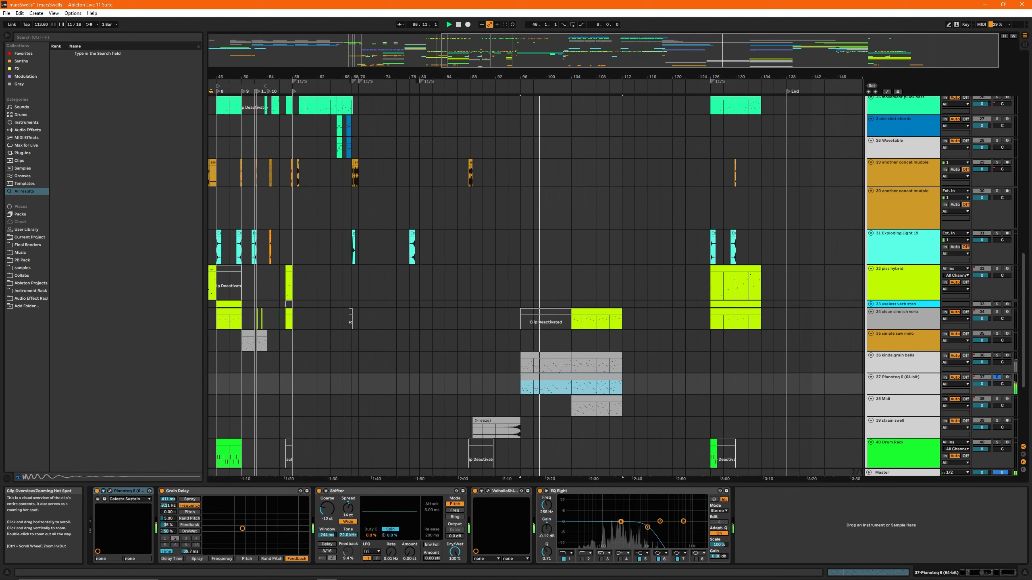
pyautogui.moveTo(750, 45); pyautogui.dragTo(750, 55)
pyautogui.click(522, 384)
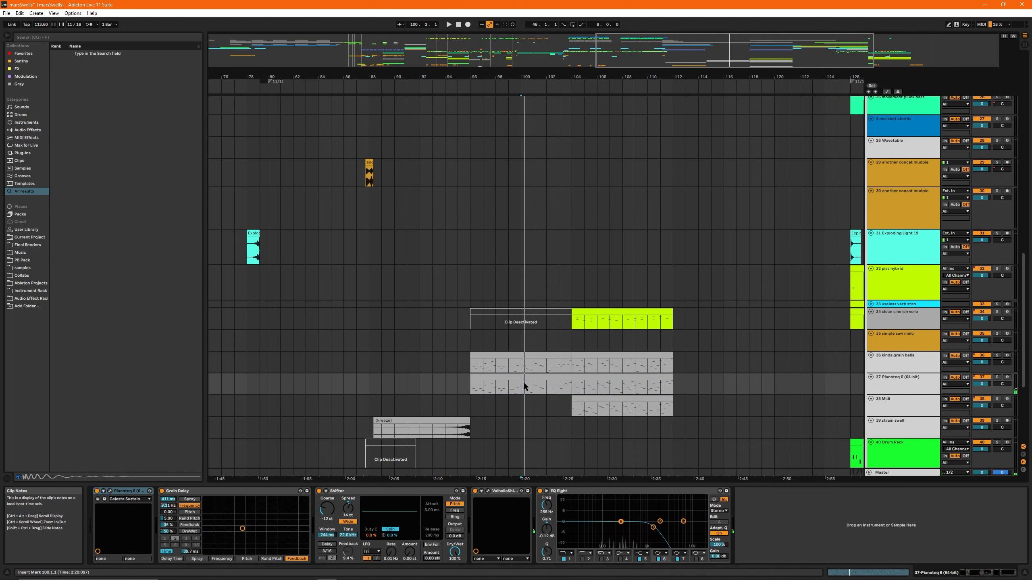
# - Solo the Phase Plant track (track 12) and play it from bar 96
pyautogui.doubleClick(641, 80)
pyautogui.moveTo(622, 257); pyautogui.dragTo(104, 258)
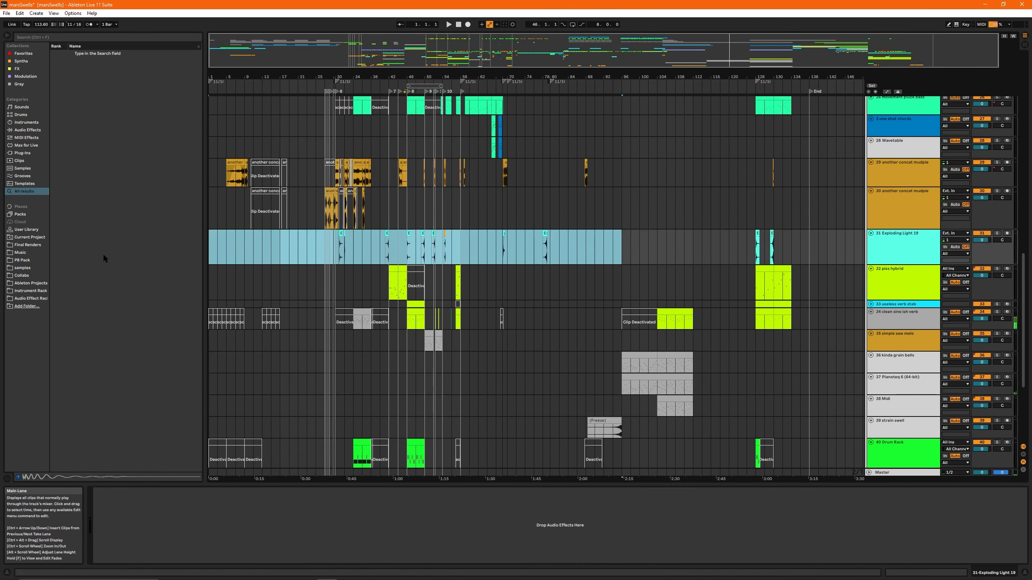
pyautogui.click(632, 285)
pyautogui.scroll(1, 698, 287)
pyautogui.scroll(3, 607, 320)
pyautogui.scroll(-2, 602, 325)
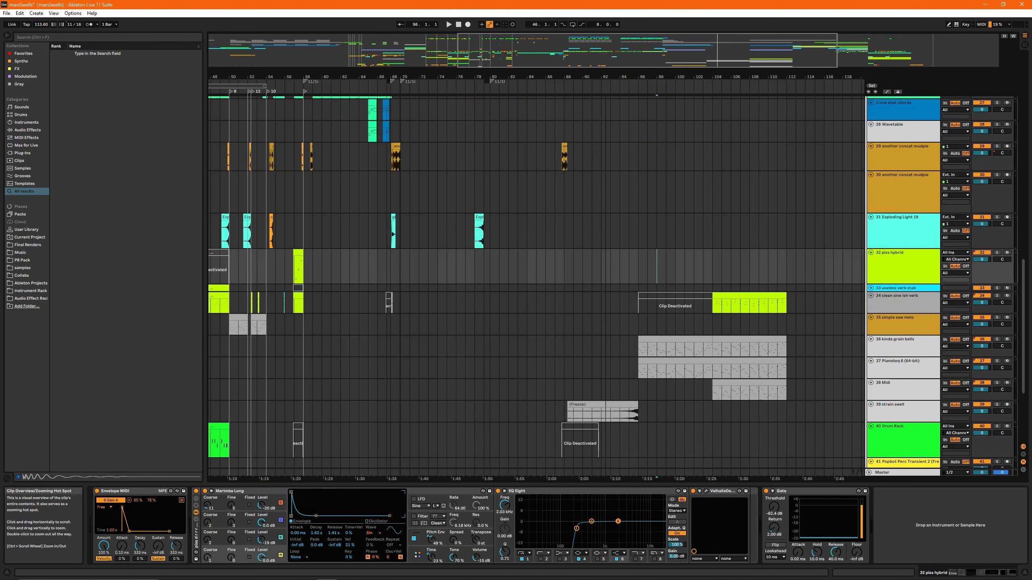
pyautogui.hscroll(4, 493, 357)
pyautogui.click(491, 341)
pyautogui.scroll(10, 480, 318)
pyautogui.click(447, 270)
pyautogui.press('s')
pyautogui.press('space')
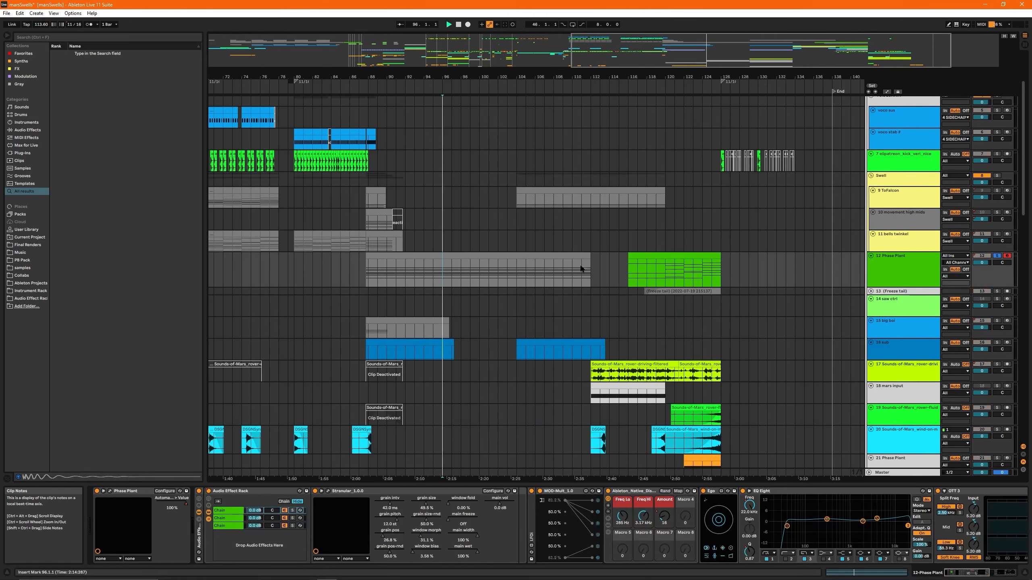
# - Inspect the Phase Plant track's automation envelopes, hide them and select its earlier clip from bar 5 to 25
pyautogui.press('a')
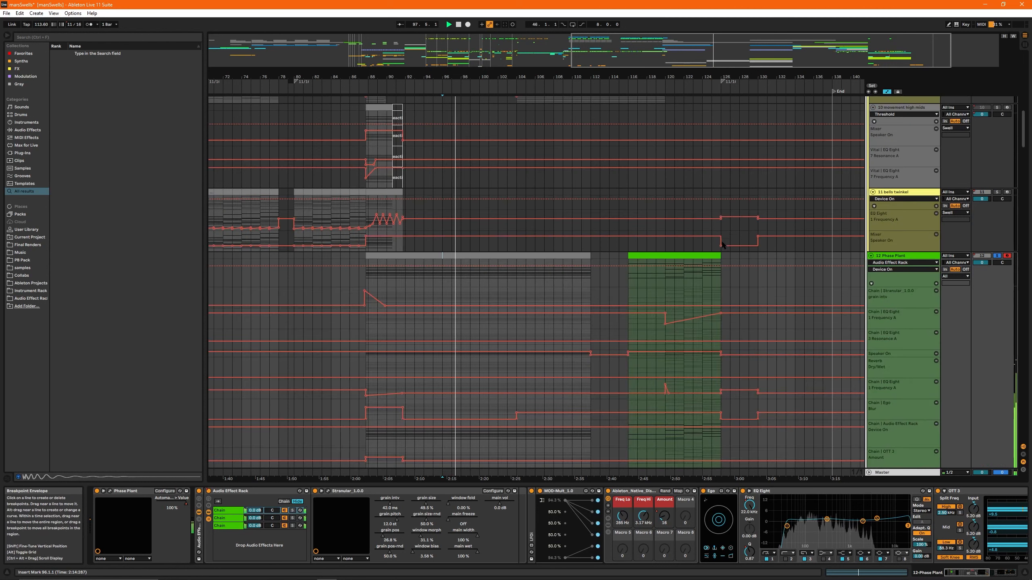
pyautogui.press('a')
pyautogui.press('w')
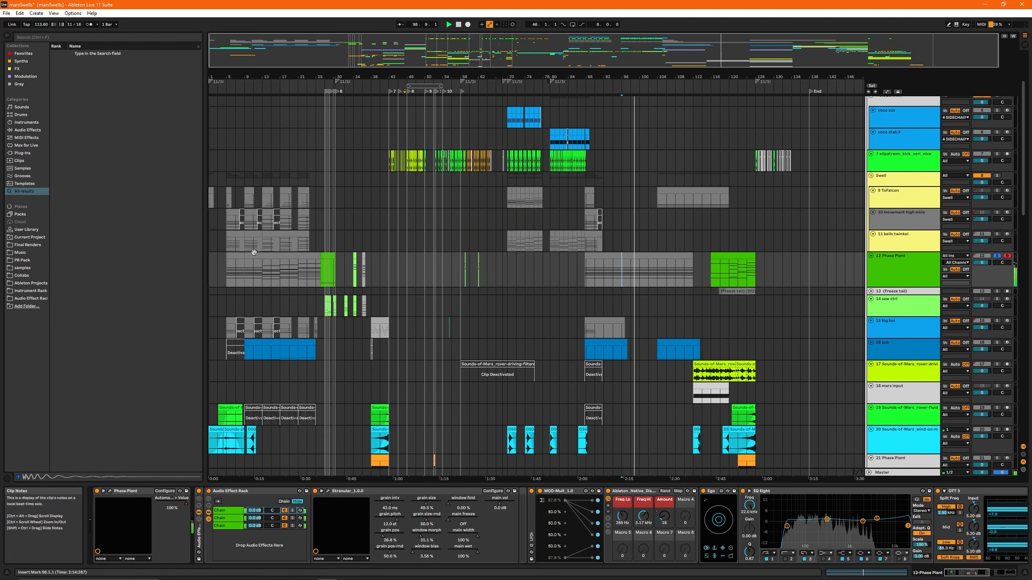
pyautogui.moveTo(228, 270); pyautogui.dragTo(319, 269)
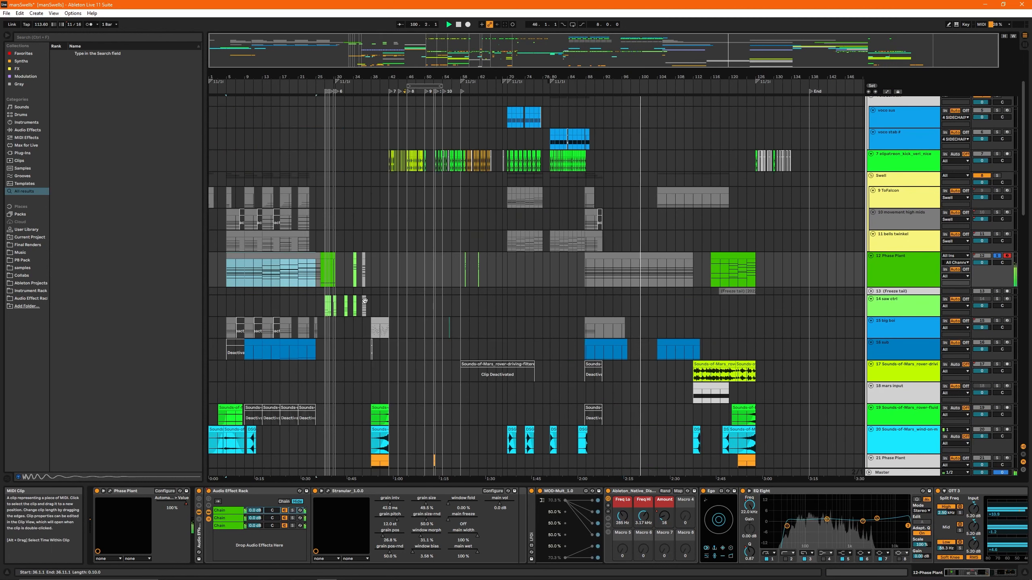
# - Play the full arrangement from bar 104, where the clean sine ish verb and Midi clips come in
pyautogui.scroll(5, 723, 353)
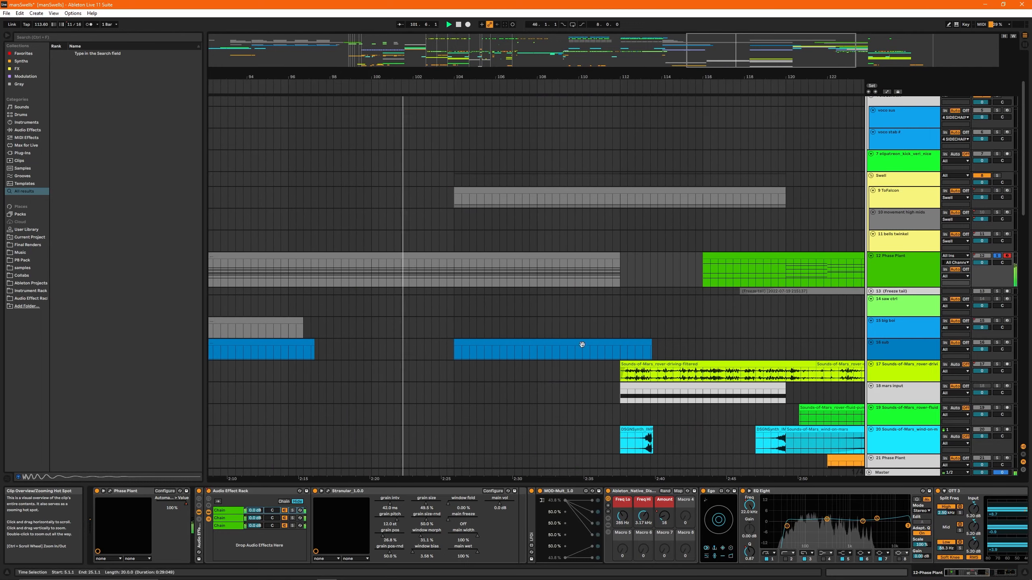
pyautogui.scroll(-4, 438, 254)
pyautogui.scroll(-8, 440, 258)
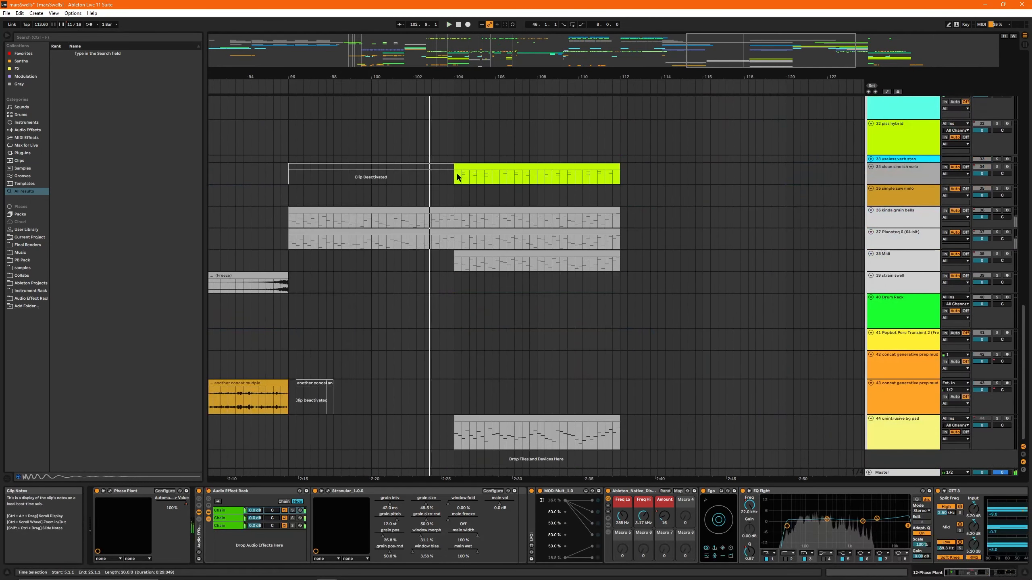
pyautogui.click(456, 170)
pyautogui.click(455, 199)
pyautogui.press('space')
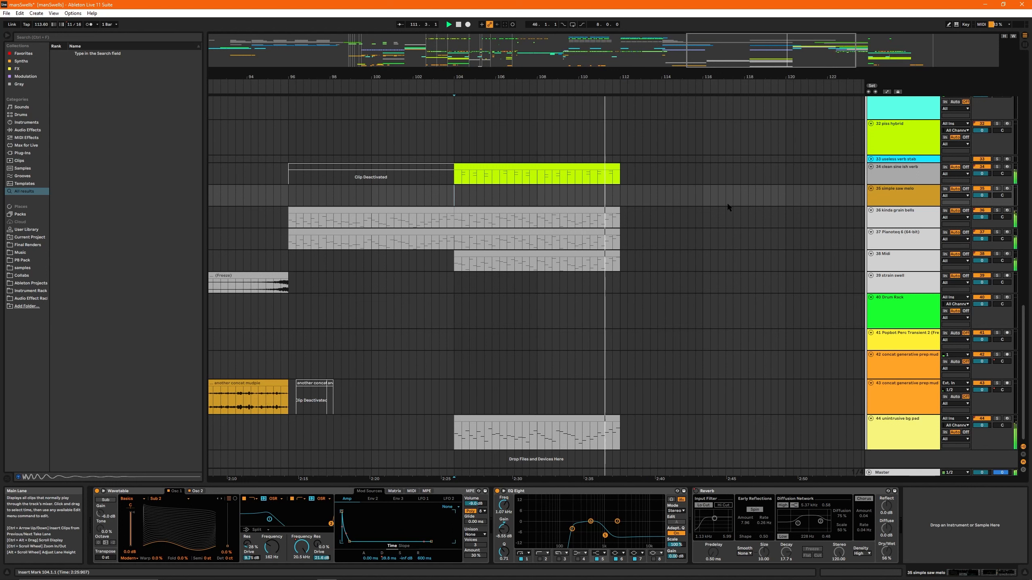
# - Stop playback, select bars 104 to 112 and inspect the automation of the kinda grain bells, Pianoteq and Midi tracks
pyautogui.click(459, 200)
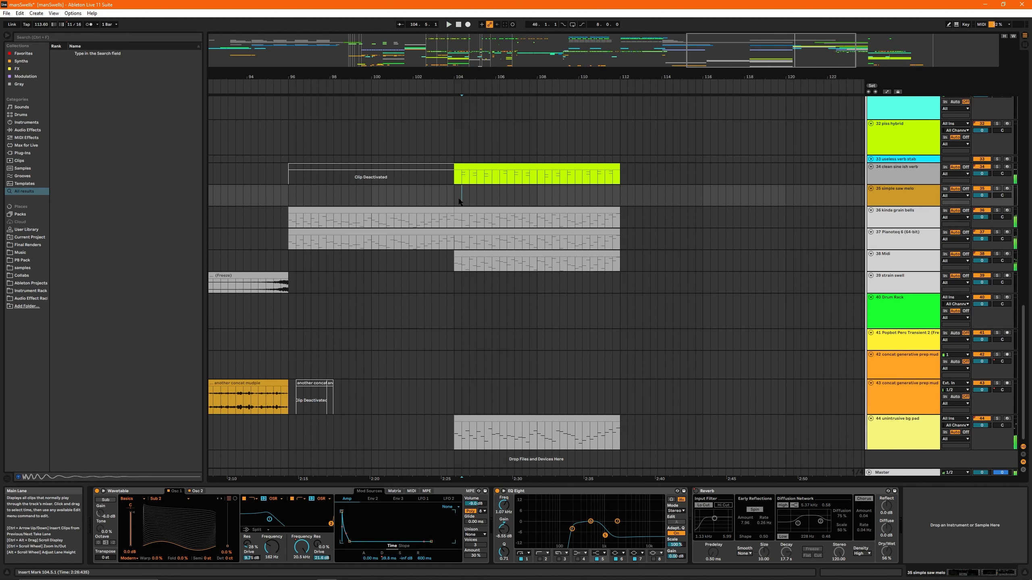
pyautogui.moveTo(452, 188); pyautogui.dragTo(618, 199)
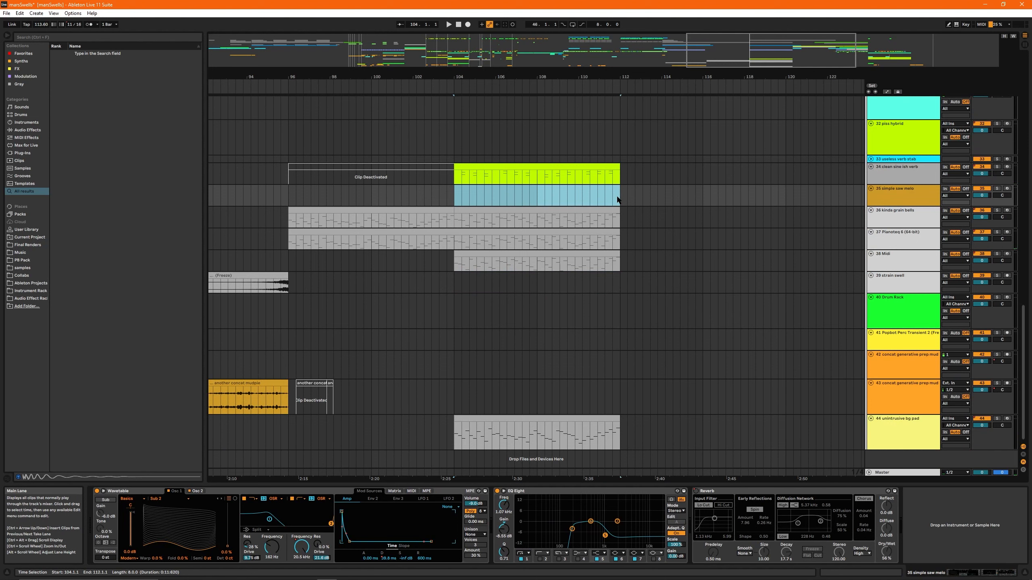
pyautogui.press('Down')
pyautogui.press('a')
pyautogui.scroll(-8, 529, 220)
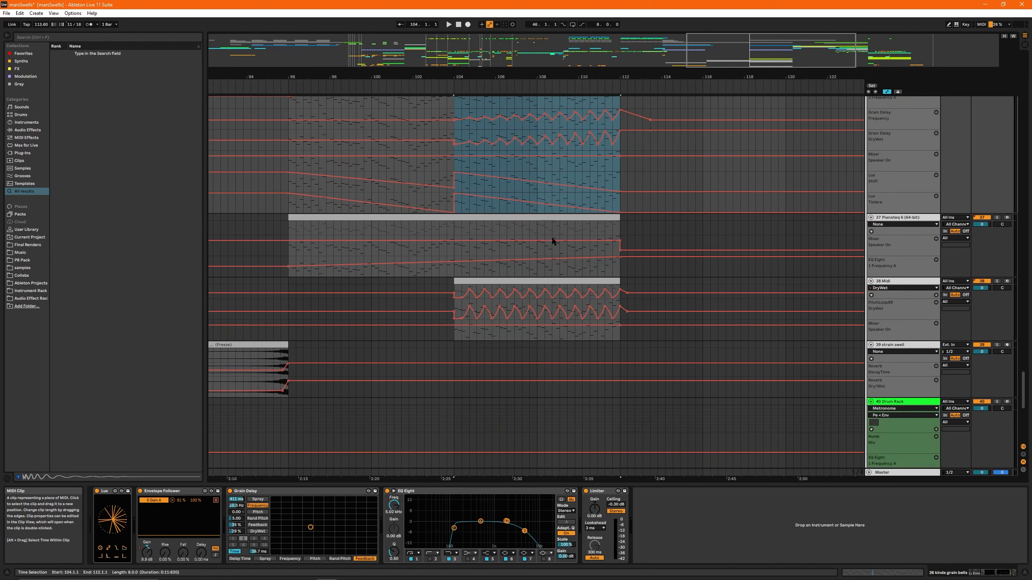
pyautogui.press('Down')
pyautogui.press('Down')
pyautogui.press('Down')
pyautogui.press('Down')
pyautogui.press('Down')
pyautogui.press('Down')
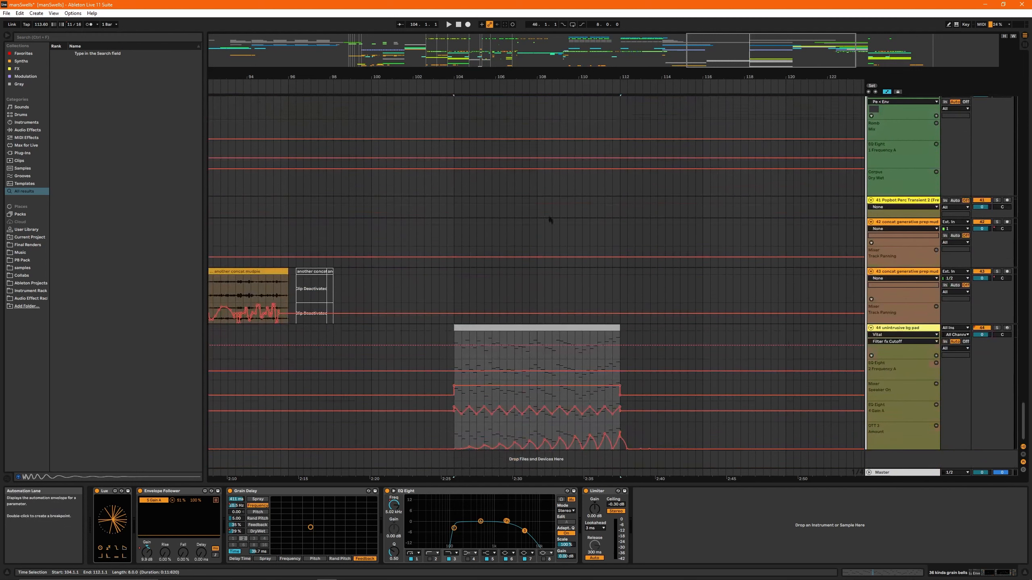
# - Inspect the automation envelopes of the unintrusive bg pad and ToFalcon tracks from bar 104
pyautogui.moveTo(455, 440); pyautogui.dragTo(627, 435)
pyautogui.click(456, 419)
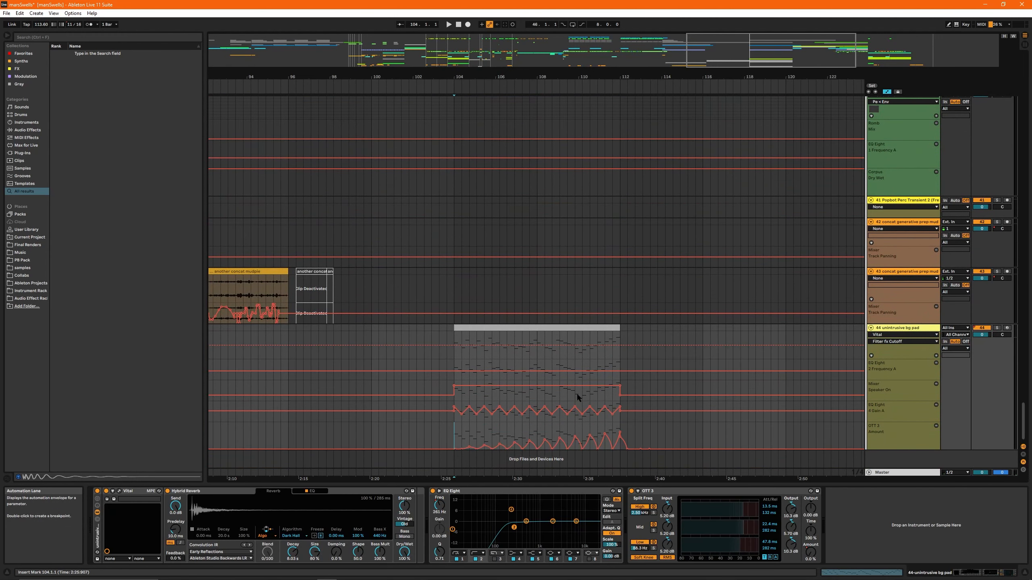
pyautogui.scroll(8, 581, 363)
pyautogui.scroll(15, 584, 368)
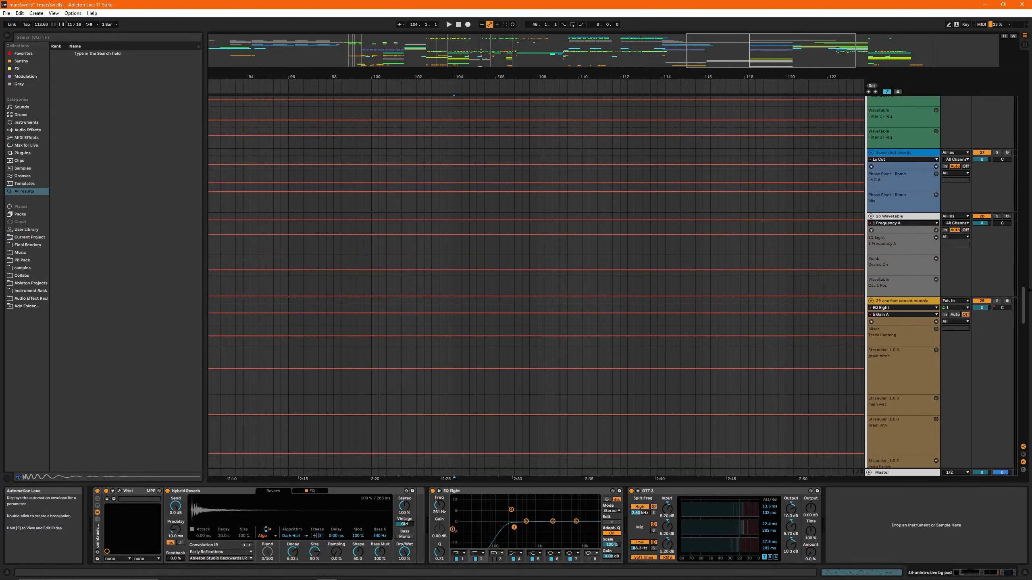
pyautogui.scroll(15, 584, 367)
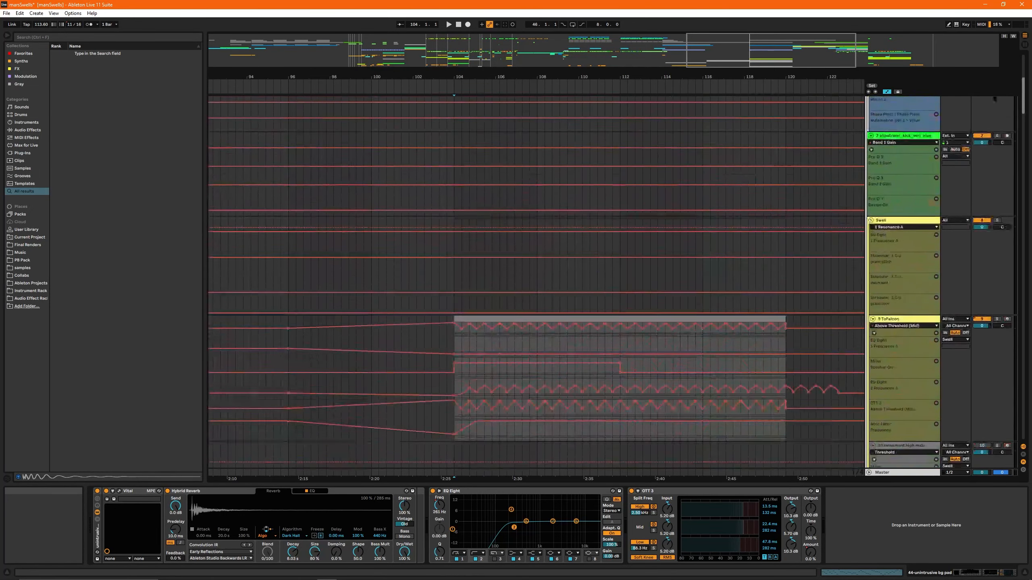
pyautogui.click(480, 337)
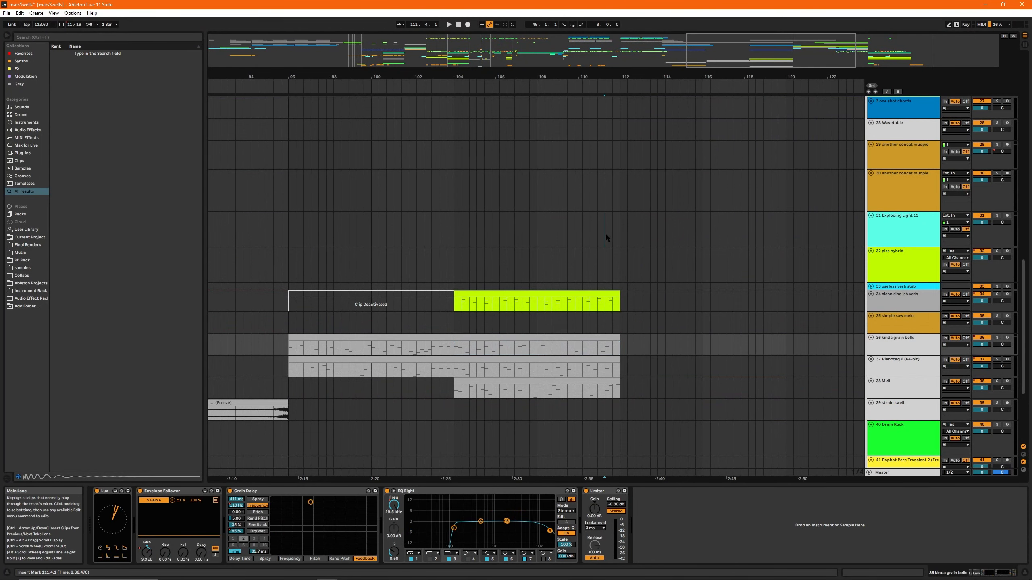
# - Reverse the DSGNSynth impact clip at bar 112 on the Sounds-of-Mars wind track (track 20)
pyautogui.click(619, 229)
pyautogui.scroll(5, 859, 338)
pyautogui.scroll(6, 858, 339)
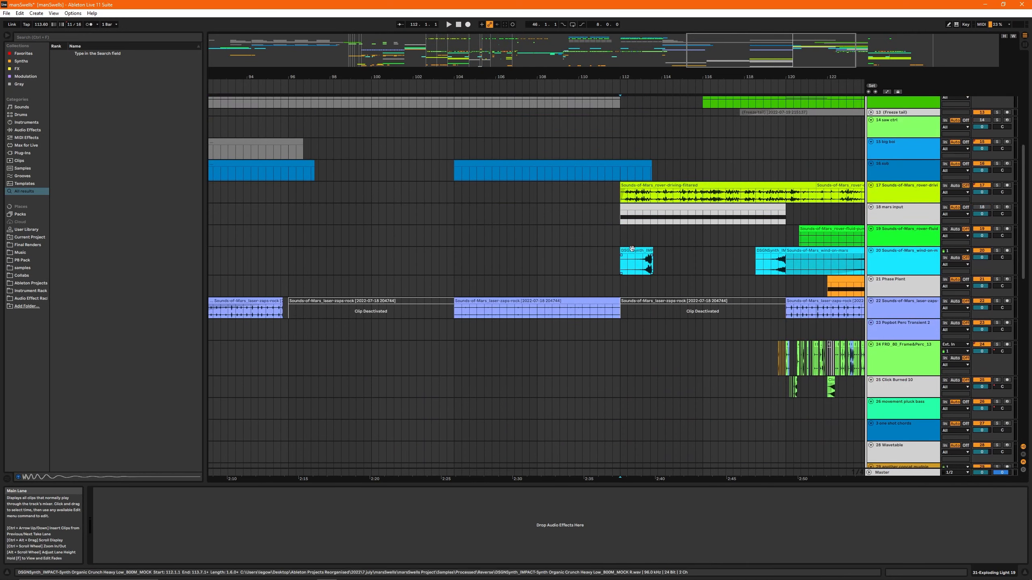
pyautogui.click(649, 268)
pyautogui.scroll(5, 649, 275)
pyautogui.press('r')
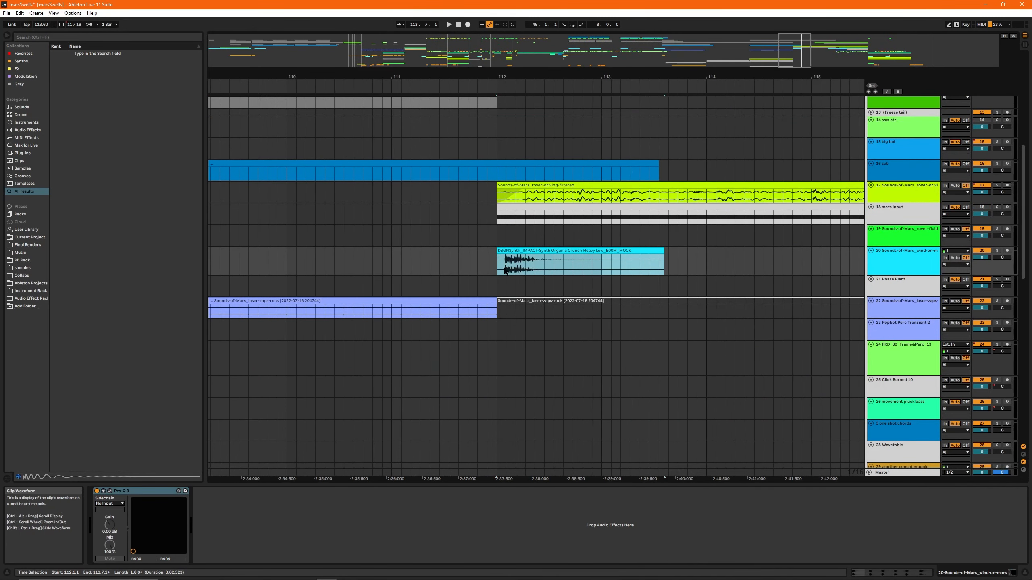
# - Split off and delete the silent start of the reversed impact clip, and move the remainder to bar 112
pyautogui.scroll(8, 504, 271)
pyautogui.click(516, 270)
pyautogui.click(530, 268)
pyautogui.hotkey('ctrl', 'e')
pyautogui.click(513, 251)
pyautogui.press('Delete')
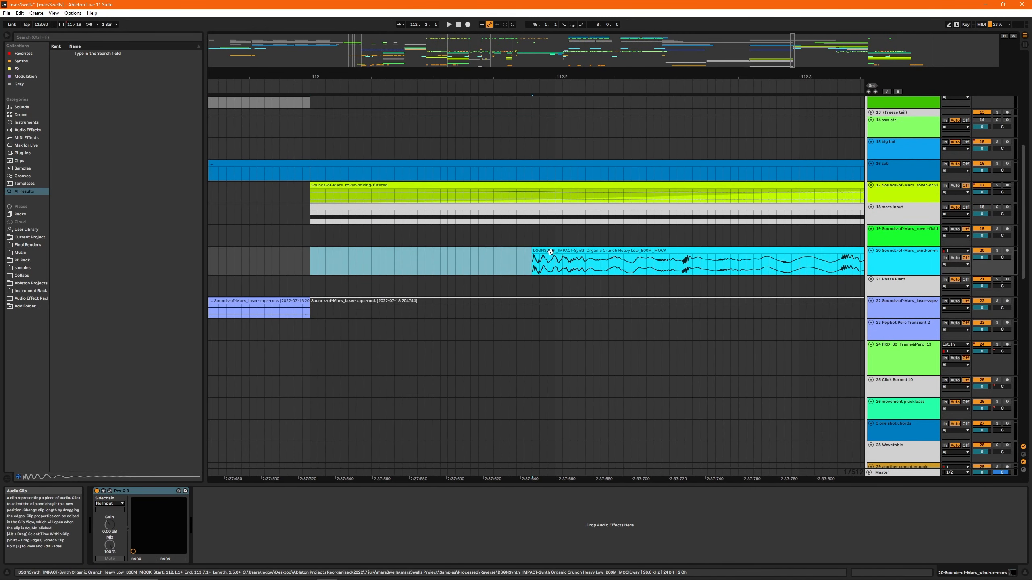
pyautogui.moveTo(550, 251); pyautogui.dragTo(329, 251)
pyautogui.scroll(-8, 530, 283)
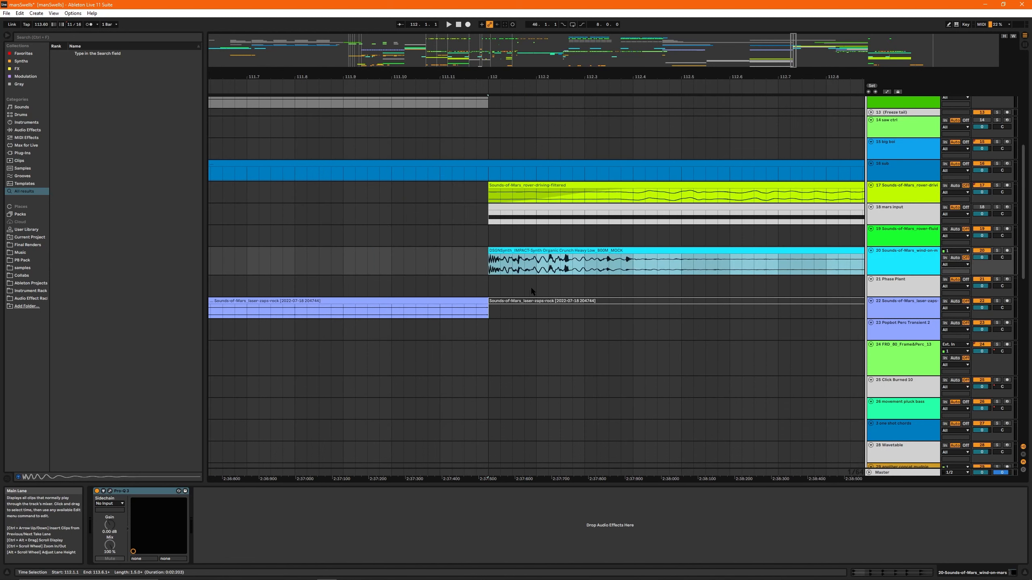
# - Audition the impact clip with track 20 soloed, starting just before bar 112
pyautogui.press('space')
pyautogui.click(476, 260)
pyautogui.scroll(-15, 474, 251)
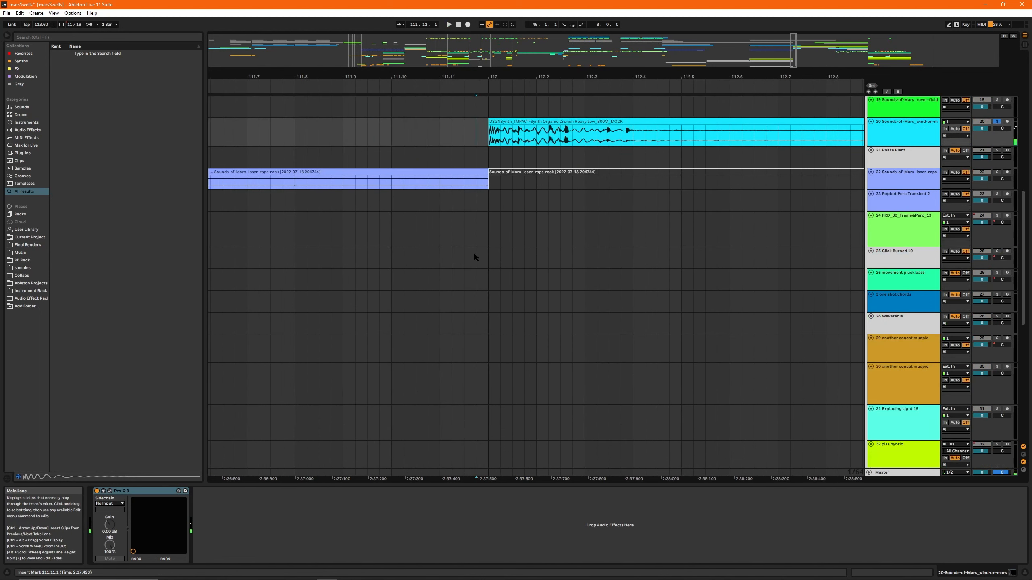
pyautogui.scroll(-3, 472, 275)
pyautogui.scroll(-3, 700, 187)
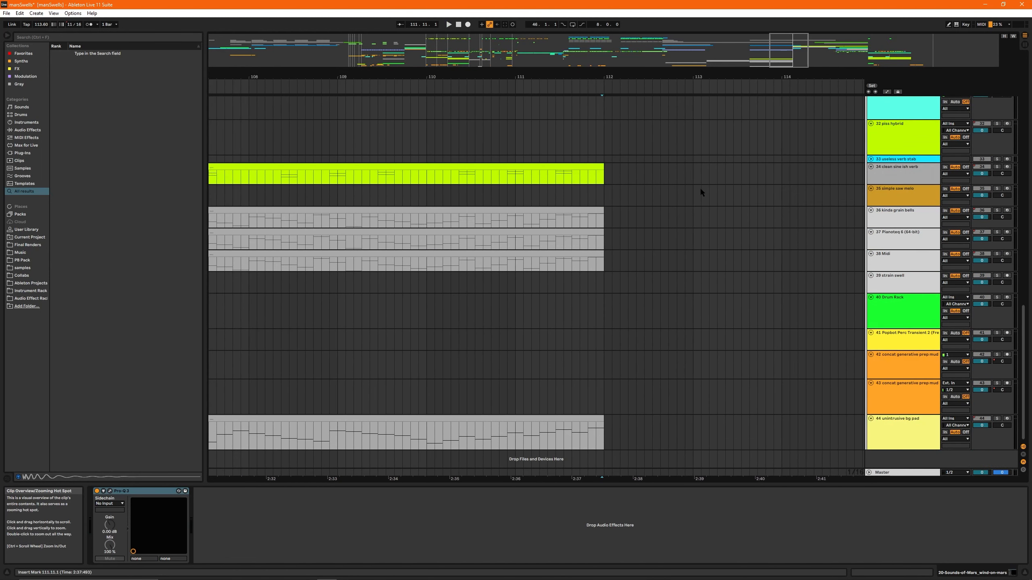
# - Inspect the kinda grain bells clips (track 36) at bars 96 and 104 along with the track's device chain
pyautogui.scroll(-3, 434, 235)
pyautogui.click(351, 208)
pyautogui.moveTo(349, 208); pyautogui.dragTo(647, 207)
pyautogui.click(646, 211)
pyautogui.click(560, 211)
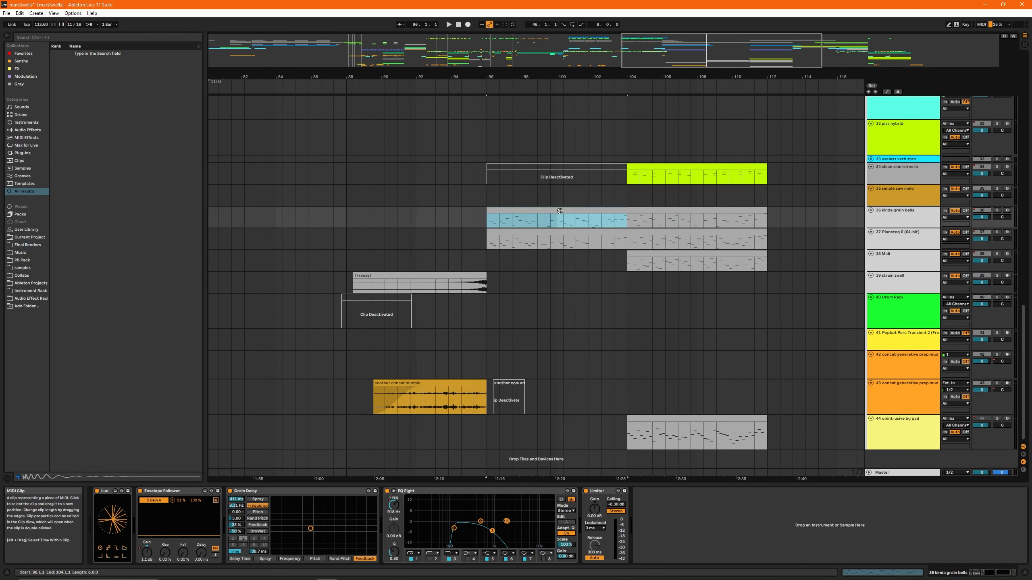
pyautogui.scroll(3, 578, 207)
pyautogui.click(558, 211)
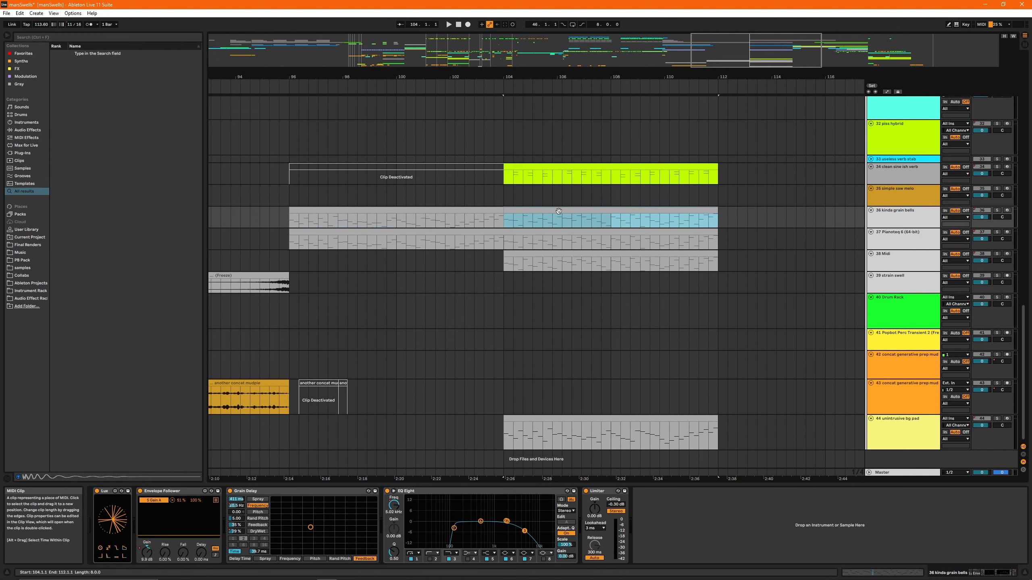
# - Audition the clean sine ish verb clip (track 34) from bar 104 with the track soloed
pyautogui.moveTo(554, 167); pyautogui.dragTo(456, 280)
pyautogui.press('s')
pyautogui.click(456, 281)
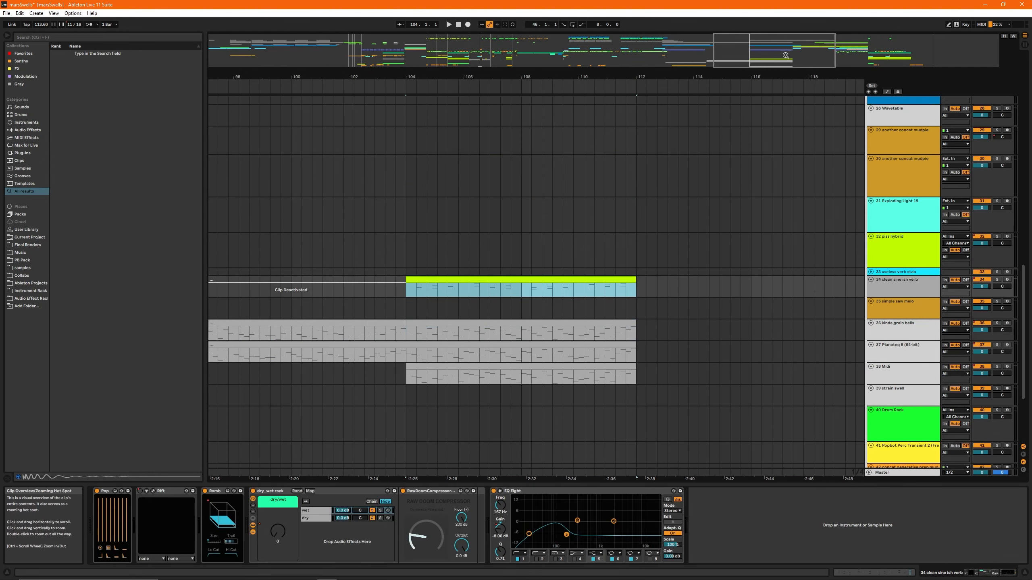
pyautogui.press('w')
pyautogui.press('z')
pyautogui.press('s')
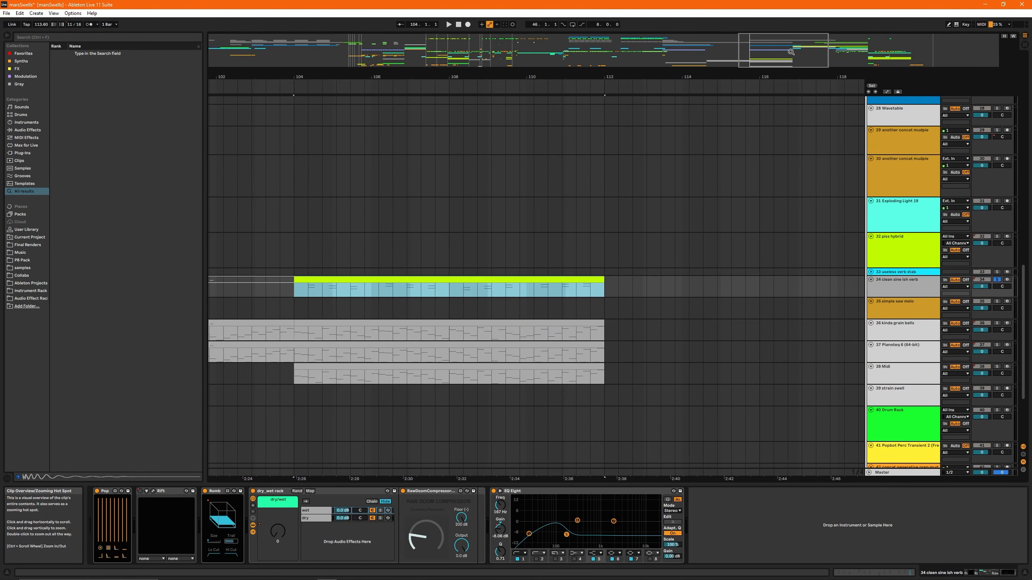
pyautogui.press('space')
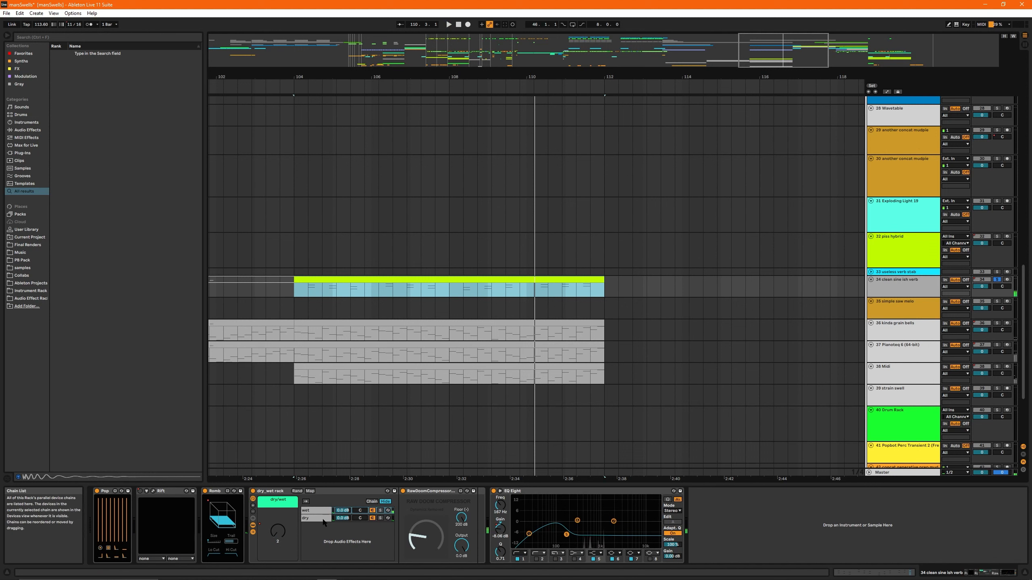
# - Examine track 34's dry_wet rack, including its wet and dry chains and chain zones, and the RawDoomCompressor after it
pyautogui.click(267, 491)
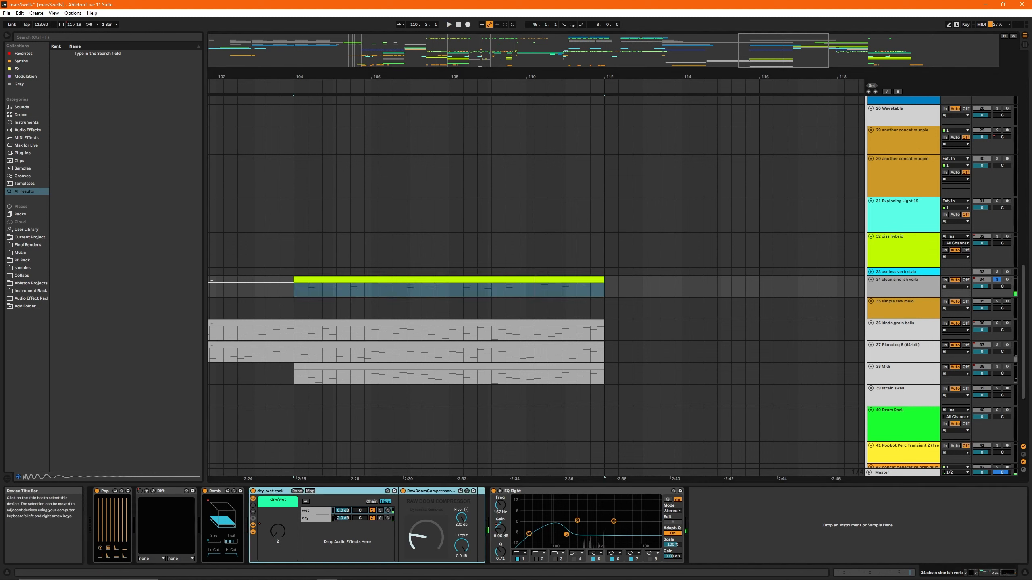
pyautogui.click(430, 491)
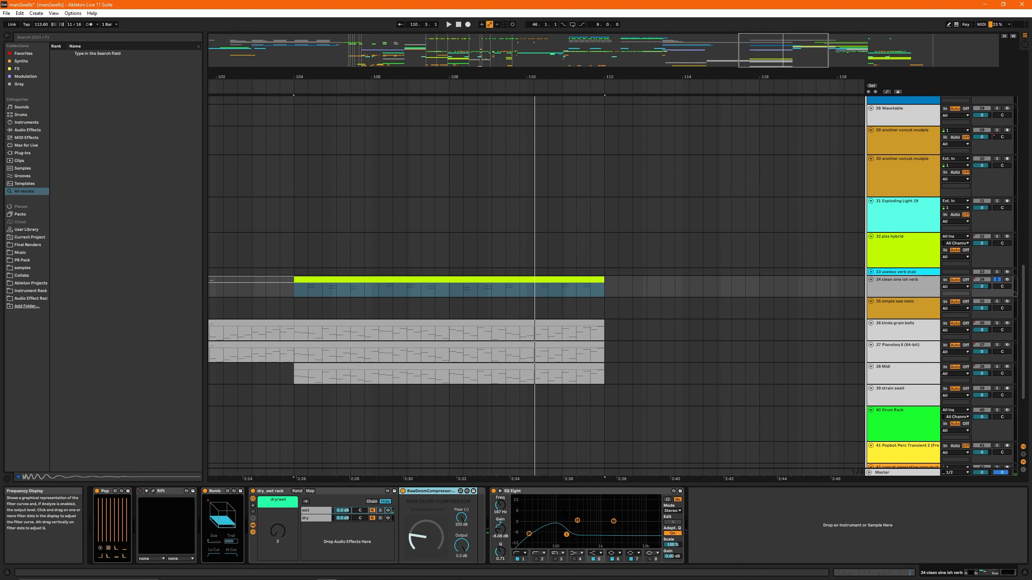
pyautogui.moveTo(768, 52); pyautogui.dragTo(757, 46)
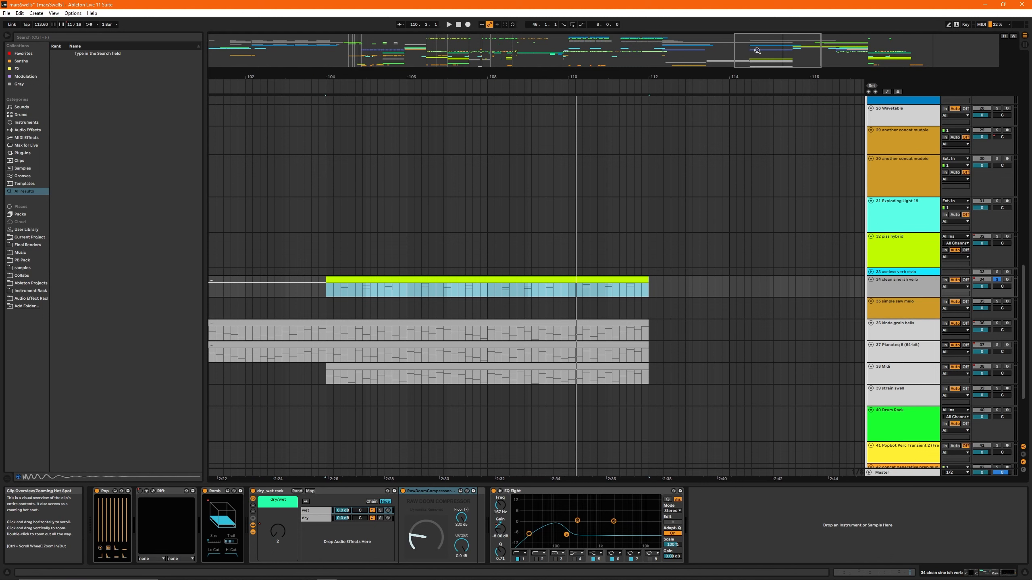
pyautogui.moveTo(757, 50); pyautogui.dragTo(780, 43)
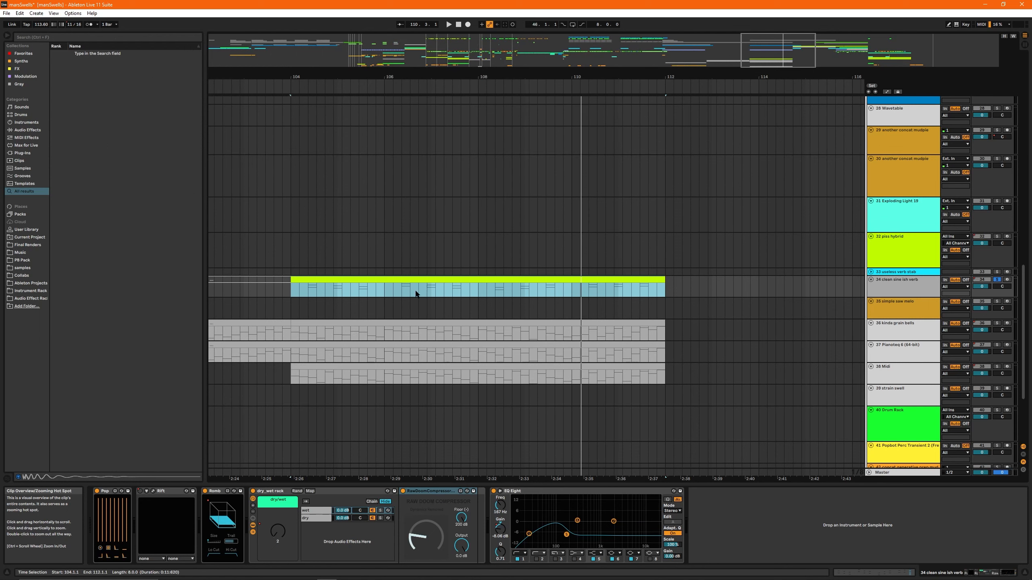
pyautogui.click(442, 493)
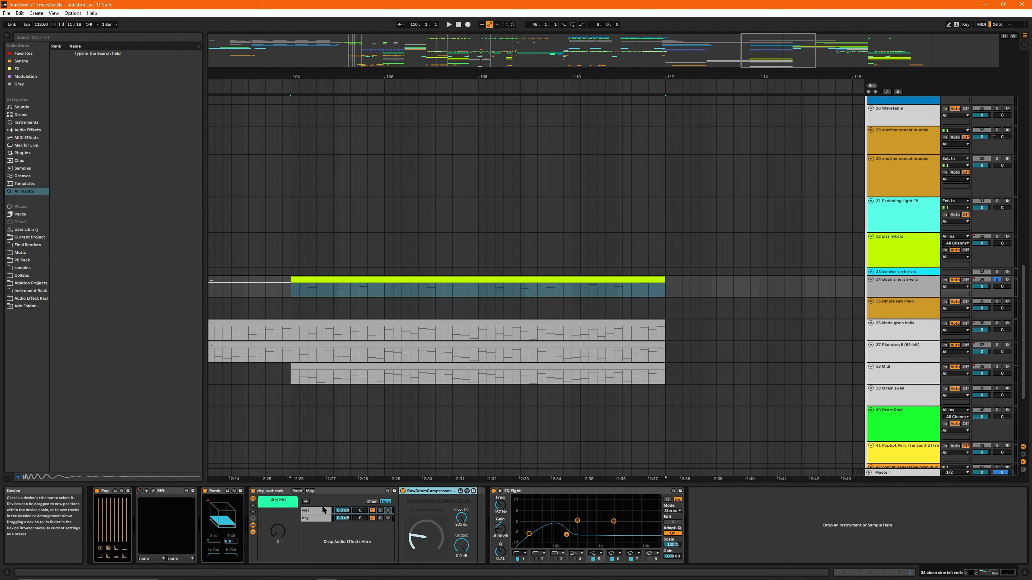
pyautogui.click(372, 501)
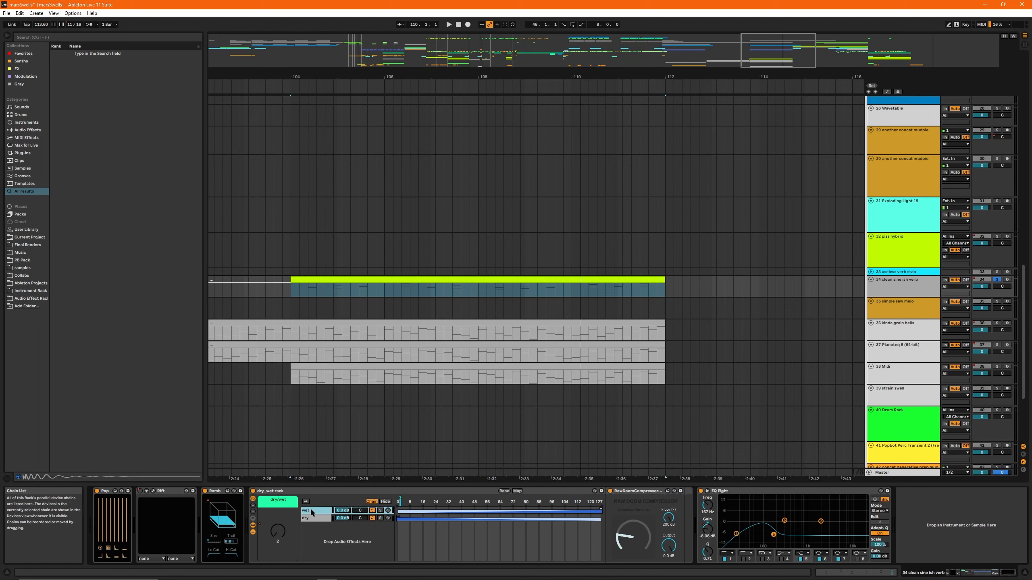
pyautogui.click(314, 520)
pyautogui.click(384, 502)
pyautogui.click(324, 512)
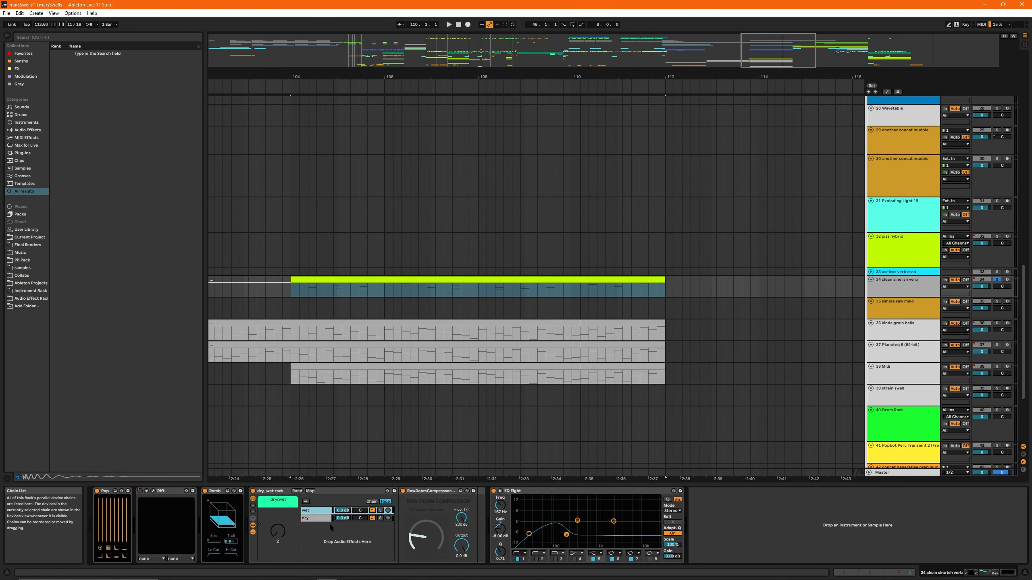
# - Unsolo track 34 and play the full arrangement from just before bar 111 through the transition at bar 112
pyautogui.moveTo(764, 55); pyautogui.dragTo(763, 44)
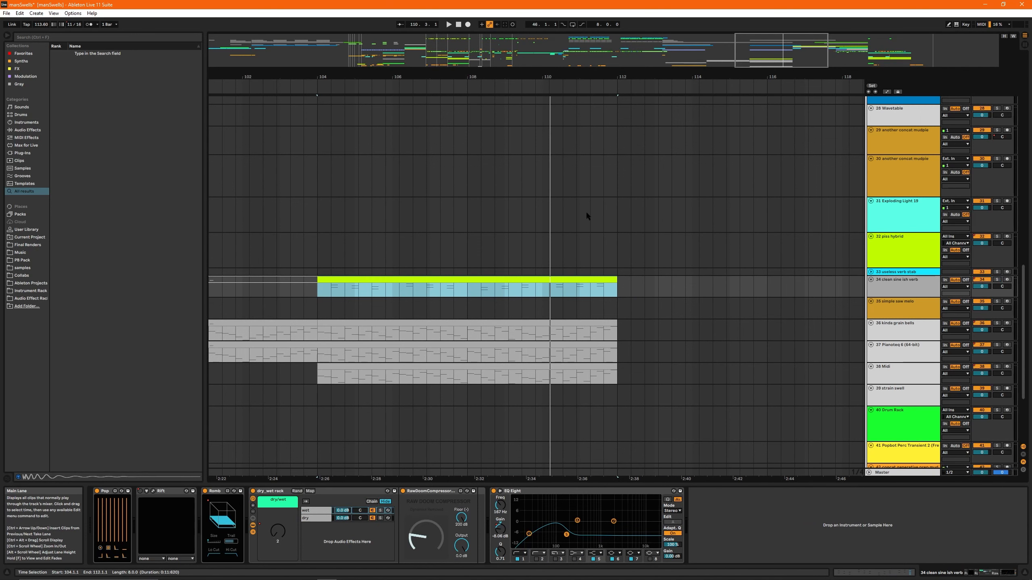
pyautogui.click(536, 248)
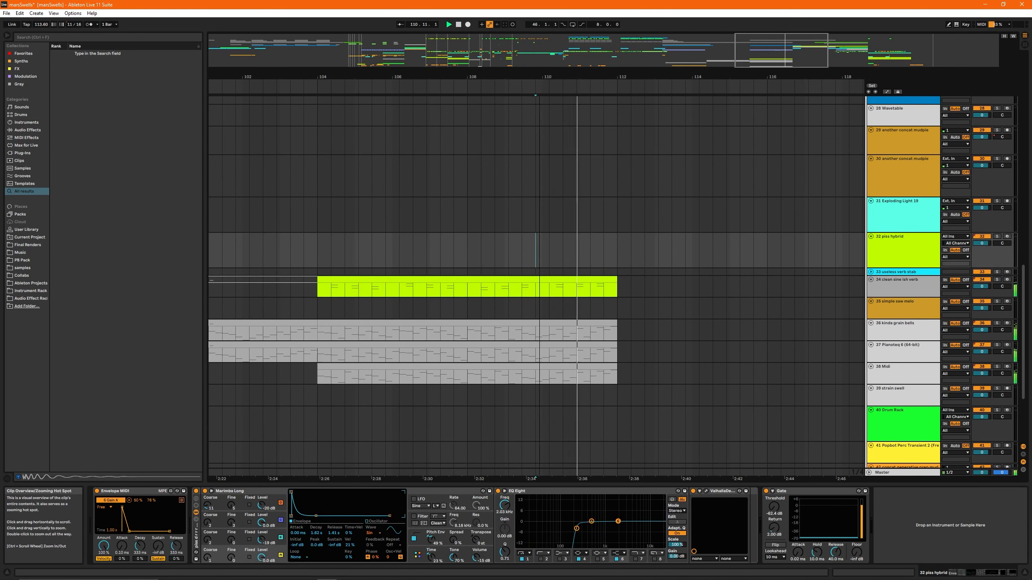
pyautogui.moveTo(775, 52); pyautogui.dragTo(774, 35)
pyautogui.scroll(5, 636, 285)
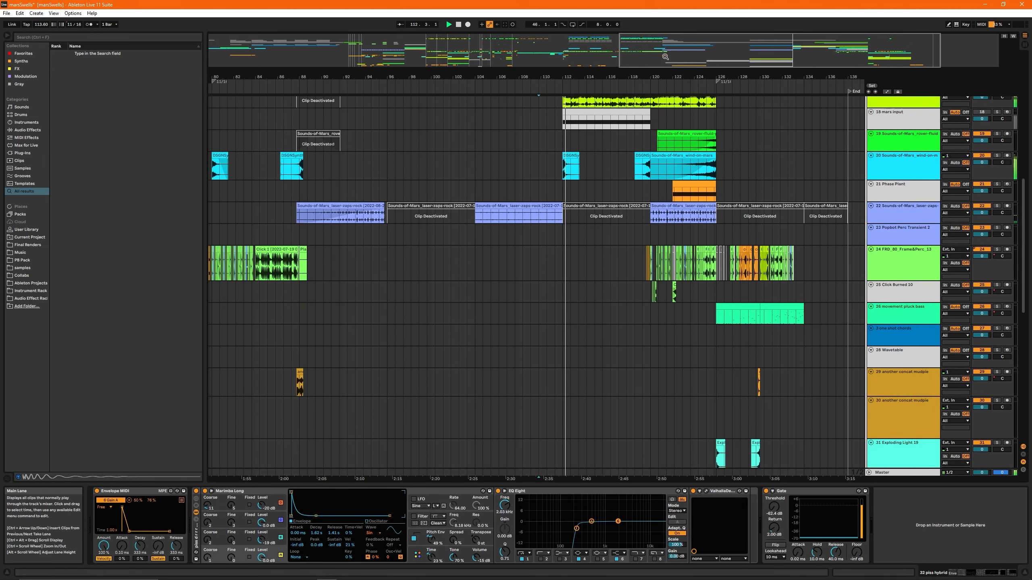
pyautogui.moveTo(690, 45); pyautogui.dragTo(793, 60)
pyautogui.scroll(1, 582, 198)
pyautogui.scroll(5, 581, 198)
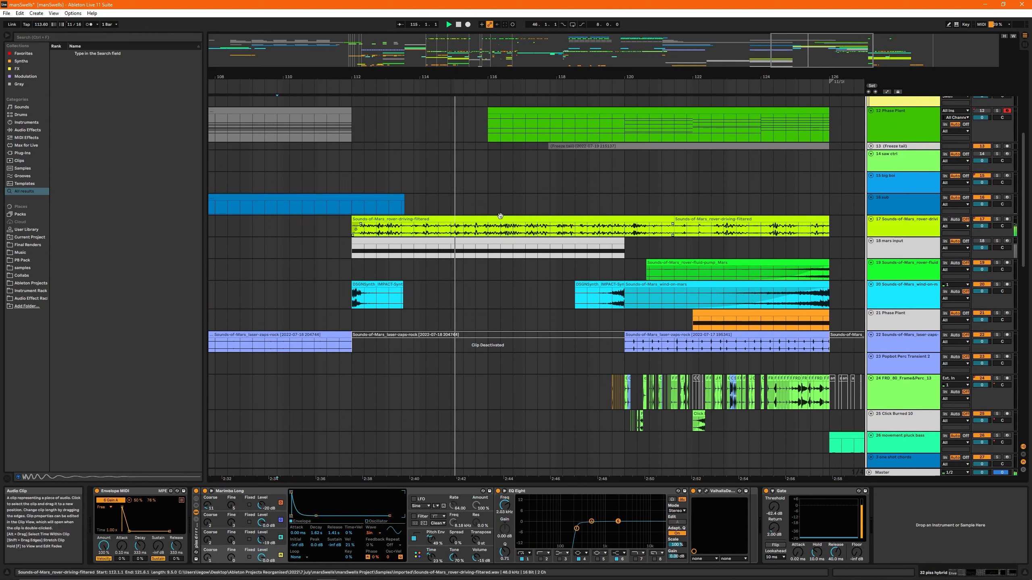
# - Audition the Sounds-of-Mars_rover-driving-filtered clip (track 17) from bar 112 with the track soloed
pyautogui.click(513, 235)
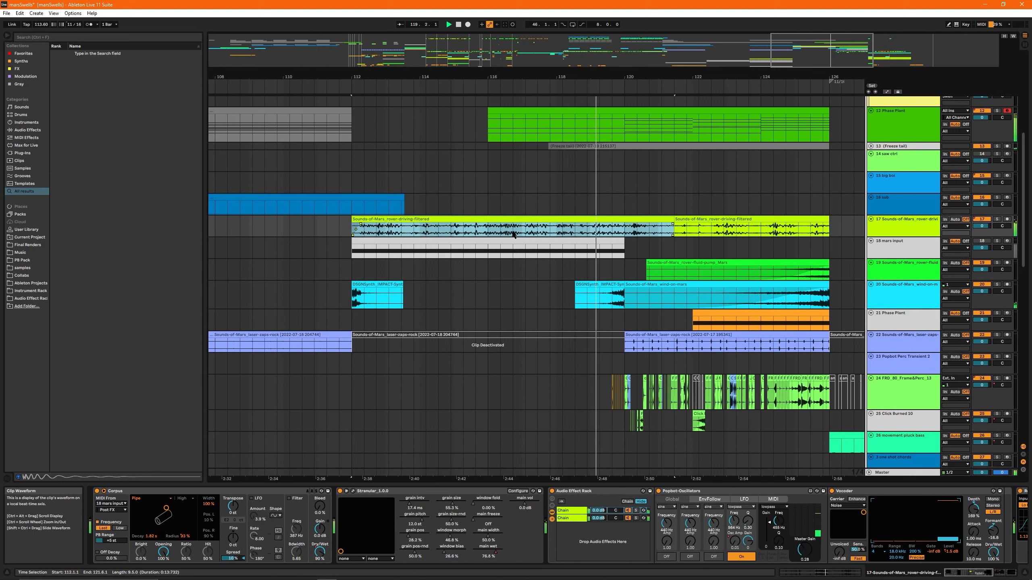
pyautogui.click(348, 268)
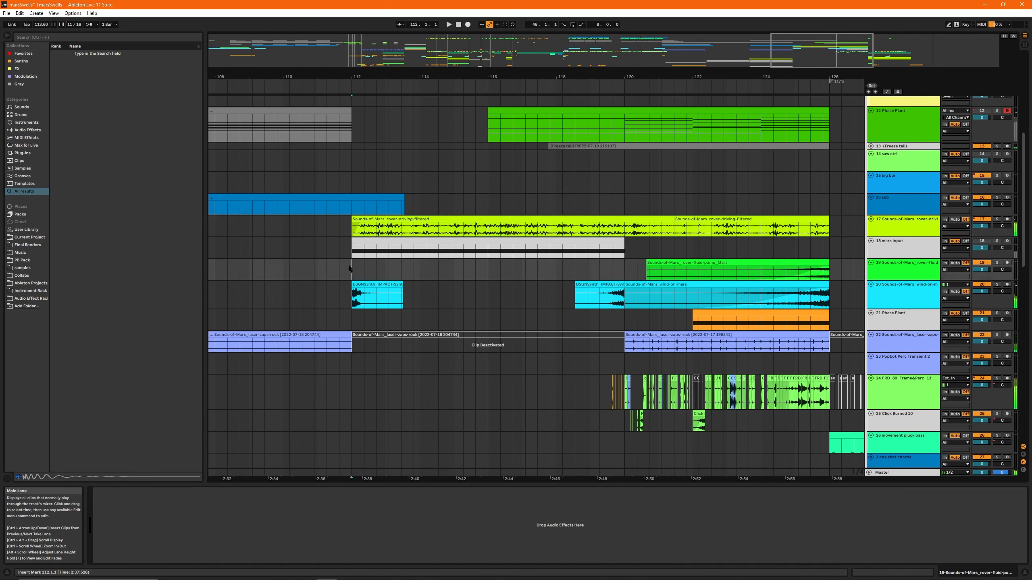
pyautogui.click(490, 235)
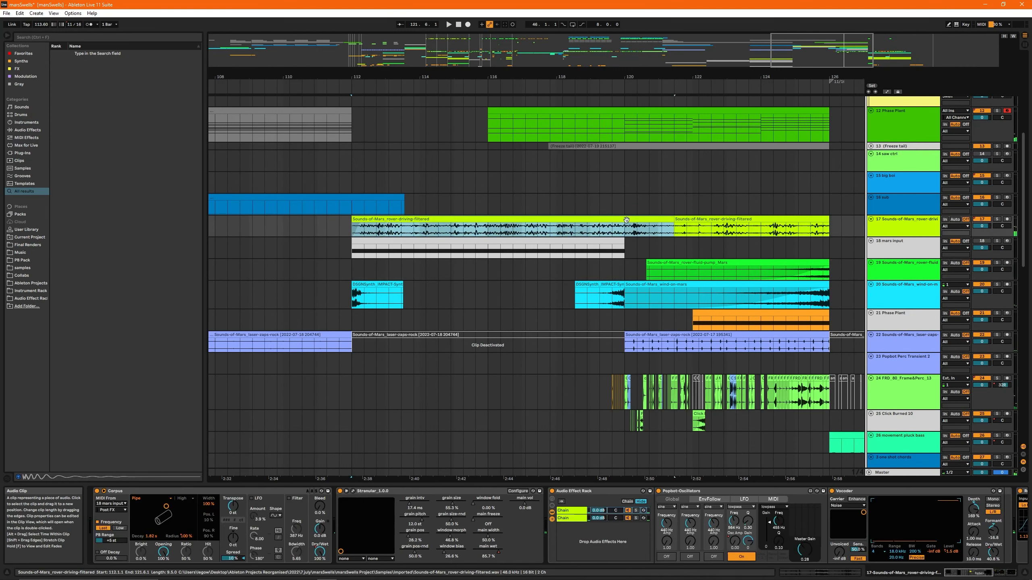
pyautogui.press('s')
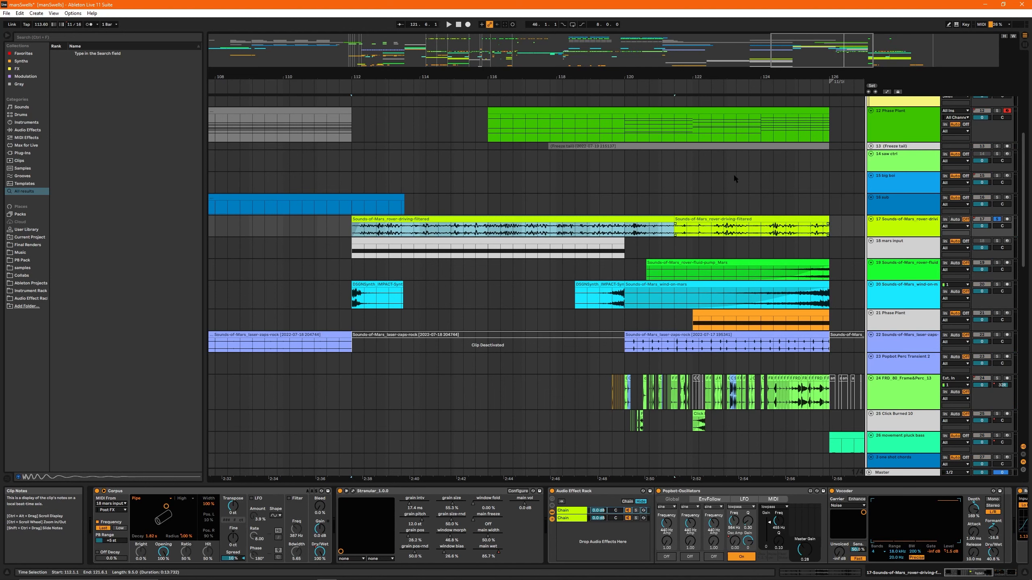
pyautogui.press('-')
pyautogui.press('space')
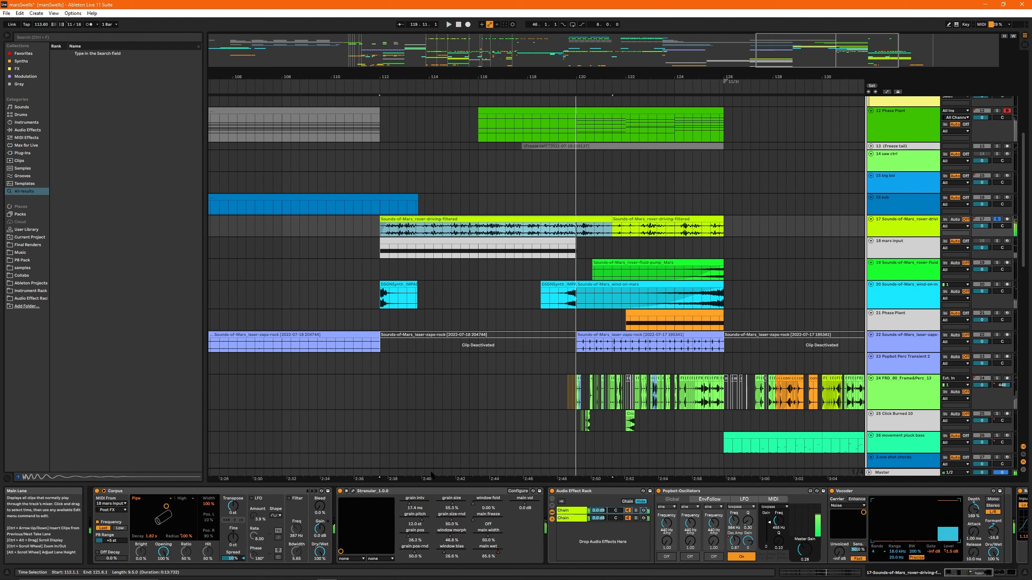
# - Place the start position just before bar 112 on track 17 and select its Corpus device for inspection
pyautogui.click(371, 230)
pyautogui.click(211, 491)
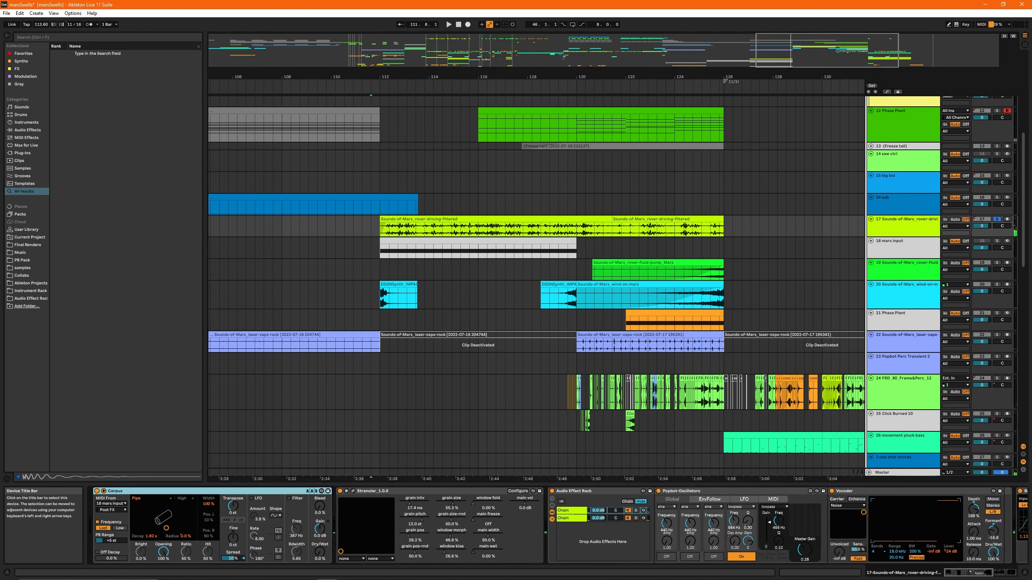
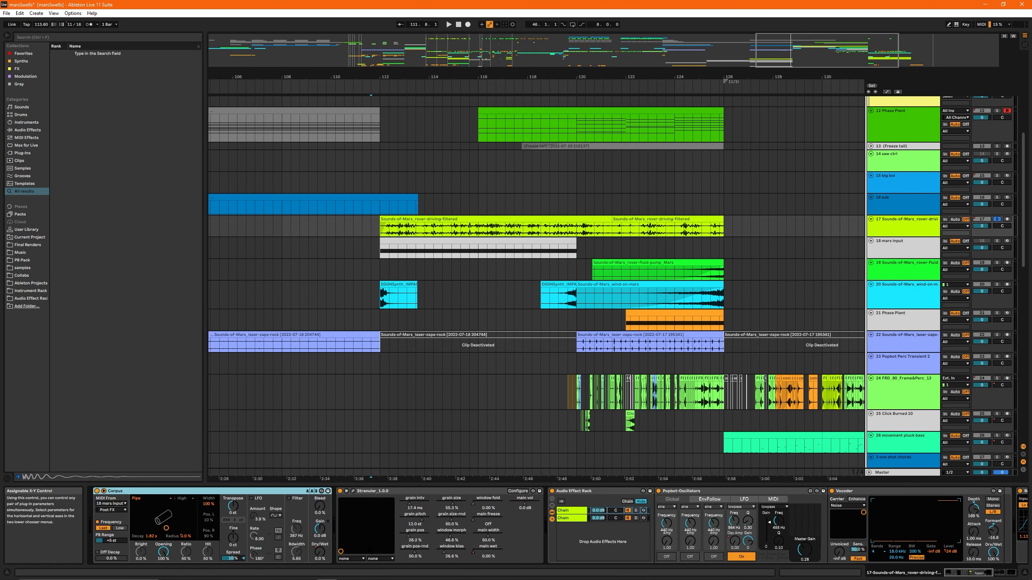
# - Examine the Corpus resonator type list on track 17
pyautogui.moveTo(777, 62); pyautogui.dragTo(798, 83)
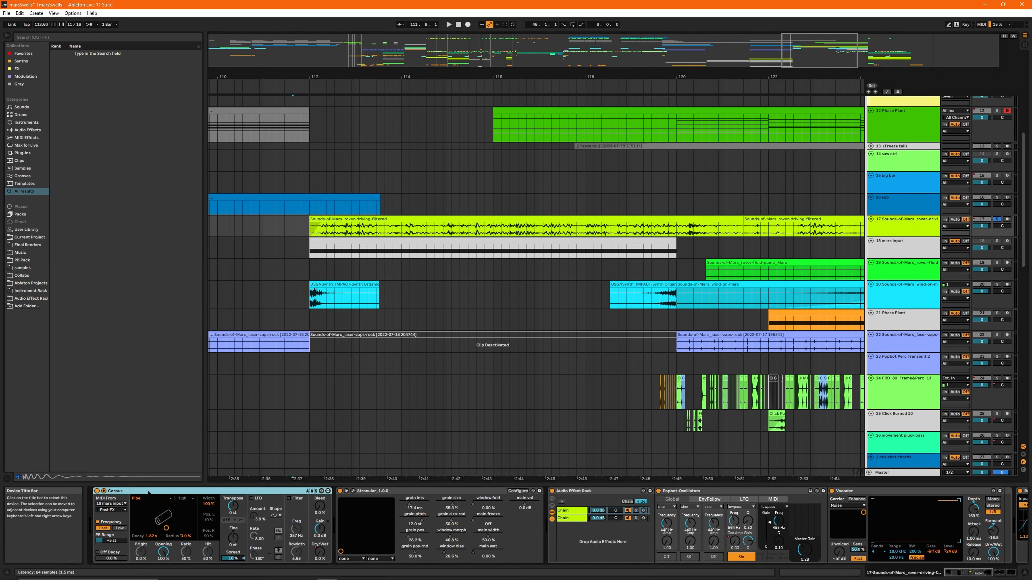
pyautogui.click(530, 220)
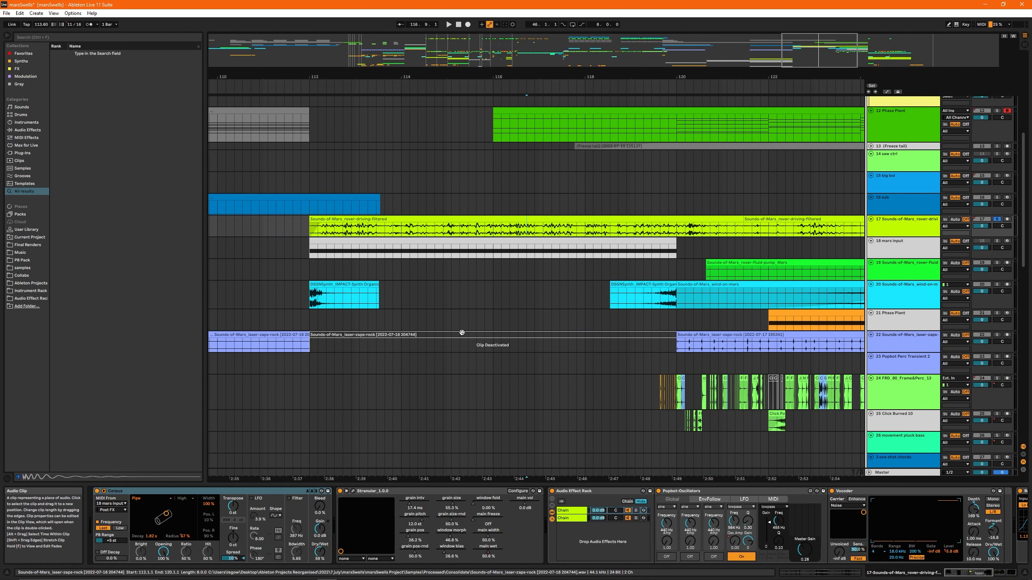
pyautogui.click(153, 498)
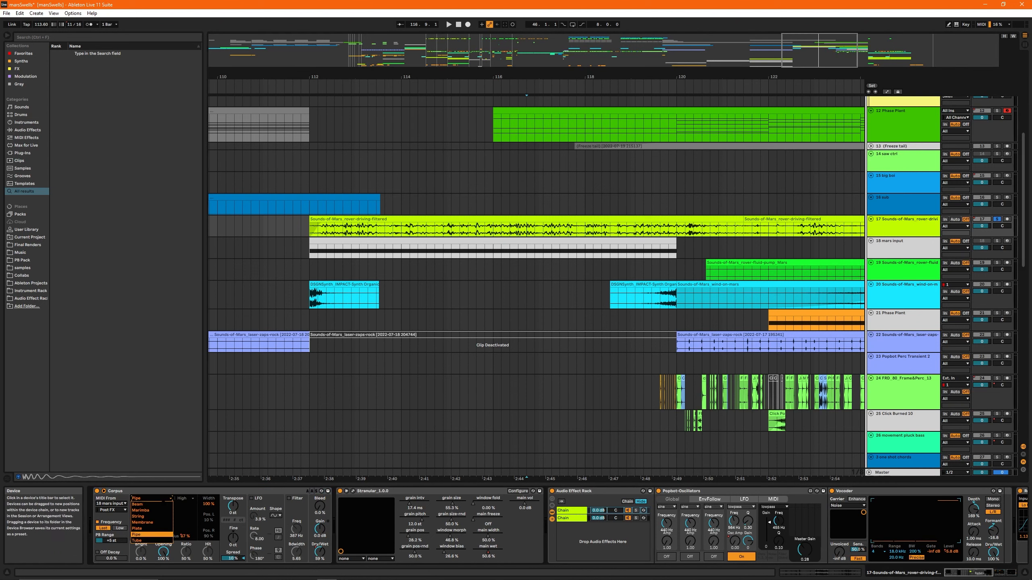
pyautogui.click(147, 491)
# - Audition the mars input clip on track 18 and the impact clip before bar 120 on track 20, each soloed
pyautogui.moveTo(535, 77); pyautogui.dragTo(489, 75)
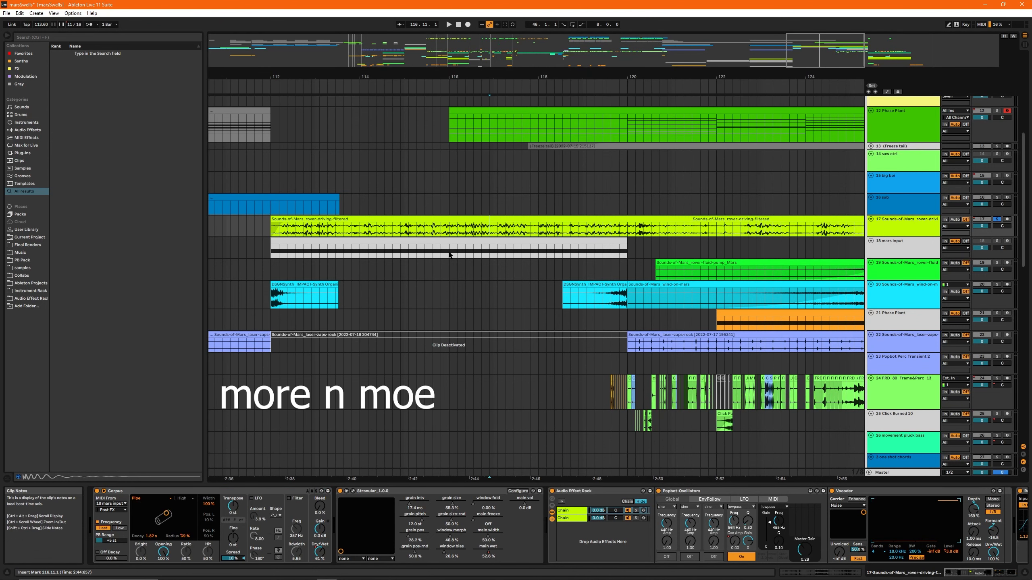
pyautogui.click(423, 253)
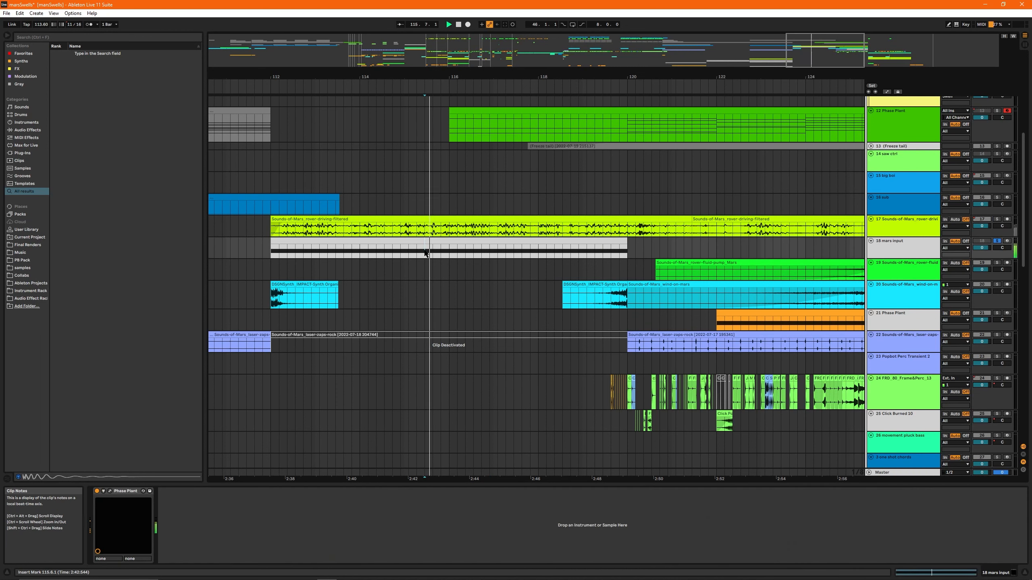
pyautogui.click(557, 294)
pyautogui.press('space')
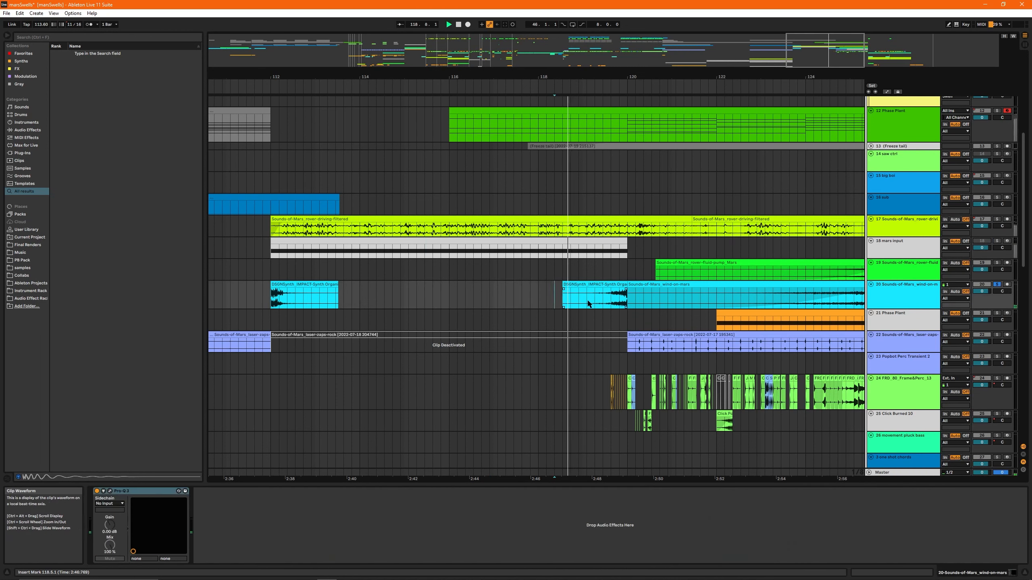
pyautogui.click(581, 302)
pyautogui.press('space')
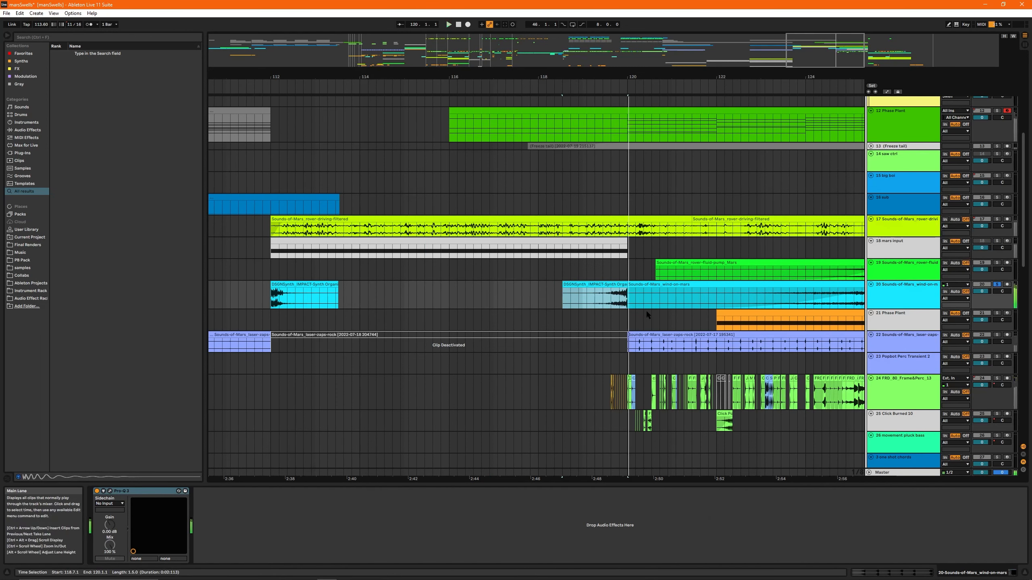
# - Solo track 24 (FRD_80_Frame&Perc_12) and play it from just before bar 120
pyautogui.scroll(-3, 628, 291)
pyautogui.click(610, 271)
pyautogui.press('space')
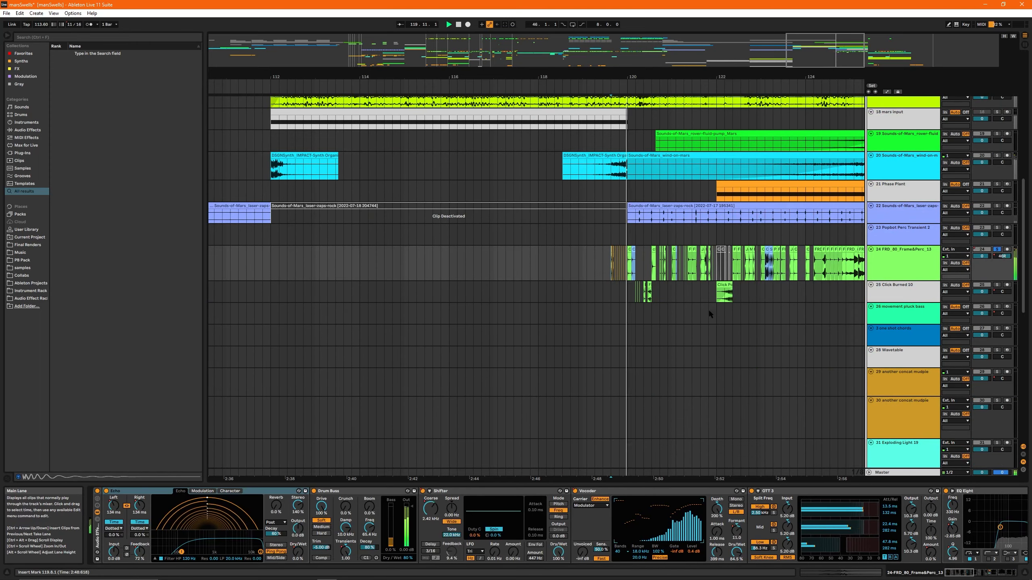
# - Show the automation lanes and replay track 24 around bar 120 while examining its automation and Shifter device
pyautogui.press('a')
pyautogui.scroll(-1, 688, 334)
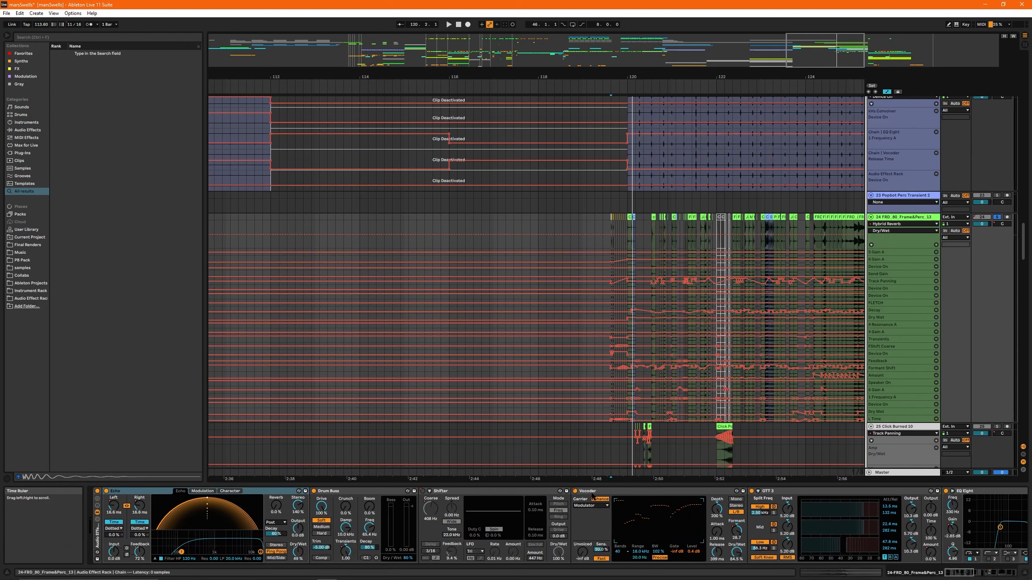
pyautogui.press('space')
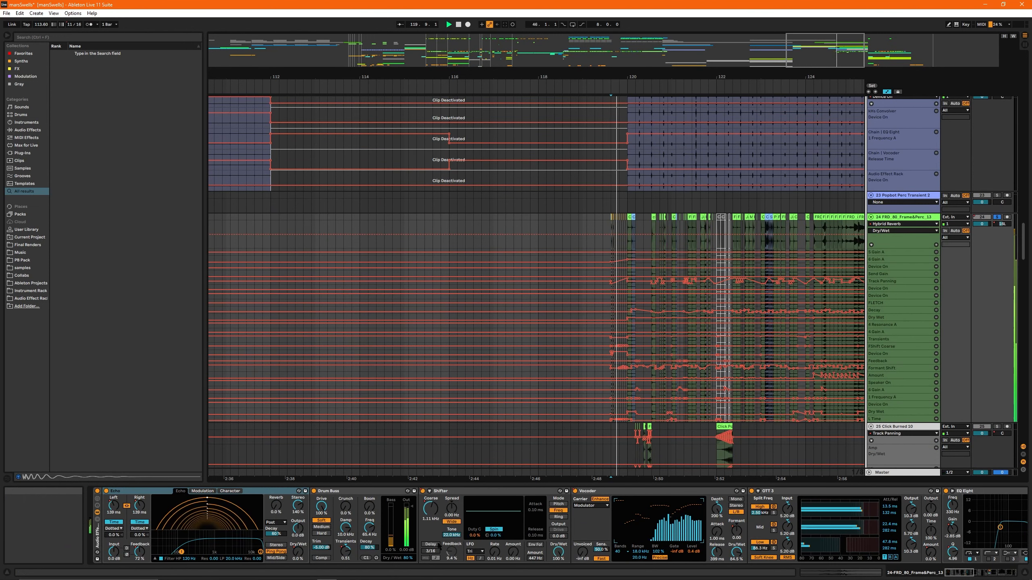
pyautogui.press('space')
pyautogui.click(533, 492)
pyautogui.scroll(-15, 606, 357)
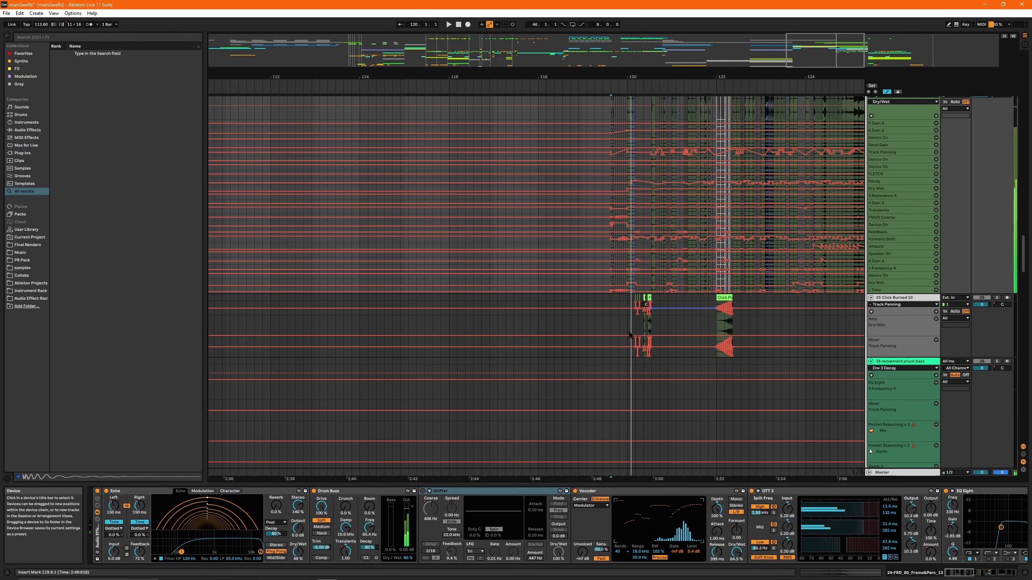
pyautogui.press('space')
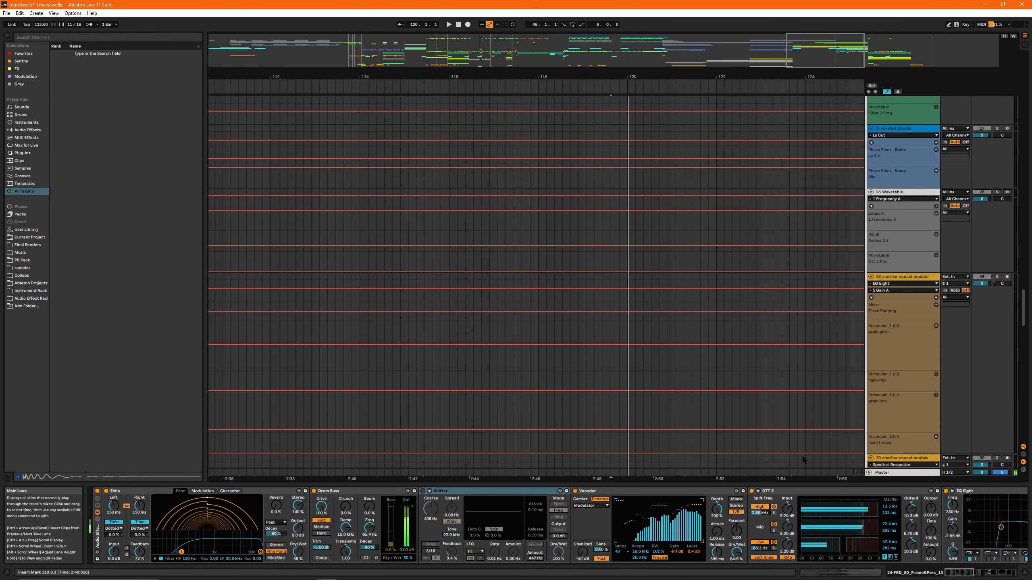
# - Play the full arrangement from bar 116 with the solo and automation view turned off
pyautogui.scroll(-5, 631, 308)
pyautogui.scroll(-10, 632, 325)
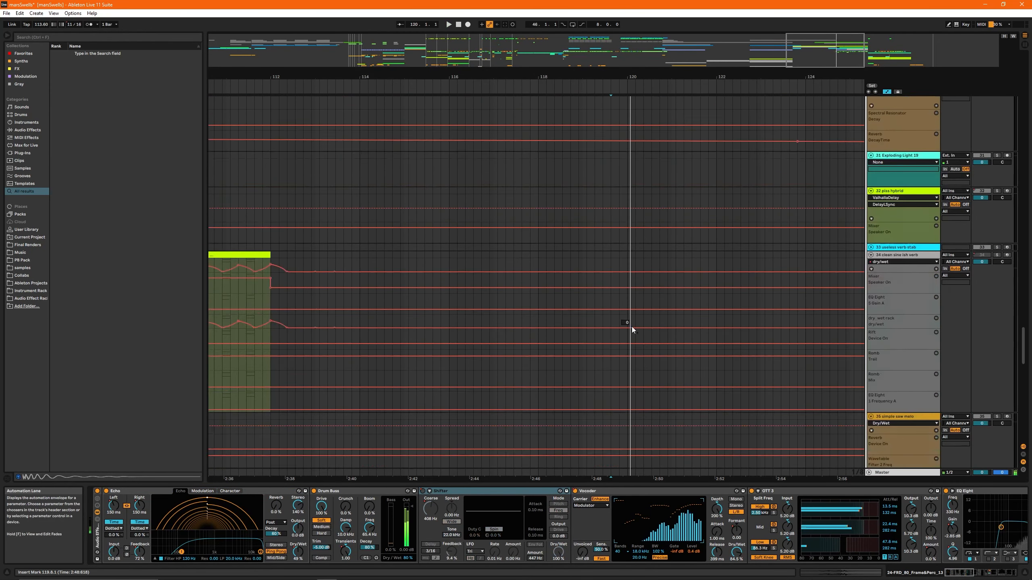
pyautogui.click(449, 303)
pyautogui.press('space')
pyautogui.scroll(20, 489, 261)
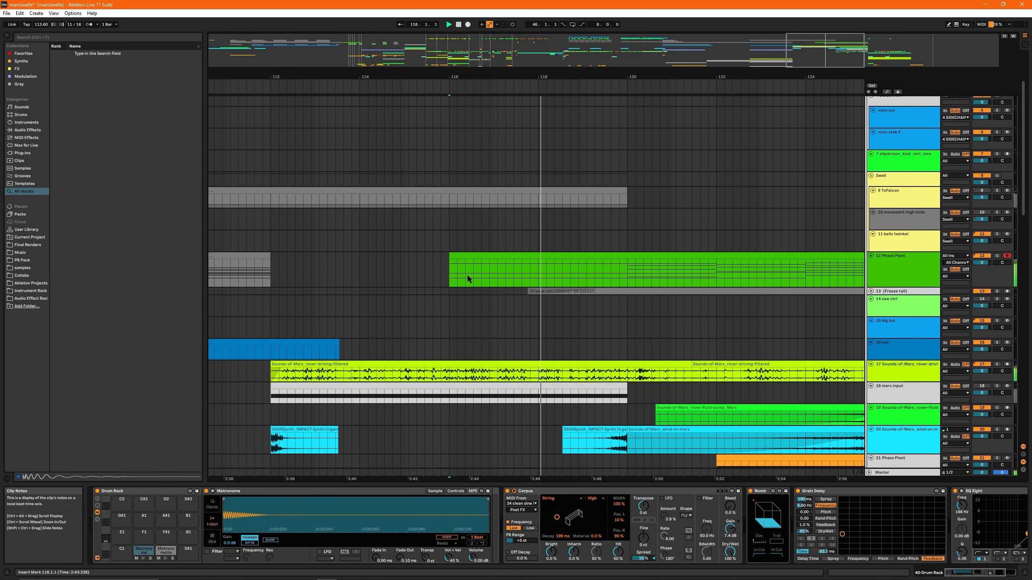
pyautogui.press('space')
# - Select the rover-driving-filtered clip on track 17 and inspect the Stranular_1.0.0 plug-in window, closing it again
pyautogui.click(400, 306)
pyautogui.click(437, 364)
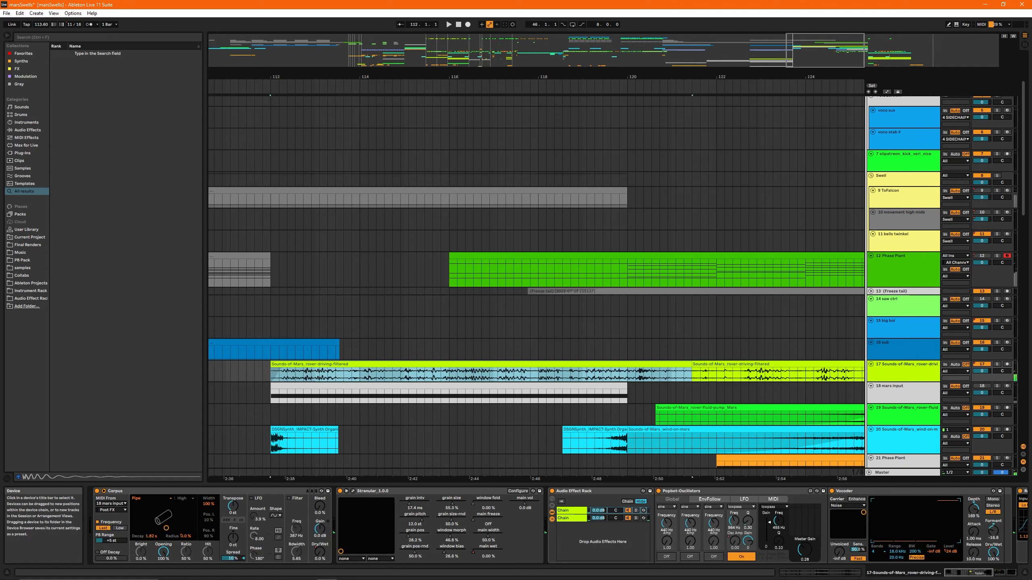
pyautogui.click(353, 491)
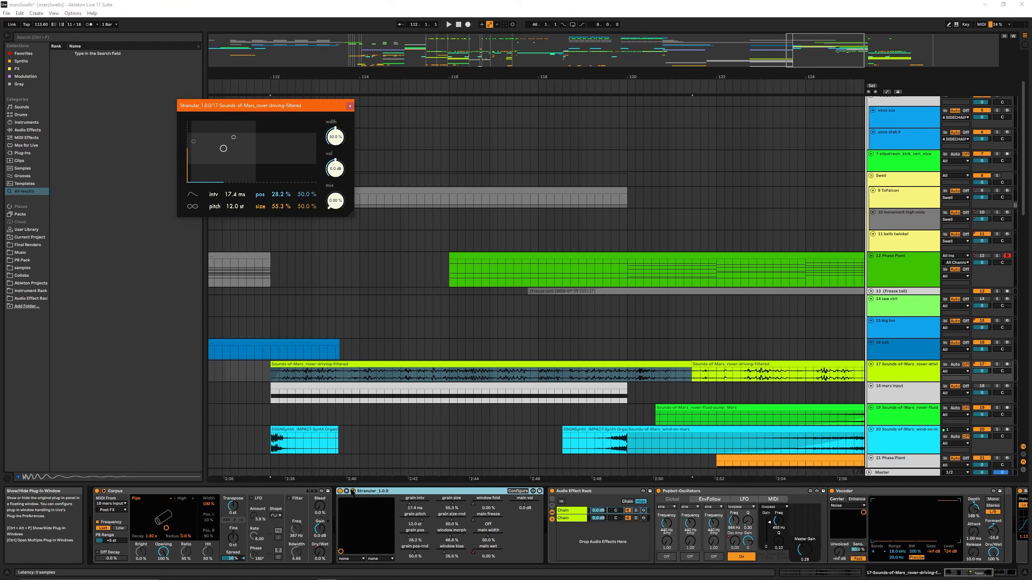
pyautogui.click(353, 491)
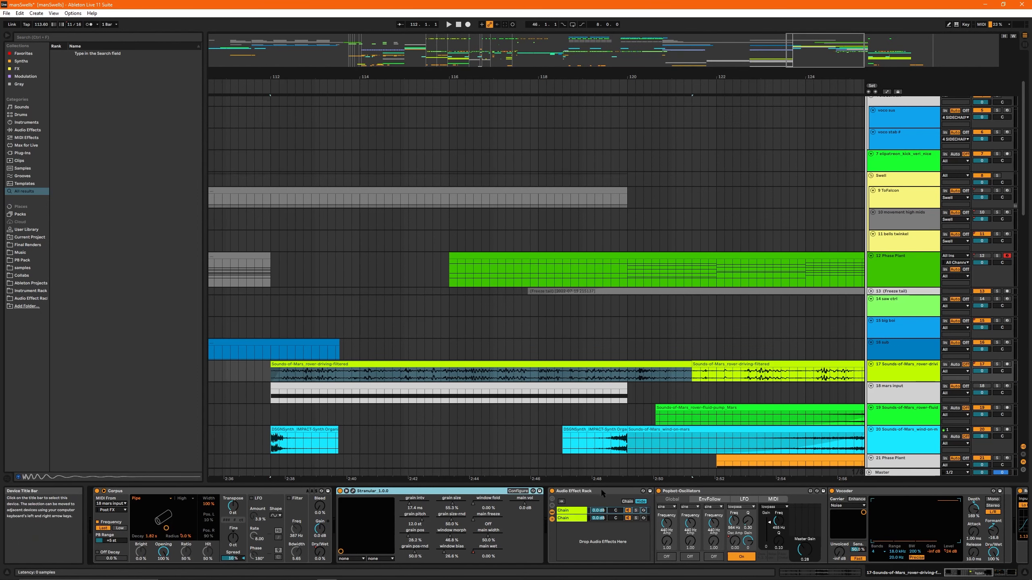
# - Examine the Popbot-Oscillators device in track 17's effect rack, including its MIDI and LFO sections
pyautogui.scroll(-6, 666, 514)
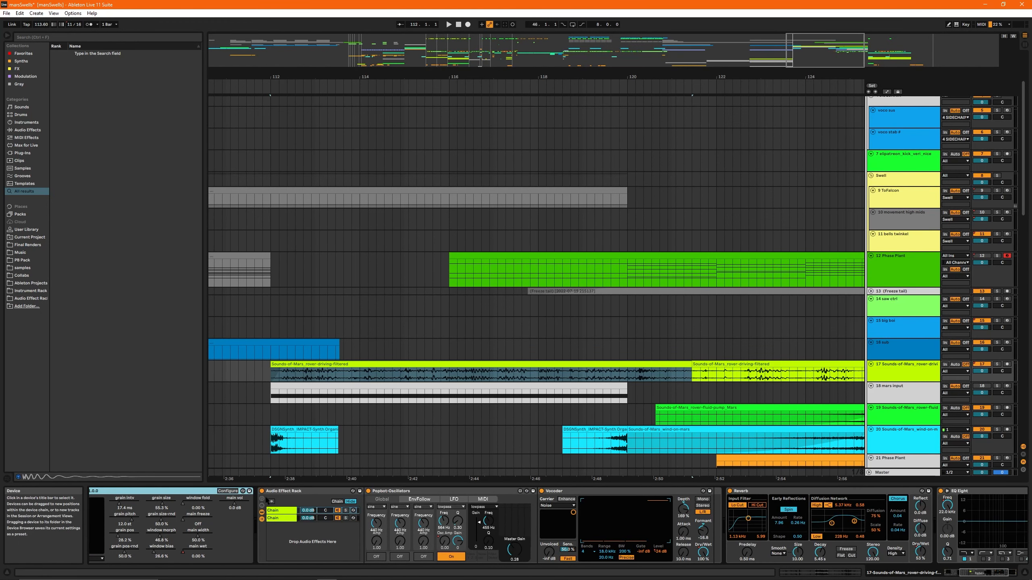
pyautogui.click(388, 492)
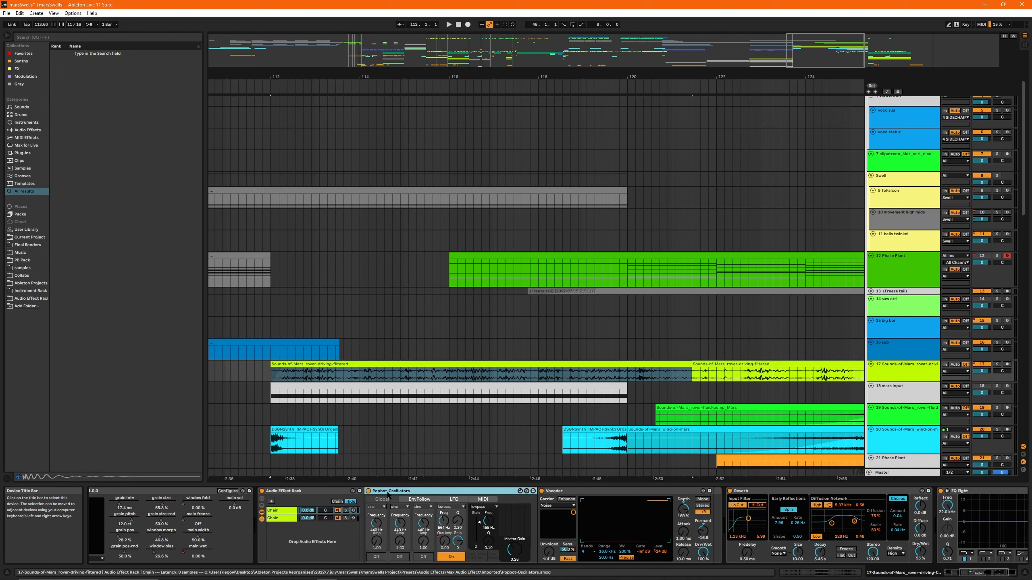
pyautogui.click(485, 499)
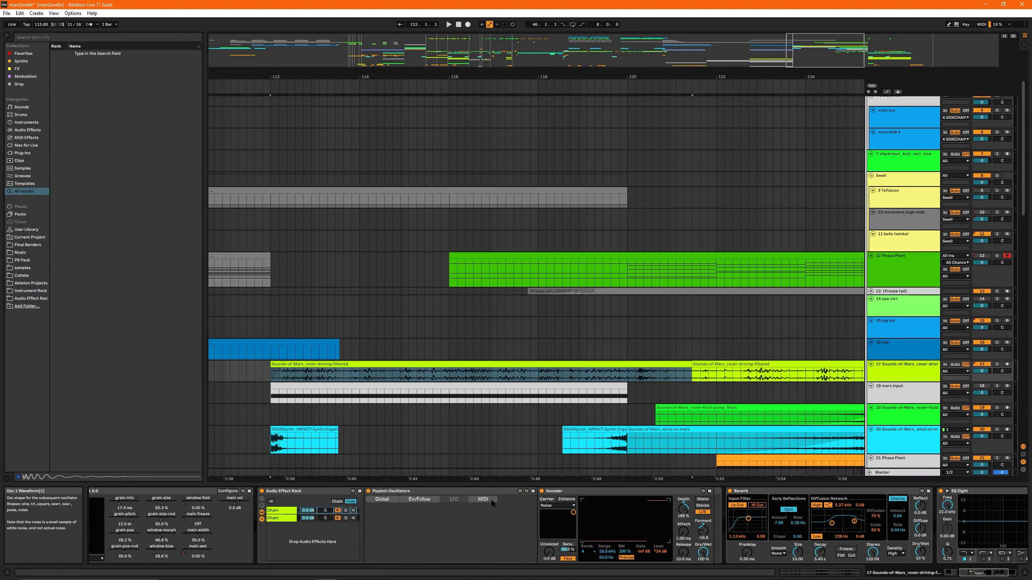
pyautogui.click(454, 501)
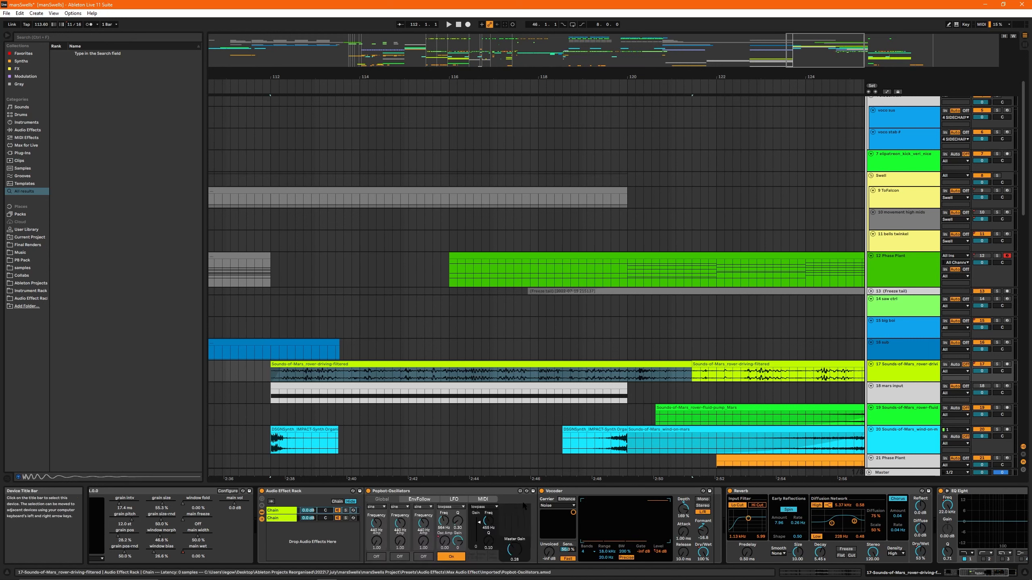
pyautogui.click(429, 491)
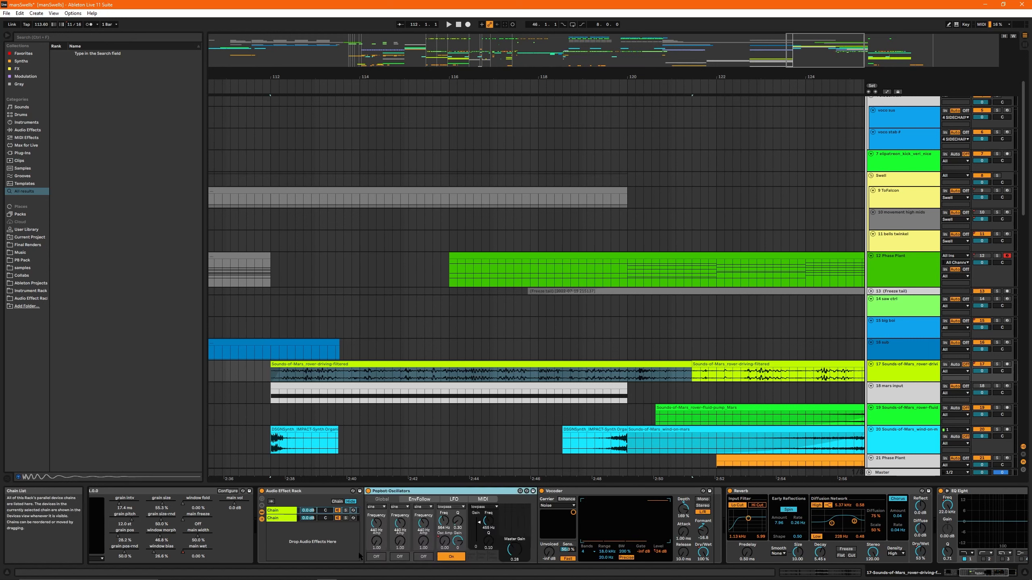
# - Bypass the Vocoder after Popbot-Oscillators for comparison and switch it back on
pyautogui.click(425, 557)
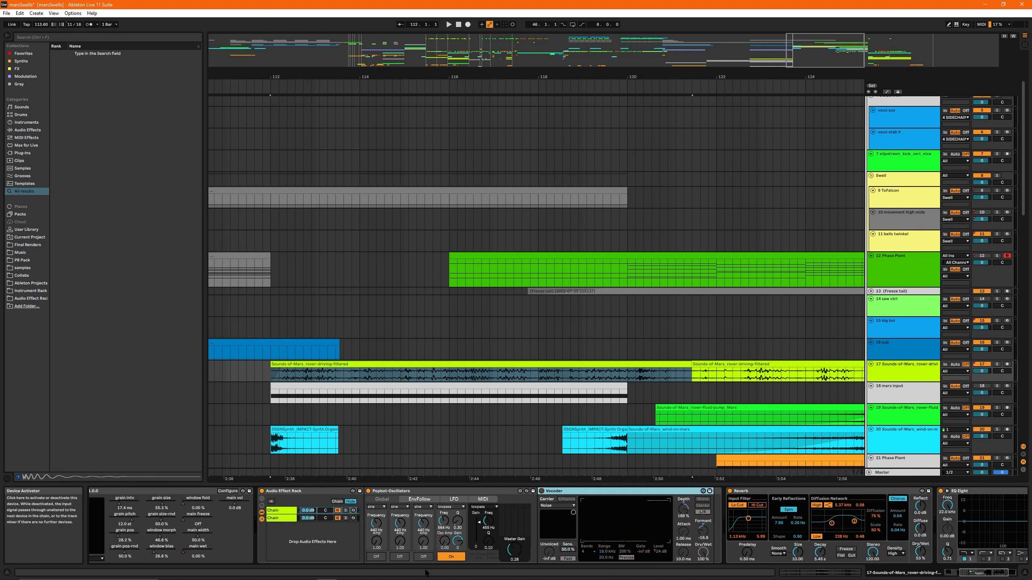
pyautogui.click(541, 491)
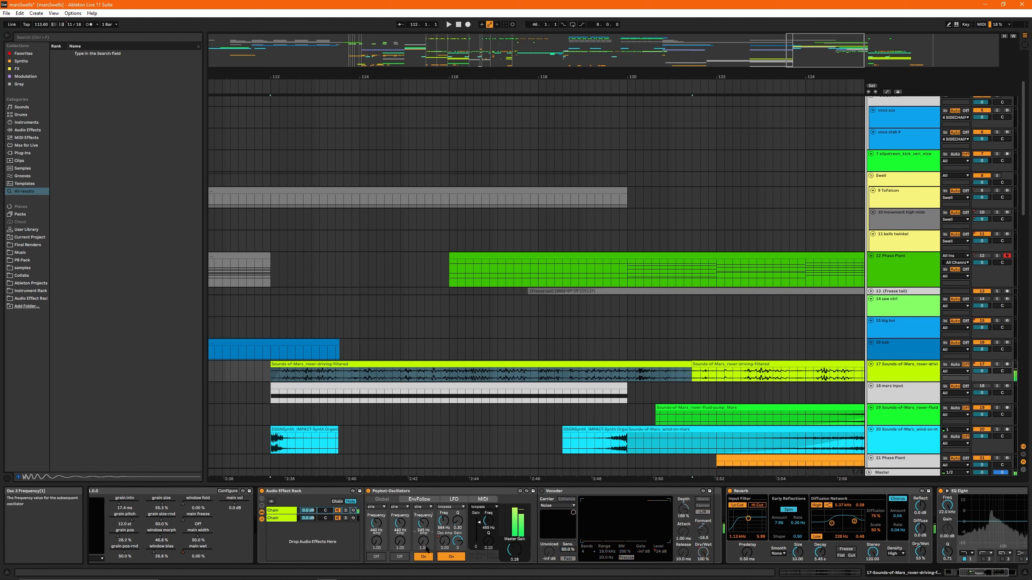
pyautogui.click(542, 491)
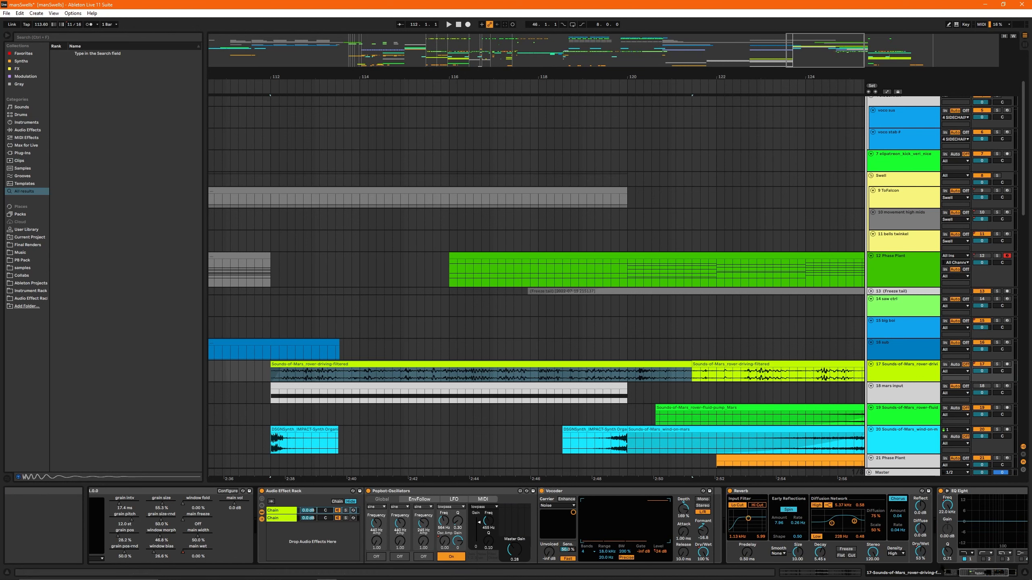
pyautogui.moveTo(972, 573); pyautogui.dragTo(980, 573)
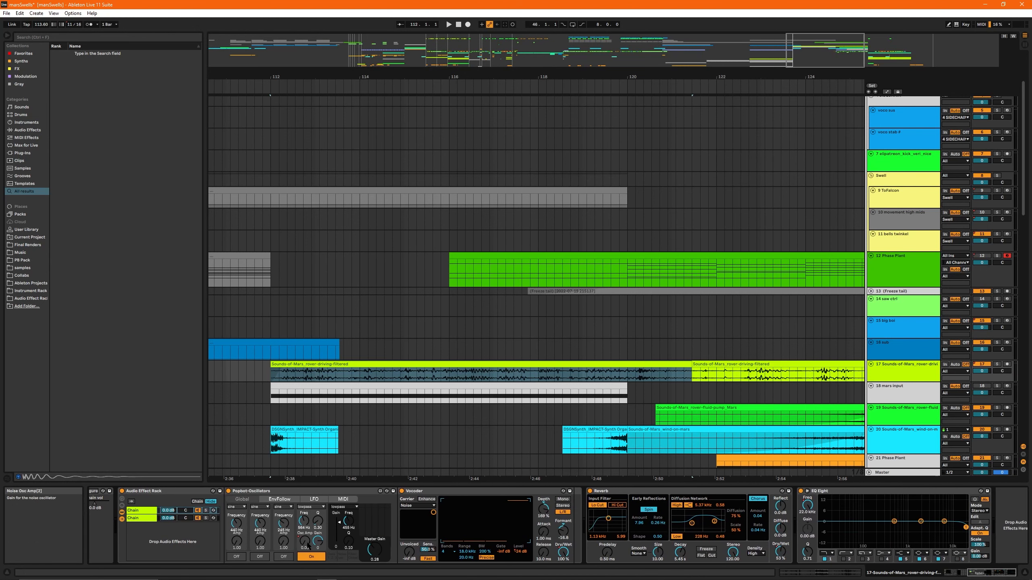
# - Select the first chain of track 17's Audio Effect Rack and play the arrangement from bar 112
pyautogui.rightClick(305, 541)
pyautogui.click(418, 370)
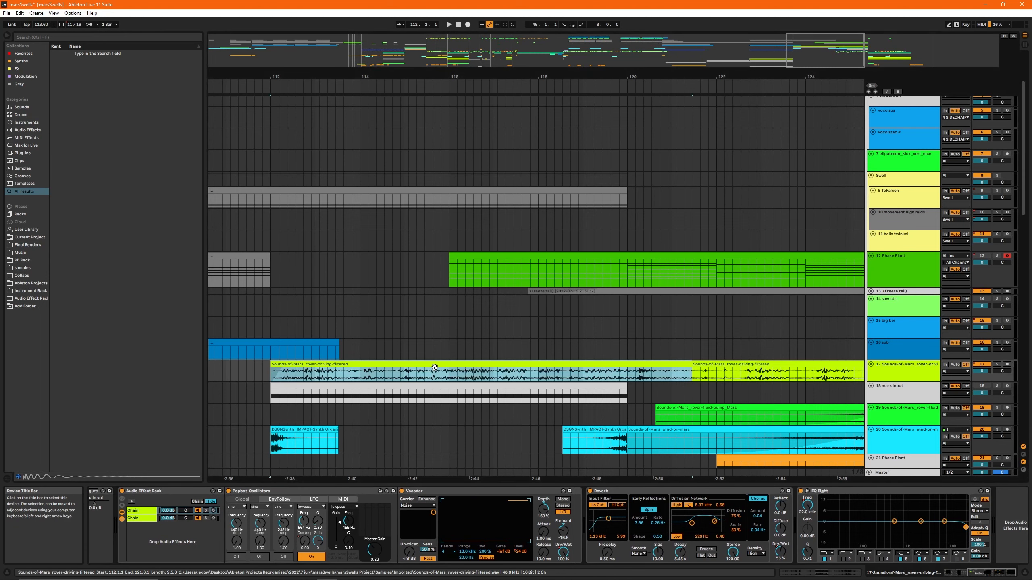
pyautogui.click(144, 520)
pyautogui.click(143, 512)
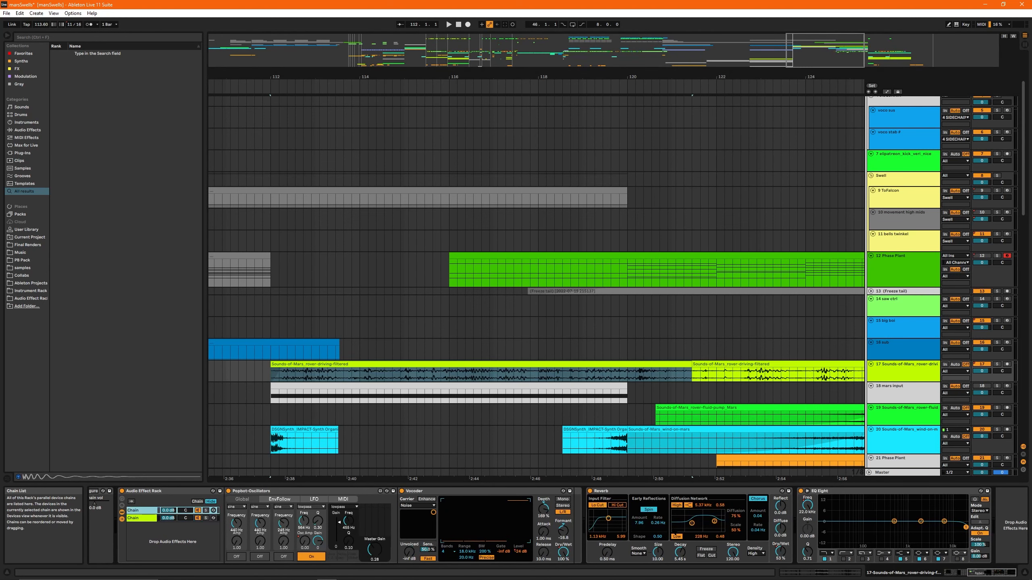
pyautogui.scroll(-1, 672, 541)
pyautogui.press('s')
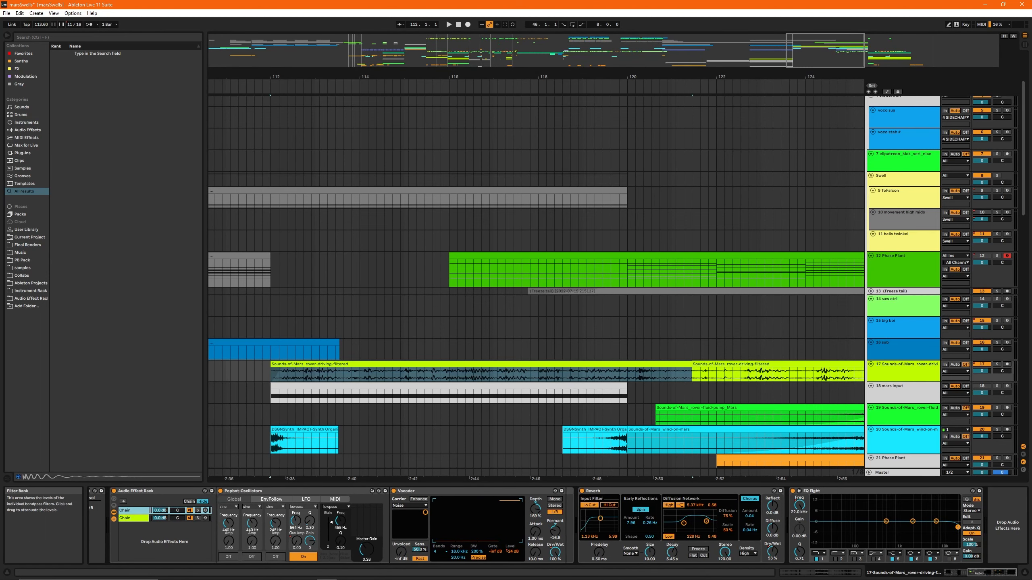
pyautogui.press('space')
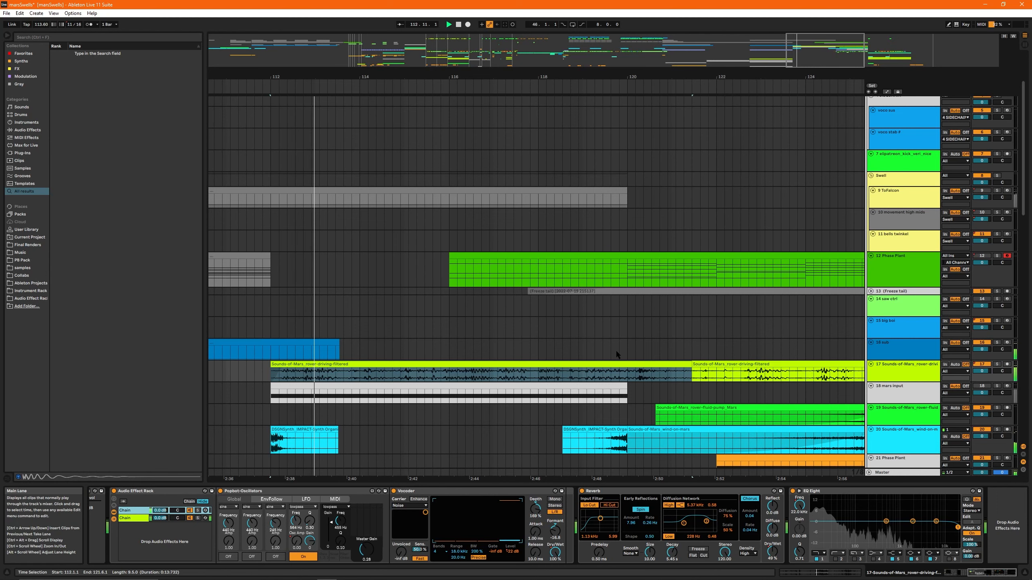
# - Play the full arrangement from bar 120 through the transition at bar 126 while examining the tracks involved
pyautogui.click(619, 349)
pyautogui.moveTo(773, 45); pyautogui.dragTo(801, 35)
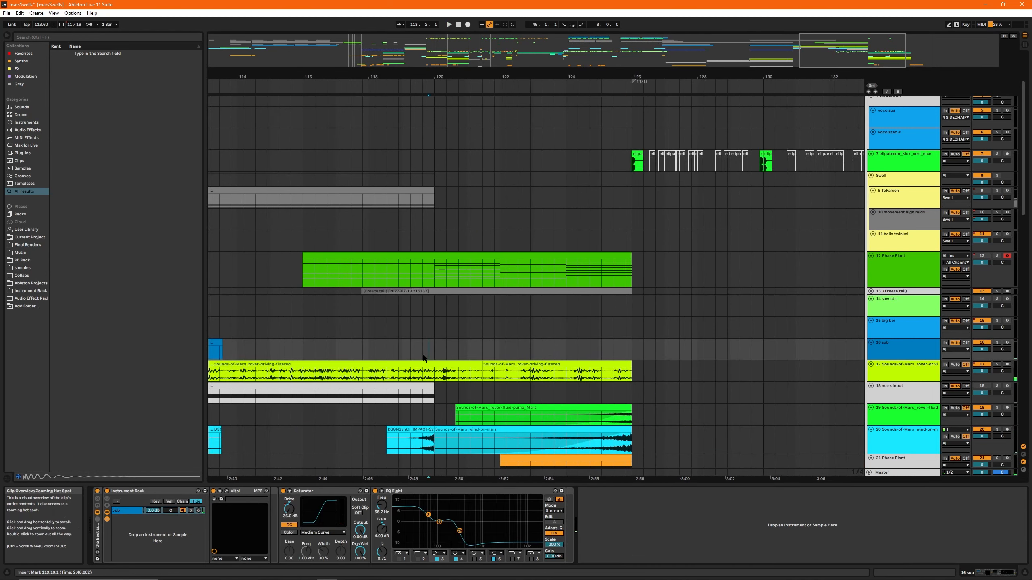
pyautogui.scroll(-3, 605, 306)
pyautogui.scroll(-3, 604, 307)
pyautogui.scroll(3, 619, 330)
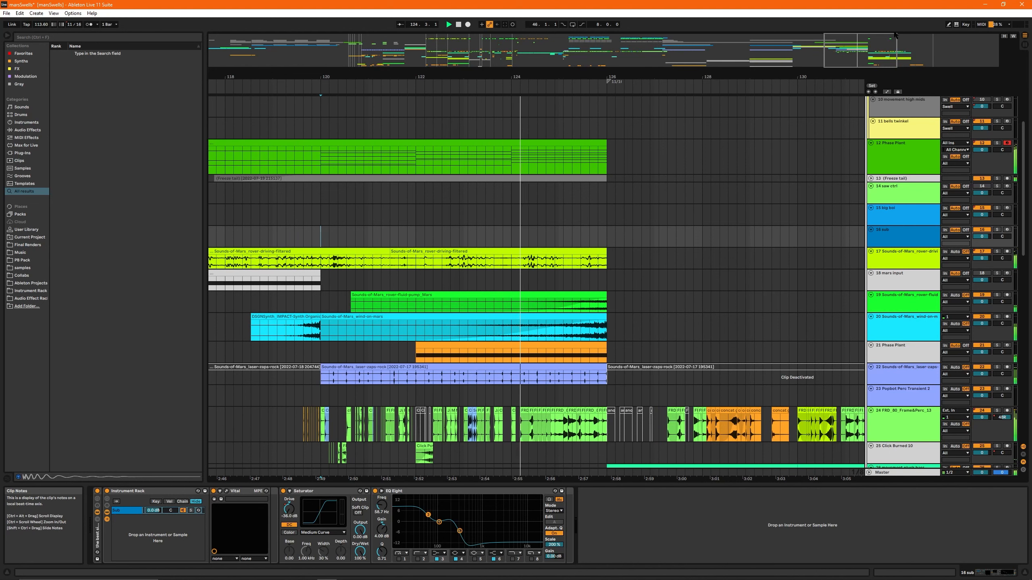
pyautogui.scroll(-3, 546, 317)
pyautogui.scroll(-1, 546, 317)
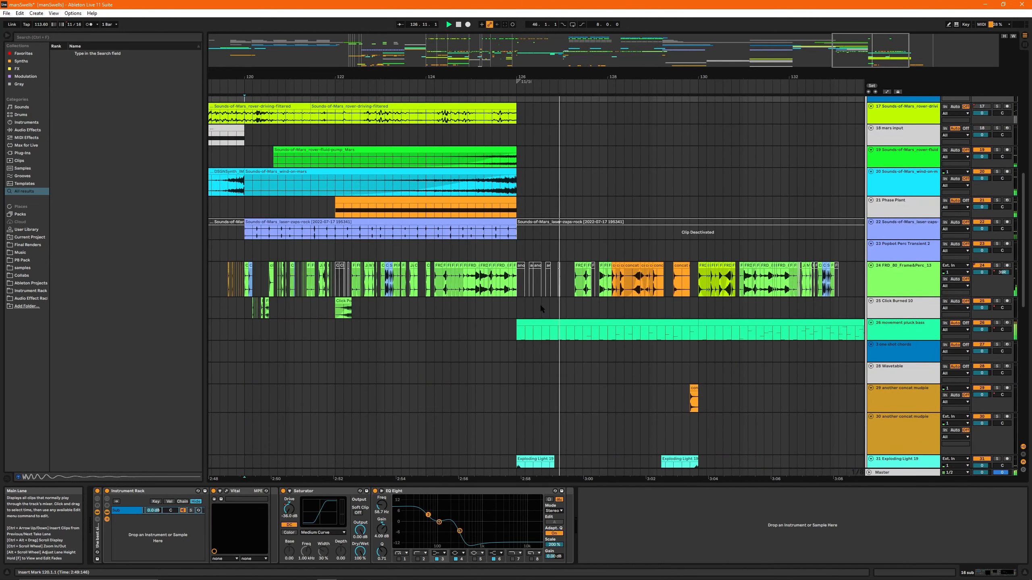
pyautogui.press('space')
# - Place the start position at bar 120 on track 21 (Phase Plant) and survey the section from bar 112 to 136
pyautogui.click(247, 207)
pyautogui.scroll(4, 508, 175)
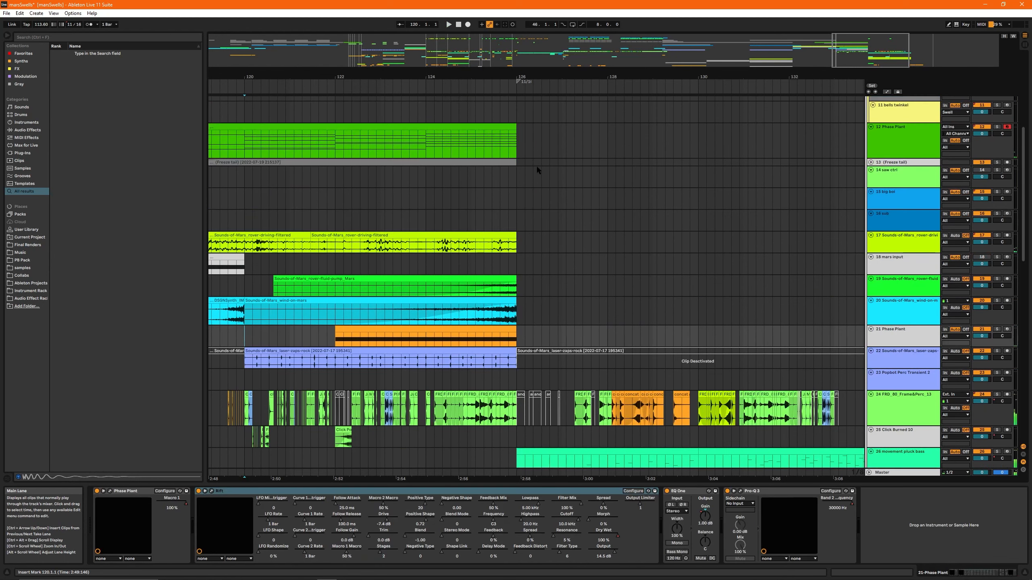
pyautogui.scroll(-3, 703, 258)
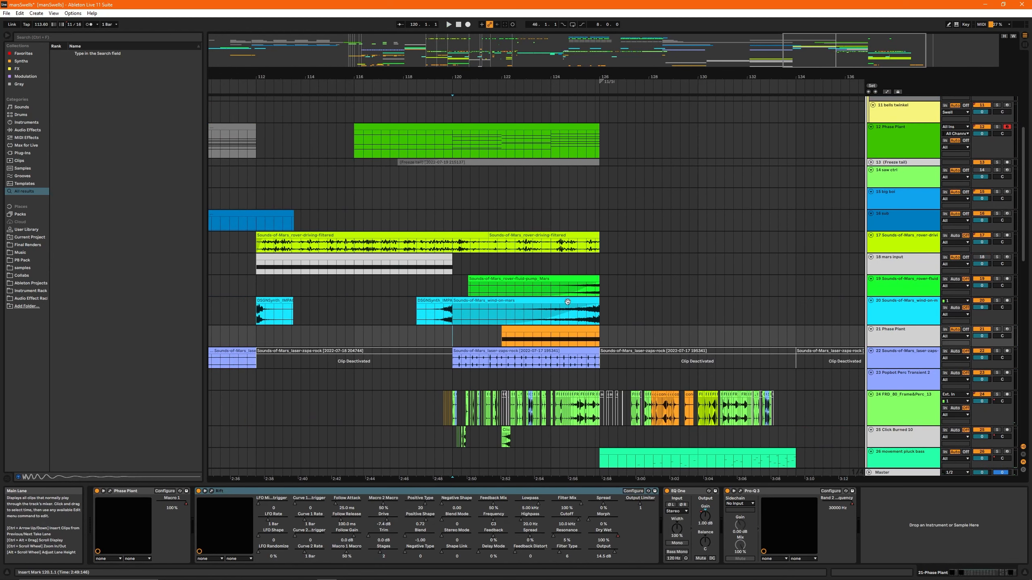
# - Play the transition into bar 126 and place the start position at bar 126 on track 23 (Popbot Perc Transient 2)
pyautogui.scroll(4, 510, 244)
pyautogui.click(450, 243)
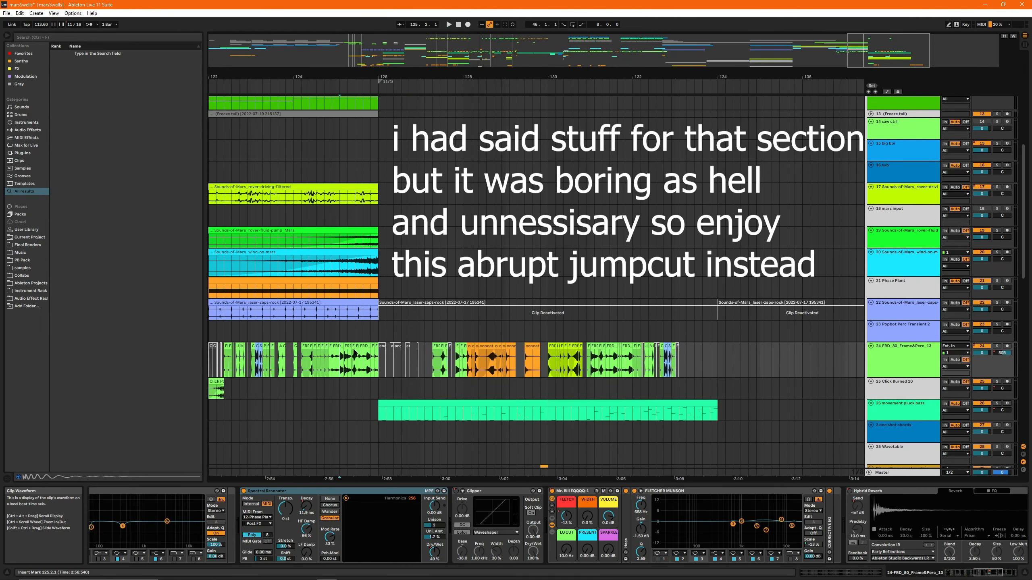
pyautogui.press('space')
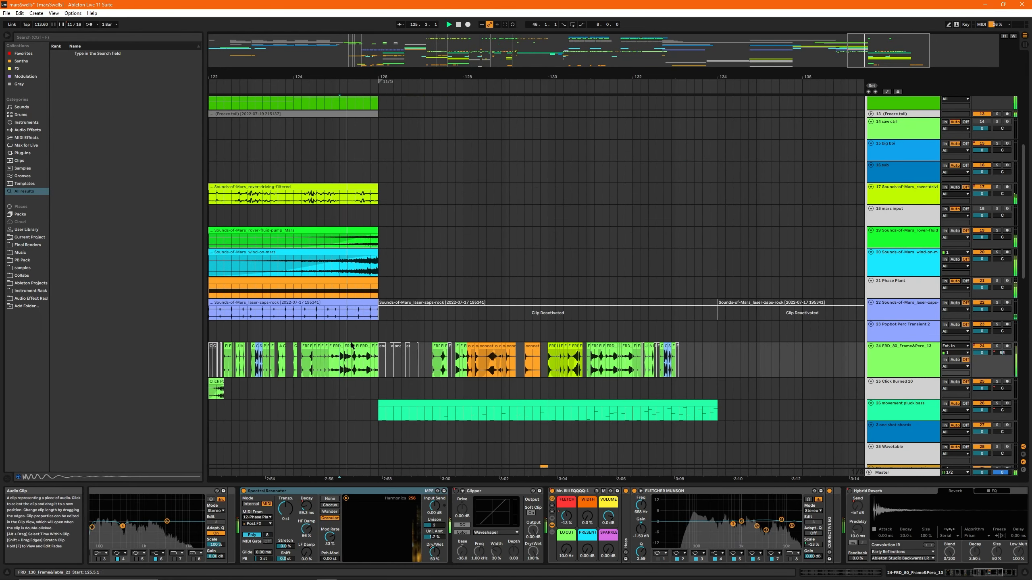
pyautogui.scroll(2, 447, 328)
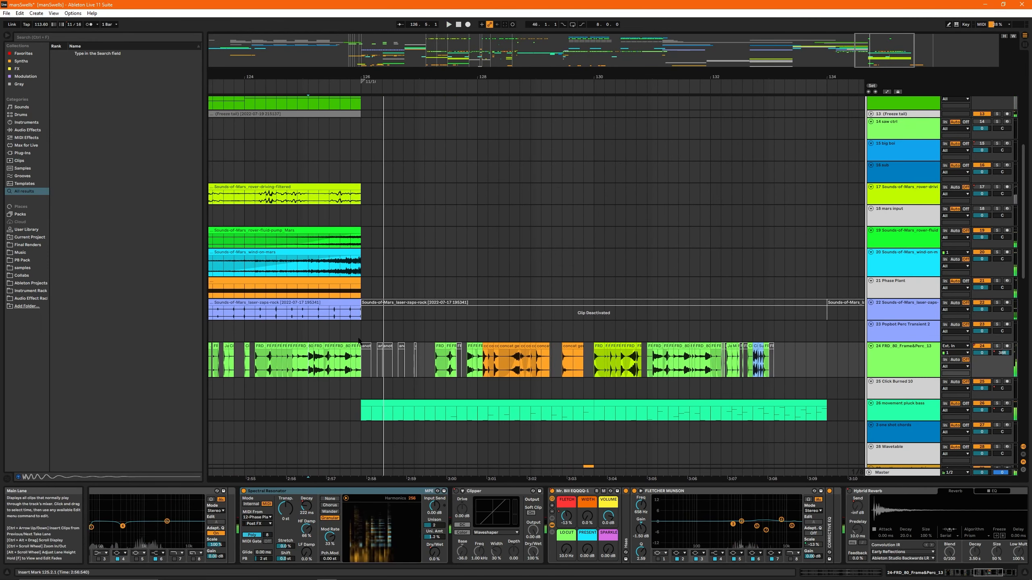
pyautogui.click(350, 330)
pyautogui.press('space')
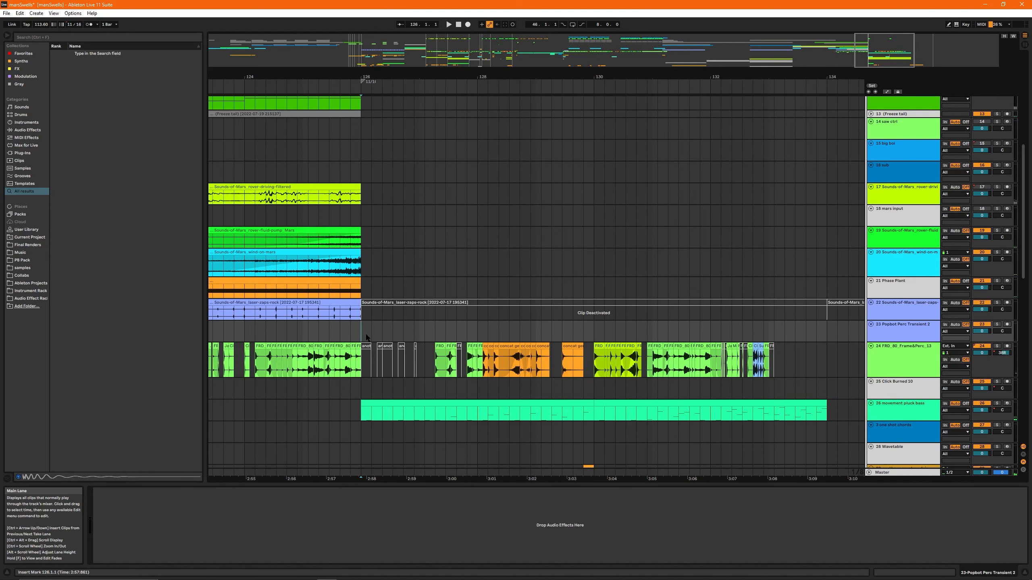
# - Play the arrangement from bar 124 past bar 134, surveying tracks 19 to 37, and stop with track 27 selected
pyautogui.moveTo(890, 54); pyautogui.dragTo(884, 52)
pyautogui.press('space')
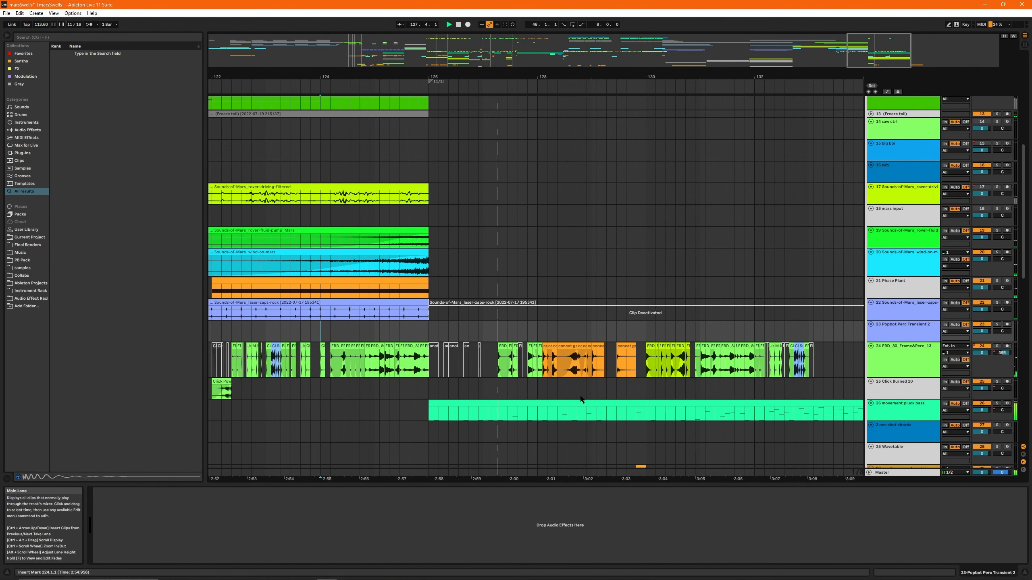
pyautogui.moveTo(858, 72); pyautogui.dragTo(694, 71)
pyautogui.scroll(-3, 615, 276)
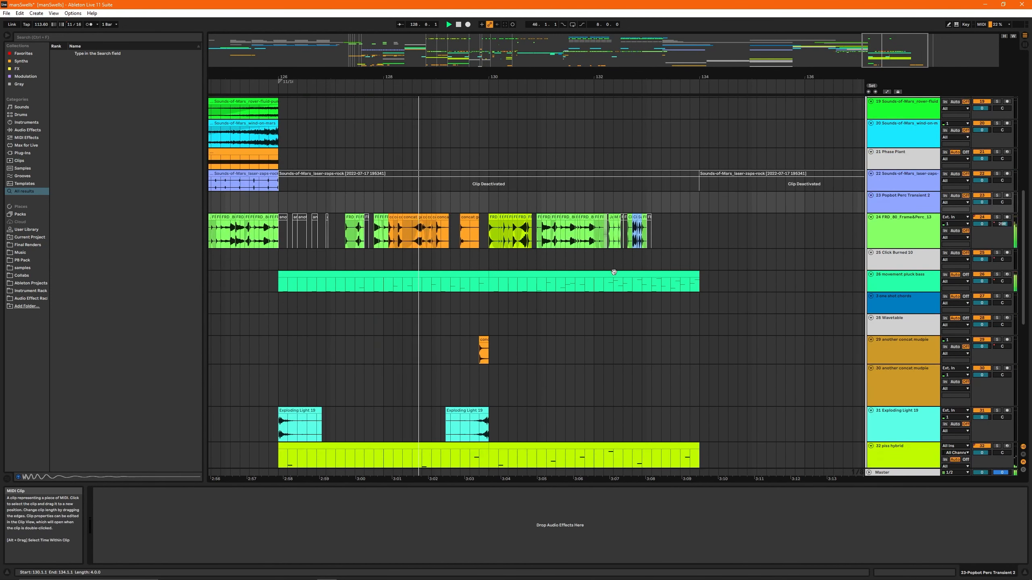
pyautogui.scroll(-3, 614, 276)
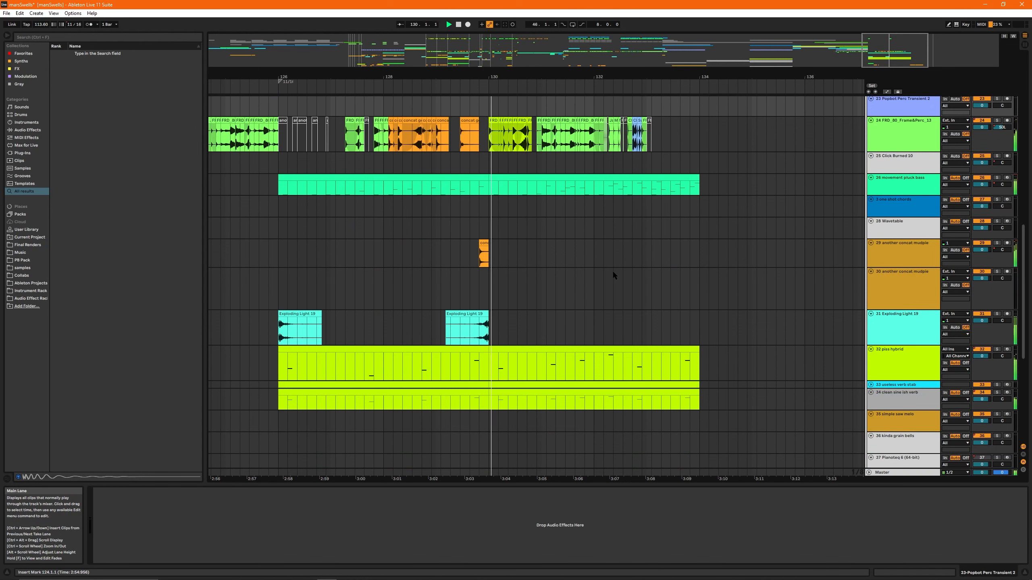
pyautogui.moveTo(764, 73); pyautogui.dragTo(711, 41)
pyautogui.scroll(6, 768, 175)
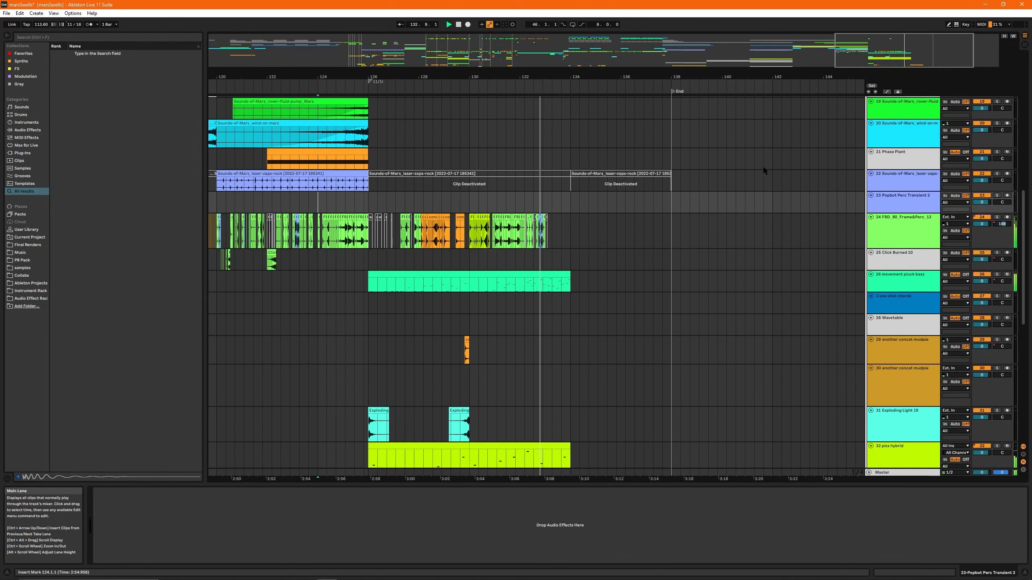
pyautogui.scroll(-3, 721, 244)
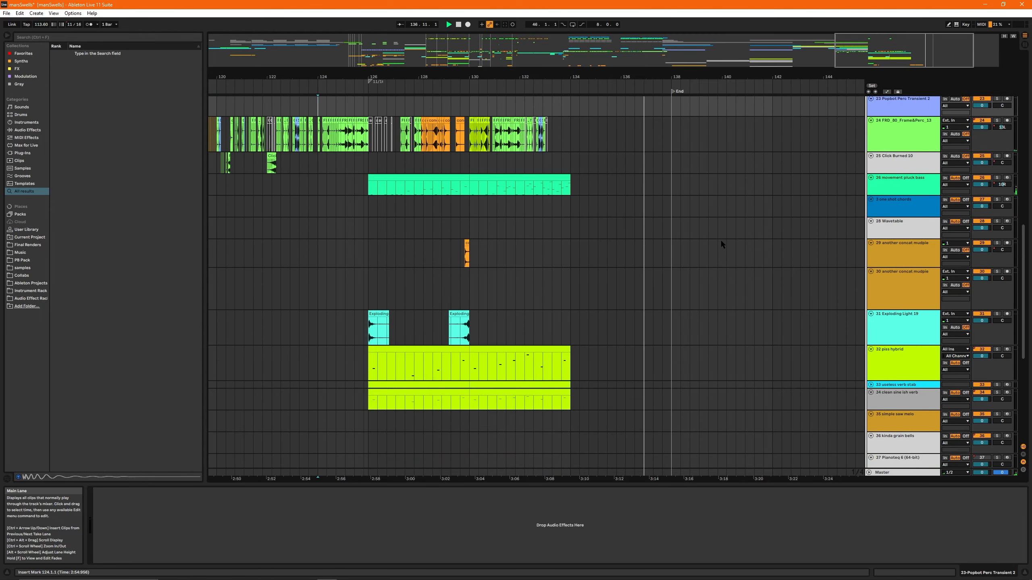
pyautogui.click(365, 215)
# - Play the ending from position 133.4.1 on track 27 (3 one shot chords) and look over the tracks around it
pyautogui.scroll(5, 367, 228)
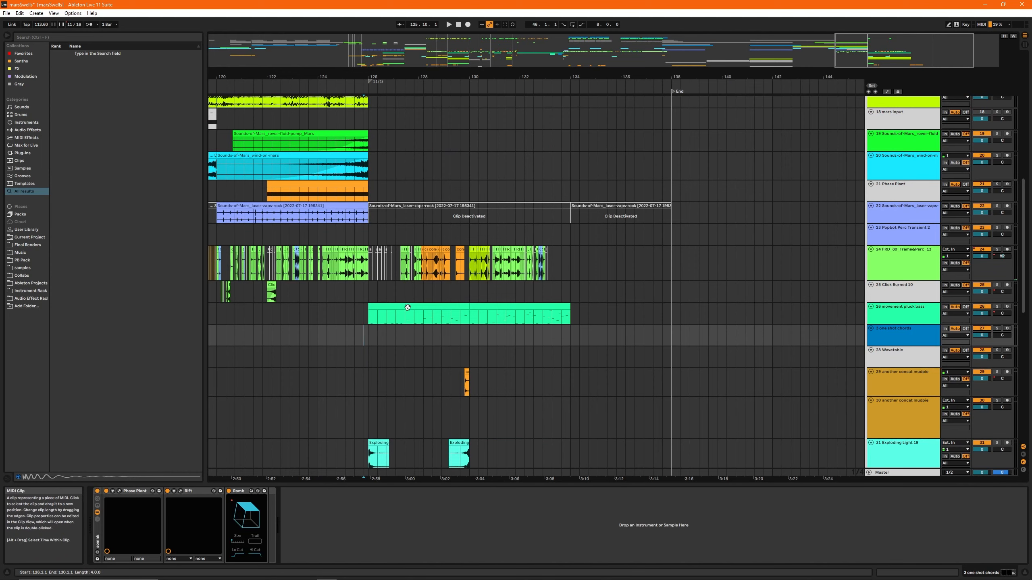
pyautogui.scroll(4, 431, 314)
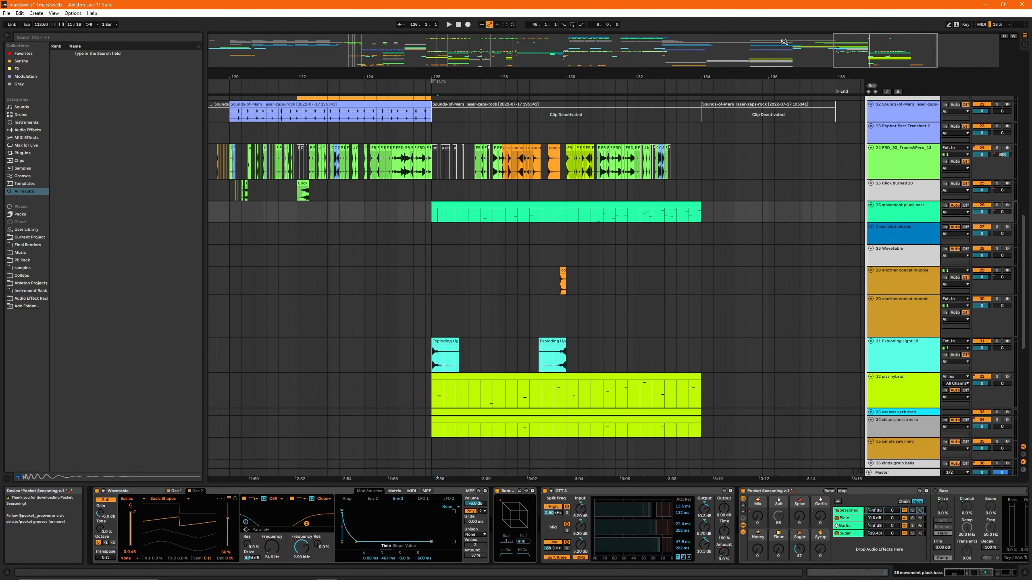
pyautogui.moveTo(874, 46); pyautogui.dragTo(875, 106)
pyautogui.click(636, 236)
pyautogui.moveTo(875, 49); pyautogui.dragTo(888, 170)
pyautogui.press('space')
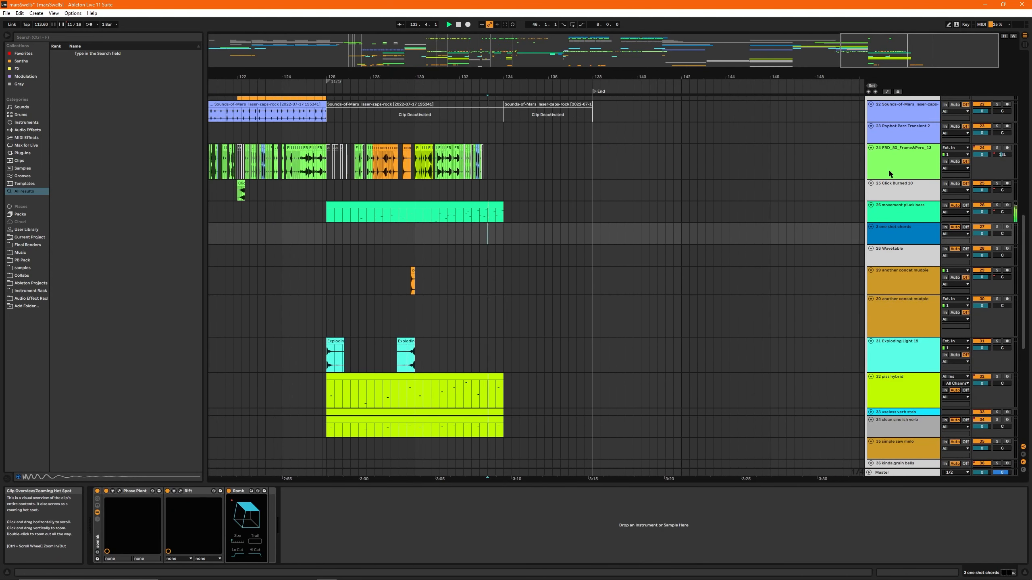
pyautogui.scroll(3, 551, 340)
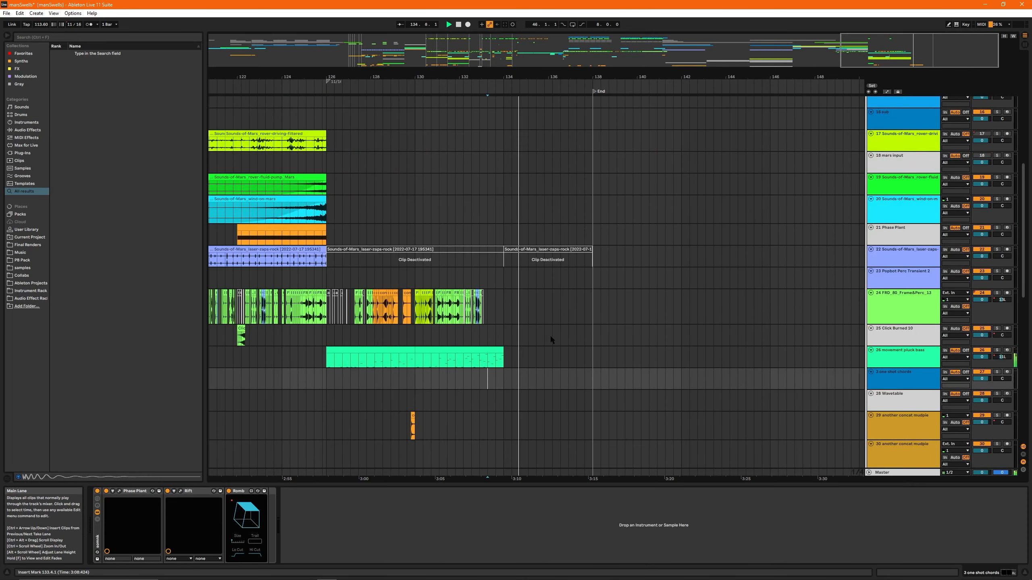
pyautogui.scroll(-4, 551, 339)
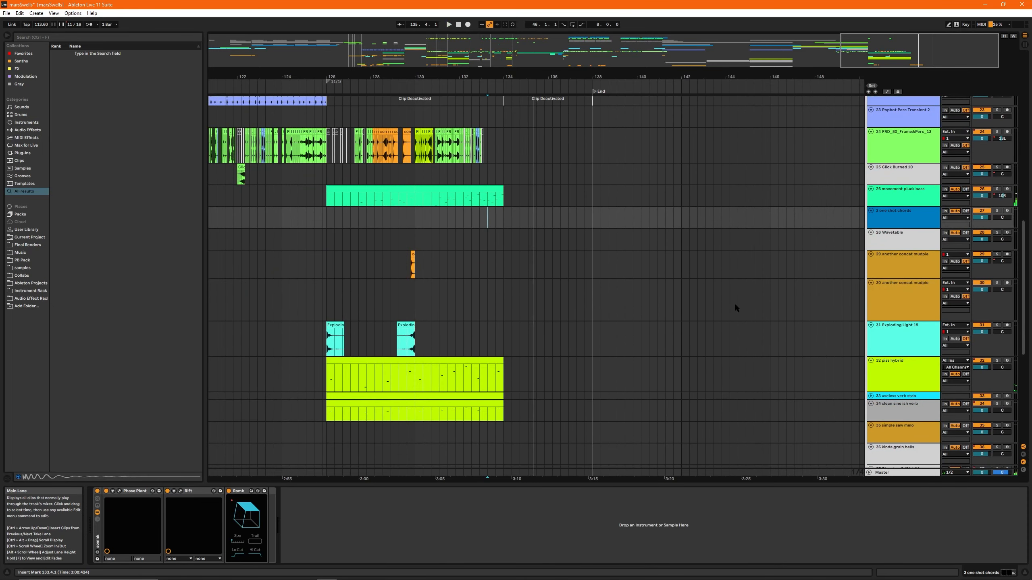
# - Show the whole arrangement, survey all the tracks up to number 44 in the Session View mixer, and return to the Arrangement View
pyautogui.press('w')
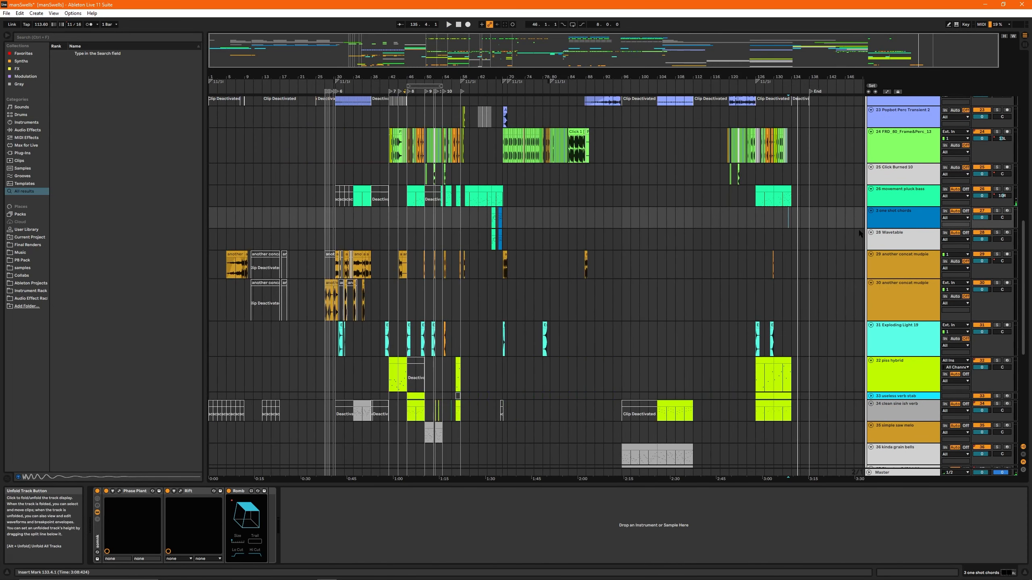
pyautogui.scroll(7, 829, 233)
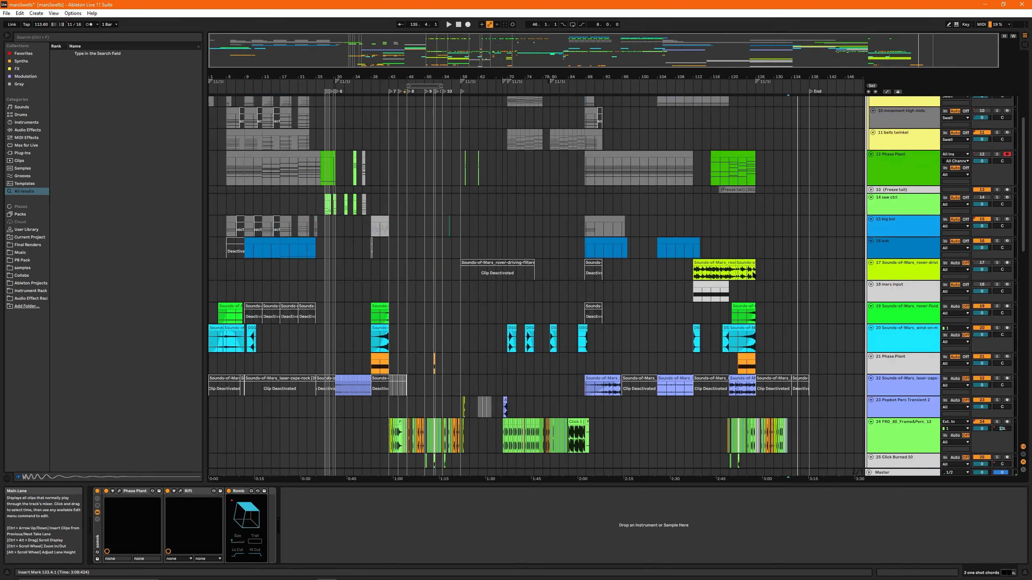
pyautogui.press('Tab')
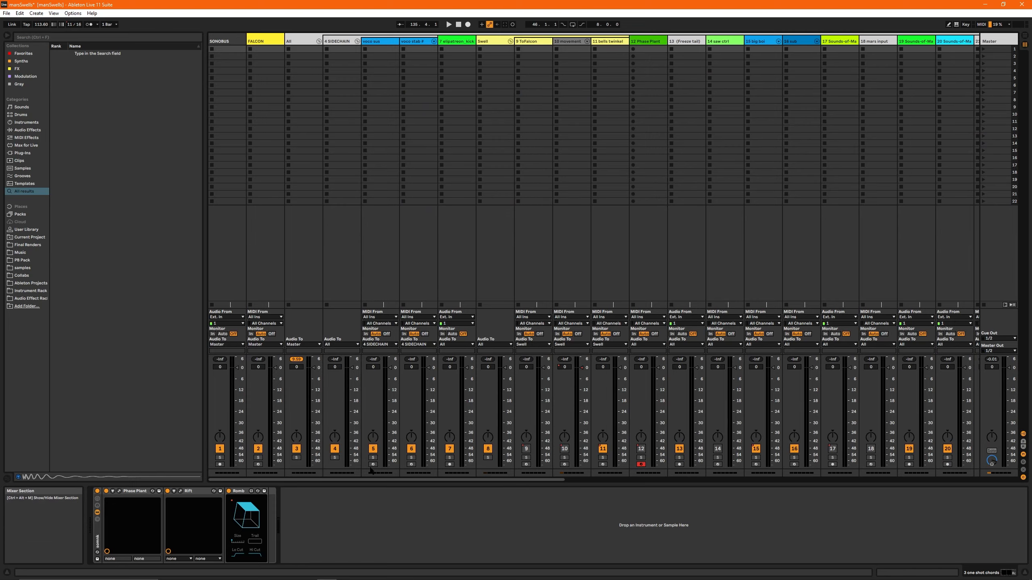
pyautogui.moveTo(375, 480); pyautogui.dragTo(689, 483)
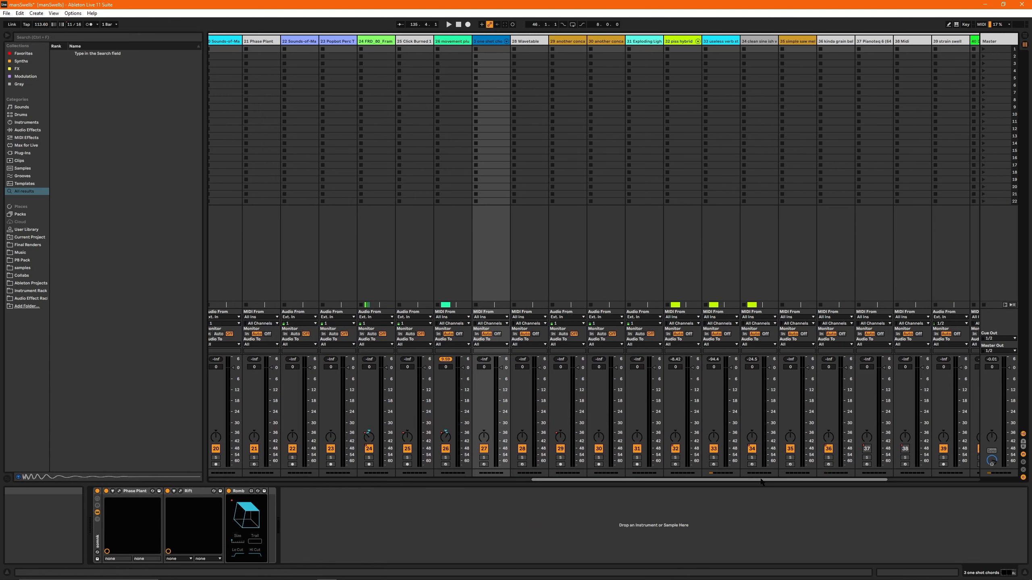
pyautogui.hscroll(6, 813, 457)
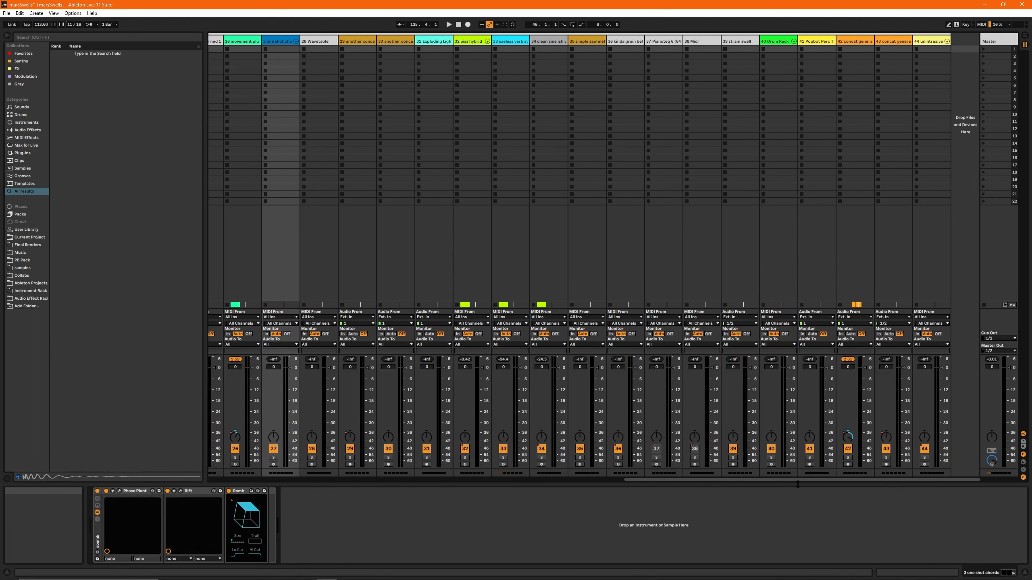
pyautogui.moveTo(816, 484); pyautogui.dragTo(565, 484)
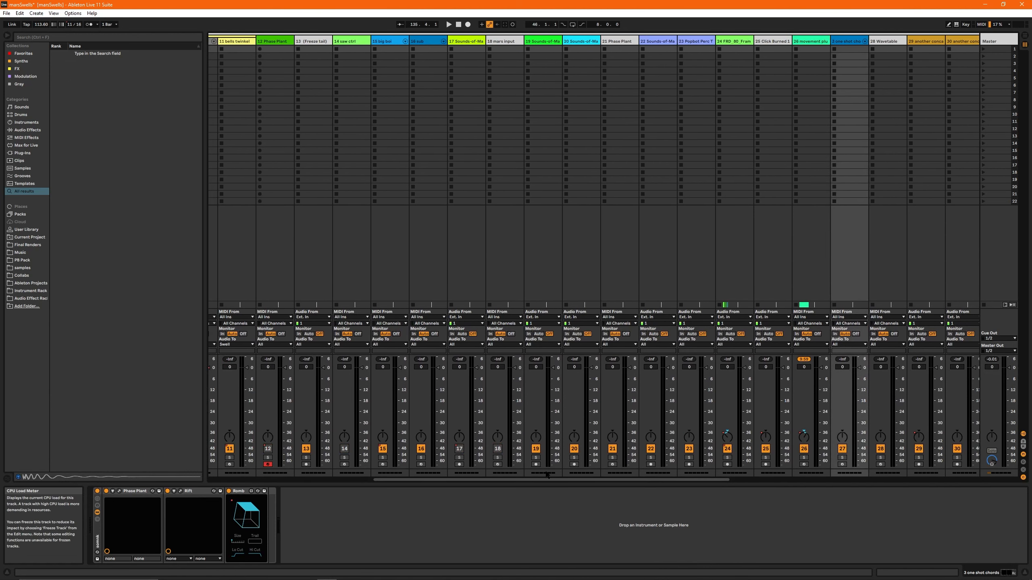
pyautogui.press('Tab')
# - Solo track 24 (FRD_80_Frame&Perc_12) and show its automation lanes over the clips starting around bar 42
pyautogui.moveTo(776, 44); pyautogui.dragTo(776, 50)
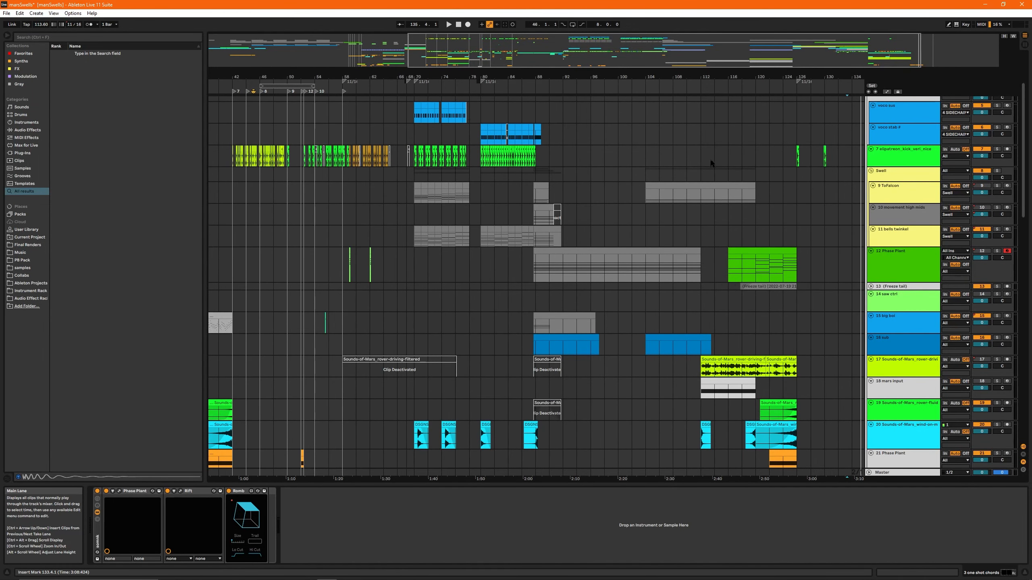
pyautogui.moveTo(701, 50); pyautogui.dragTo(739, 51)
pyautogui.scroll(-3, 727, 293)
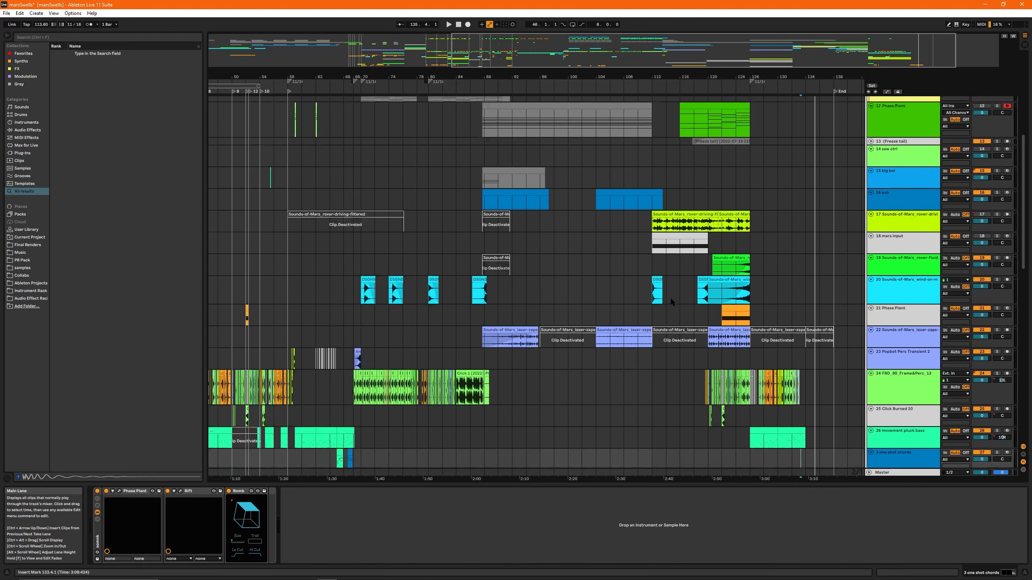
pyautogui.scroll(-1, 672, 300)
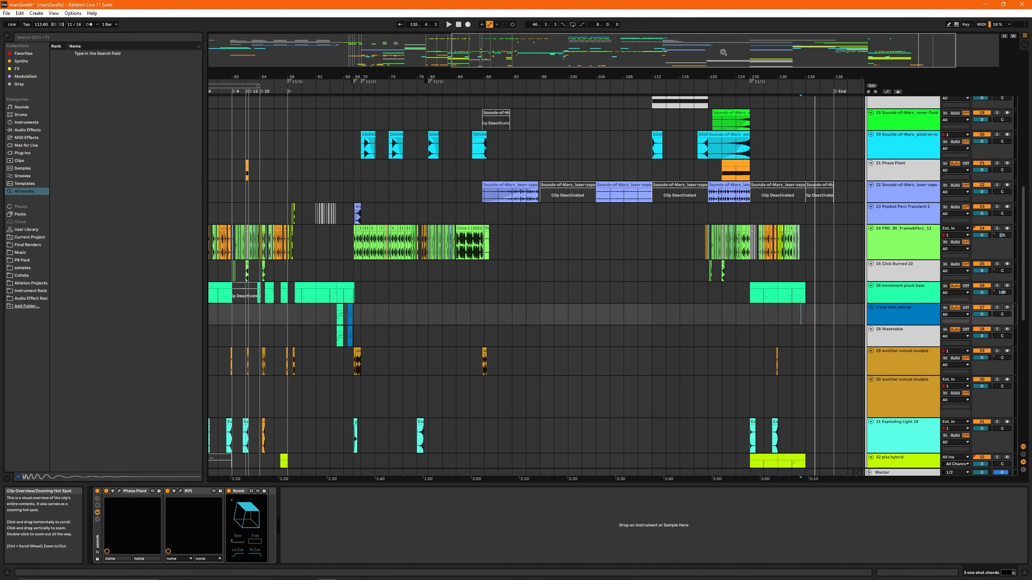
pyautogui.moveTo(723, 51); pyautogui.dragTo(569, 51)
pyautogui.click(379, 245)
pyautogui.press('s')
pyautogui.press('a')
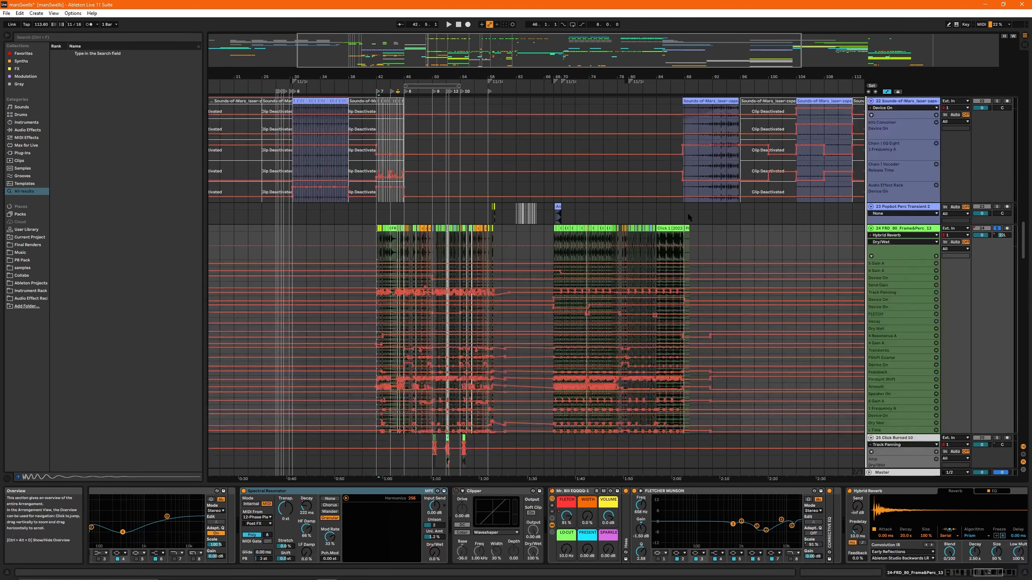
# - Audition the soloed track 24 from bar 45 with its automation in view, and return to the full arrangement with automation hidden
pyautogui.scroll(8, 384, 244)
pyautogui.click(506, 229)
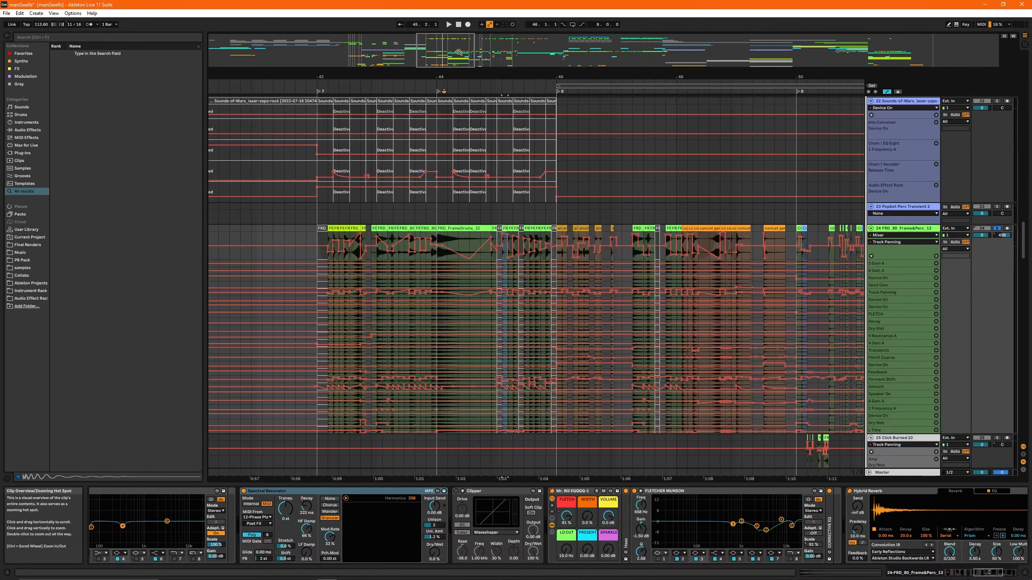
pyautogui.press('space')
pyautogui.press('space')
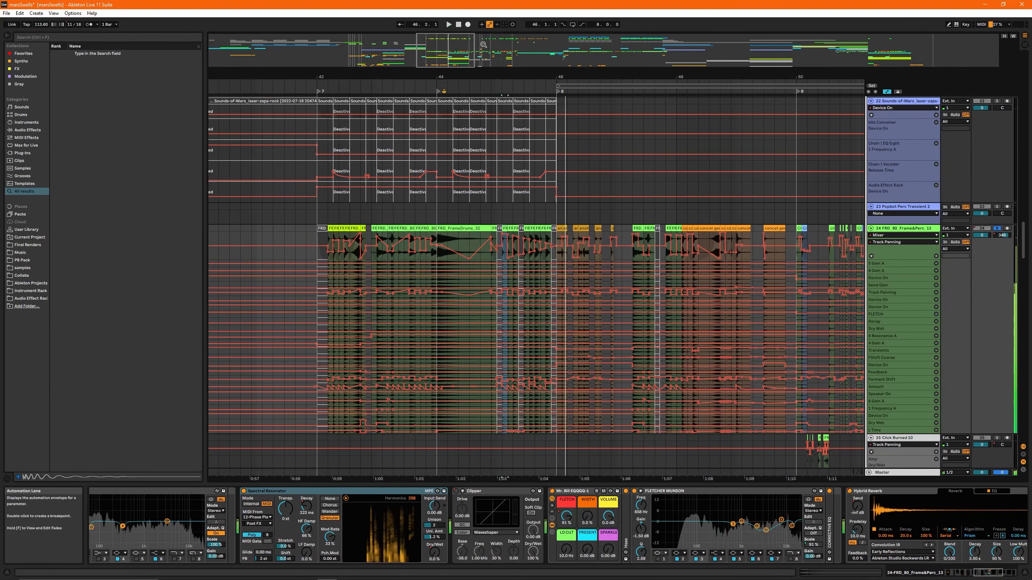
pyautogui.moveTo(446, 51); pyautogui.dragTo(503, 49)
pyautogui.press('a')
pyautogui.press('w')
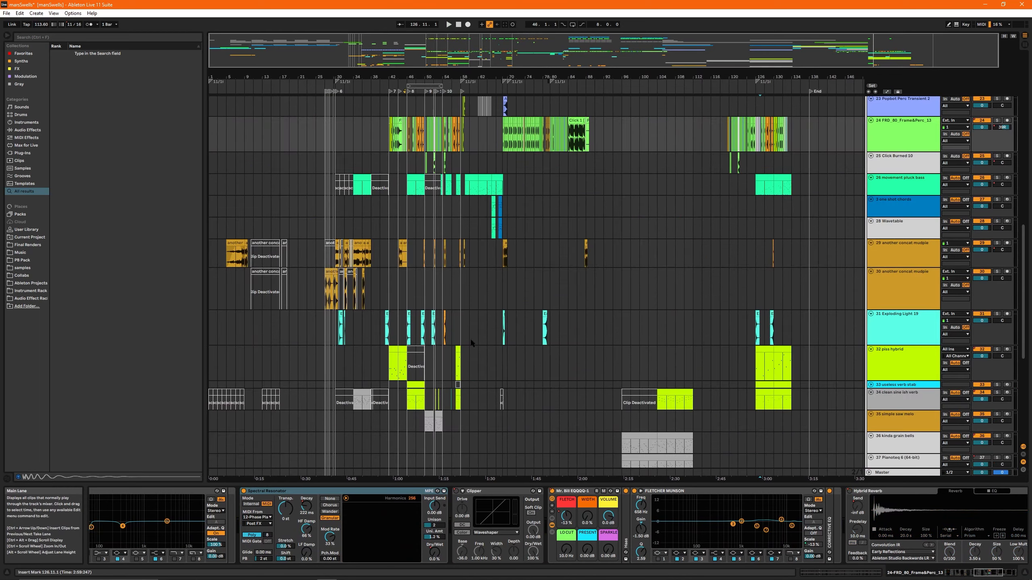
# - Open the device chain of track 29 (another concat mudpie), and select the bar 104 clip on track 44 (unintrusive bg pad)
pyautogui.click(329, 253)
pyautogui.scroll(7, 359, 281)
pyautogui.scroll(3, 363, 286)
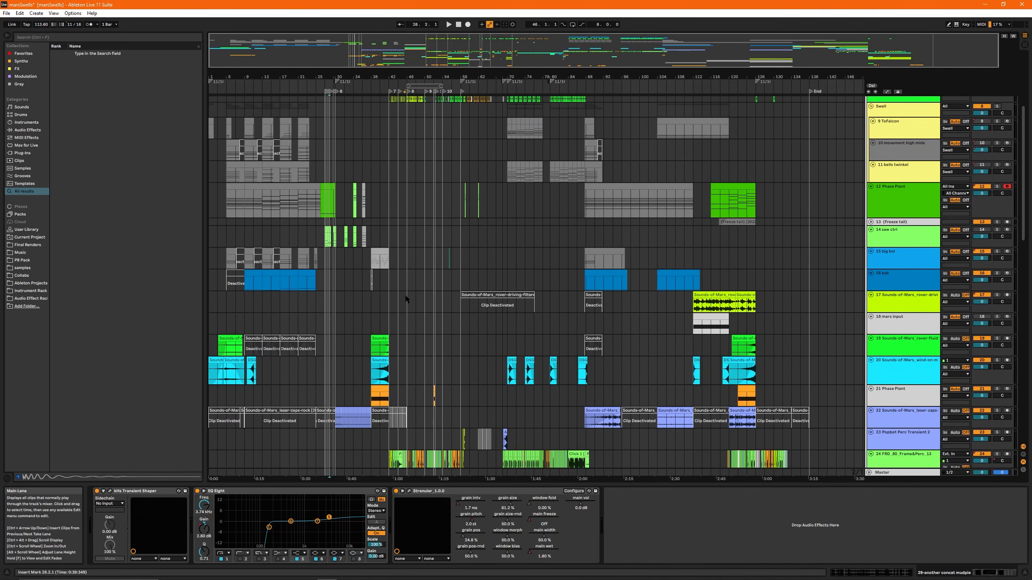
pyautogui.scroll(-15, 907, 225)
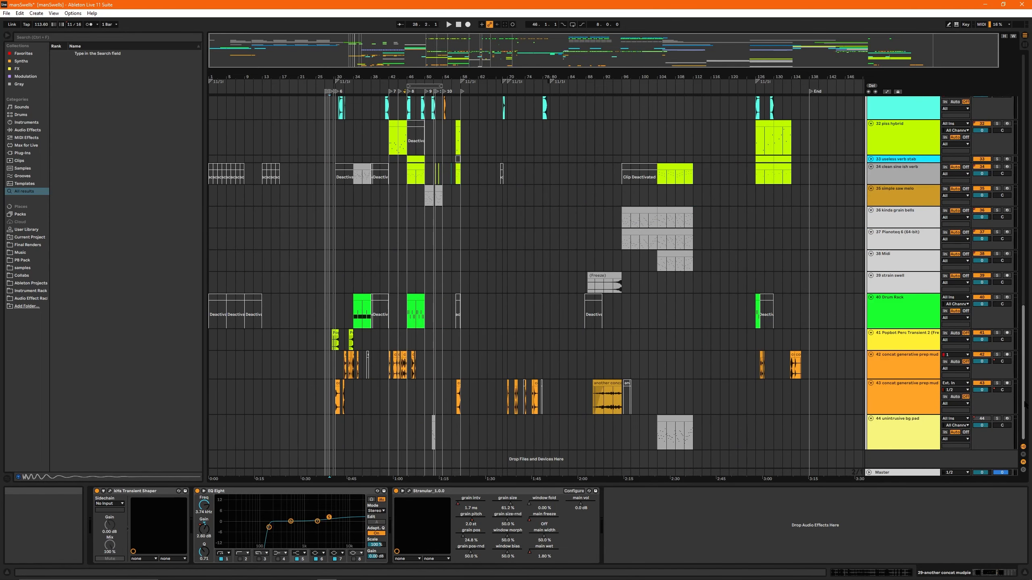
pyautogui.click(678, 419)
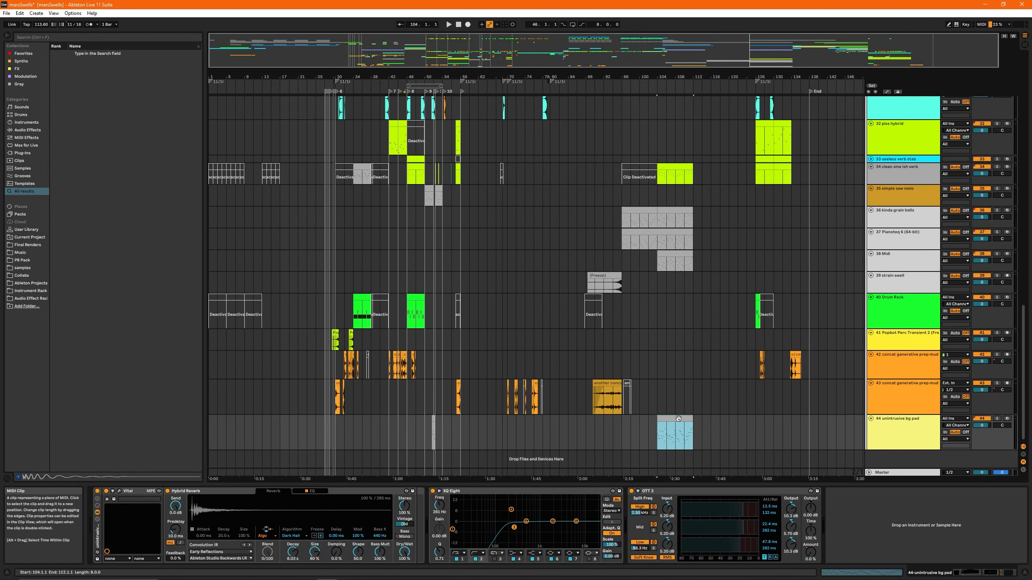